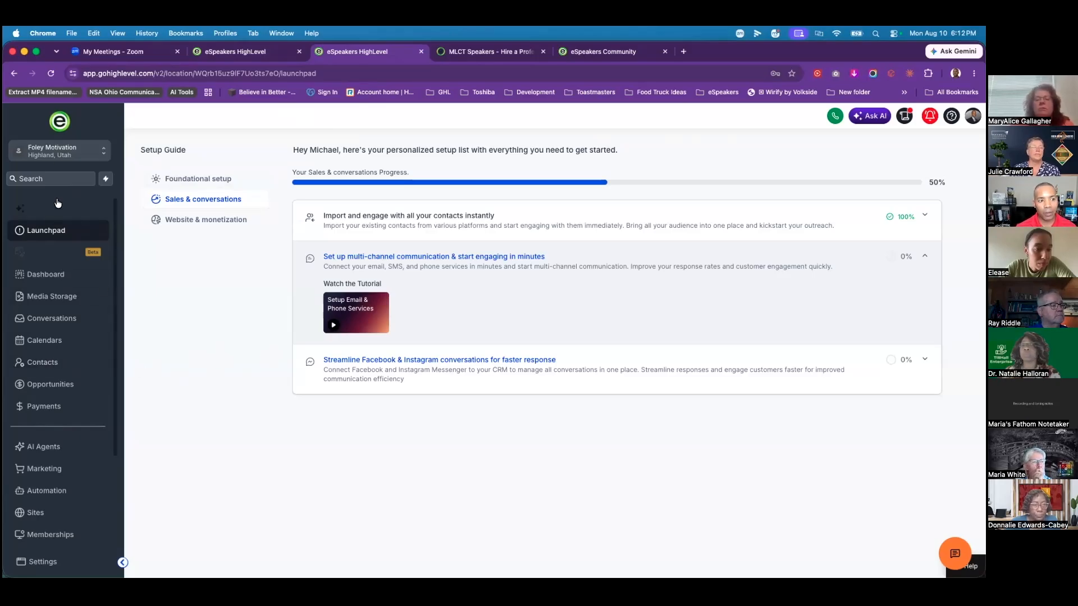
Step: Show the Payments Products list with its 4 existing products
left_click(28, 407)
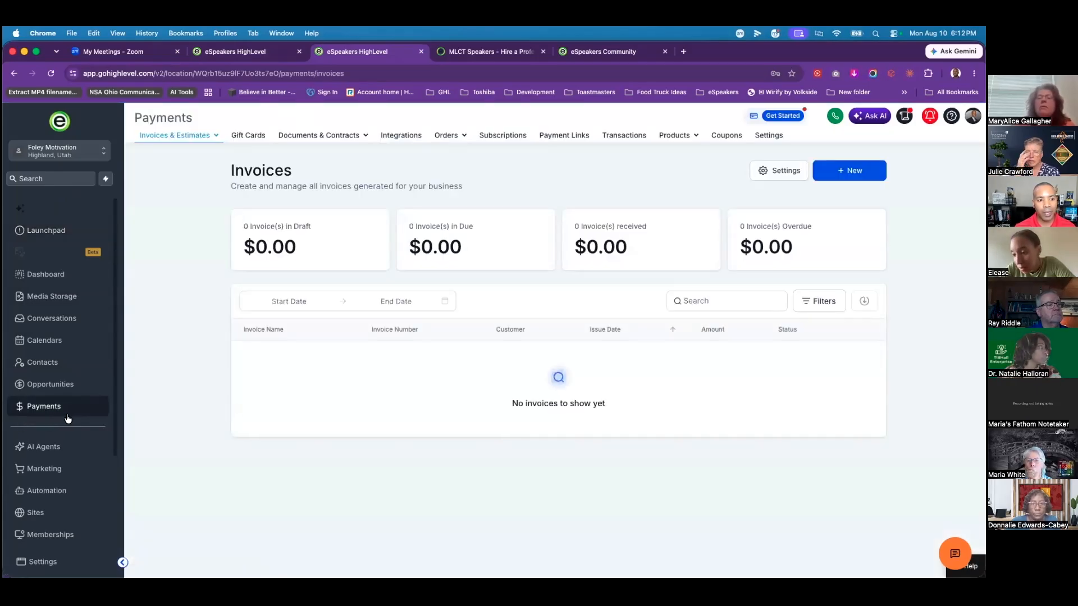
left_click(686, 139)
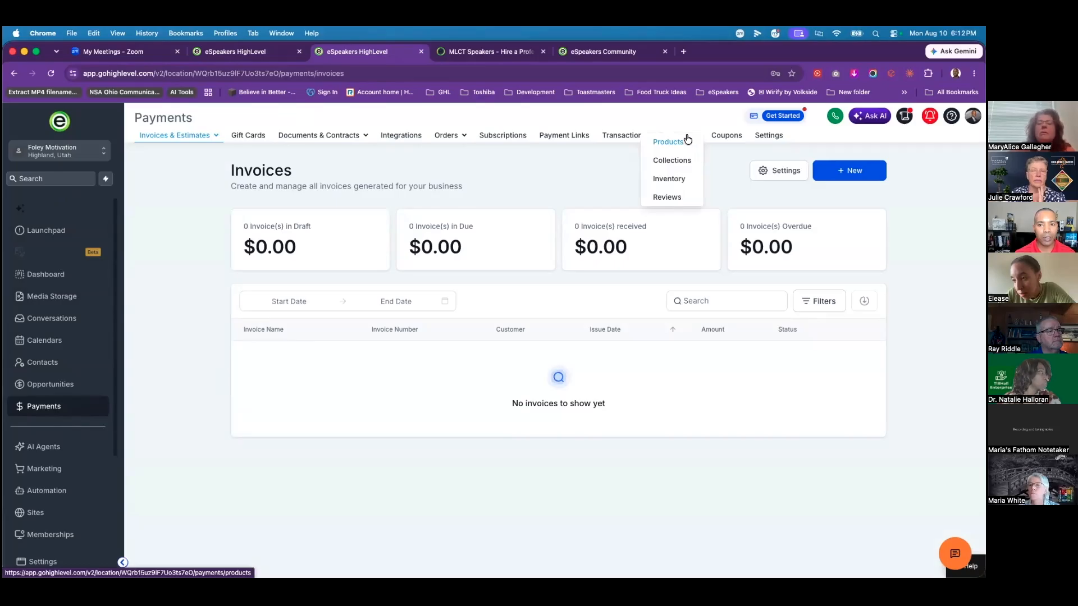
left_click(685, 142)
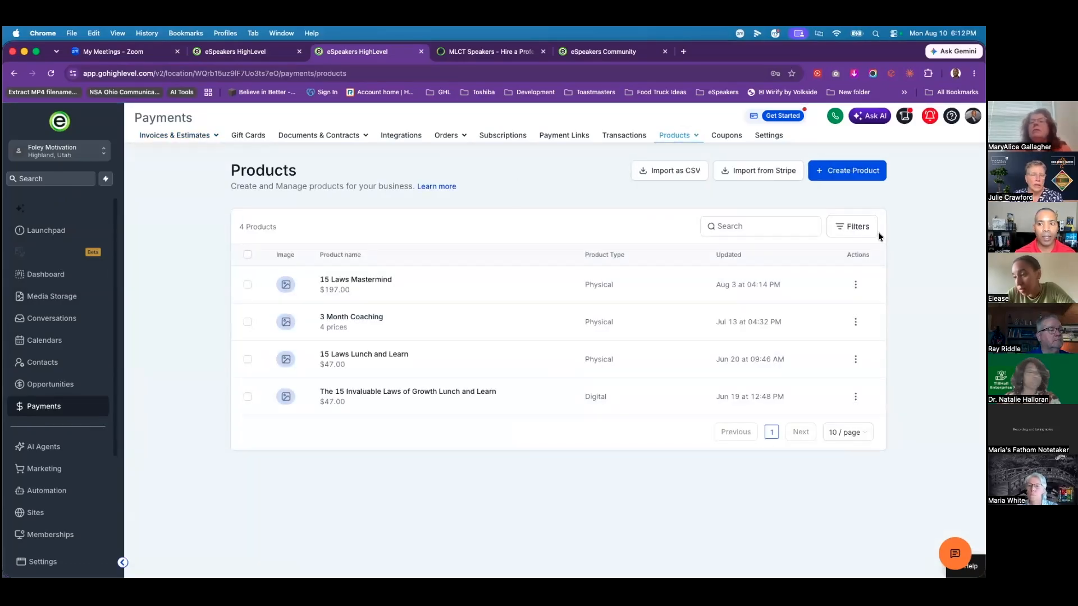
Step: Create a new product titled 'Live2Lead General Admission', excluded from the online store
left_click(849, 174)
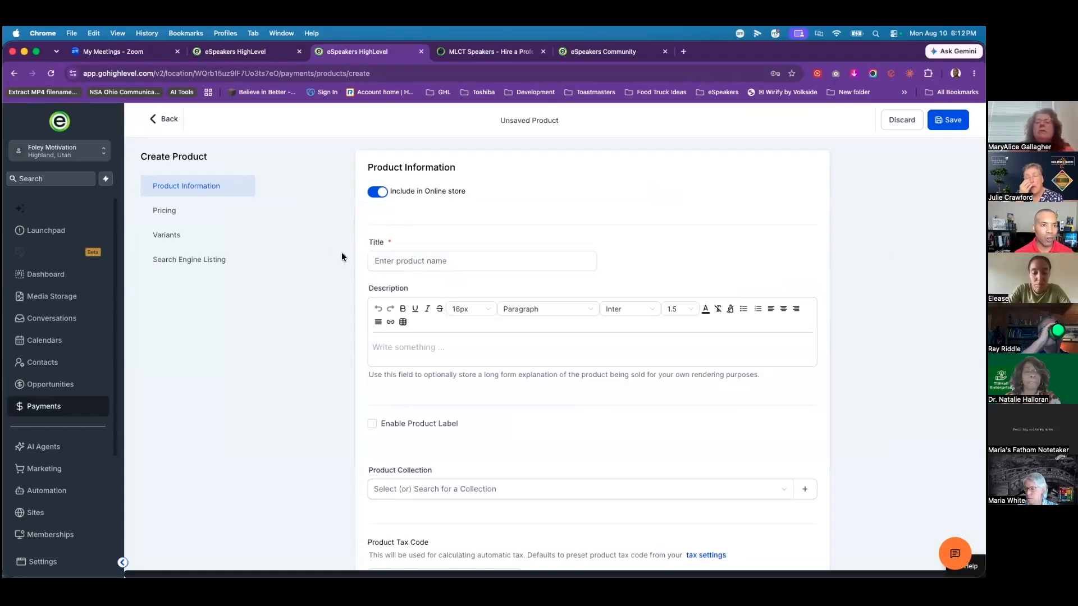
left_click(374, 192)
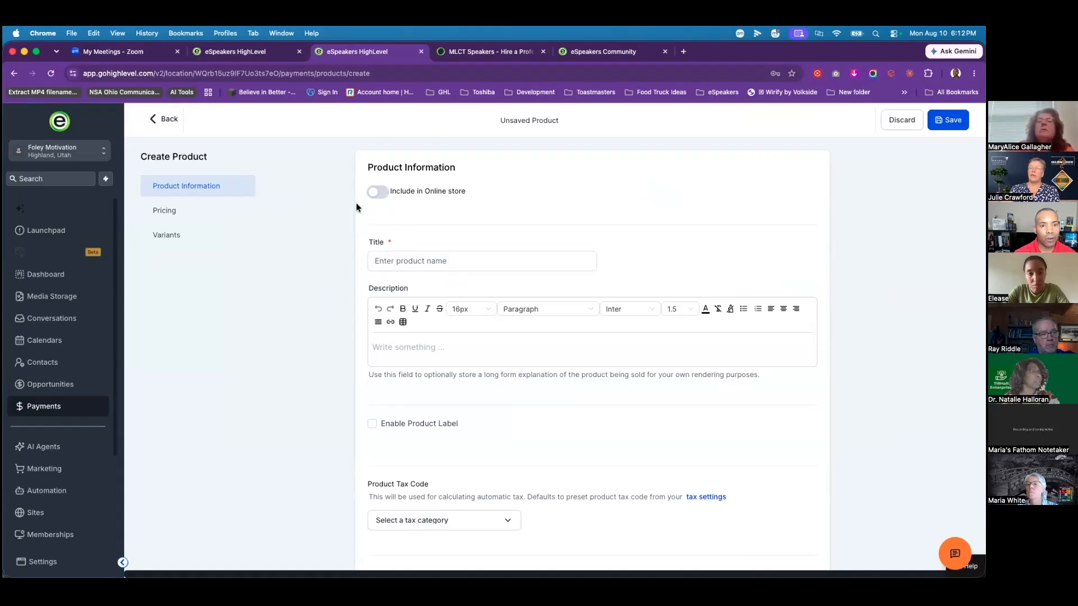
left_click(380, 192)
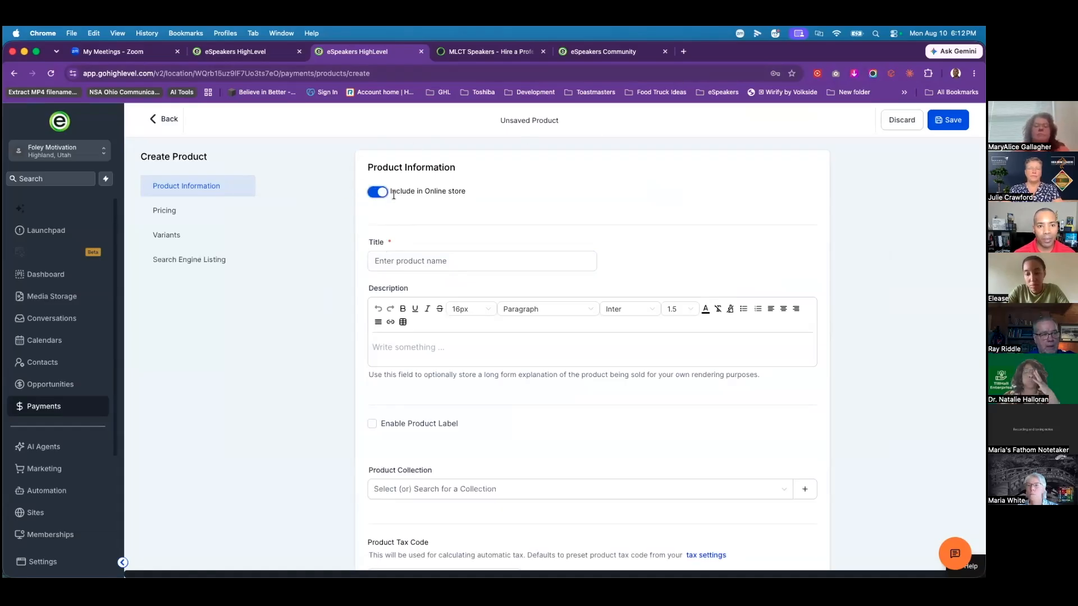
left_click_drag(392, 191, 495, 193)
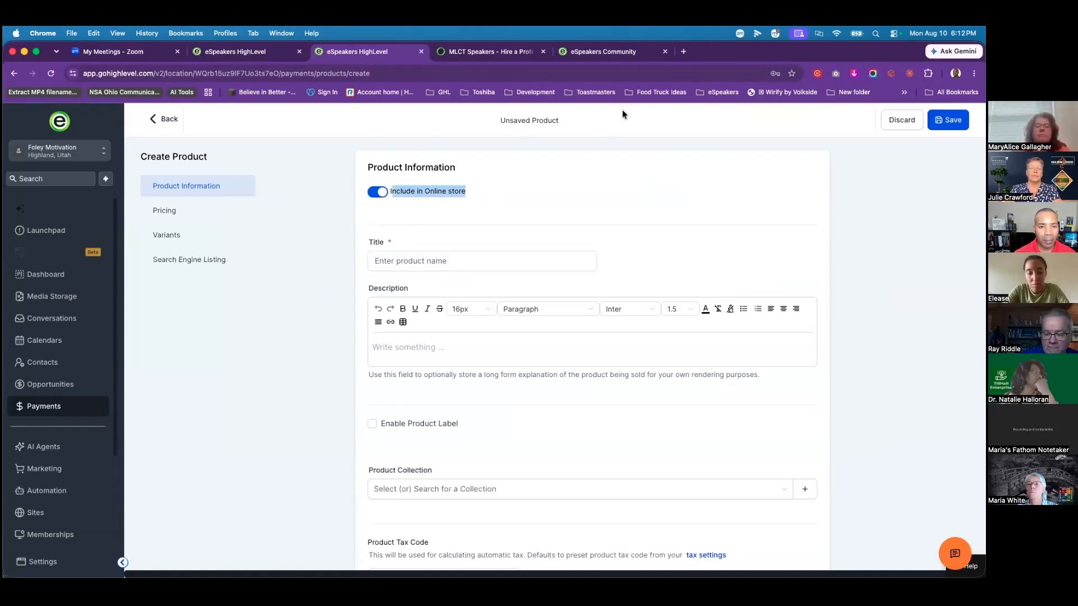
left_click(378, 196)
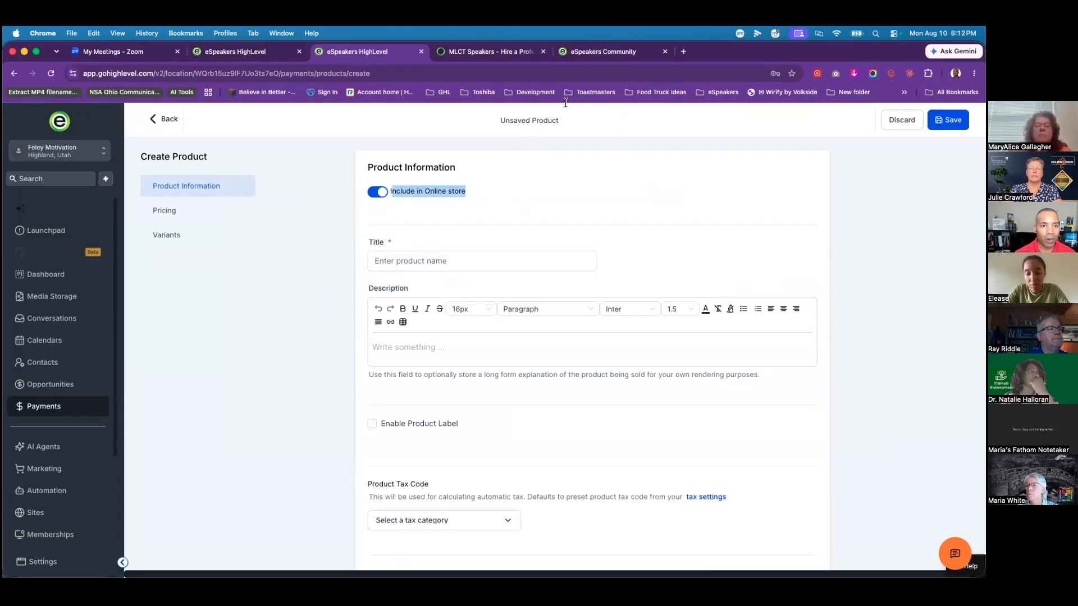
left_click(472, 262)
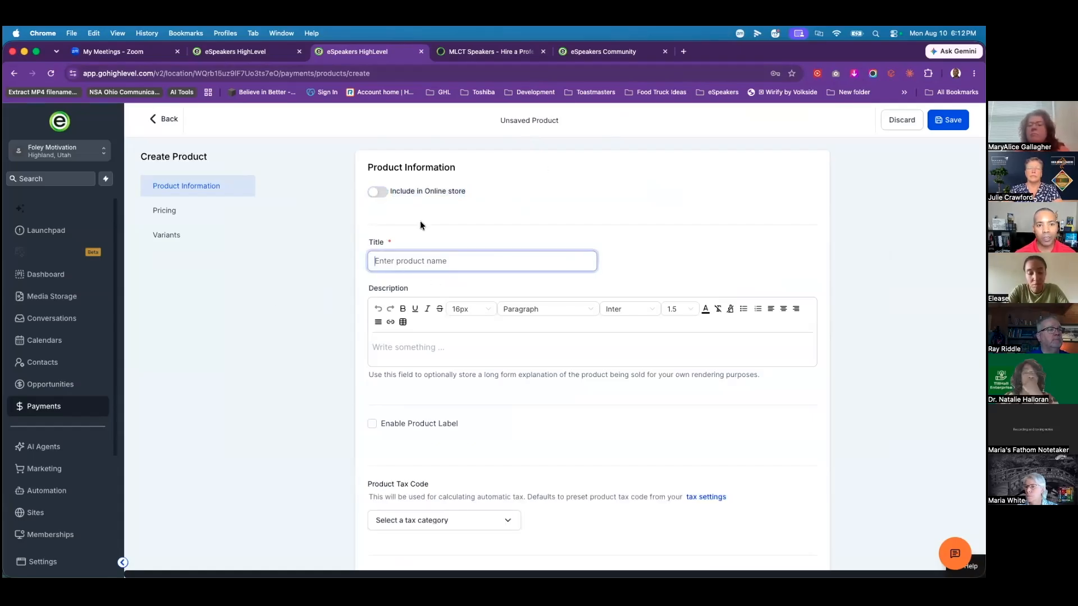
type("Live2Lead Ge")
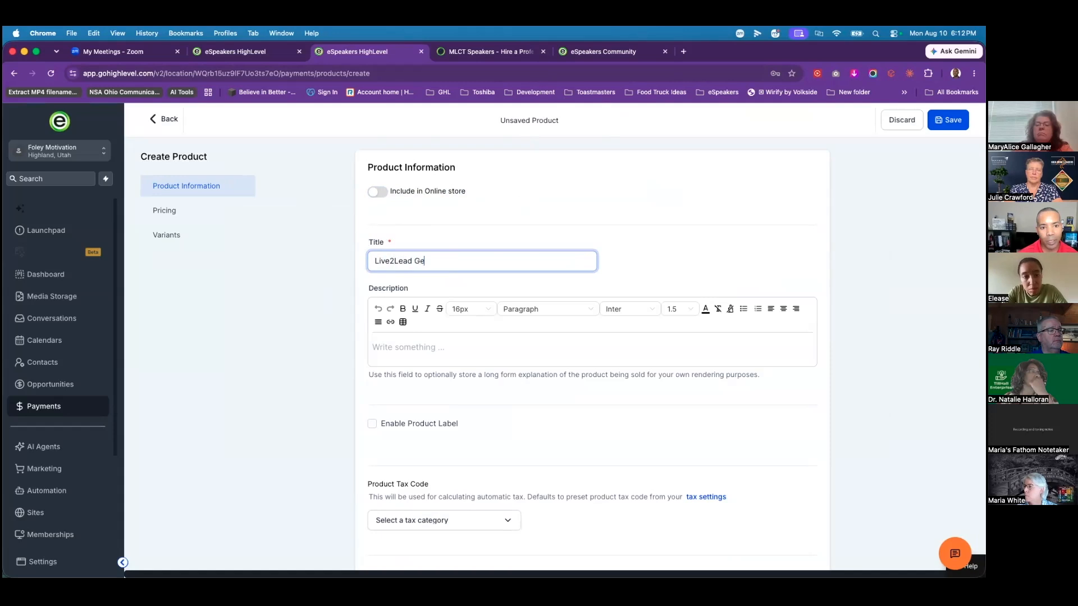
type("Admission")
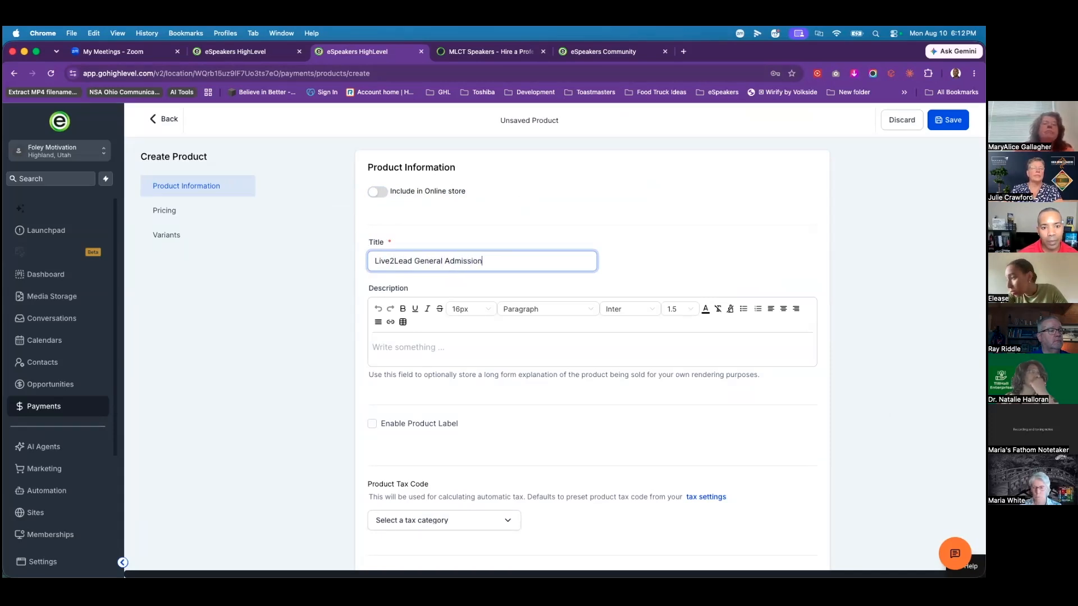
Step: Add a bulleted 'Add pass info' line to the product description
left_click(473, 366)
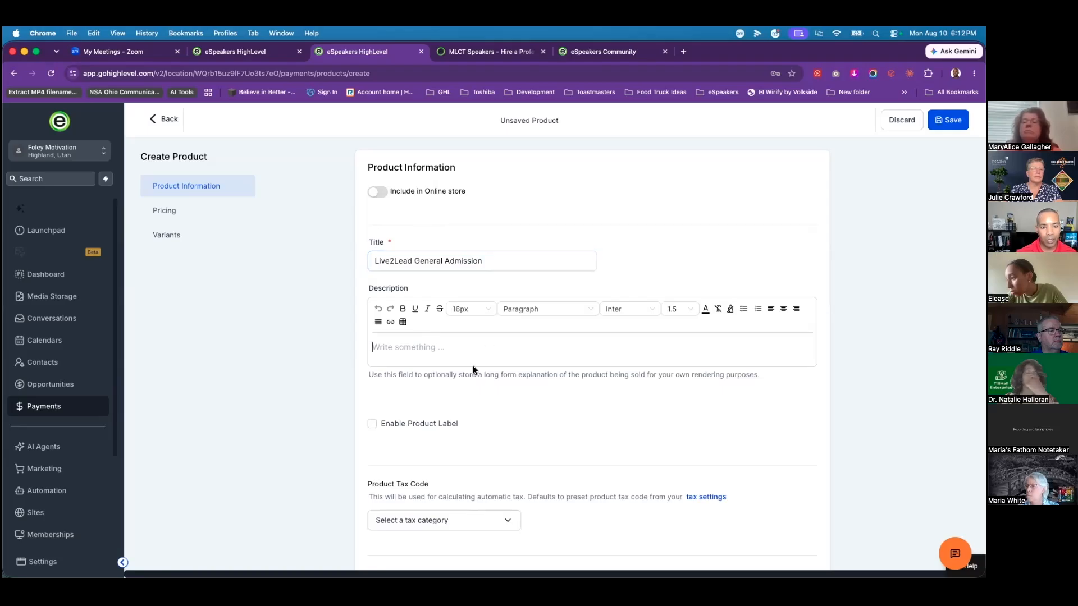
scroll(415, 334, "down", 1)
type("-")
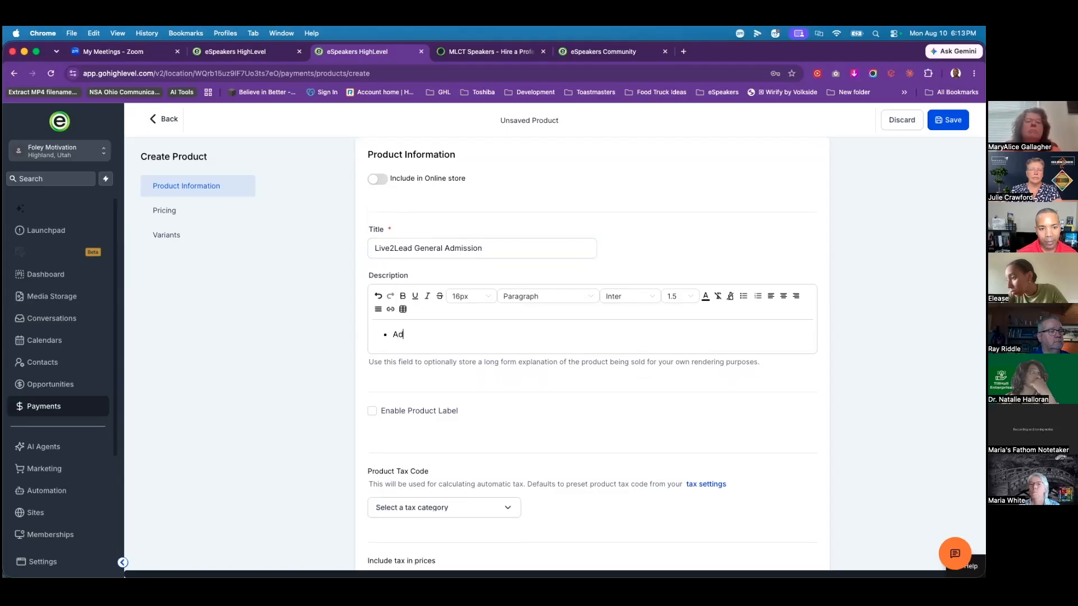
type("Add t")
key("BackSpace")
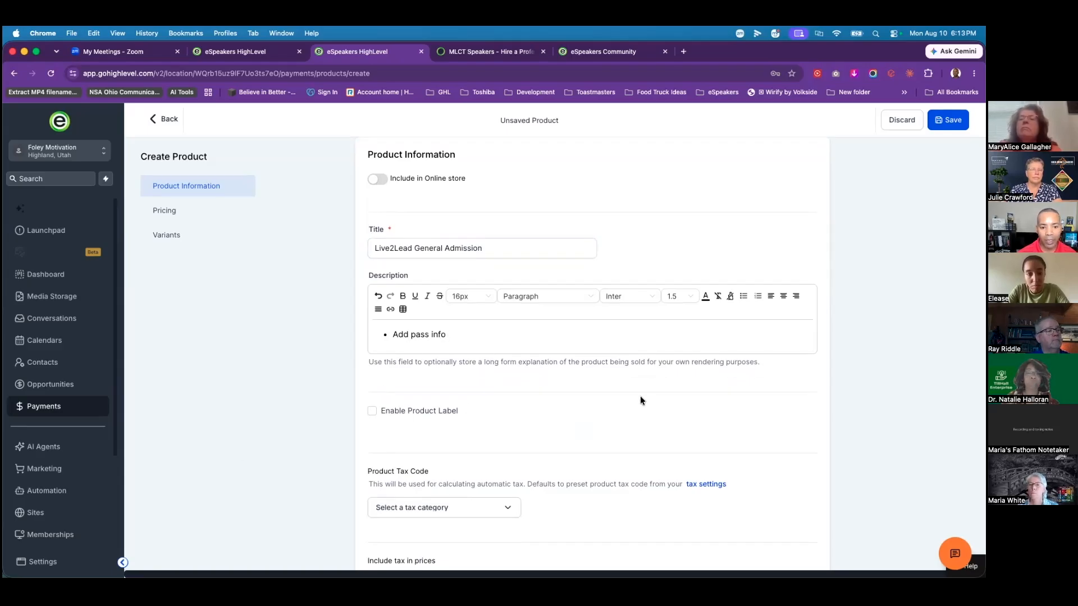
scroll(641, 399, "down", 5)
scroll(623, 418, "down", 7)
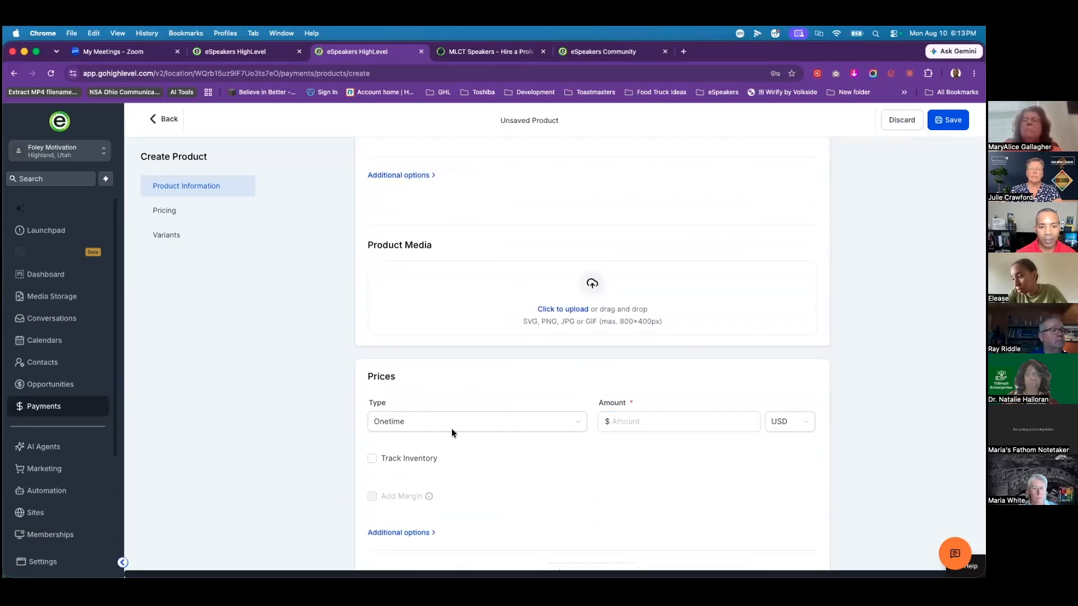
Step: Give the product a one-time $197 price and save it
left_click(630, 426)
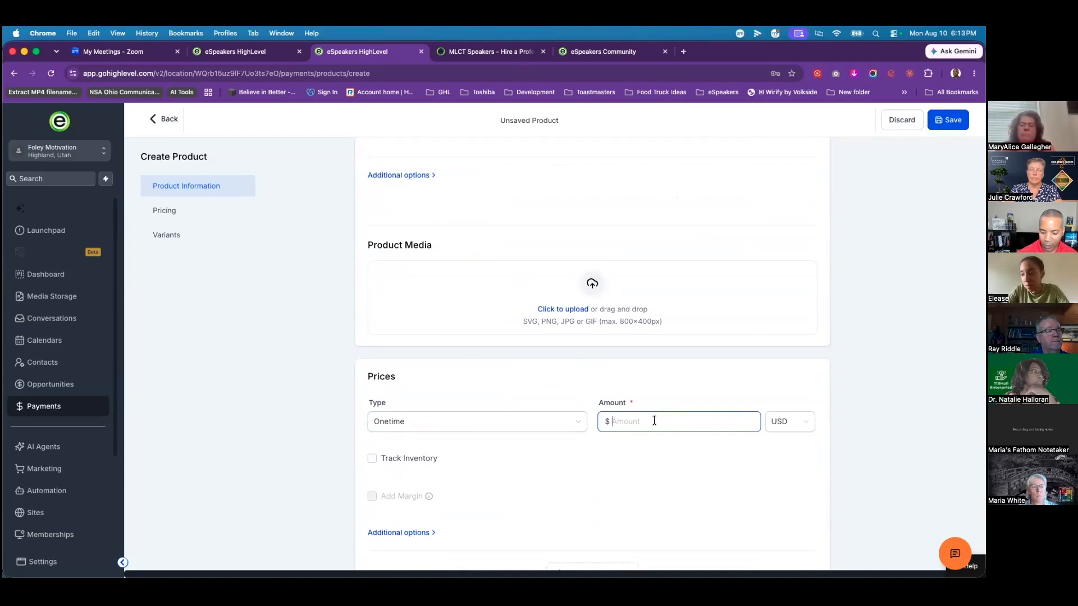
type("197")
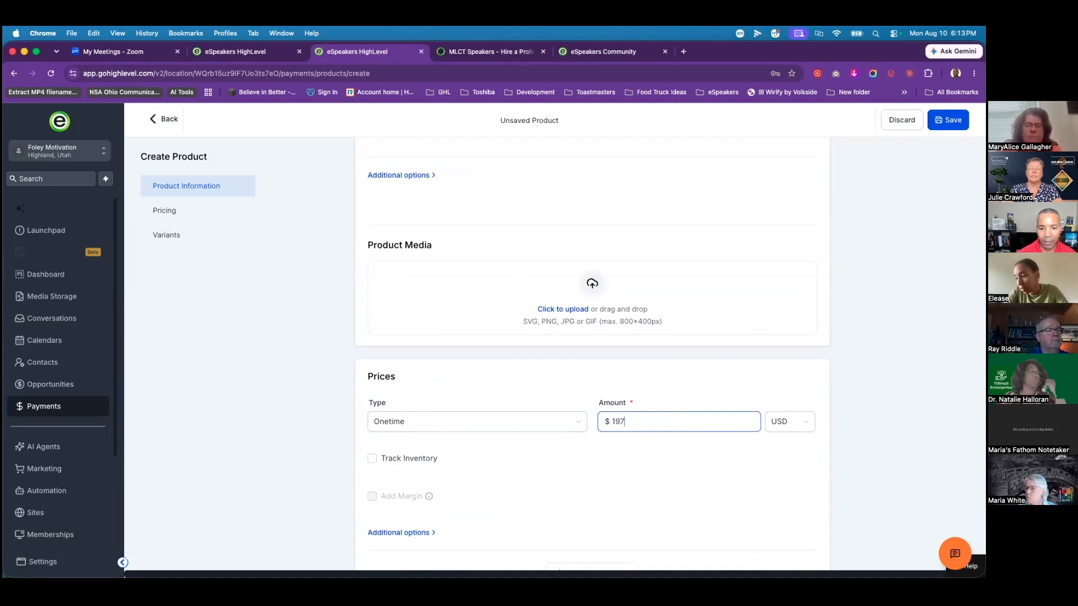
scroll(648, 361, "down", 1)
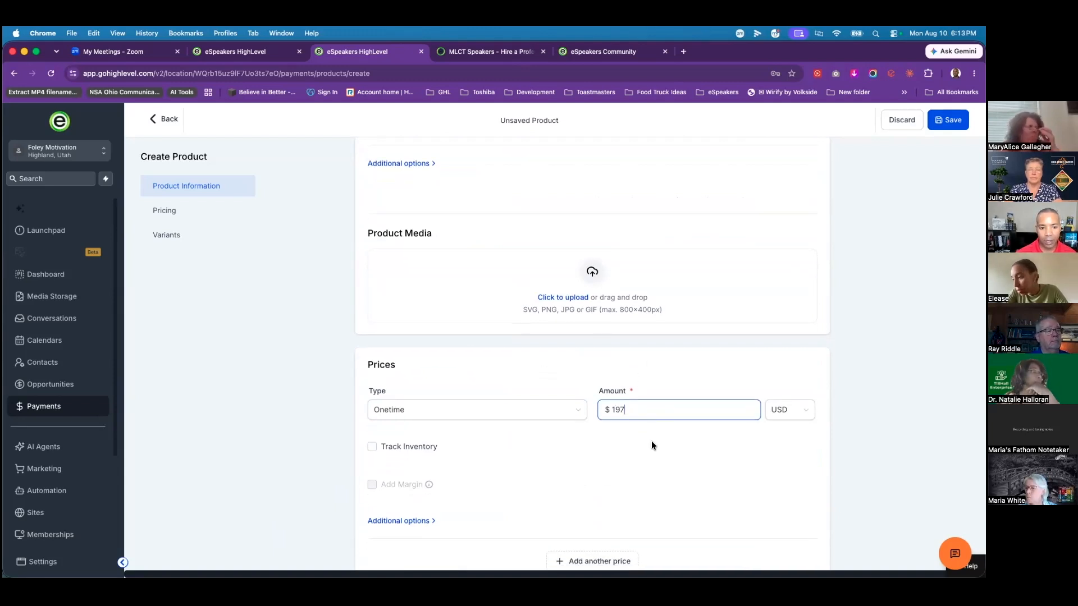
scroll(652, 444, "down", 5)
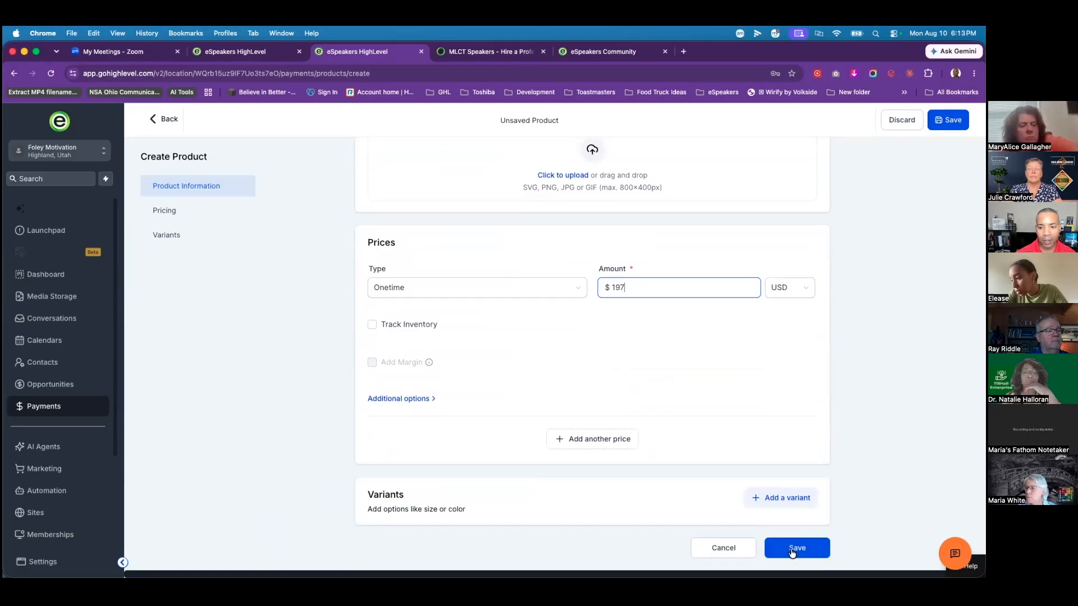
left_click(796, 549)
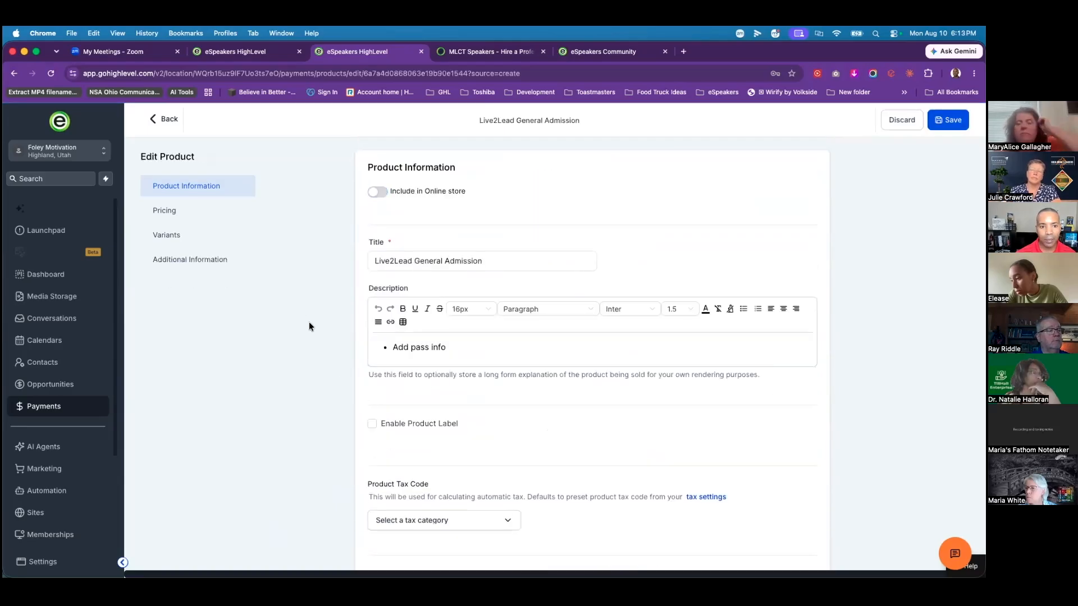
scroll(340, 332, "down", 10)
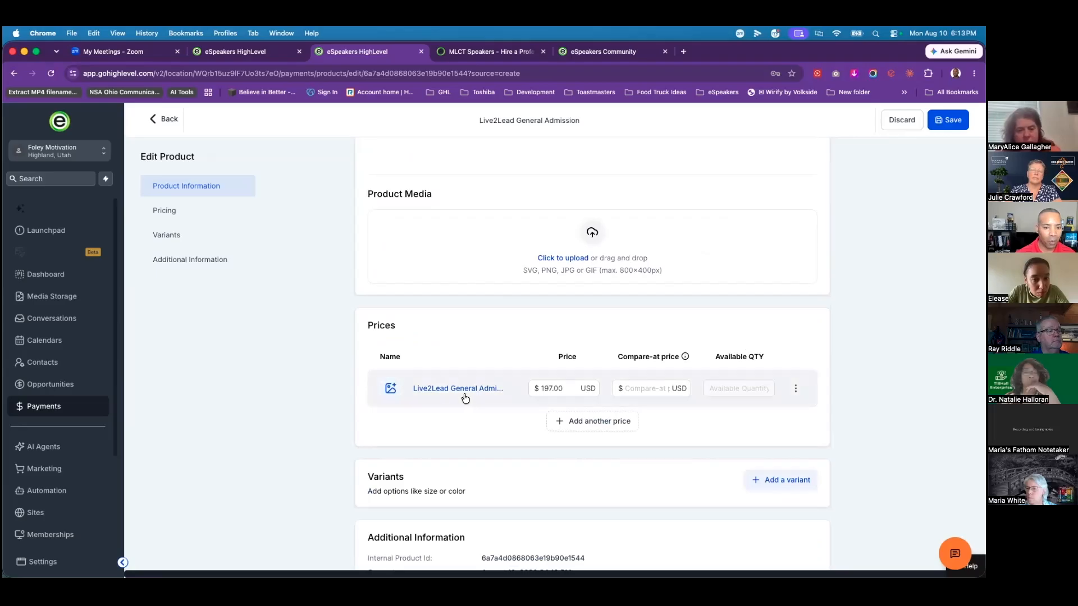
scroll(310, 384, "up", 5)
scroll(309, 387, "up", 5)
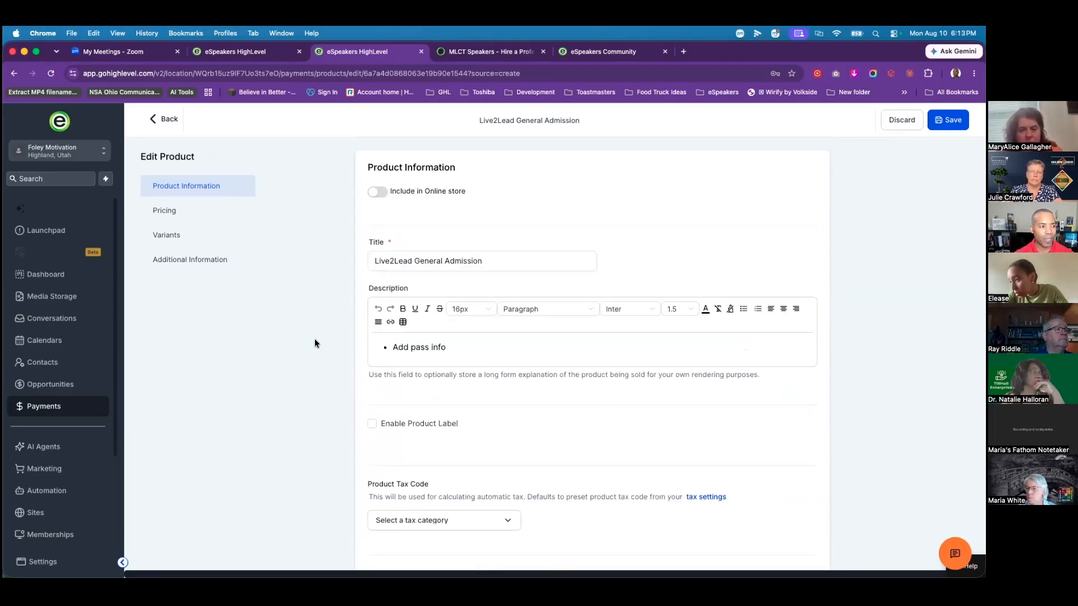
scroll(356, 393, "down", 10)
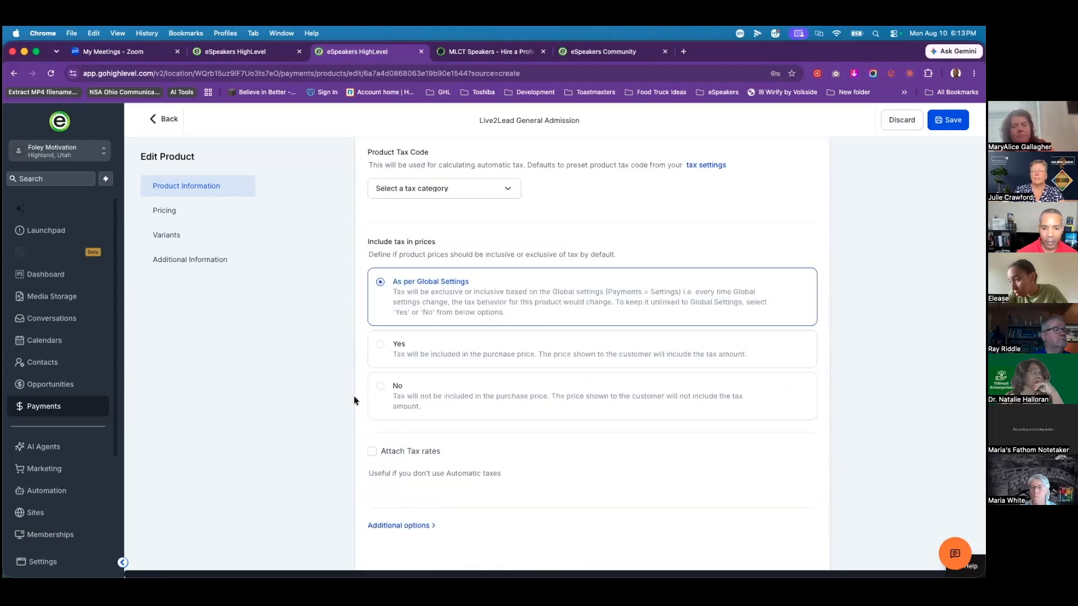
scroll(356, 483, "down", 4)
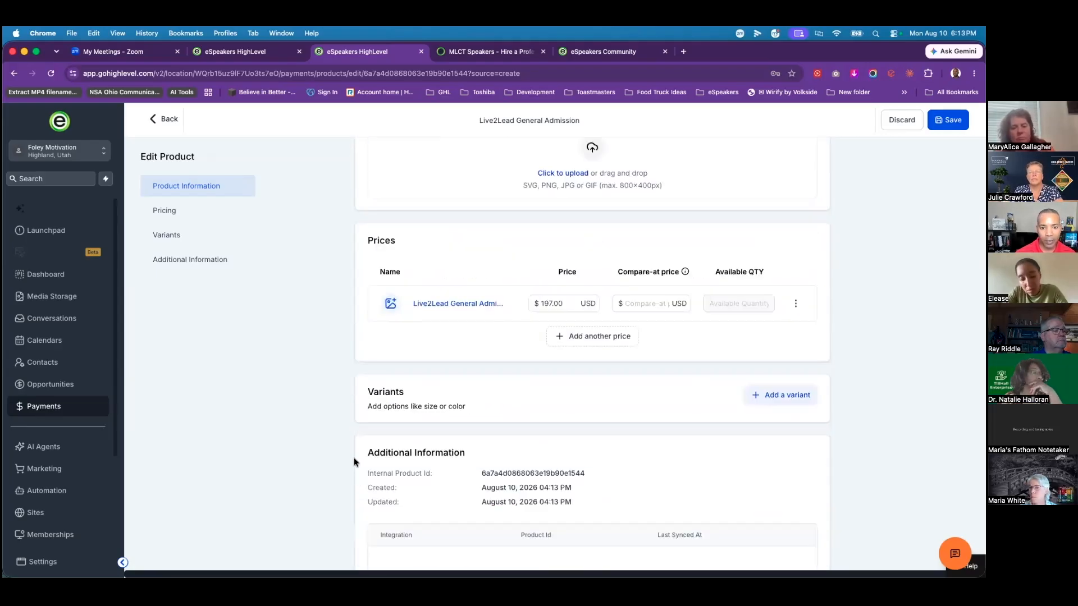
Step: View the ticket payment form on live2leadkankakee.com in a new tab, then return to HighLevel
left_click(684, 53)
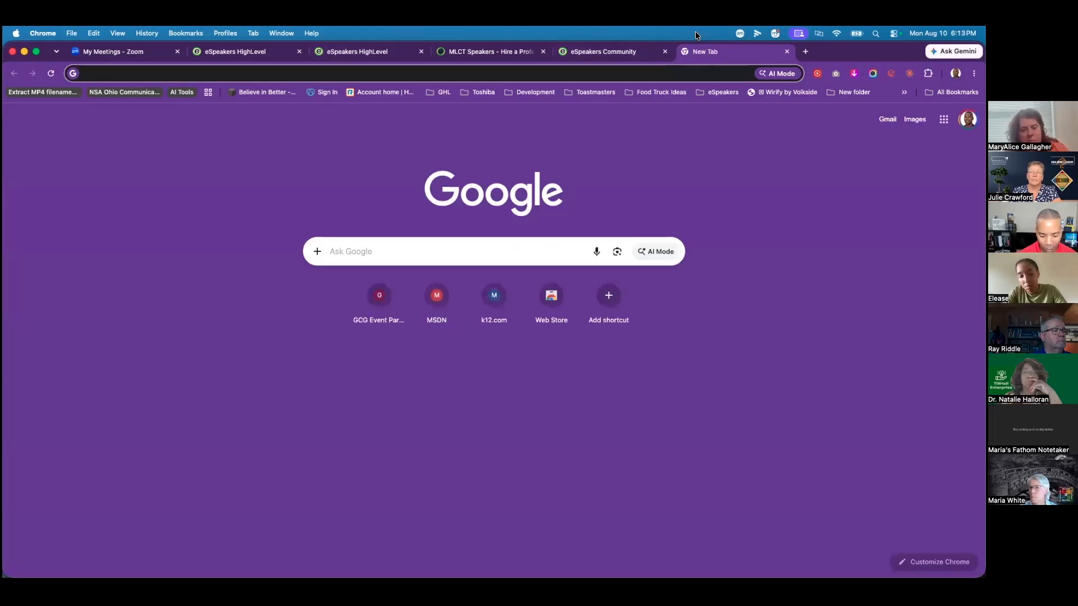
type("live")
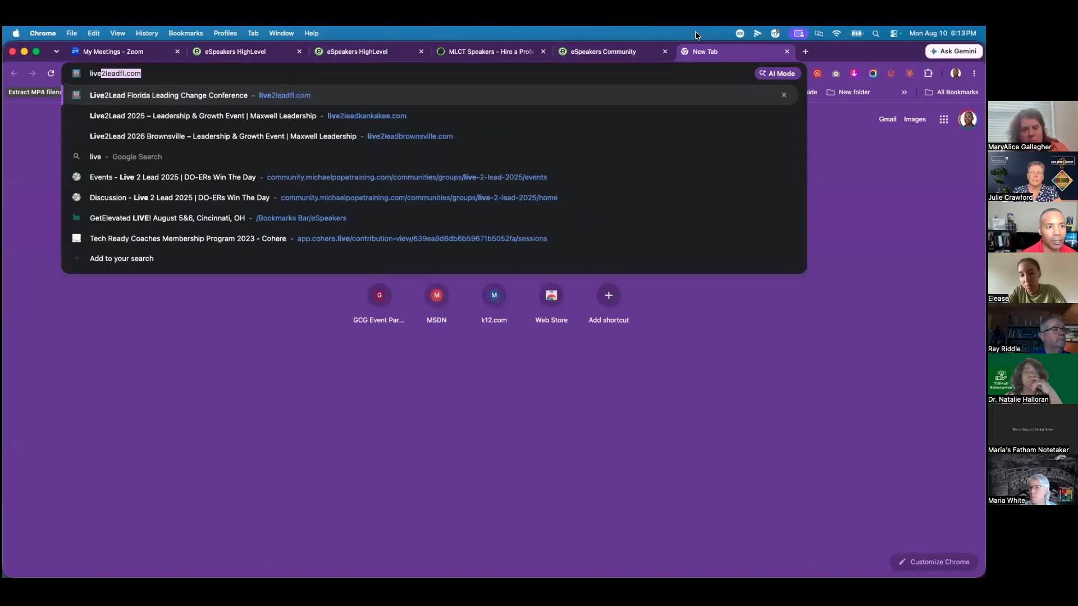
key("Down")
key("Return")
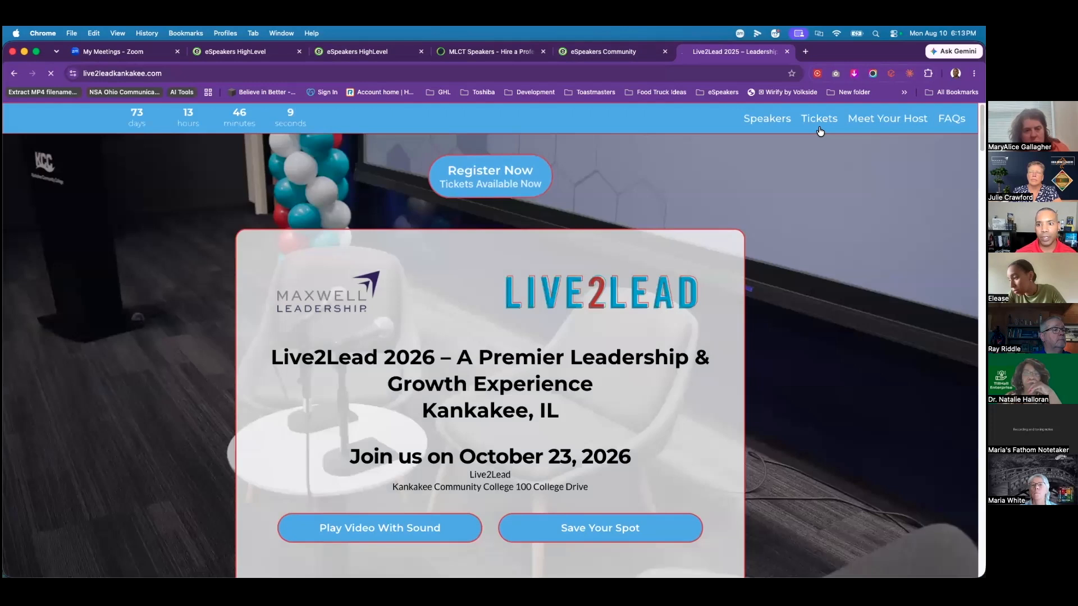
left_click(819, 118)
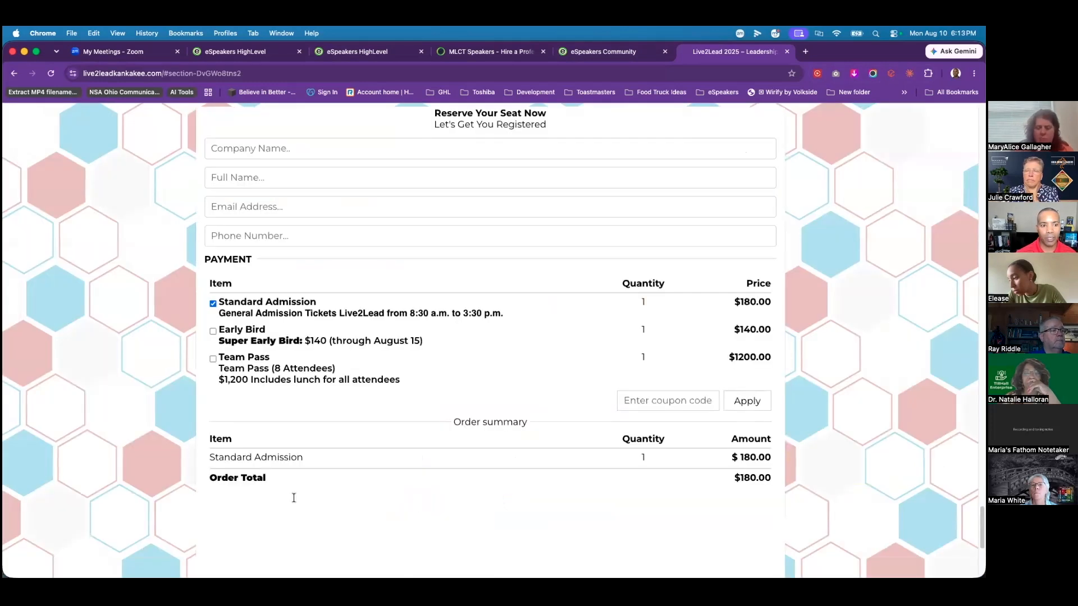
scroll(233, 352, "down", 5)
scroll(277, 279, "up", 3)
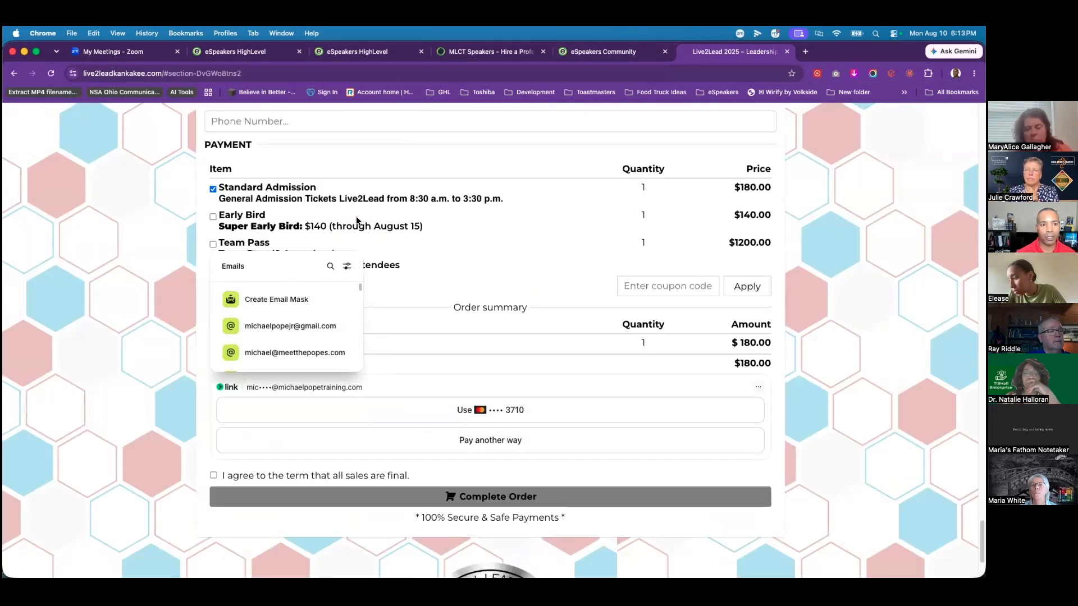
left_click(53, 249)
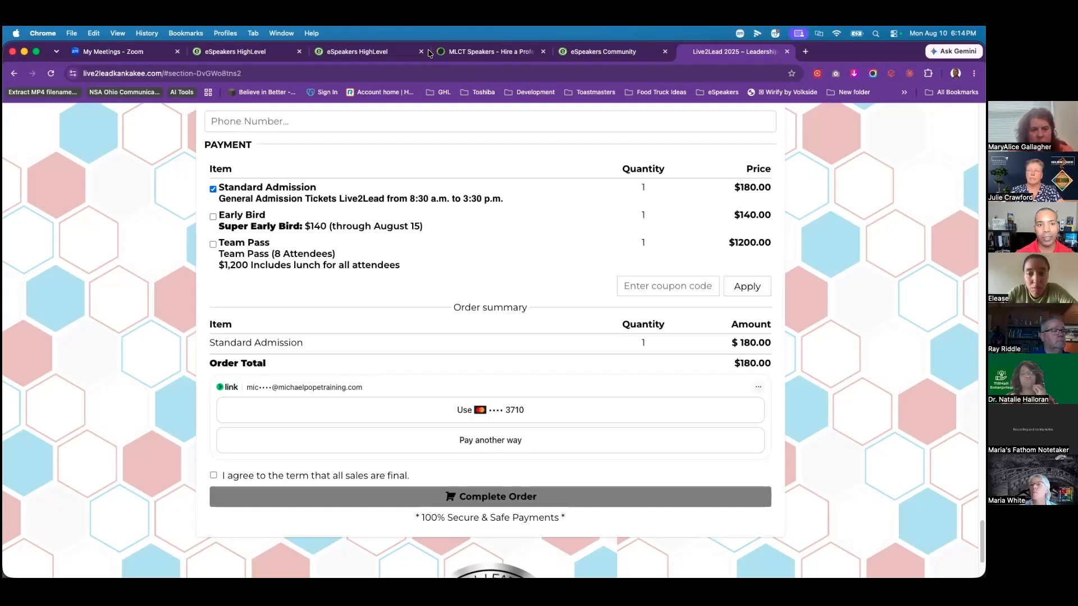
left_click(349, 53)
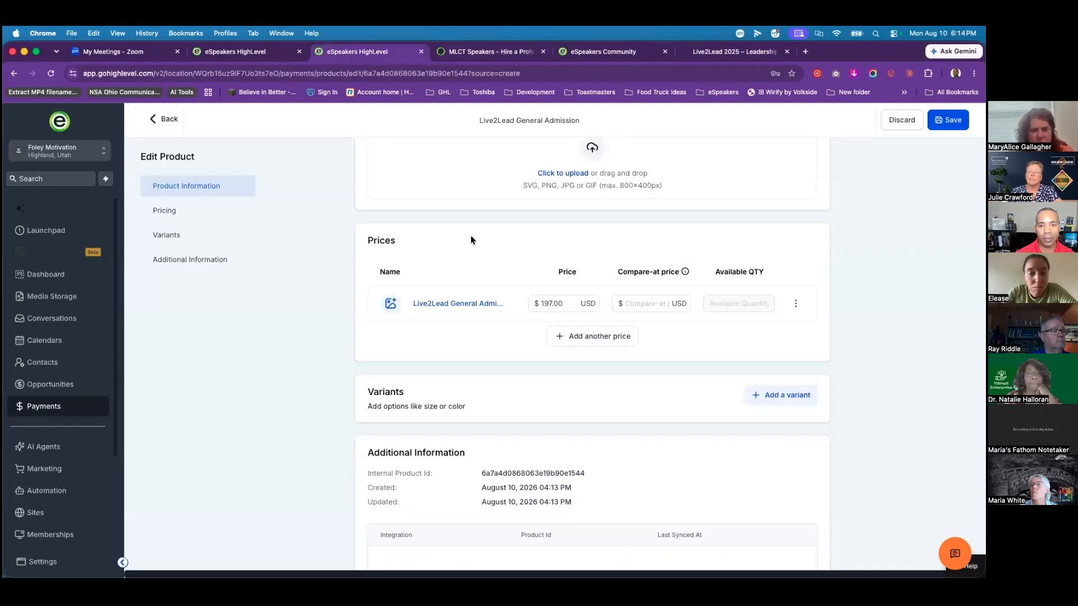
Step: Start a new product titled 'Gold Partnership', excluded from the online store
scroll(670, 208, "up", 15)
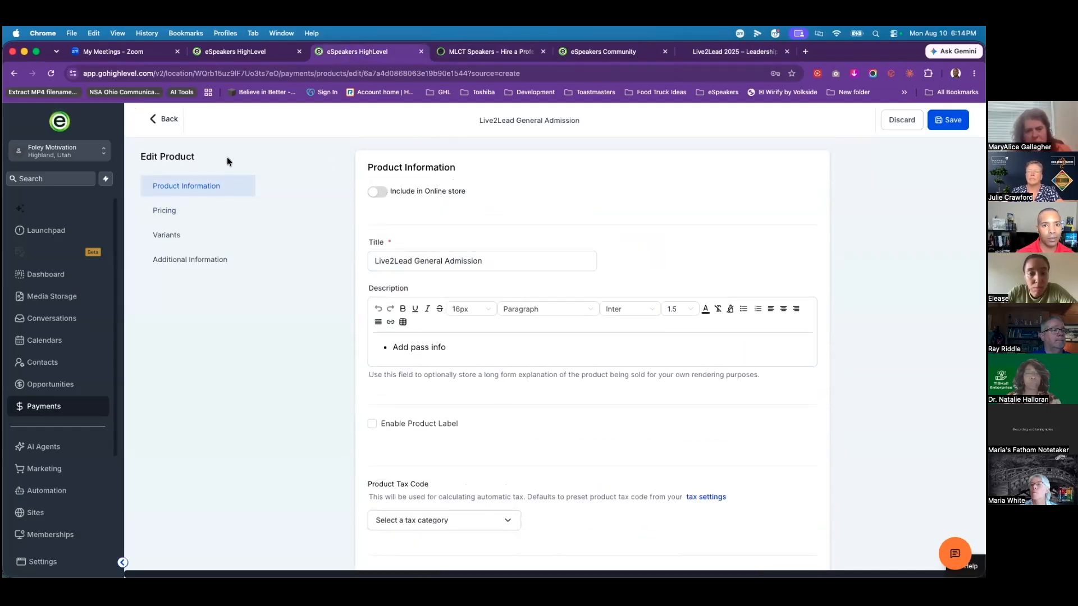
left_click(167, 119)
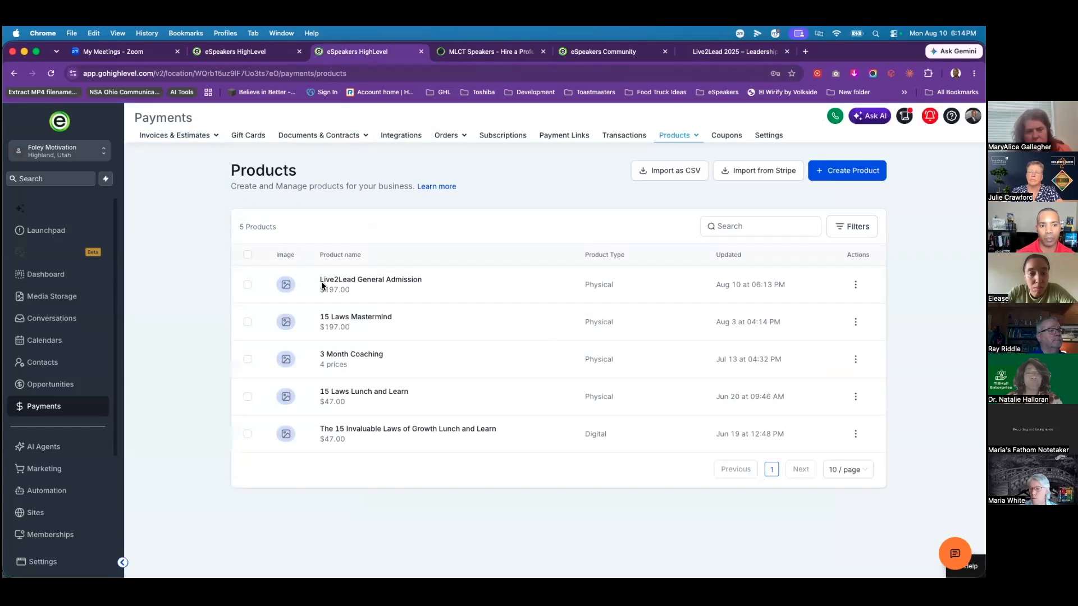
left_click(843, 174)
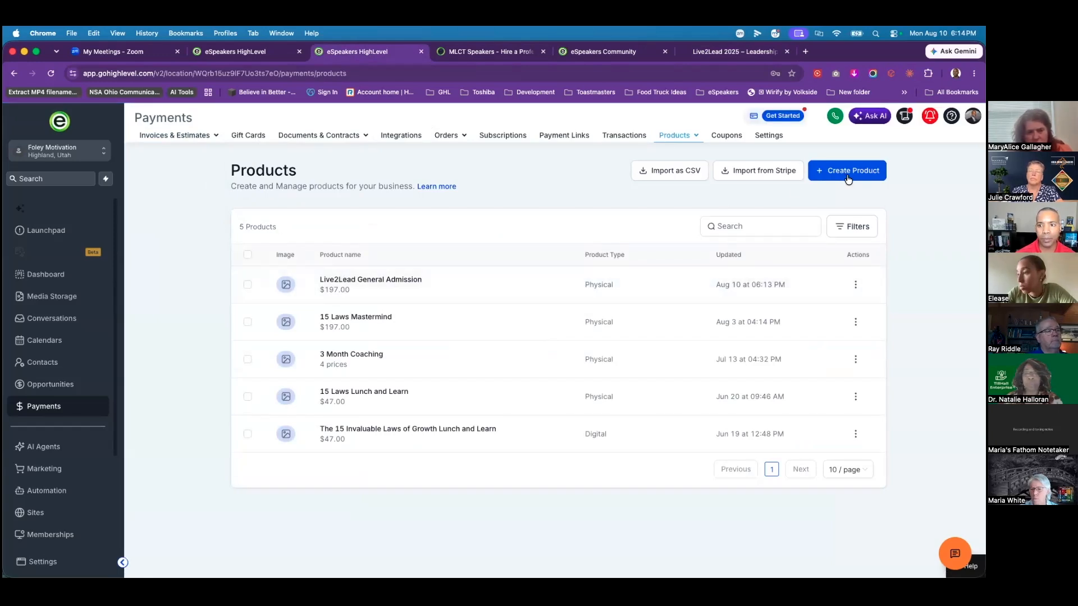
left_click(379, 193)
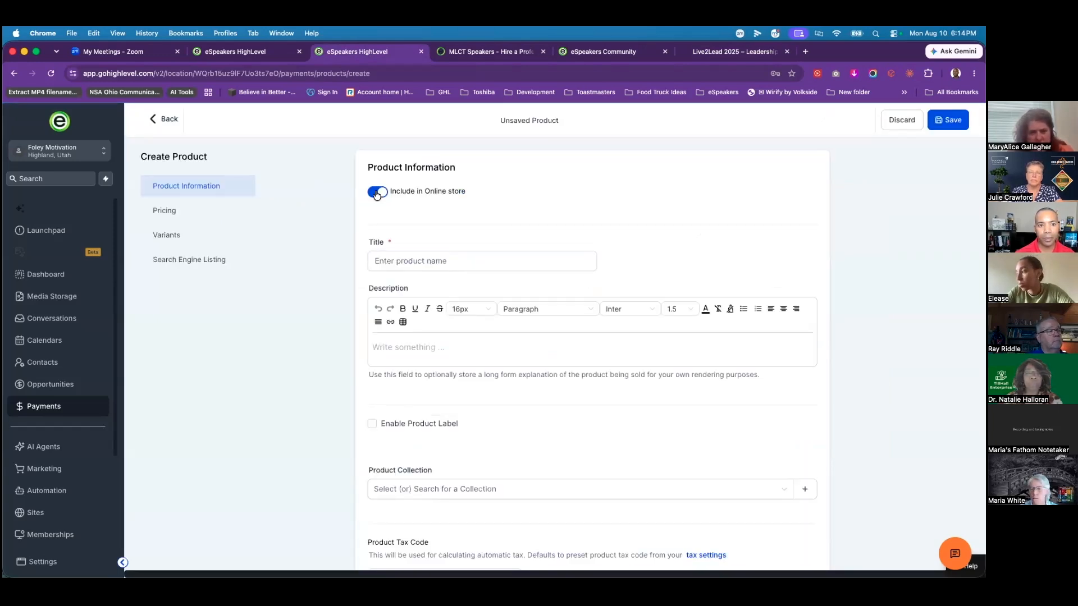
left_click(438, 260)
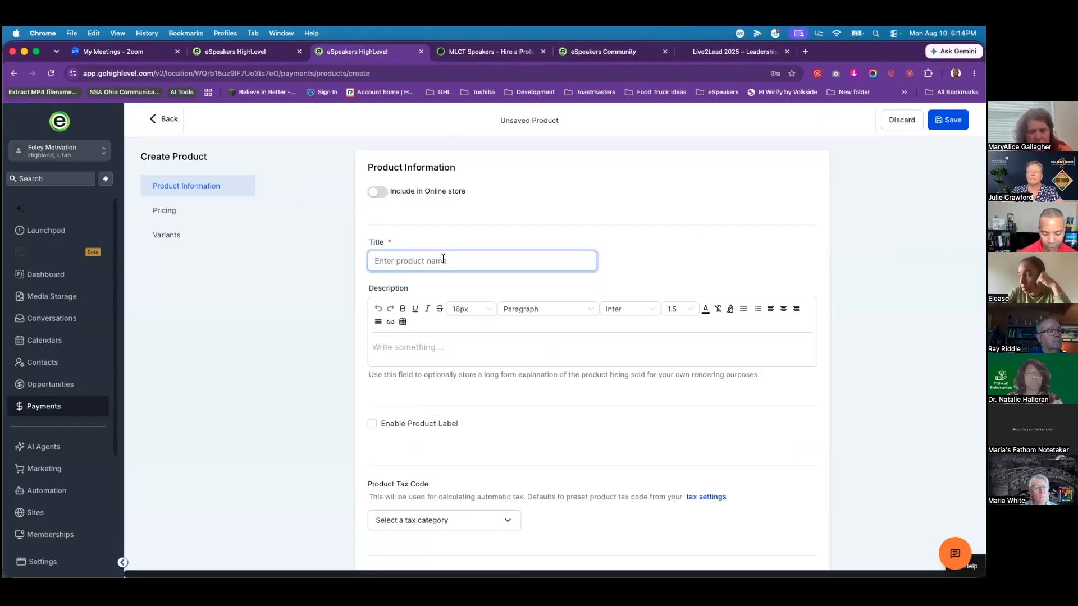
type("Liv")
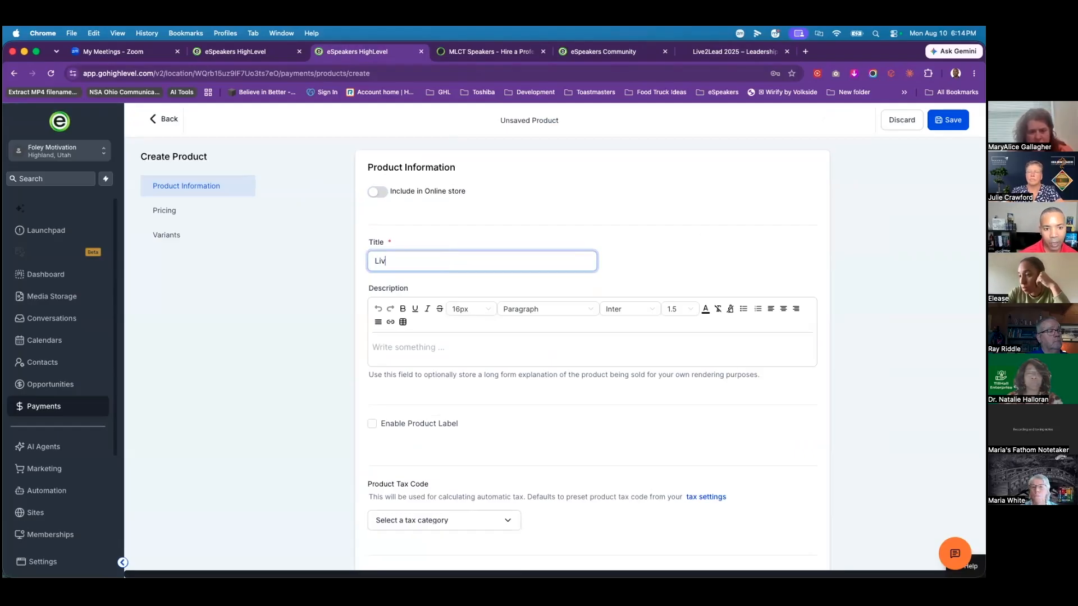
key("BackSpace")
key("BackSpace")
key("BackSpace")
type("Goa")
key("BackSpace")
key("BackSpace")
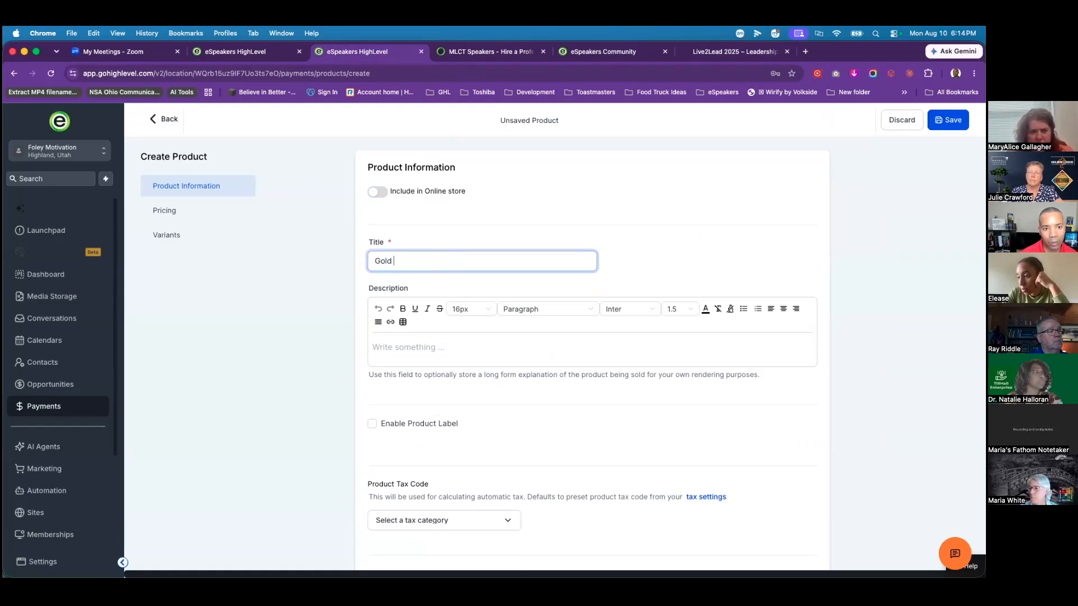
type("Pa")
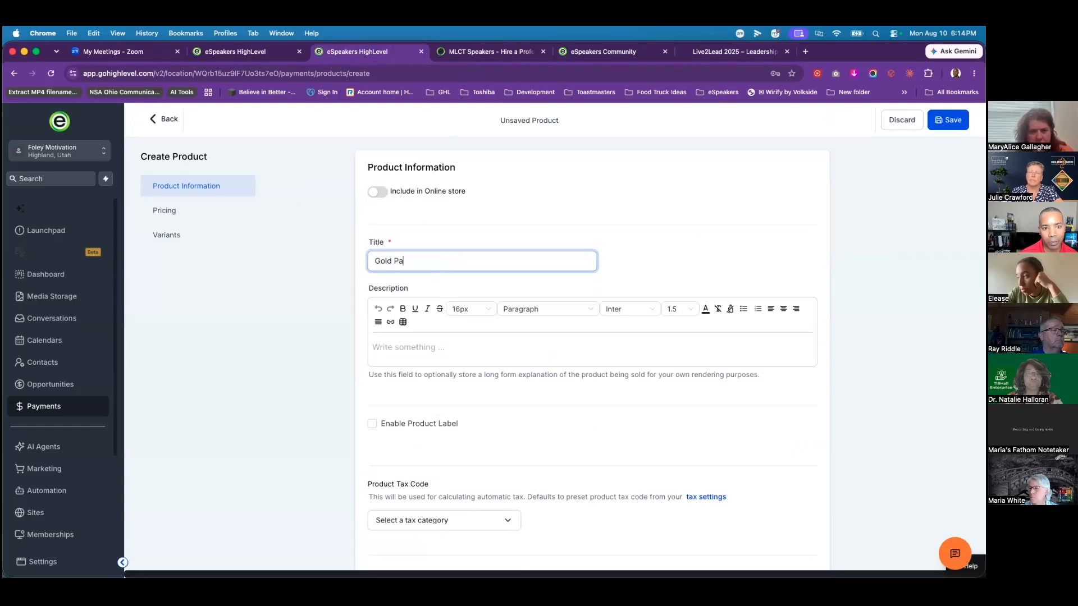
type("rtnership")
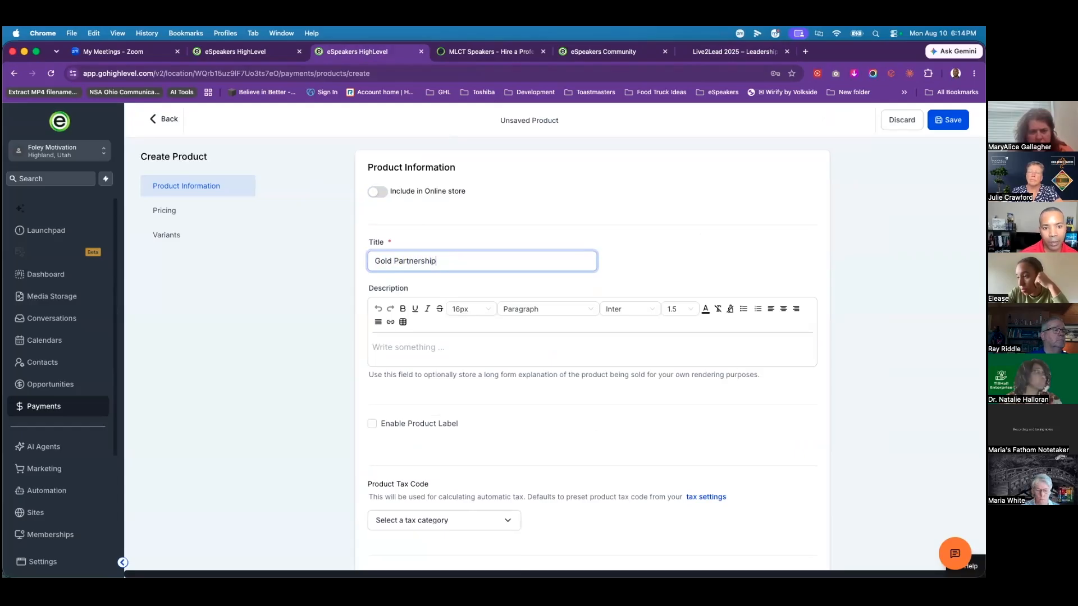
Step: Set the product's one-time price to $5000
scroll(532, 442, "down", 12)
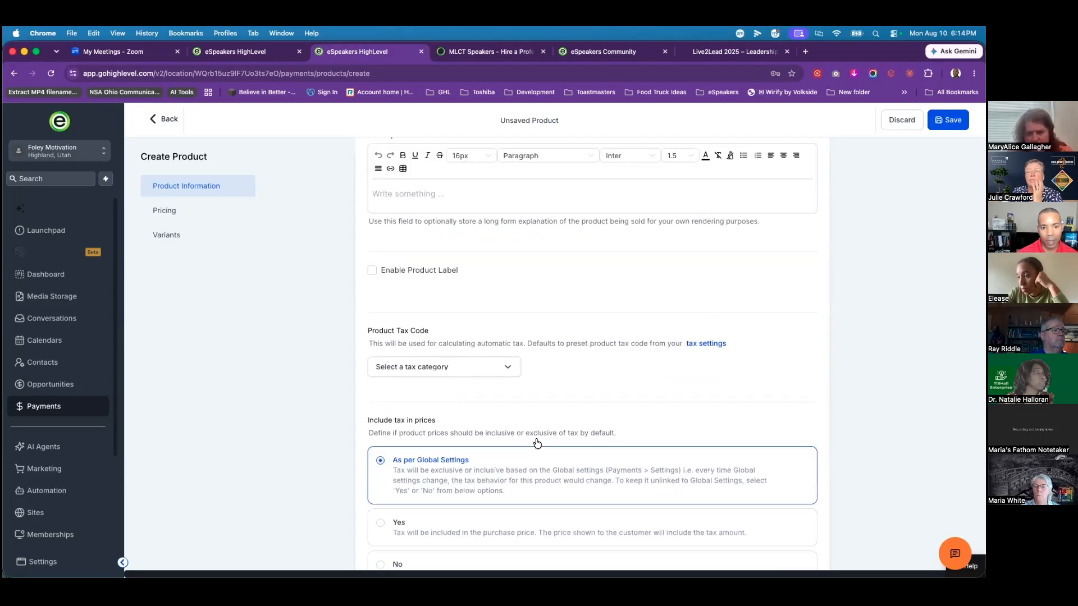
scroll(526, 440, "down", 1)
left_click(644, 379)
type("5000")
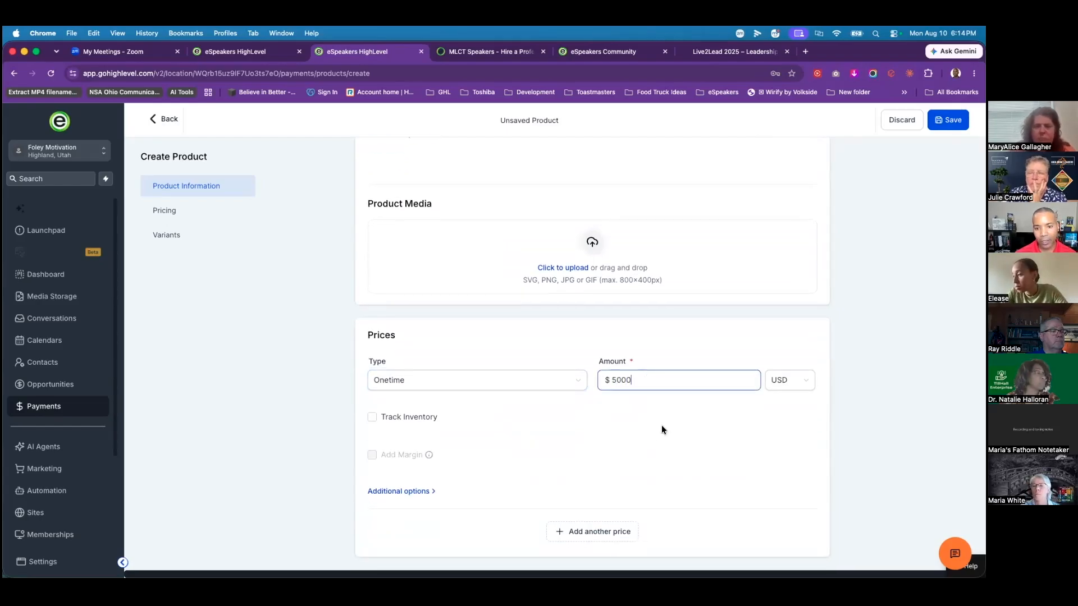
left_click(740, 429)
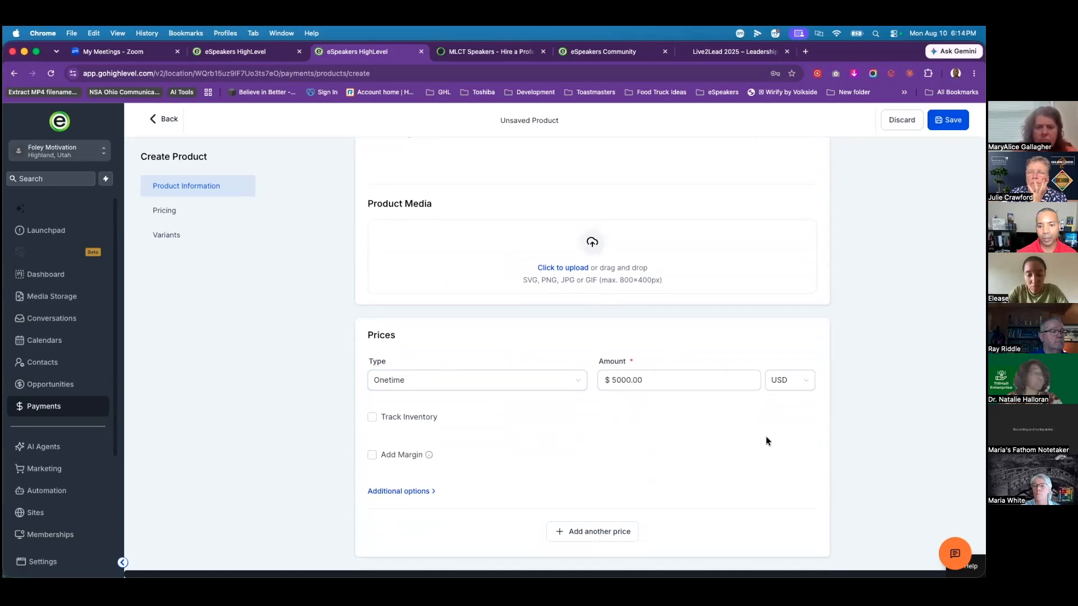
Step: Add a second recurring price of $2500 monthly over 2 payments
scroll(627, 436, "down", 2)
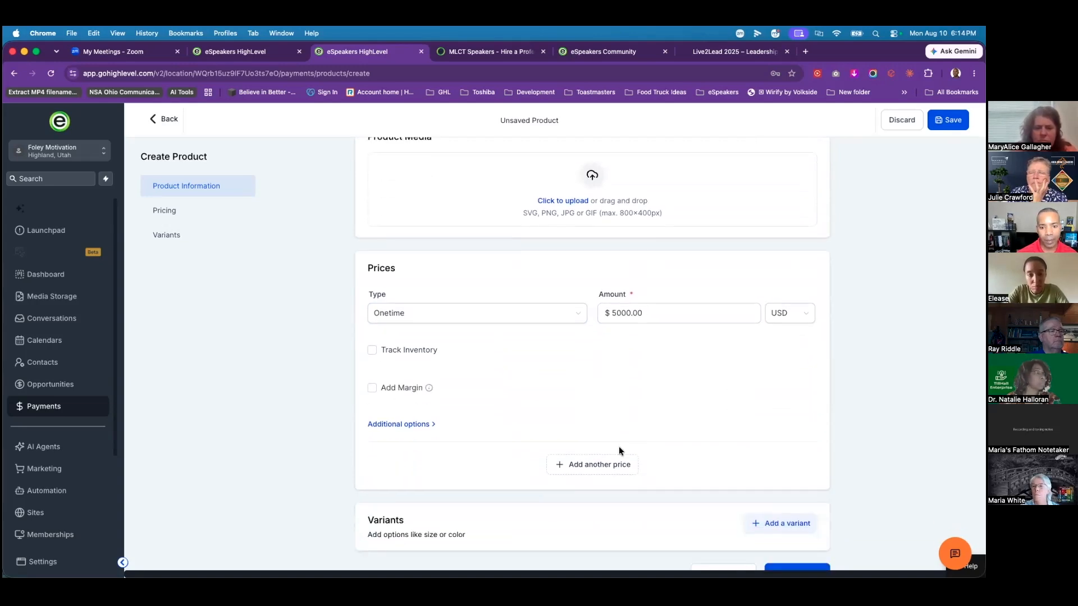
left_click(589, 465)
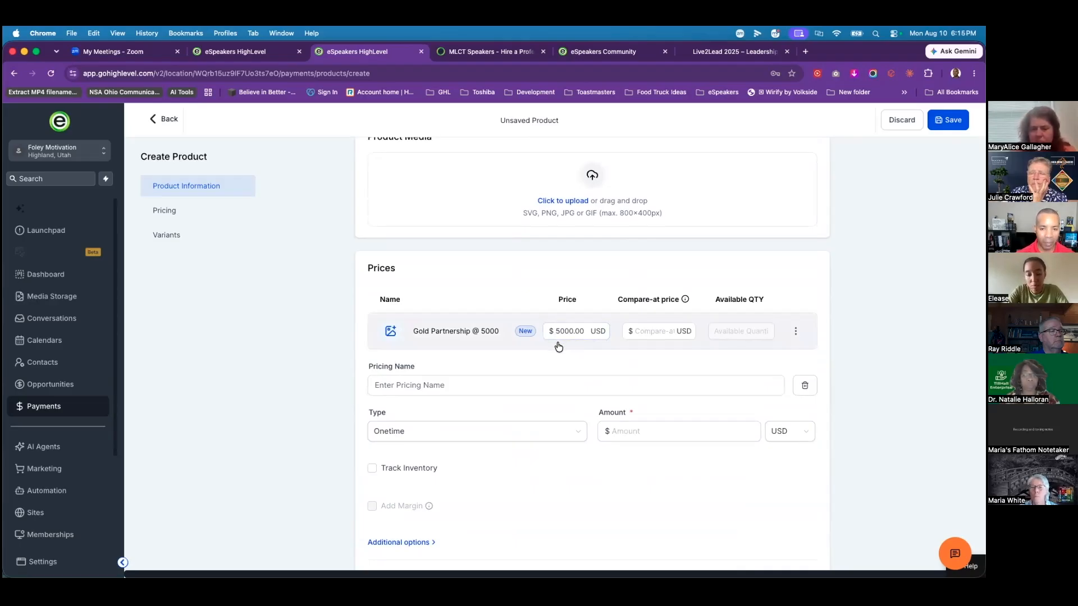
left_click(494, 439)
left_click(426, 474)
left_click(610, 433)
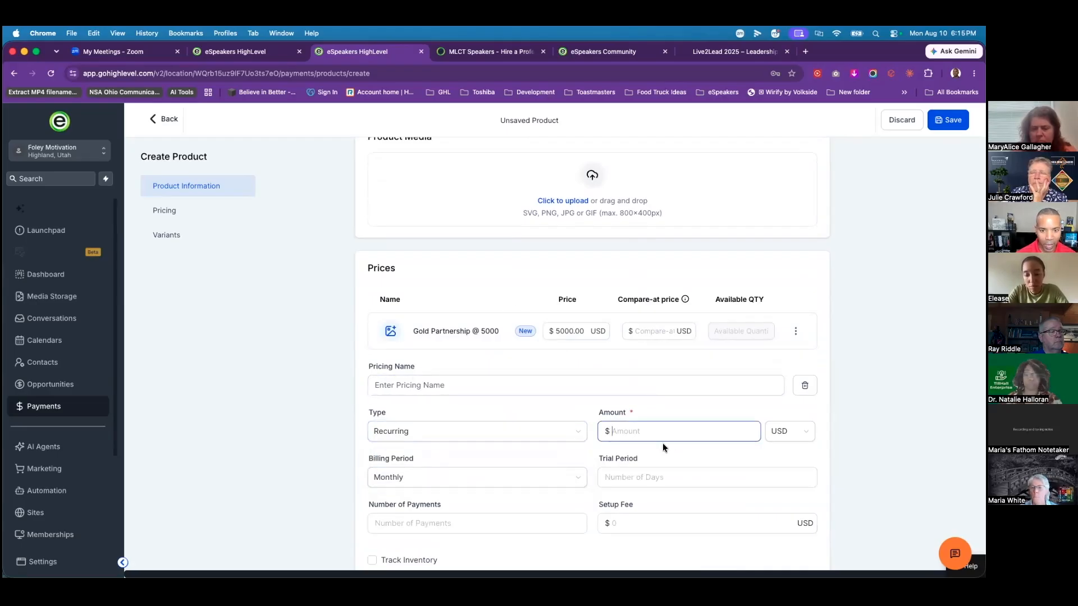
type("2500")
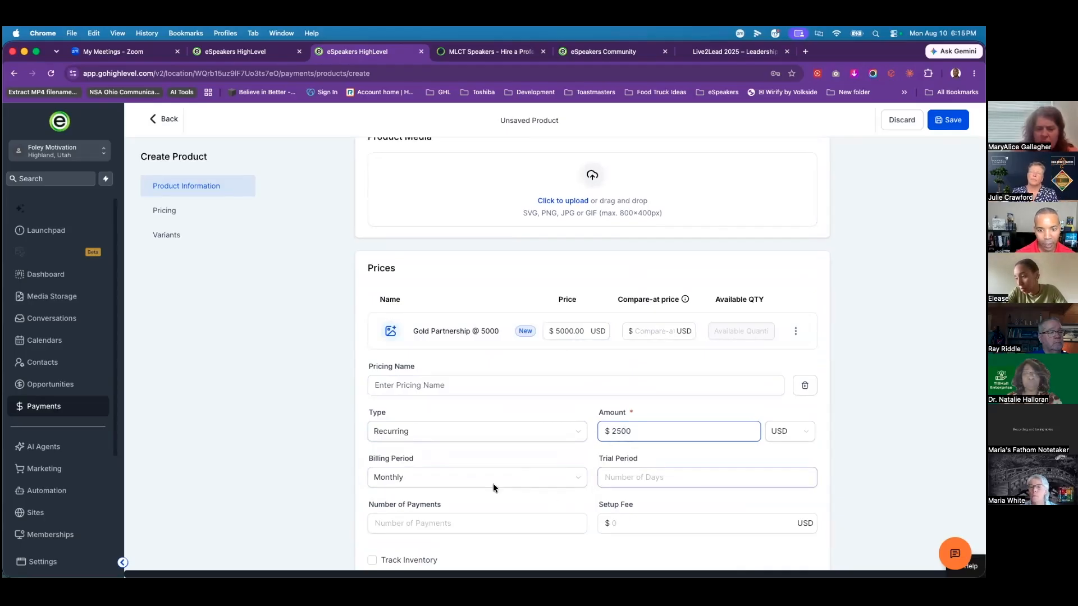
left_click(387, 525)
type("2")
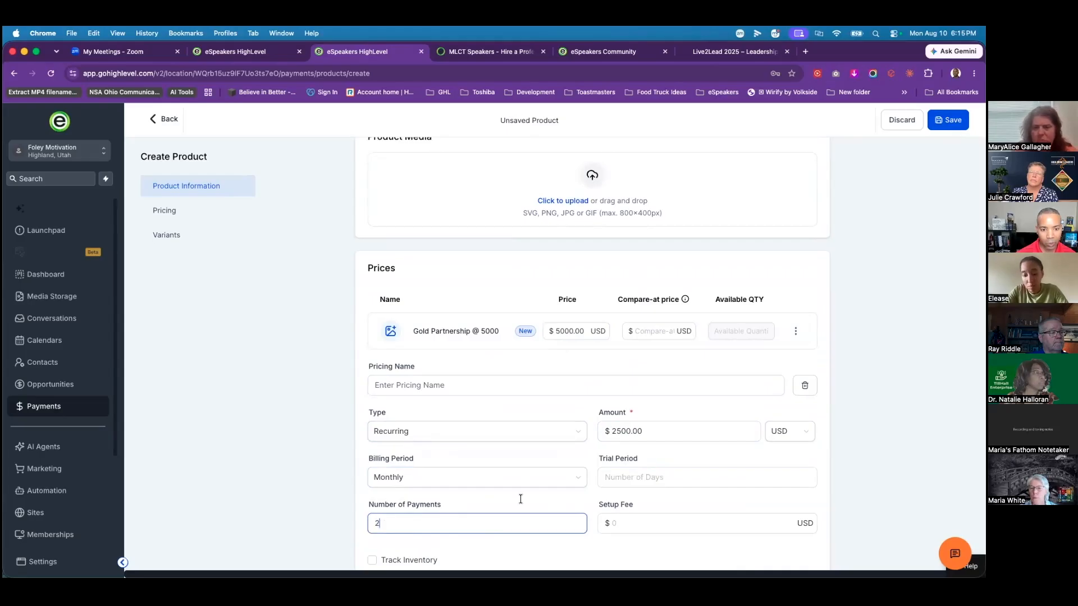
scroll(534, 503, "down", 2)
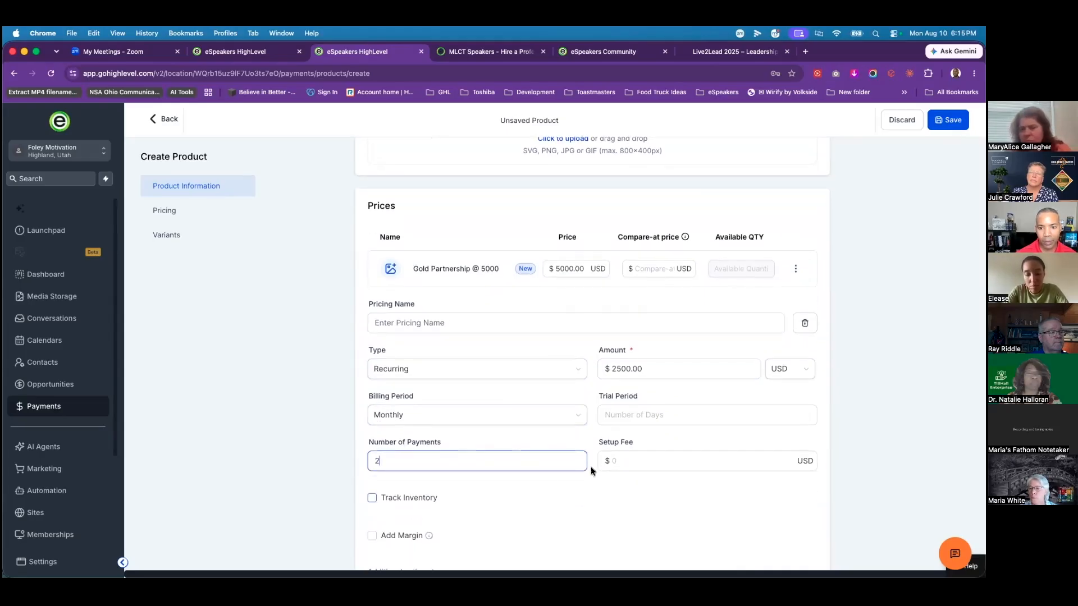
scroll(627, 477, "down", 5)
scroll(537, 348, "down", 1)
Step: Name the second price 'Gold Partnership 2 Pay' and save the product
left_click(804, 543)
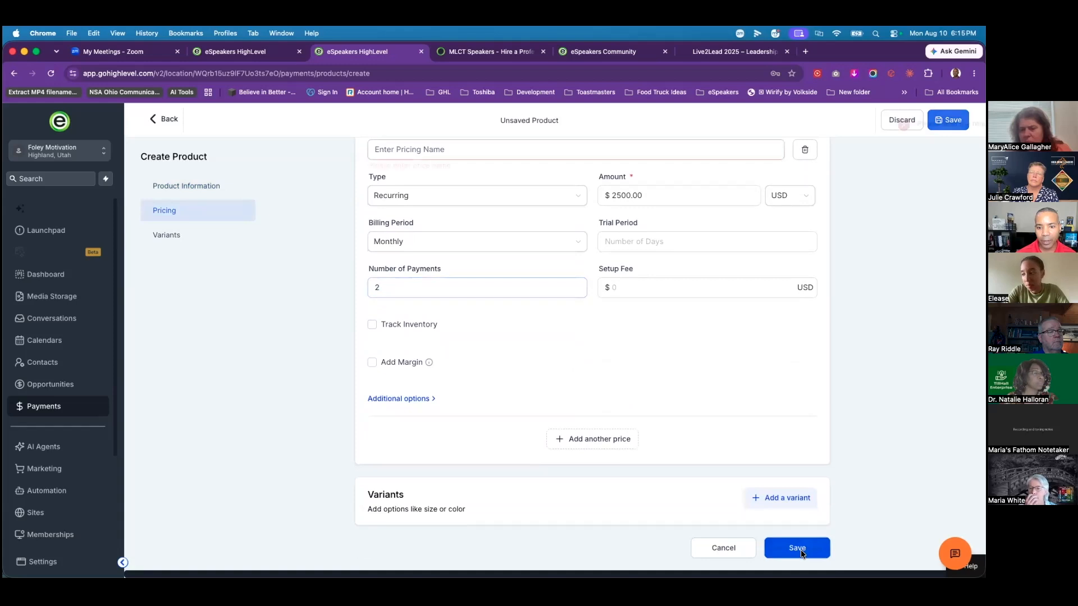
left_click(443, 175)
type("Gold ")
type("Spon")
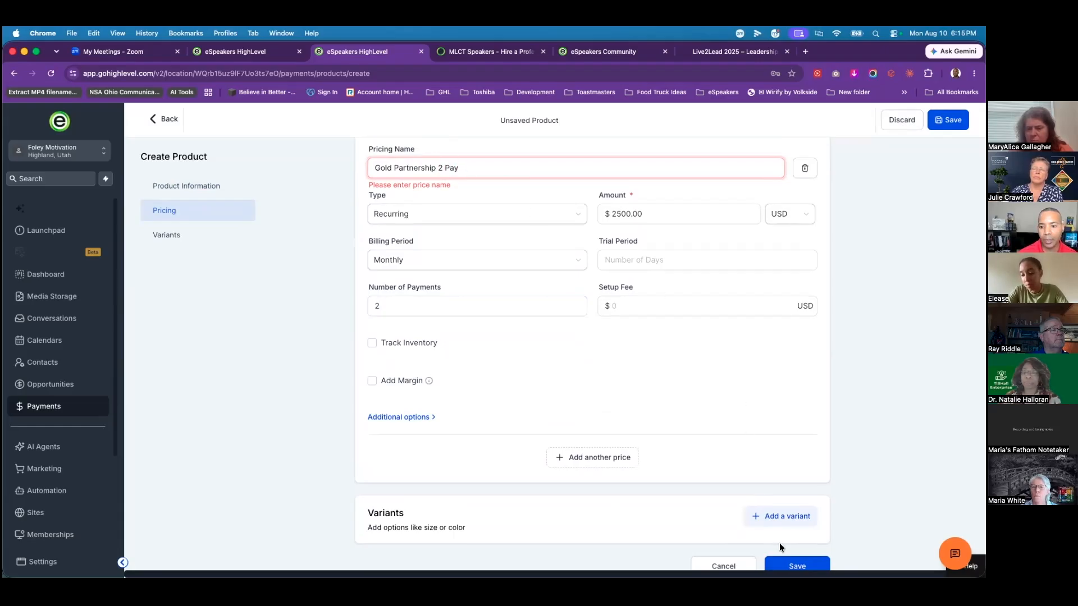
left_click(165, 210)
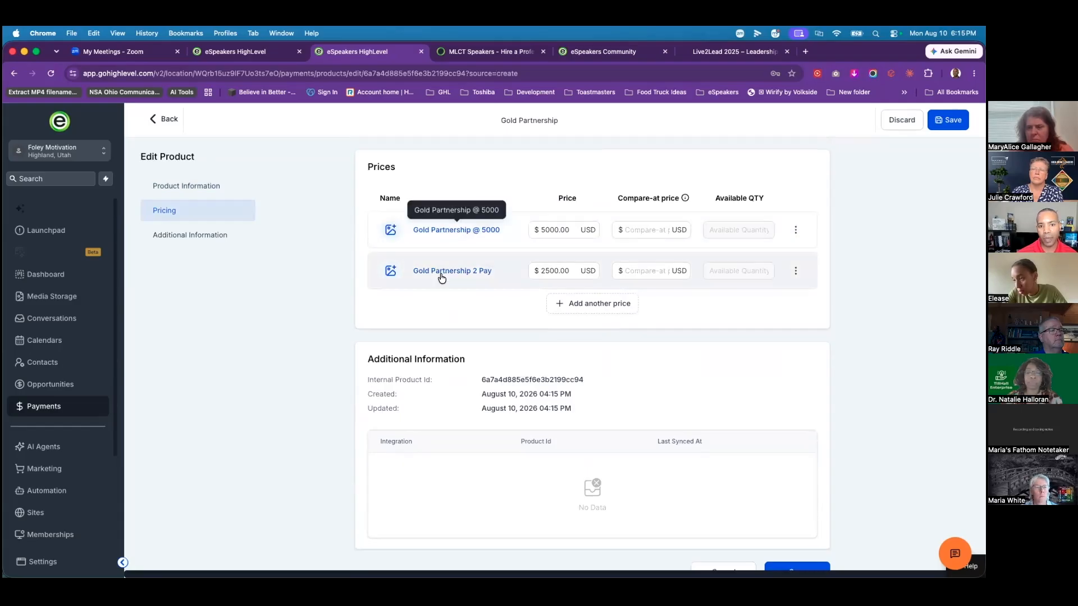
Step: Save Gold Partnership after checking its $5000 price and tax settings, then go back to Products
left_click(549, 231)
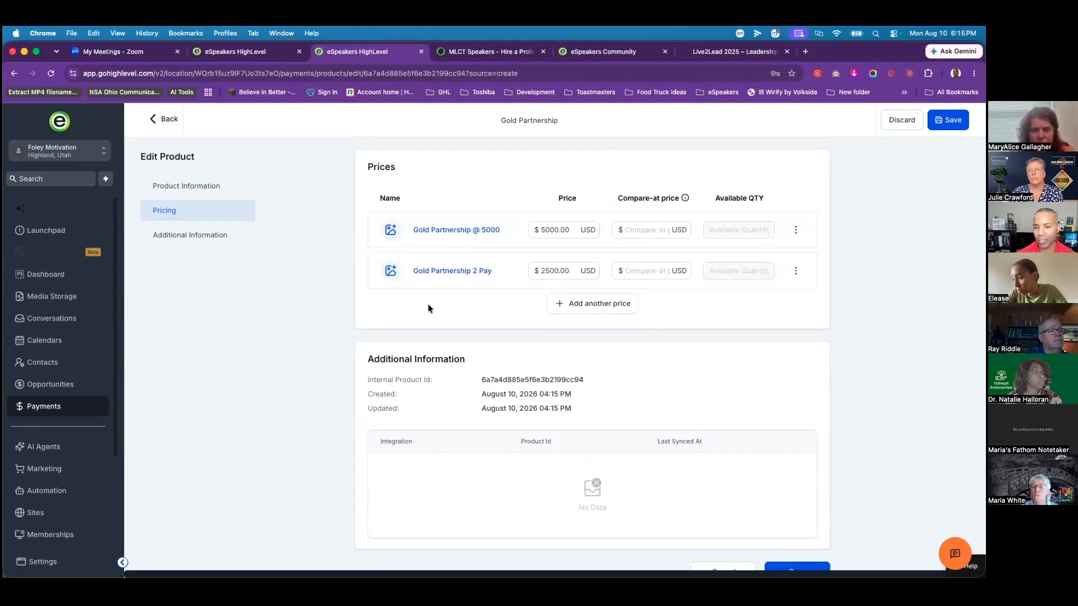
scroll(306, 320, "down", 1)
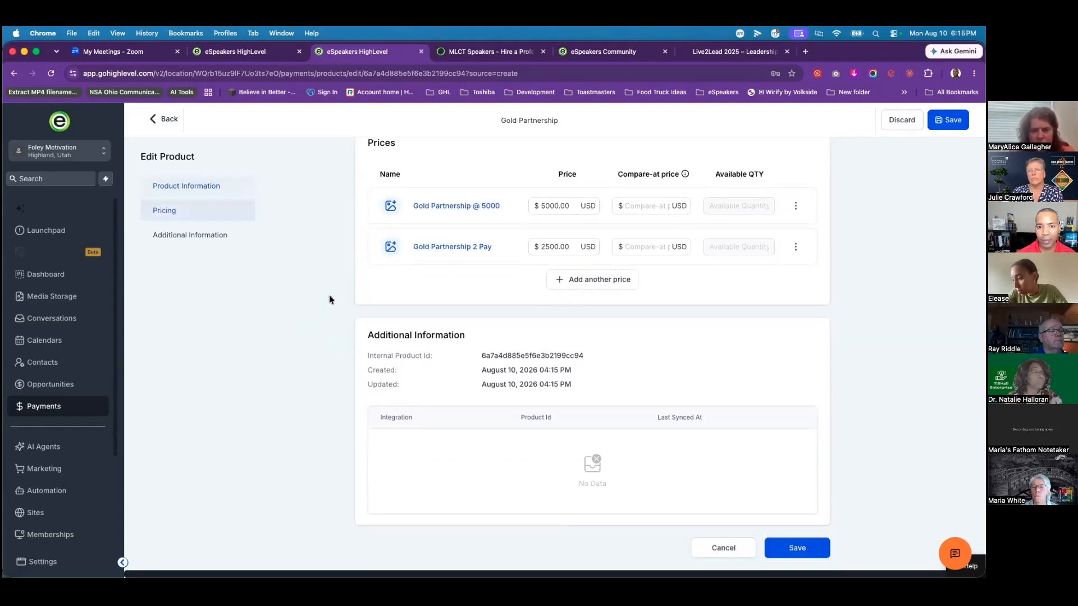
left_click(796, 547)
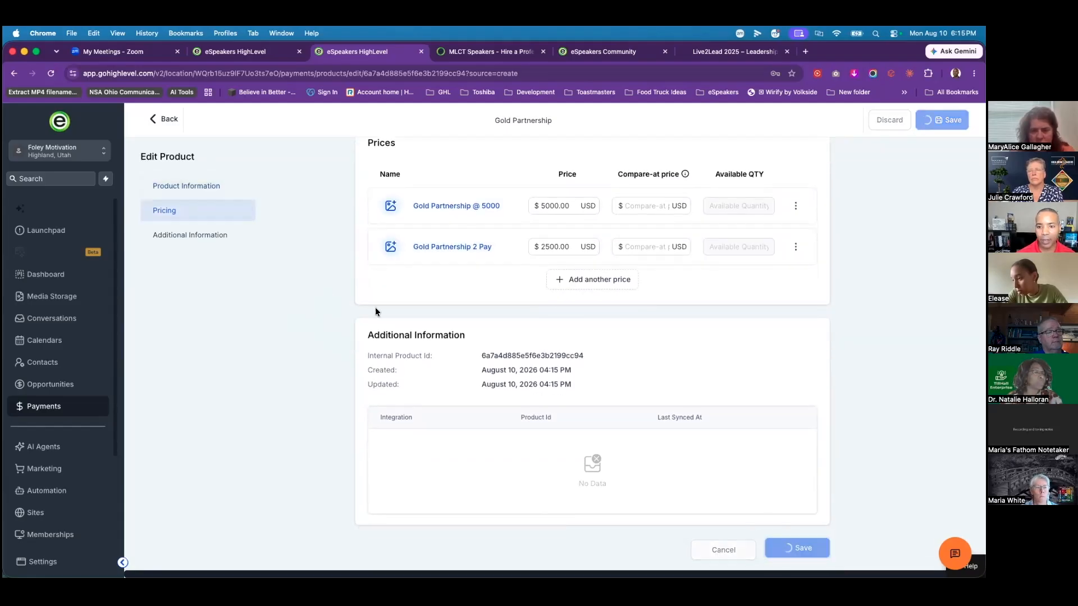
scroll(382, 309, "up", 1)
scroll(382, 315, "up", 10)
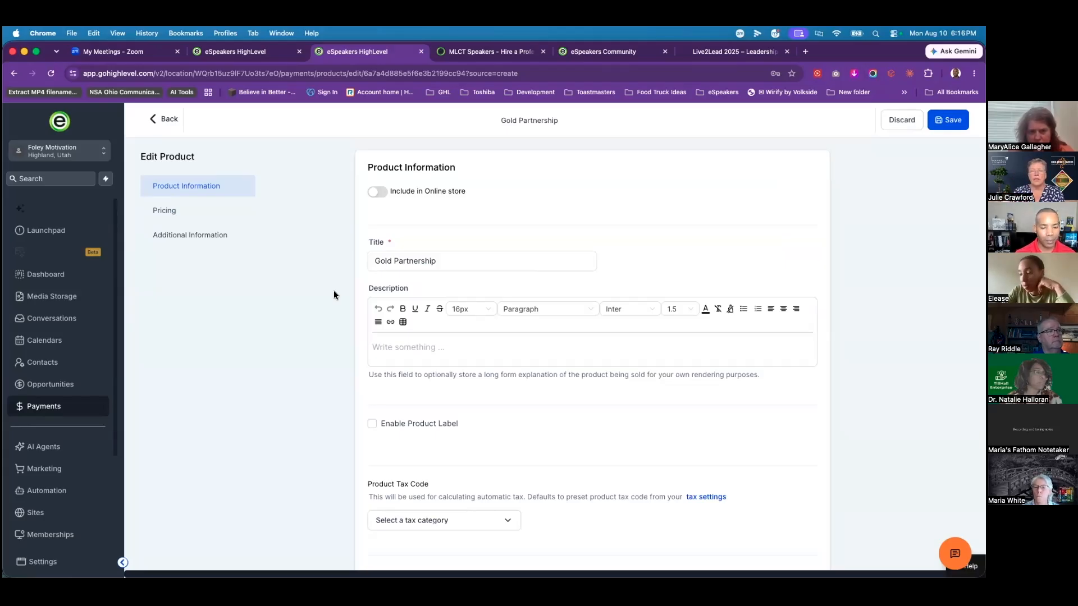
scroll(331, 301, "down", 5)
scroll(330, 305, "down", 4)
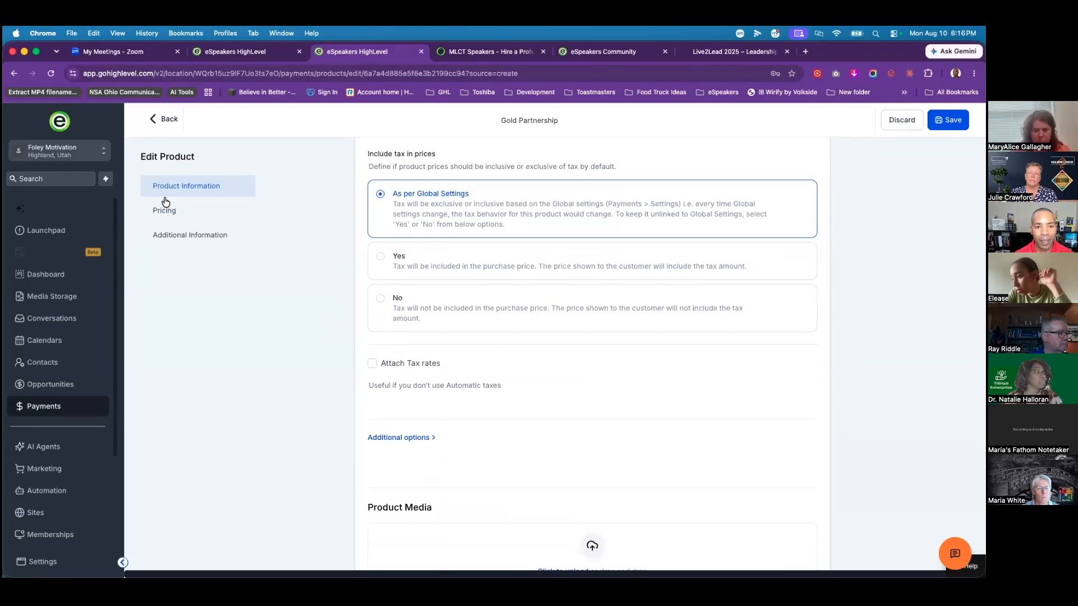
scroll(310, 310, "up", 5)
scroll(308, 315, "down", 4)
scroll(307, 318, "down", 1)
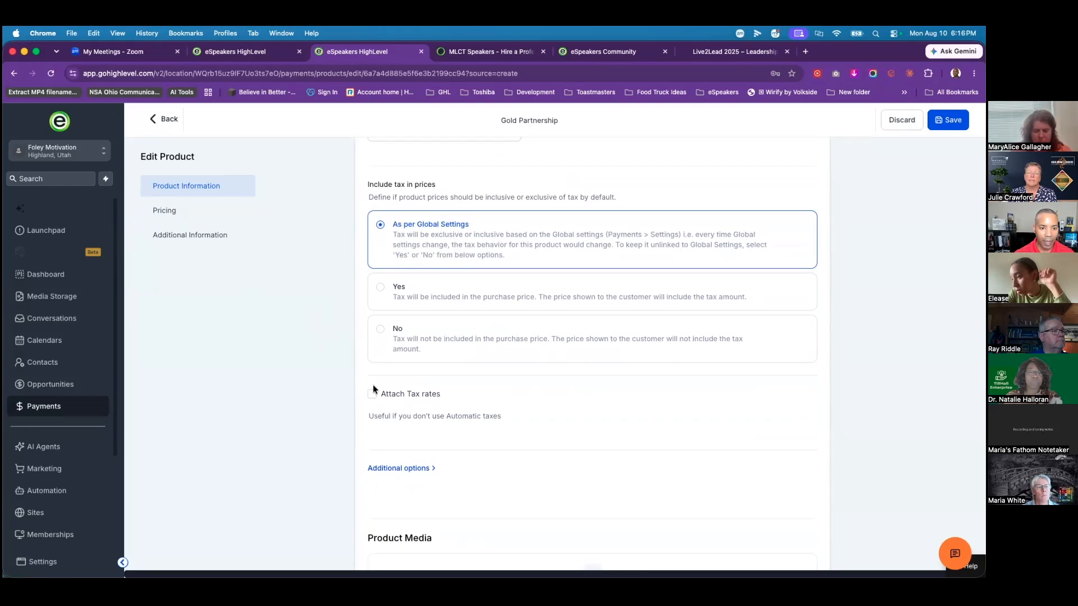
scroll(331, 320, "up", 10)
left_click(168, 128)
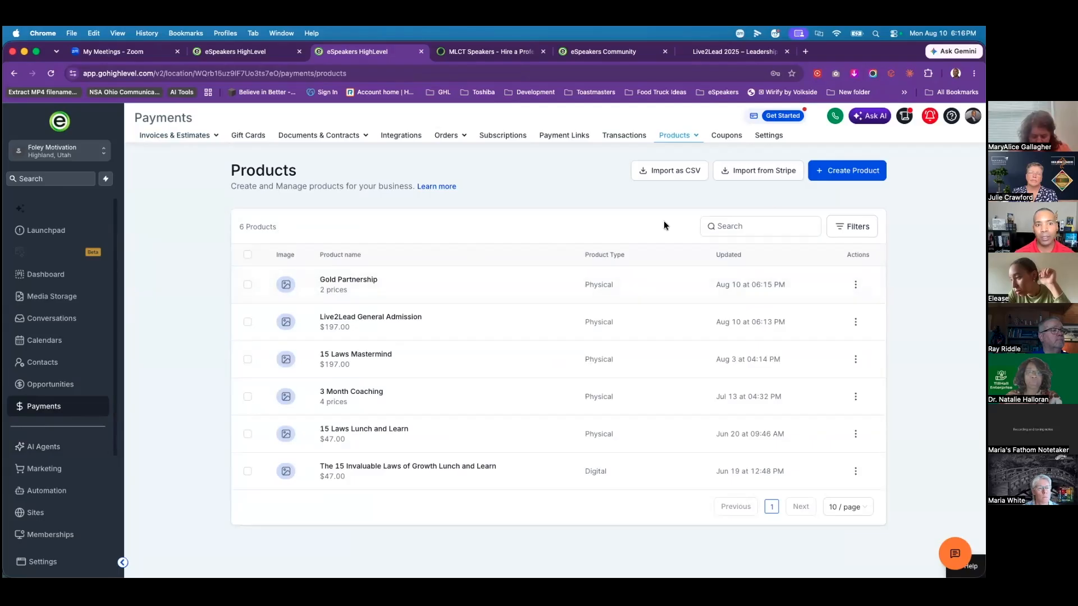
Step: Open the Payments tax settings and dismiss the Add Tax form without adding a rate
left_click(767, 138)
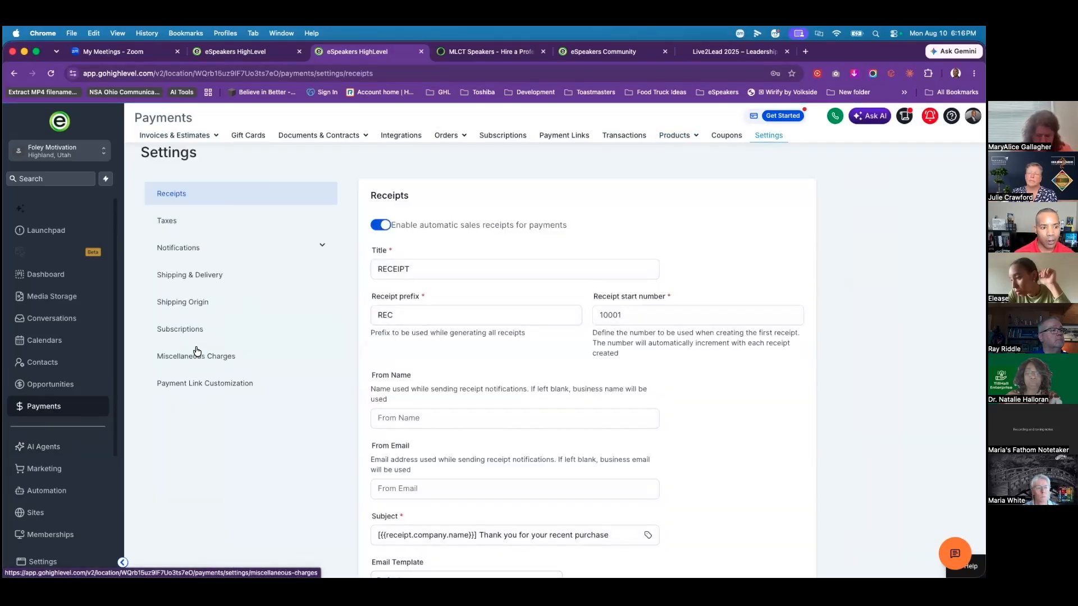
left_click(176, 227)
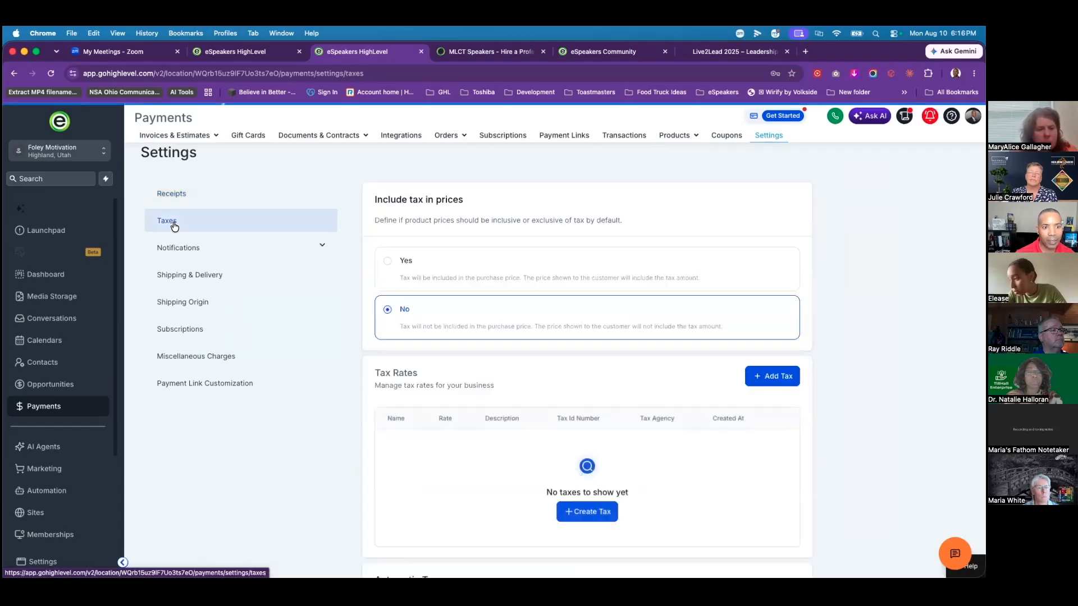
scroll(467, 460, "down", 3)
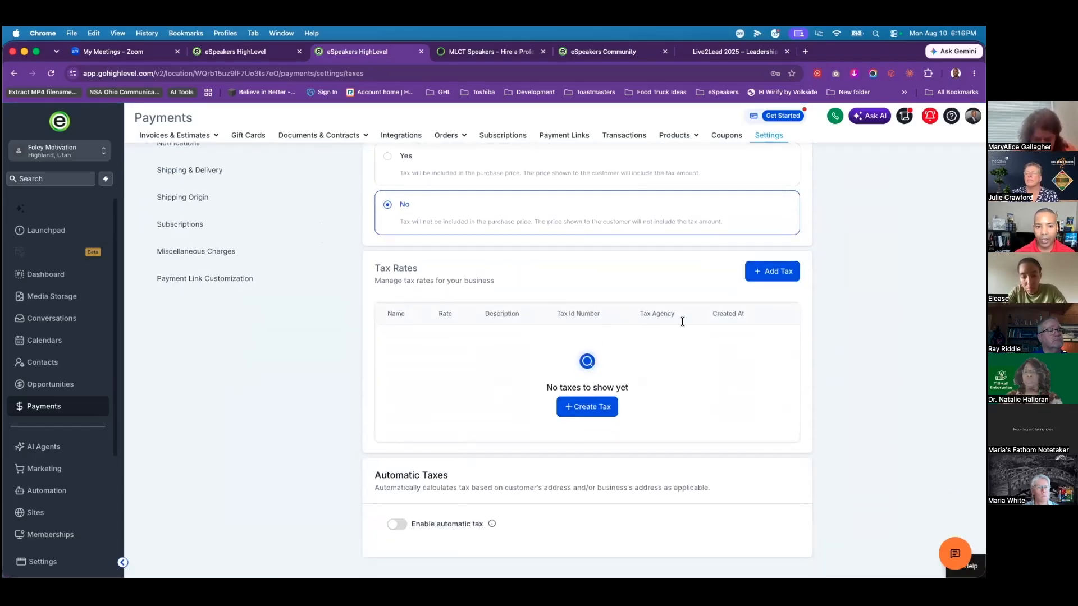
left_click(770, 272)
left_click(410, 296)
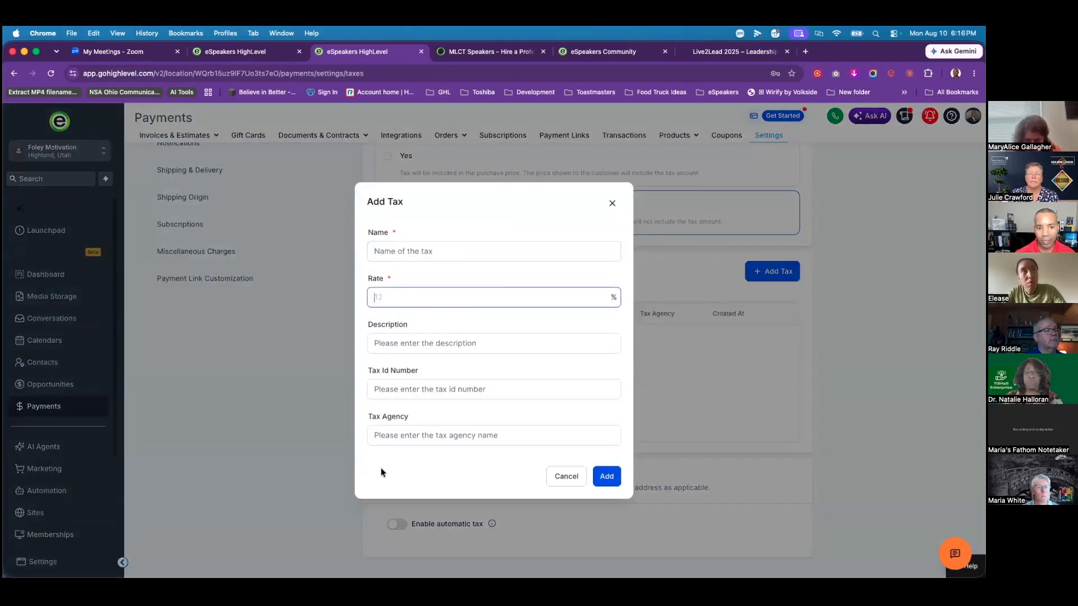
left_click(566, 477)
left_click(588, 408)
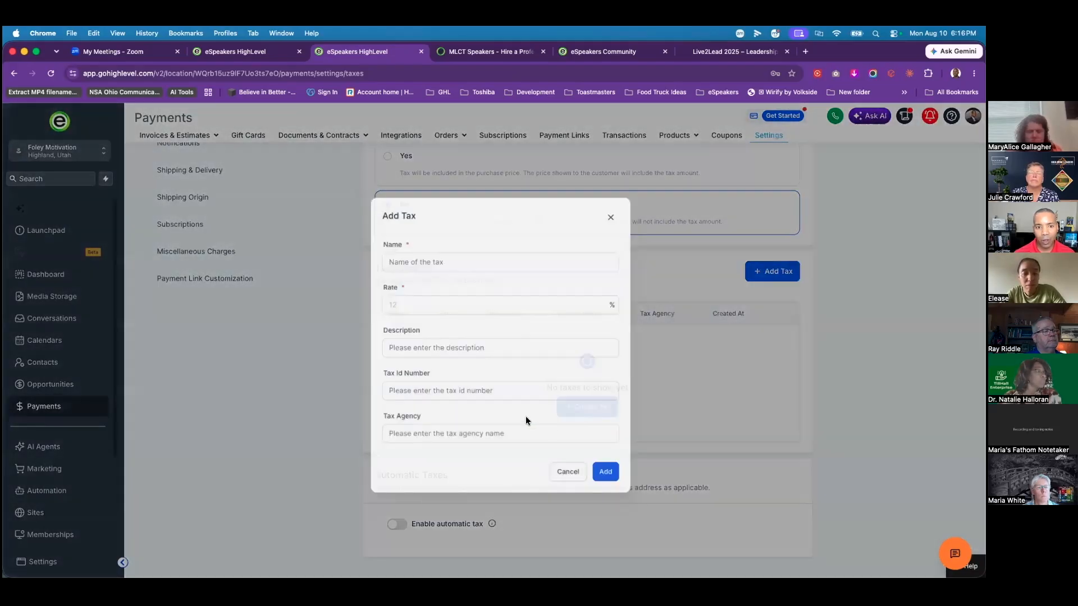
left_click(552, 476)
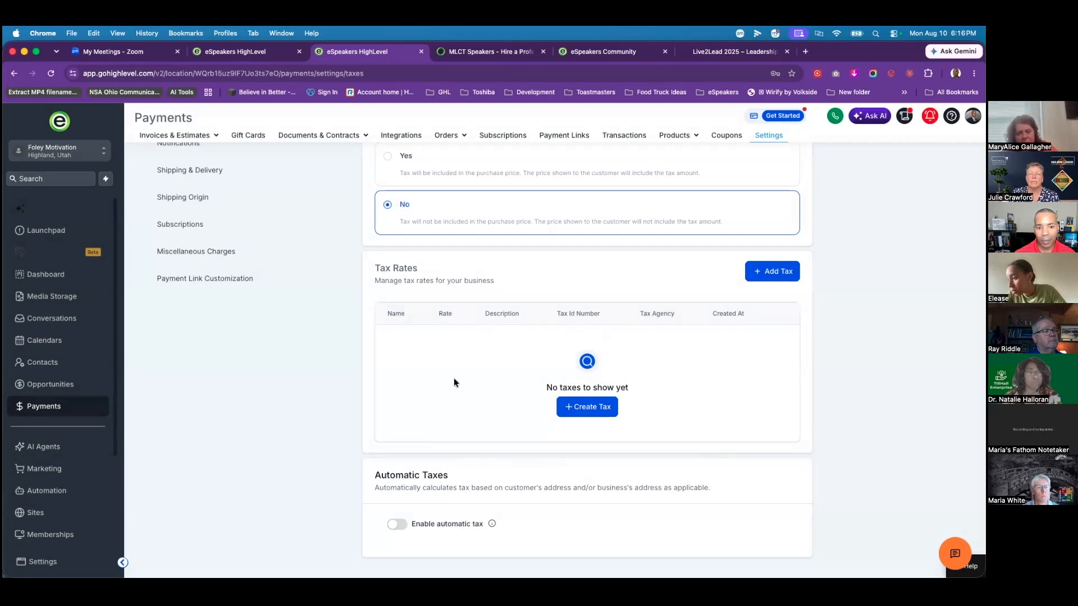
scroll(274, 394, "up", 3)
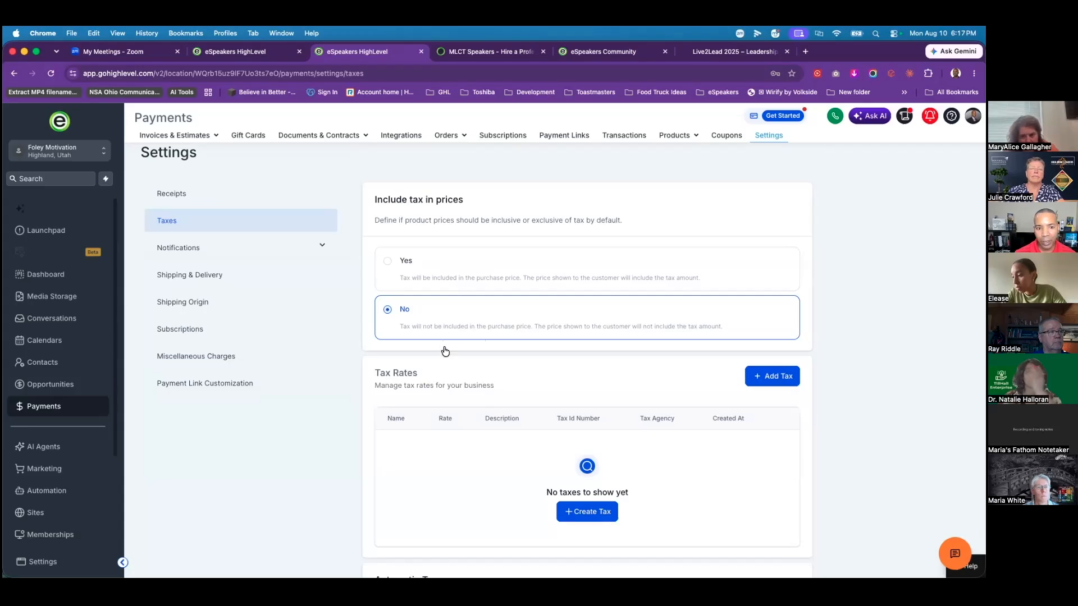
Step: Set 'Include tax in prices' to Yes
left_click(394, 262)
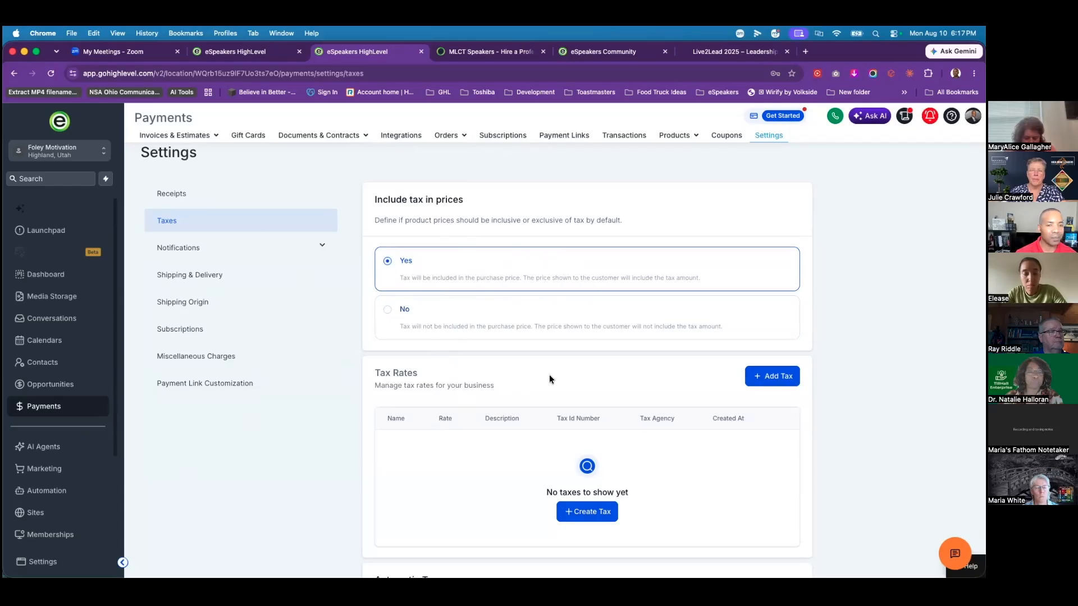
left_click(387, 309)
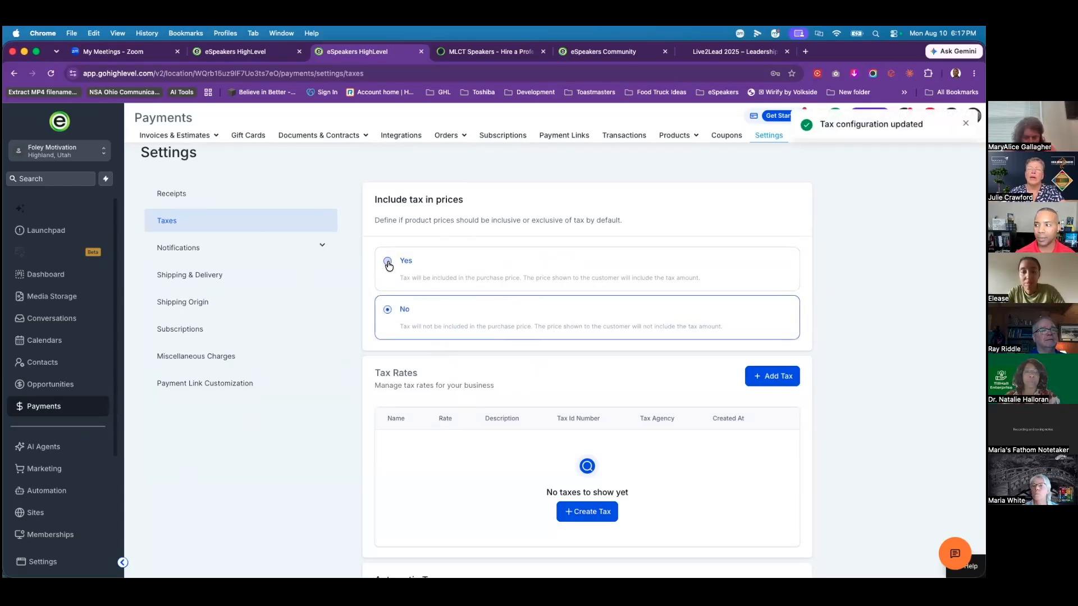
left_click(388, 262)
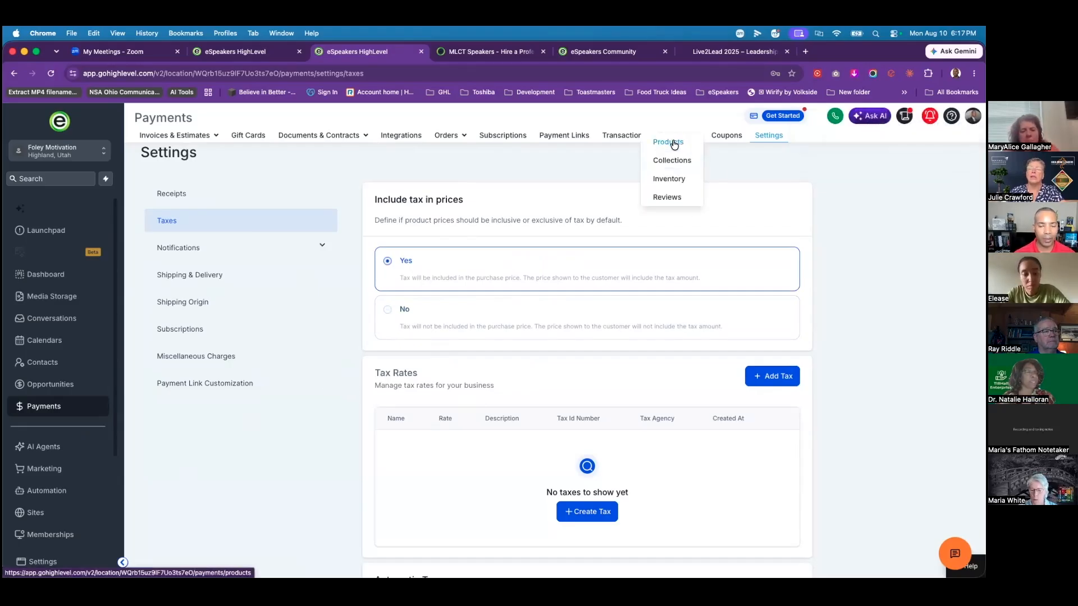
Step: Check Gold Partnership's pricing details, then return to the Products list
left_click(674, 143)
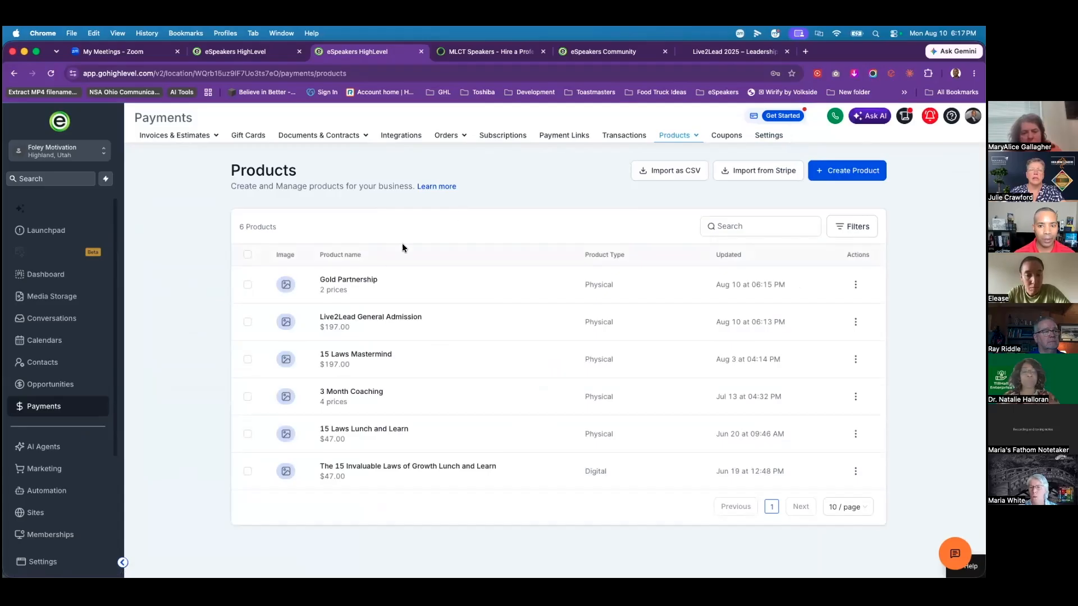
left_click(346, 285)
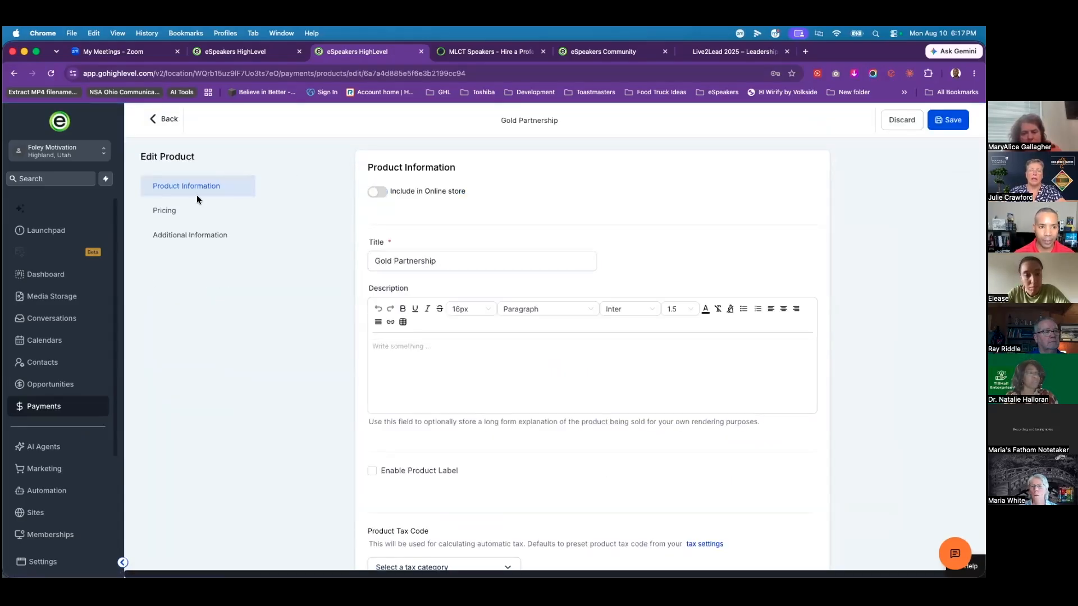
left_click(185, 212)
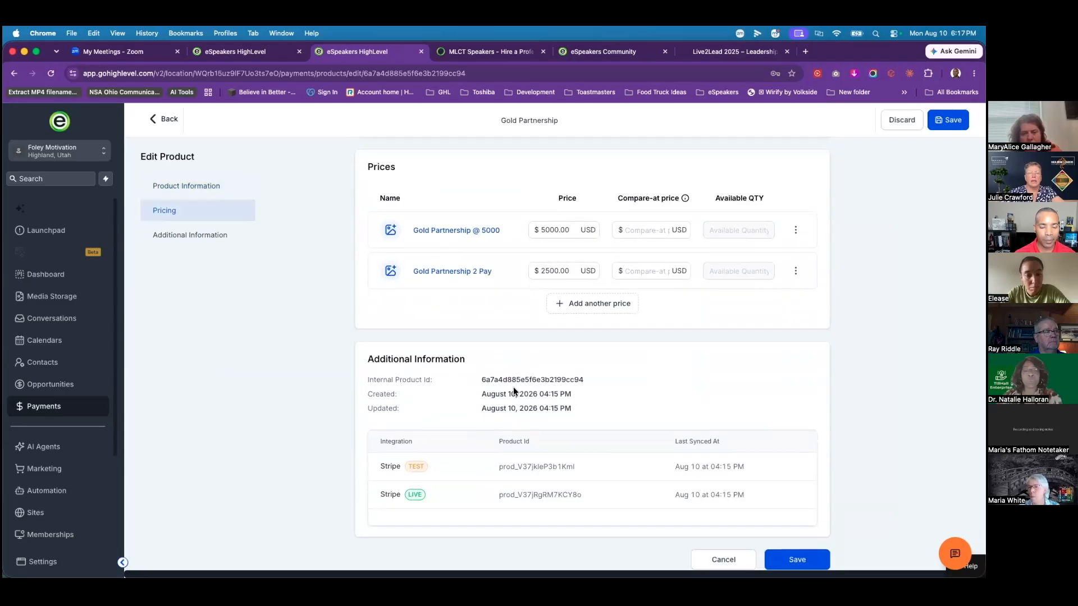
scroll(417, 327, "up", 3)
scroll(417, 329, "up", 10)
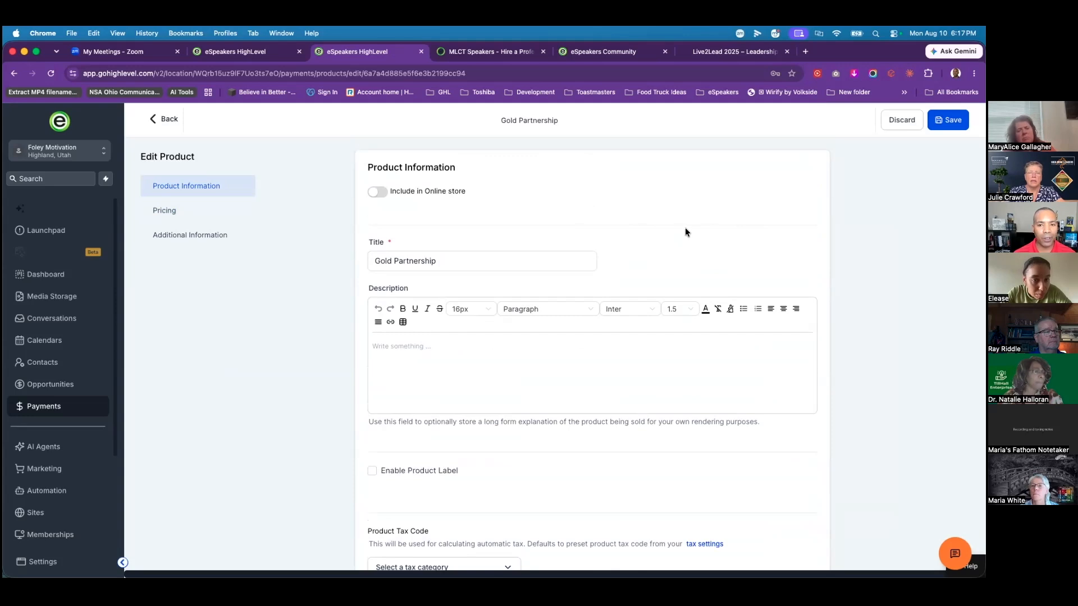
left_click(170, 120)
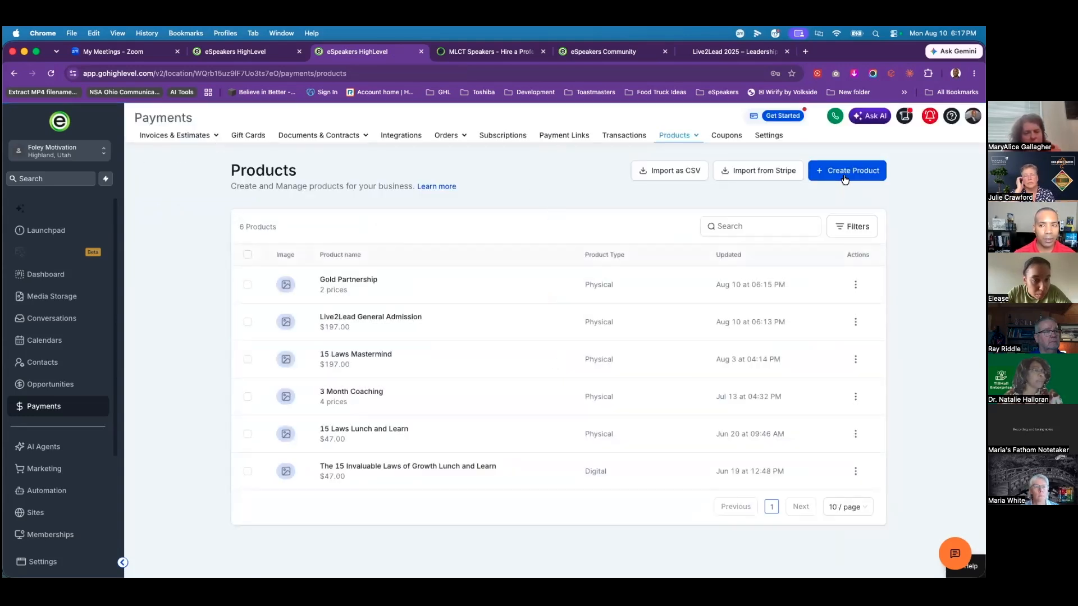
Step: Start a new product titled 'test', excluded from the online store
left_click(846, 179)
left_click(433, 261)
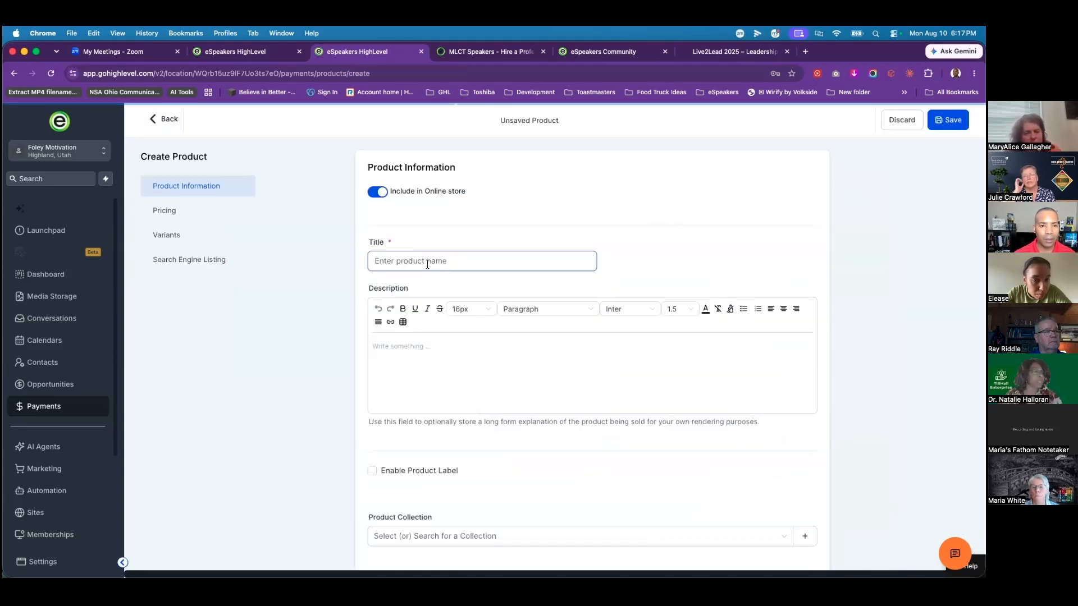
left_click(379, 192)
left_click(441, 262)
type("test")
Step: Give the test product a one-time $125.00 price and save it
scroll(500, 387, "down", 10)
left_click(671, 290)
type("125")
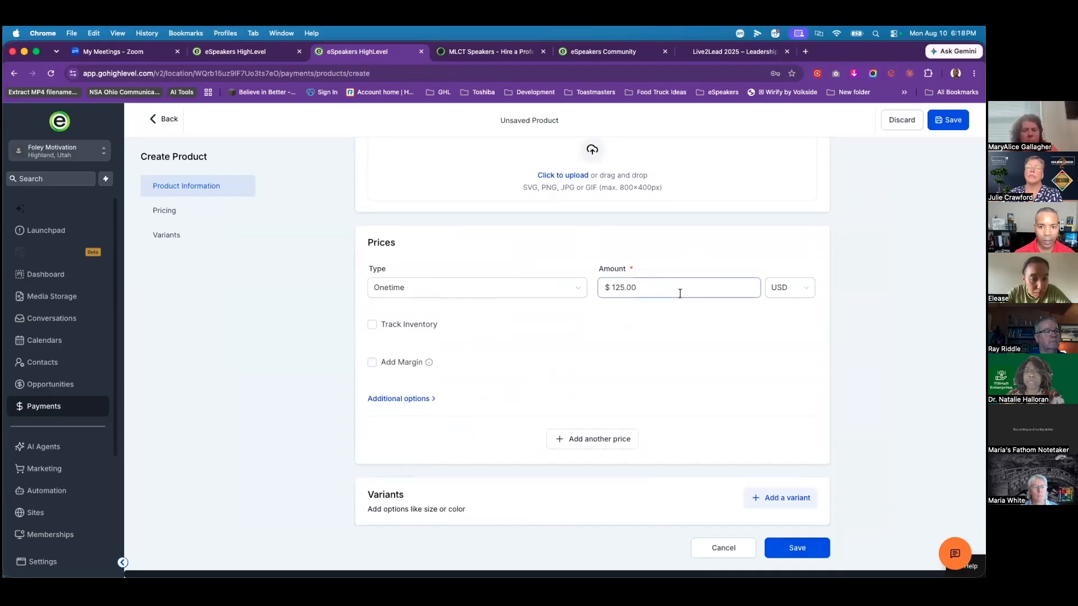
double_click(609, 300)
key("BackSpace")
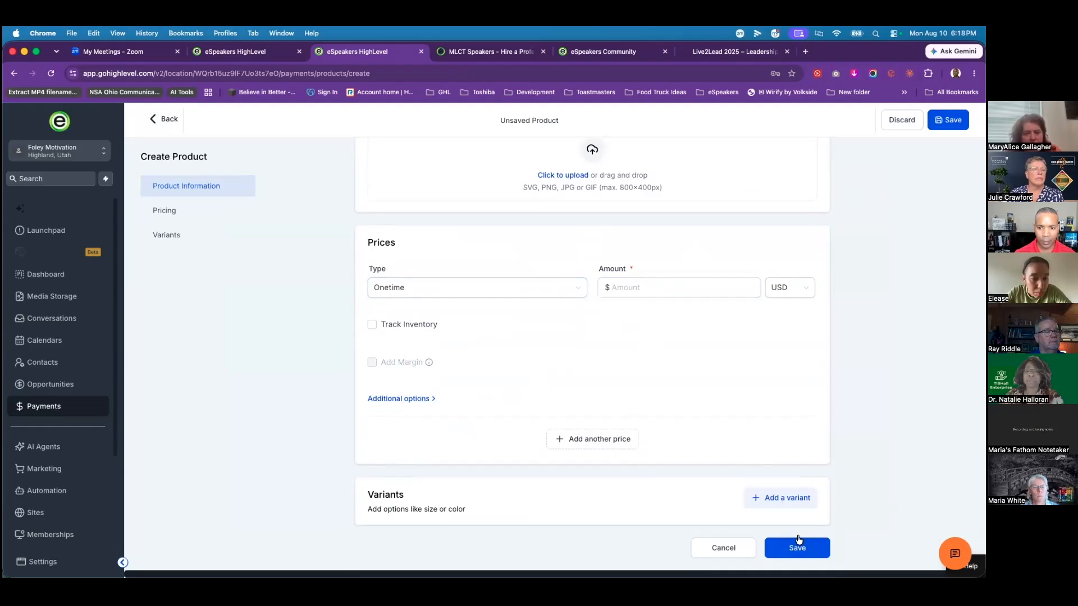
left_click(799, 552)
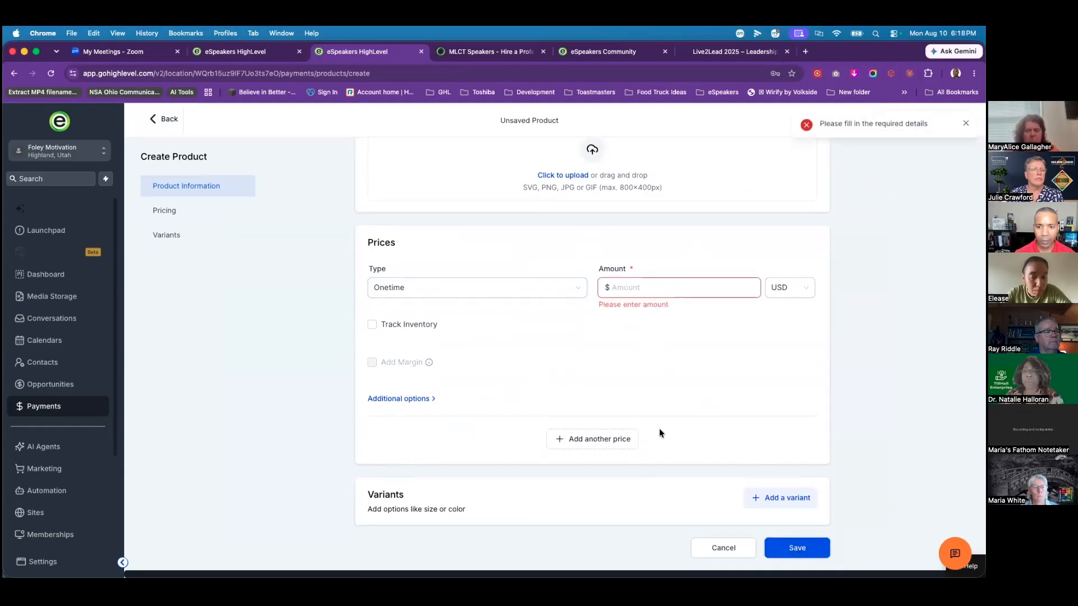
left_click(636, 280)
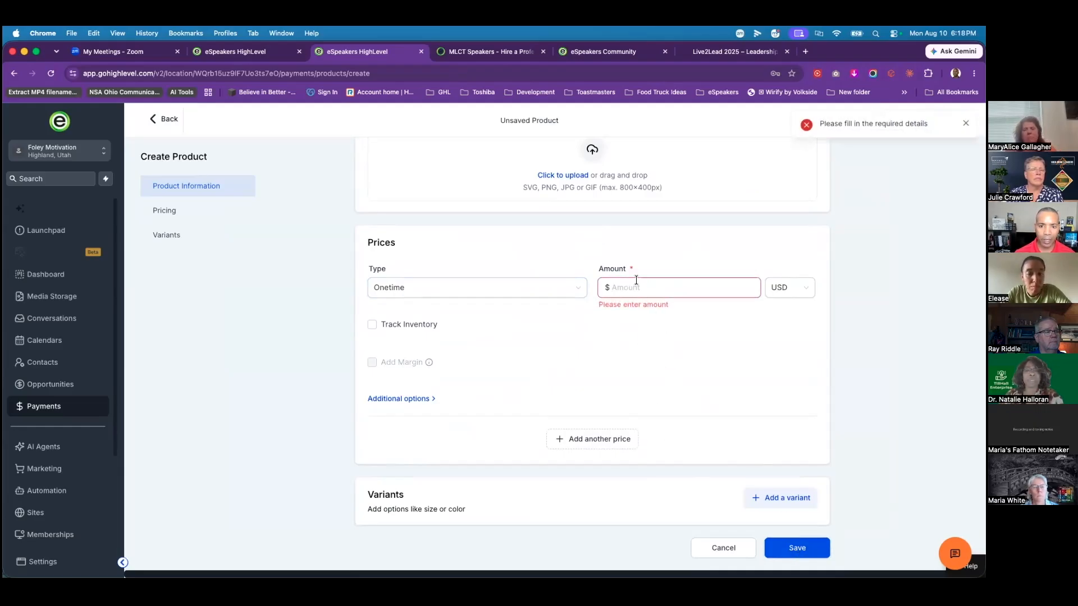
type("125")
left_click(687, 373)
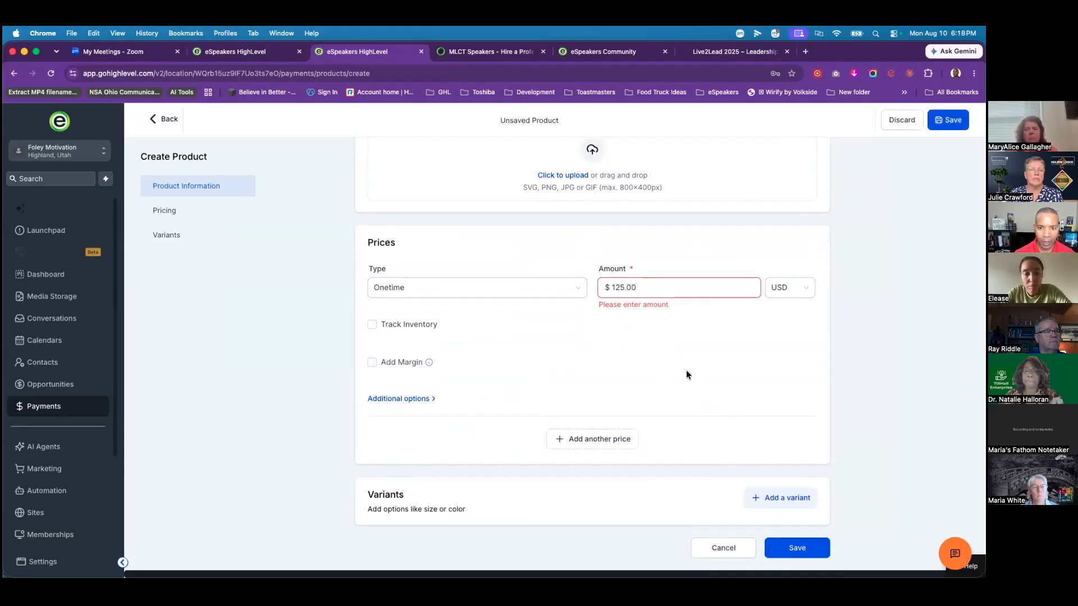
left_click(781, 548)
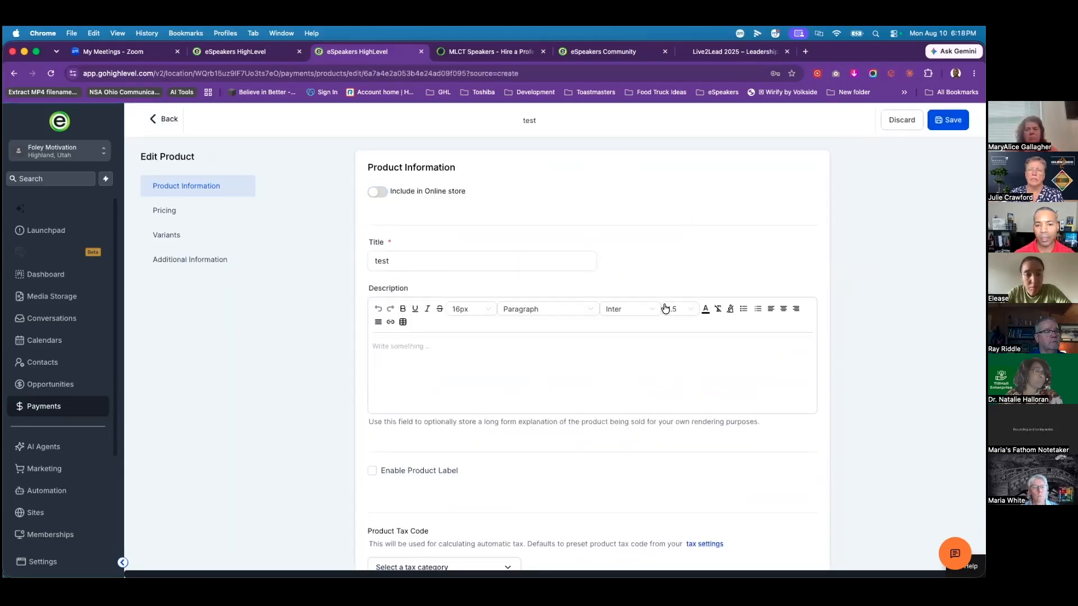
scroll(582, 354, "down", 5)
scroll(583, 353, "down", 6)
scroll(656, 437, "down", 3)
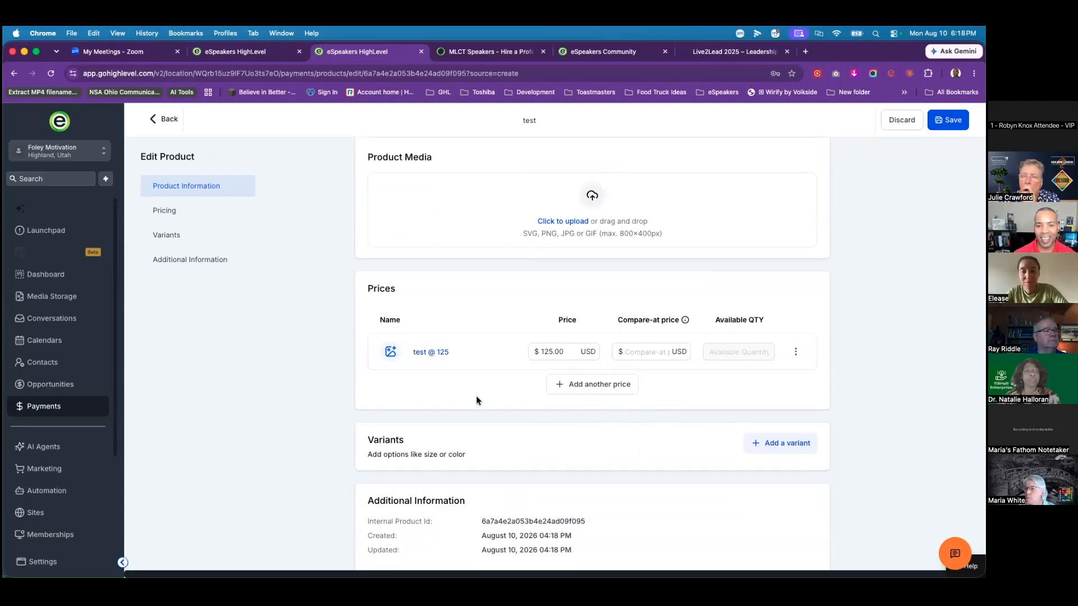
scroll(476, 396, "down", 3)
scroll(472, 396, "up", 4)
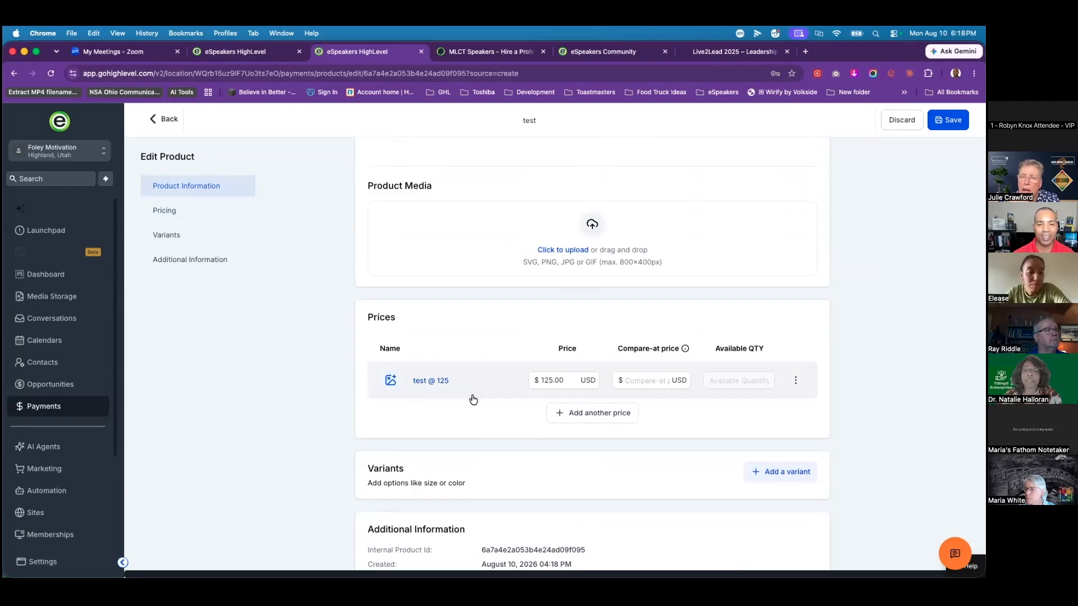
scroll(475, 397, "up", 1)
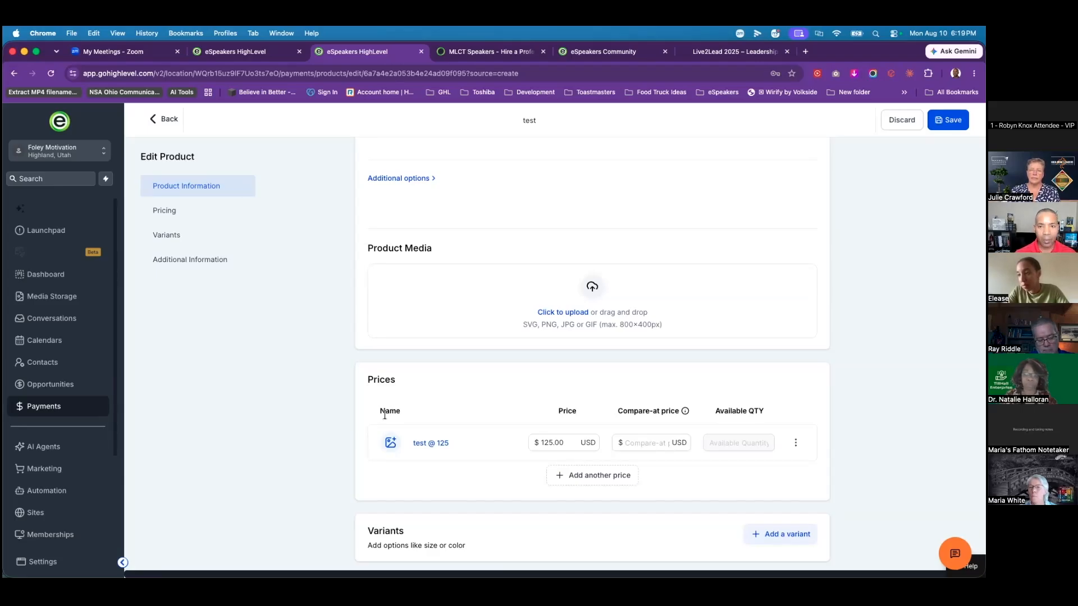
left_click(714, 51)
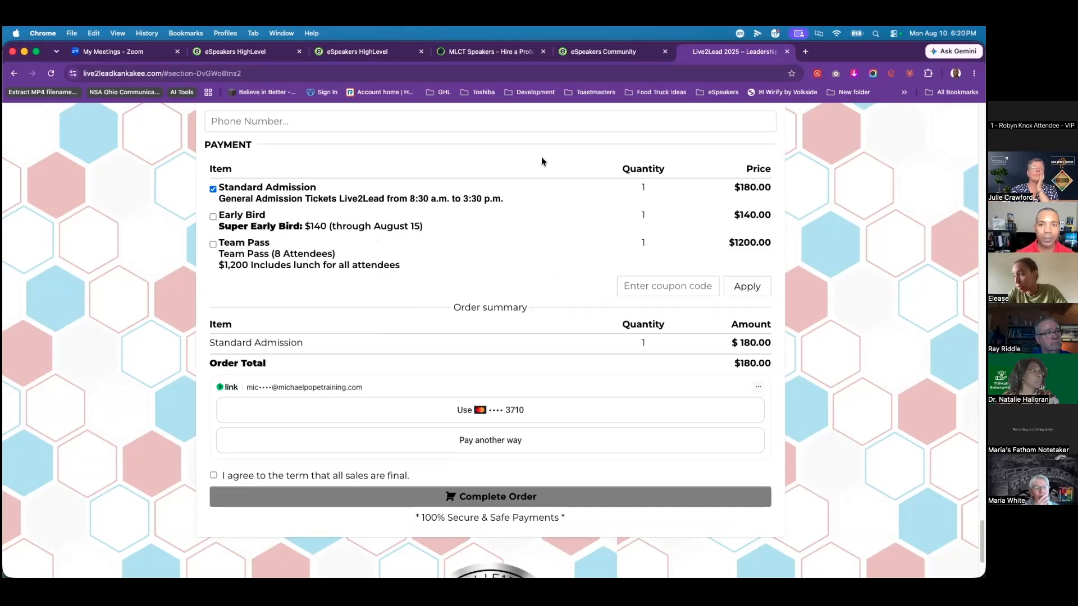
left_click(330, 56)
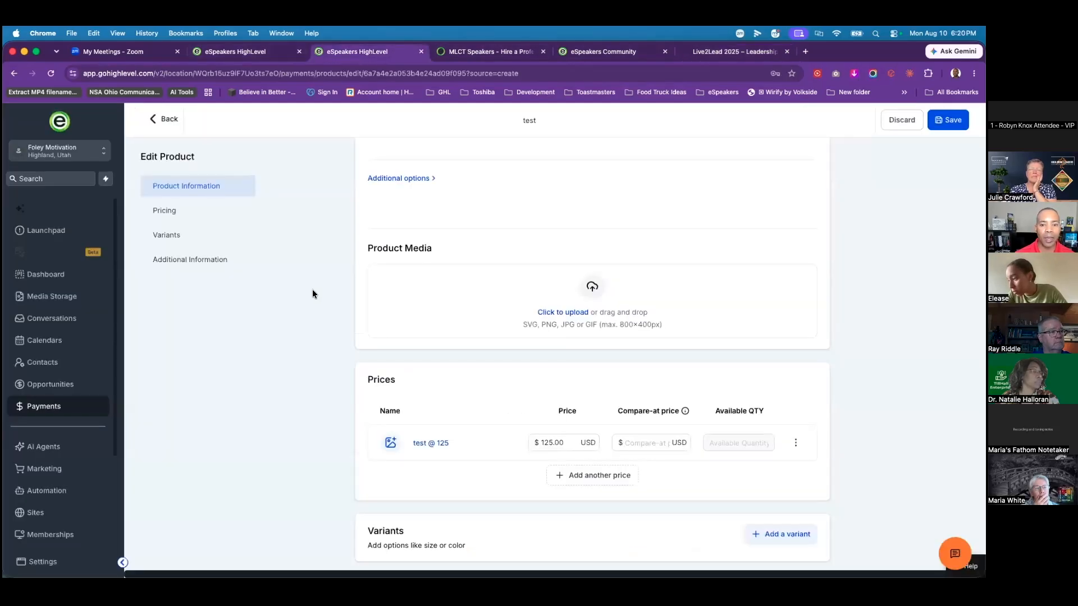
Step: Leave the saved 'test' product page and go back to the Products list
scroll(318, 329, "up", 10)
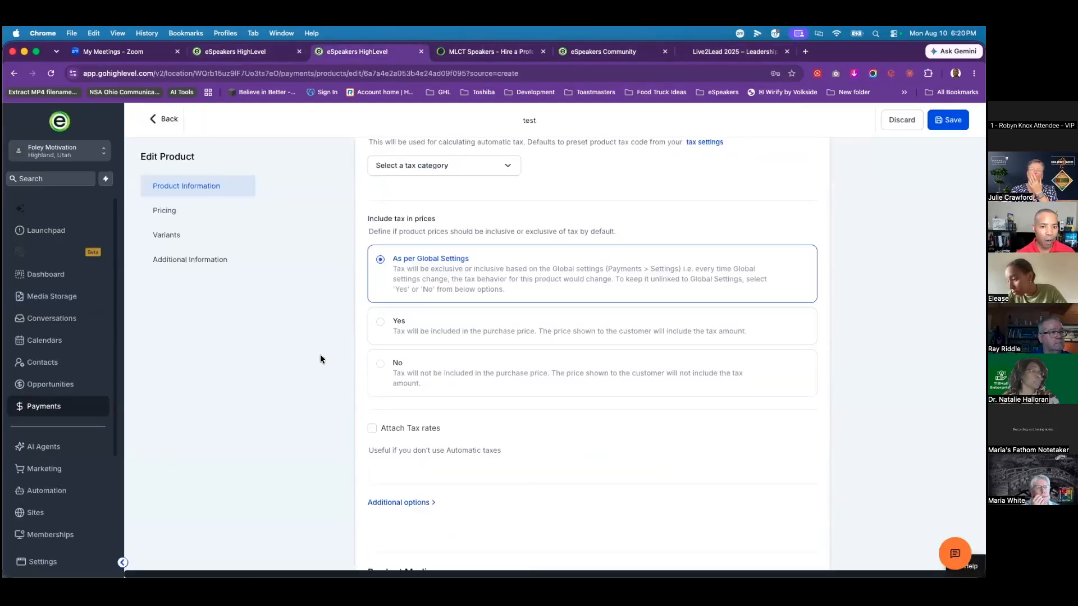
scroll(317, 351, "up", 2)
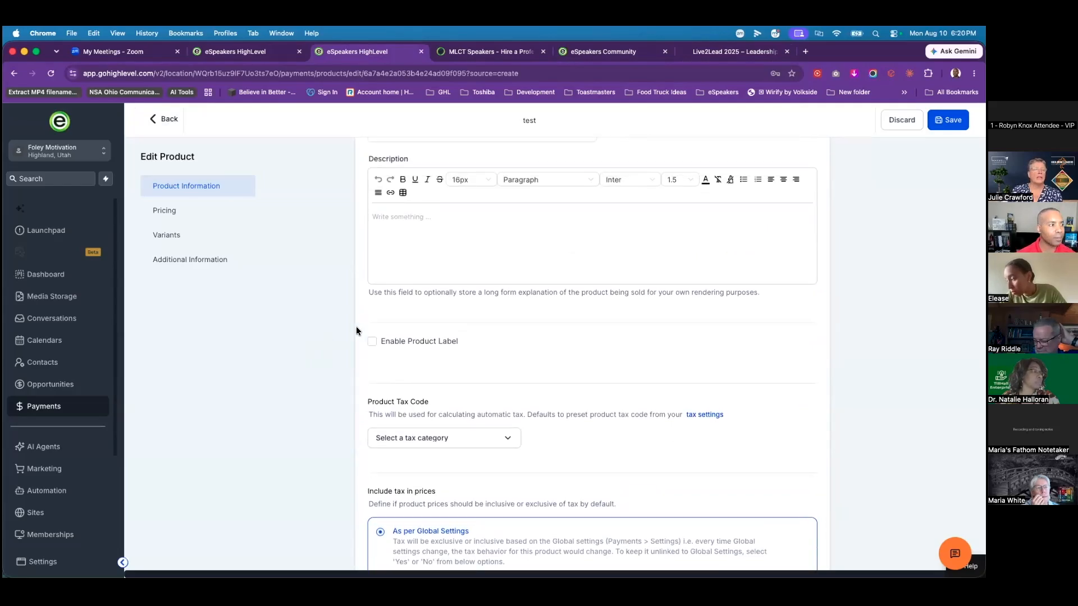
scroll(384, 351, "up", 5)
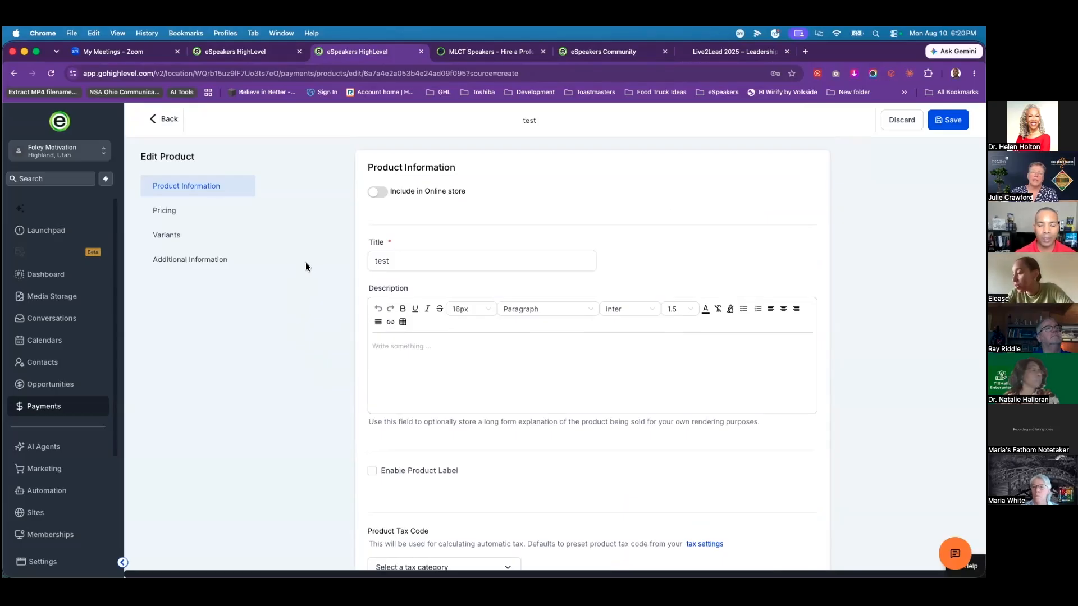
left_click(169, 120)
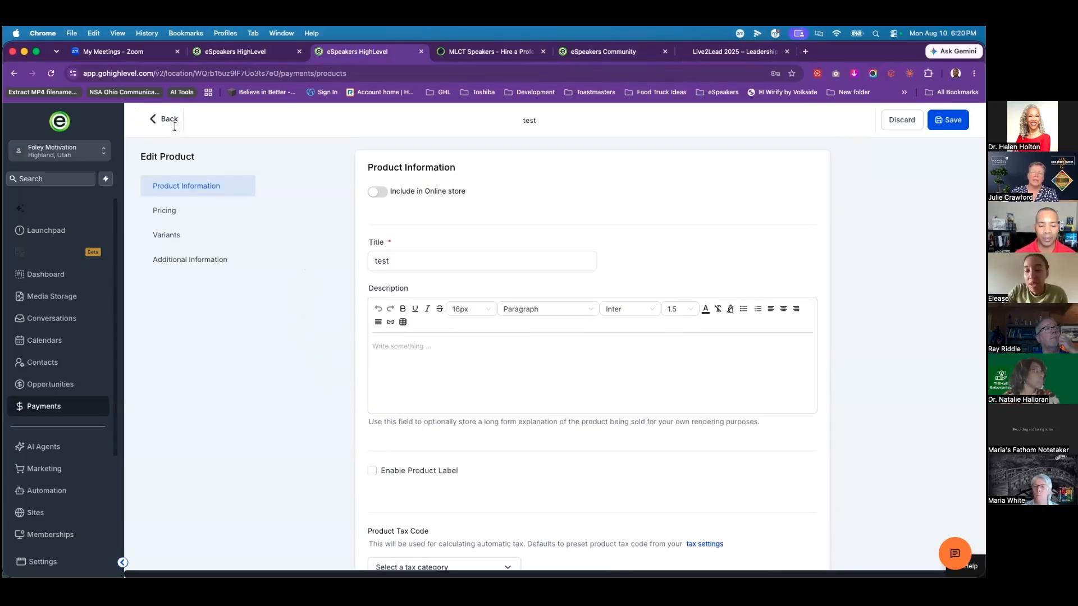
left_click(352, 316)
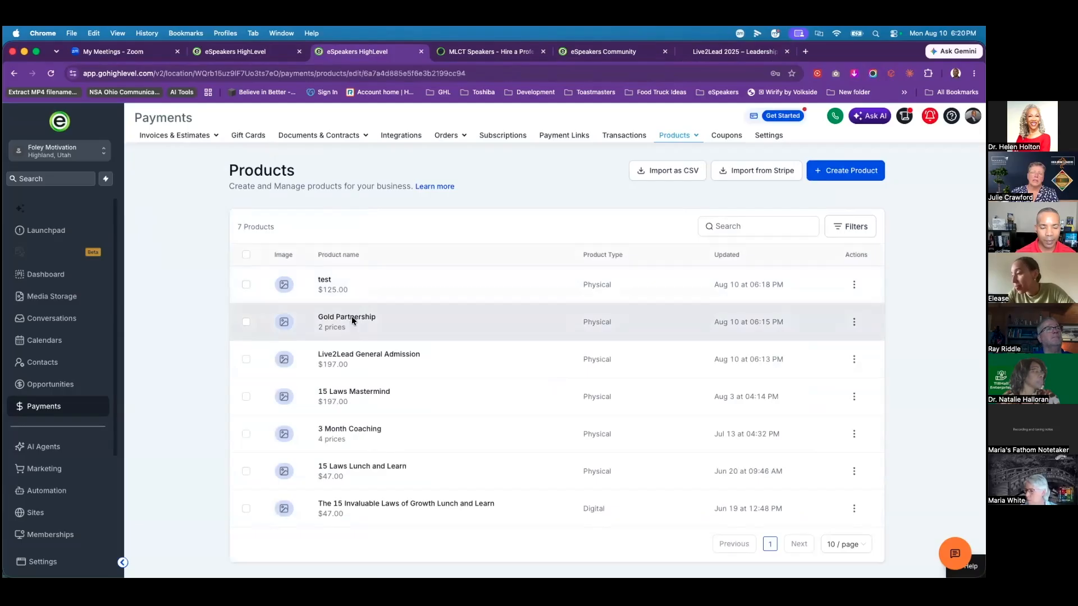
scroll(350, 372, "down", 20)
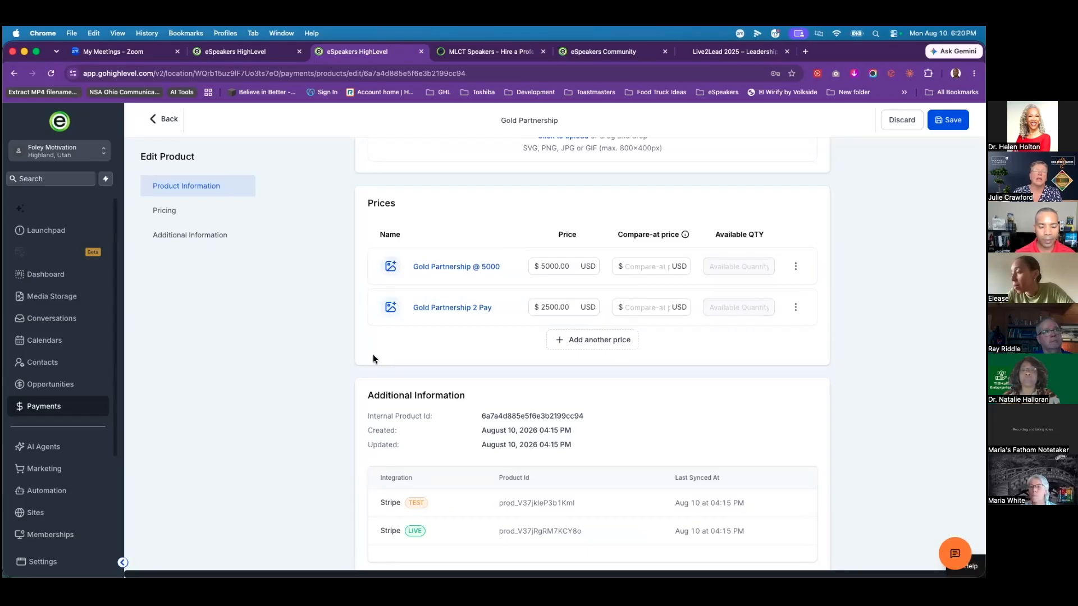
left_click(469, 309)
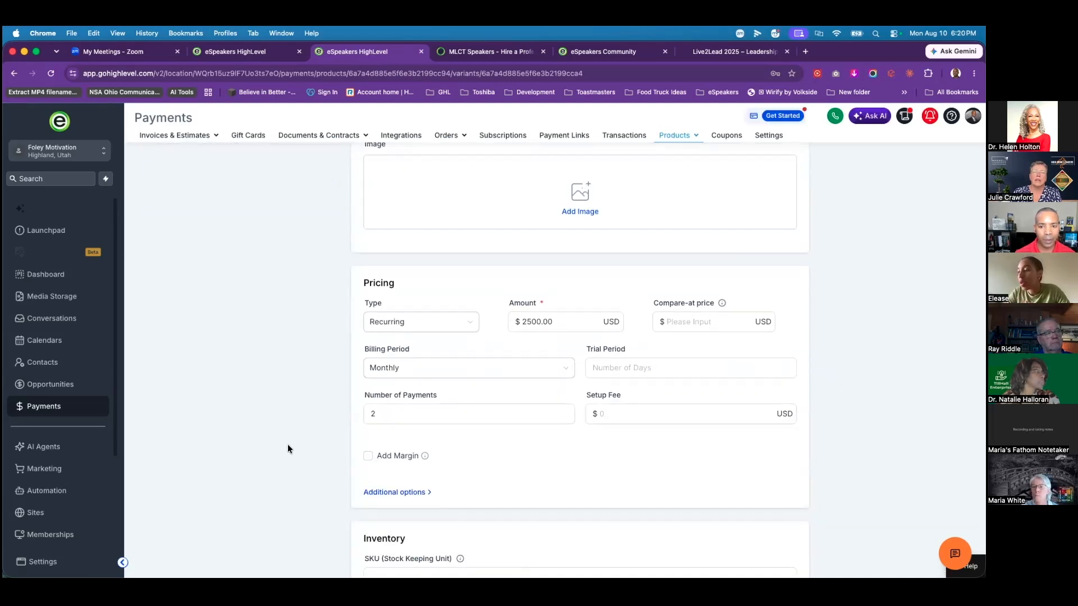
scroll(288, 448, "down", 1)
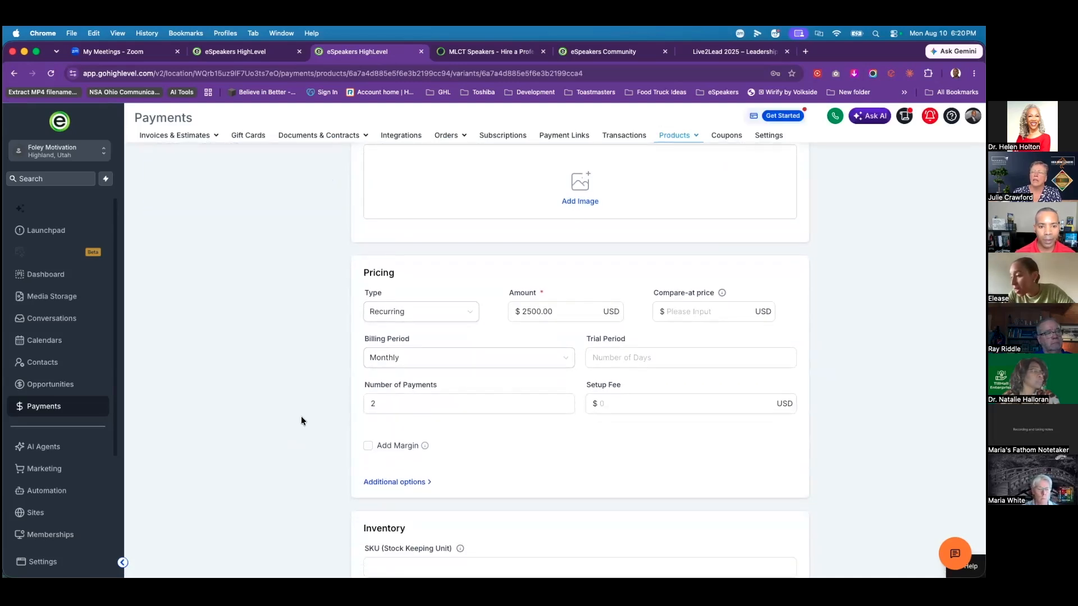
left_click(503, 361)
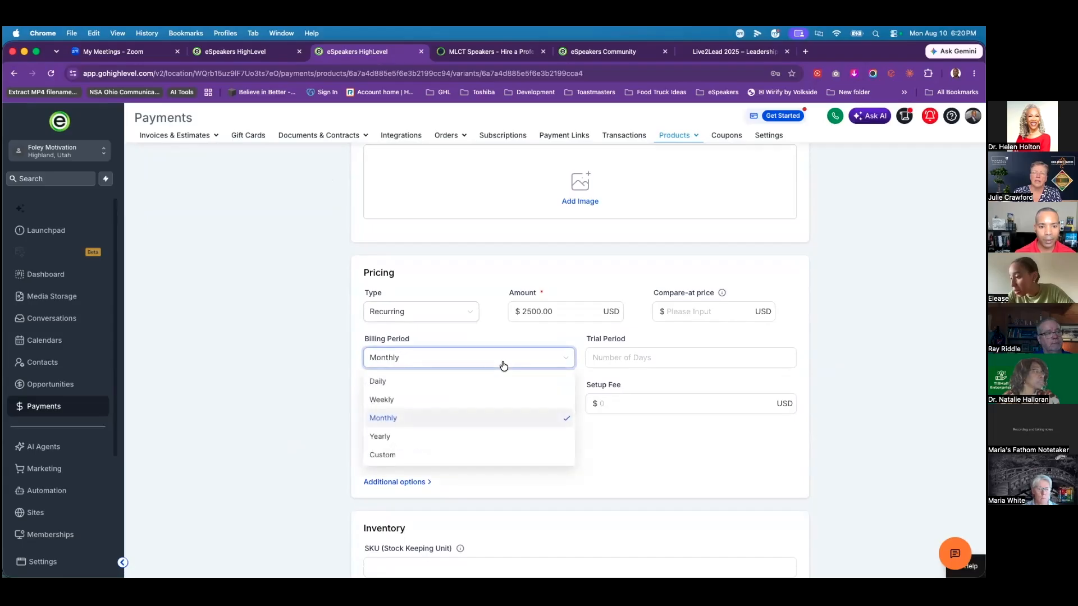
left_click(320, 354)
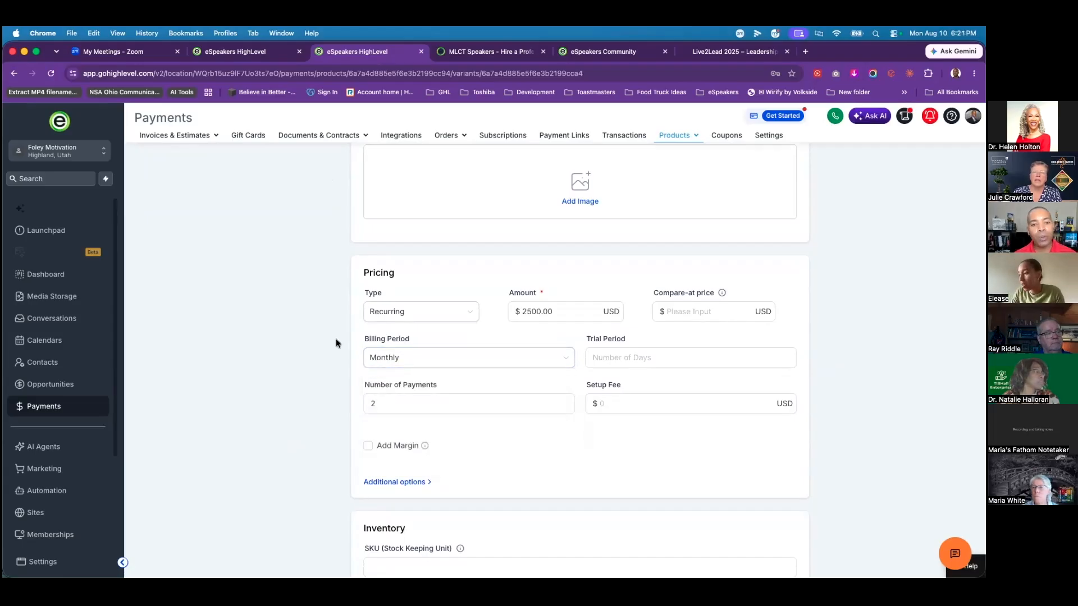
scroll(357, 325, "up", 3)
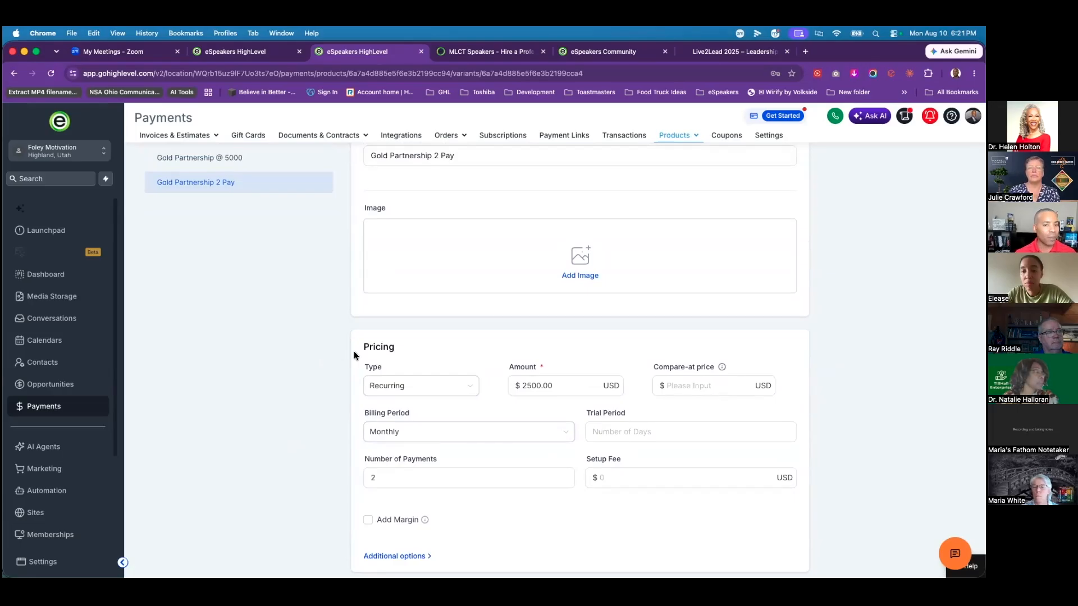
left_click(483, 438)
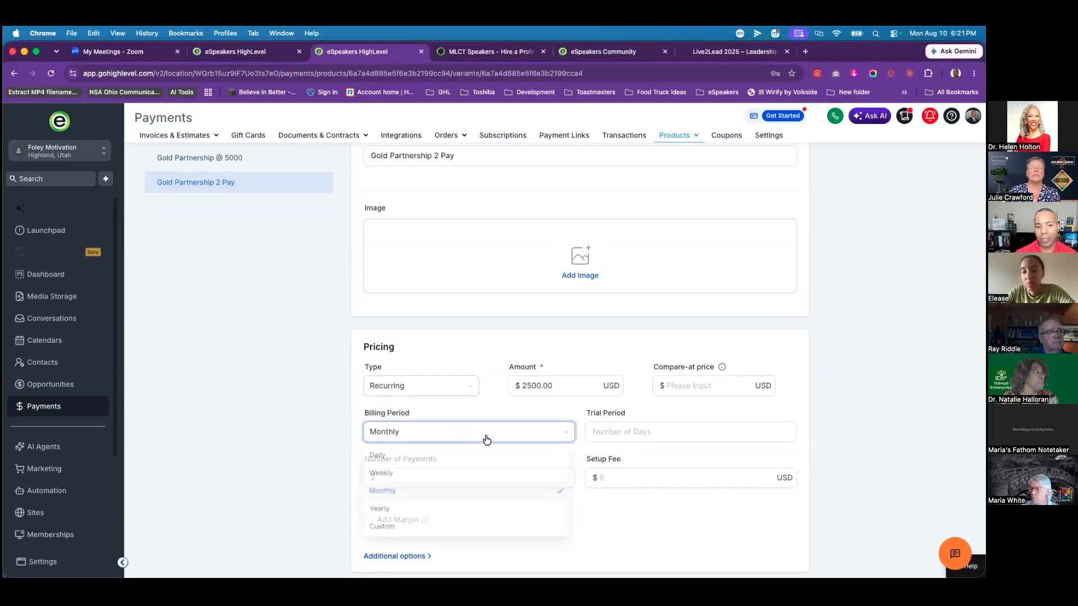
left_click(410, 490)
left_click(384, 486)
double_click(385, 485)
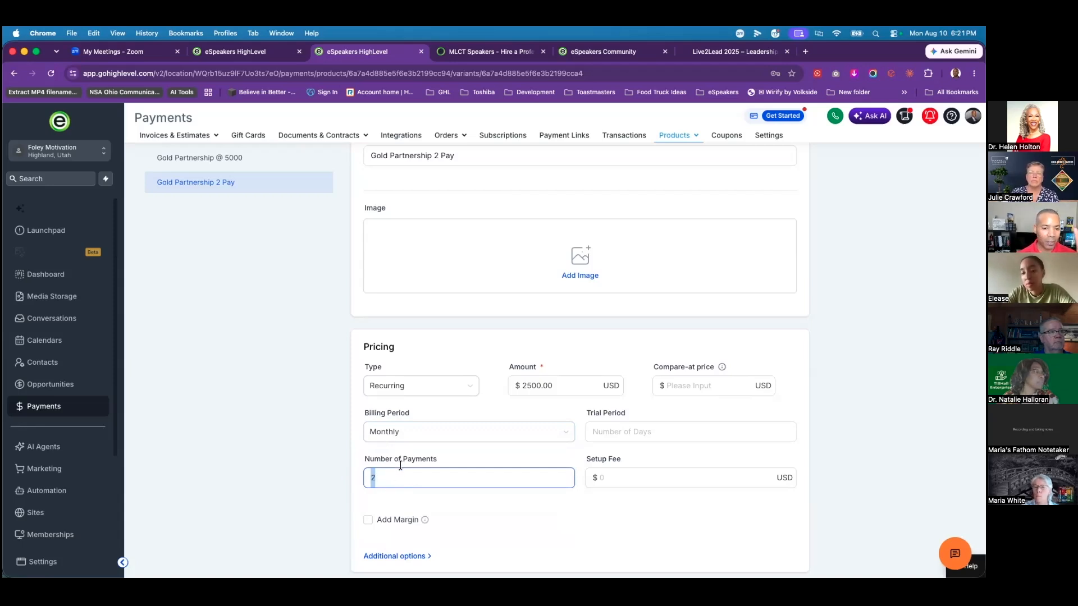
left_click(344, 463)
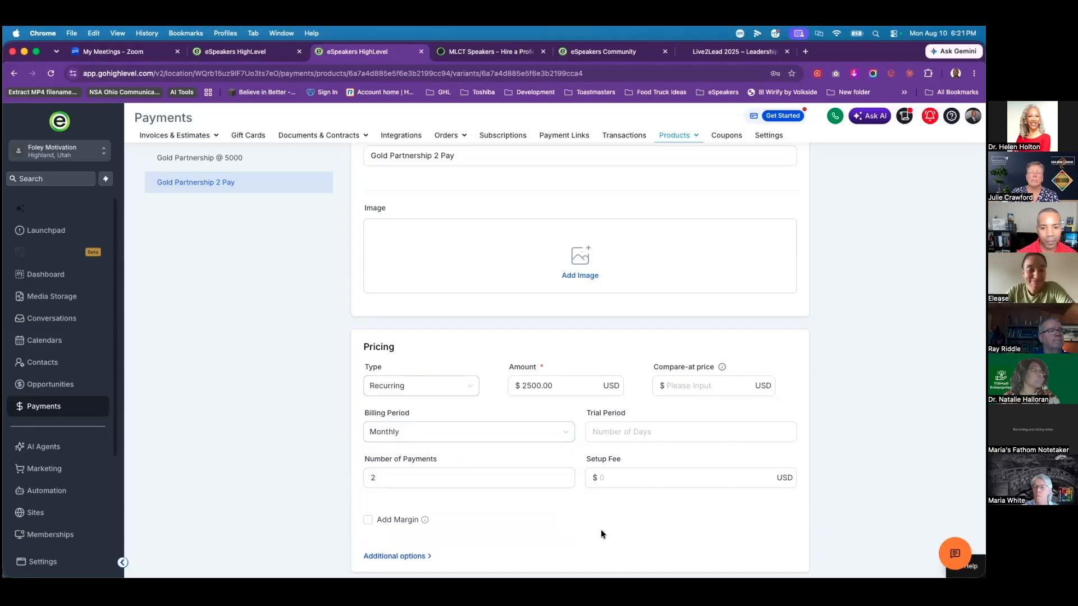
scroll(569, 510, "down", 2)
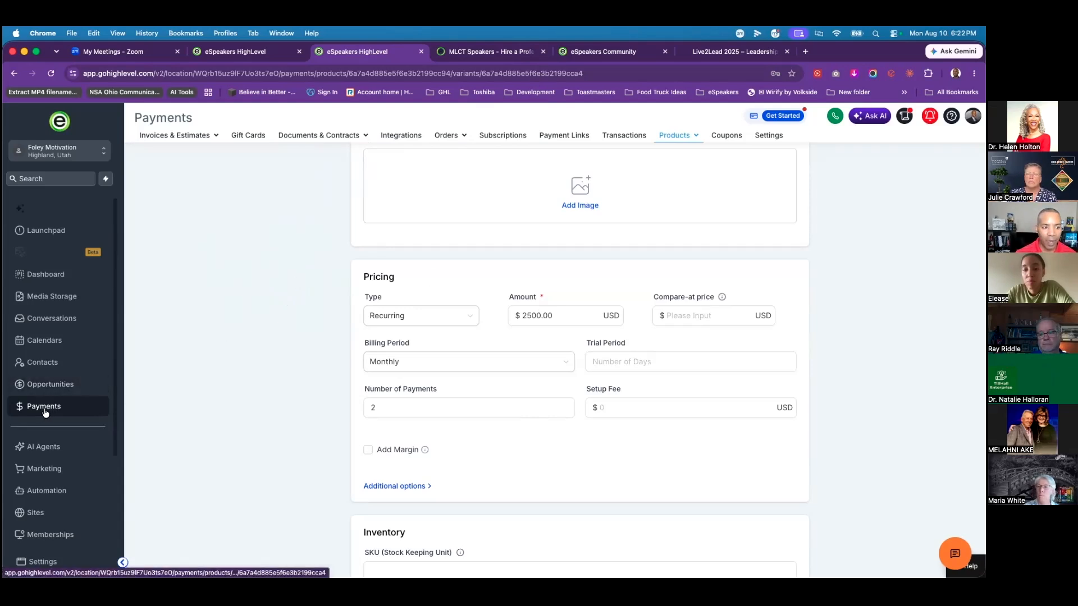
Step: Leave the Gold Partnership pricing variant and go back to the 7-product Products list
scroll(481, 194, "up", 3)
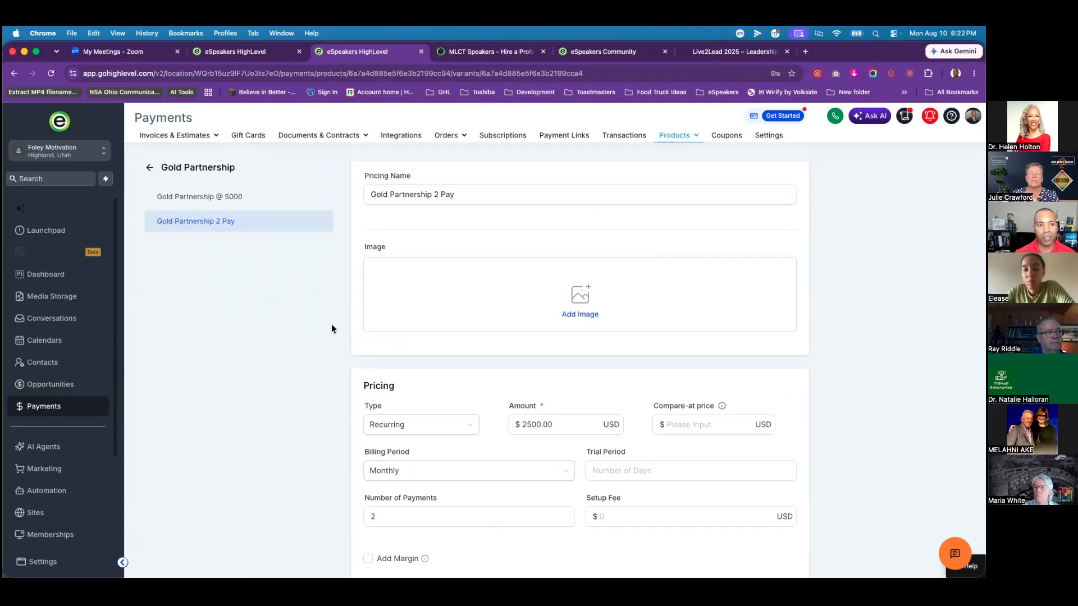
left_click(150, 169)
left_click(160, 119)
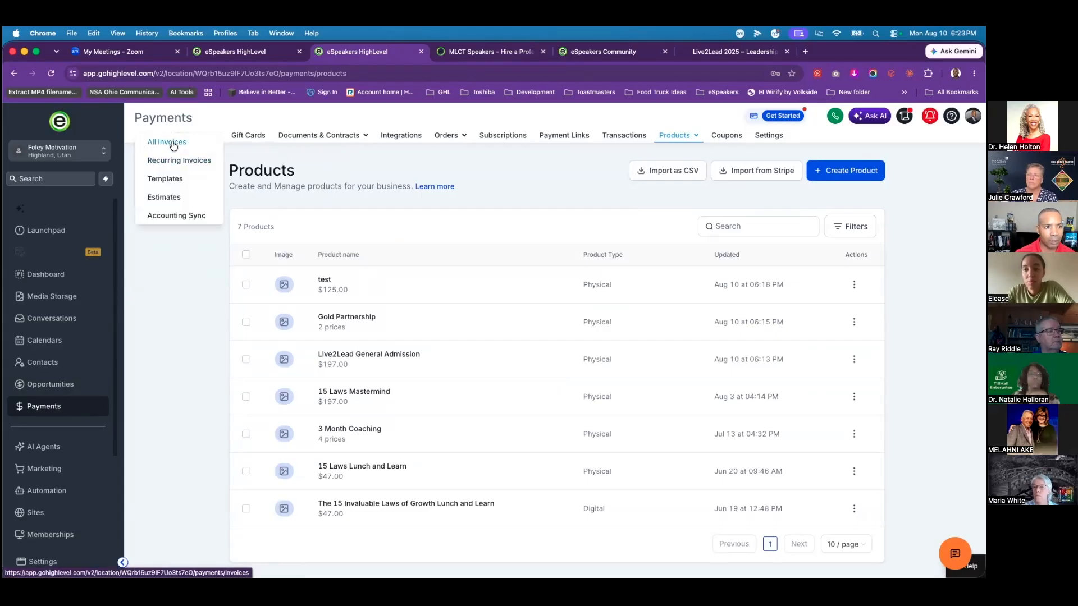
Step: Go from All Invoices to Integrations and review the Stripe, PayPal, Authorize.net and NMI providers
left_click(190, 143)
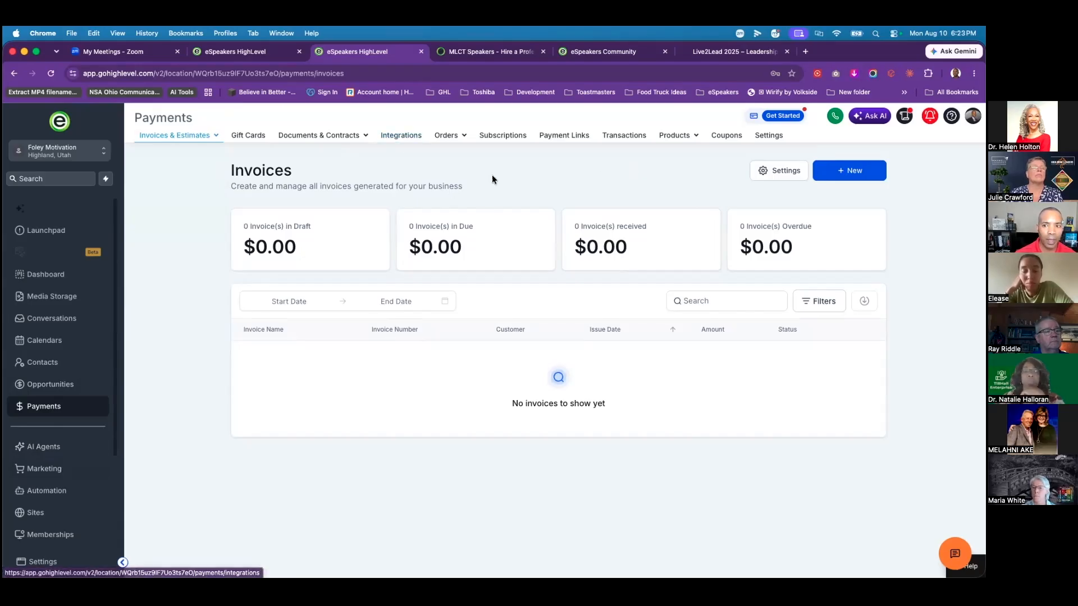
left_click(396, 141)
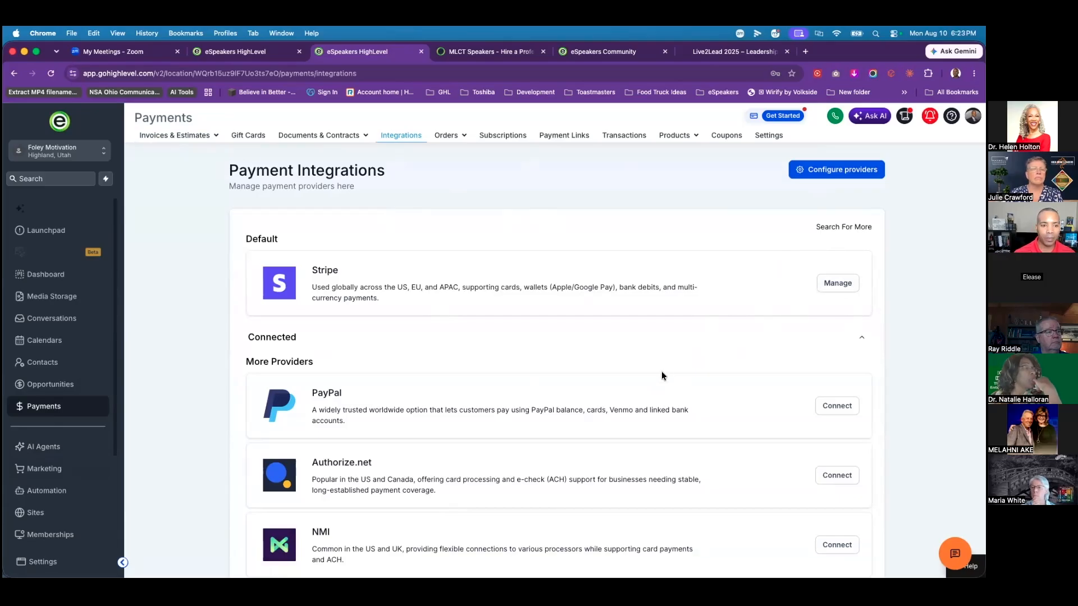
scroll(661, 376, "down", 2)
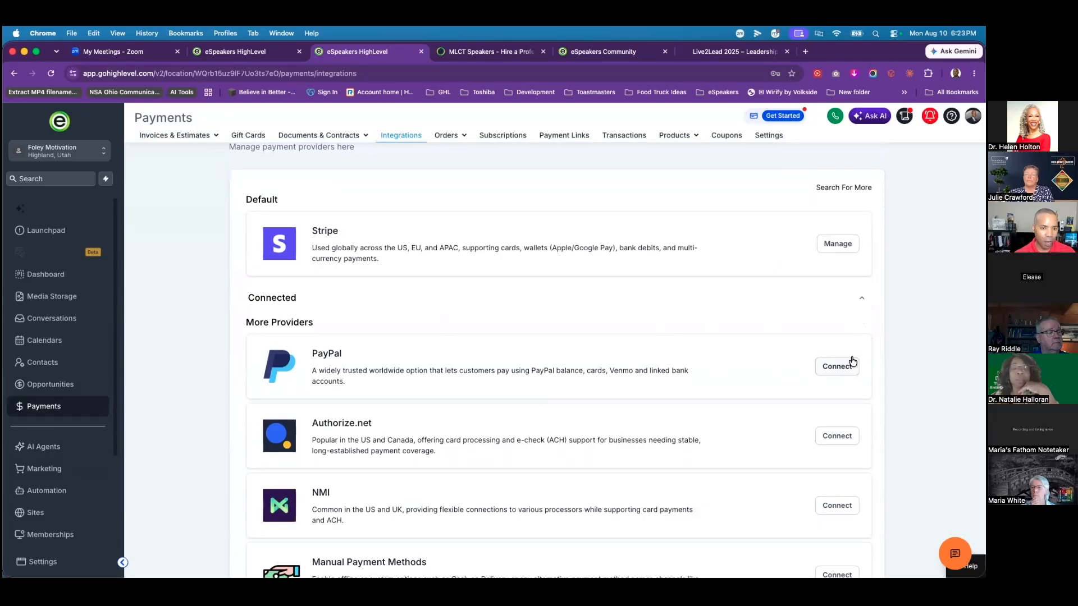
scroll(517, 367, "down", 5)
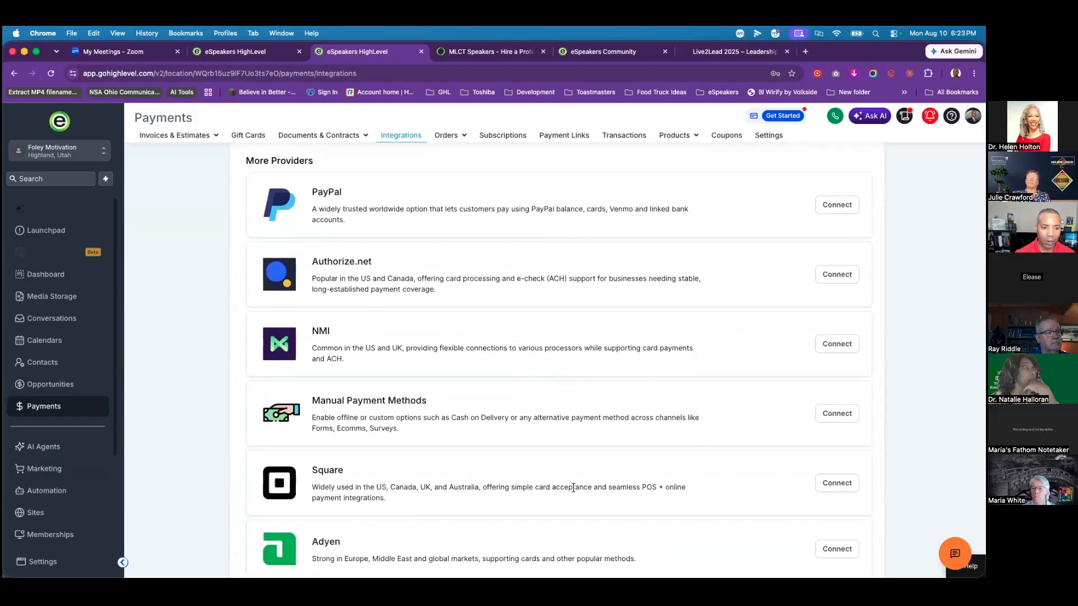
scroll(566, 487, "up", 6)
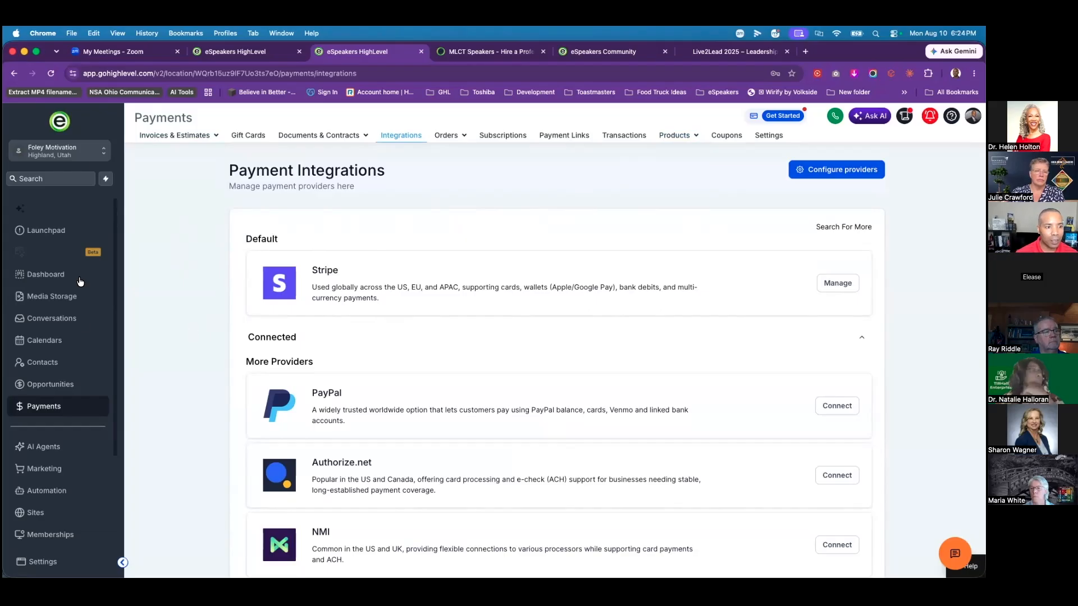
Step: Search Automation workflows for 'live2lead' and open the Live2Lead 2026 folder
left_click(48, 496)
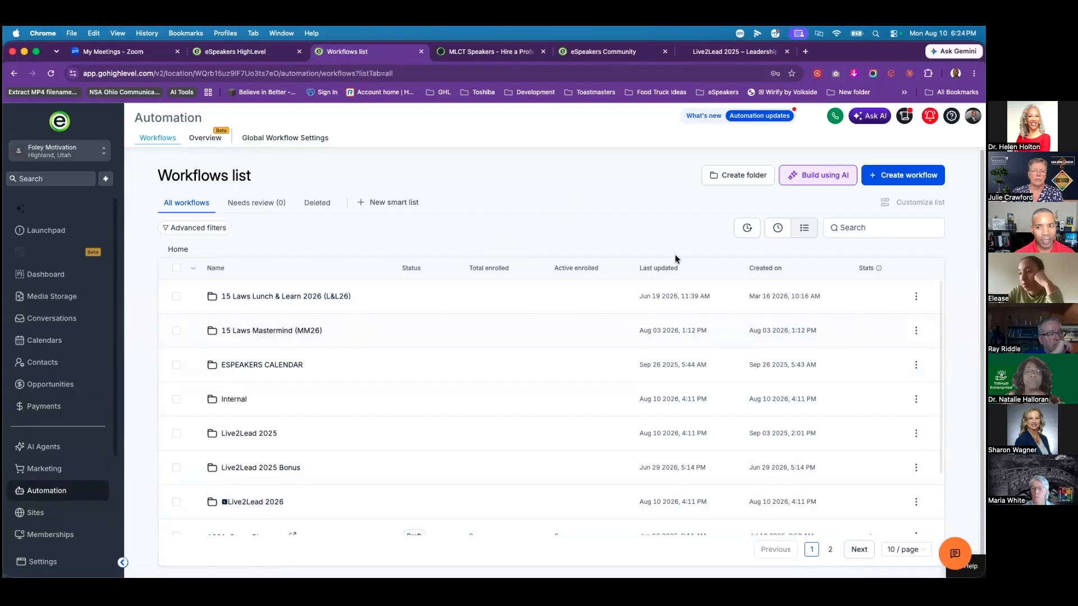
left_click(855, 234)
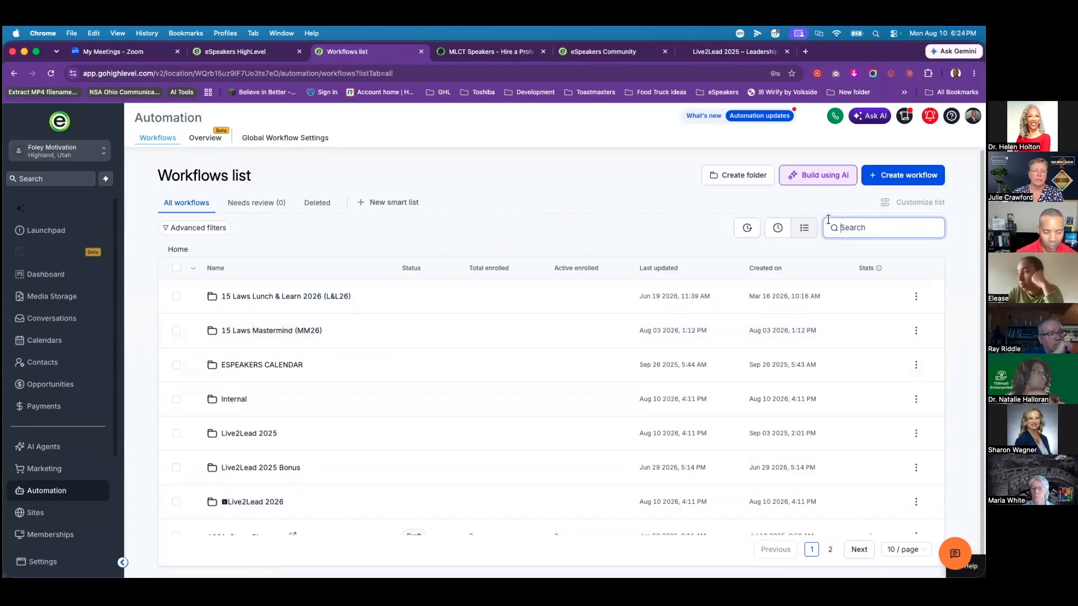
type("live2lead")
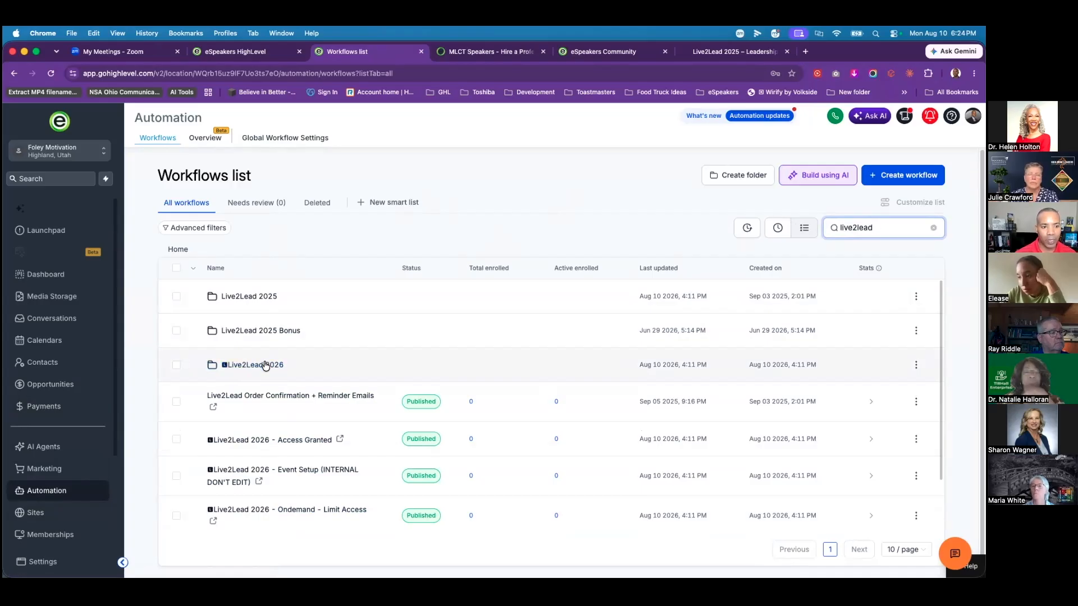
left_click(261, 368)
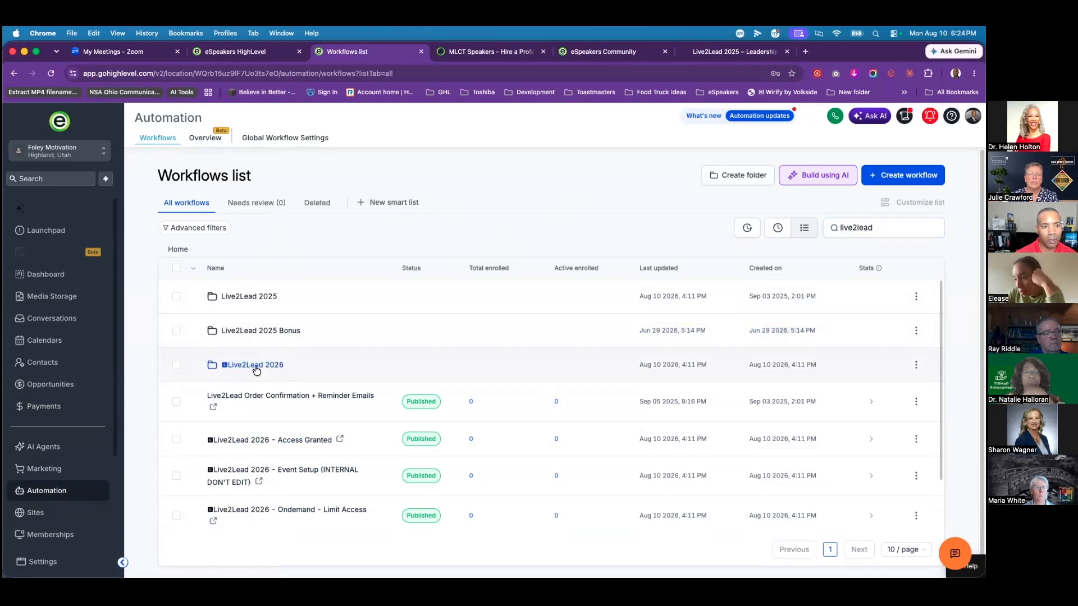
left_click(254, 366)
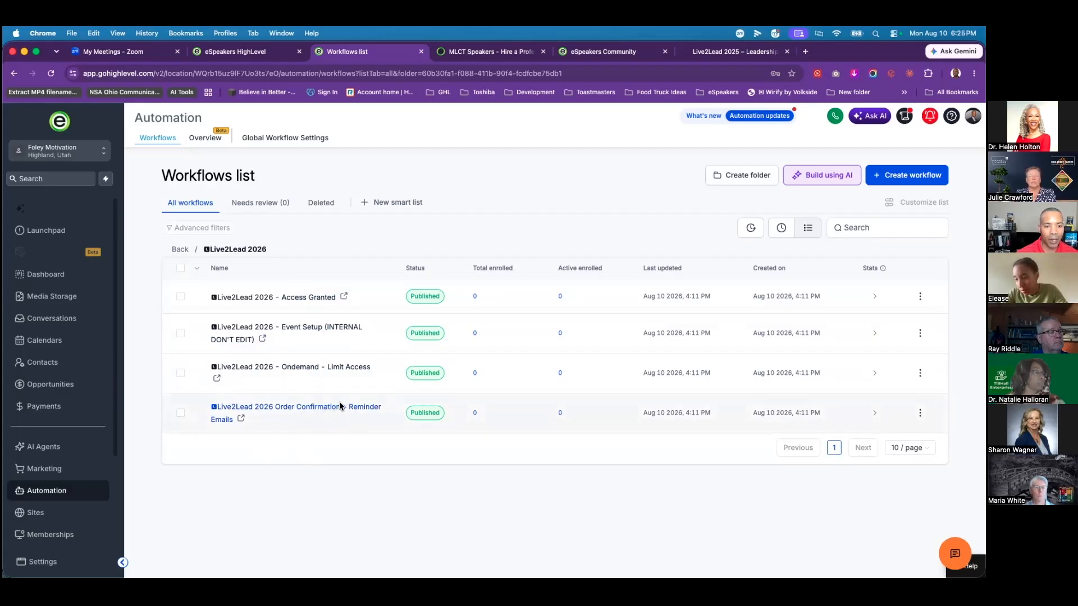
Step: Open the Order Confirmation + Reminder Emails workflow and review its Order submitted trigger filters
left_click(305, 410)
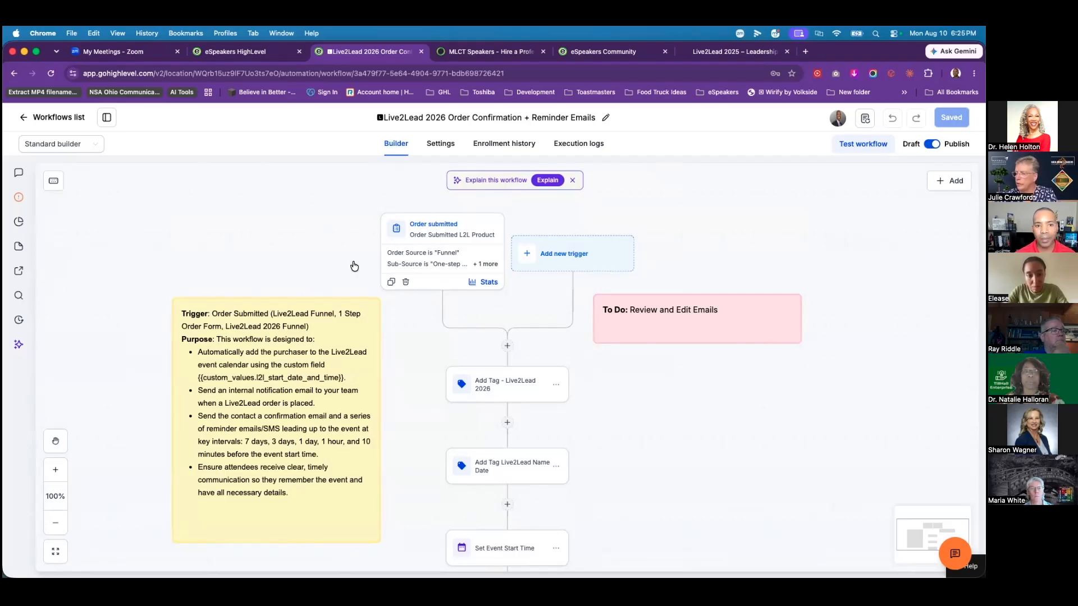
left_click(439, 254)
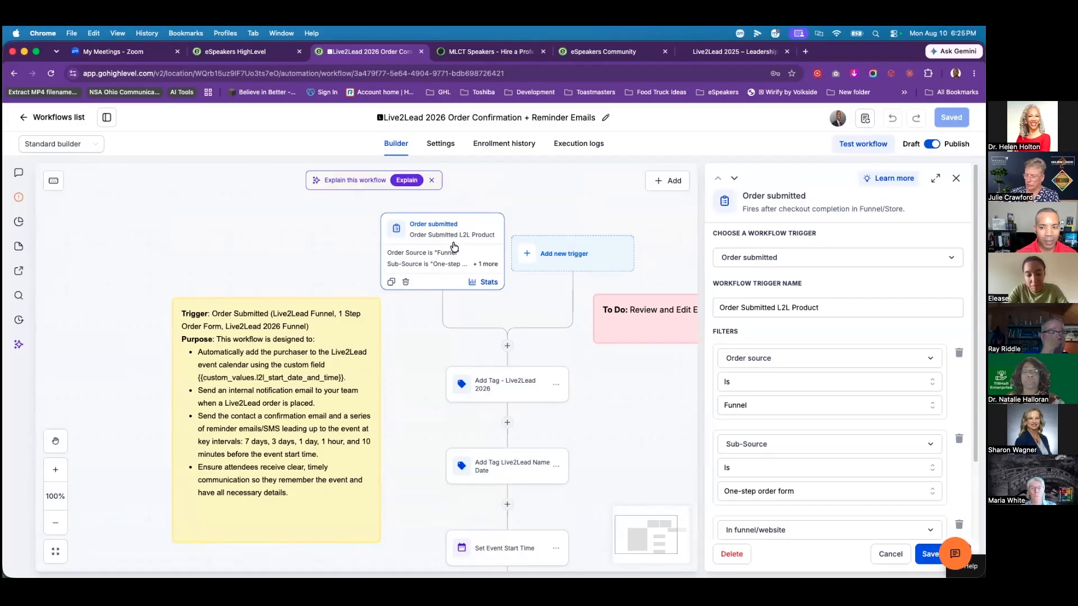
scroll(799, 297, "down", 3)
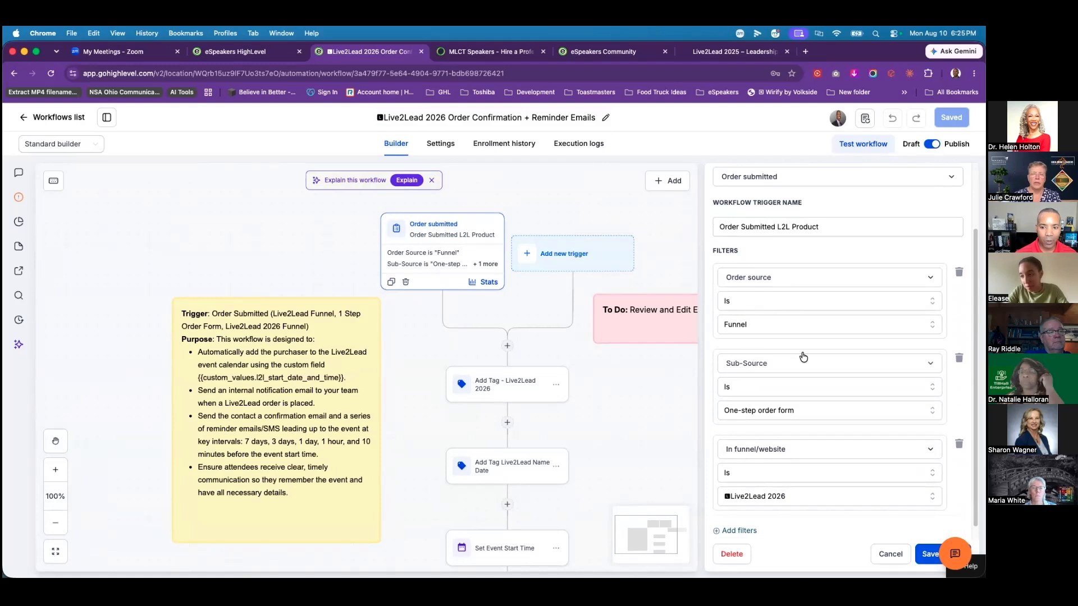
scroll(804, 355, "down", 1)
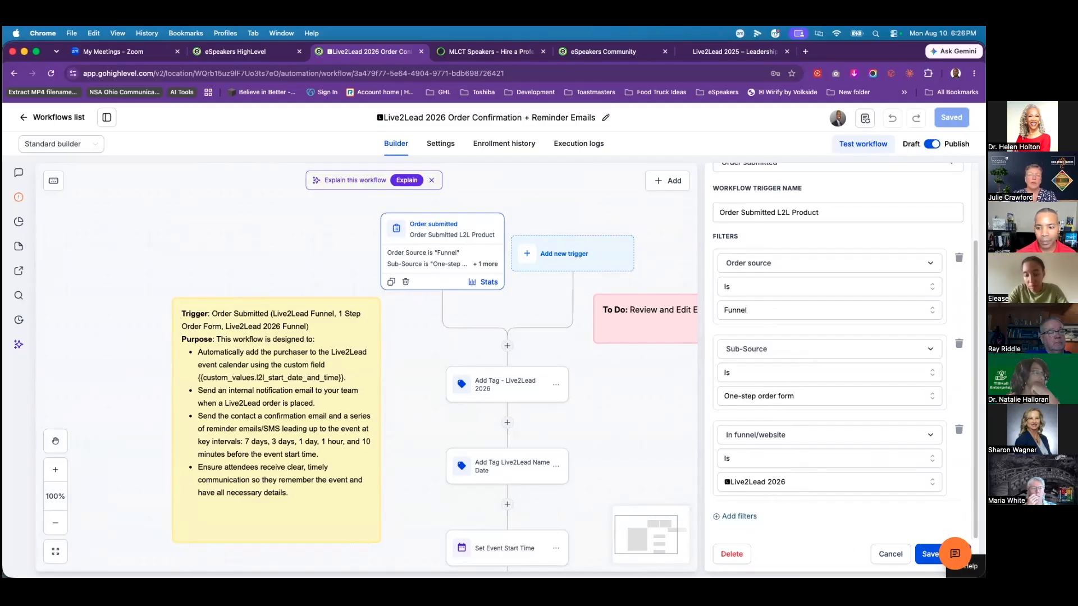
left_click(890, 554)
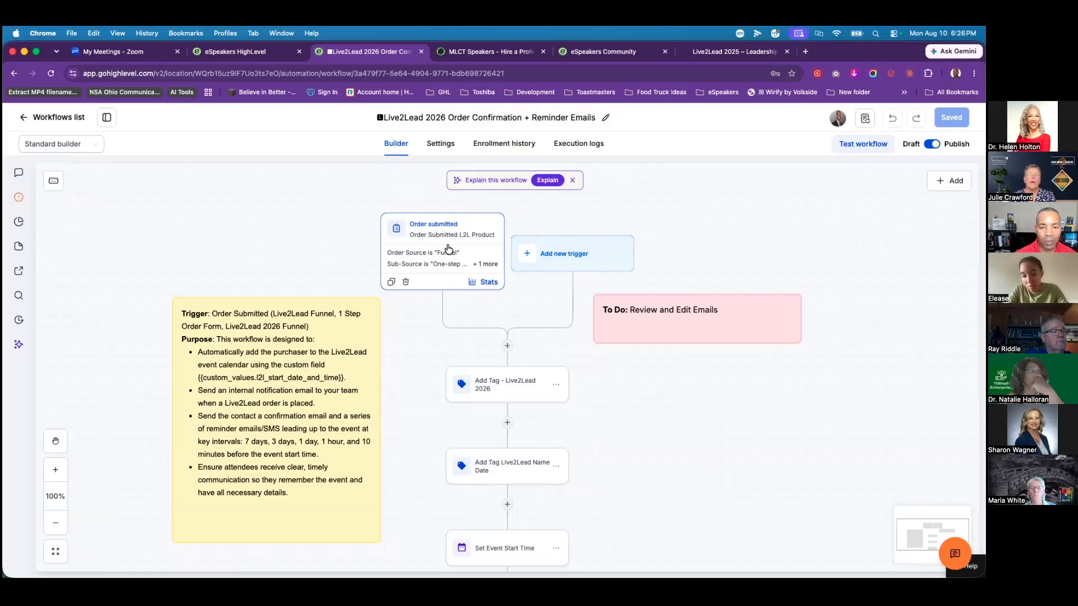
Step: Add a Payment received trigger filtered to Global product is Live2Lead General Admission
left_click(567, 257)
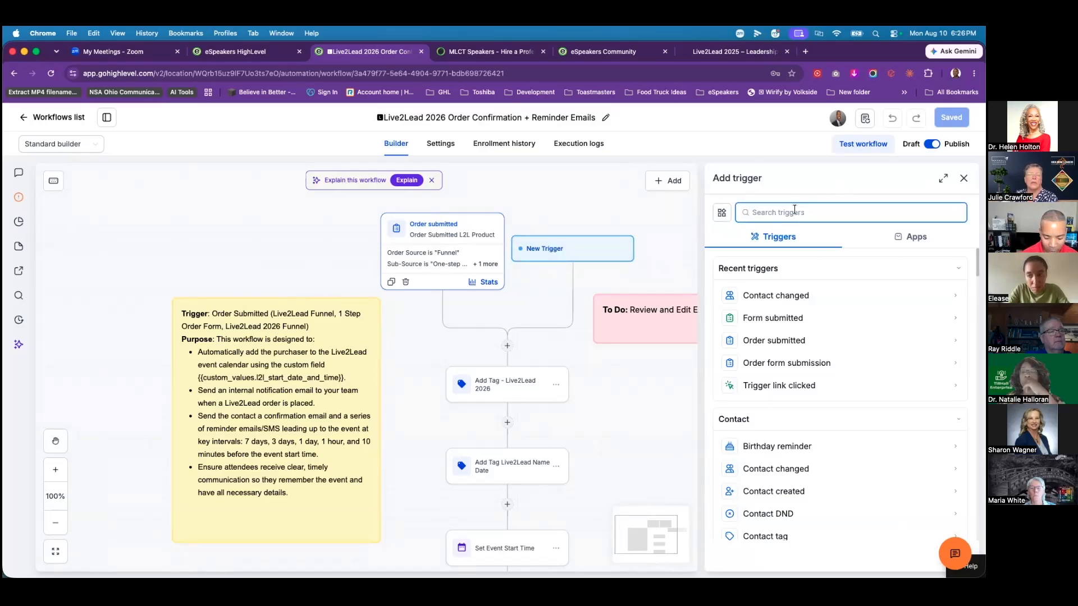
type("paym")
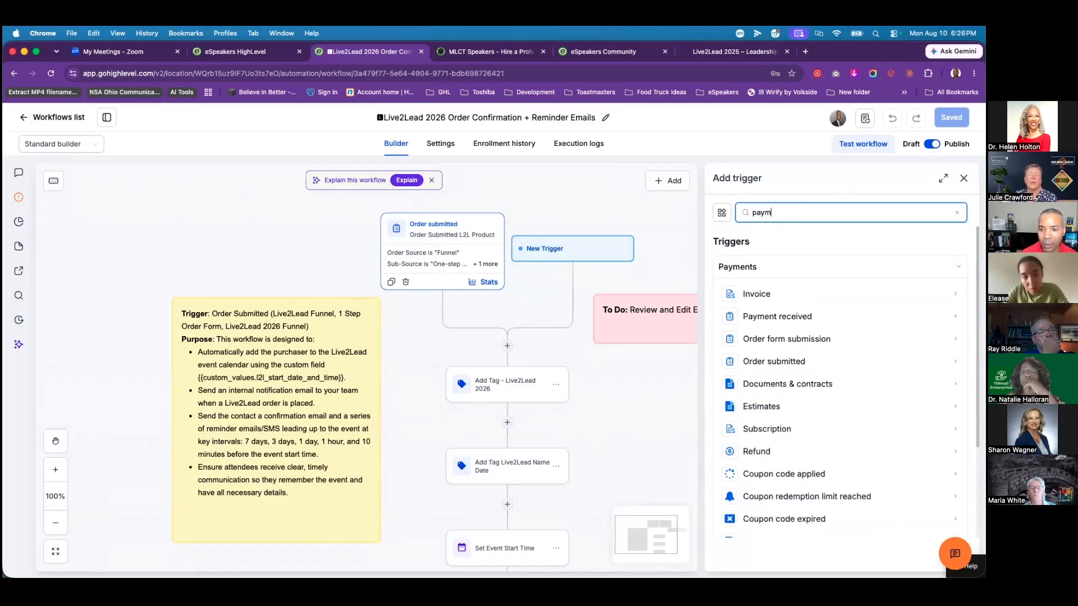
left_click(772, 316)
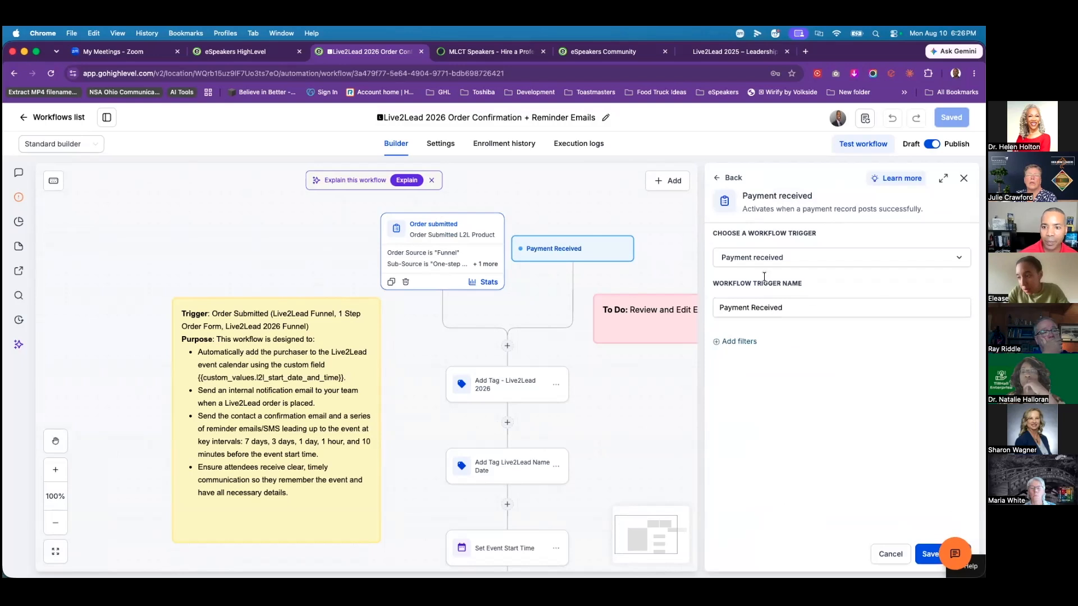
left_click(739, 343)
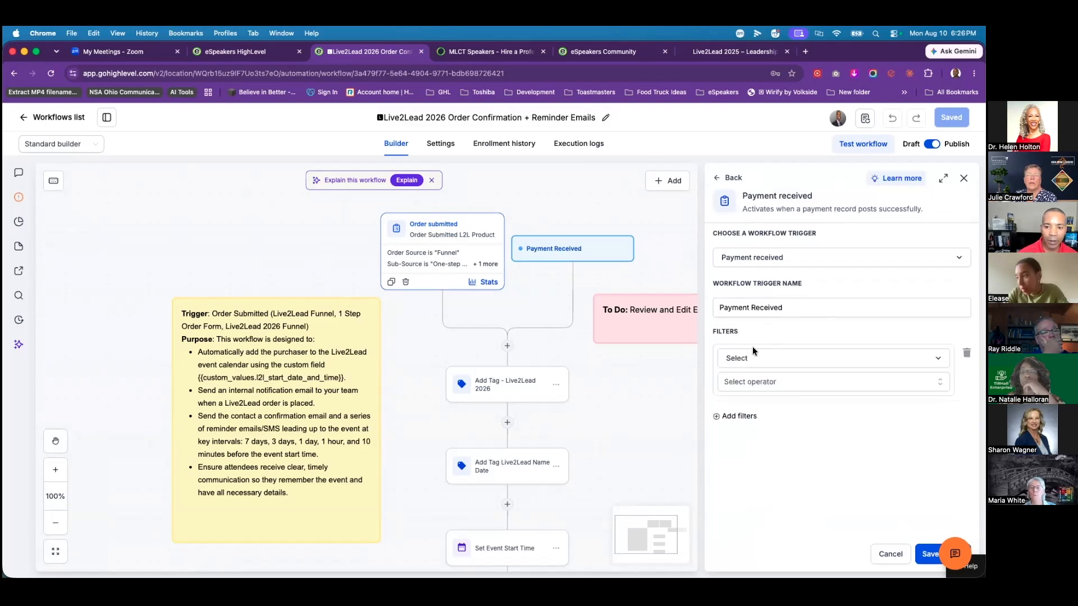
left_click(791, 362)
left_click(763, 432)
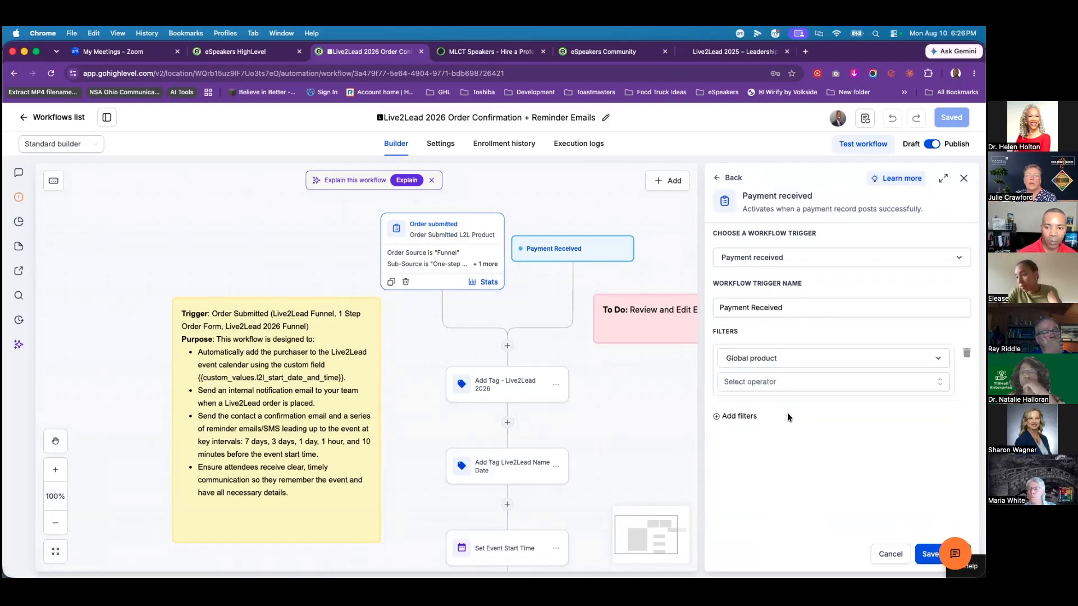
left_click(771, 381)
left_click(775, 404)
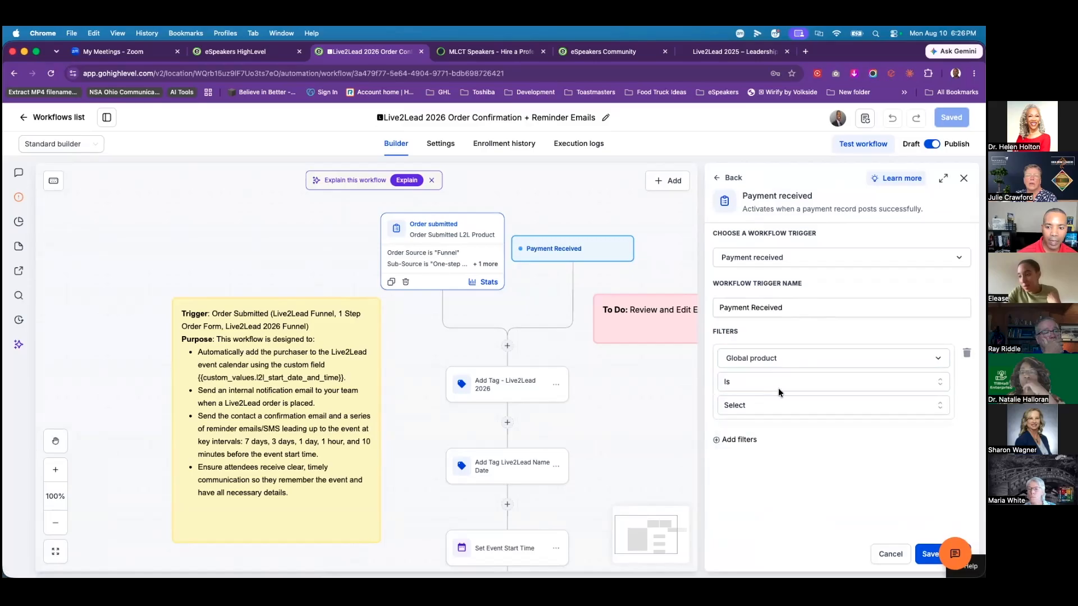
left_click(766, 407)
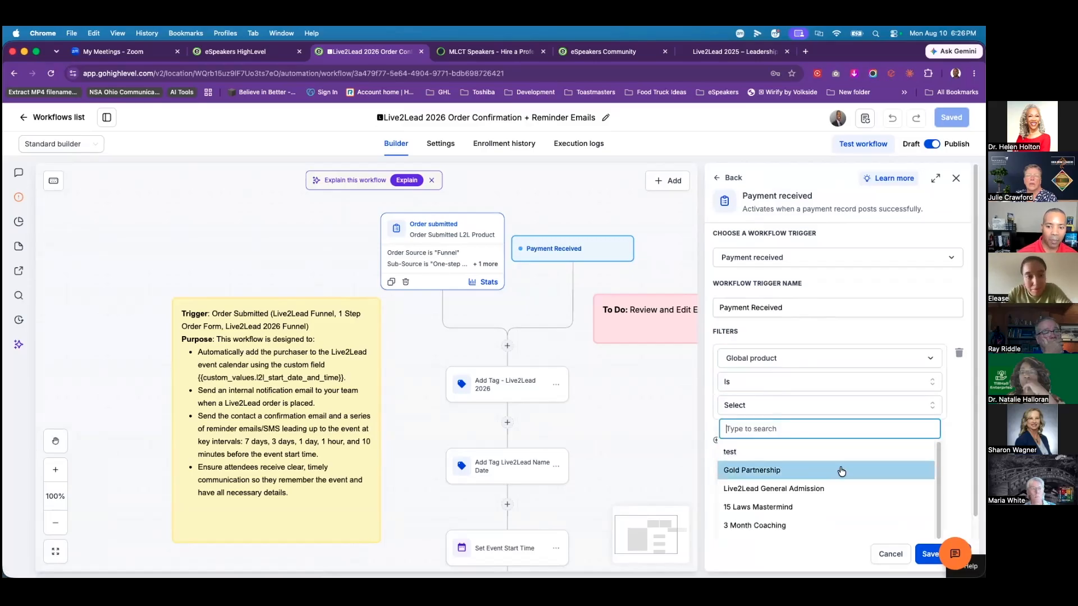
scroll(842, 455, "down", 1)
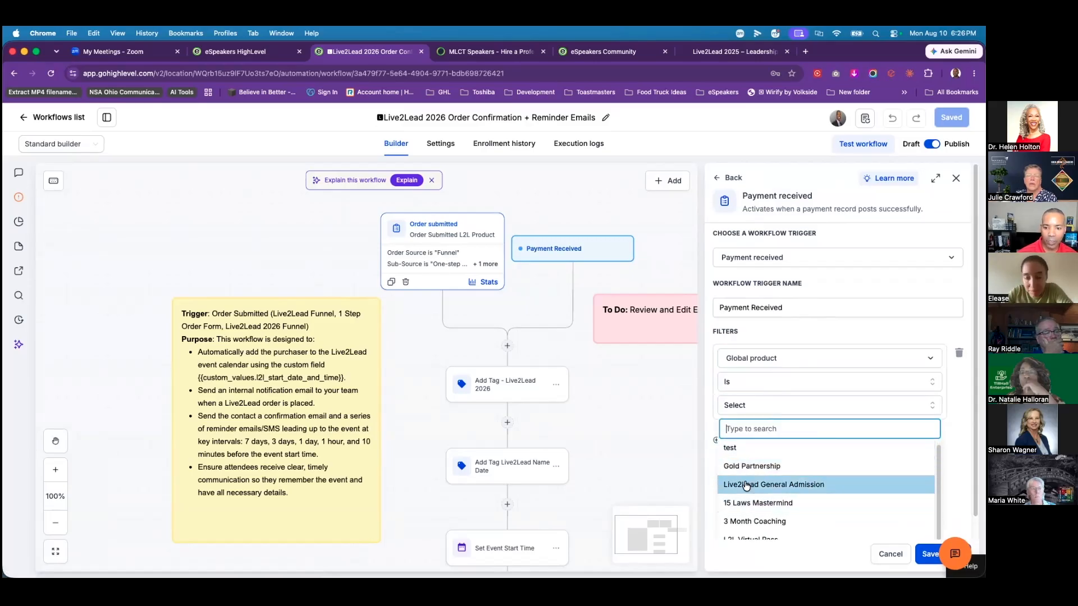
left_click(772, 491)
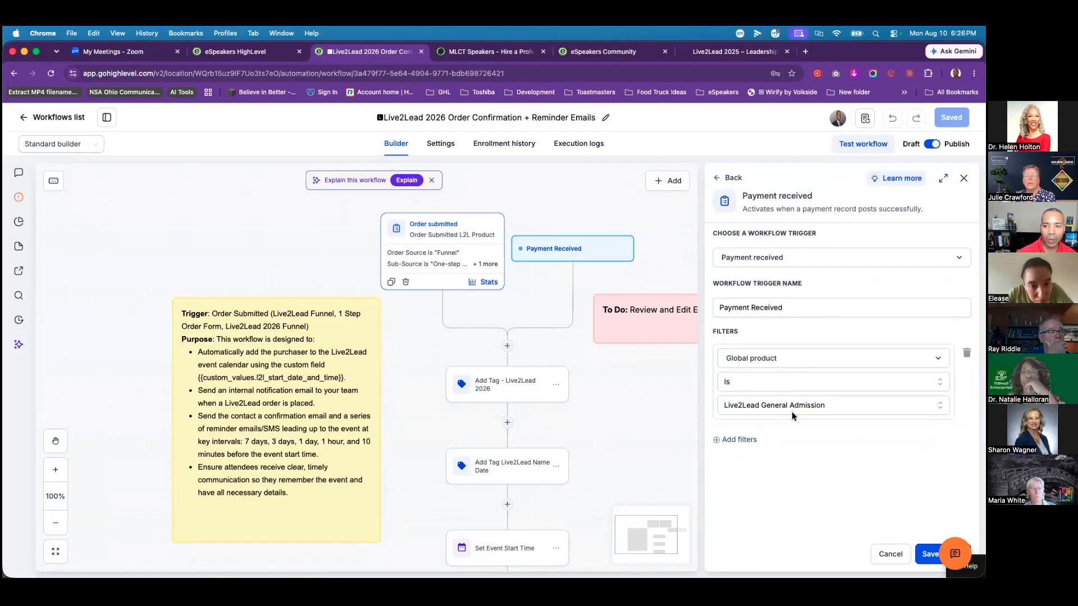
Step: Name it 'Payment Received - L2L General Admission', add a payment status is Success filter, and save
left_click(809, 311)
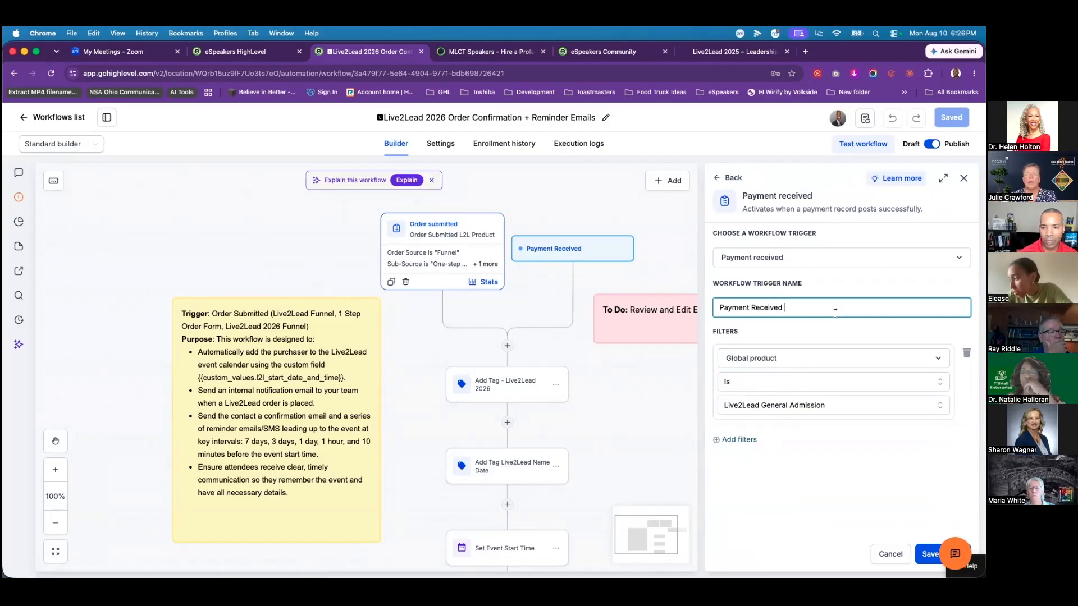
type("- L2L")
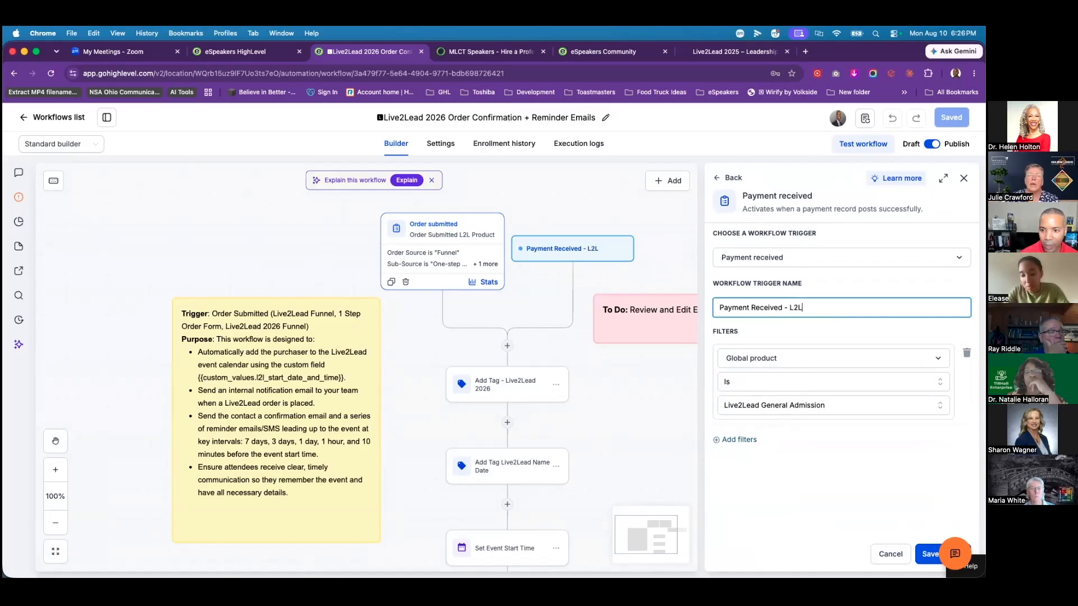
type(" General ")
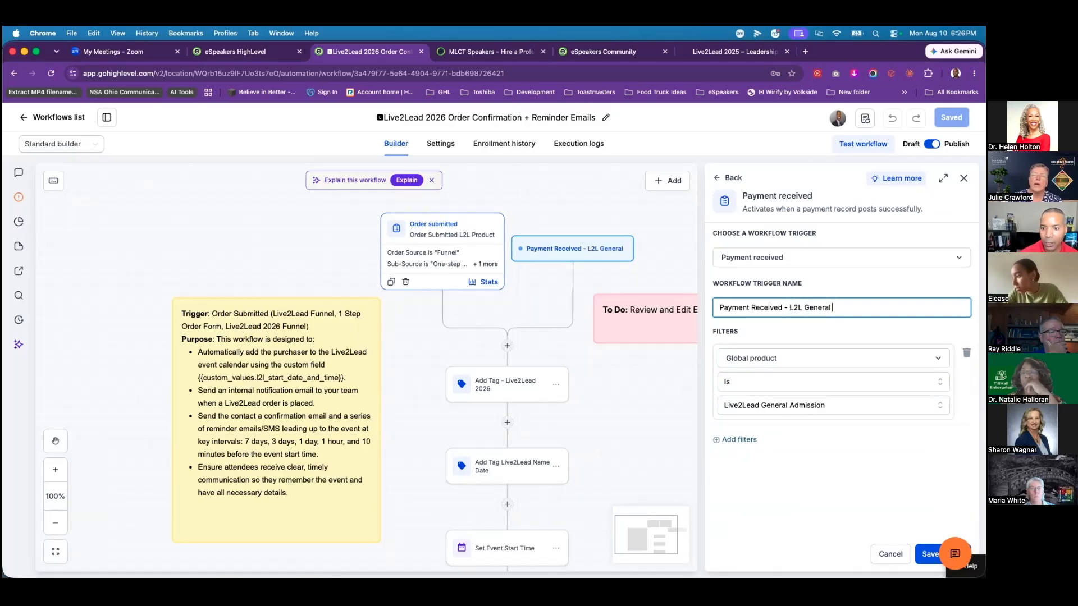
type("Admin")
key("BackSpace")
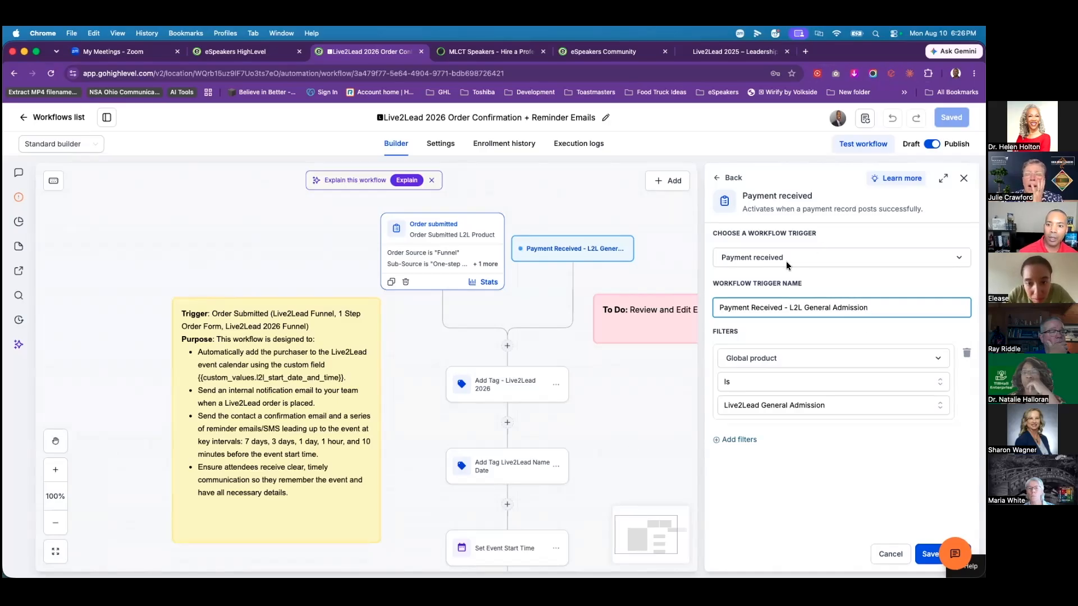
left_click(739, 442)
left_click(780, 452)
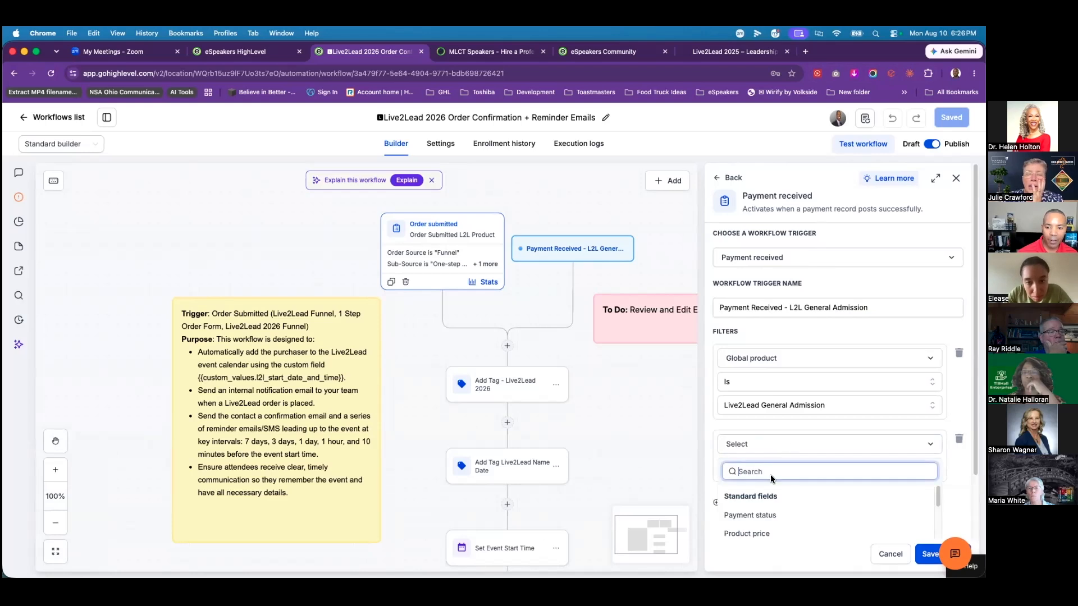
left_click(764, 517)
left_click(831, 466)
left_click(789, 502)
left_click(791, 493)
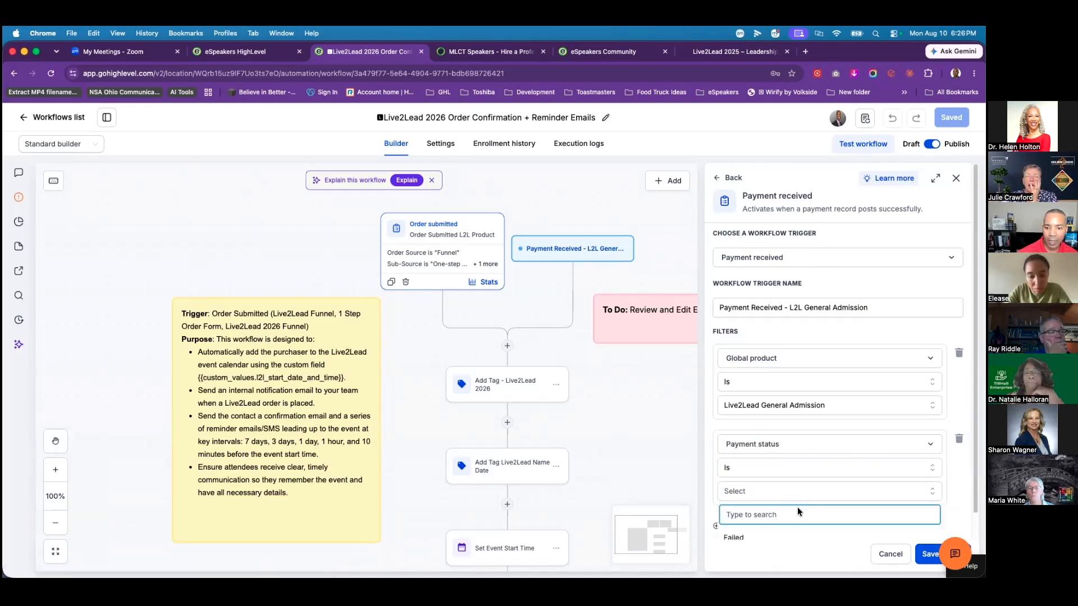
scroll(798, 507, "down", 2)
left_click(826, 525)
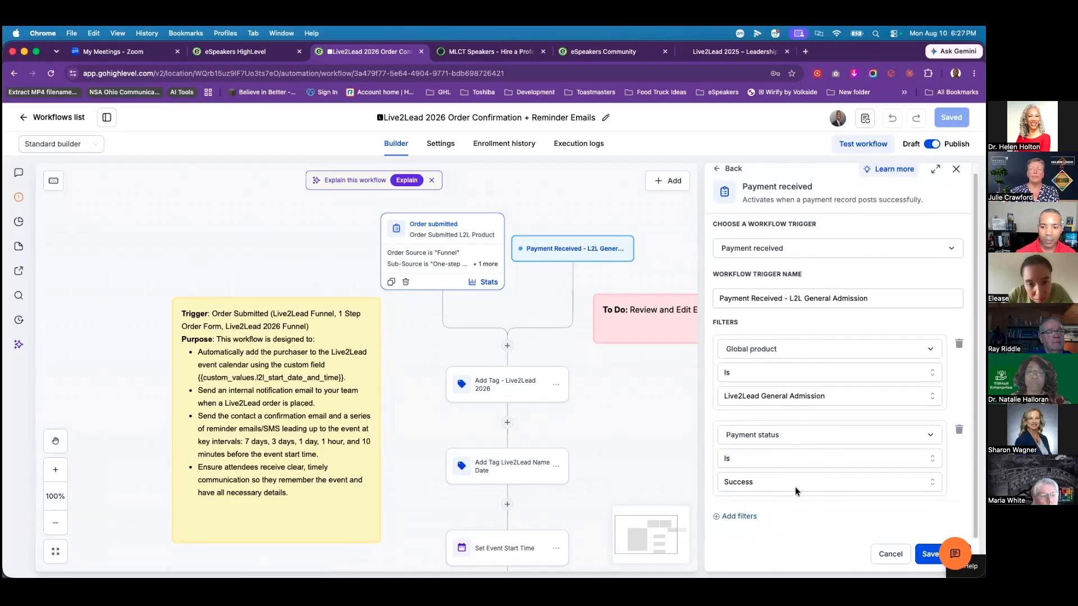
left_click(928, 554)
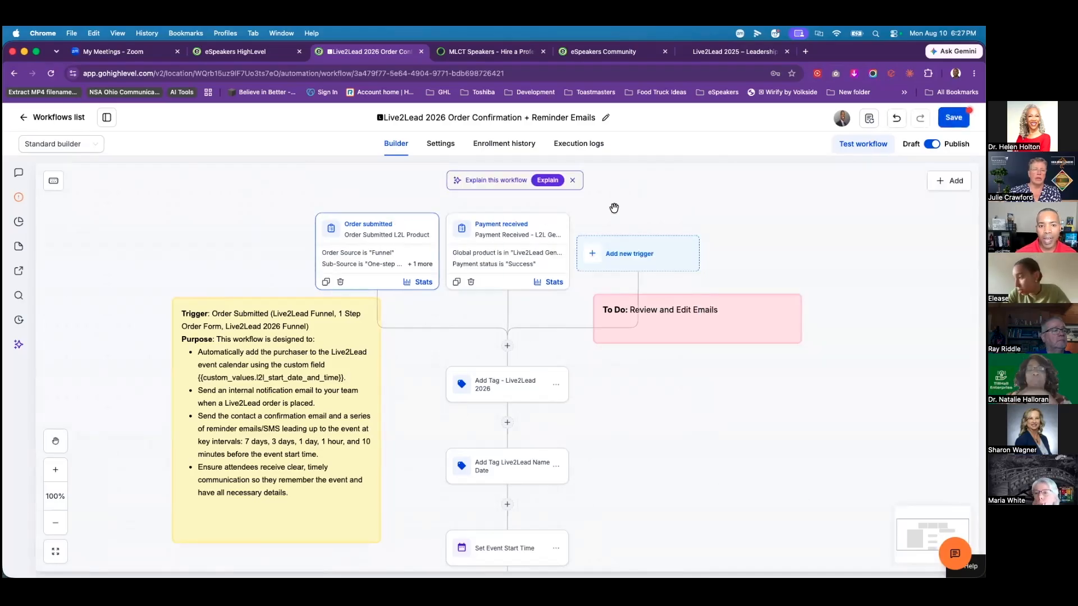
Step: Open the Order submitted trigger to review its Funnel source and One-step order form sub-source filters
left_click(531, 248)
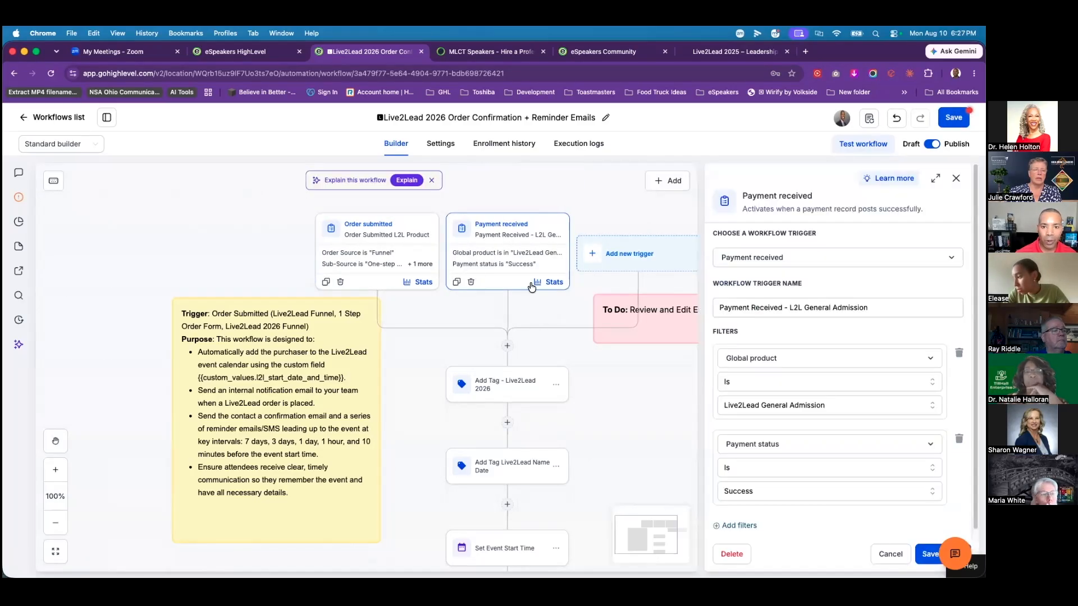
left_click(379, 244)
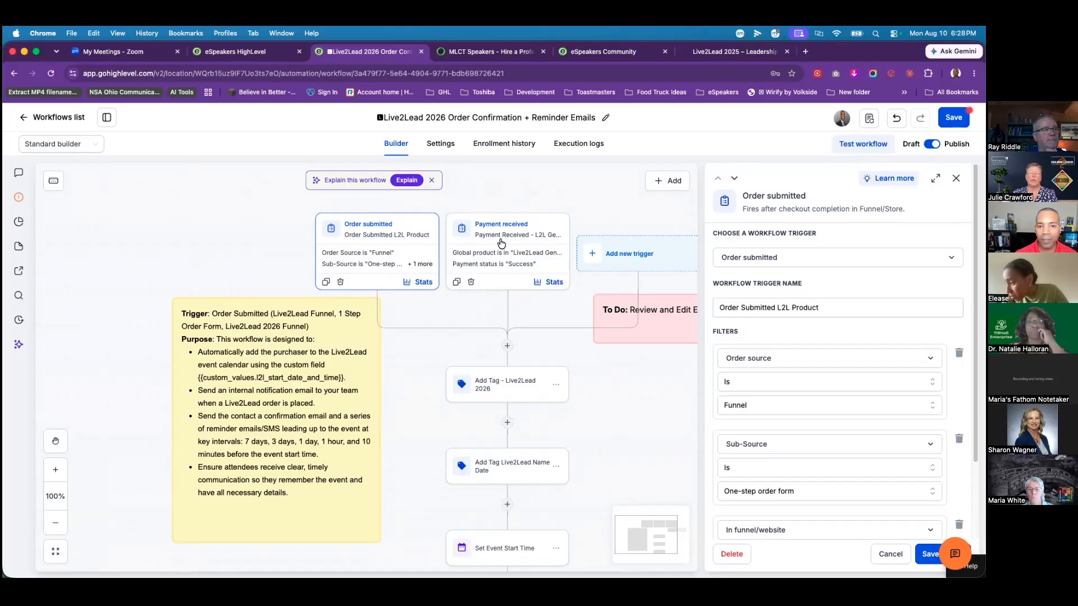
Step: Delete the Order Submitted L2L Product trigger and reopen the Payment received trigger
left_click(341, 282)
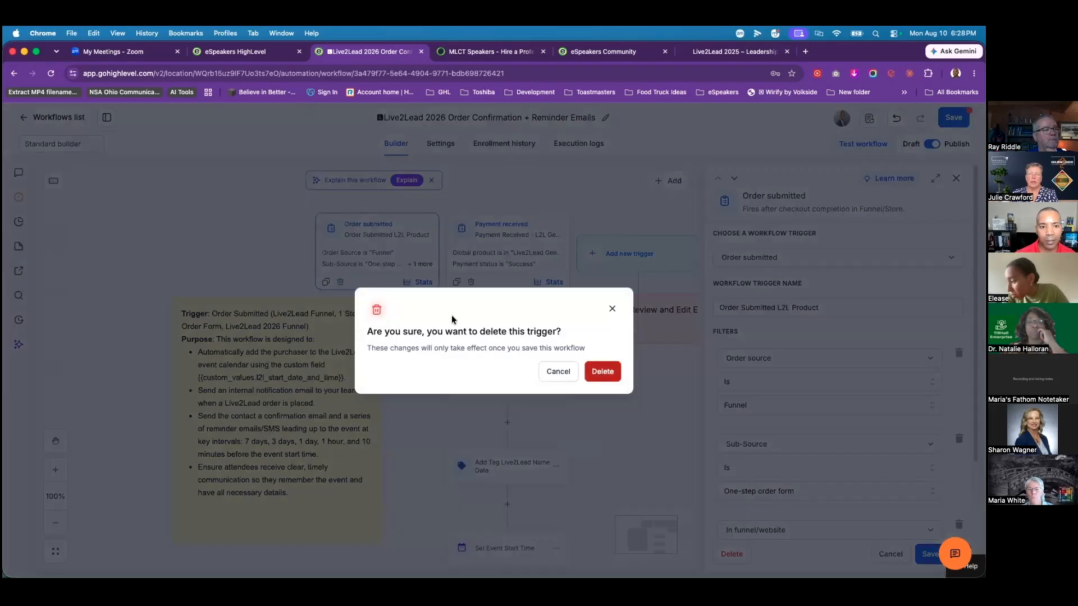
left_click(600, 370)
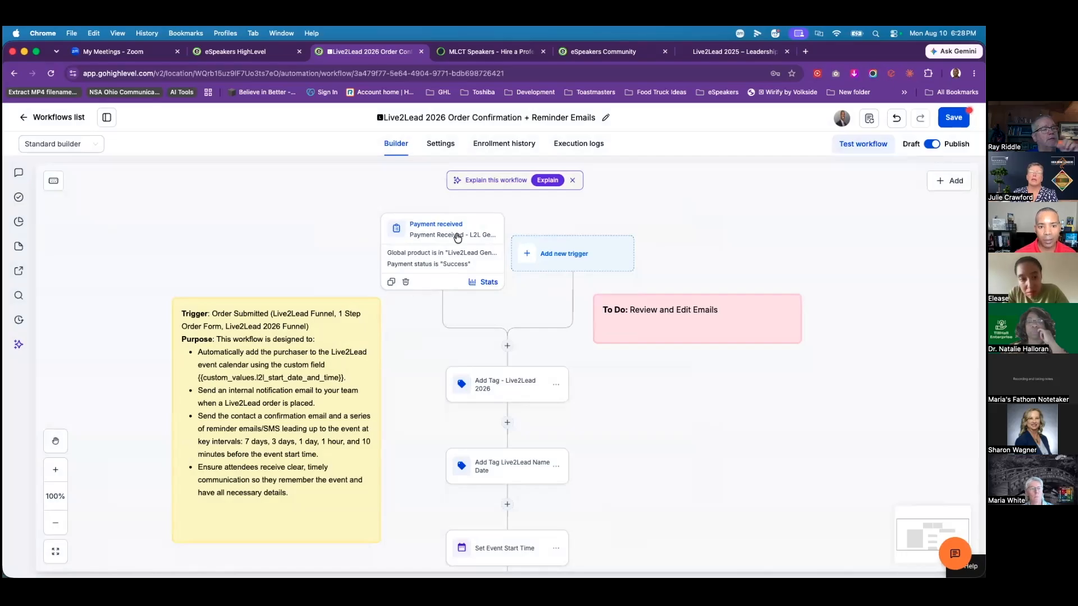
left_click(461, 255)
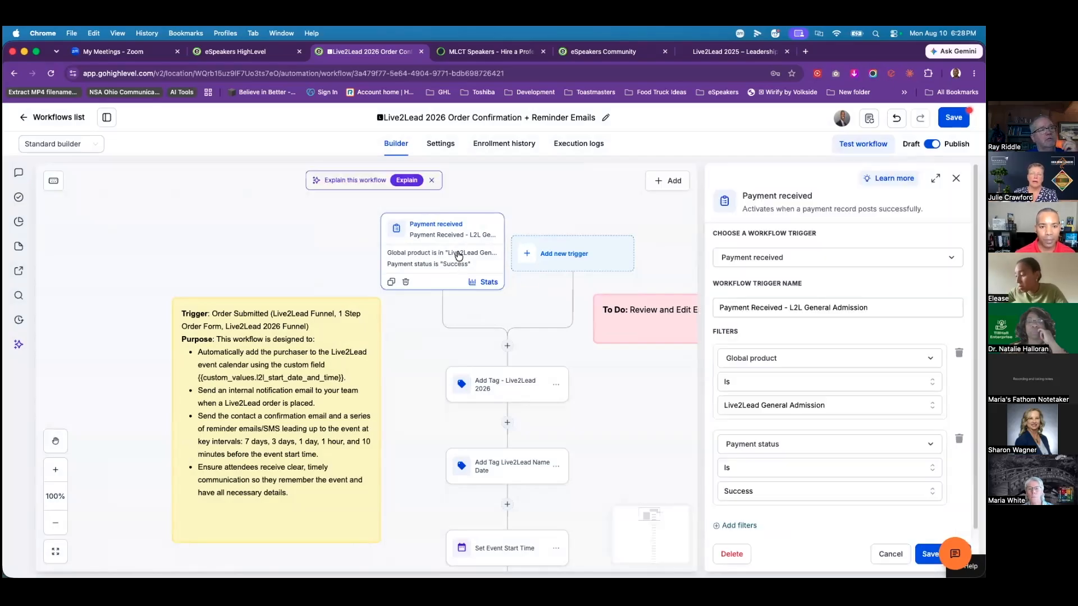
scroll(849, 362, "down", 1)
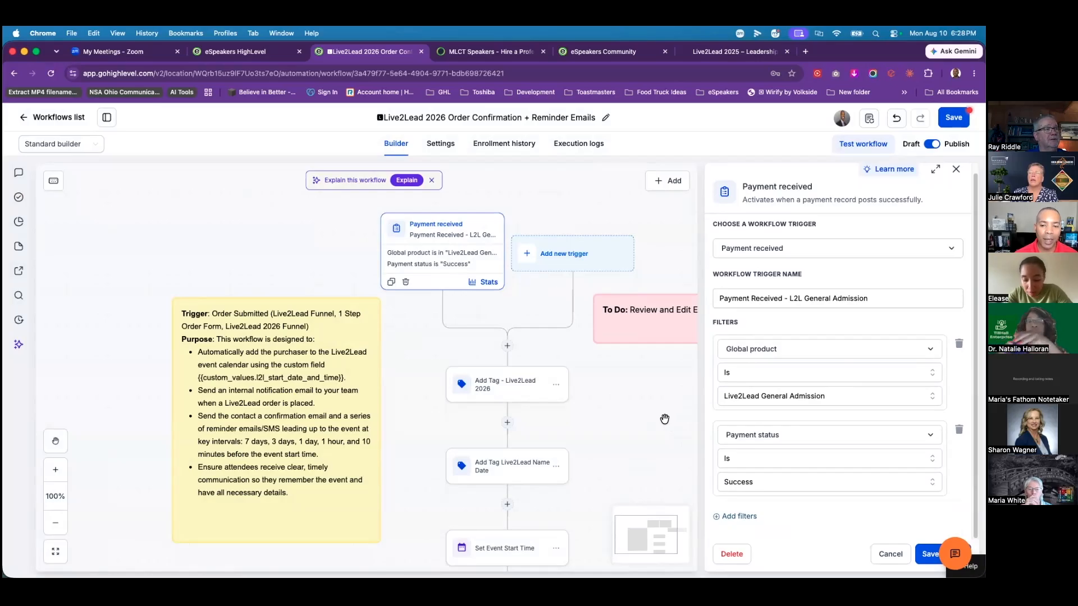
Step: Abandon the half-added extra filter by closing the trigger panel and confirming the discard
left_click(749, 516)
scroll(822, 426, "down", 2)
left_click(803, 462)
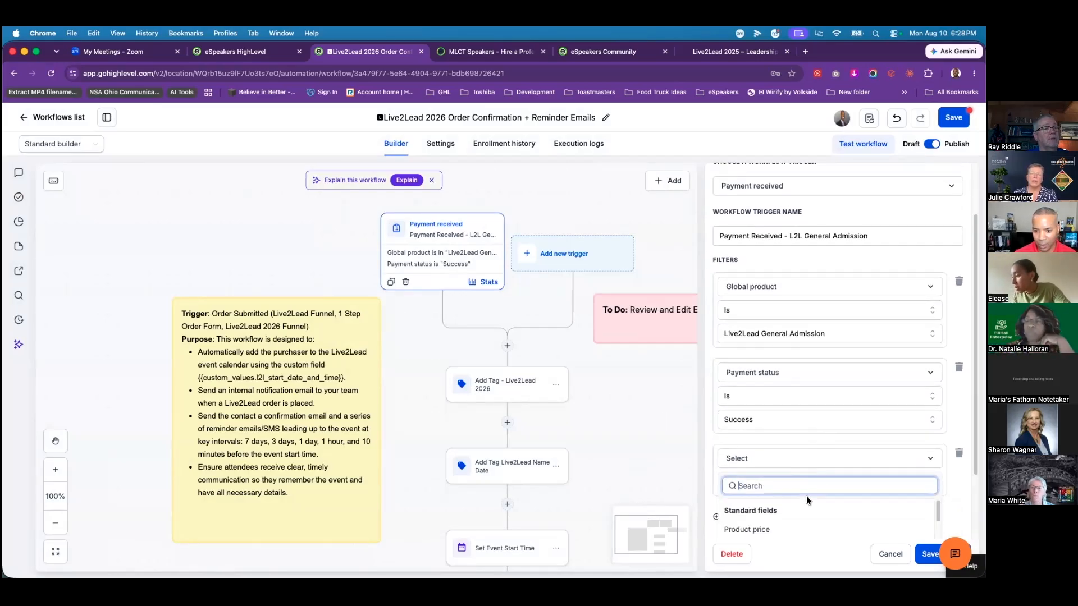
scroll(808, 497, "down", 2)
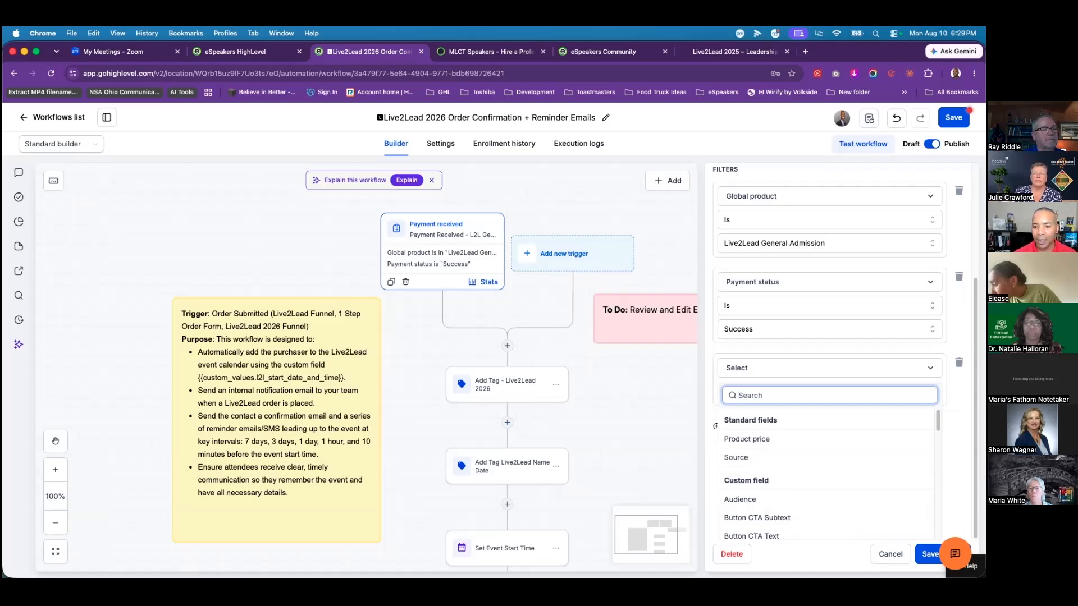
left_click(889, 554)
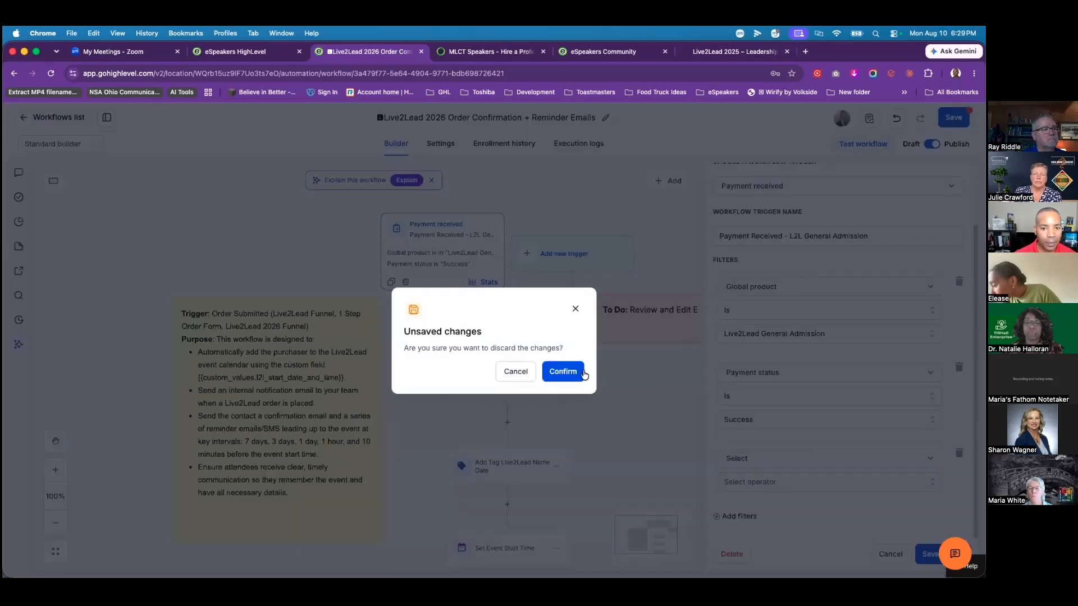
left_click(581, 370)
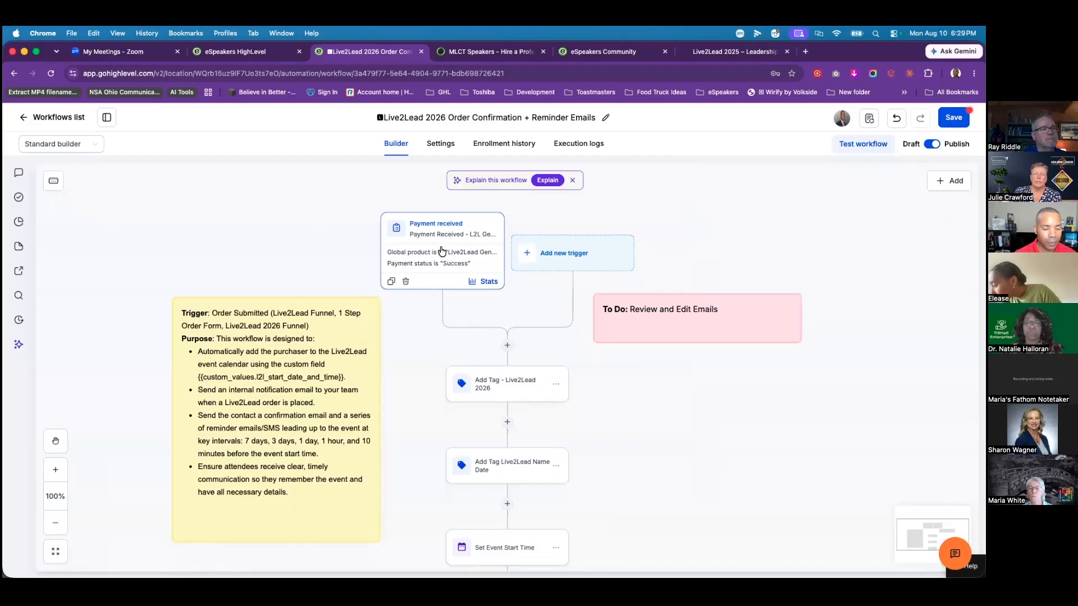
left_click(439, 248)
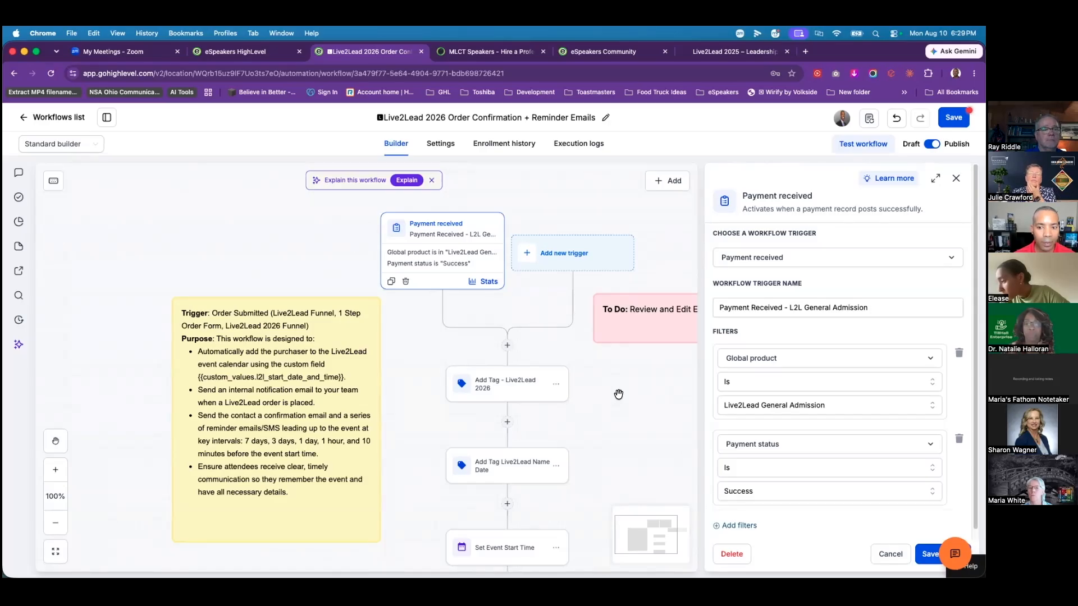
scroll(843, 398, "down", 1)
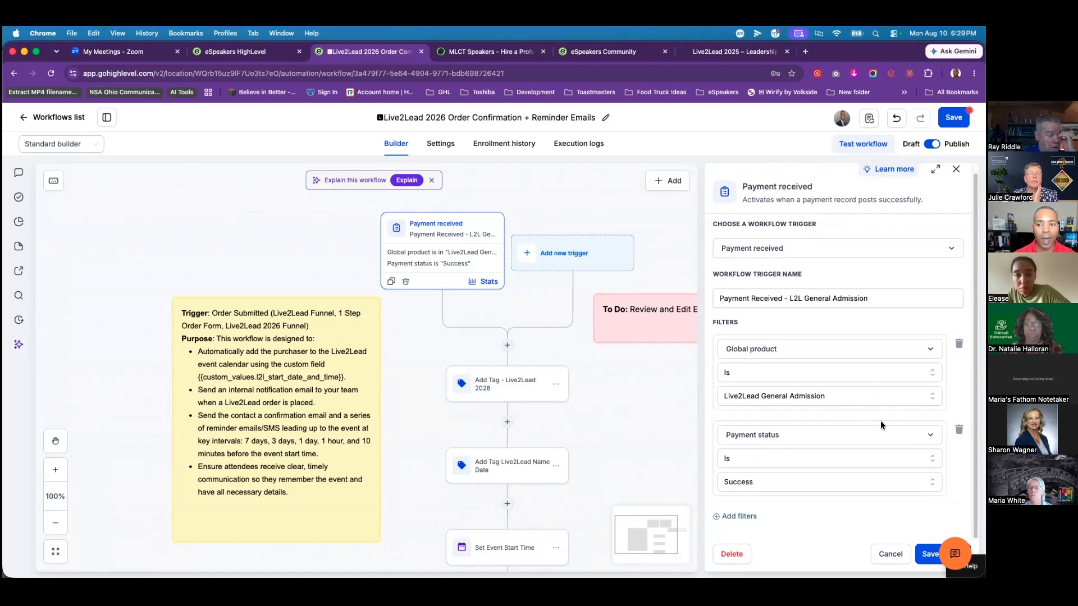
left_click(863, 399)
left_click(783, 464)
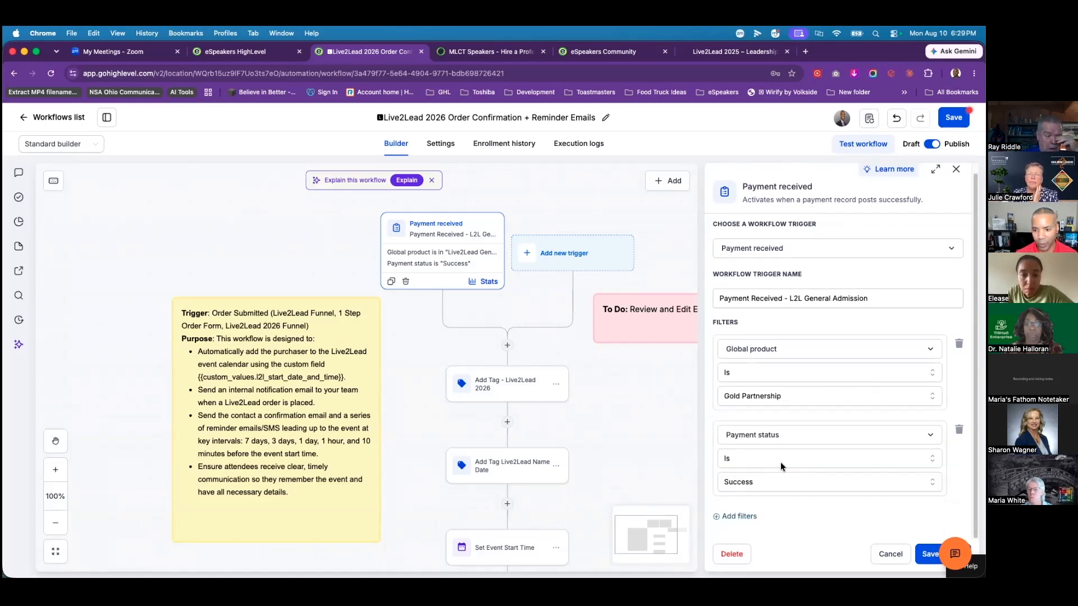
left_click(817, 395)
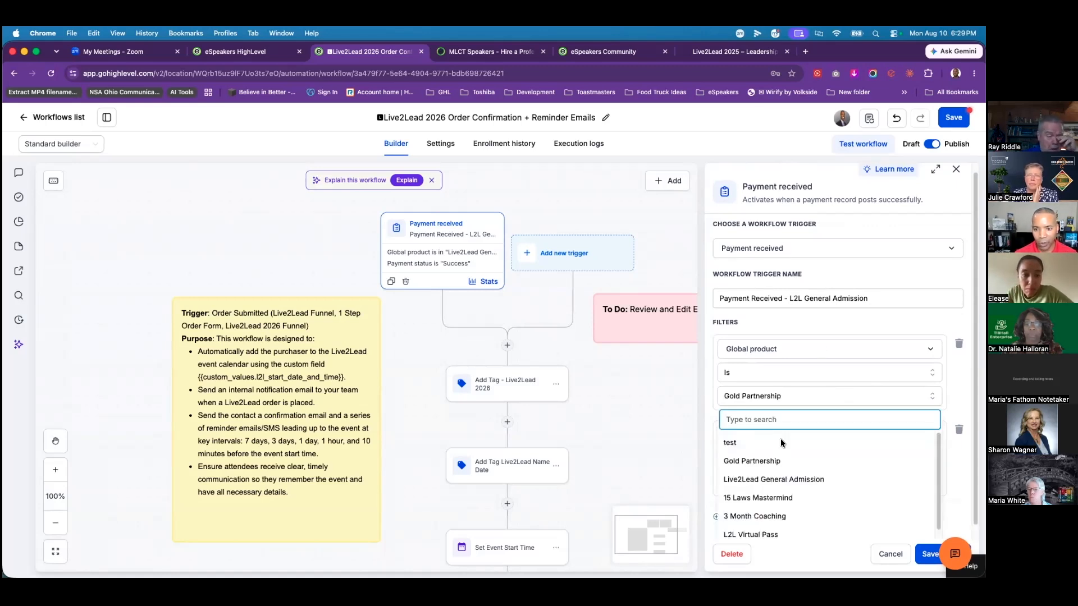
left_click(817, 397)
left_click(740, 517)
left_click(614, 361)
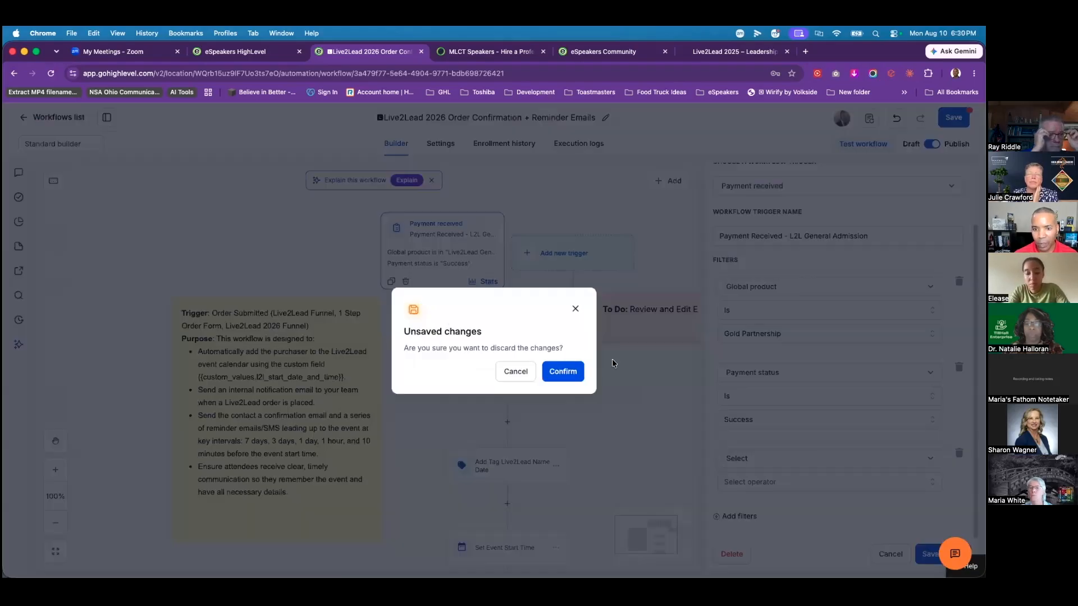
left_click(573, 365)
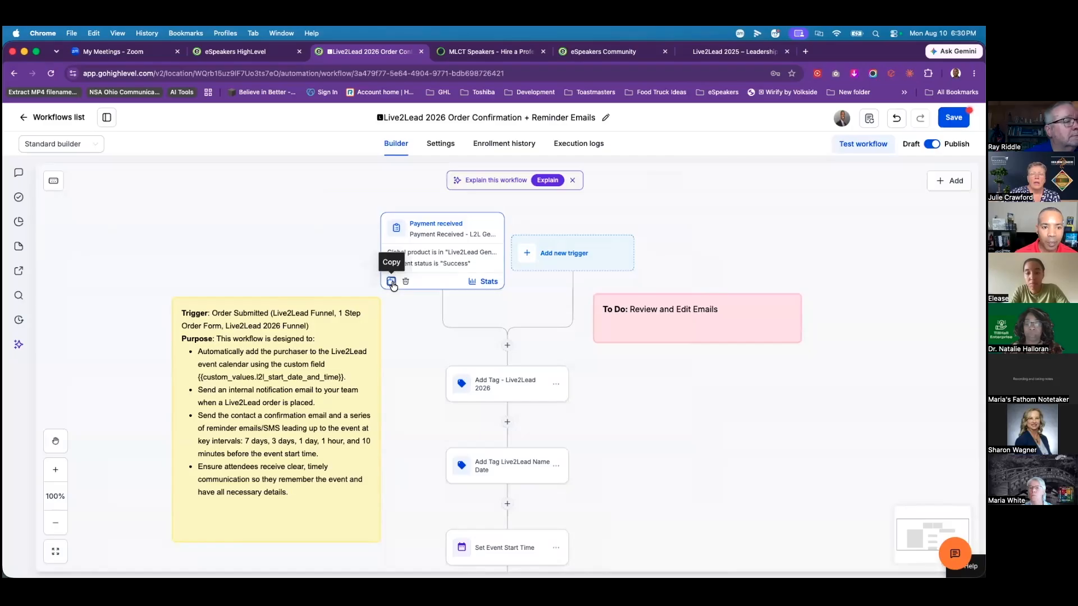
Step: Duplicate the Payment received trigger, switch its product to Gold Partnership, save, and recheck it
left_click(392, 282)
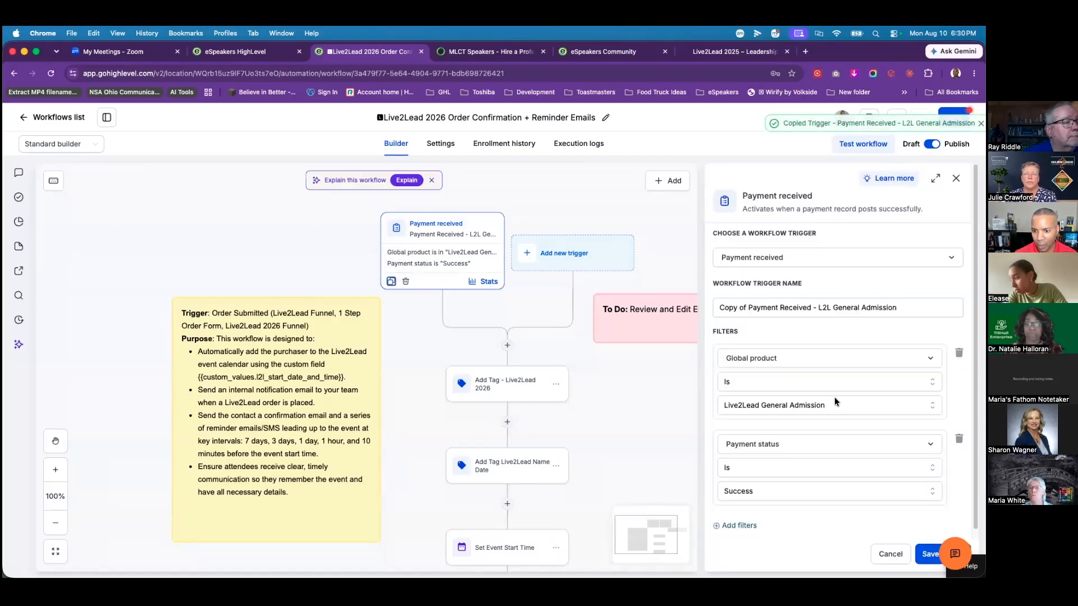
left_click(846, 406)
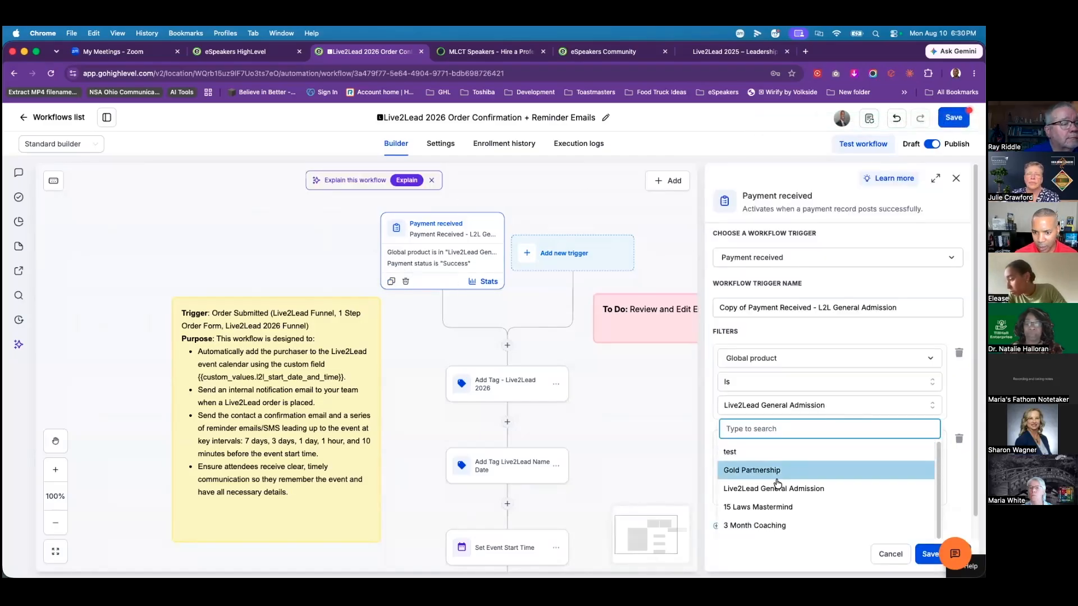
left_click(789, 470)
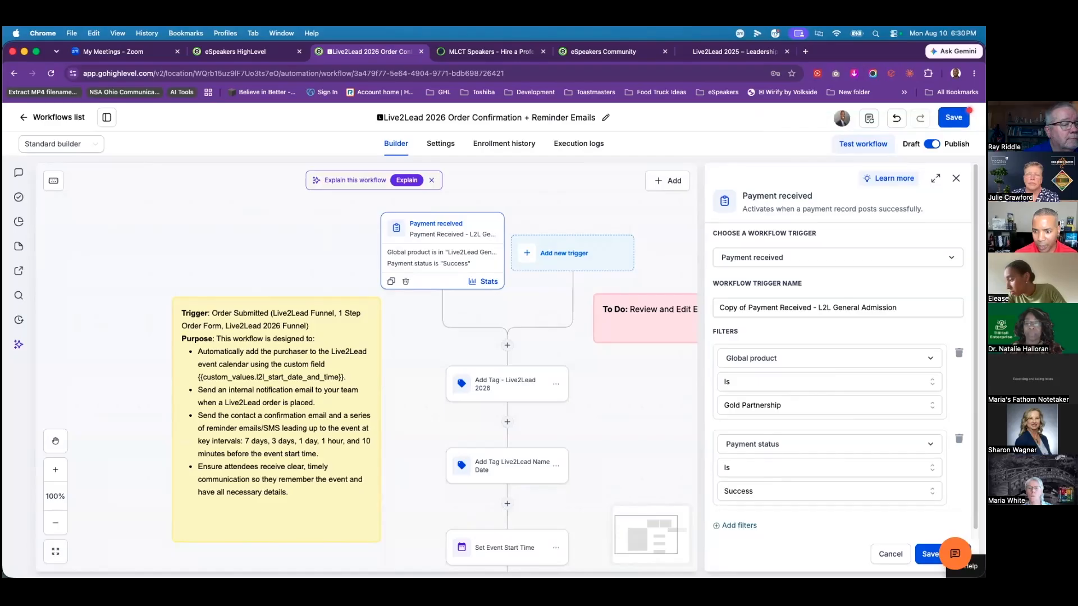
left_click(929, 555)
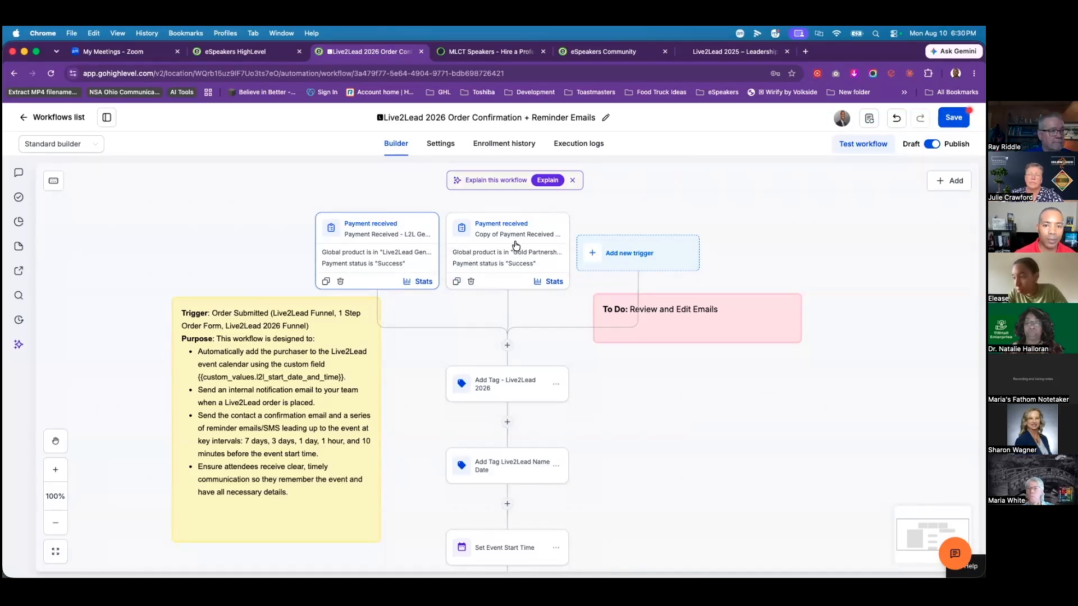
left_click(516, 243)
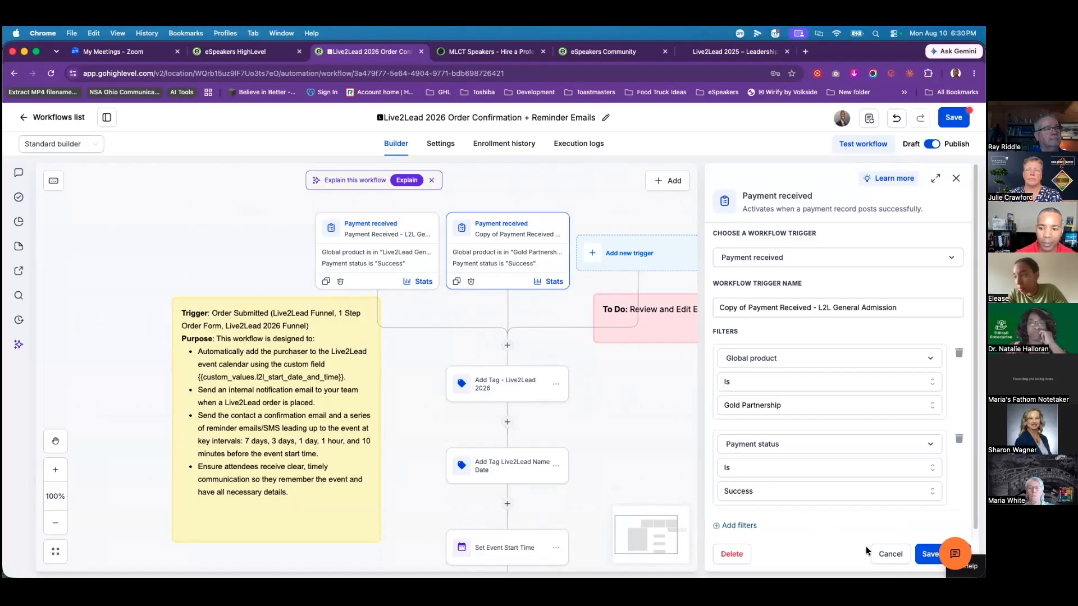
left_click(884, 556)
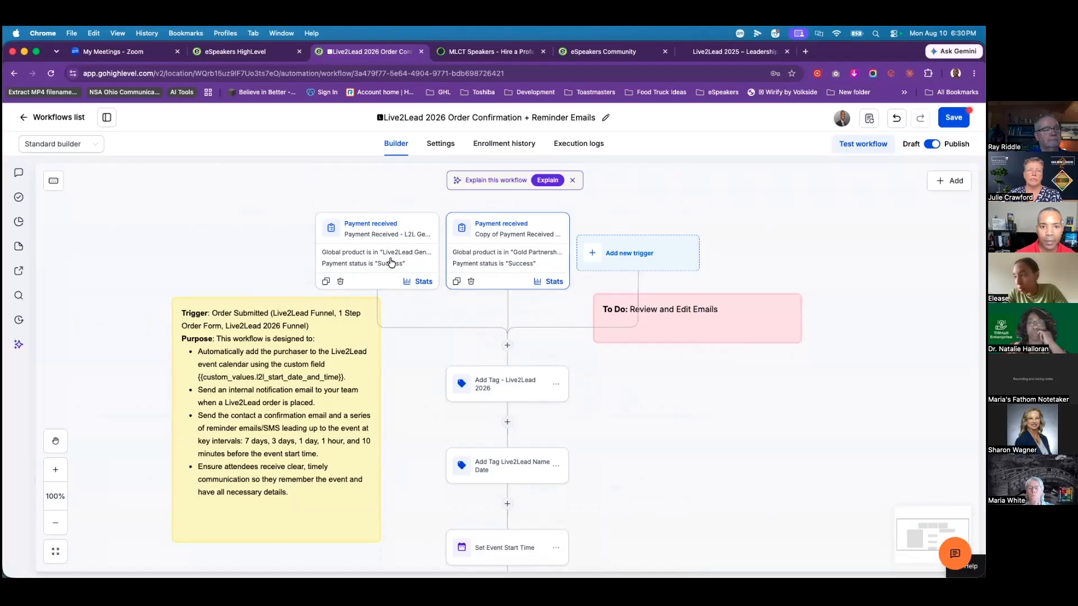
scroll(545, 311, "down", 2)
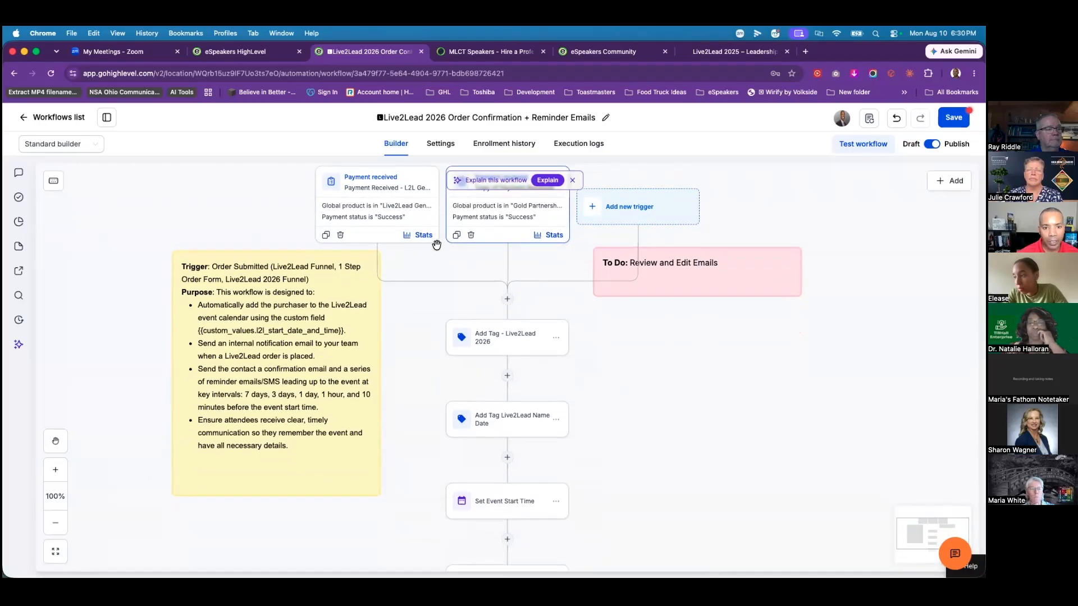
scroll(411, 289, "up", 3)
scroll(472, 260, "down", 2)
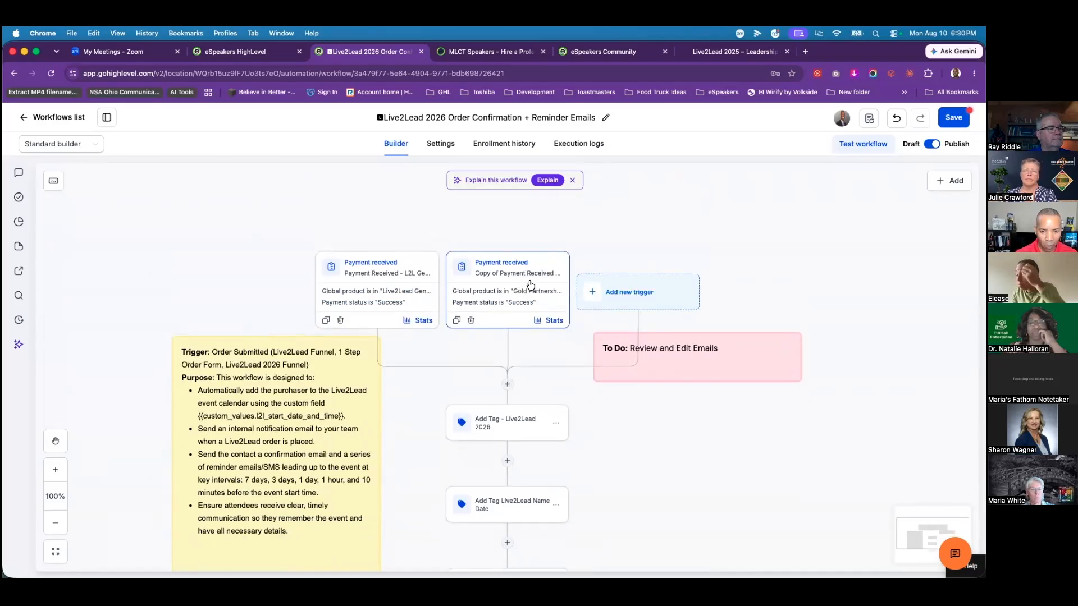
scroll(502, 282, "down", 1)
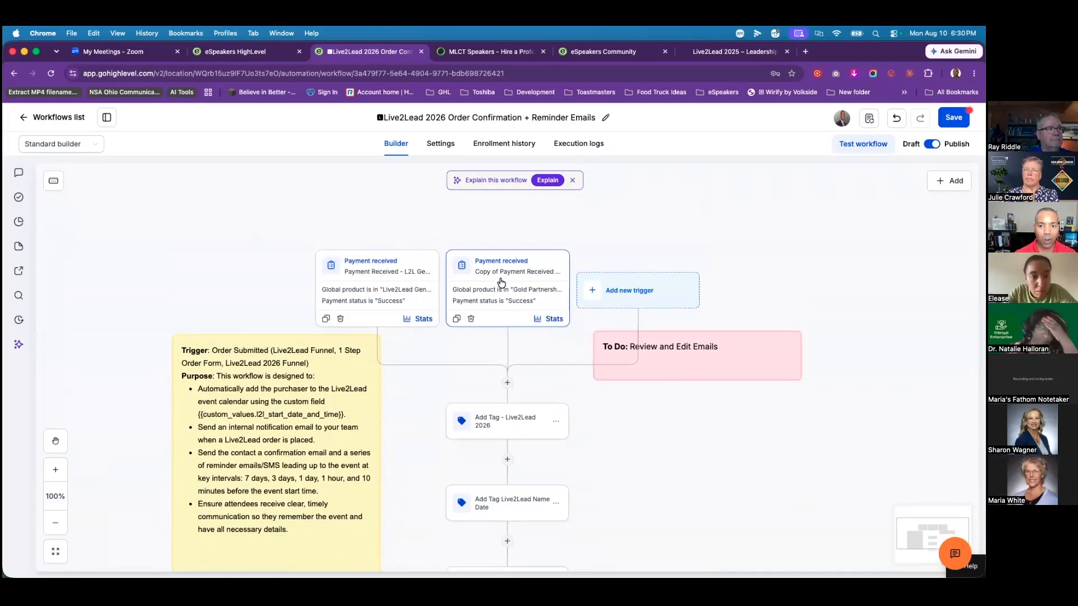
left_click(503, 282)
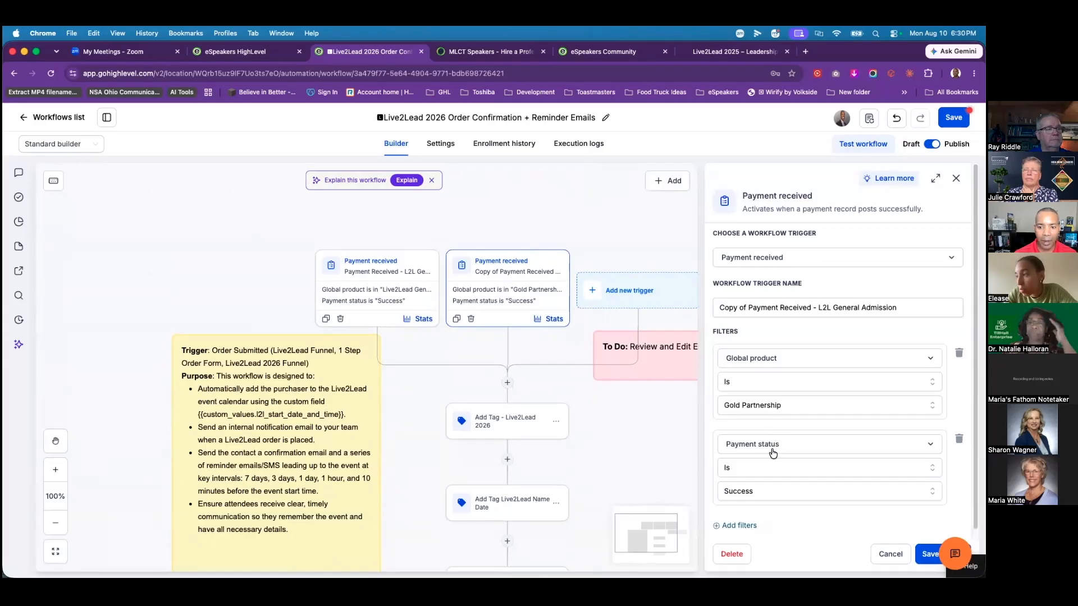
left_click(804, 406)
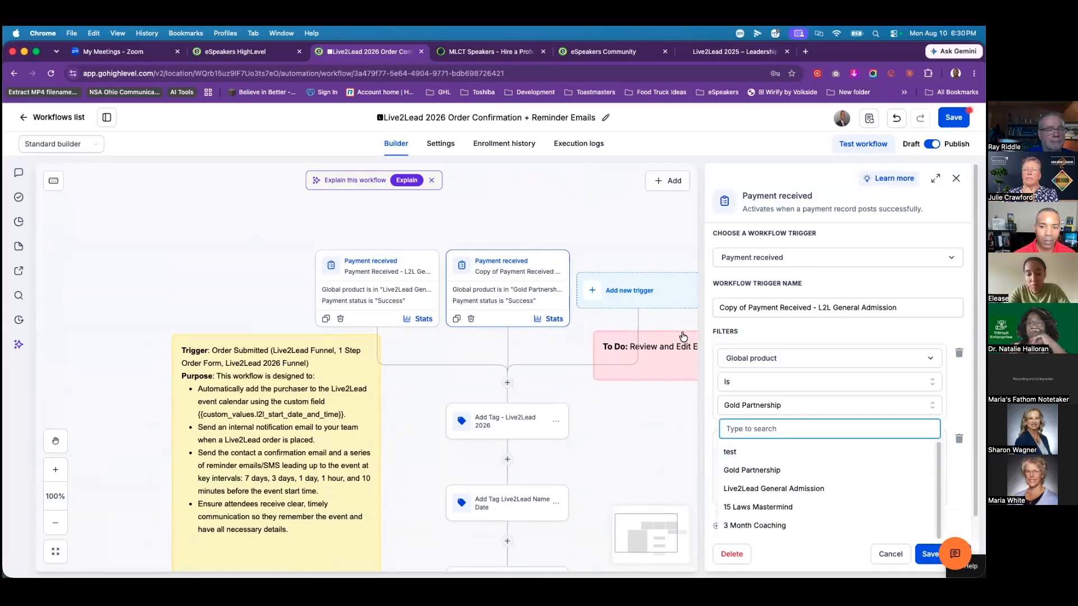
left_click(621, 222)
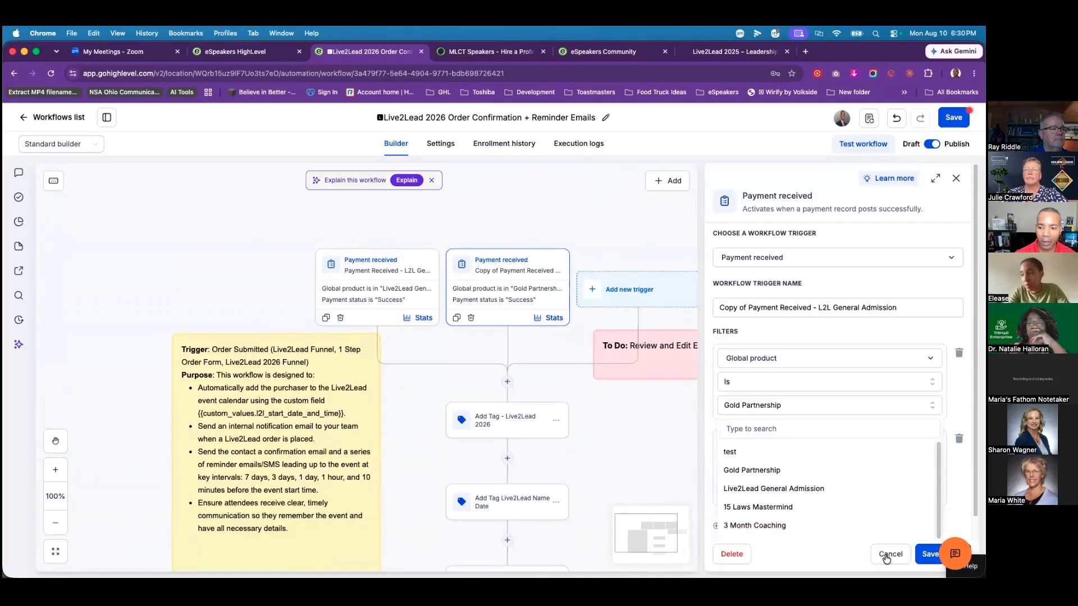
left_click(889, 554)
scroll(629, 402, "down", 5)
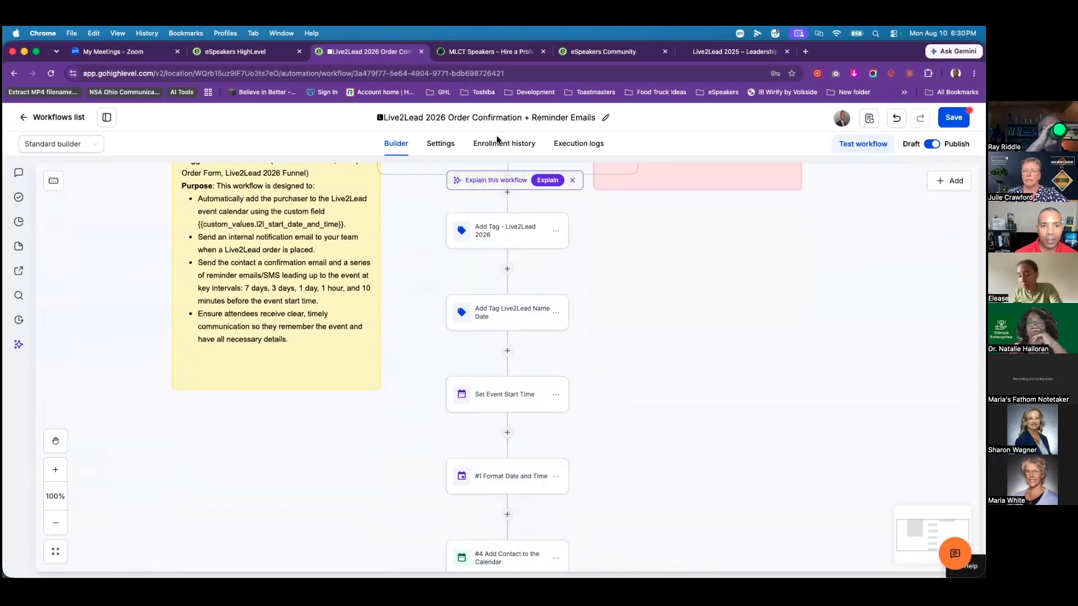
left_click(501, 239)
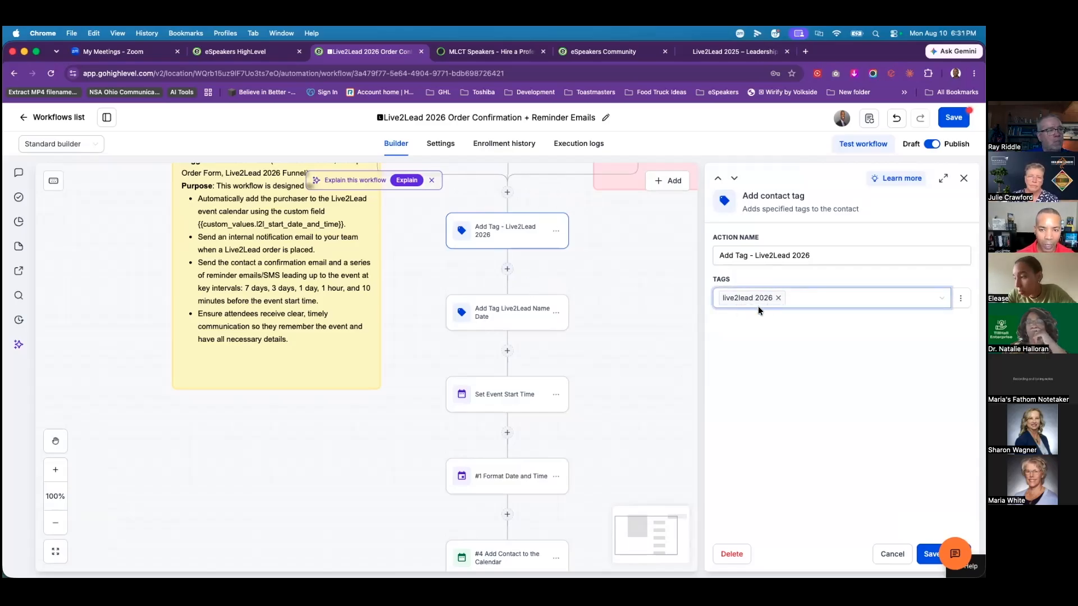
left_click(503, 323)
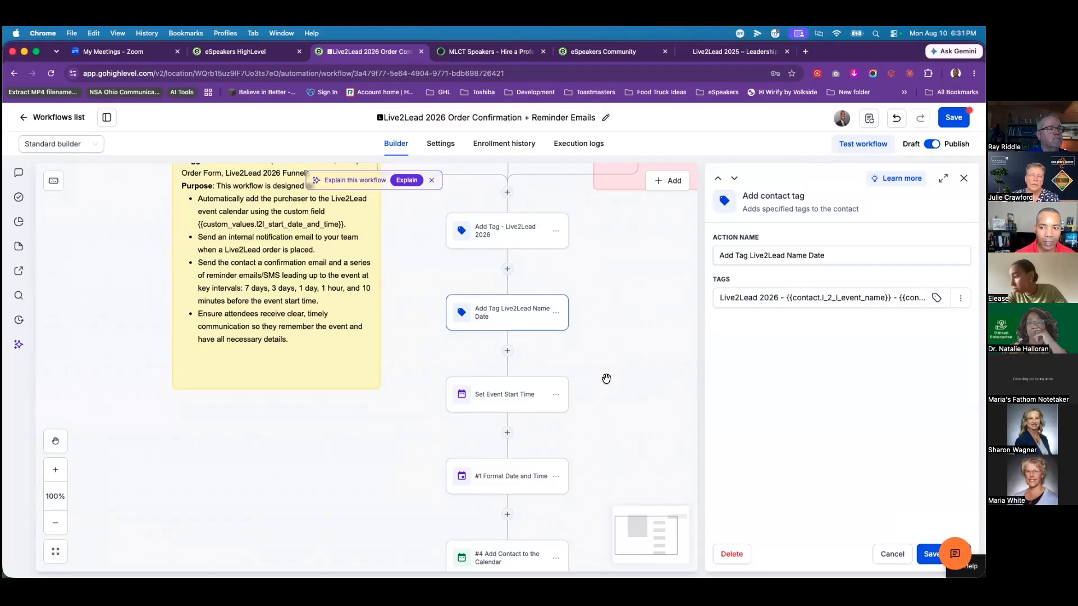
scroll(601, 384, "down", 1)
left_click(487, 382)
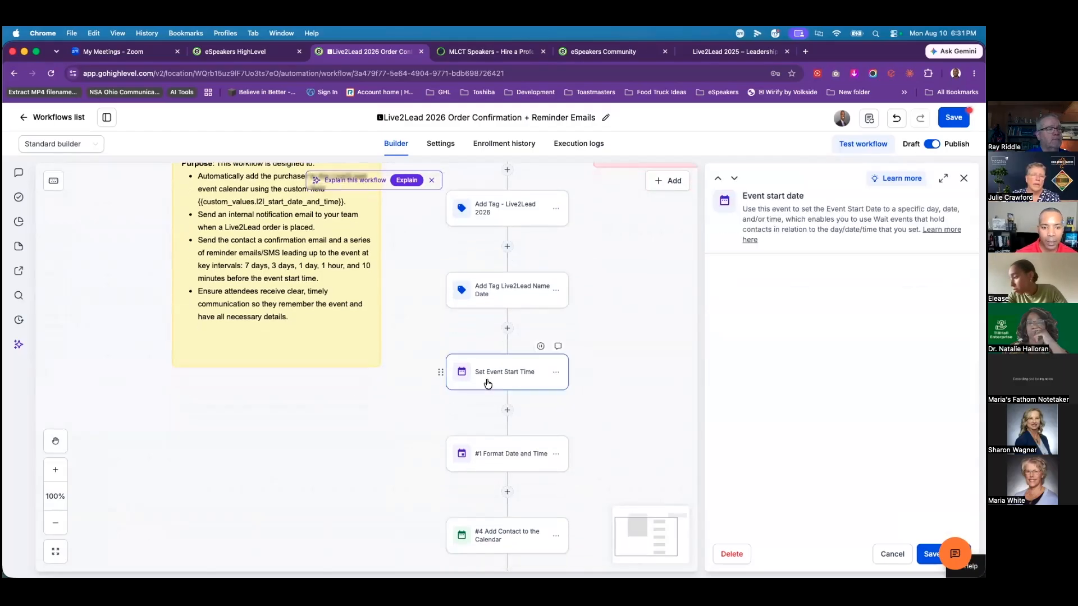
scroll(634, 340, "down", 1)
scroll(633, 340, "up", 1)
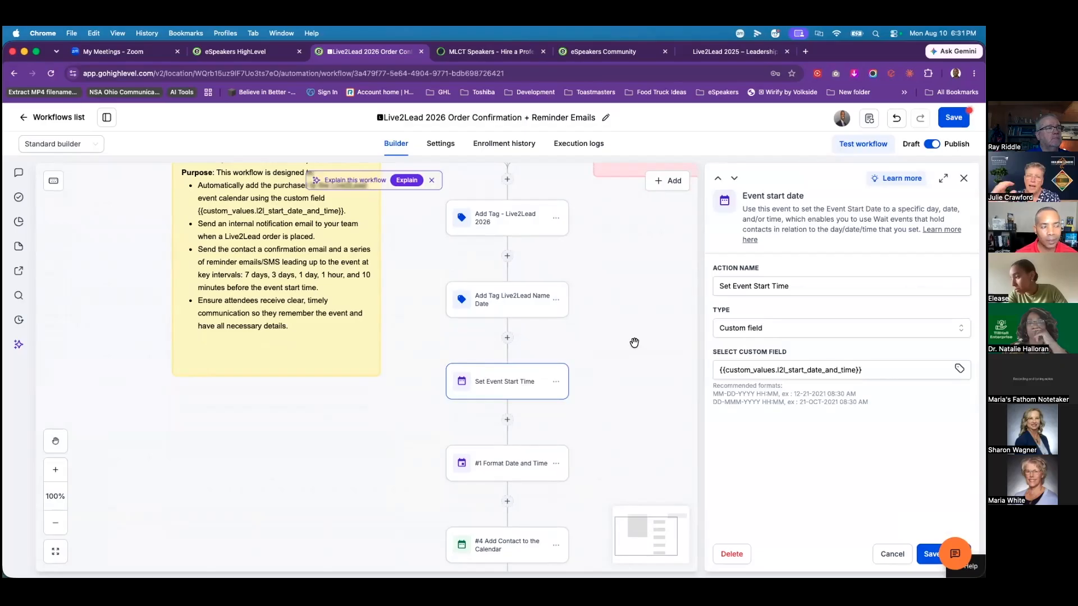
scroll(631, 339, "up", 5)
scroll(626, 338, "down", 1)
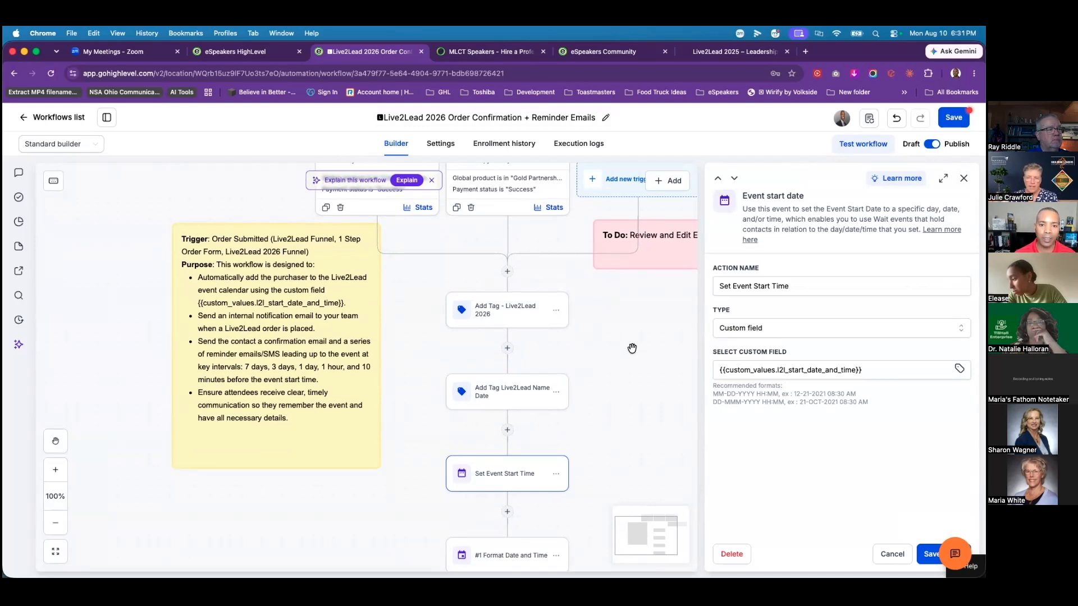
scroll(618, 351, "down", 1)
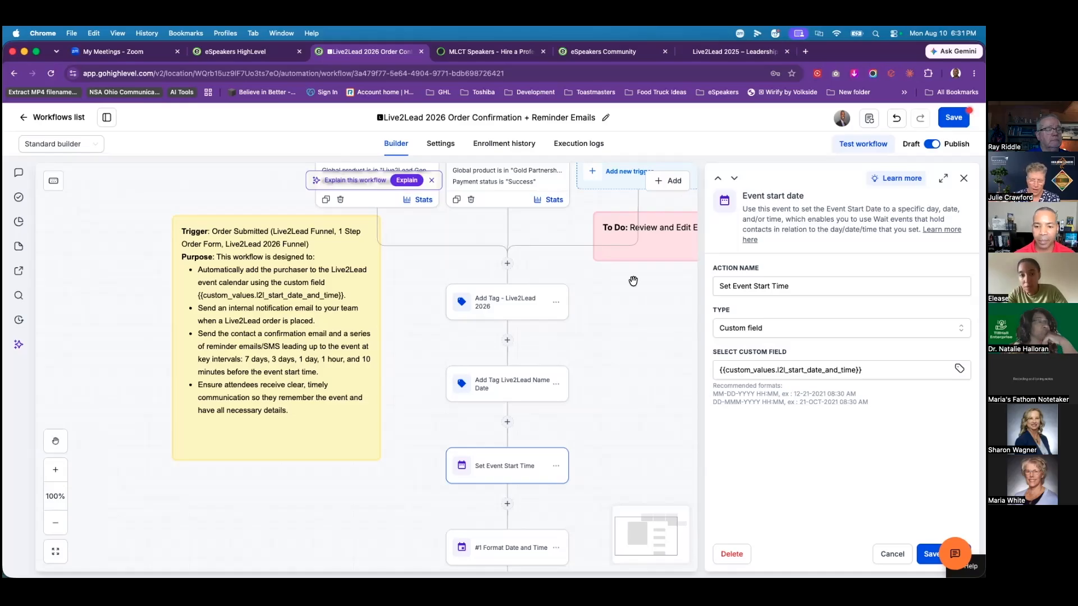
left_click(963, 178)
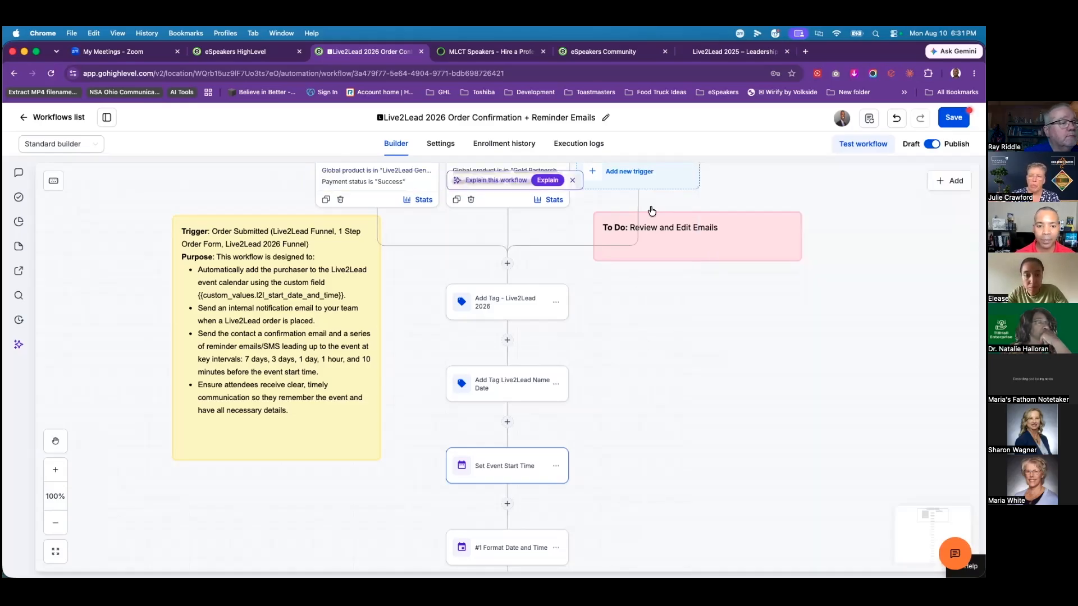
scroll(642, 442, "down", 1)
scroll(642, 442, "down", 3)
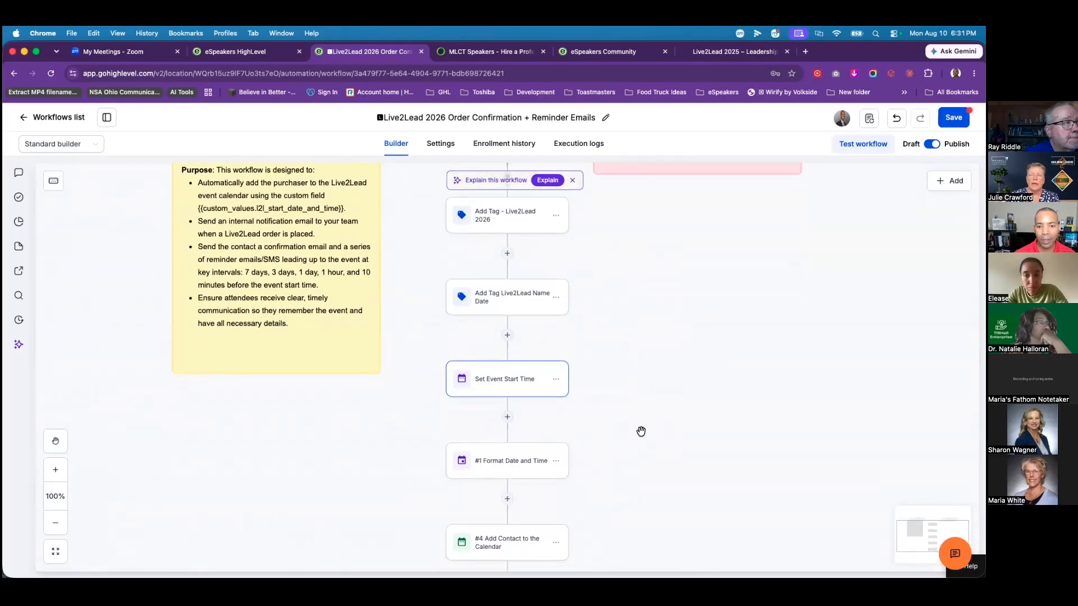
left_click(489, 379)
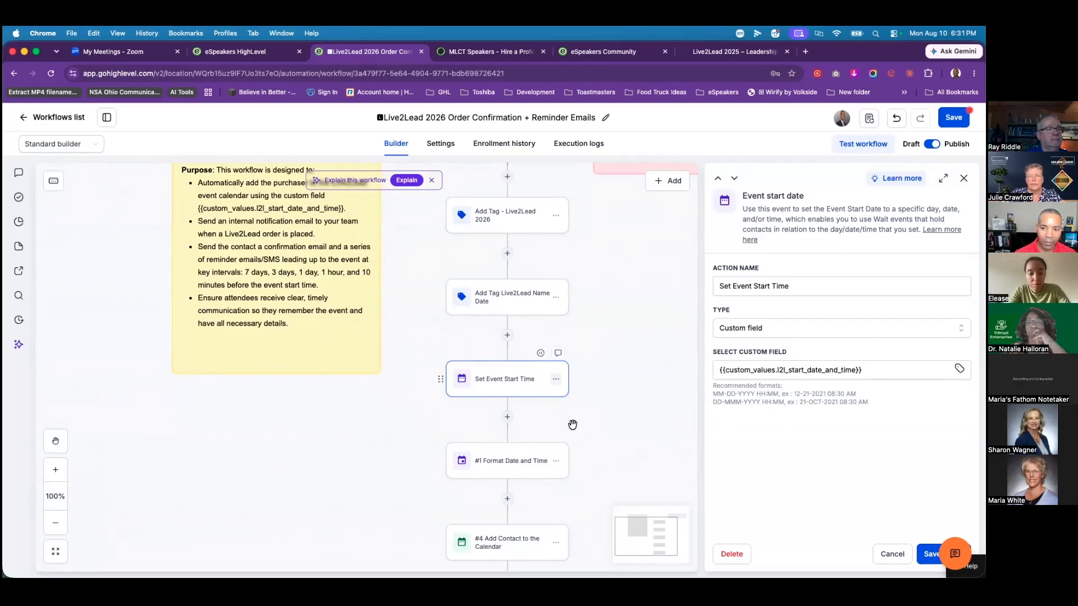
left_click(892, 554)
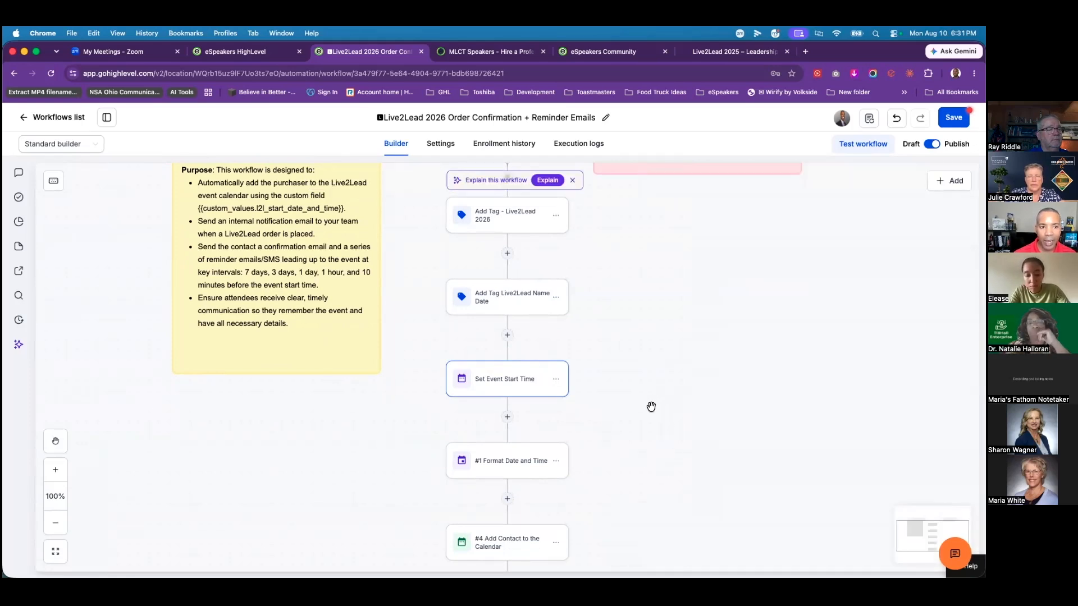
scroll(644, 405, "down", 5)
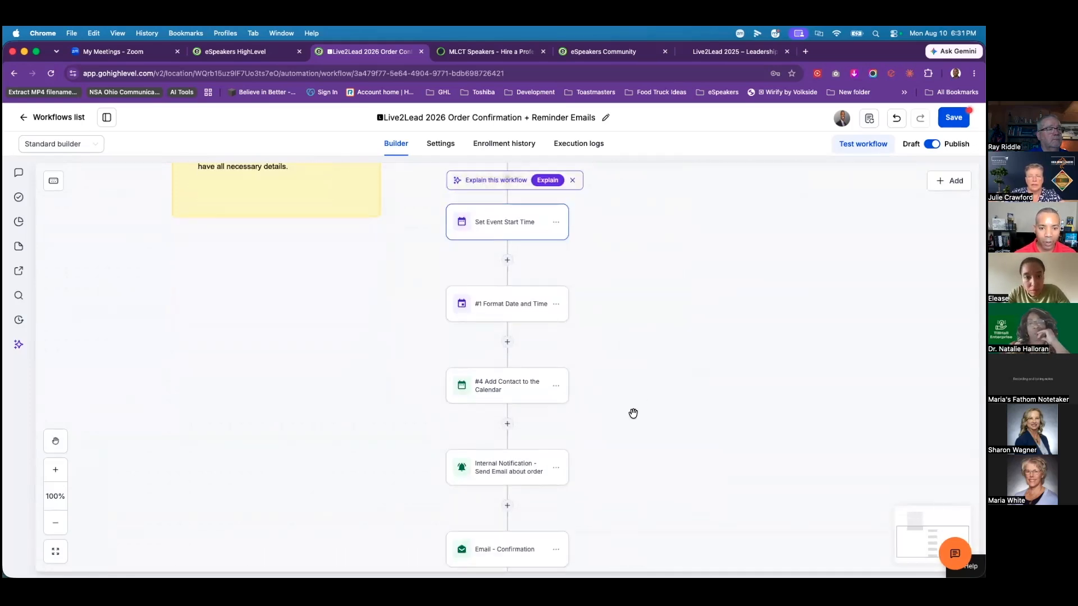
scroll(628, 421, "down", 3)
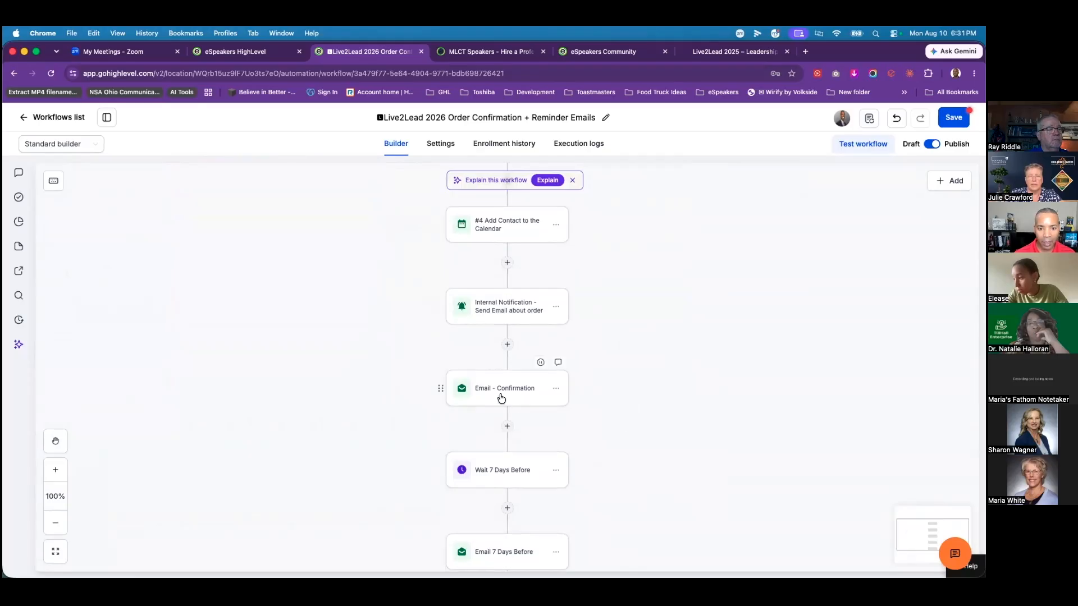
Step: Open the Email - Confirmation step and review its Live2Lead-Confirmation Email design text
left_click(501, 397)
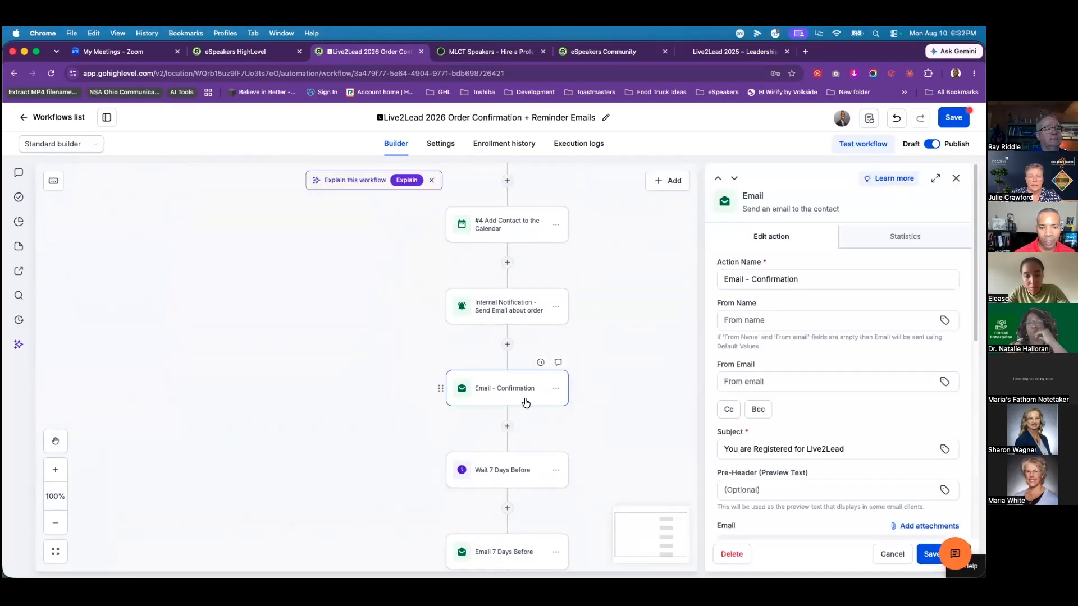
scroll(812, 402, "down", 8)
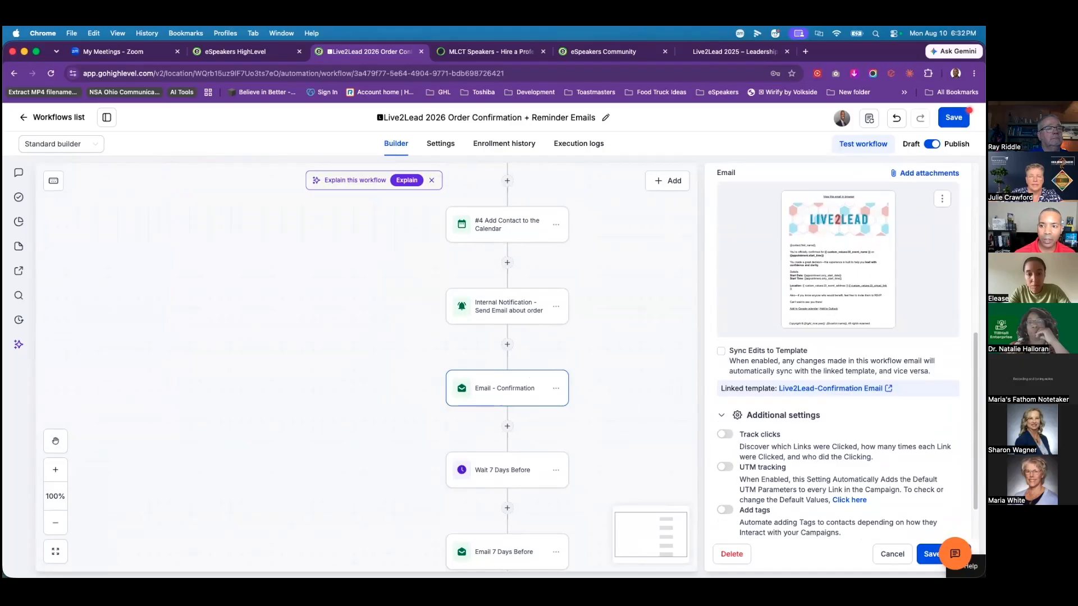
left_click(942, 198)
left_click(944, 221)
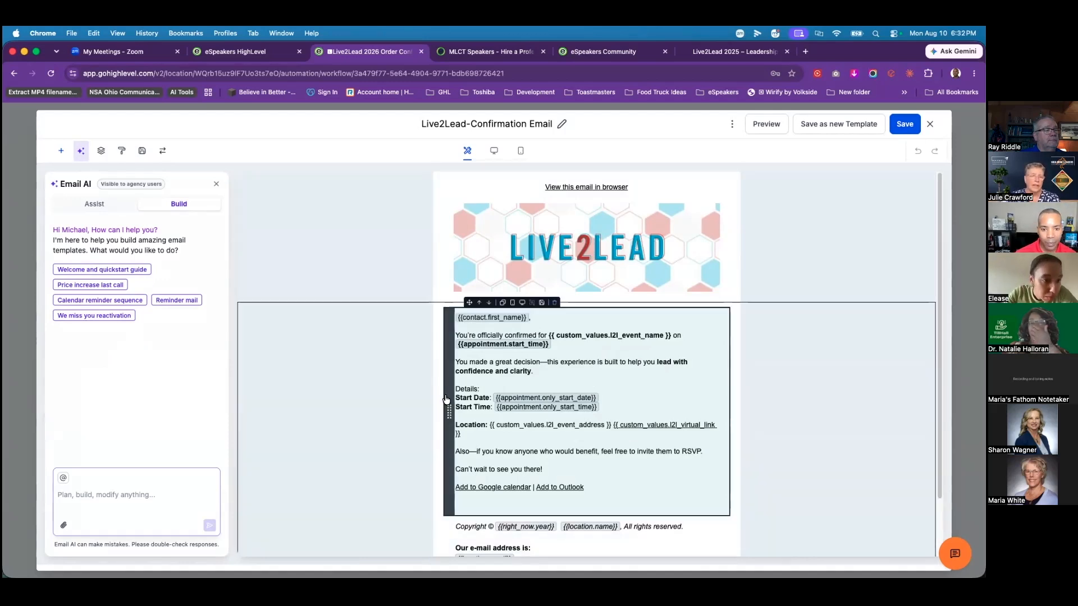
left_click(566, 371)
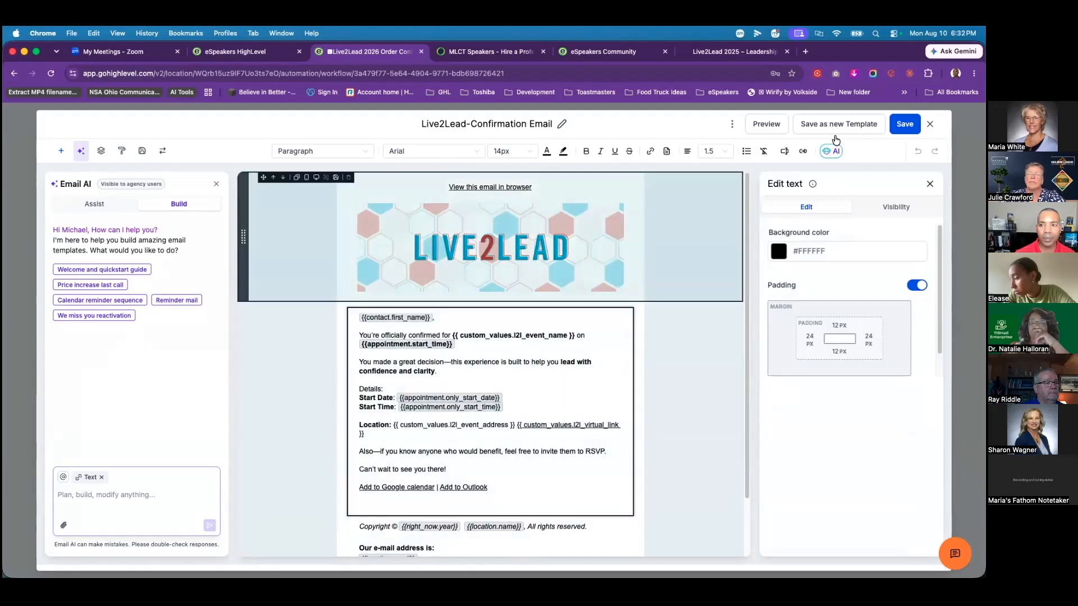
left_click(437, 371)
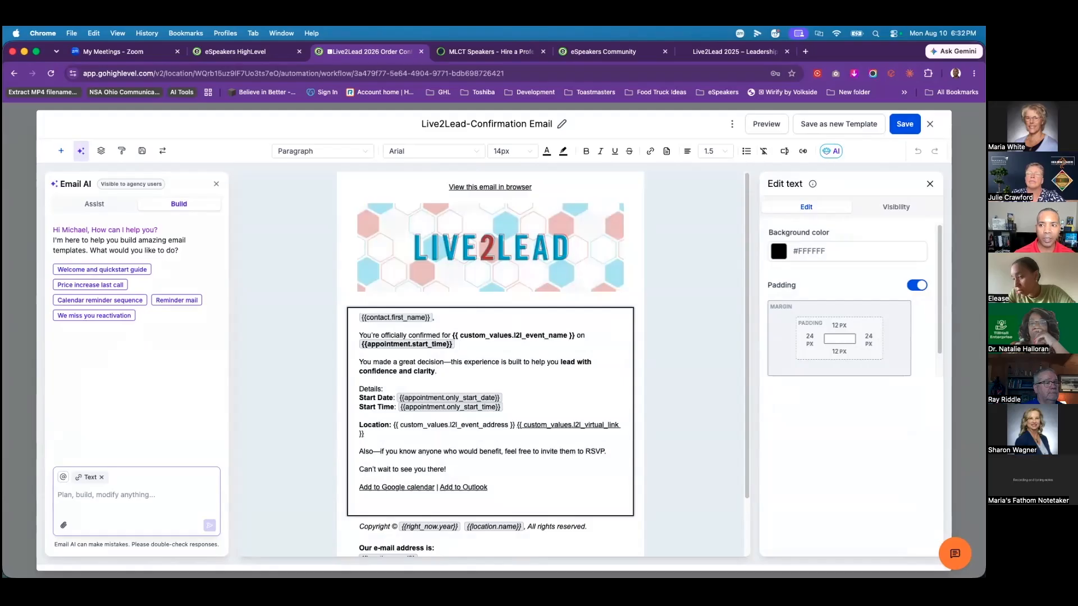
left_click(930, 124)
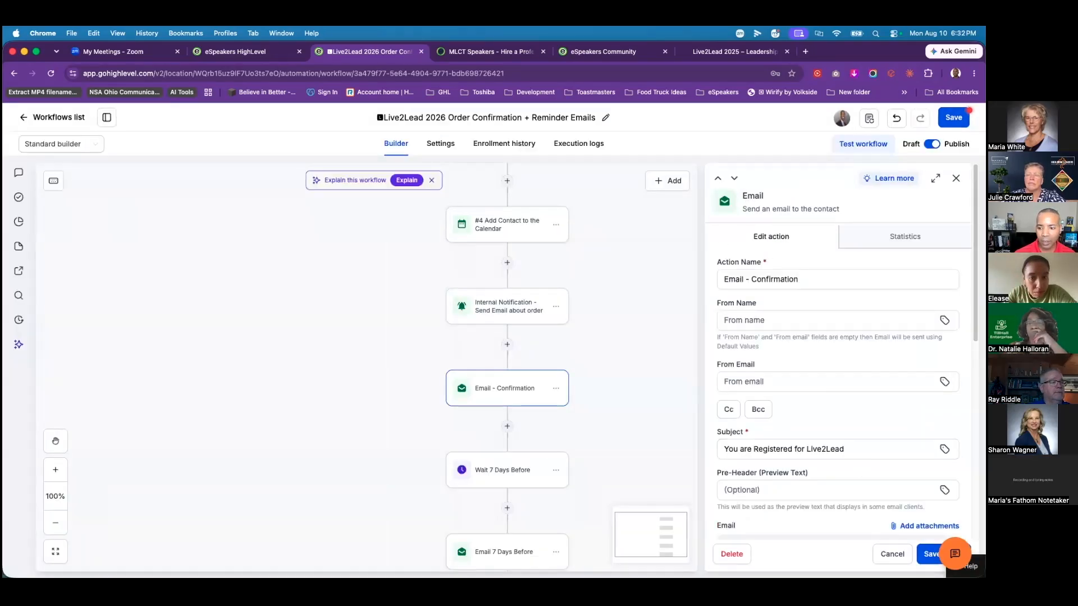
Step: Close the Email - Confirmation settings and open the Internal Notification step's settings
left_click(930, 554)
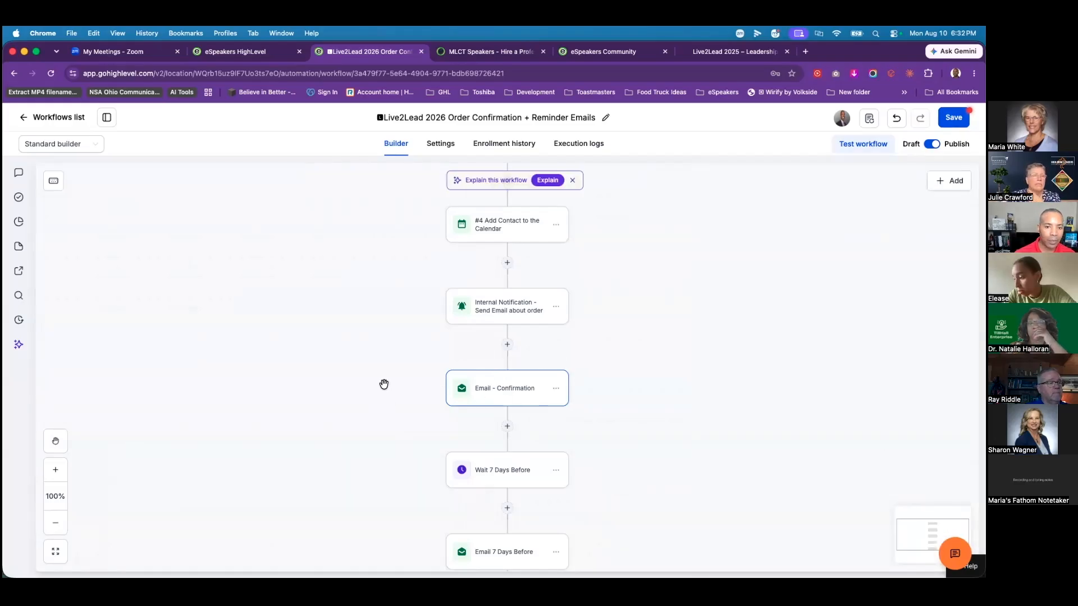
left_click(501, 312)
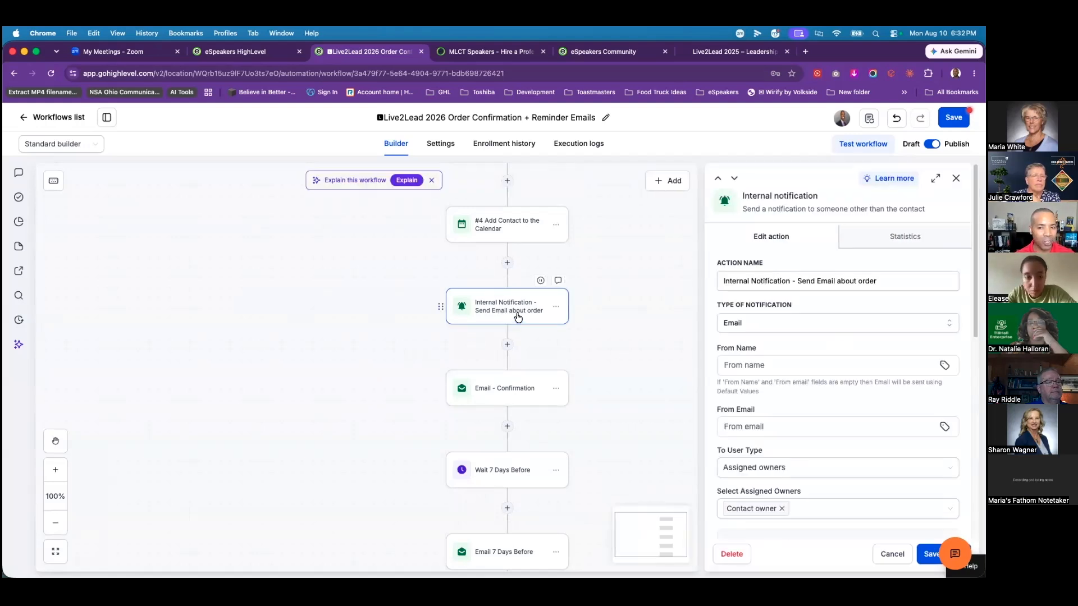
scroll(826, 399, "down", 3)
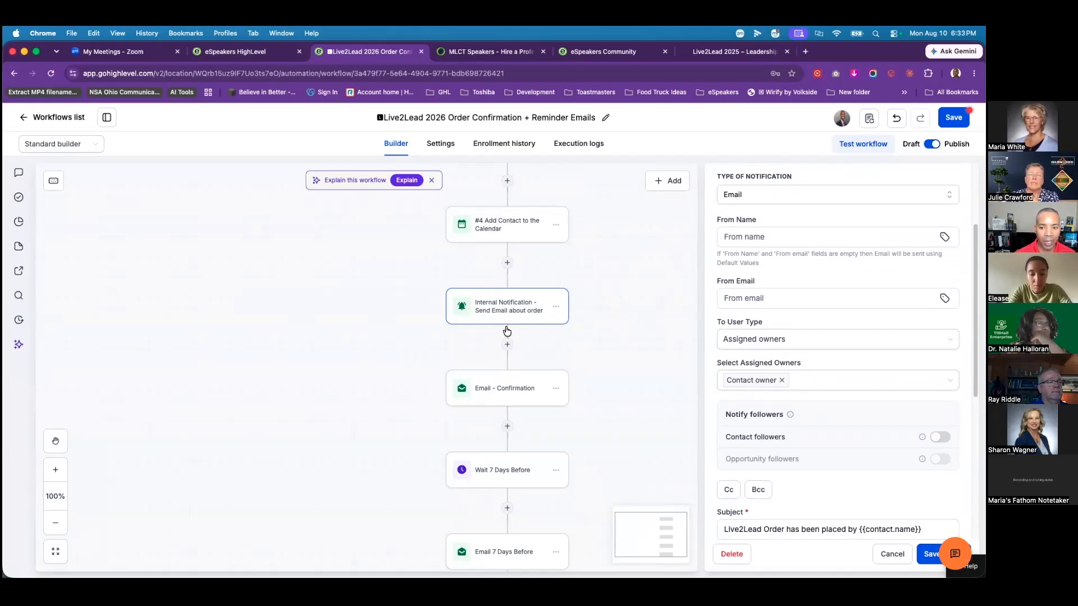
left_click(738, 304)
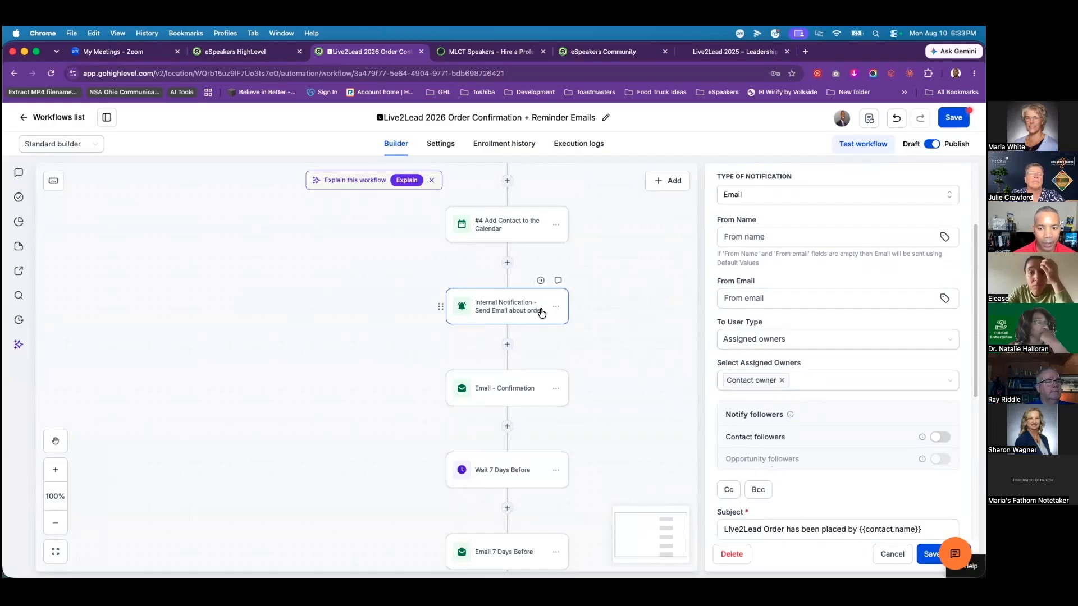
scroll(843, 335, "down", 5)
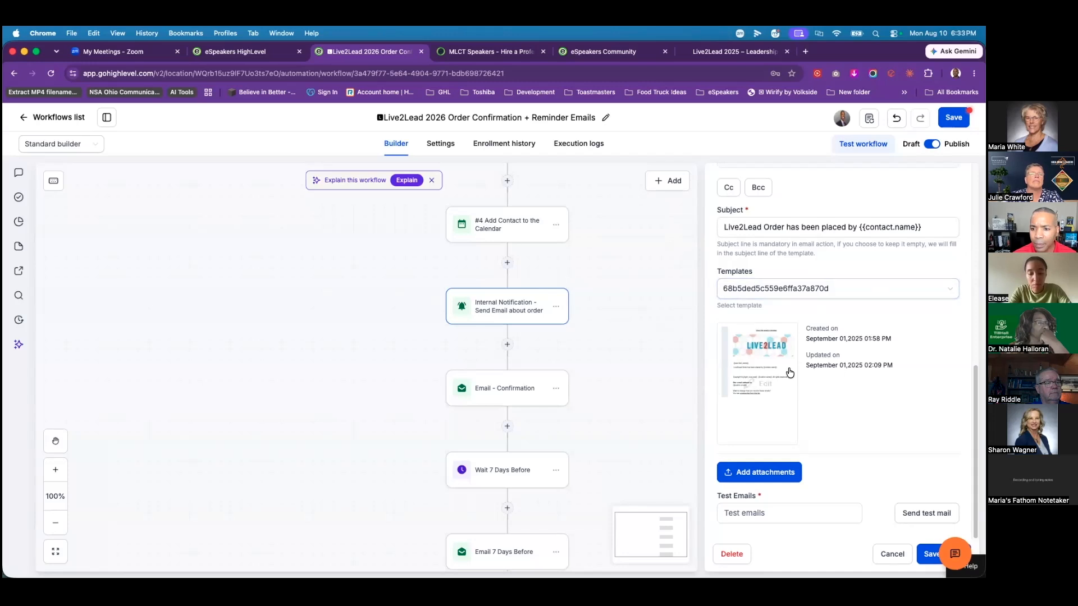
Step: Check the notification's template list and linked template, which returns a 404, then close the settings
left_click(838, 289)
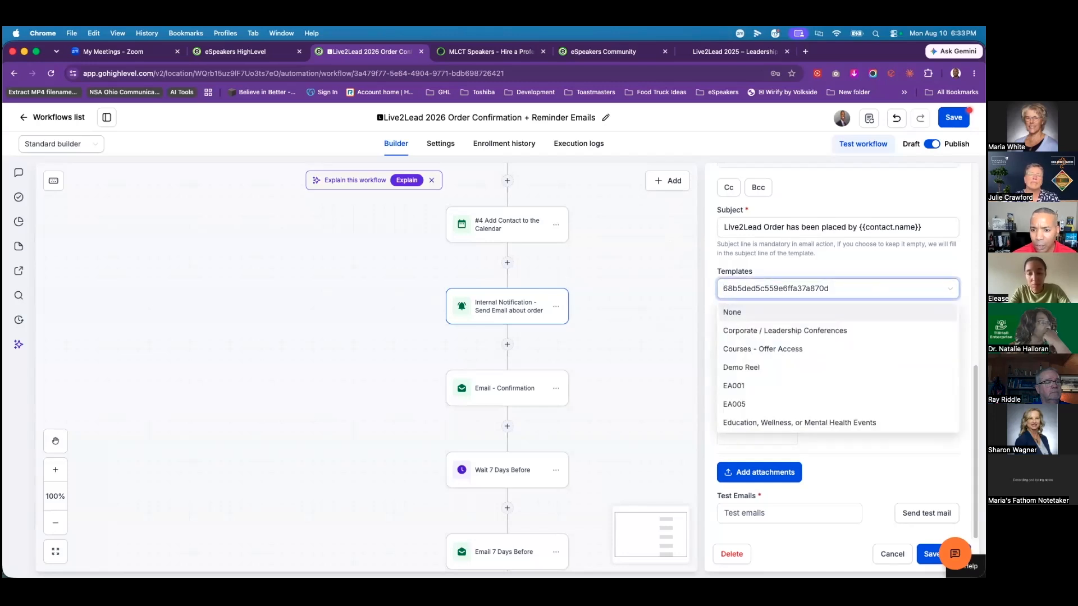
left_click(693, 296)
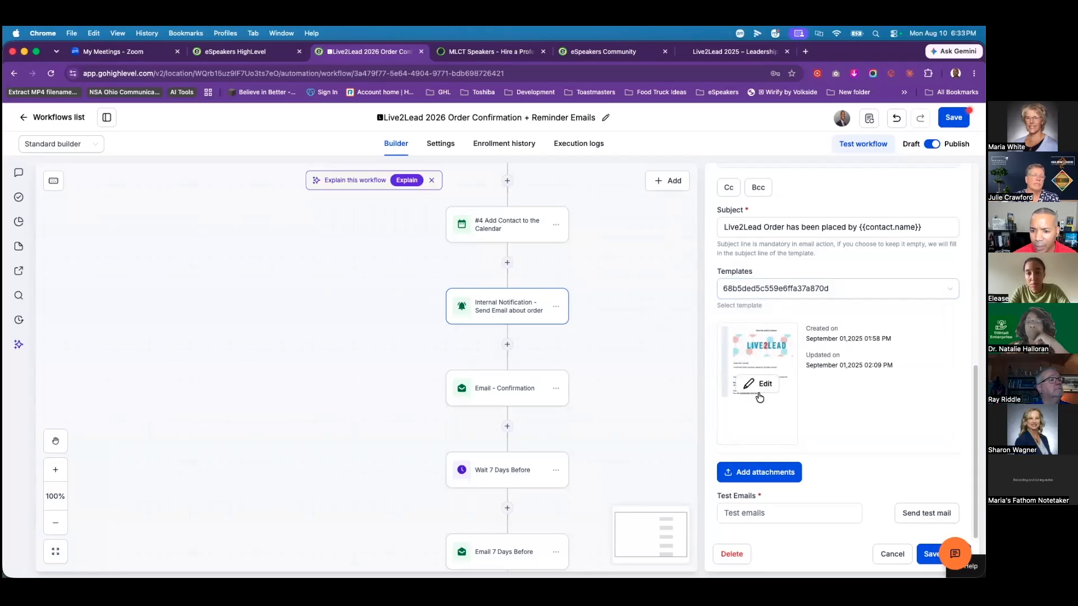
left_click(758, 391)
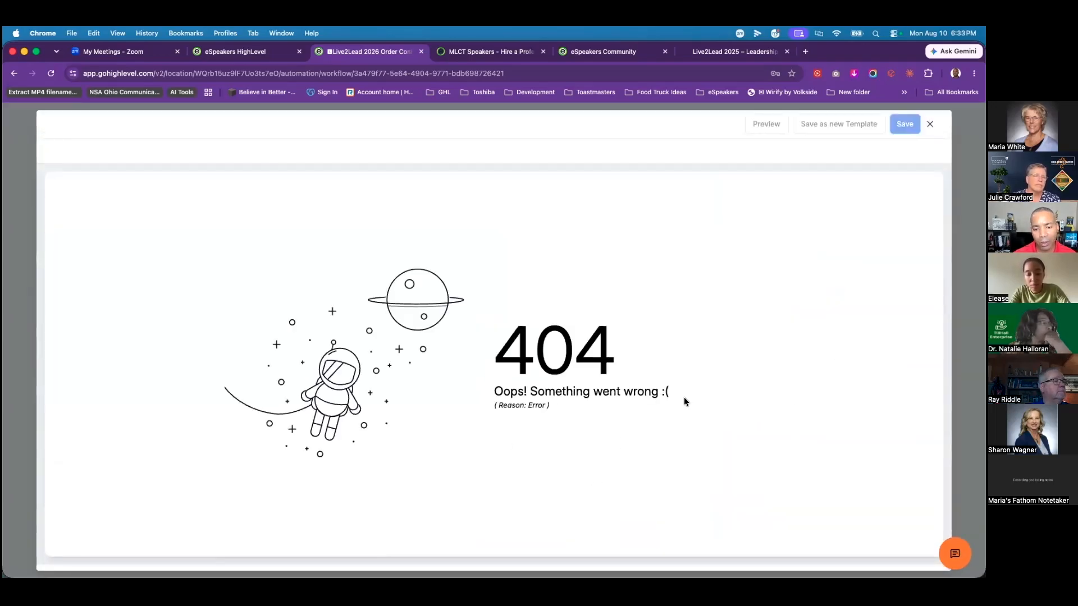
left_click(929, 124)
scroll(833, 383, "down", 6)
scroll(832, 379, "down", 2)
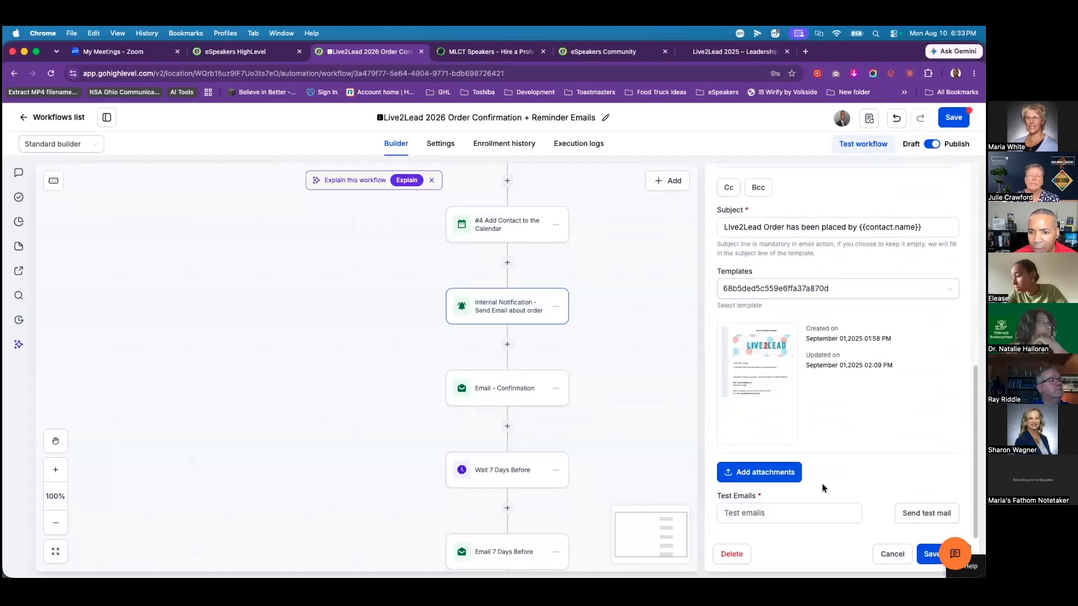
left_click(889, 553)
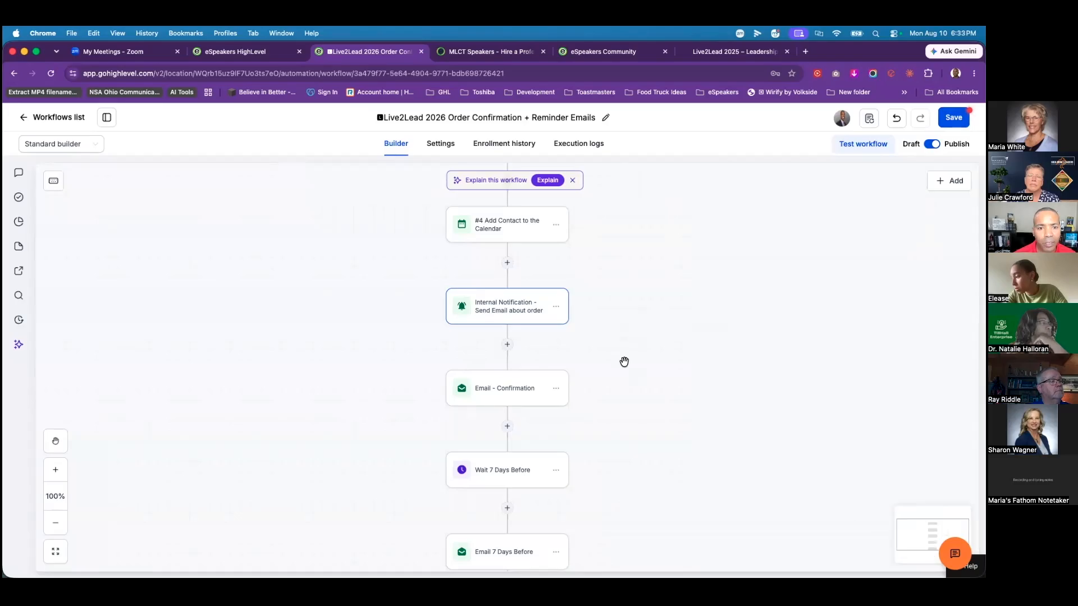
scroll(624, 361, "down", 2)
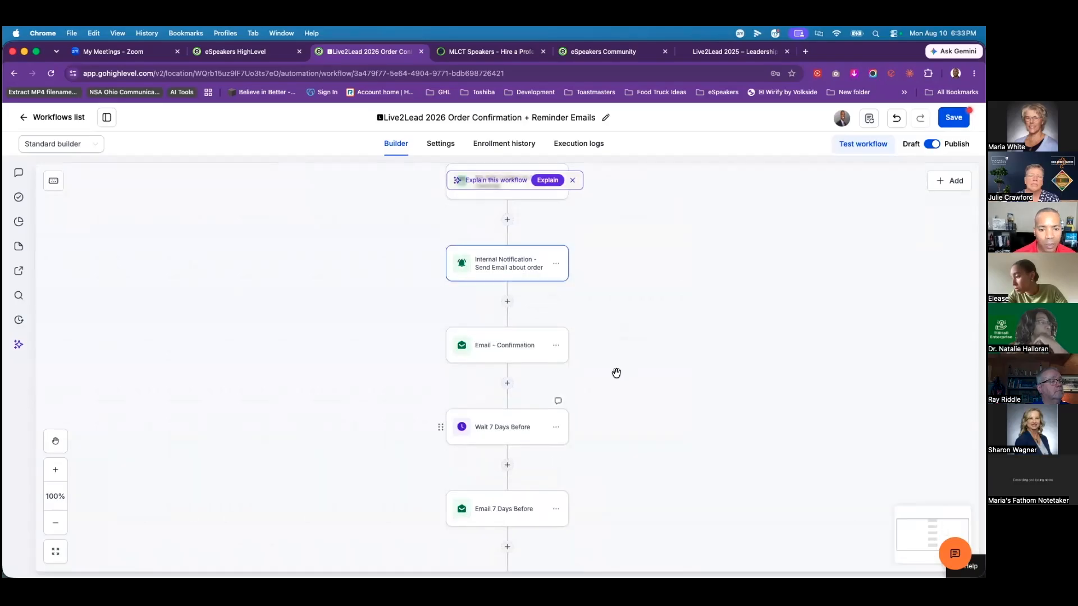
Step: Preview the Email 7 Days Before reminder's design through Edit design, then close it
left_click(501, 506)
scroll(880, 384, "down", 5)
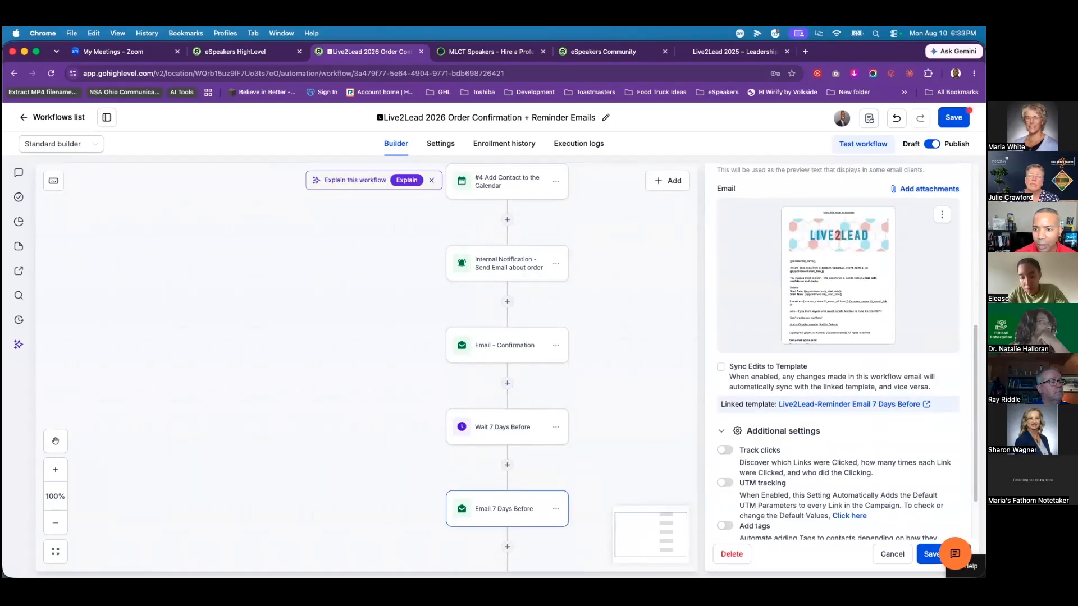
left_click(942, 214)
left_click(945, 235)
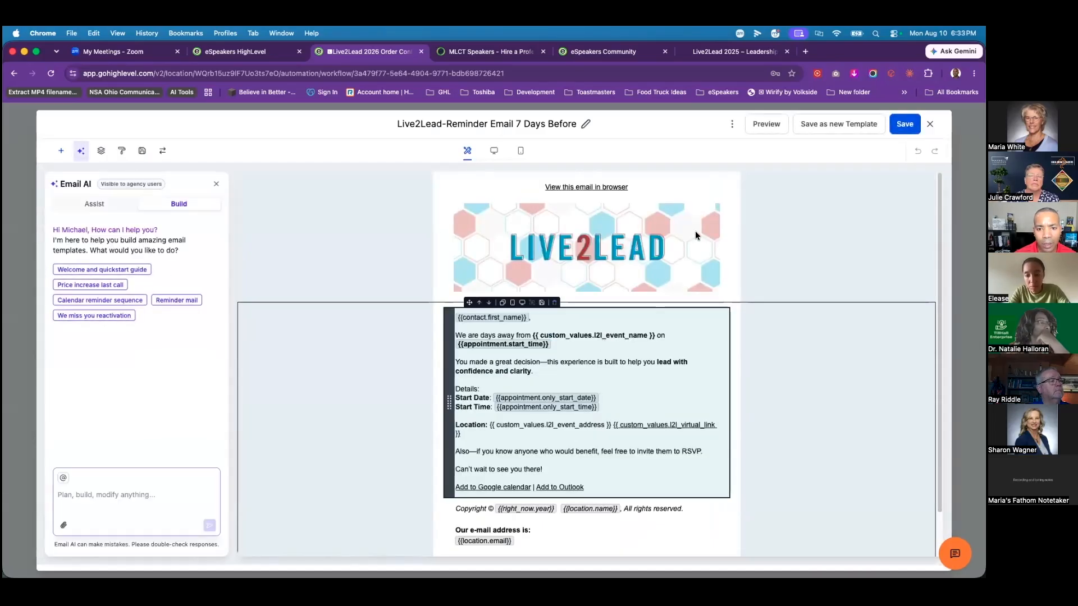
key("Escape")
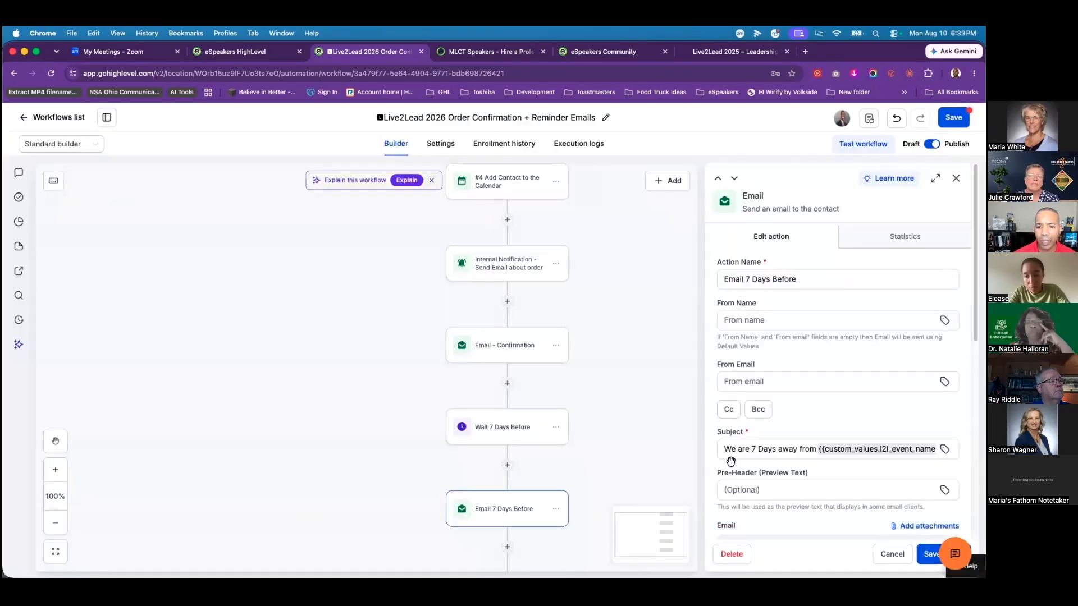
scroll(803, 440, "down", 4)
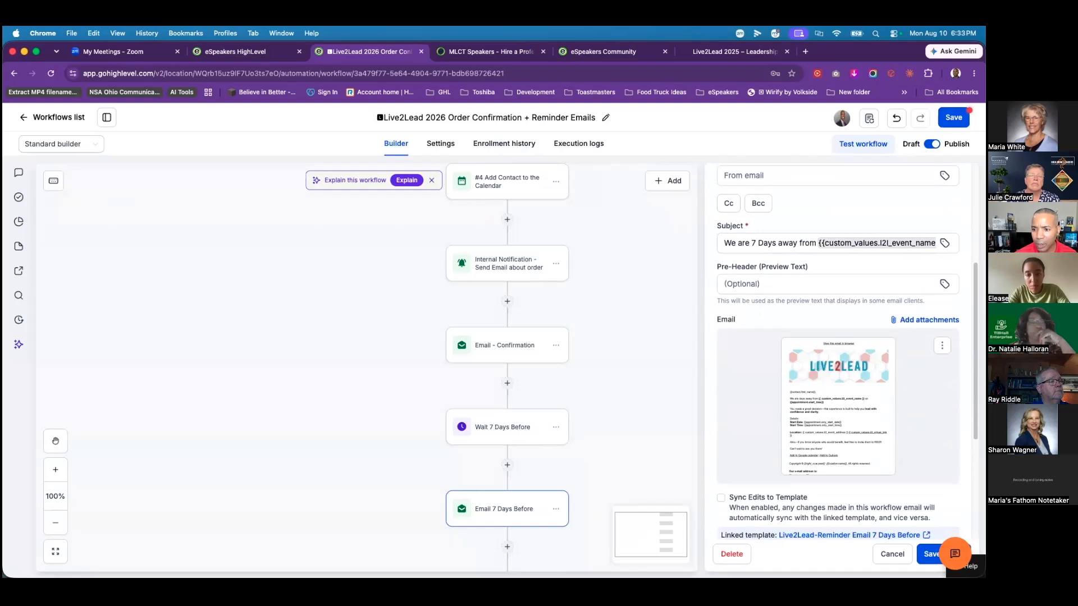
Step: Reopen the Internal Notification settings and try editing its template, which returns another 404
left_click(508, 268)
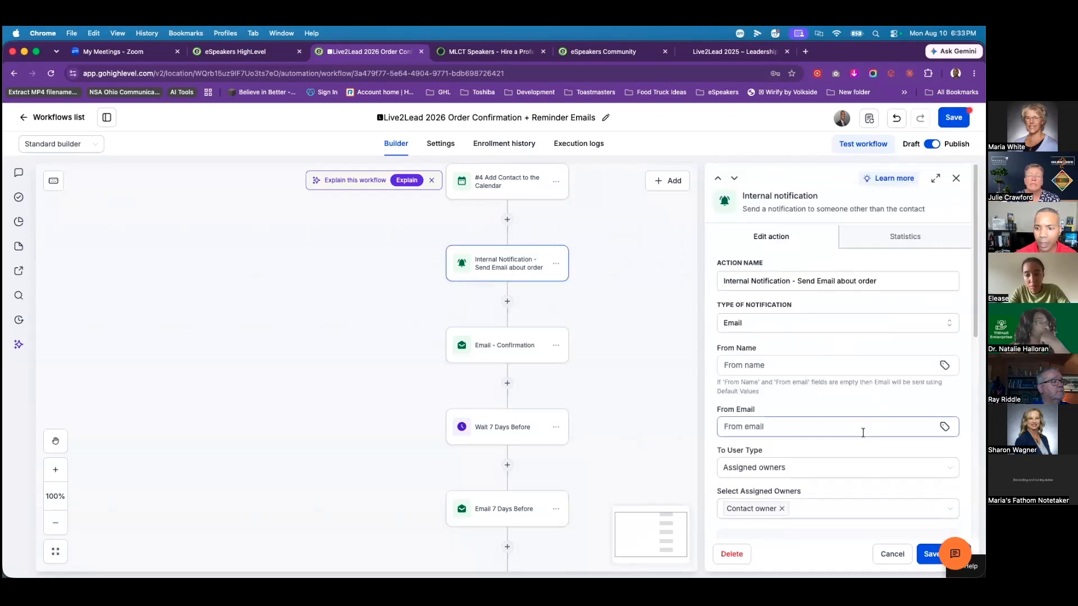
scroll(859, 429, "down", 5)
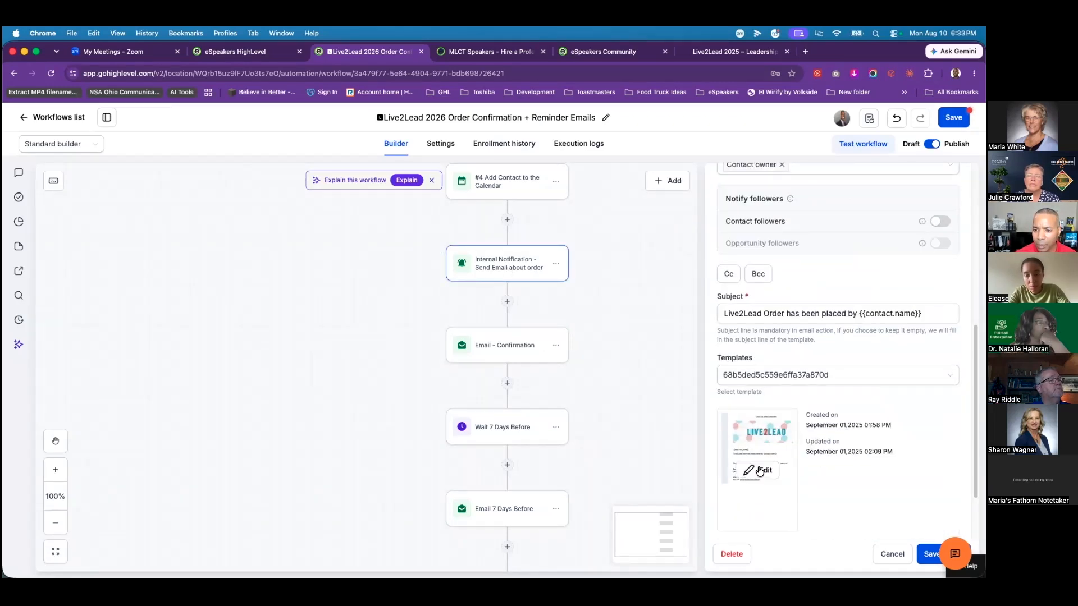
left_click(761, 470)
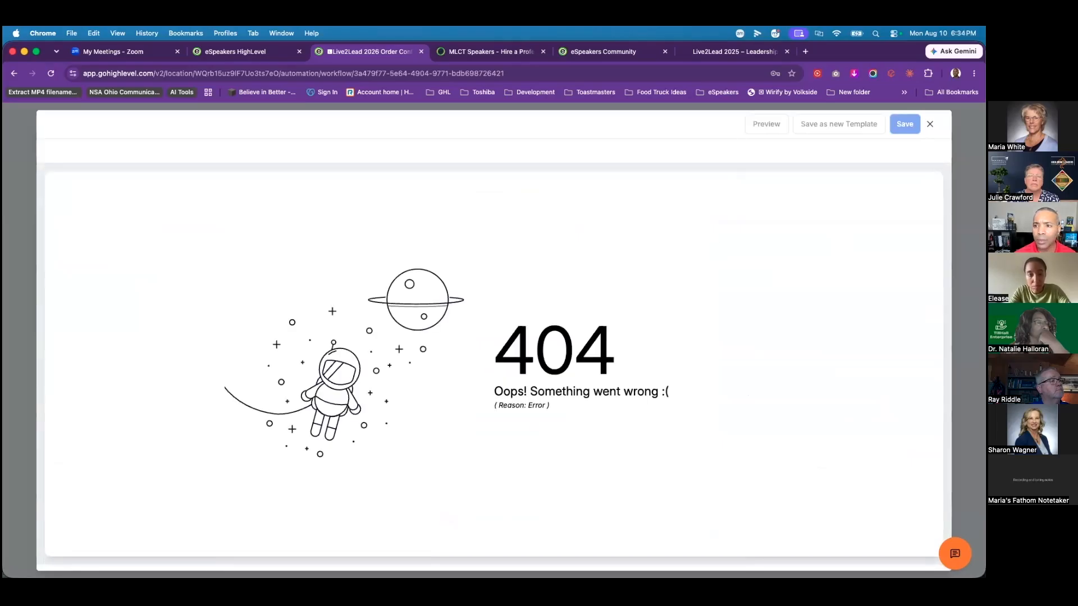
left_click(929, 123)
scroll(814, 422, "down", 6)
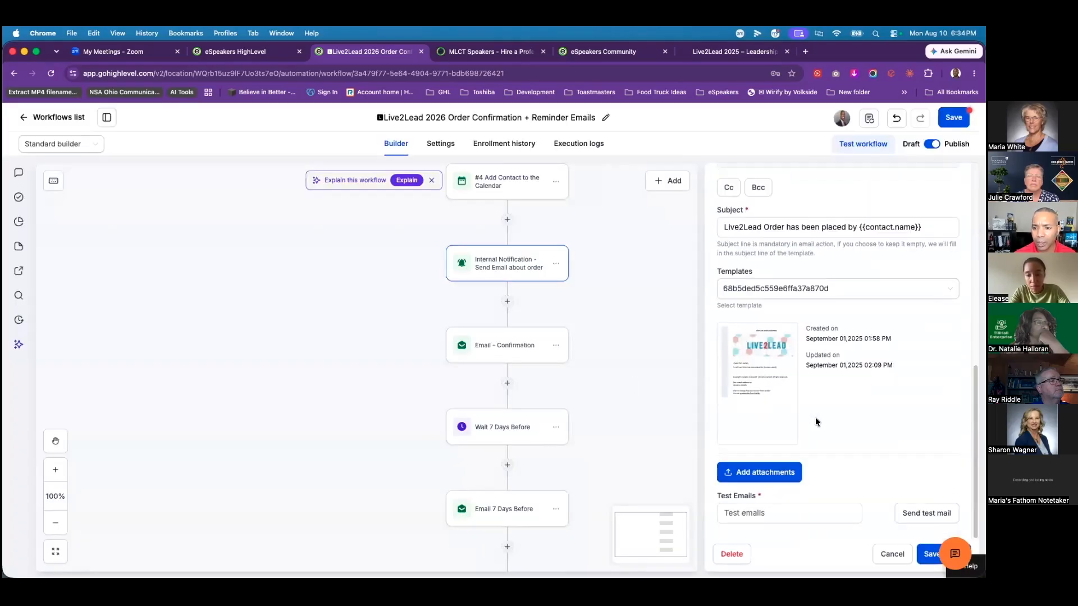
Step: Pick the Live2Lead template for the Internal Notification and open its email design editor
scroll(858, 422, "up", 1)
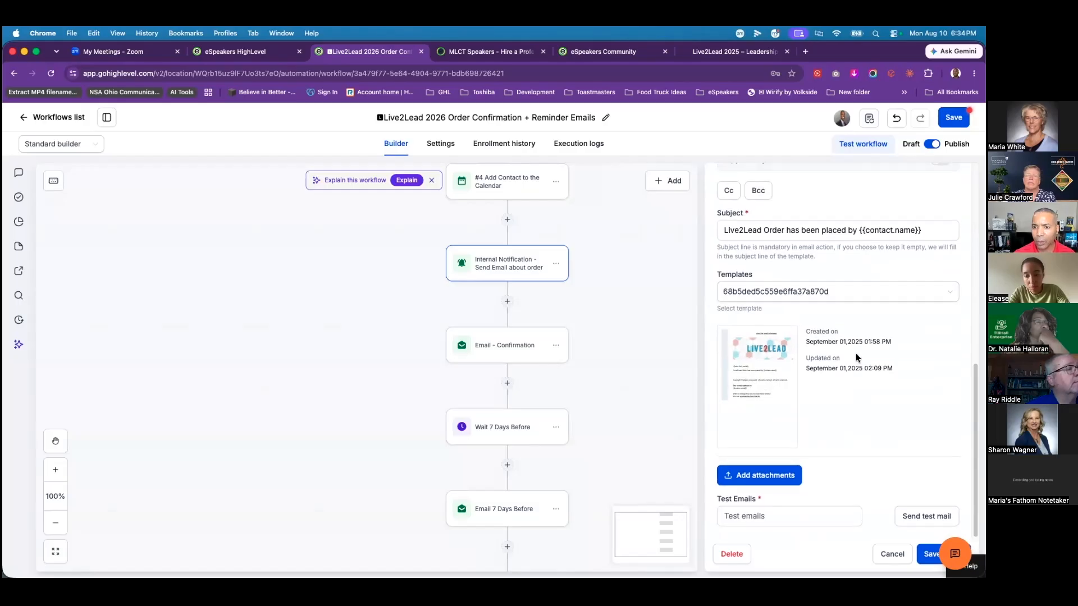
left_click(814, 333)
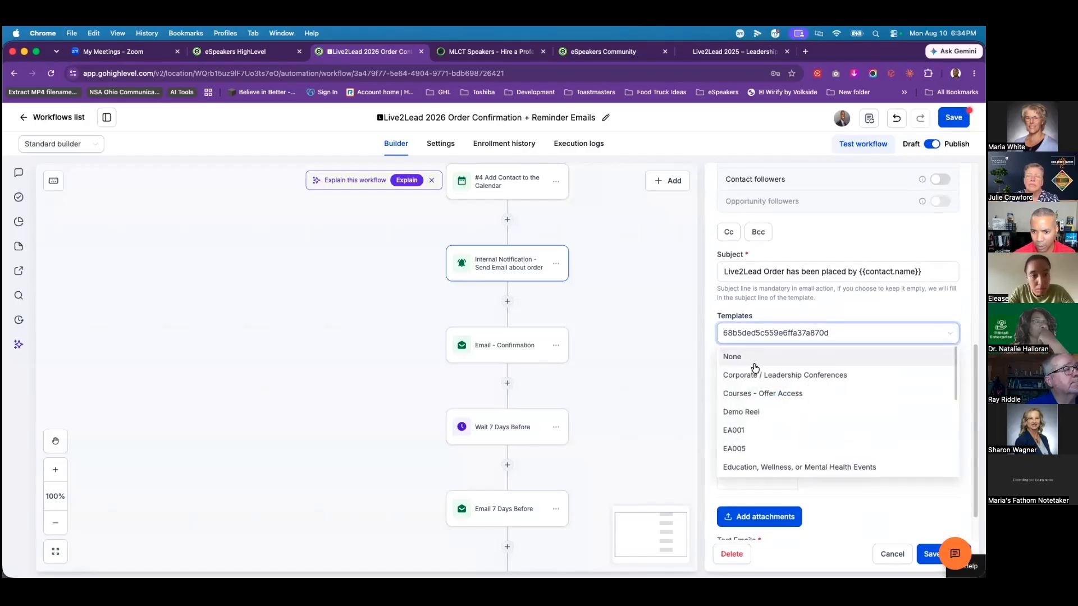
scroll(876, 402, "down", 3)
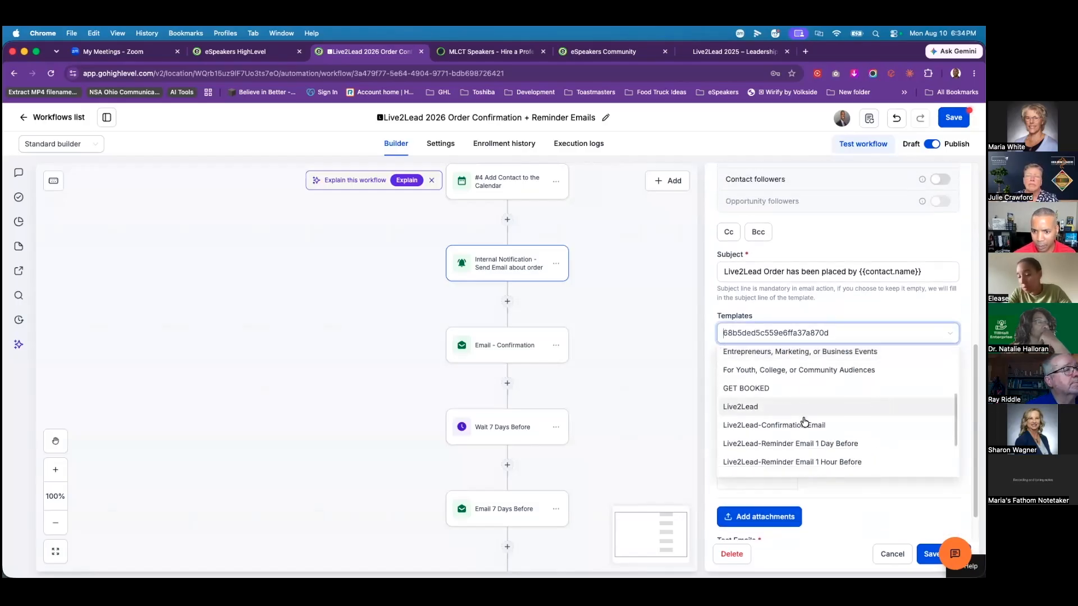
scroll(840, 431, "down", 1)
scroll(826, 415, "down", 4)
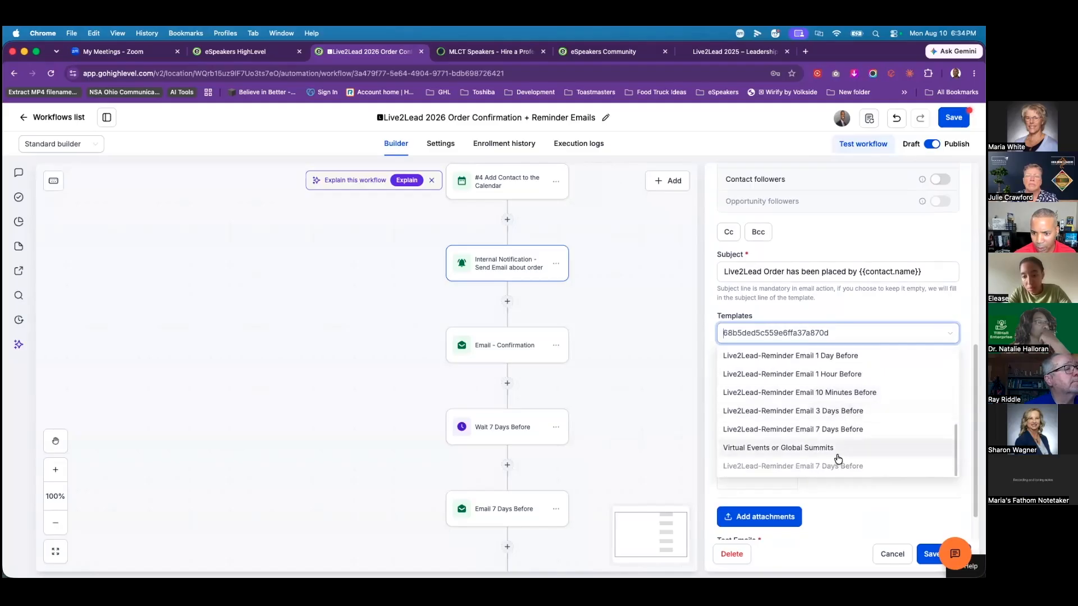
scroll(786, 443, "up", 3)
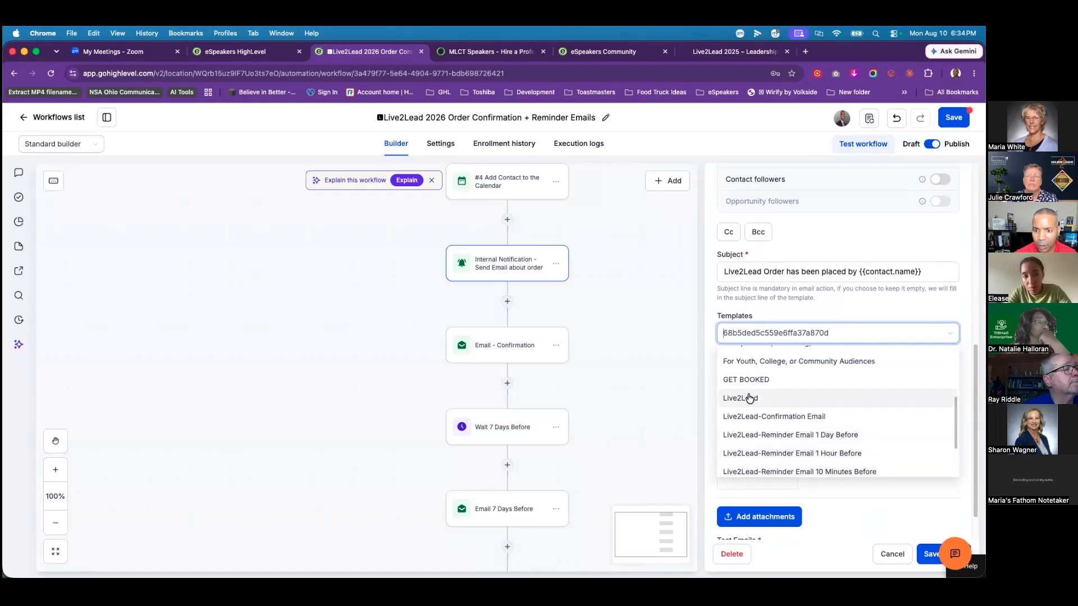
left_click(751, 397)
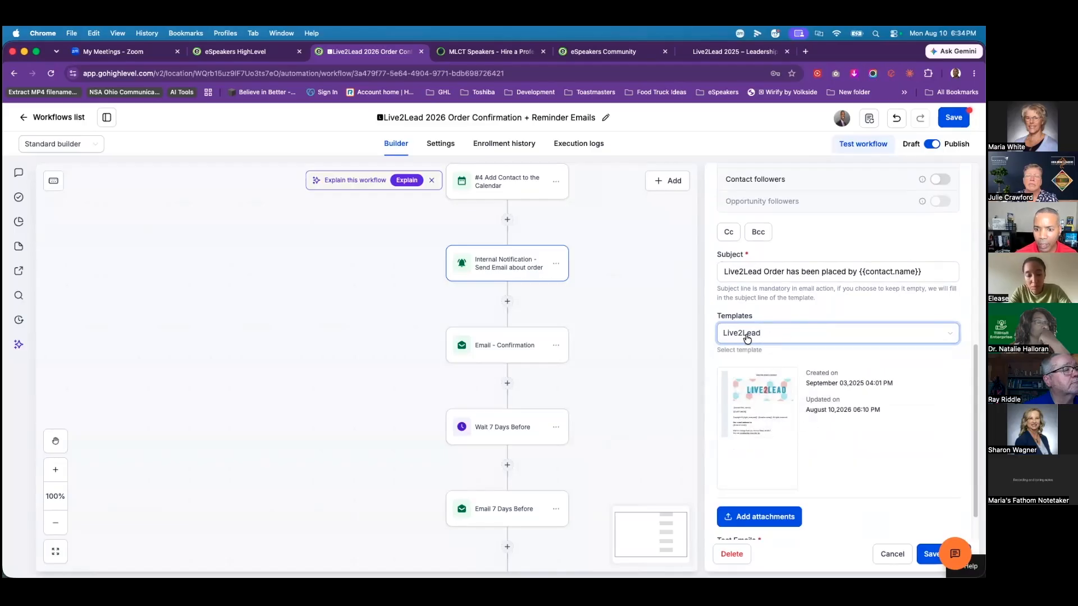
left_click(762, 429)
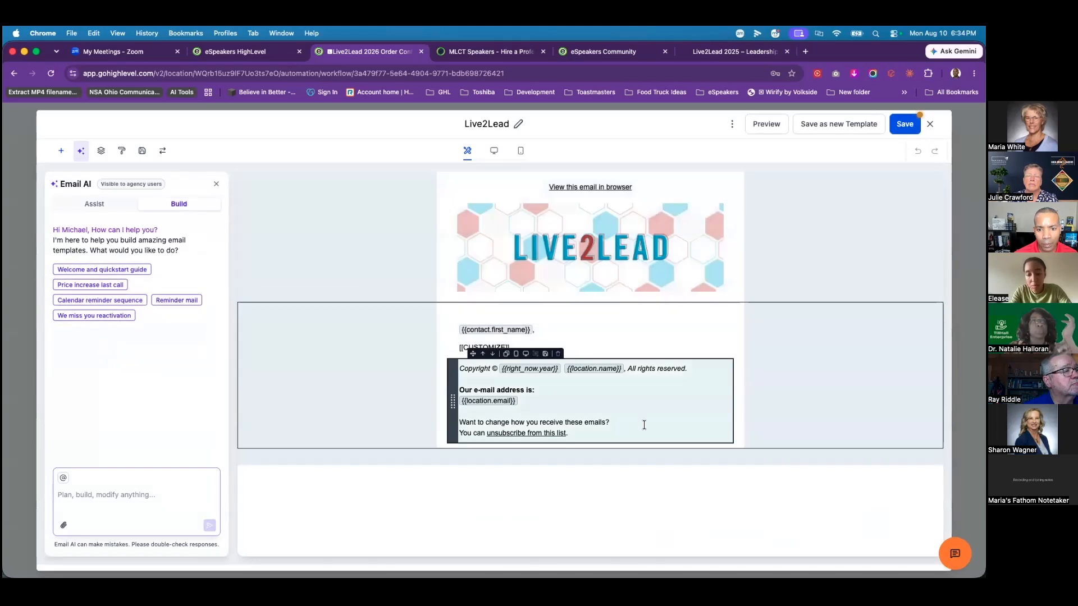
Step: Select the [[CUSTOMIZE]] placeholder text in the Live2Lead template body to inspect it
left_click(519, 348)
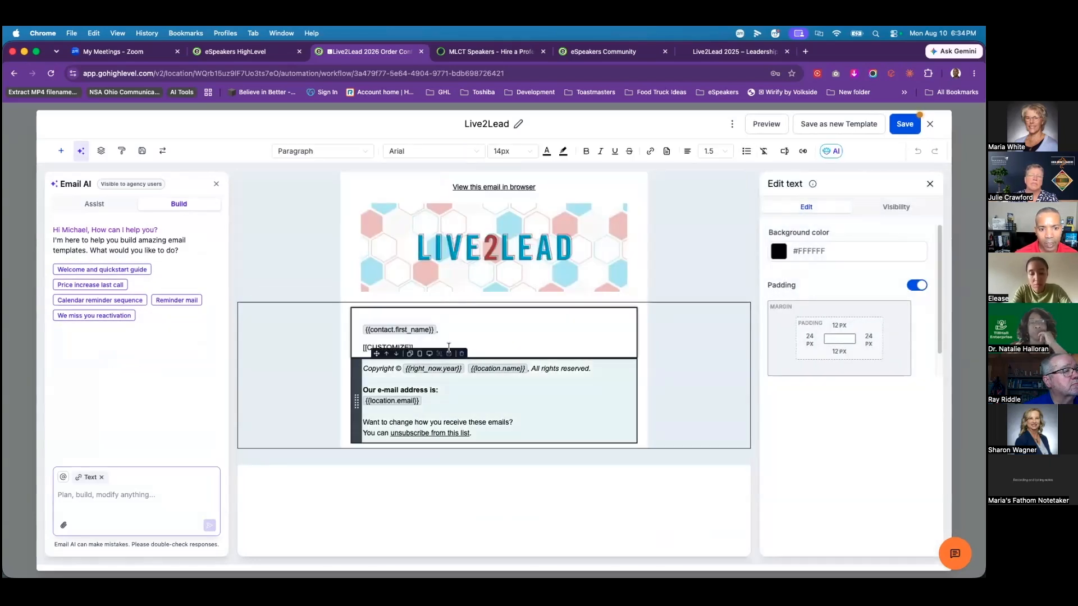
left_click_drag(416, 348, 362, 349)
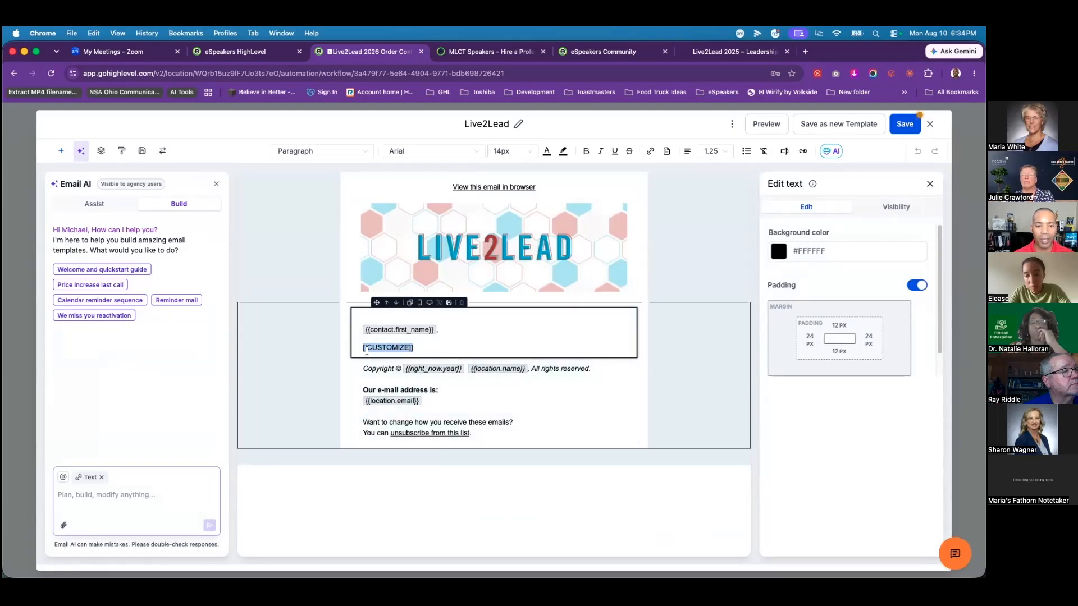
left_click(433, 346)
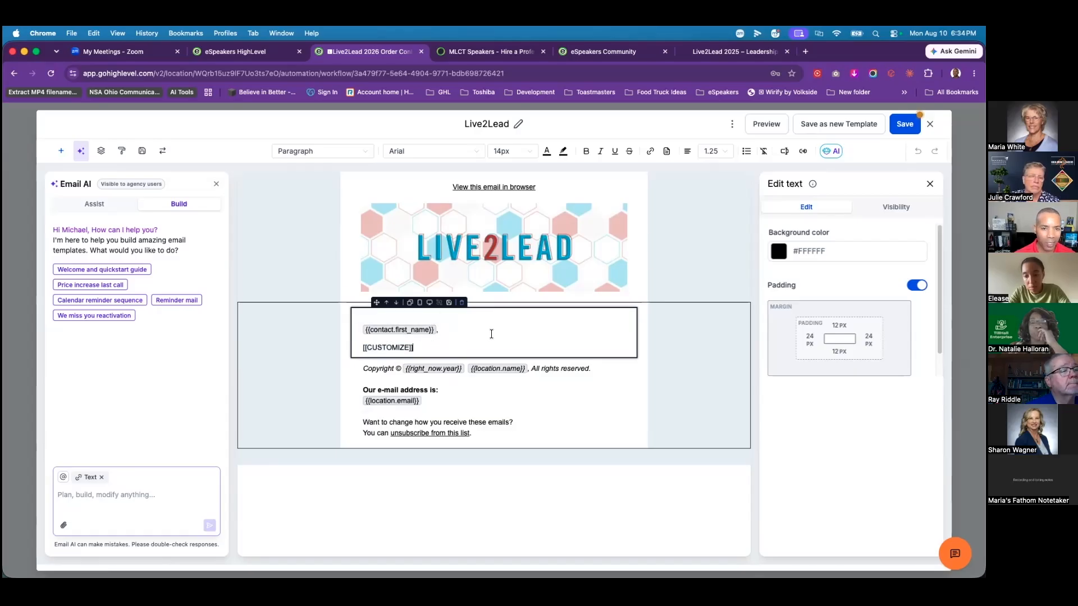
Step: Close the Live2Lead template editor and reopen the Internal Notification settings
left_click(930, 124)
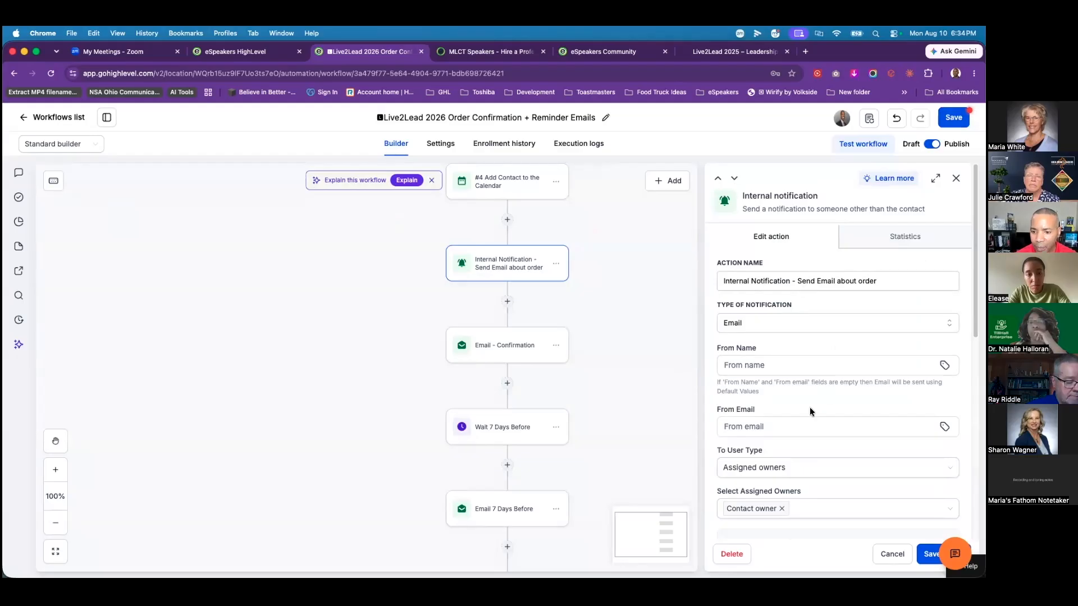
scroll(821, 386, "down", 6)
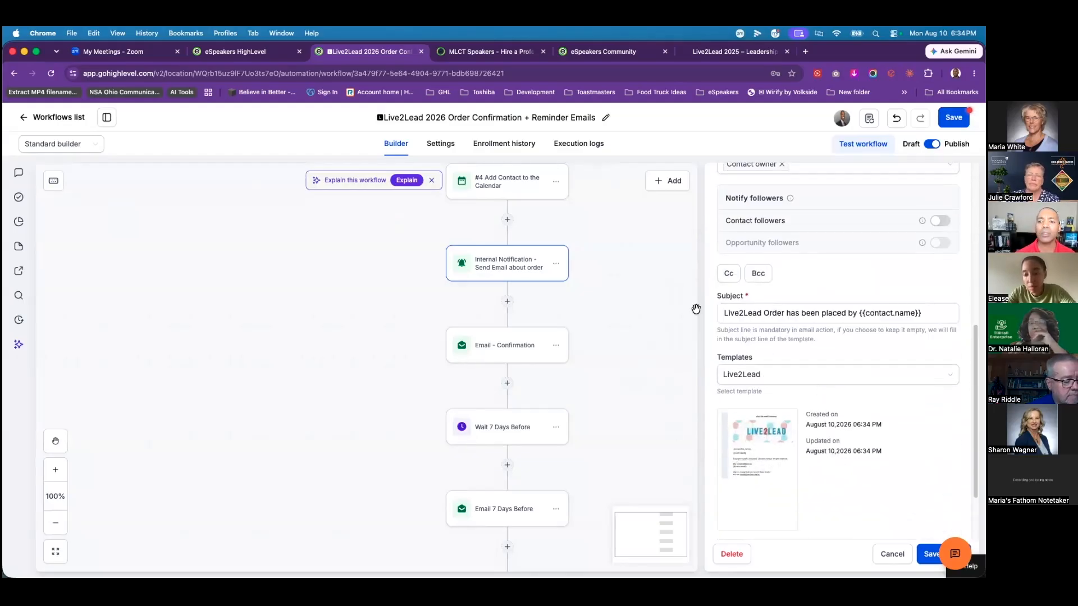
left_click(693, 416)
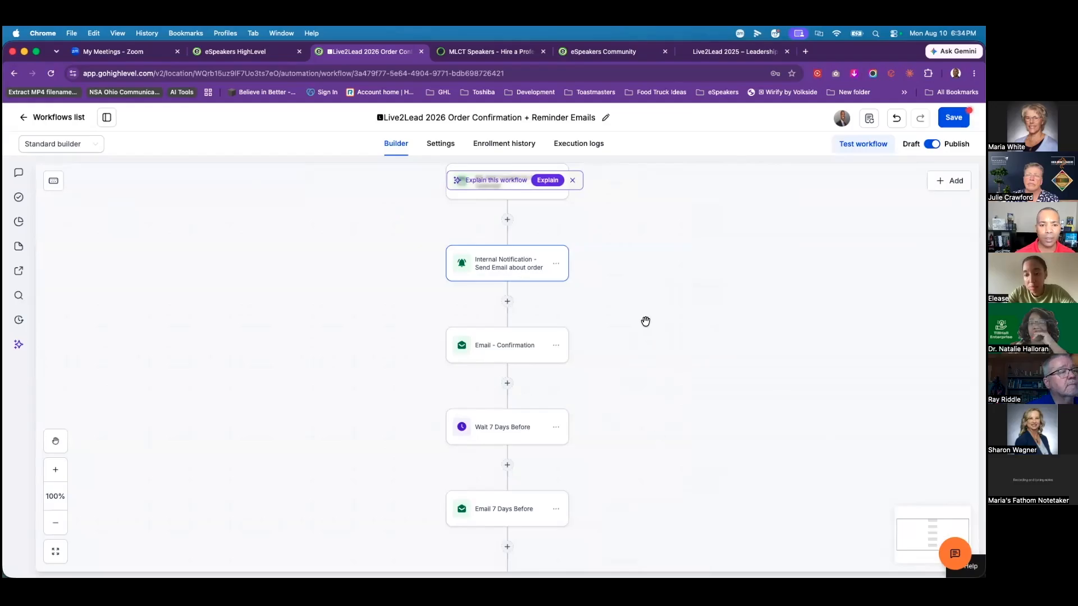
left_click(493, 272)
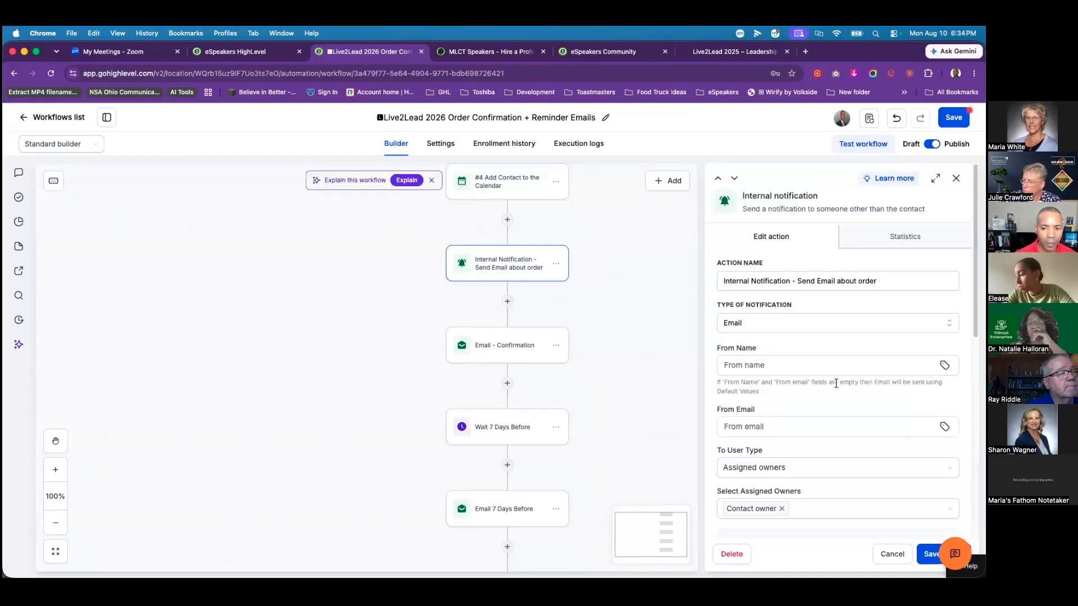
Step: Copy the notification's order-placed subject line to the clipboard
scroll(837, 380, "down", 7)
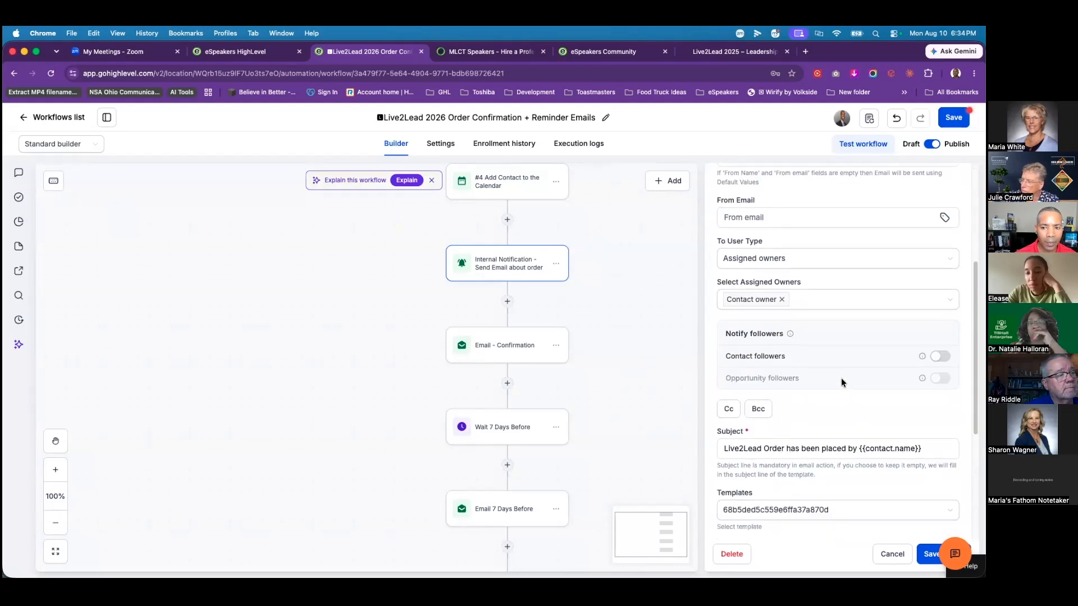
mouse_move(772, 430)
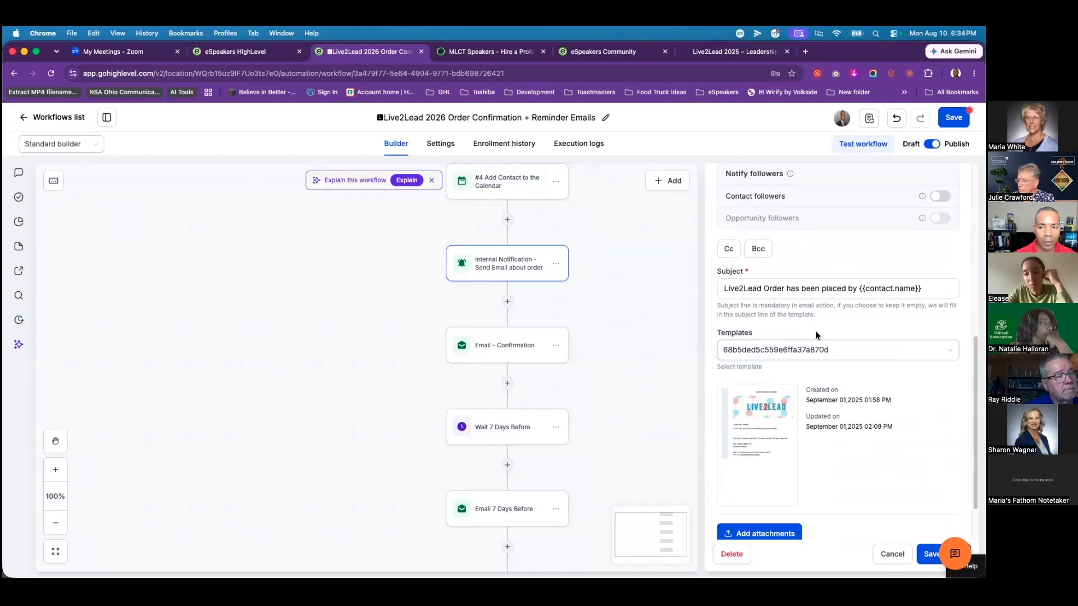
left_click_drag(924, 289, 725, 279)
left_click(816, 288)
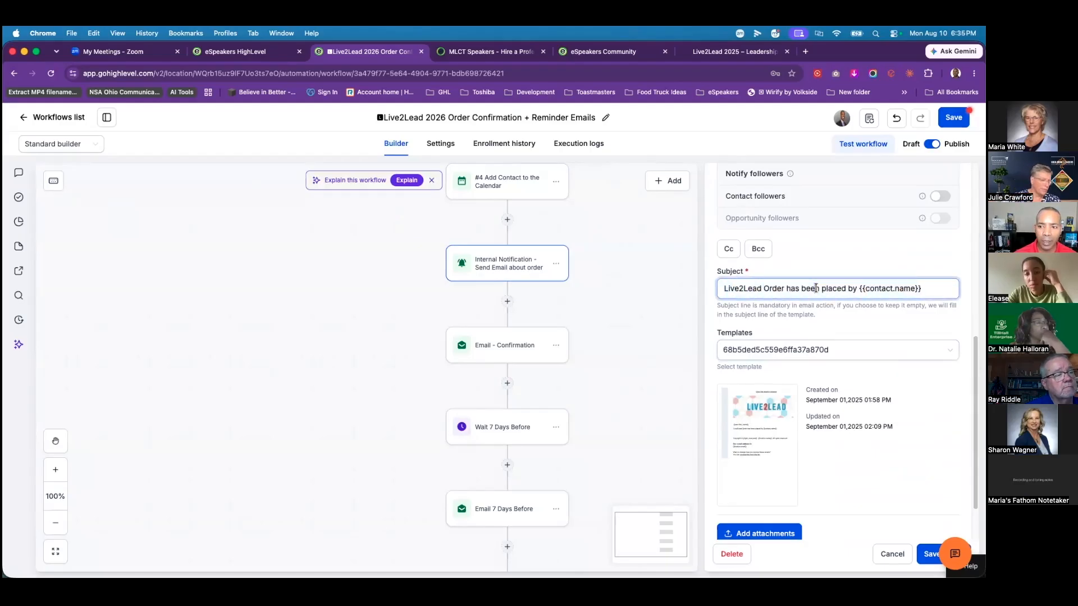
left_click_drag(918, 288, 719, 291)
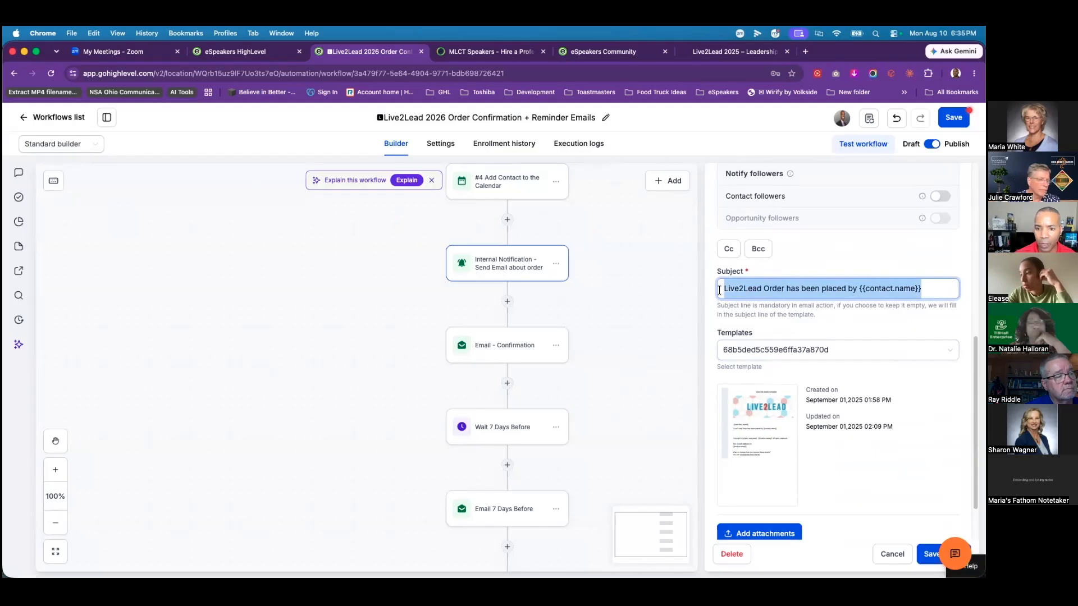
right_click(745, 291)
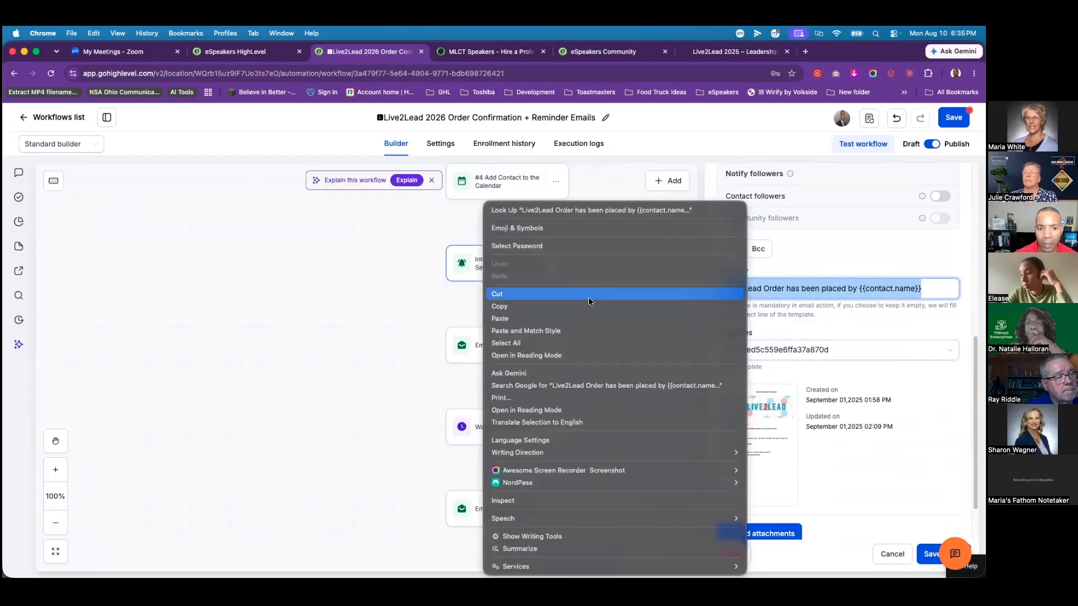
left_click(587, 303)
Step: Search for and select the Live2Lead template, then open it for editing
left_click(832, 350)
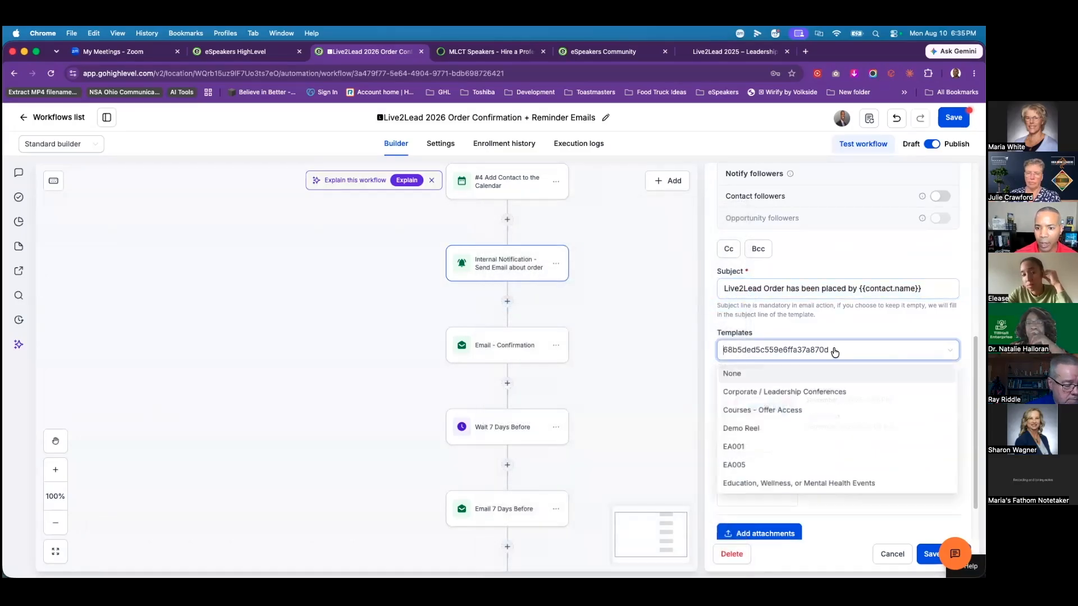
type("li")
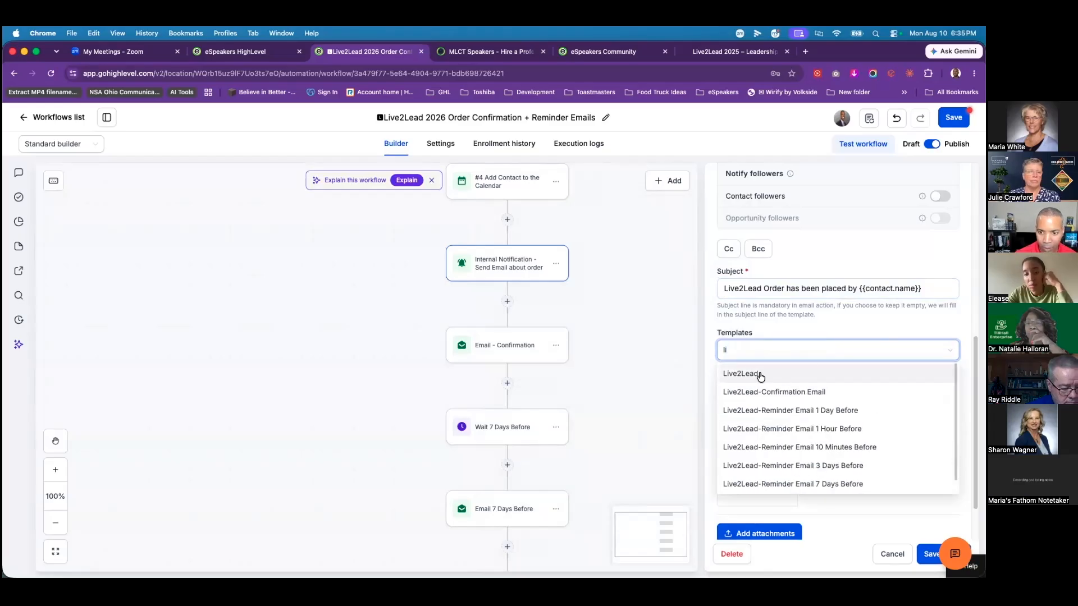
left_click(761, 375)
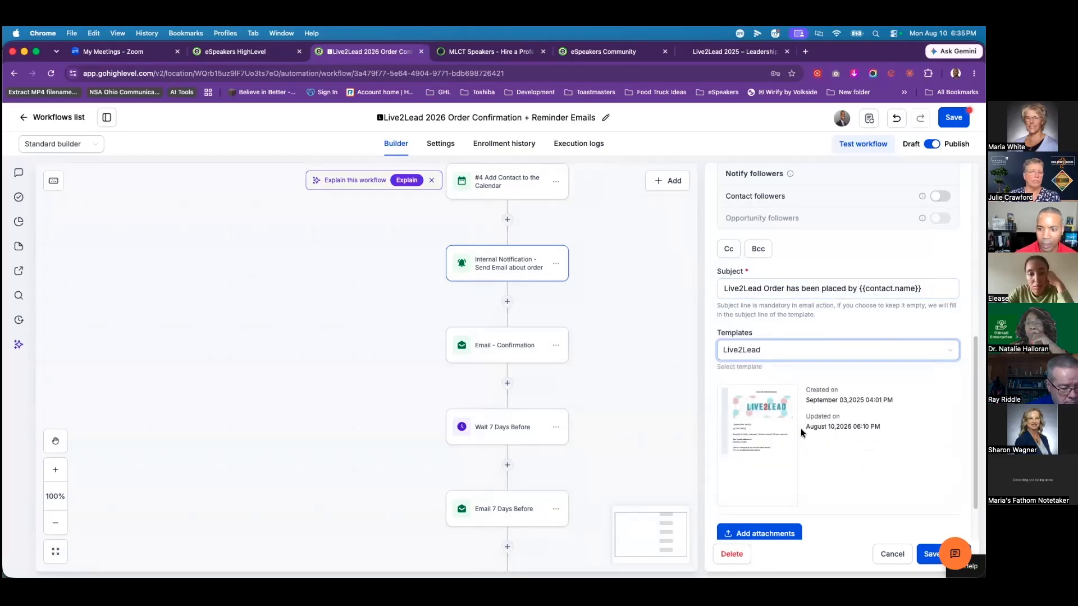
left_click(762, 446)
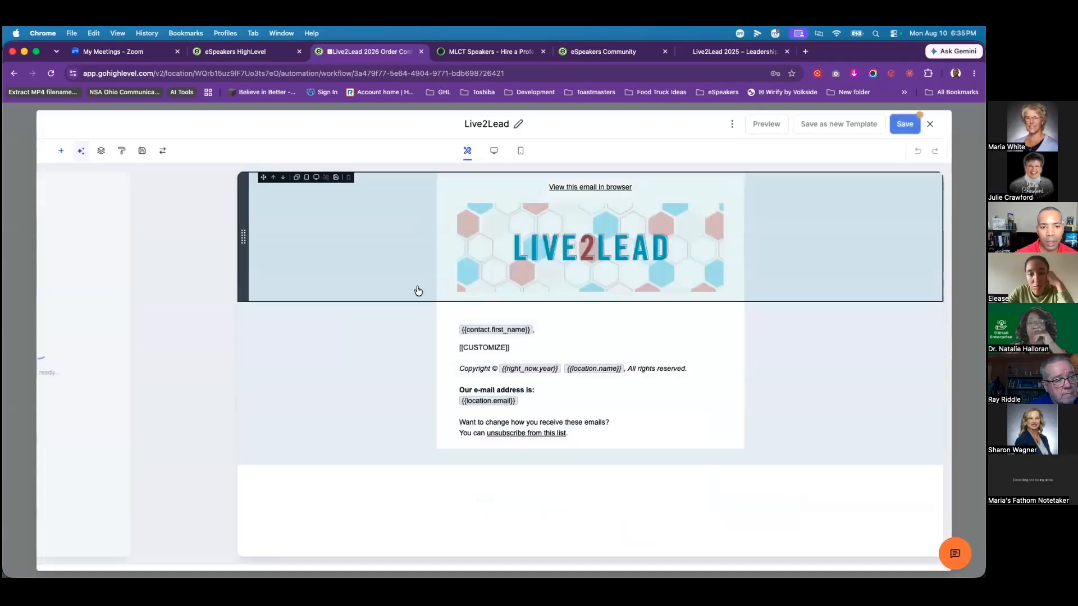
Step: Replace the greeting with 'Live2Lead Order has been placed by {{contact.name}}' and save the template
left_click(556, 346)
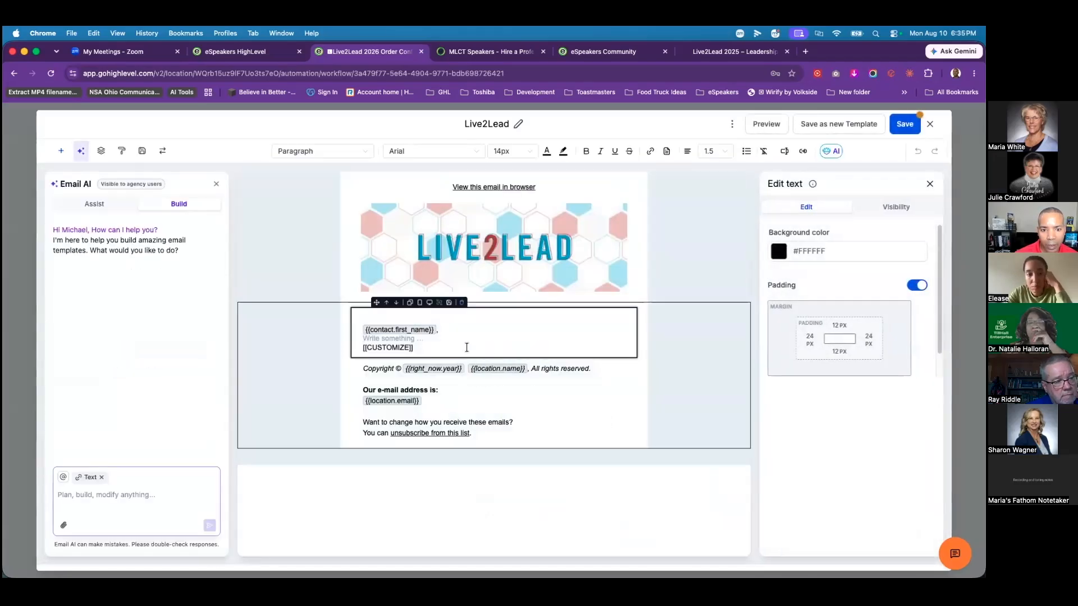
left_click_drag(413, 347, 342, 336)
left_click(342, 336)
key("BackSpace")
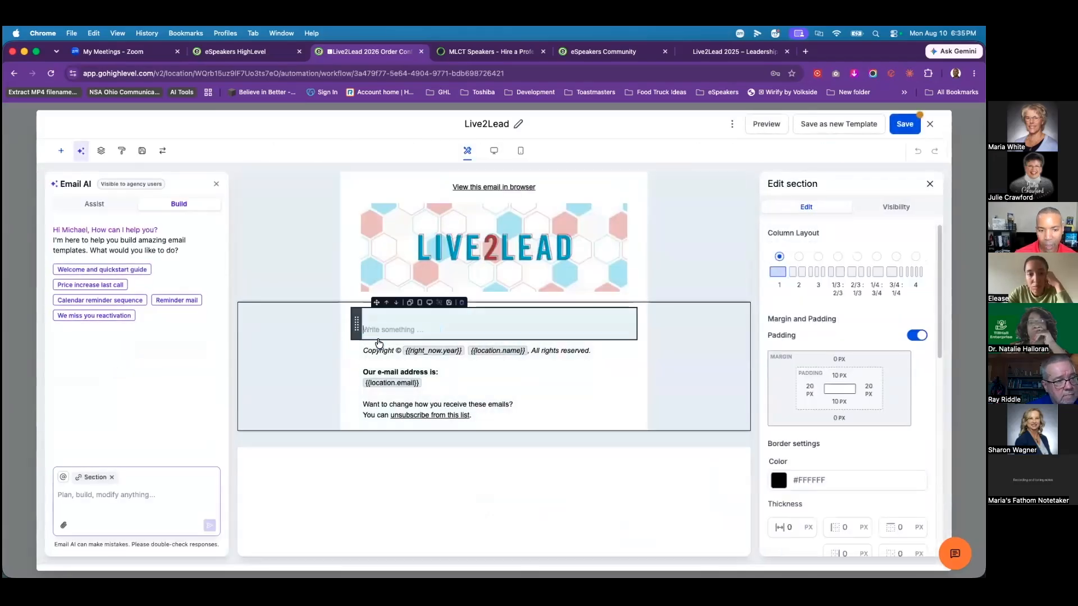
key("super+z")
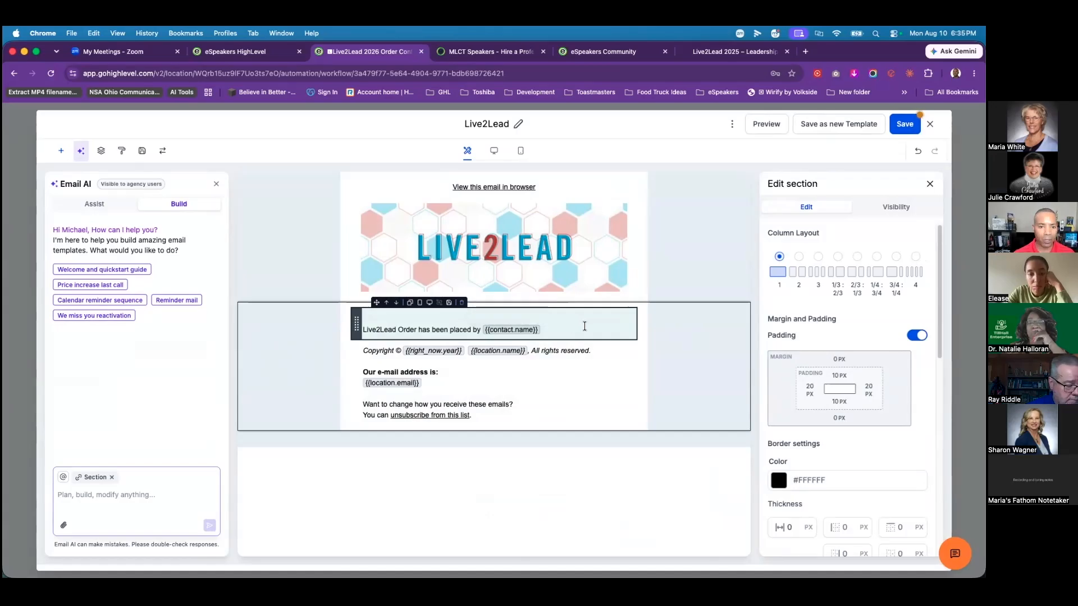
left_click(905, 124)
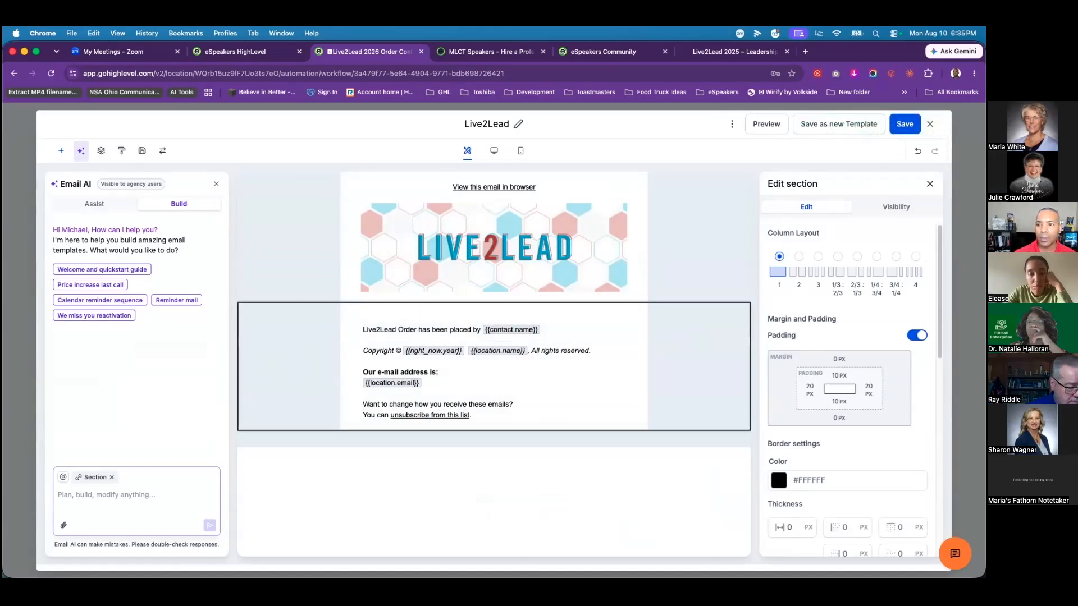
left_click(930, 124)
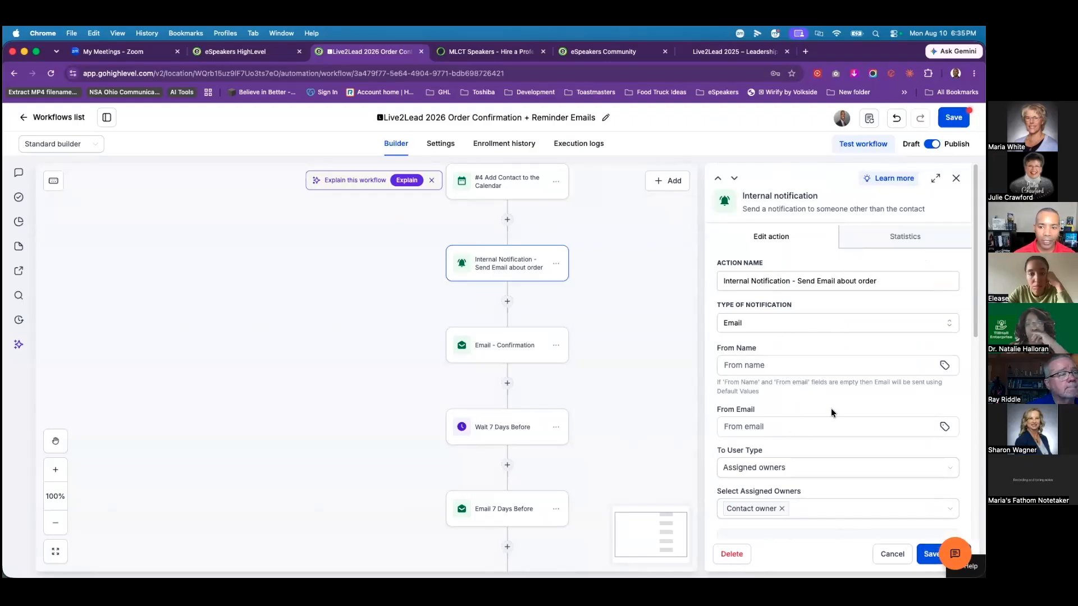
Step: Keep Email as the notification type and save the Internal Notification action
scroll(835, 420, "down", 2)
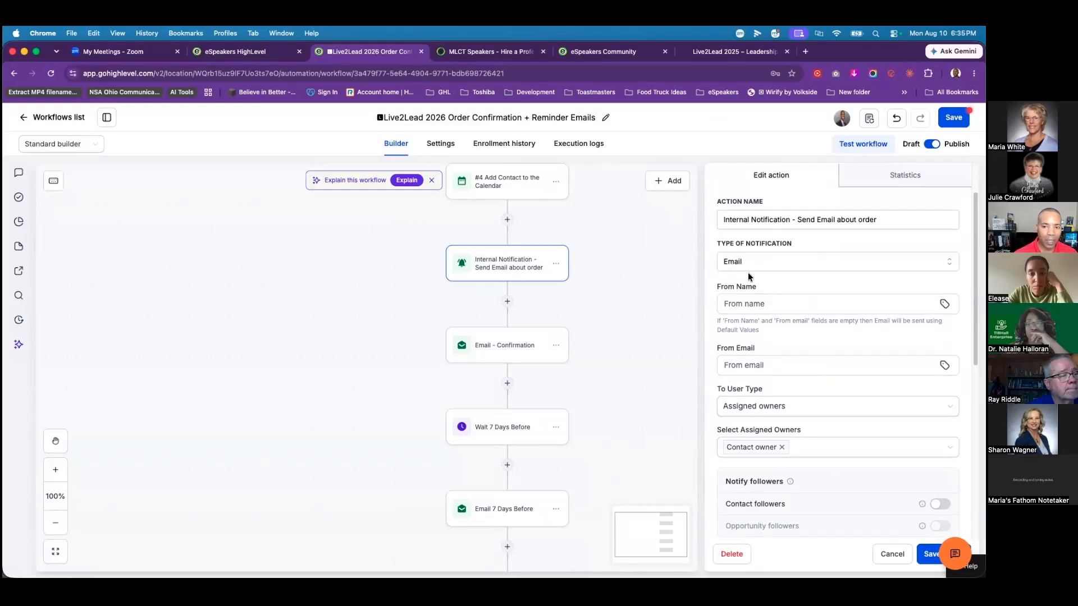
left_click(840, 255)
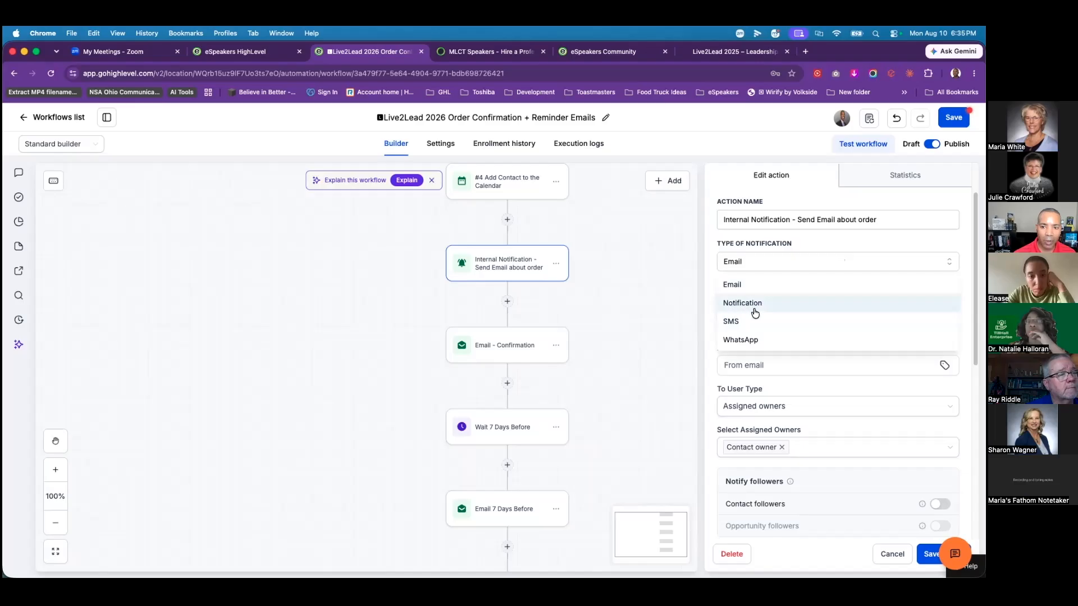
left_click(827, 251)
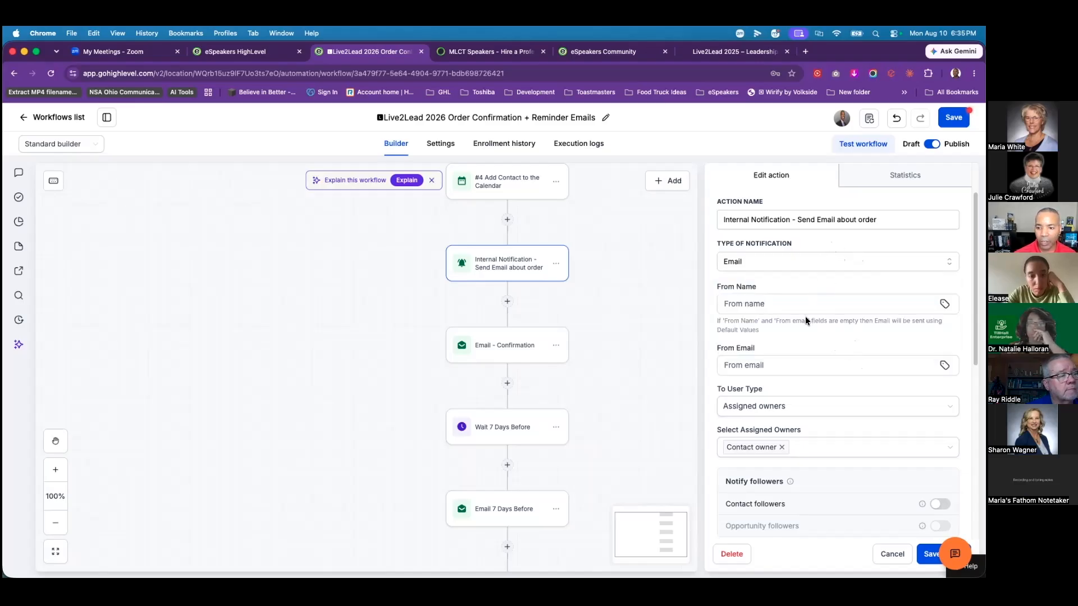
left_click(929, 554)
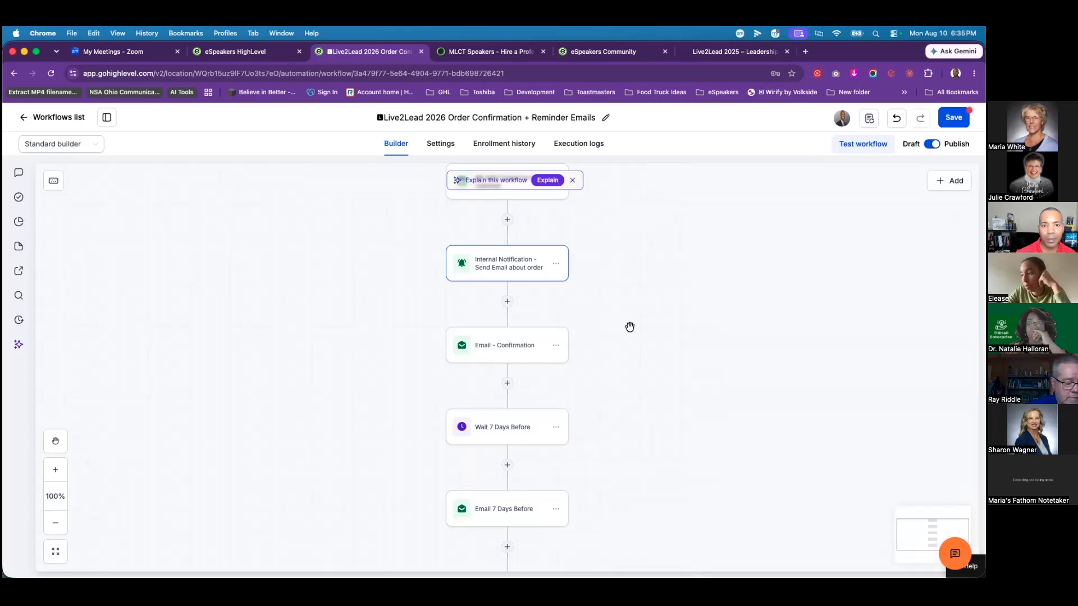
Step: Scroll the workflow from the two payment triggers down through the tagging, calendar and email steps
scroll(627, 329, "up", 2)
scroll(631, 363, "down", 5)
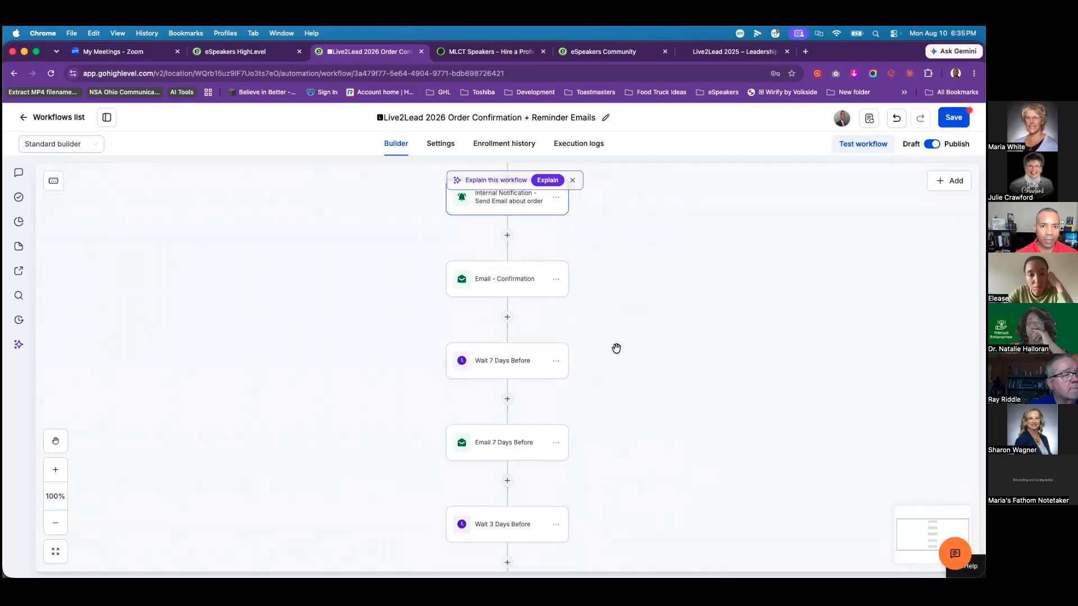
scroll(617, 348, "up", 20)
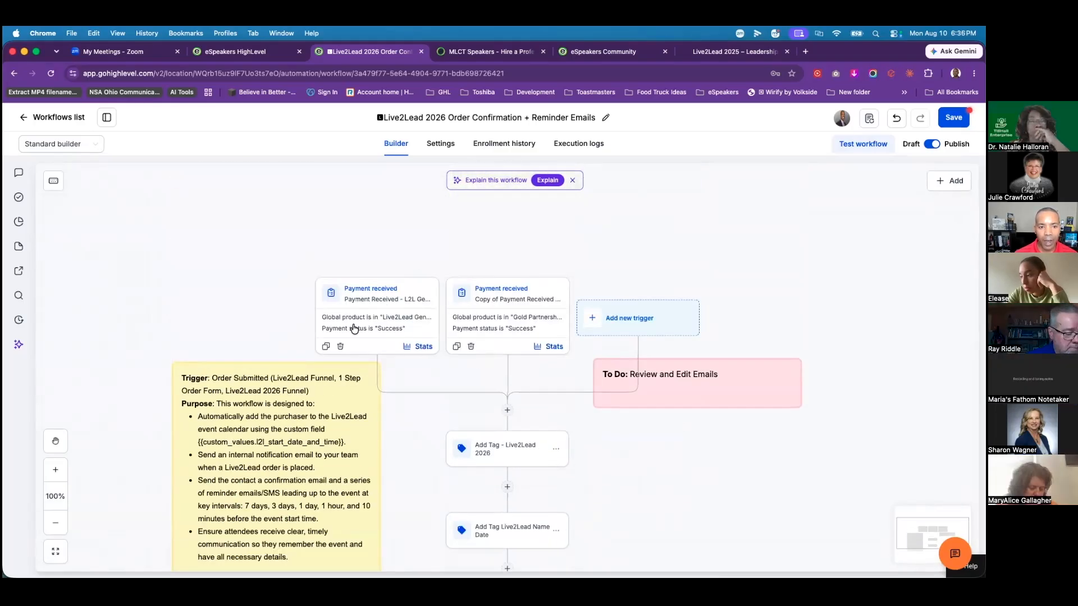
scroll(678, 458, "down", 5)
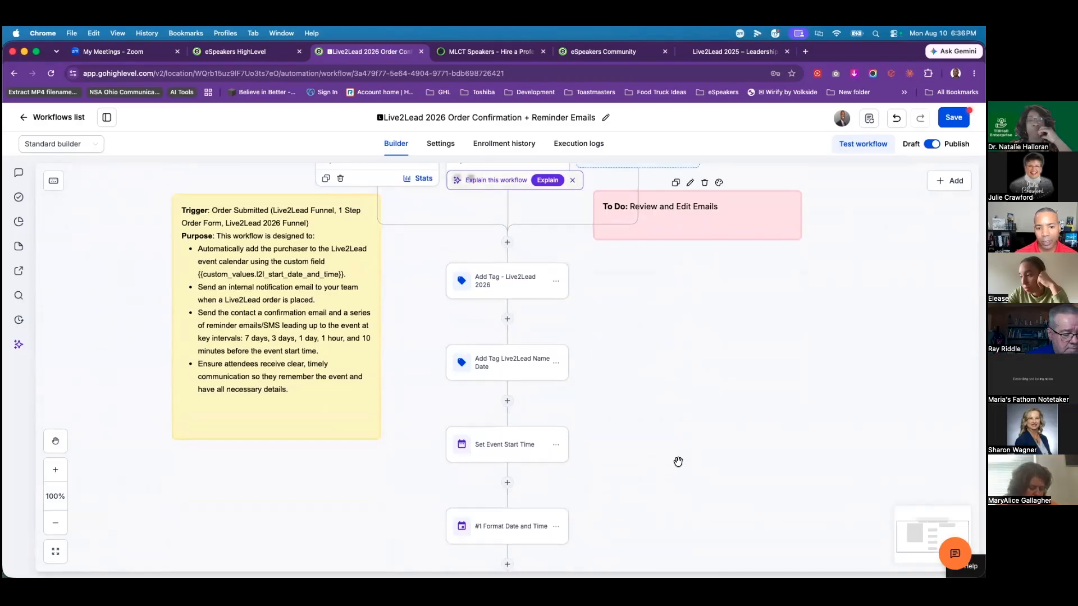
scroll(678, 462, "down", 5)
scroll(671, 460, "down", 10)
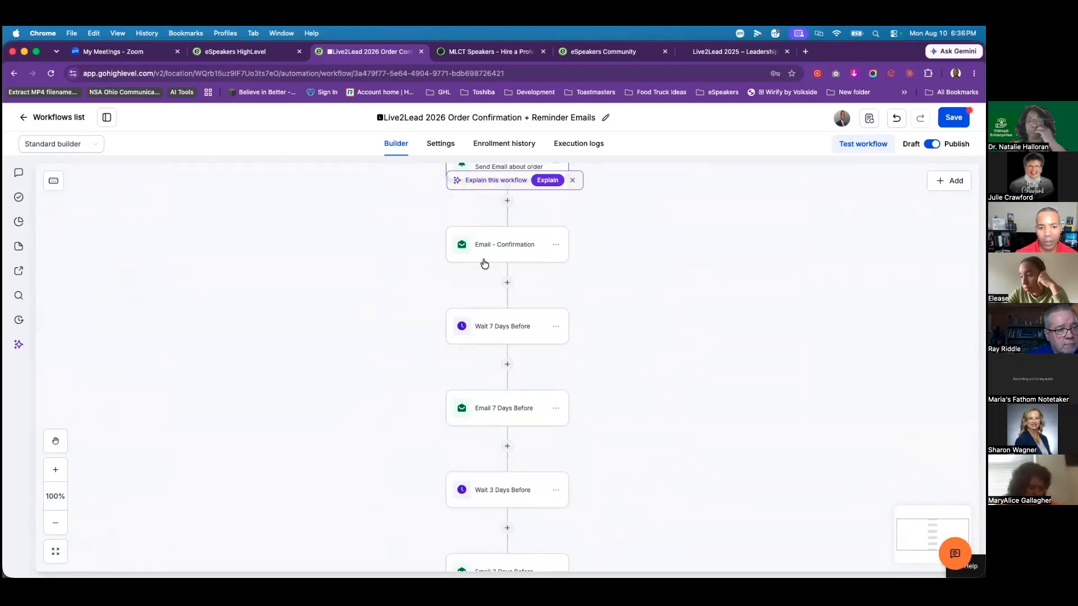
Step: Preview the Live2Lead-Reminder design from the Email 7 Days Before step, then close the editor
left_click(499, 411)
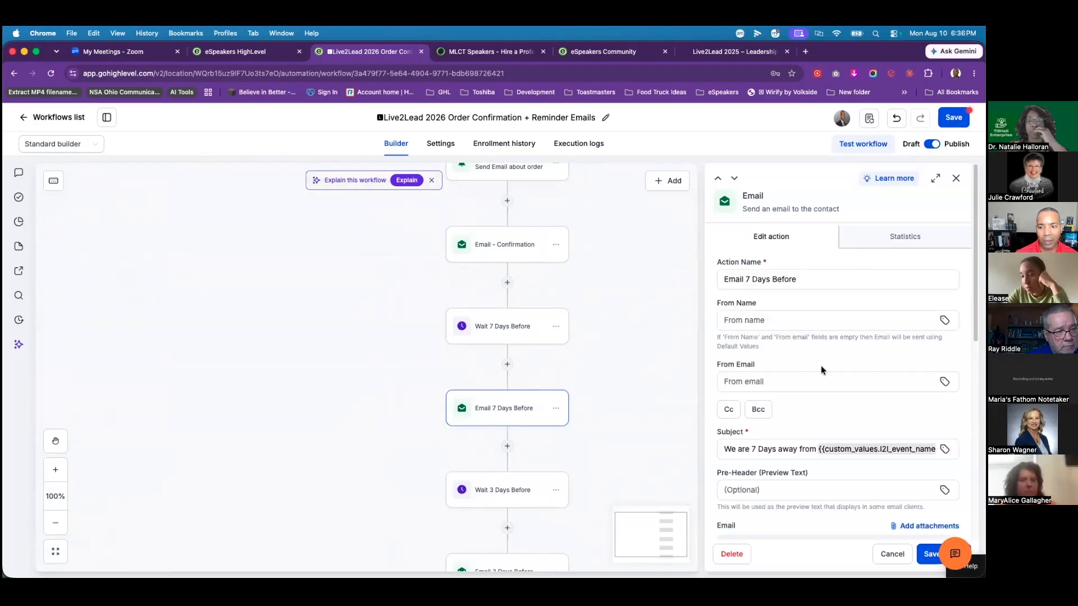
scroll(822, 370, "down", 5)
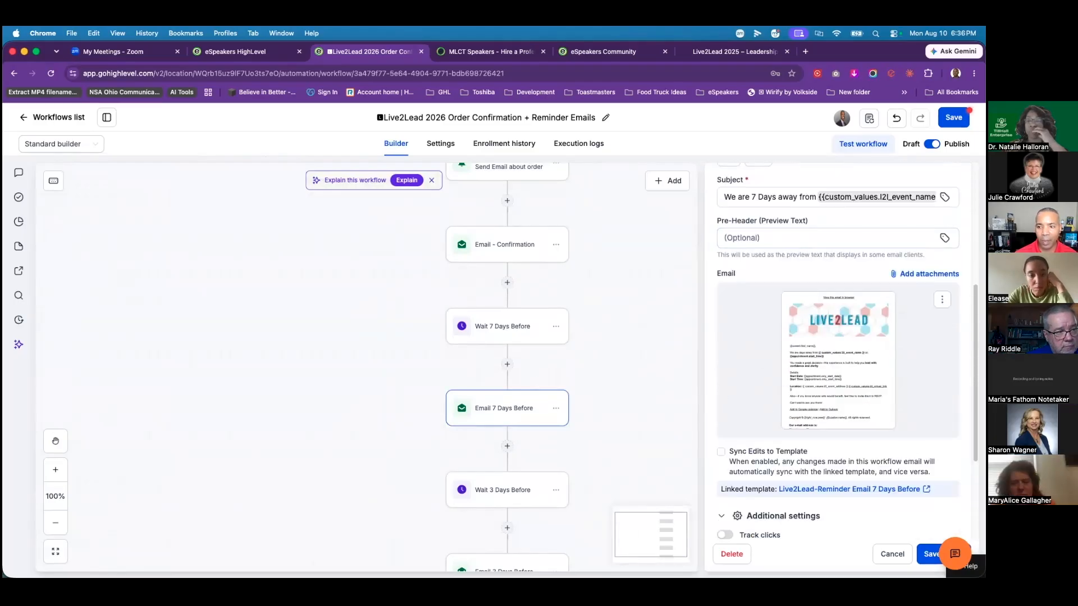
left_click(942, 299)
left_click(949, 320)
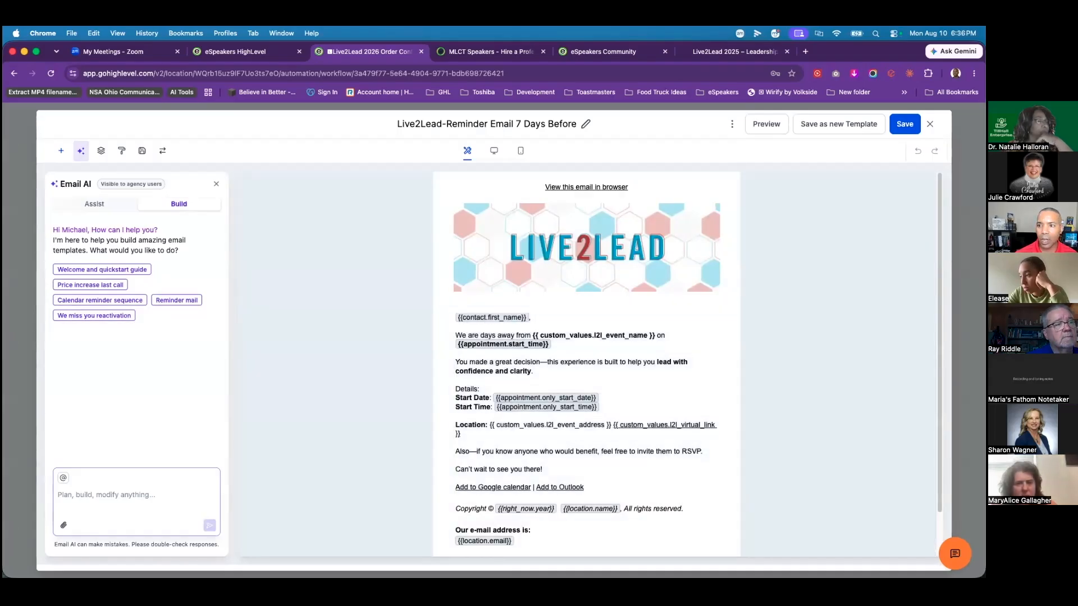
left_click(929, 124)
scroll(618, 436, "down", 2)
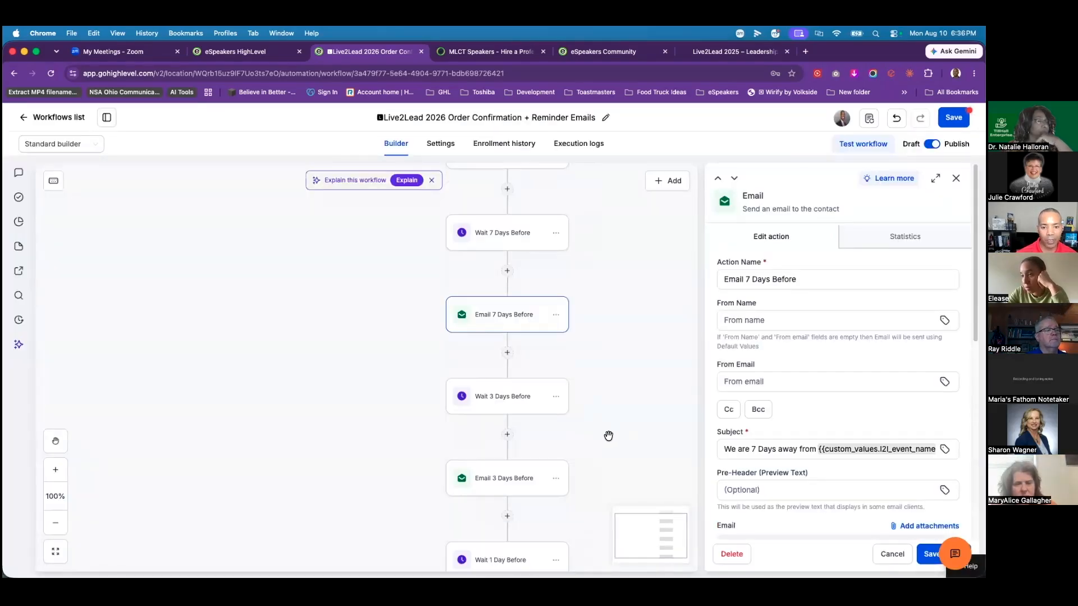
scroll(608, 437, "down", 2)
scroll(601, 421, "down", 2)
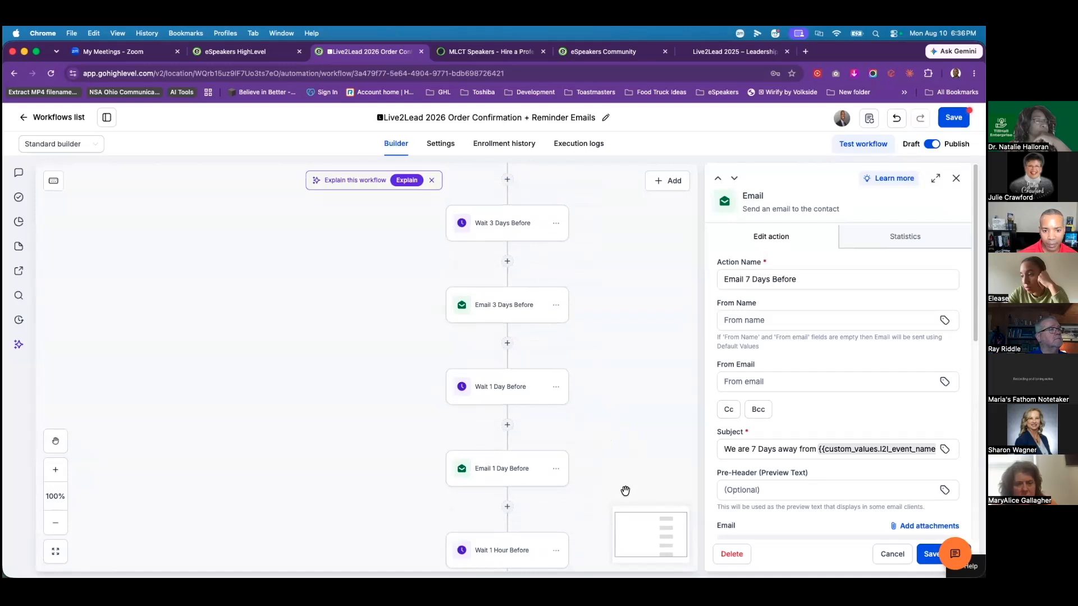
scroll(618, 492, "down", 2)
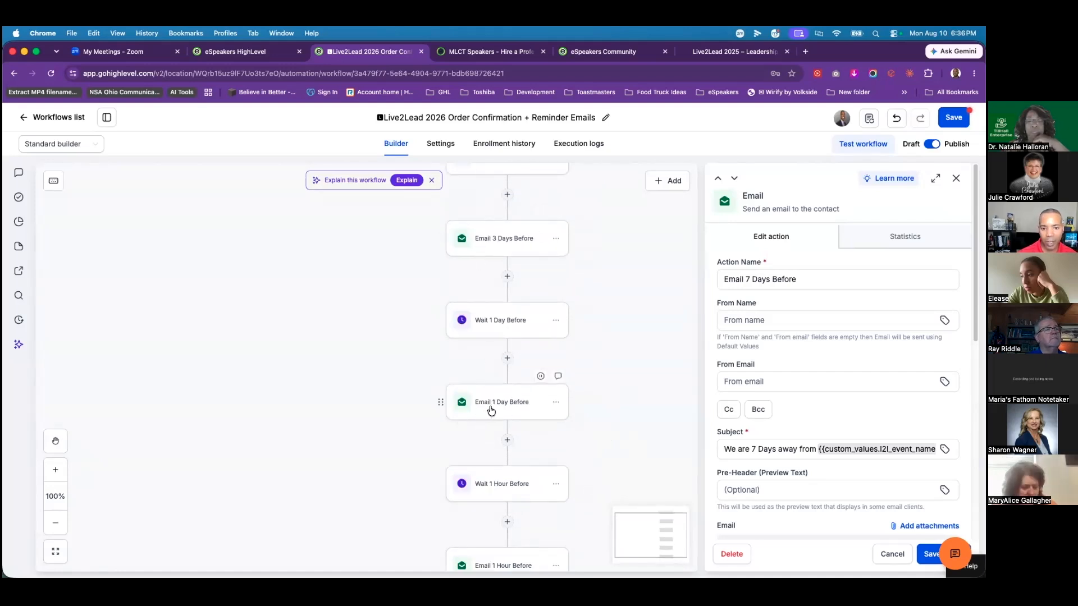
scroll(657, 436, "down", 3)
scroll(444, 489, "down", 6)
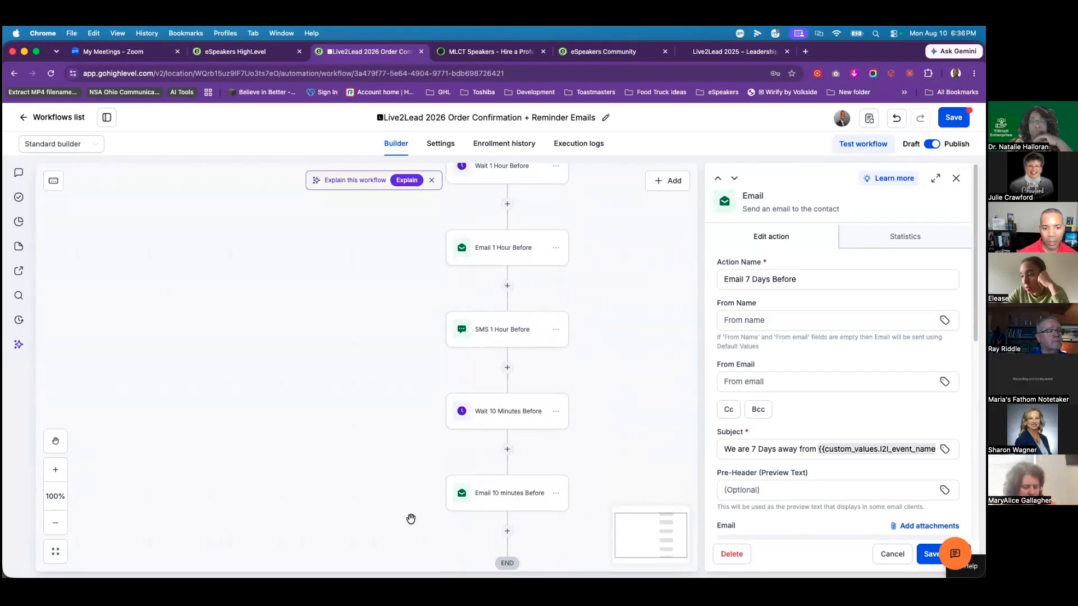
scroll(411, 519, "down", 1)
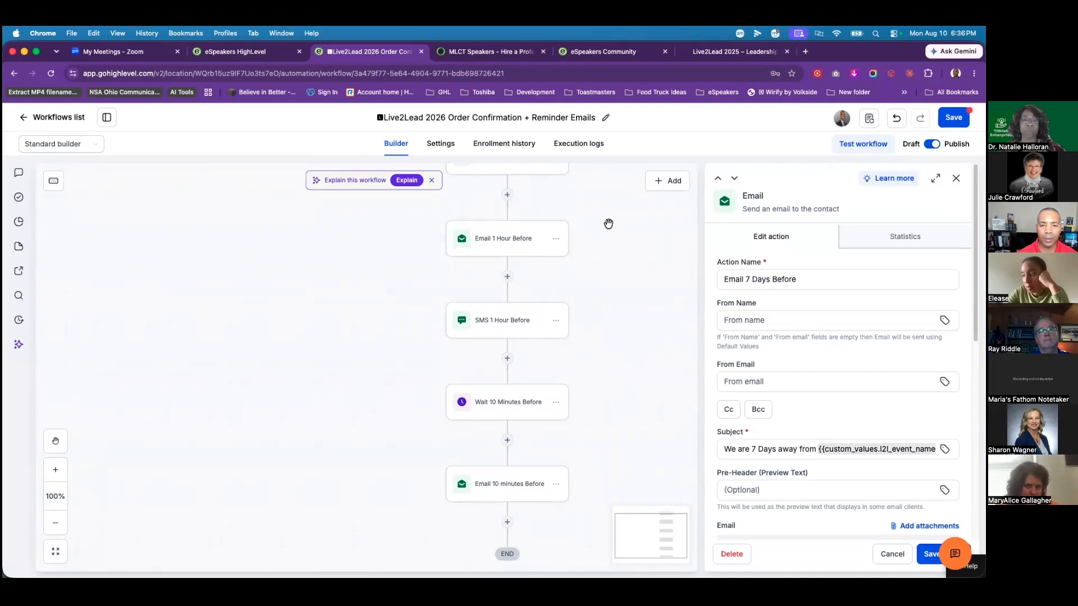
scroll(617, 251, "up", 5)
scroll(617, 251, "up", 10)
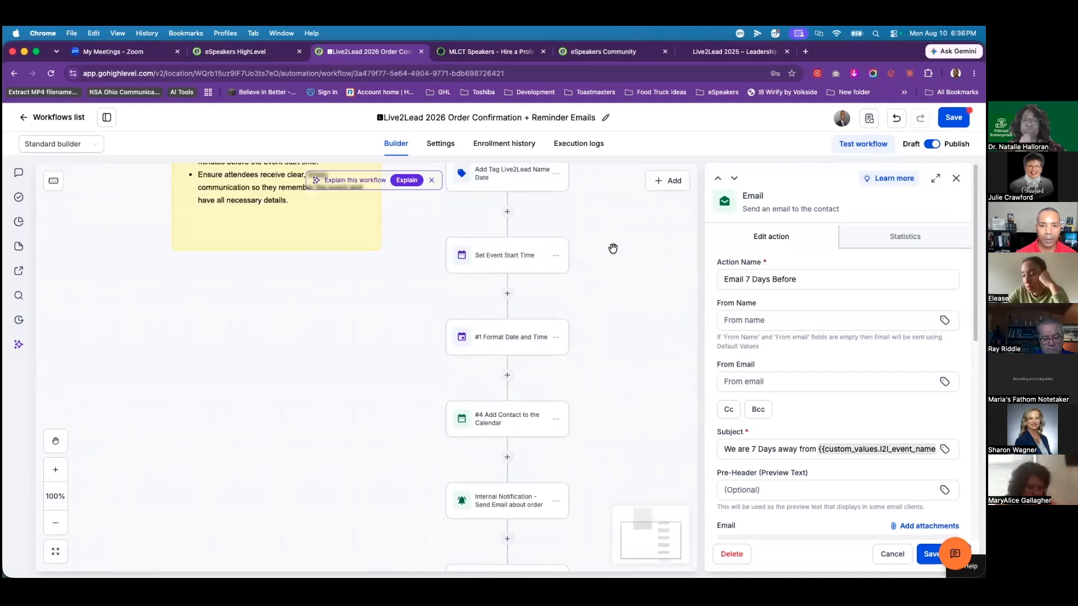
scroll(595, 266, "down", 2)
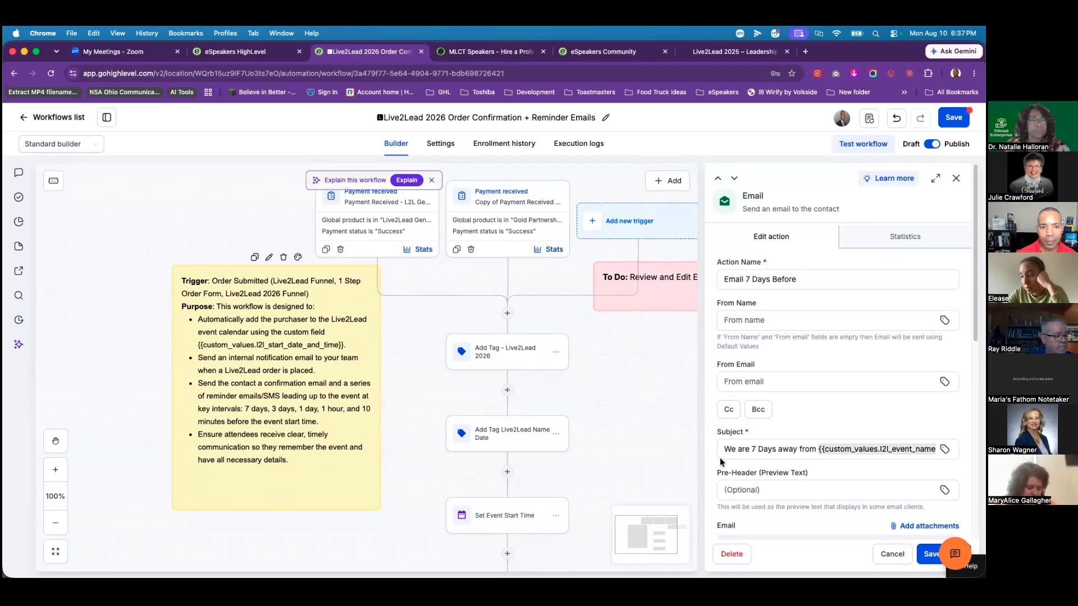
Step: Scroll through the Live2Lead 2026 workflow and cancel the Email 7 Days Before settings unchanged
scroll(666, 447, "down", 3)
scroll(647, 440, "up", 3)
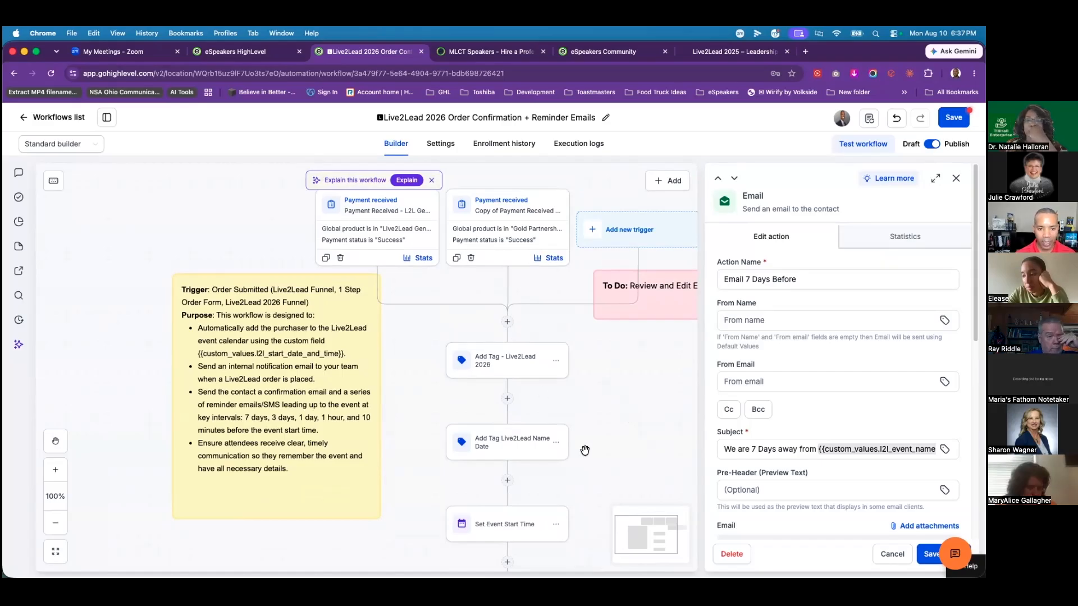
scroll(590, 450, "down", 10)
scroll(589, 449, "down", 17)
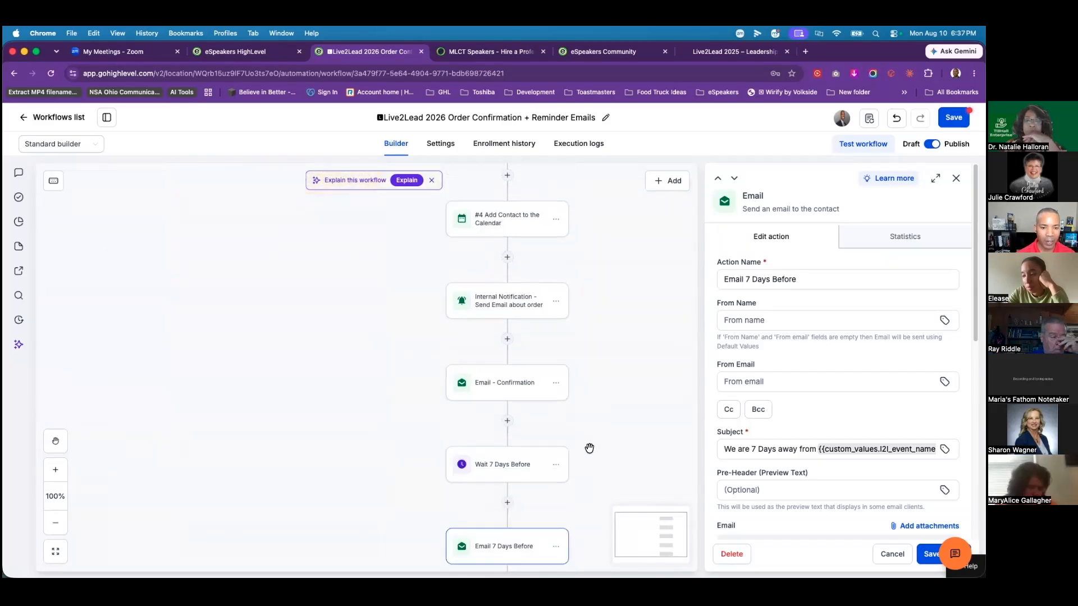
scroll(586, 445, "down", 9)
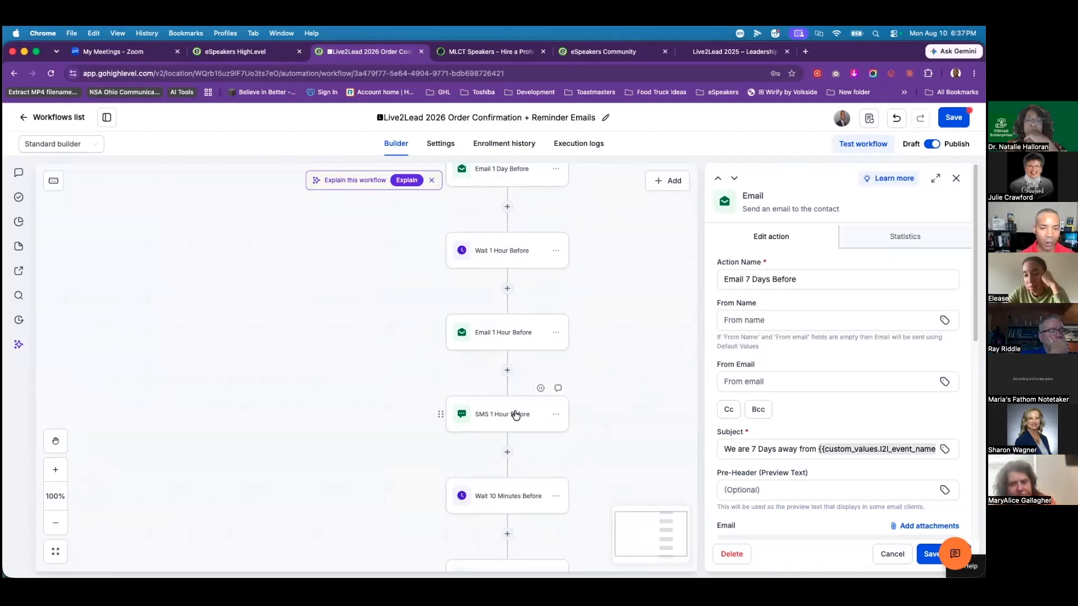
scroll(612, 456, "down", 3)
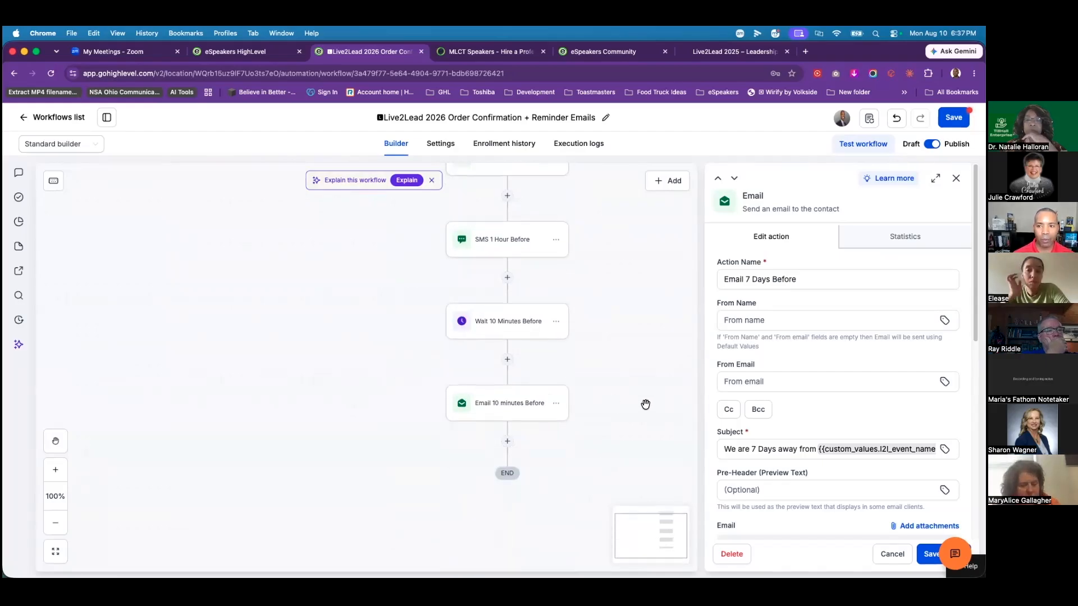
scroll(645, 404, "up", 6)
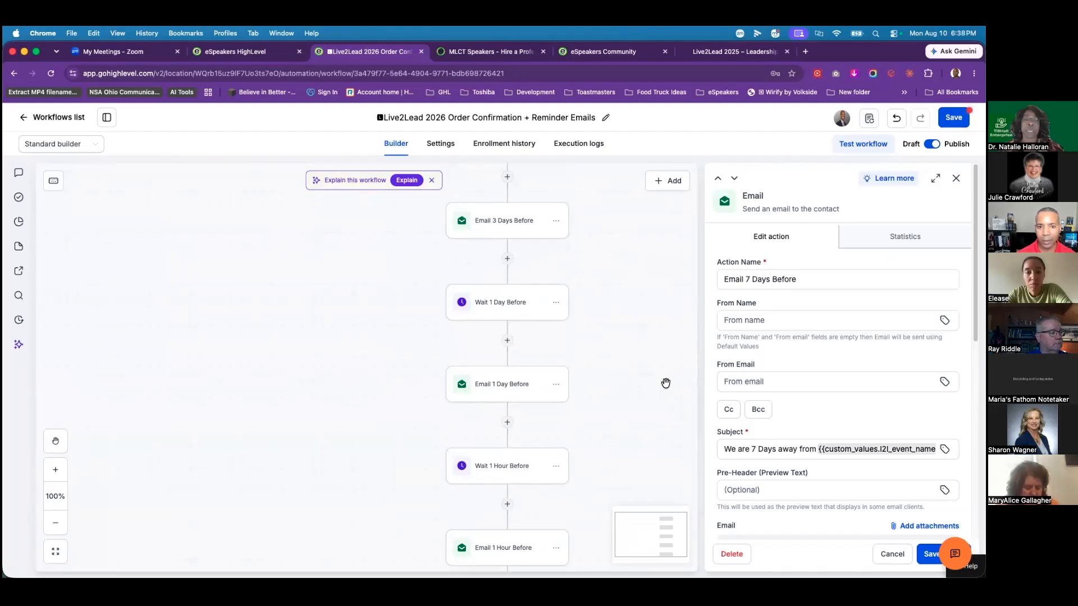
scroll(668, 381, "up", 8)
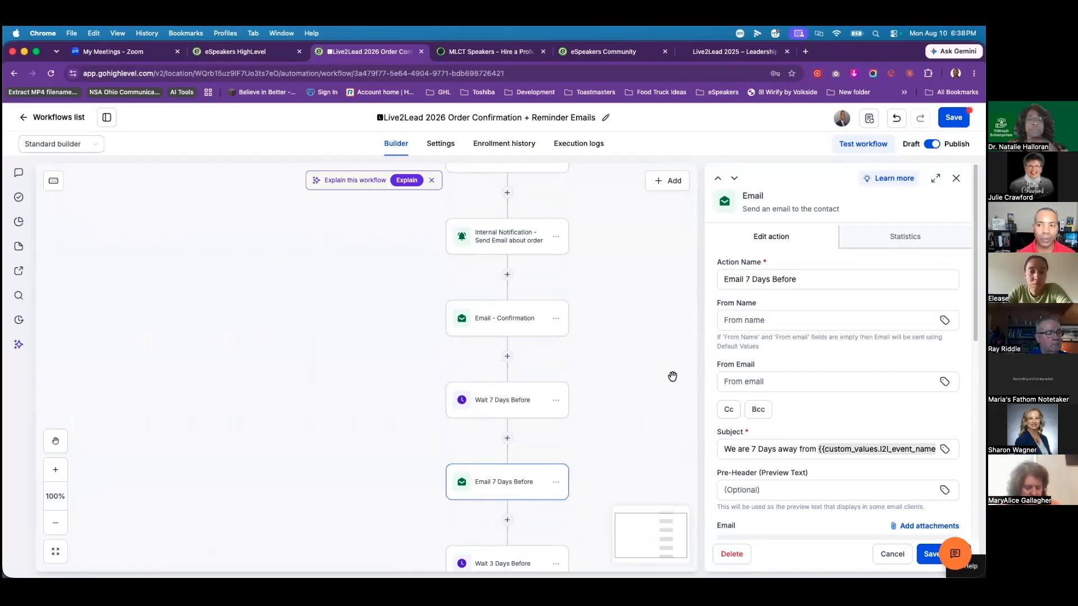
scroll(670, 373, "up", 6)
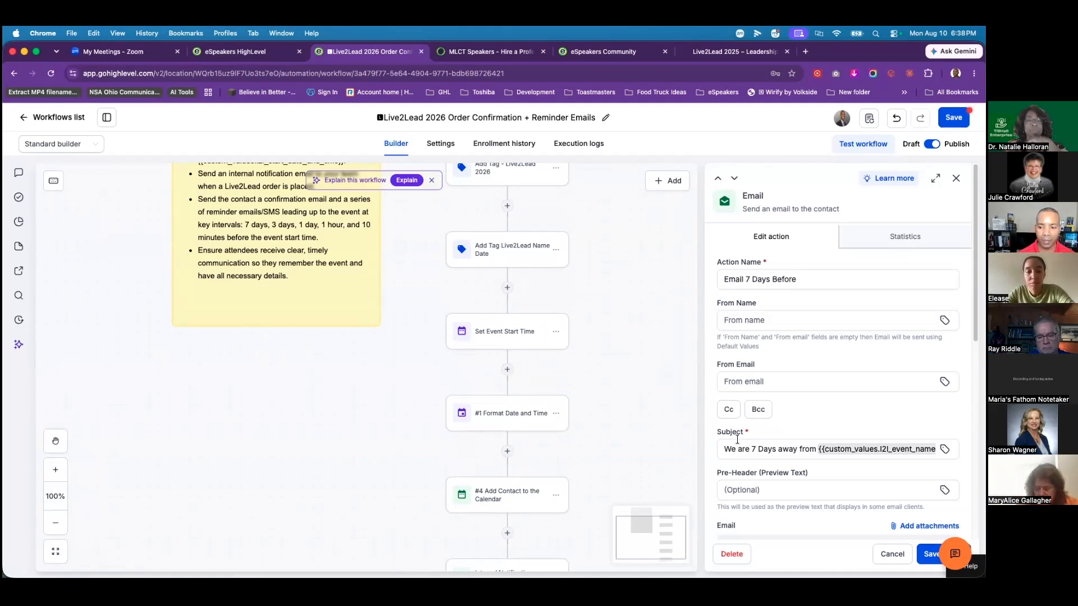
left_click(886, 556)
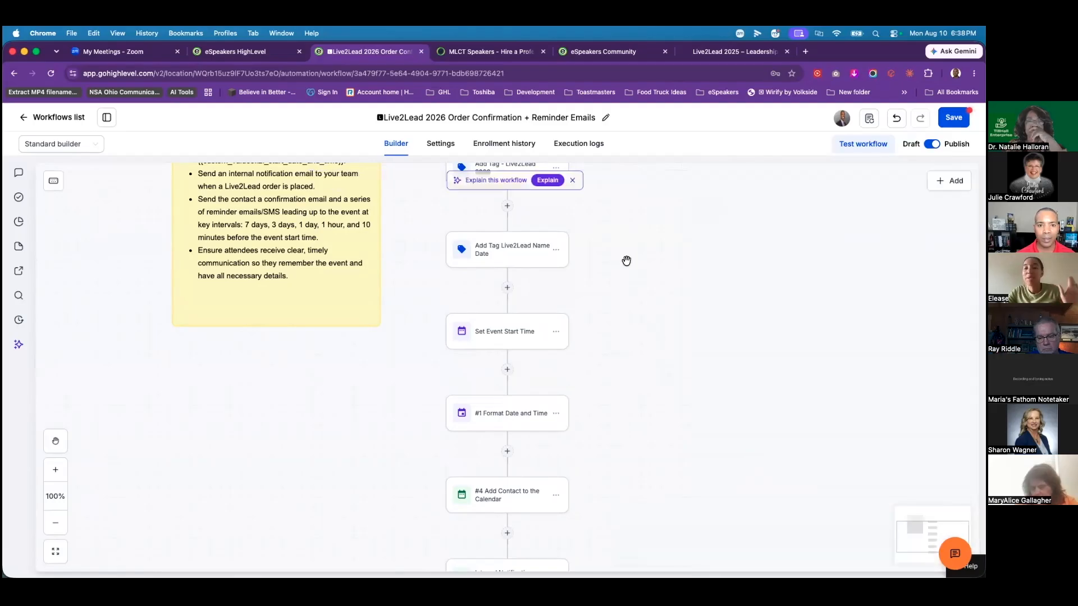
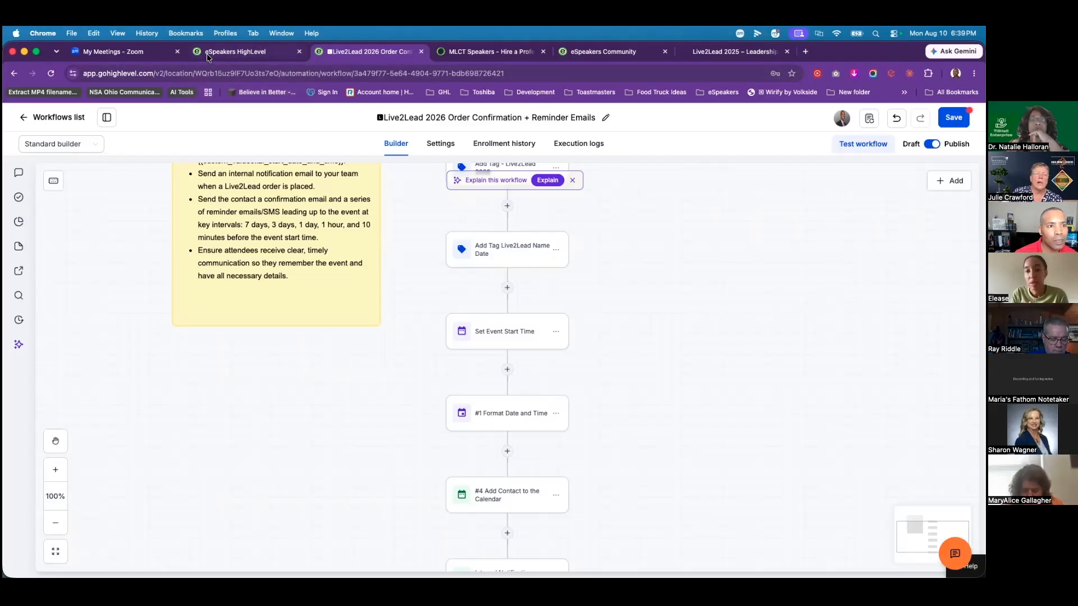
Step: Scroll the Request L2L 2026 Snapshot submissions and try a 'gla' search, then clear it
left_click(225, 53)
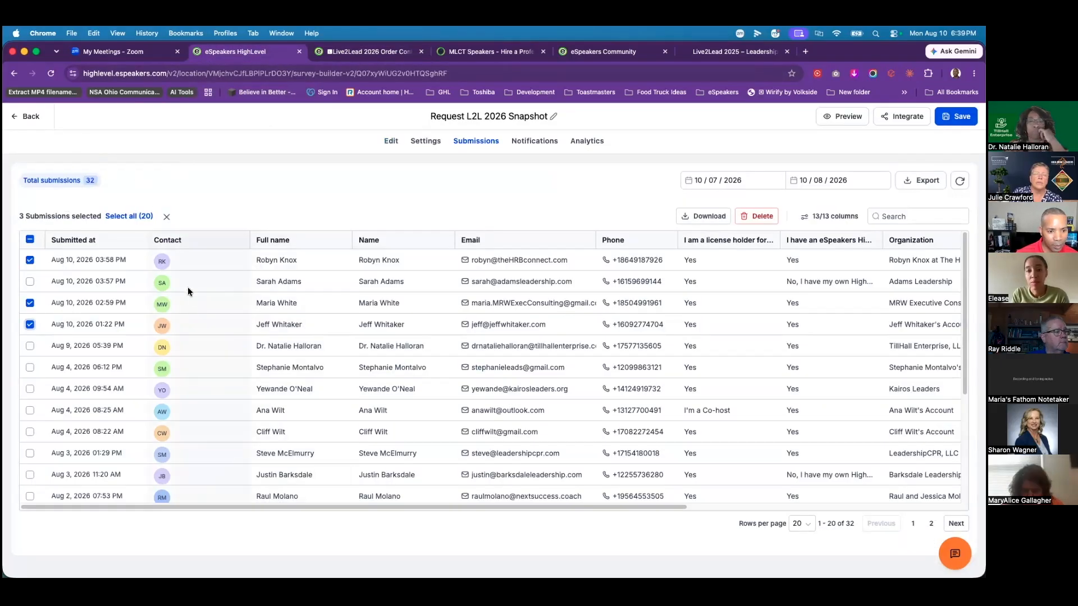
scroll(293, 292, "down", 5)
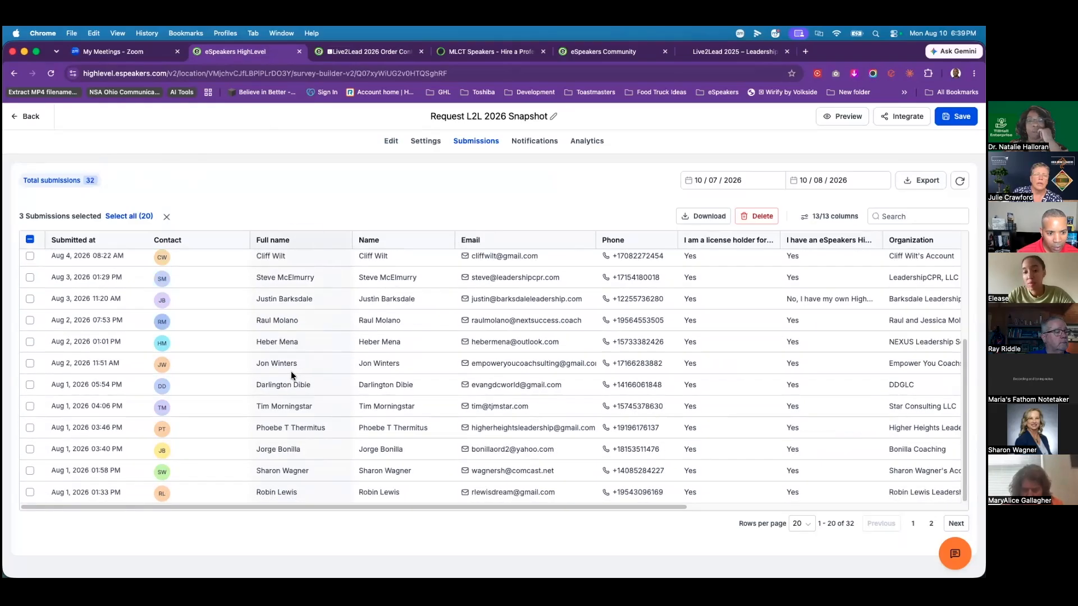
scroll(291, 372, "up", 5)
left_click(898, 217)
type("glad")
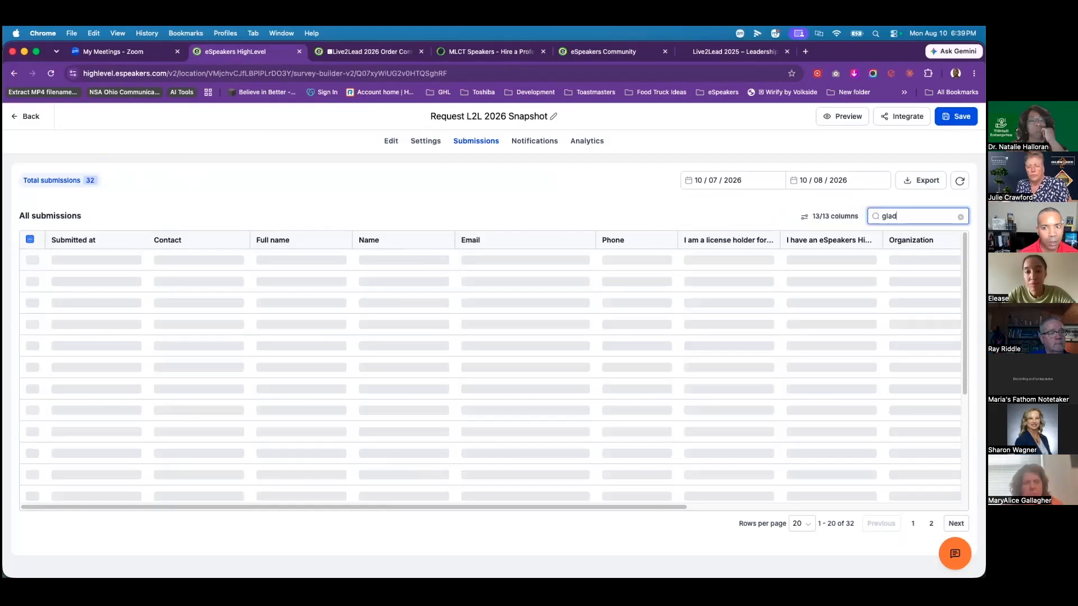
key("BackSpace")
key("BackSpace")
key("BackSpace")
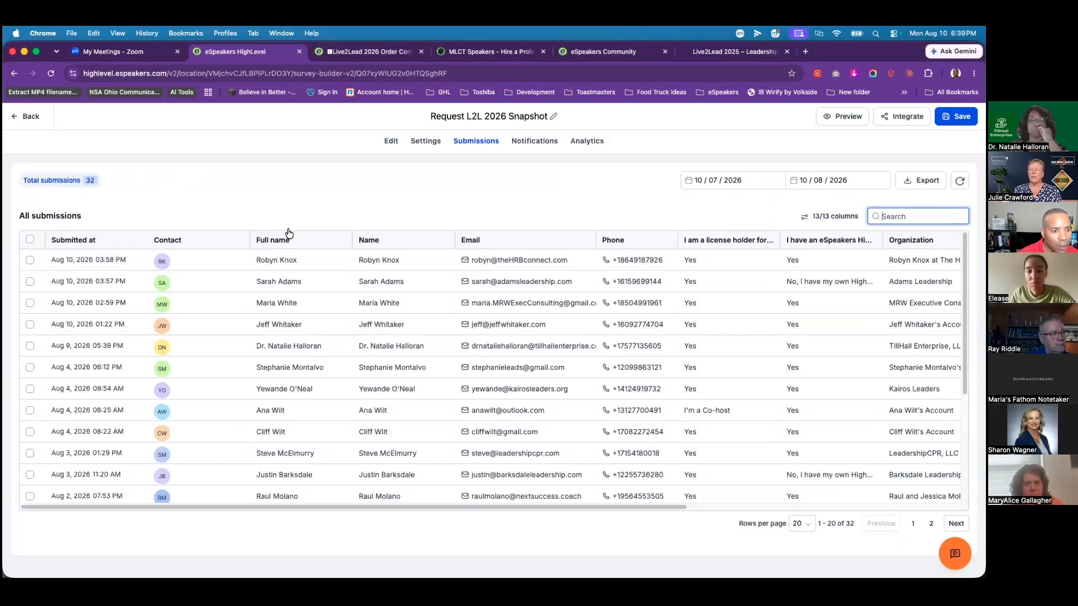
Step: Check the second page of submissions, then go back to the Surveys list
scroll(299, 292, "down", 3)
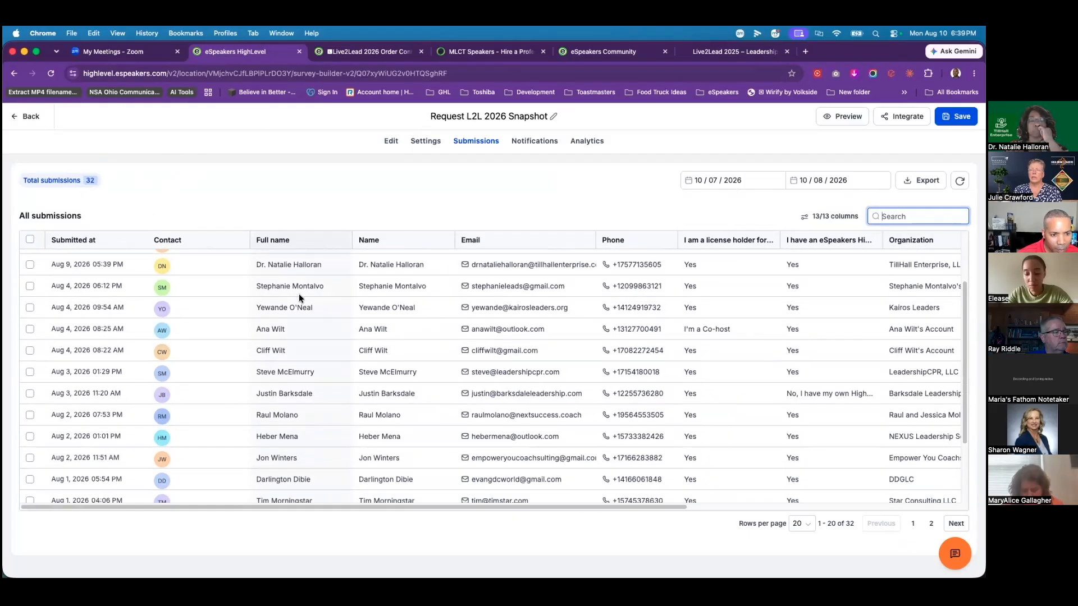
scroll(294, 328, "down", 3)
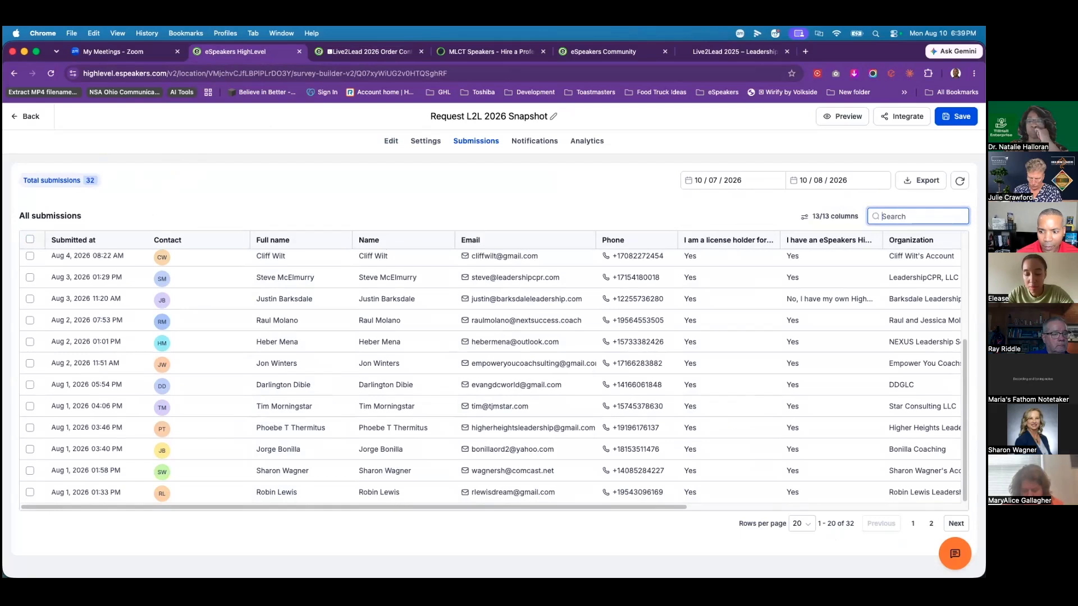
left_click(956, 524)
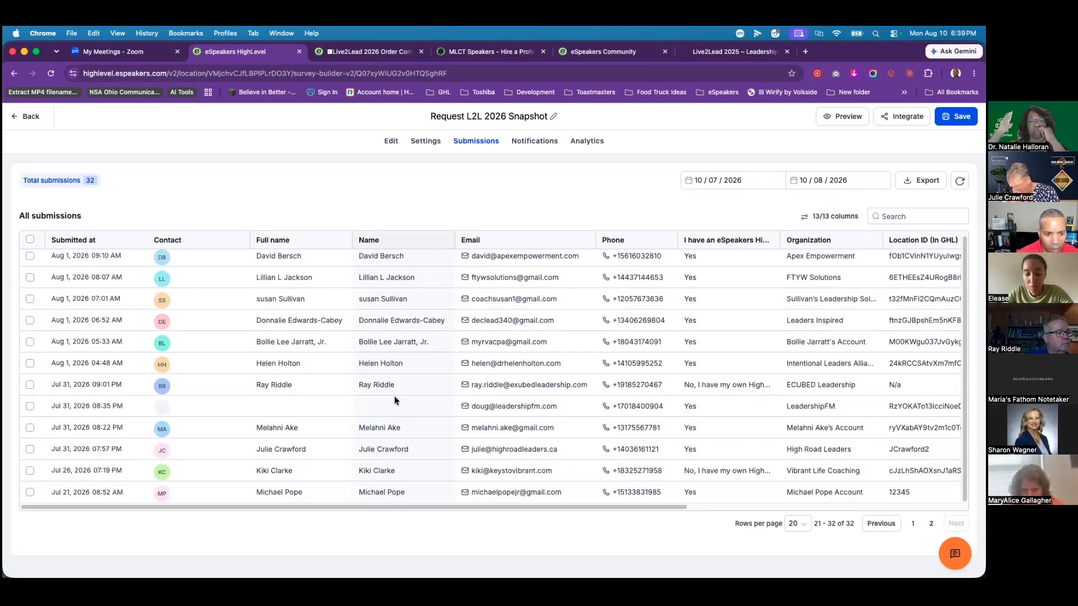
scroll(395, 397, "up", 1)
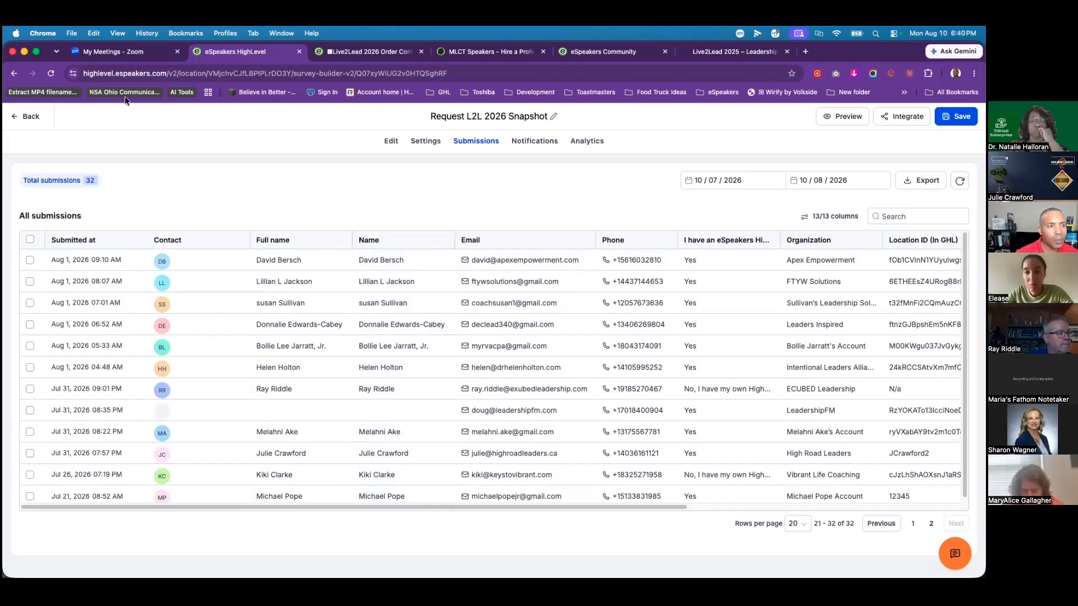
left_click(25, 116)
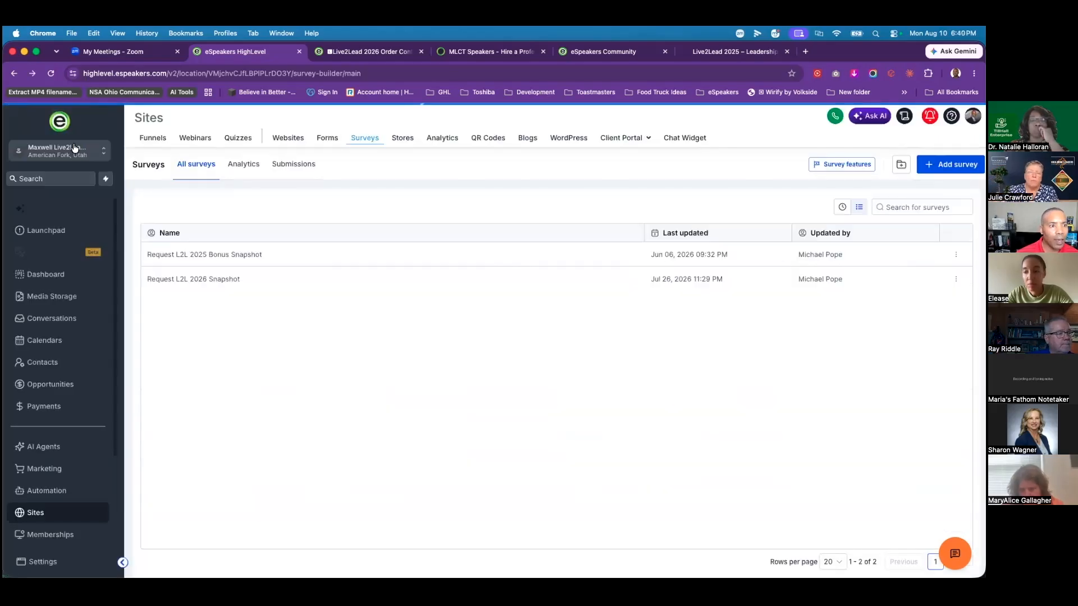
Step: From Agency View's Account Snapshots, start loading the Live2Lead 2026 Landing Page and Ondemand snapshot
left_click(76, 157)
left_click(176, 179)
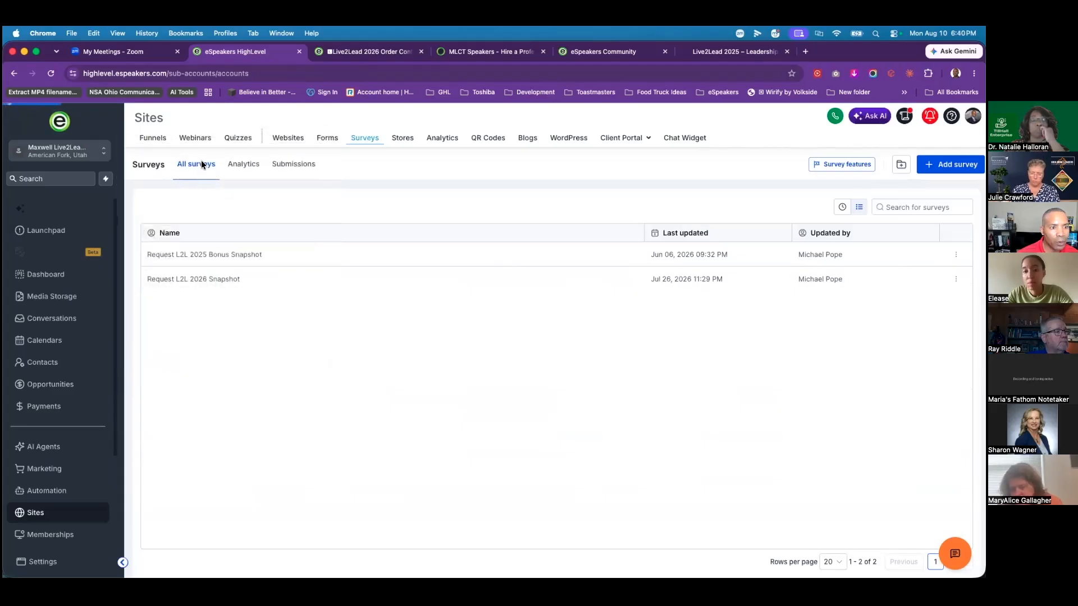
left_click(67, 337)
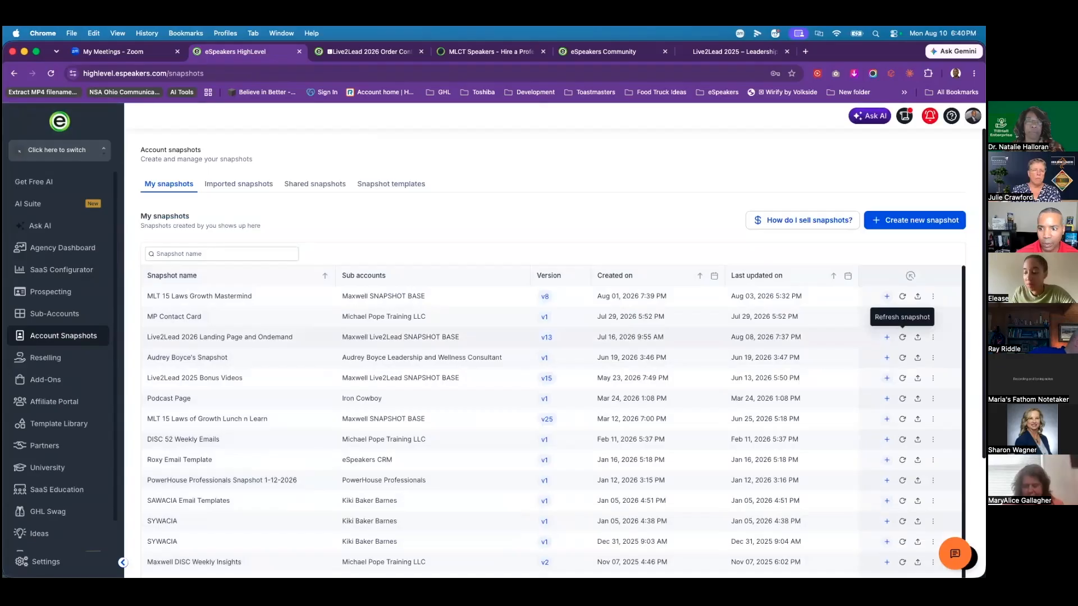
left_click(918, 337)
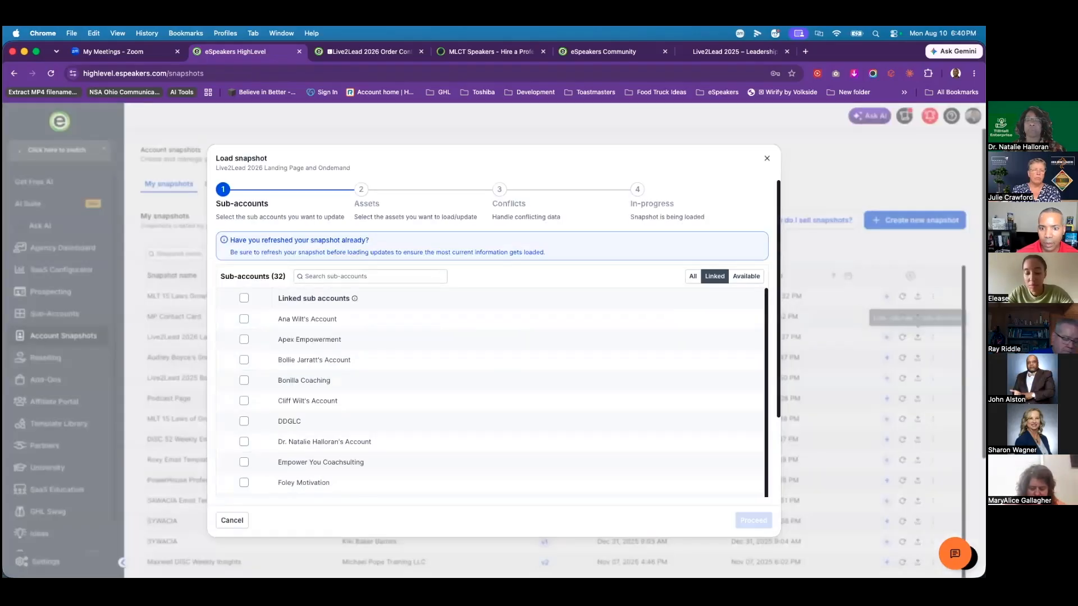
Step: Show all sub-accounts, search 'wis' and select Wisdom, Future & Hope as the target
left_click(354, 275)
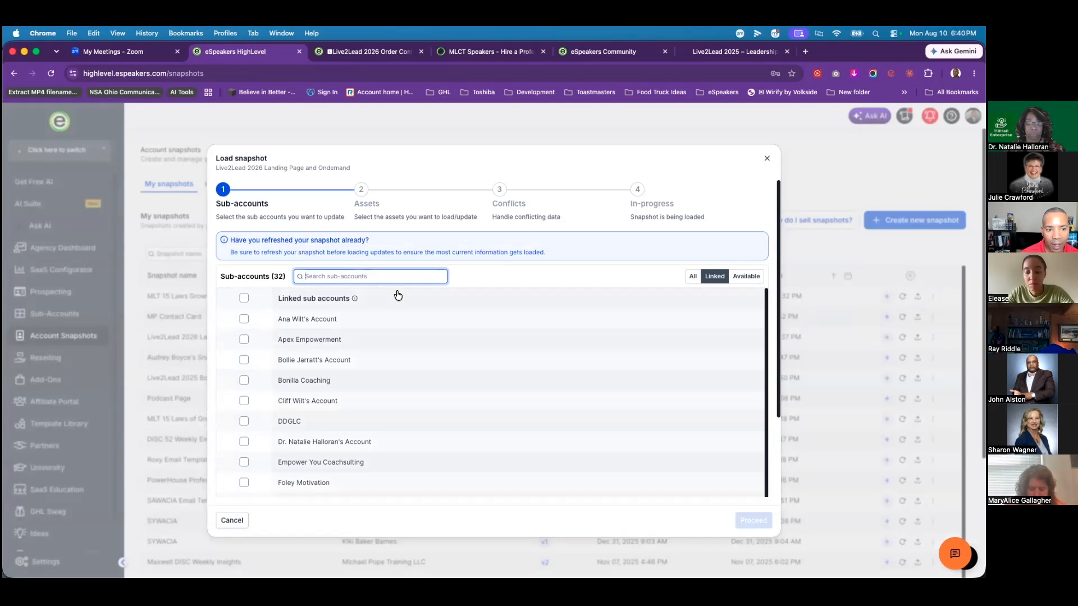
left_click(693, 276)
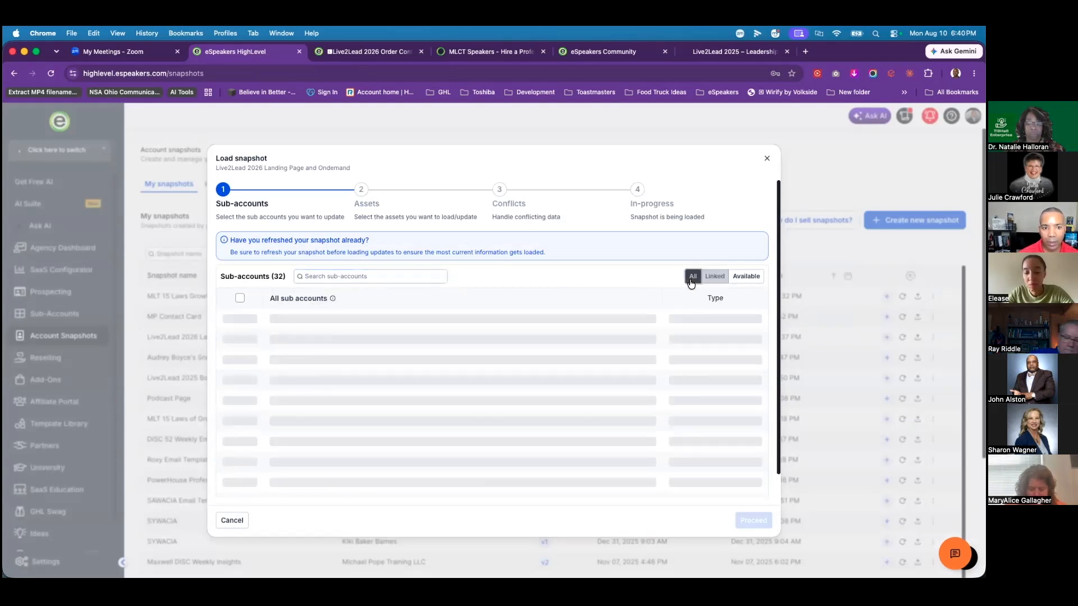
left_click(380, 274)
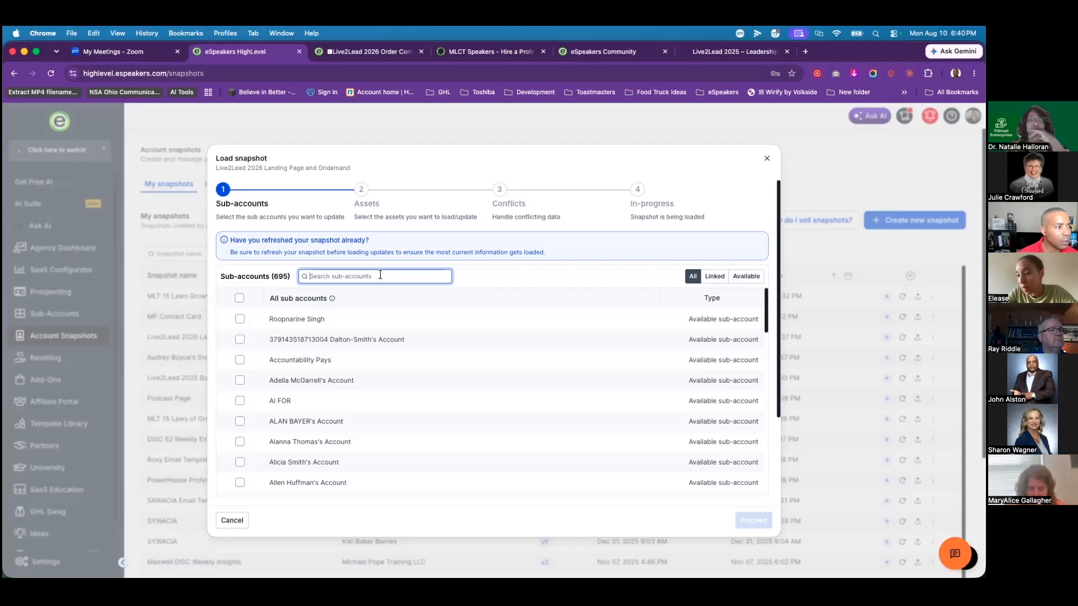
type("glad")
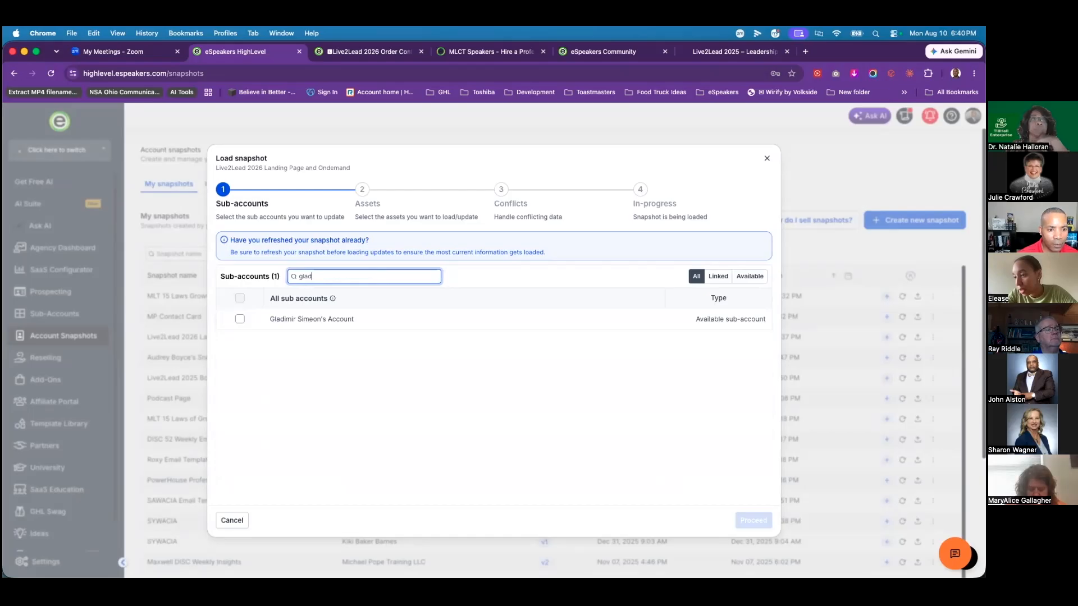
key("BackSpace")
key("BackSpace")
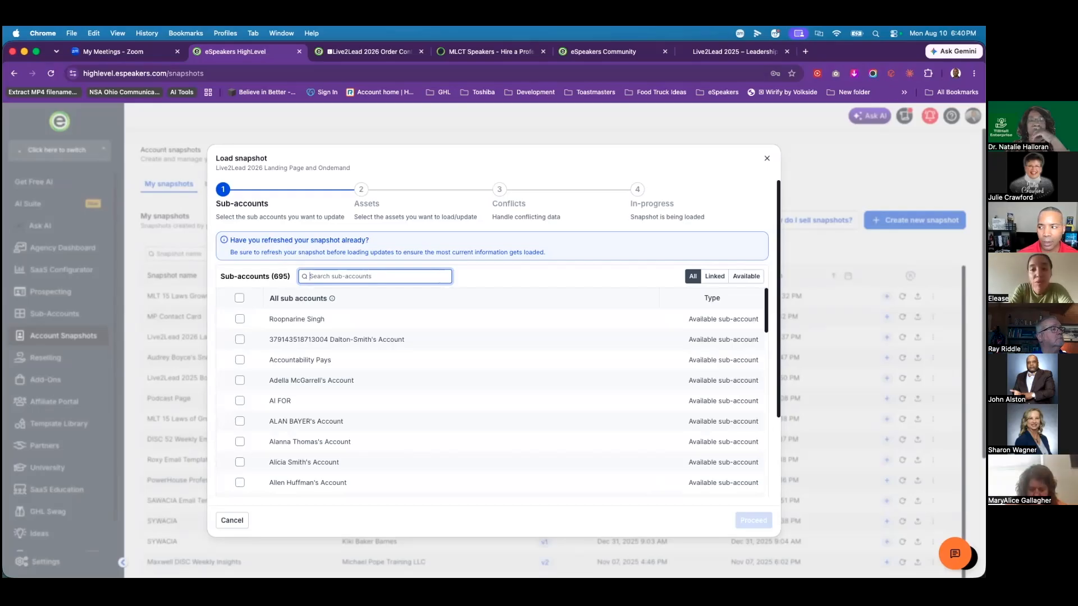
type("wis")
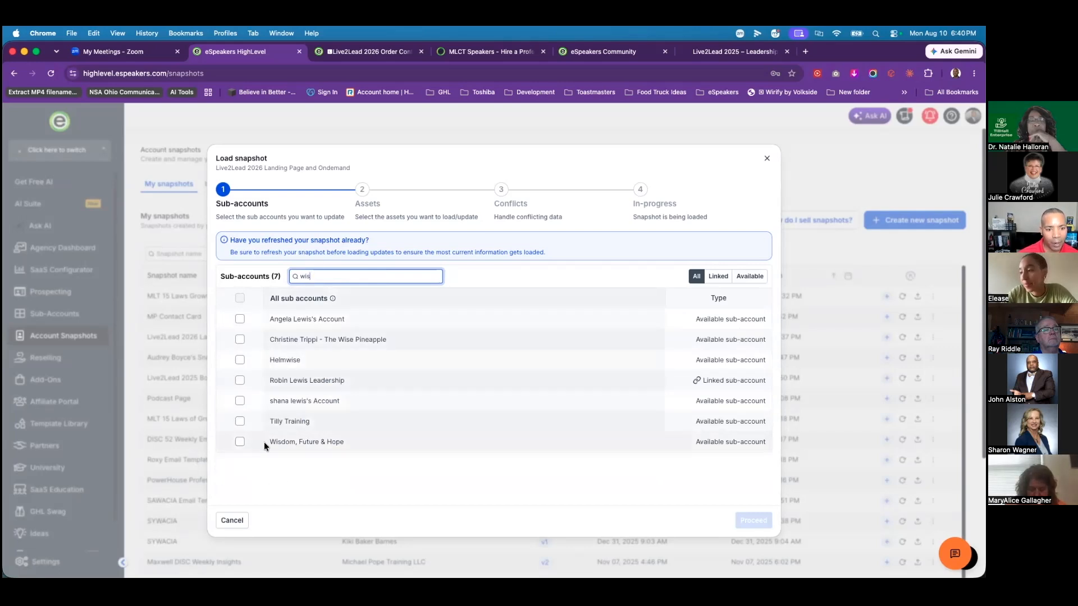
left_click(240, 442)
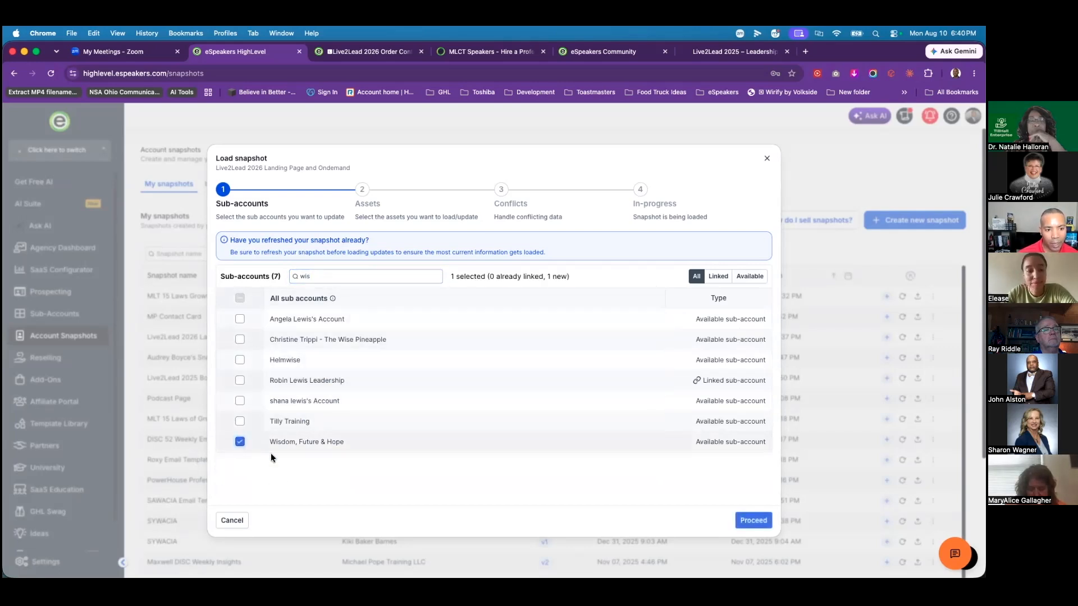
Step: Select all 60 snapshot assets and move on to the conflict check
left_click(751, 521)
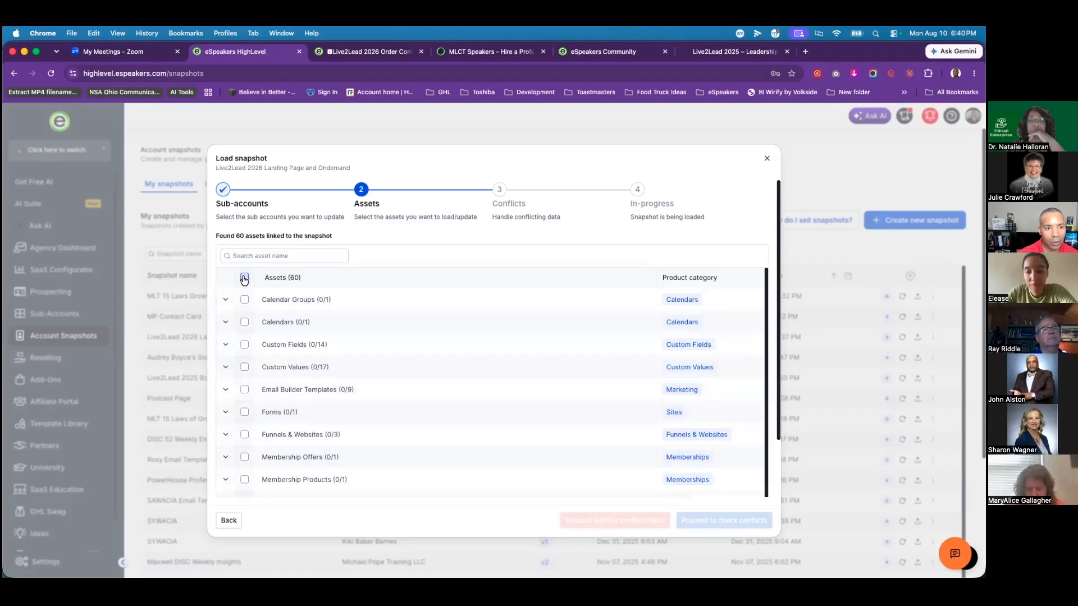
left_click(244, 278)
left_click(724, 520)
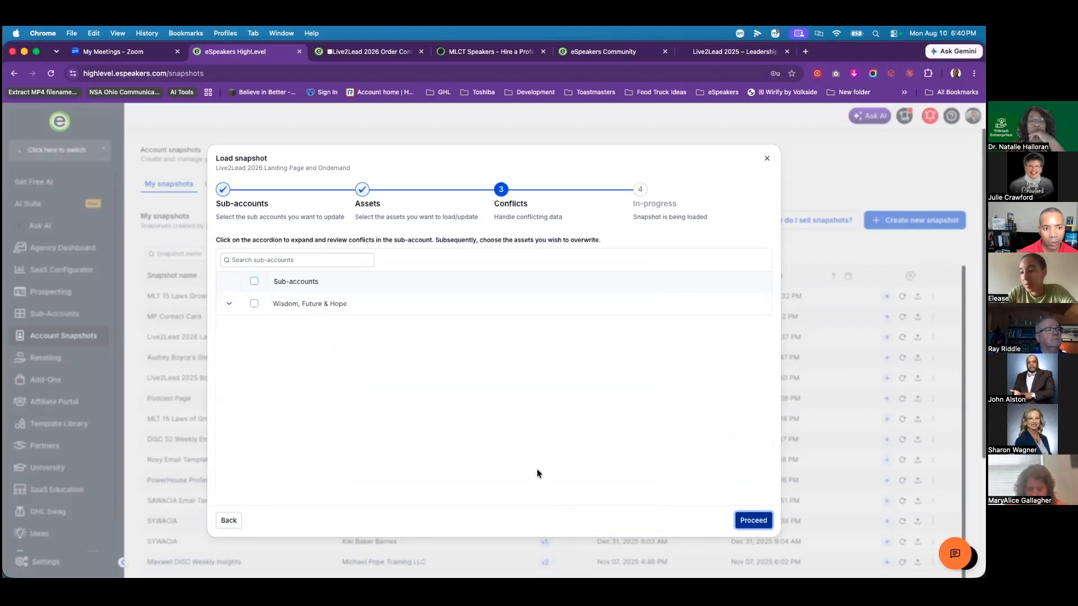
Step: Overwrite Wisdom, Future & Hope's conflicts, confirm with 'Confirm', load, and close the progress window
left_click(253, 304)
left_click(752, 520)
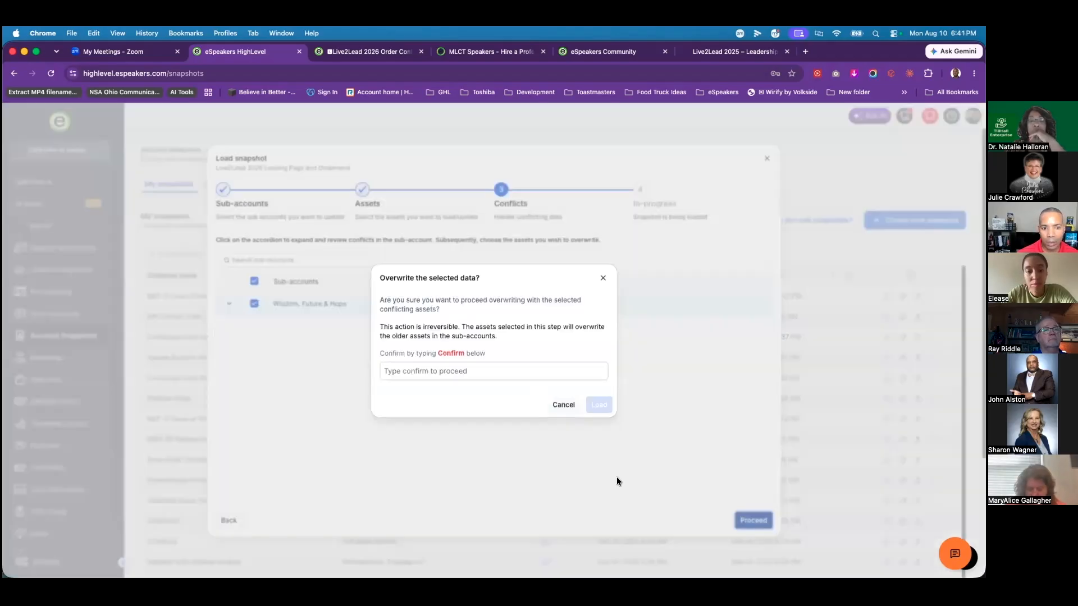
left_click(388, 374)
type("Confirm")
left_click(599, 405)
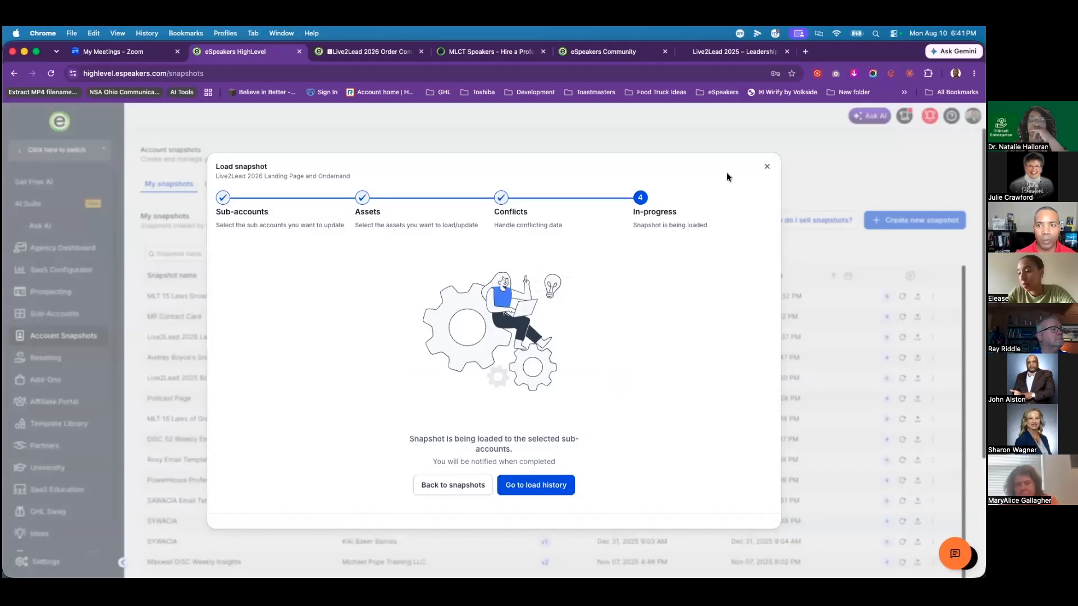
left_click(767, 169)
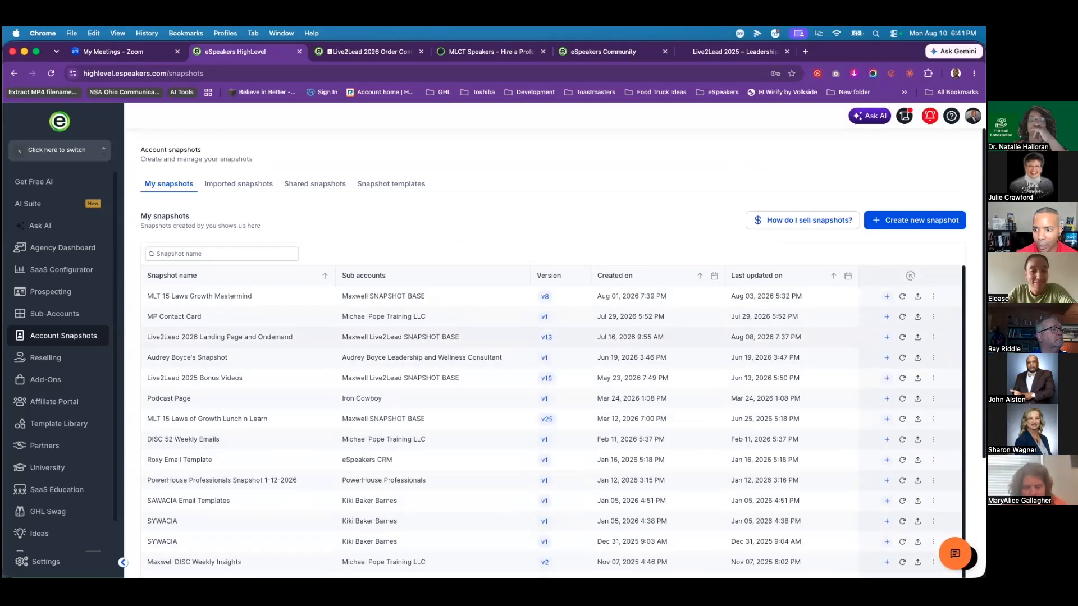
Step: Share the v13 snapshot with assets protection enabled and copy its permanent link
left_click(934, 337)
left_click(927, 383)
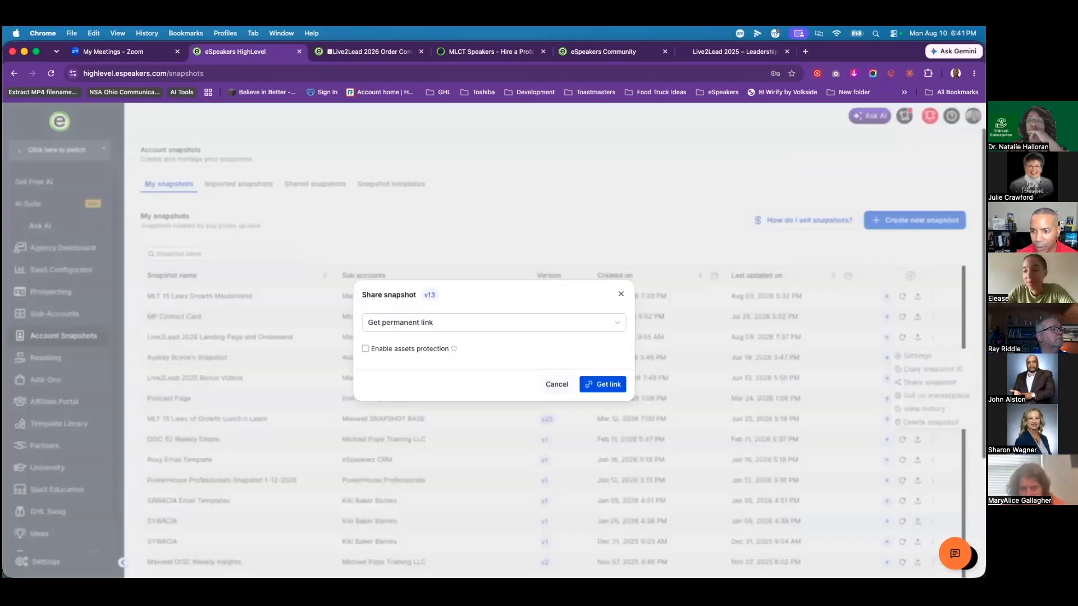
left_click(395, 355)
left_click(597, 384)
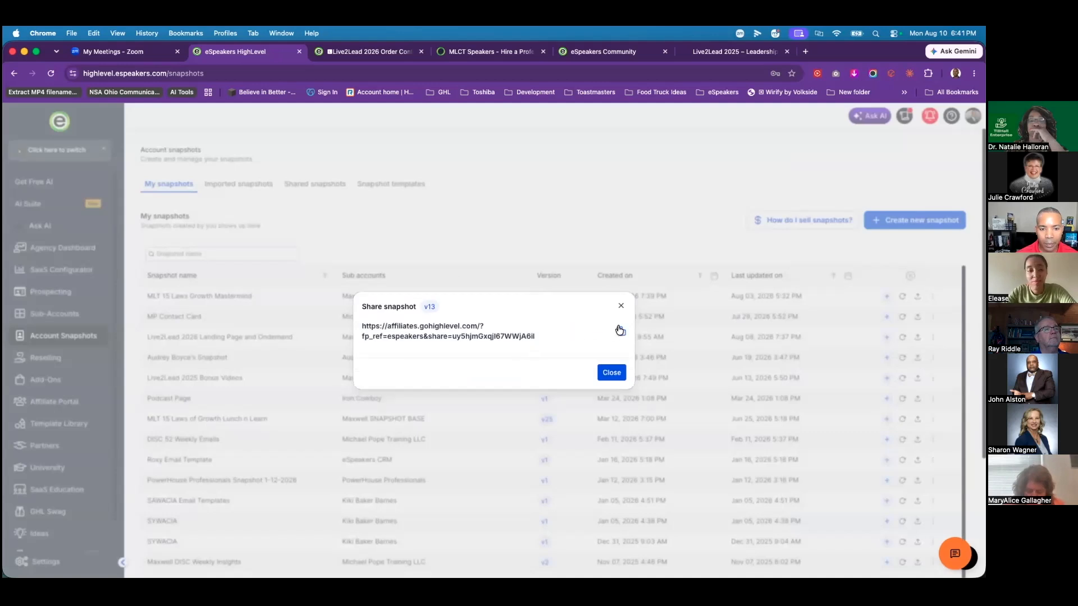
left_click(618, 333)
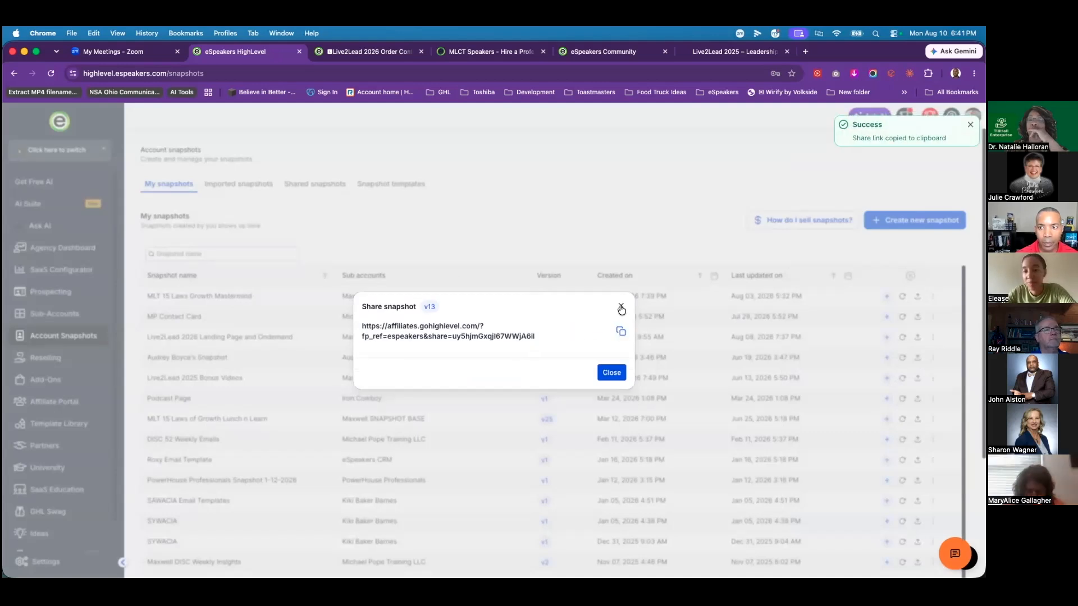
left_click(621, 306)
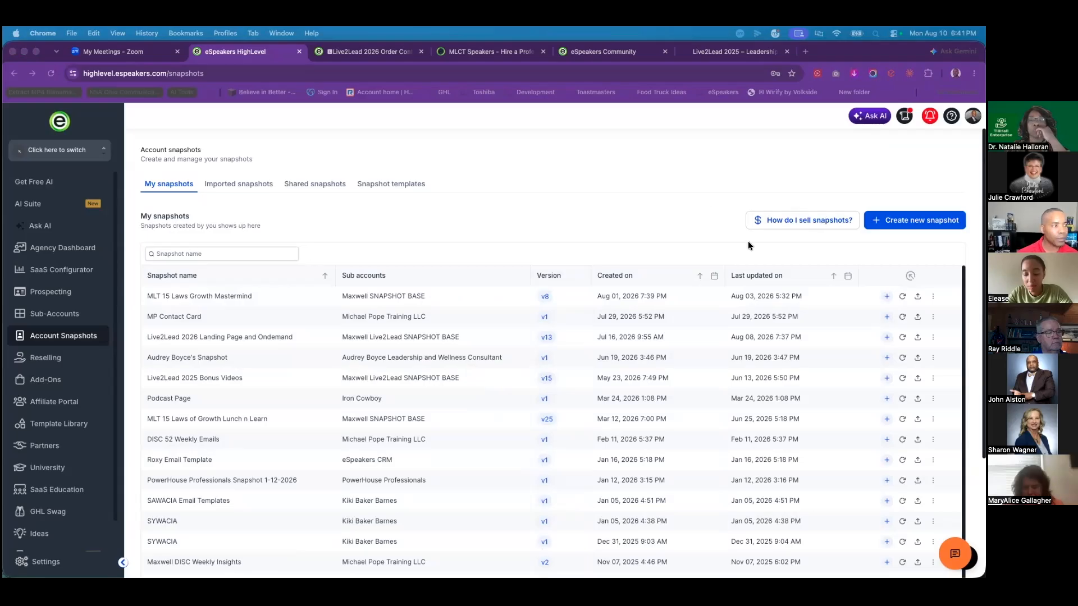
Step: Save the Order Confirmation + Reminder Emails workflow and go back to the Live2Lead 2026 workflows
left_click(337, 52)
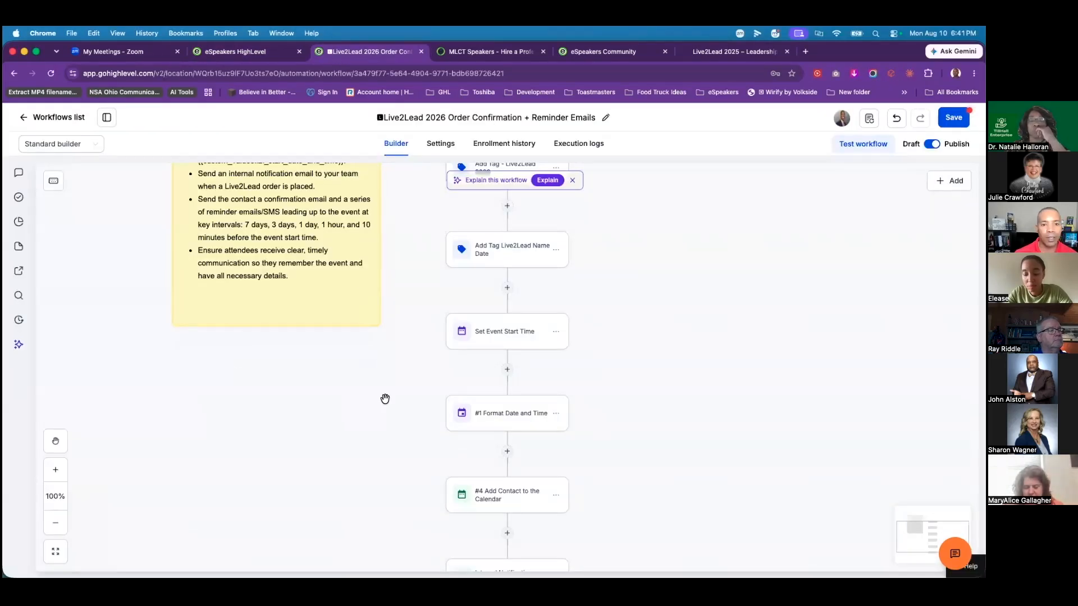
scroll(624, 330, "up", 1)
scroll(625, 329, "up", 10)
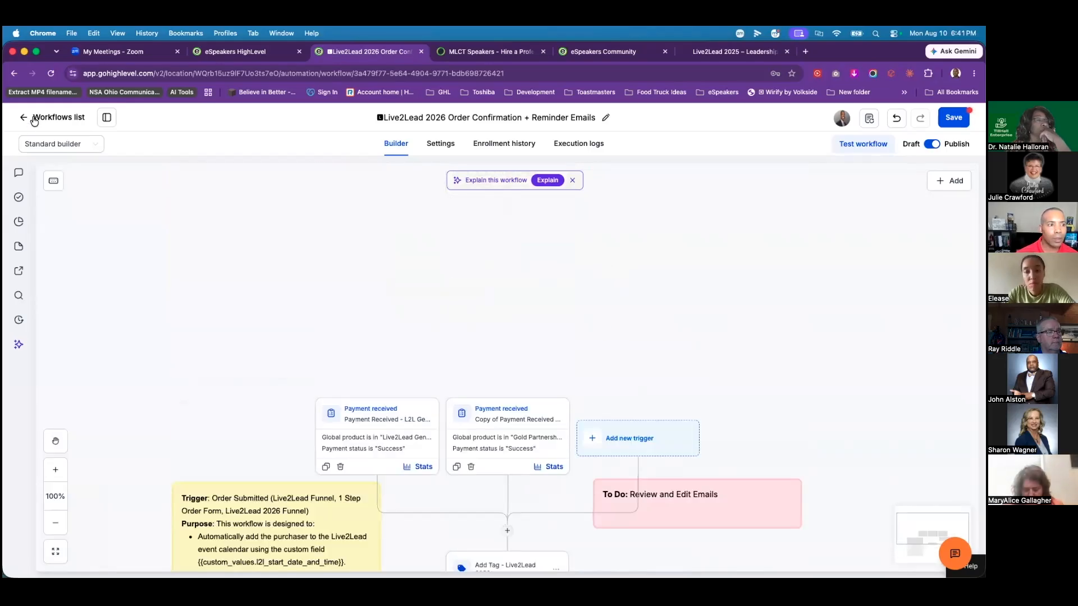
left_click(954, 118)
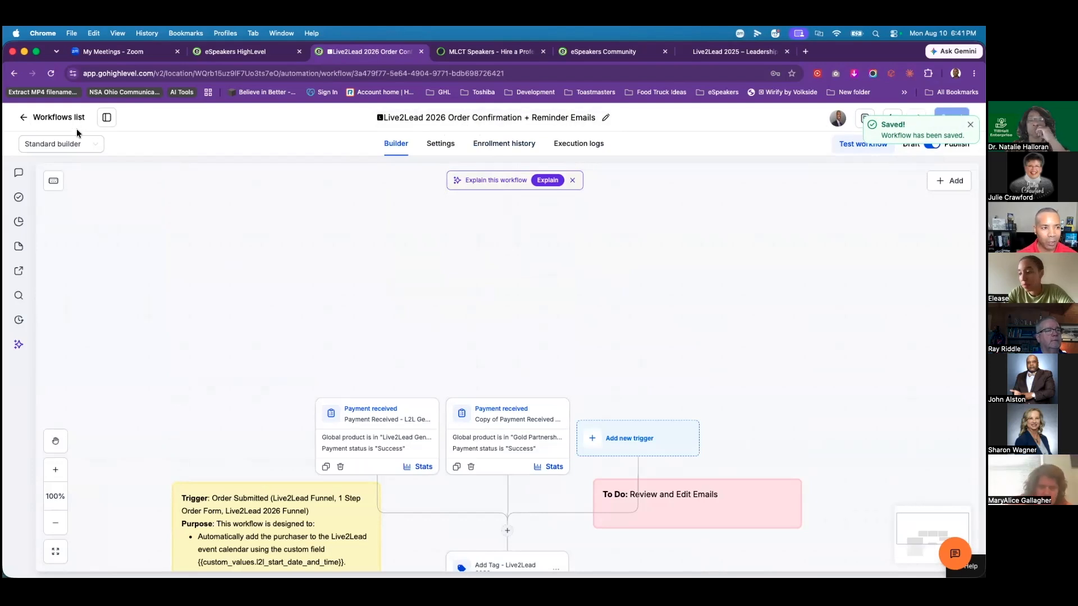
left_click(24, 119)
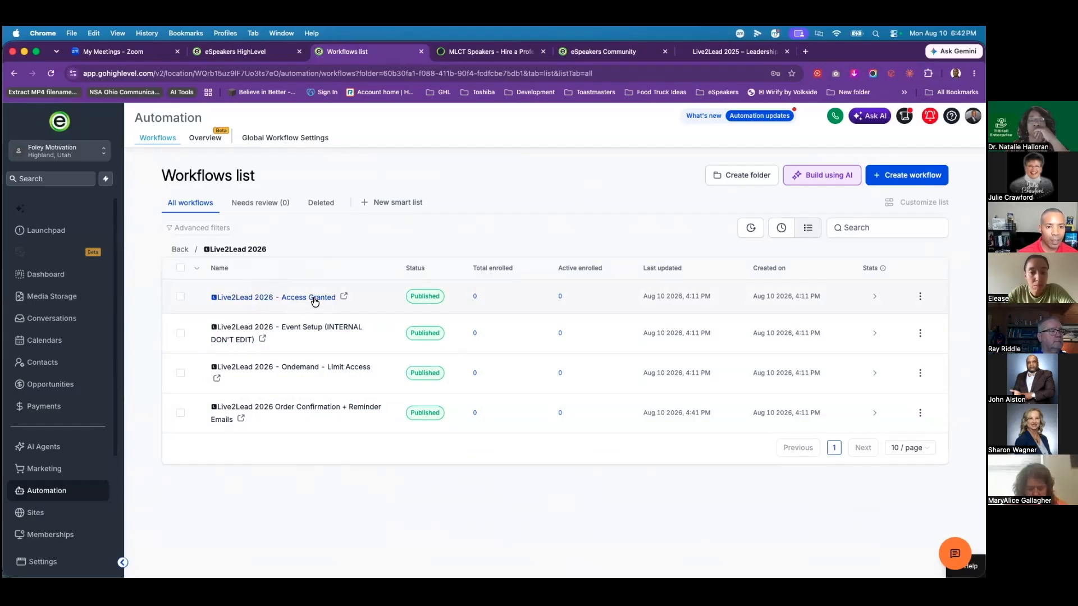
left_click(315, 298)
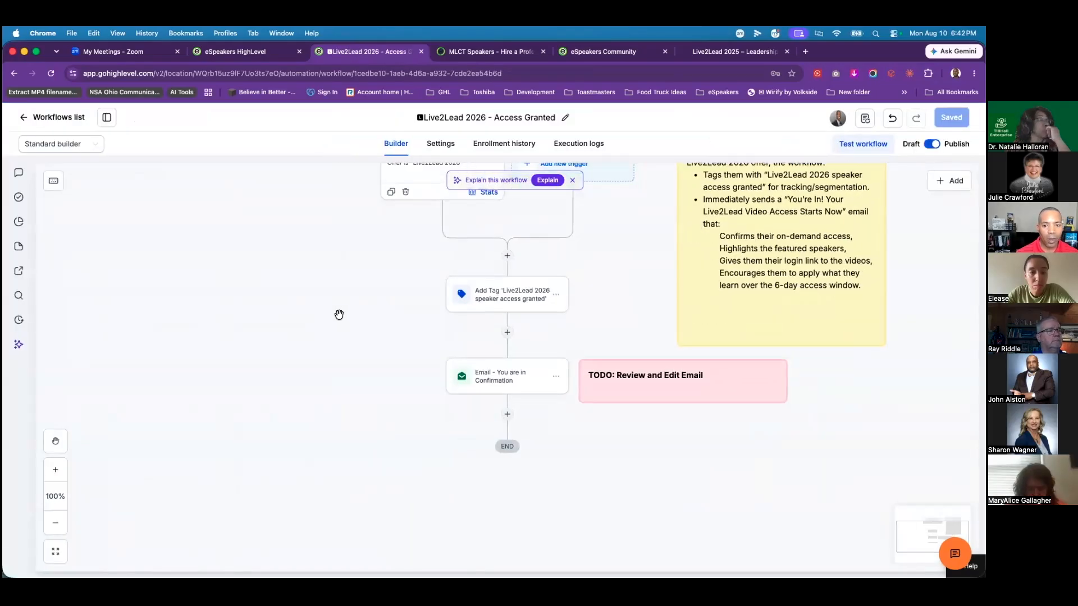
scroll(331, 317, "up", 2)
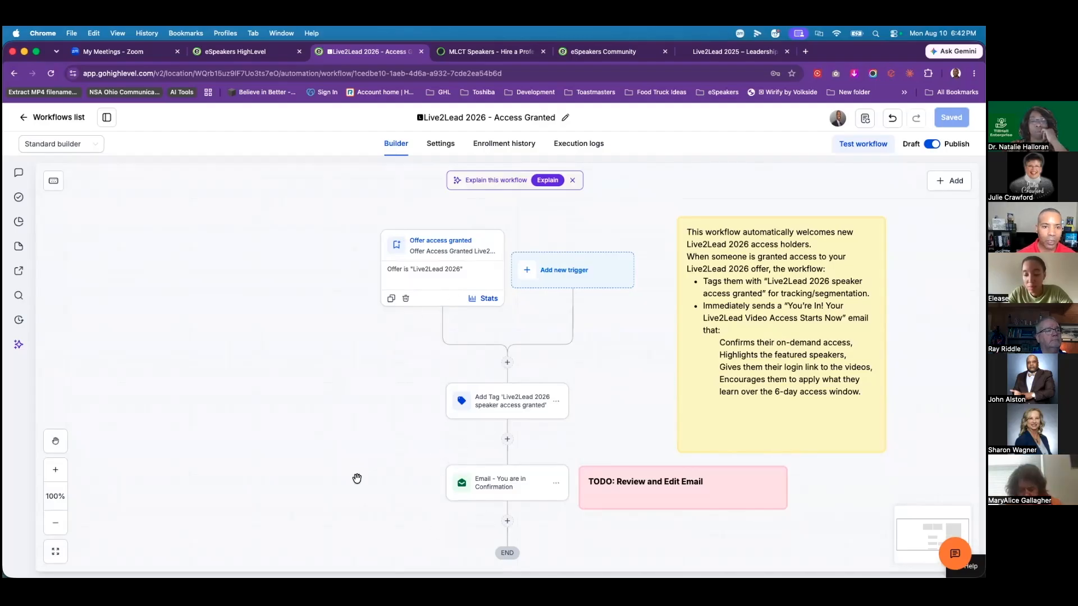
left_click(25, 117)
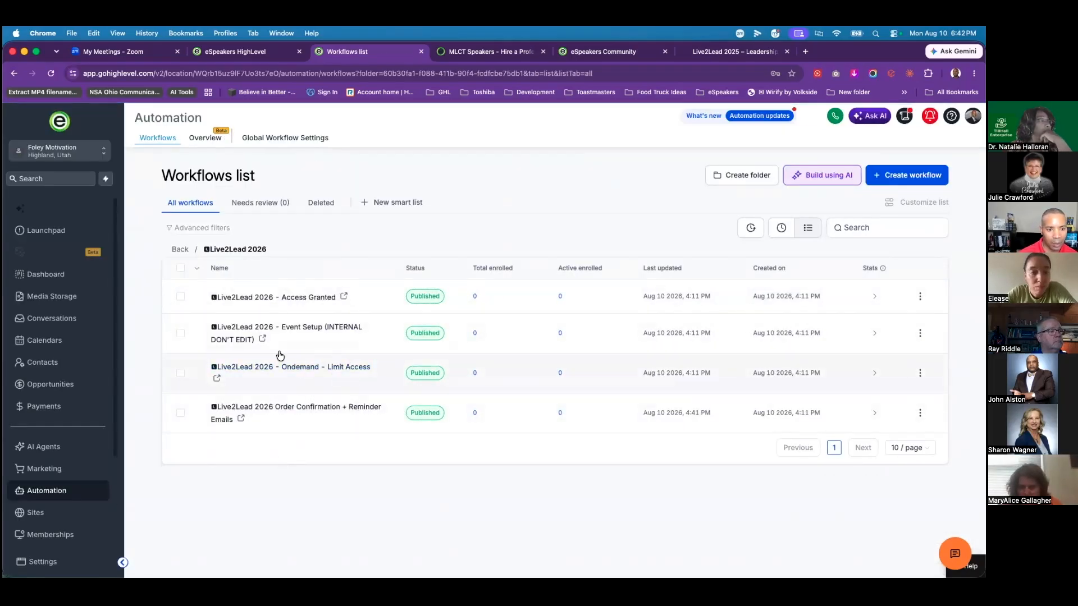
left_click(292, 371)
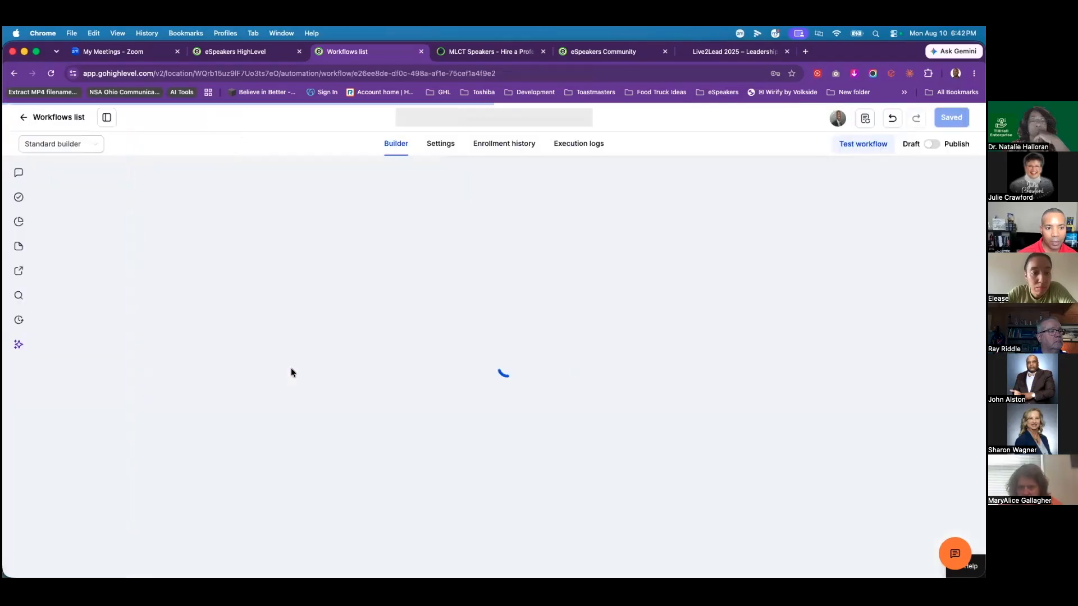
scroll(353, 321, "up", 3)
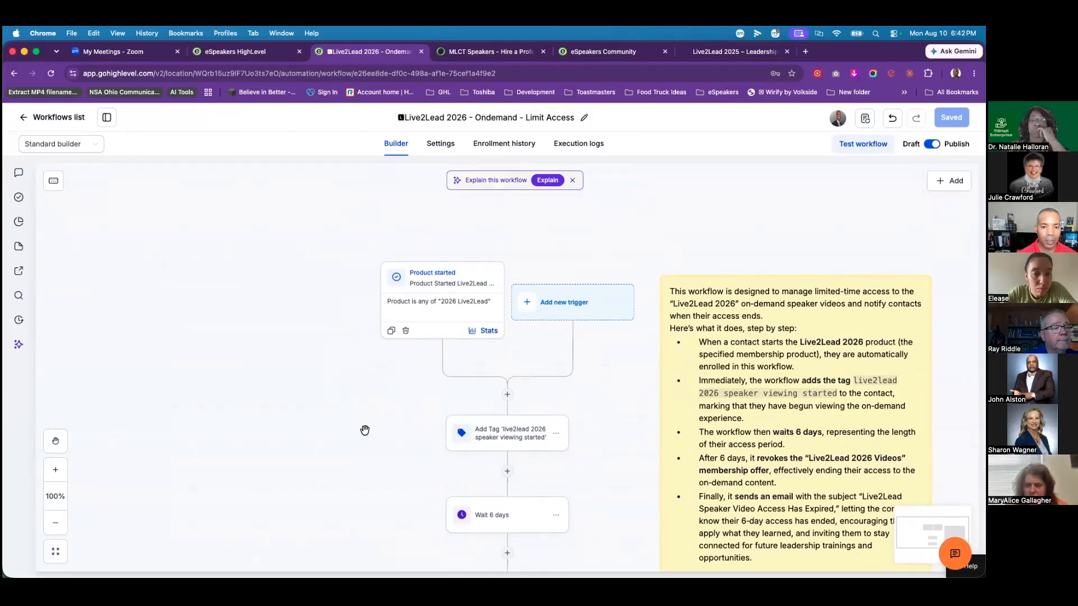
scroll(360, 430, "down", 3)
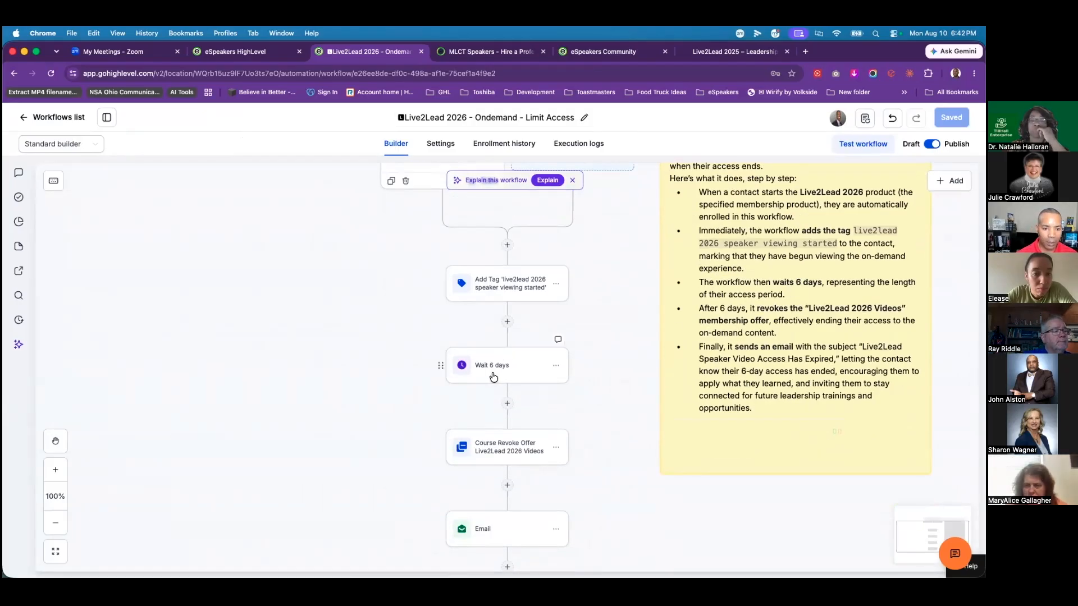
scroll(419, 483, "down", 1)
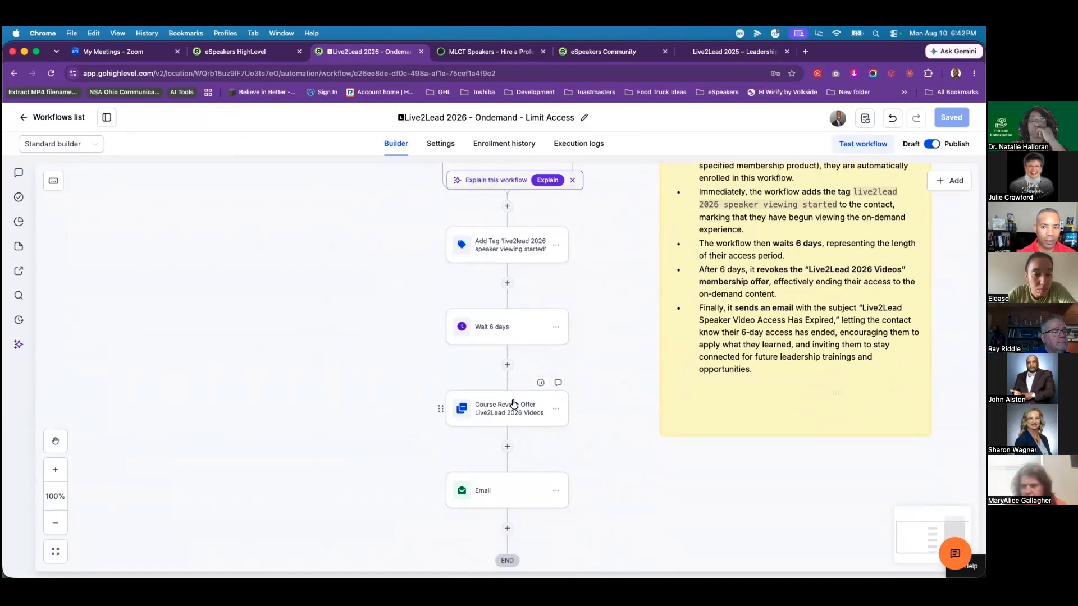
scroll(386, 441, "down", 2)
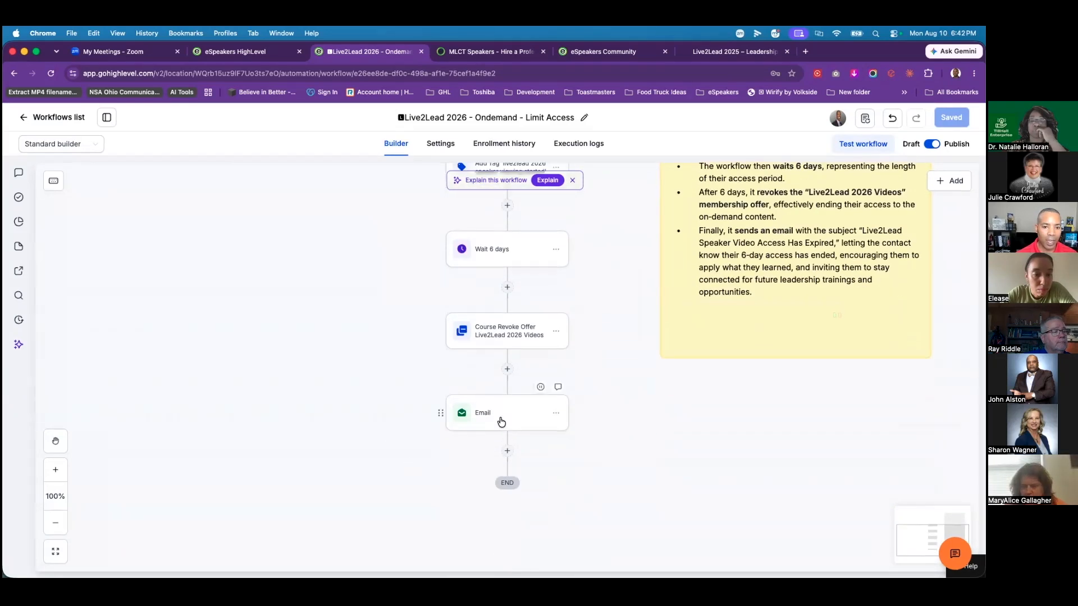
left_click(497, 423)
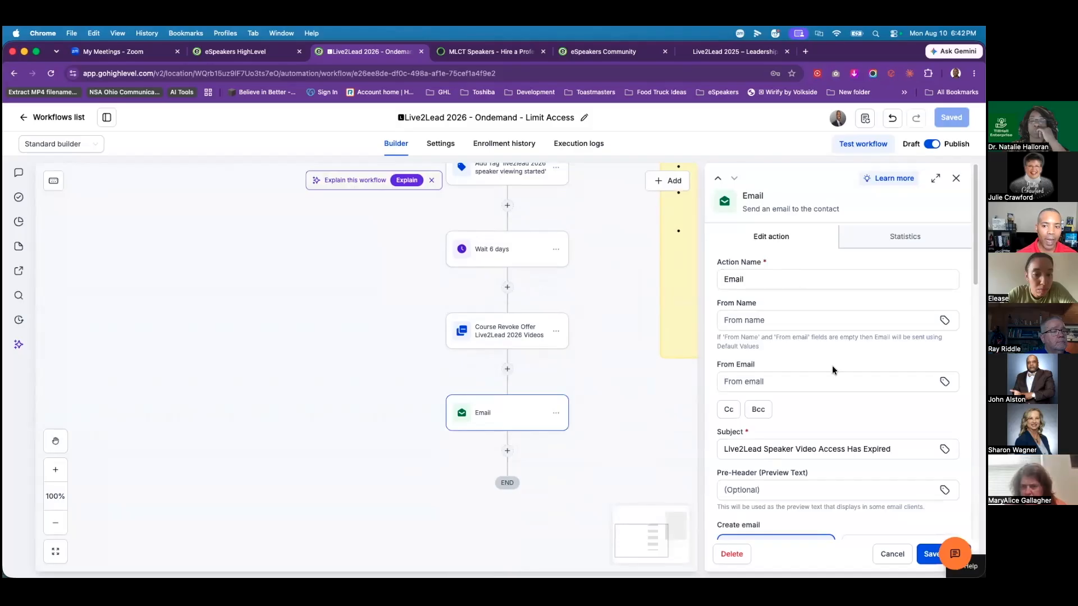
scroll(843, 381, "down", 6)
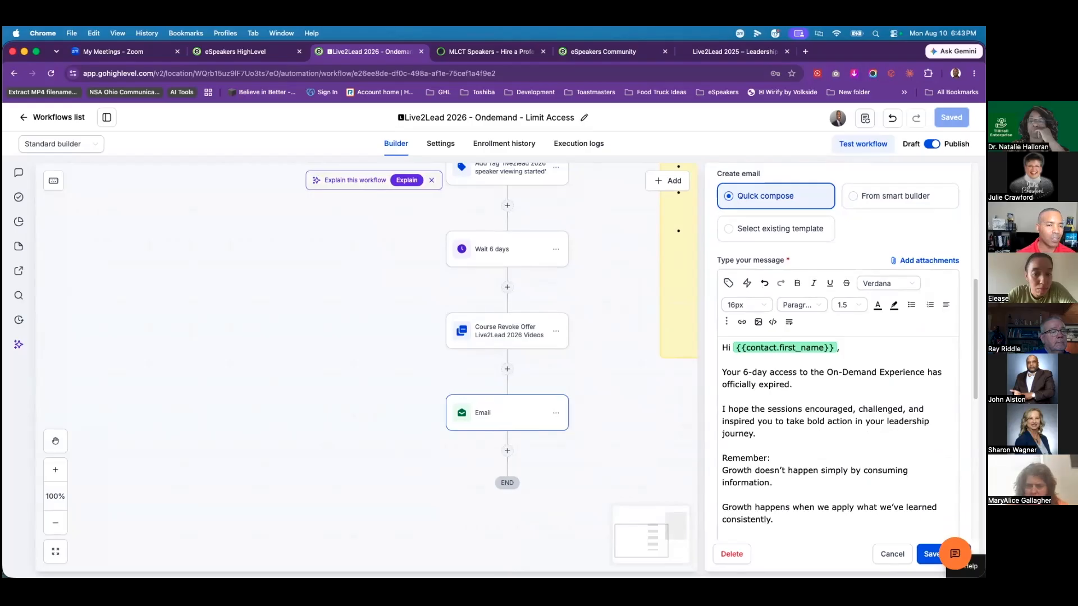
left_click(893, 554)
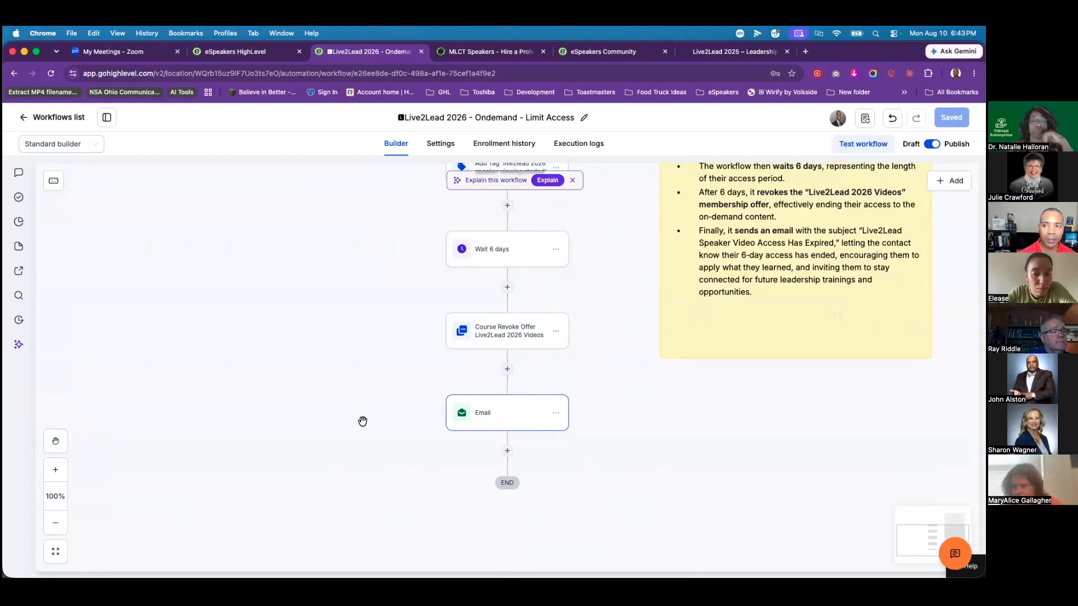
scroll(361, 421, "up", 5)
scroll(352, 414, "down", 4)
scroll(350, 412, "up", 3)
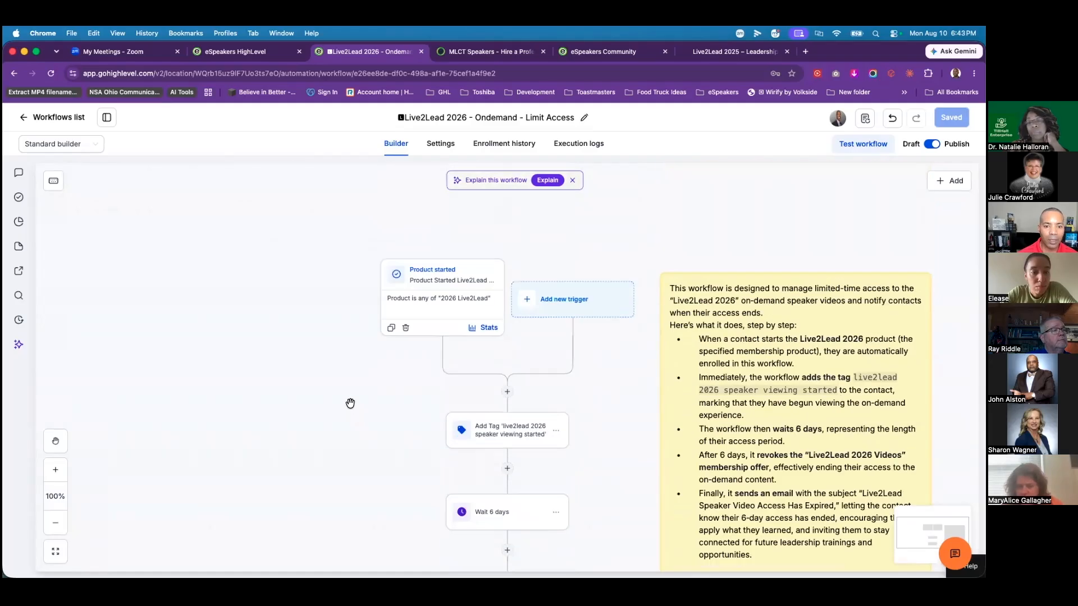
scroll(353, 405, "down", 3)
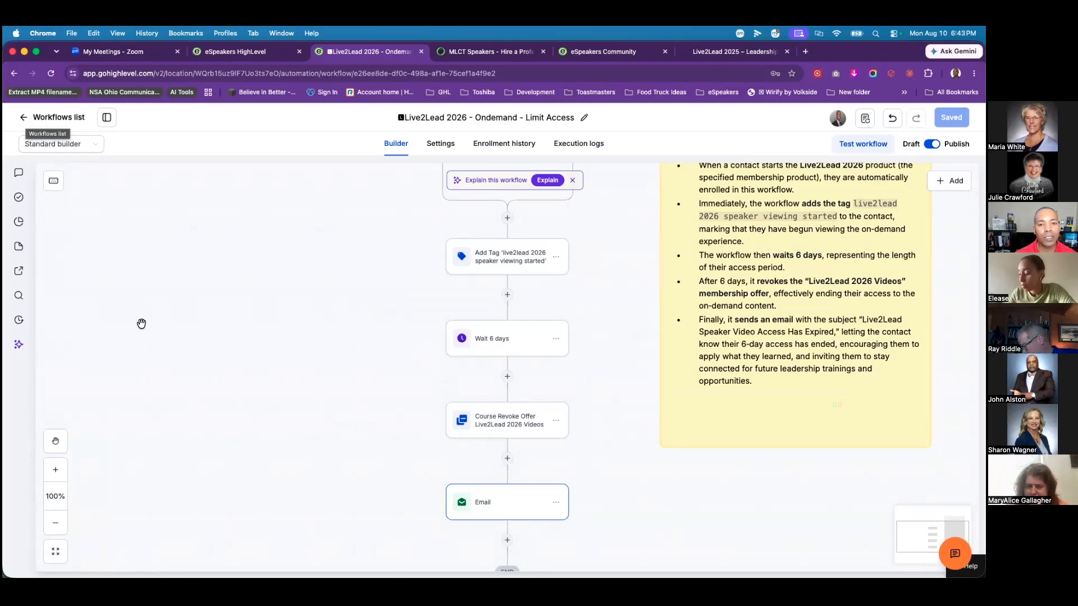
scroll(141, 325, "up", 5)
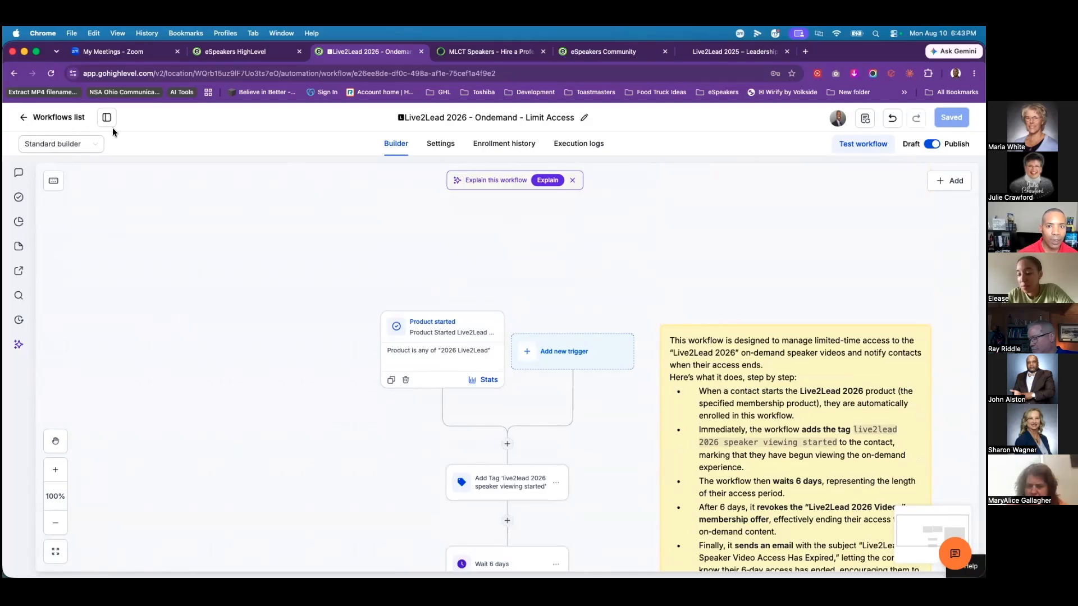
left_click(24, 119)
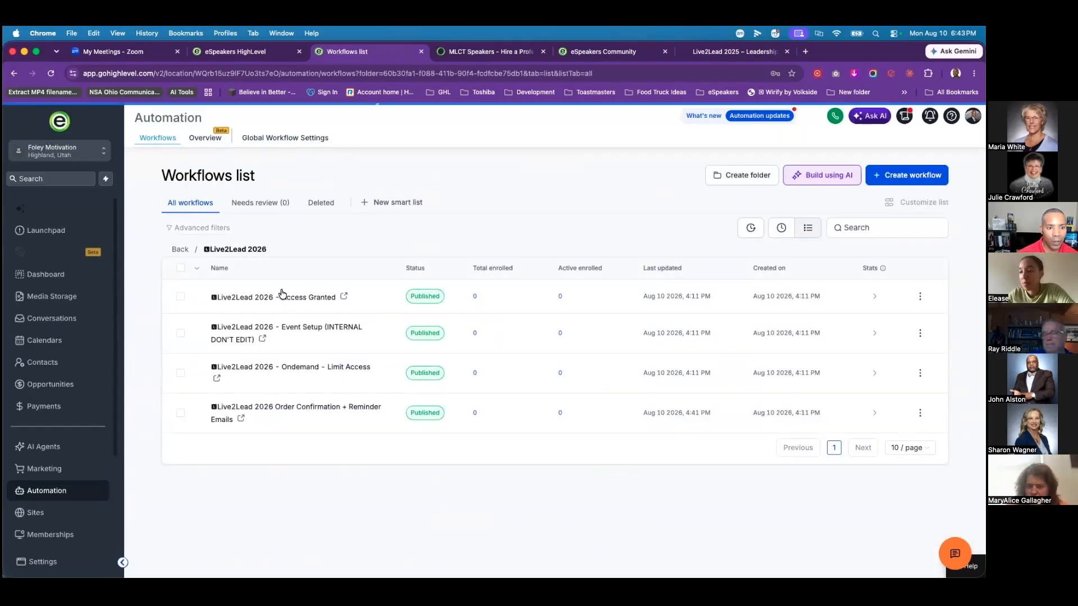
Step: Open the Live2Lead 2026 - Access Granted workflow
left_click(330, 291)
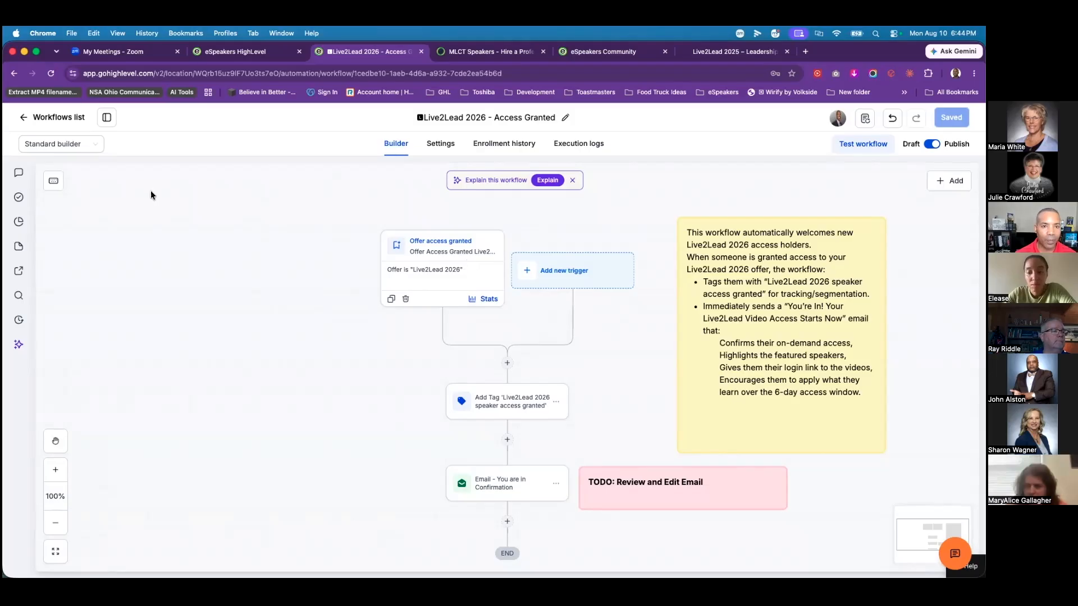
Step: Go back from the Access Granted builder to the Workflows list
left_click(24, 119)
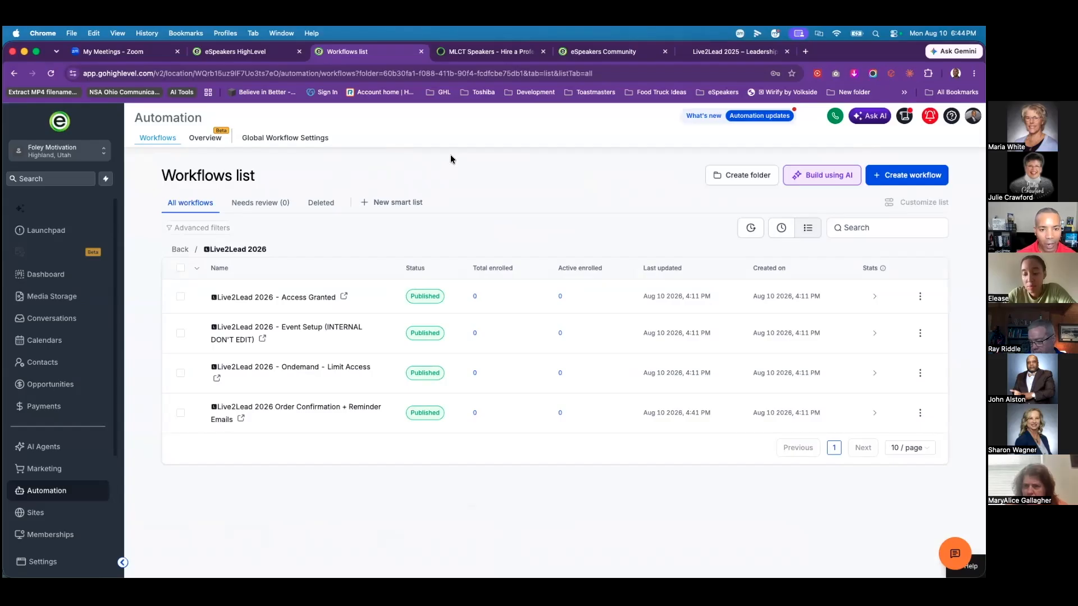
Step: Add a Tag filter to the contacts list, first picking 15laws-l&l-registered
left_click(44, 372)
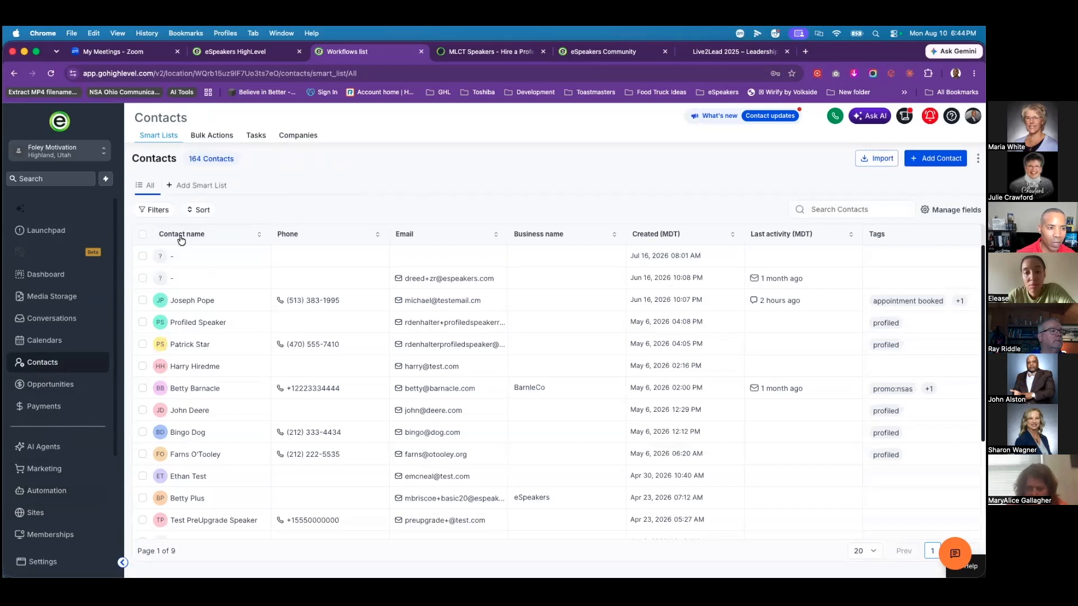
left_click(160, 212)
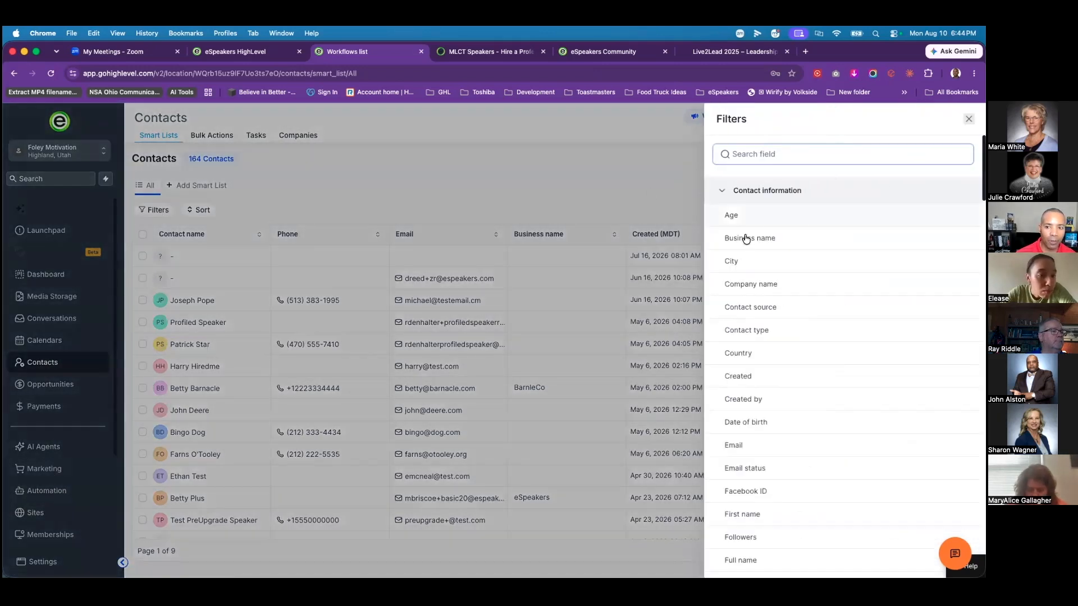
left_click(751, 154)
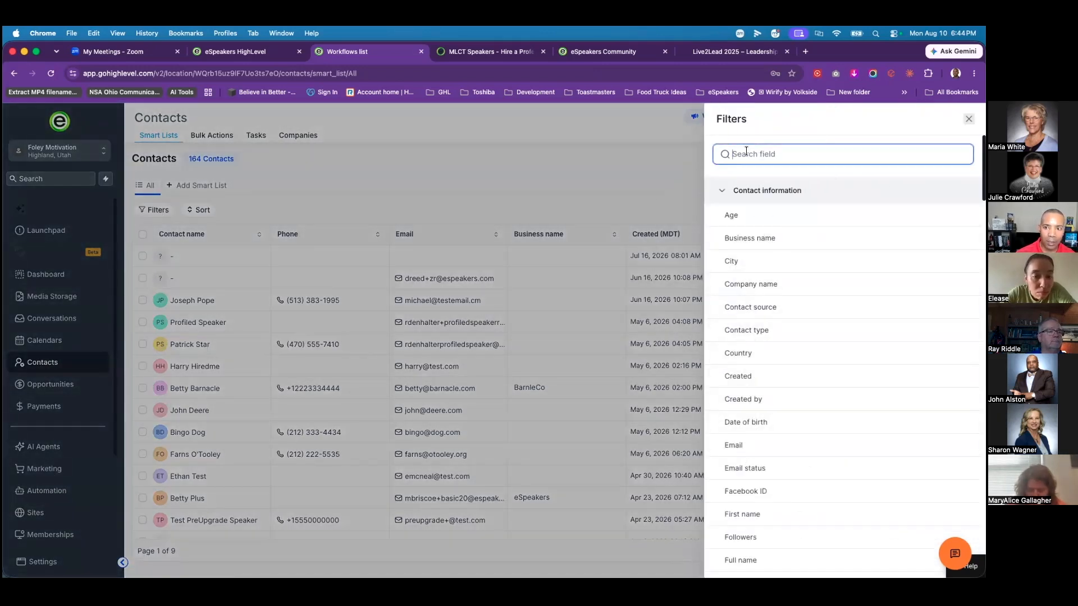
type("tag")
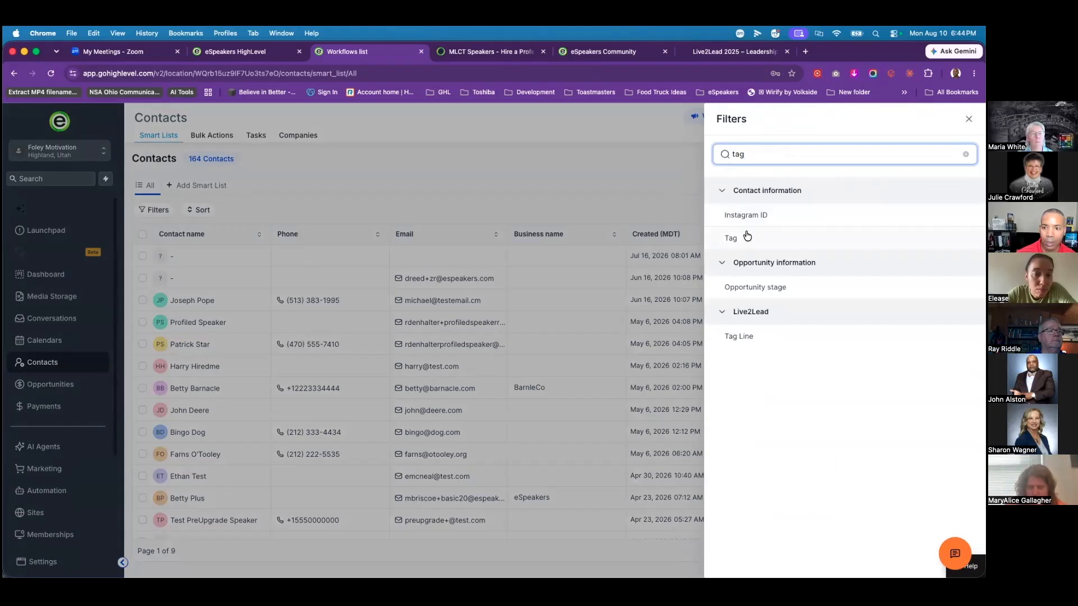
left_click(747, 237)
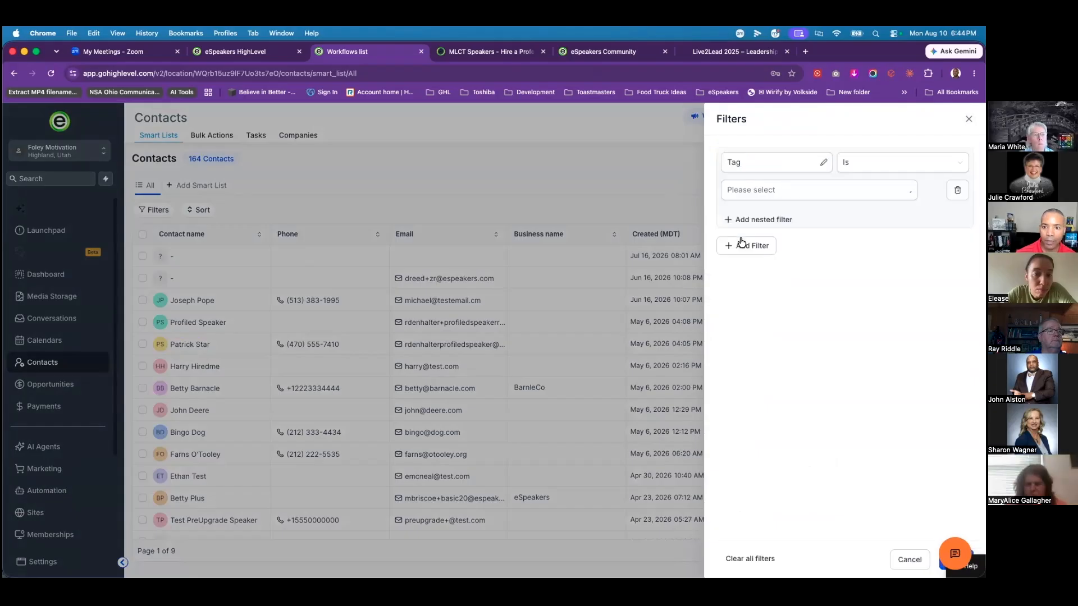
left_click(798, 190)
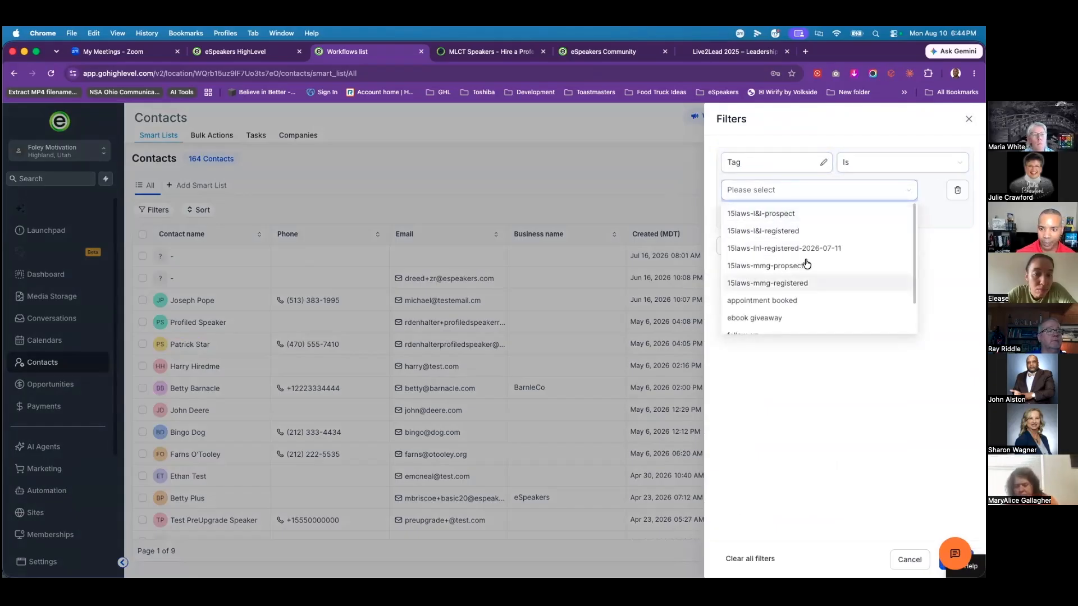
left_click(752, 234)
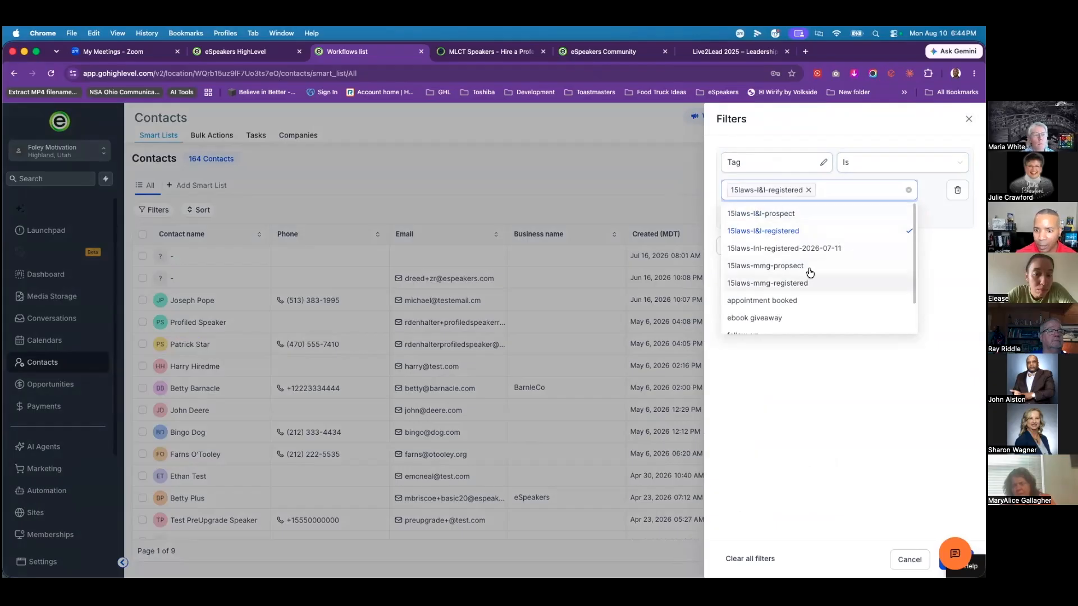
Step: Swap the filter tag to live2lead 2026 and apply it
left_click(809, 190)
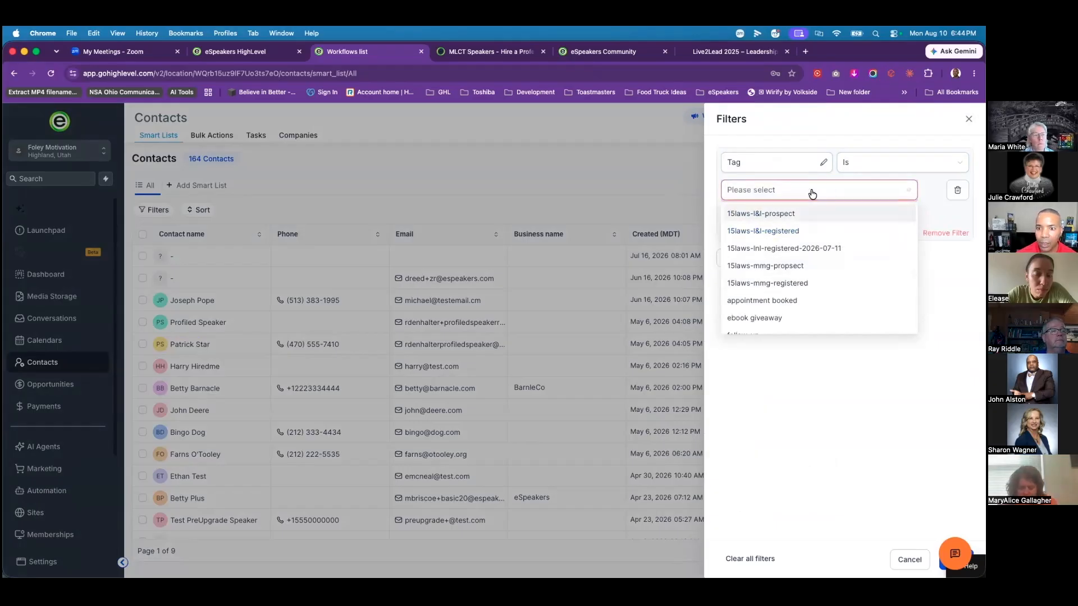
type("li")
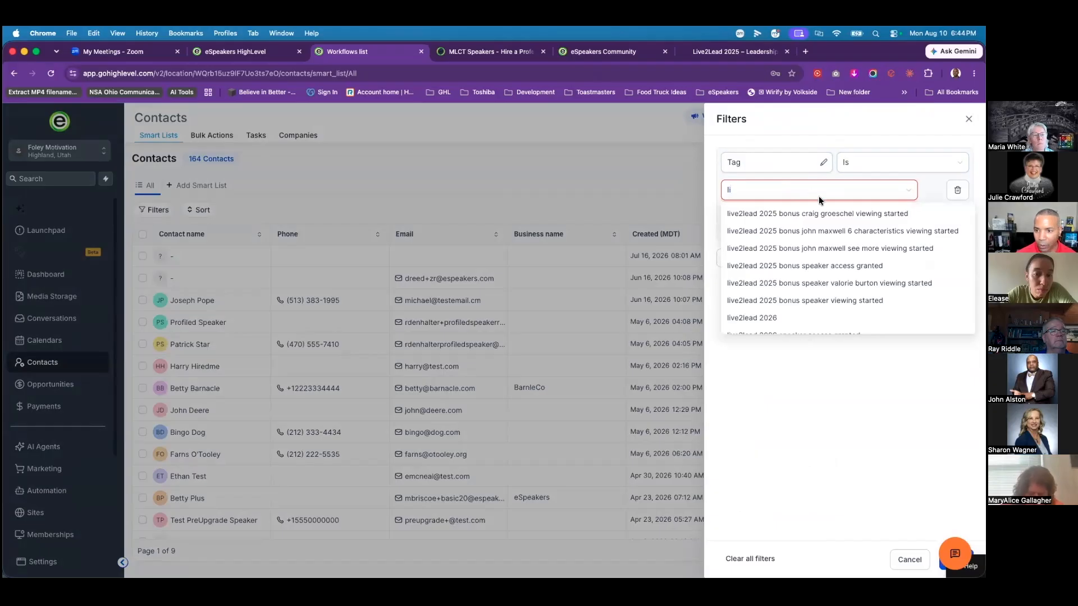
scroll(825, 264, "down", 2)
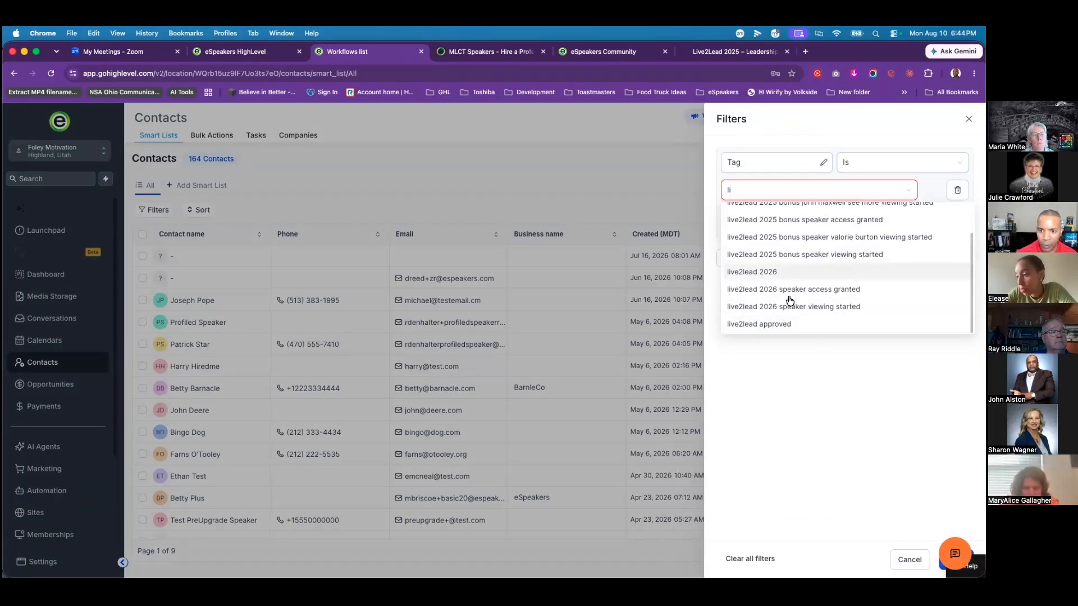
left_click(762, 274)
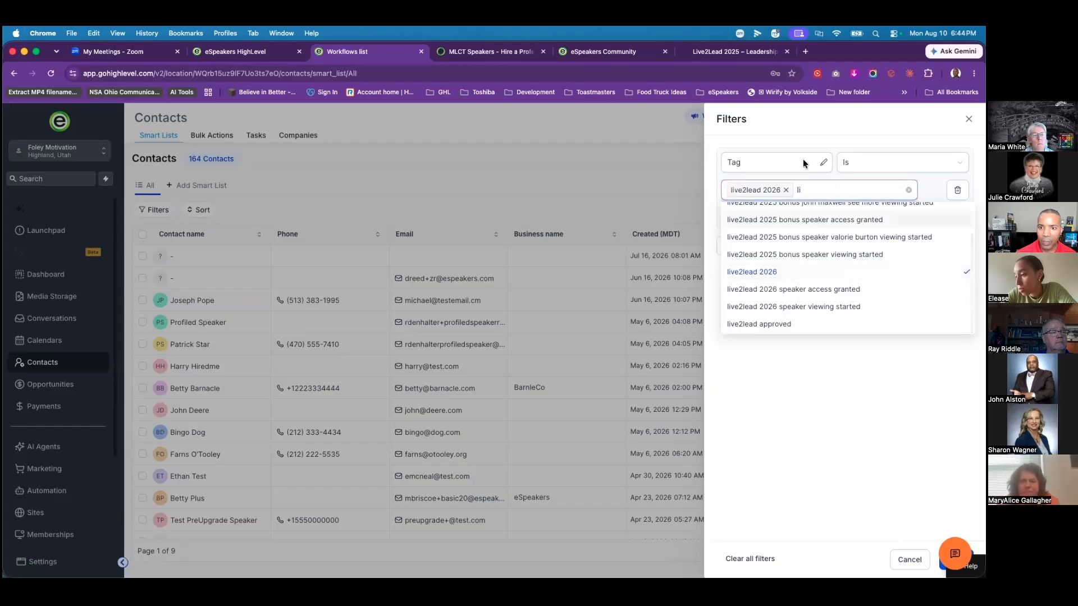
left_click(829, 135)
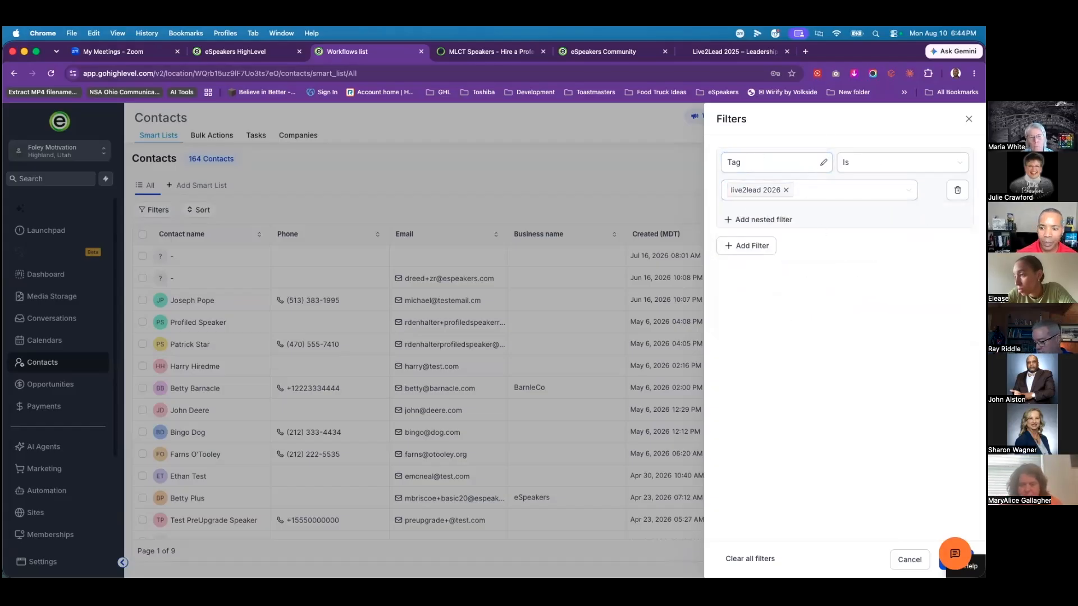
left_click_drag(931, 554, 931, 492)
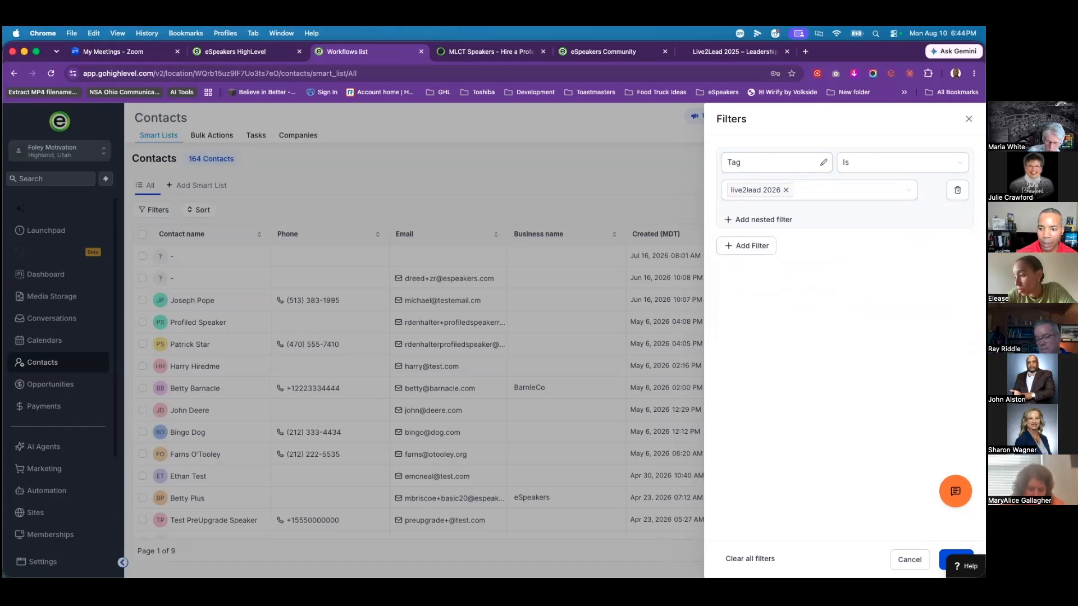
left_click(956, 559)
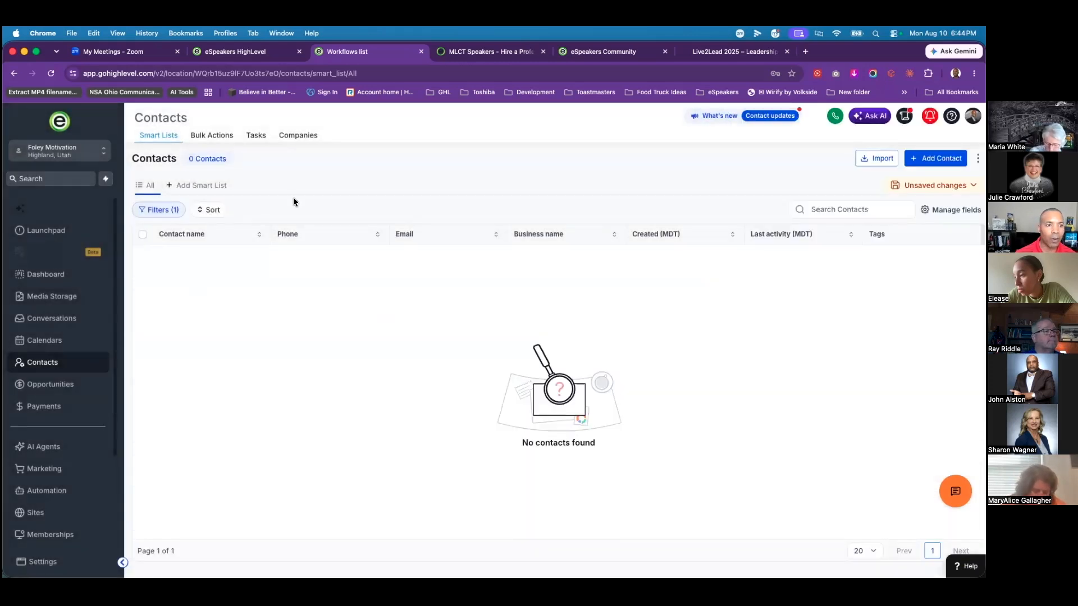
Step: Remove the live2lead 2026 tag filter and apply to show all 164 contacts
left_click(163, 210)
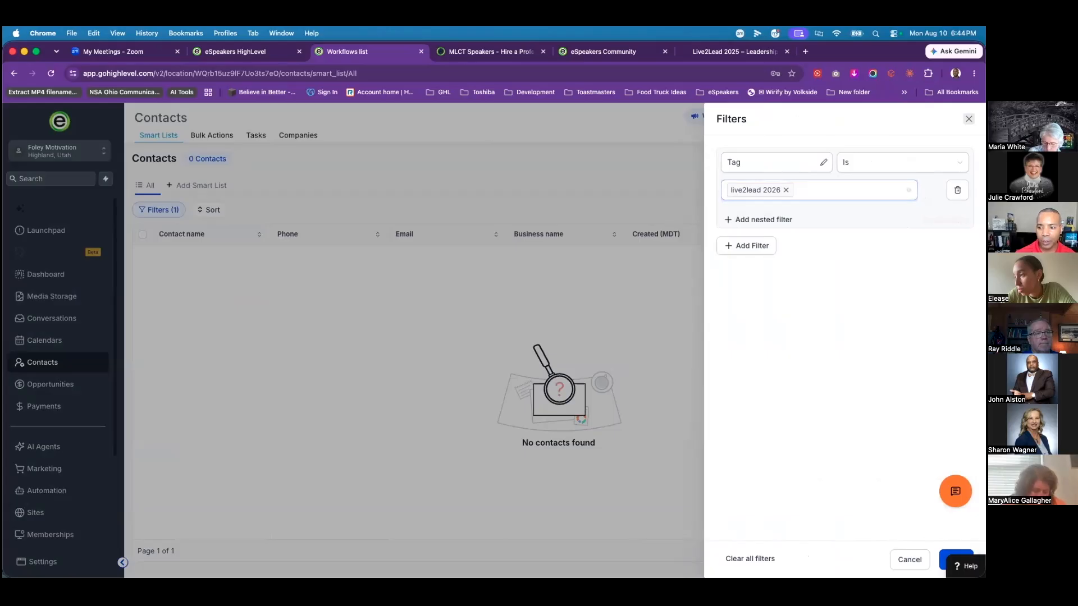
left_click(767, 560)
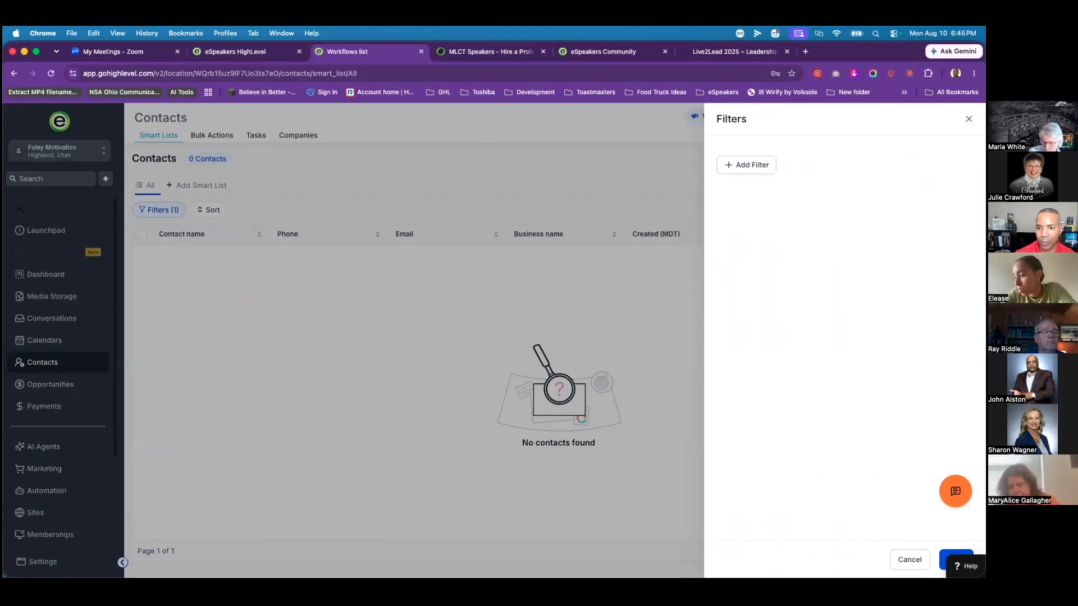
left_click(956, 560)
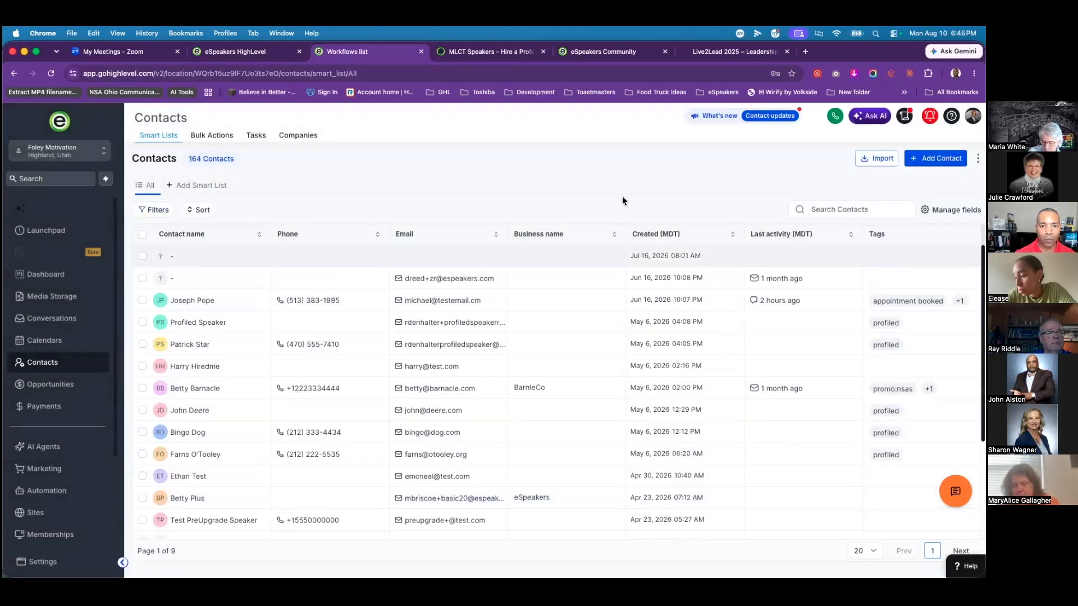
left_click(143, 303)
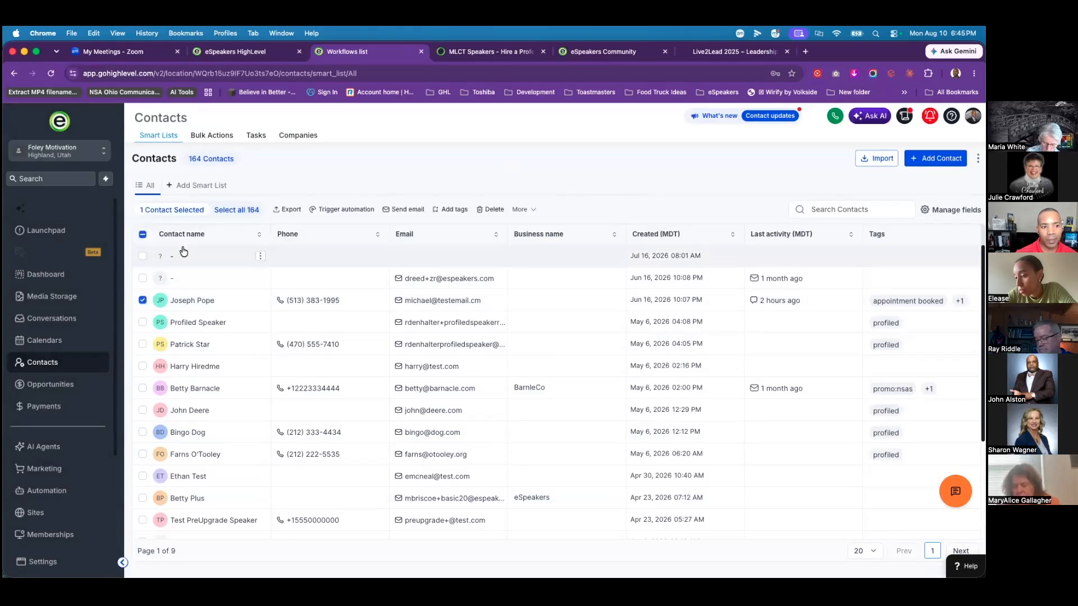
left_click(142, 324)
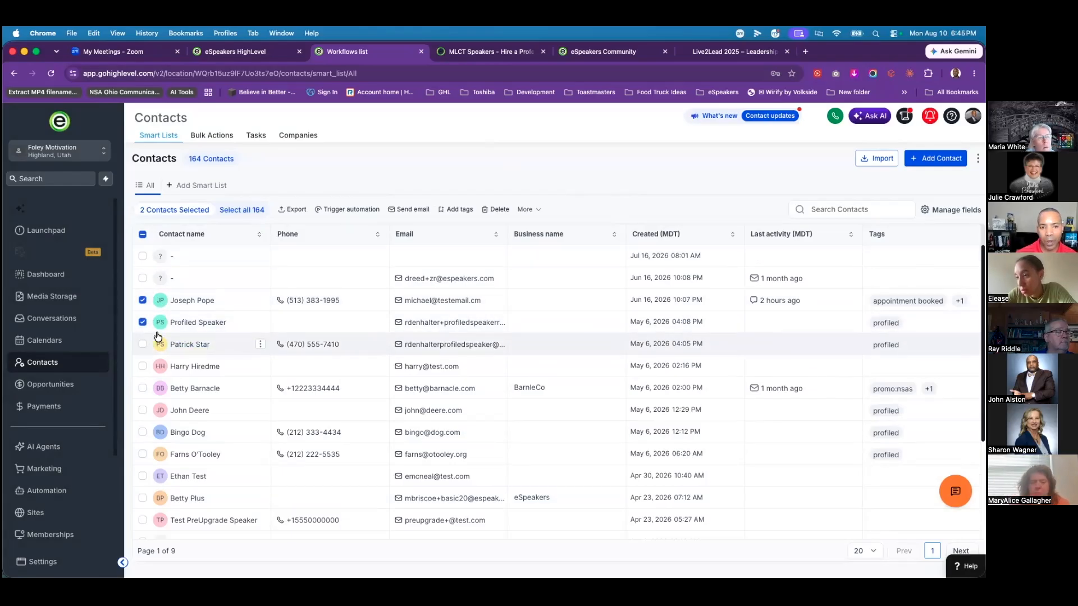
left_click(352, 210)
left_click(466, 353)
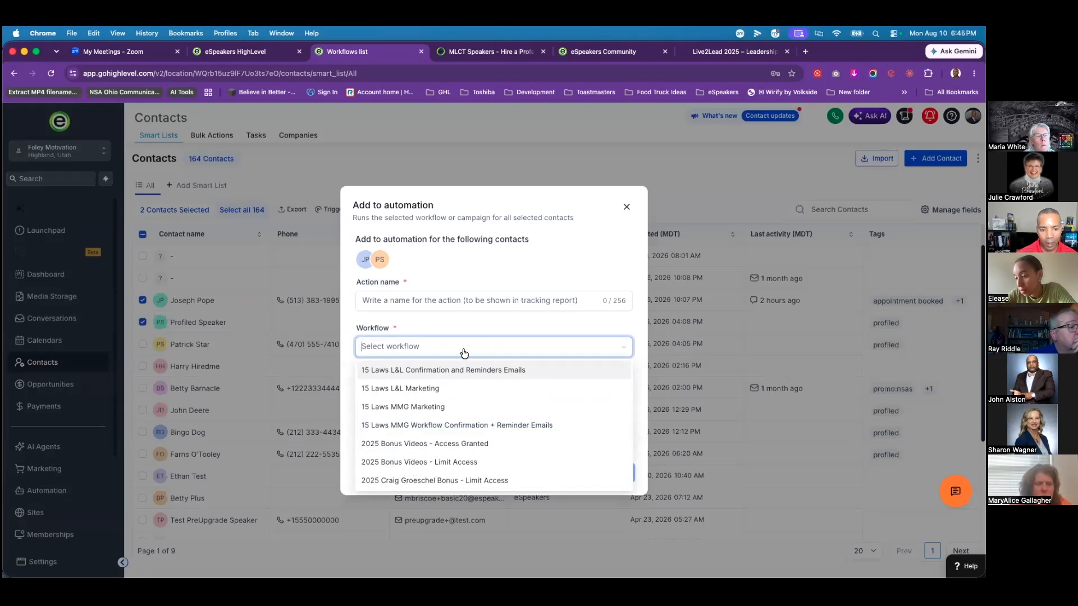
type("liv")
type("e")
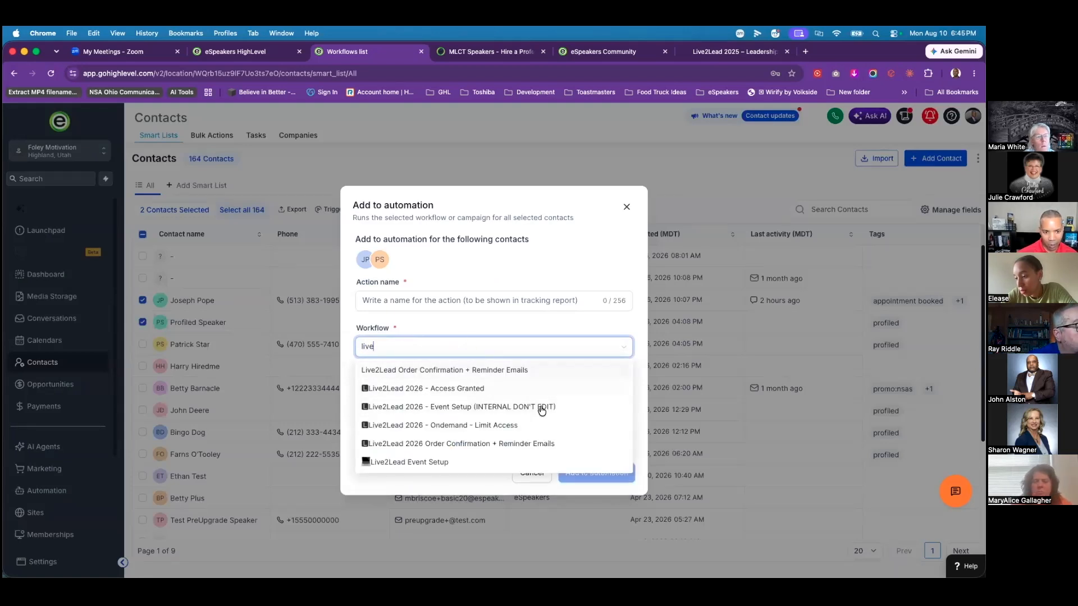
left_click(461, 394)
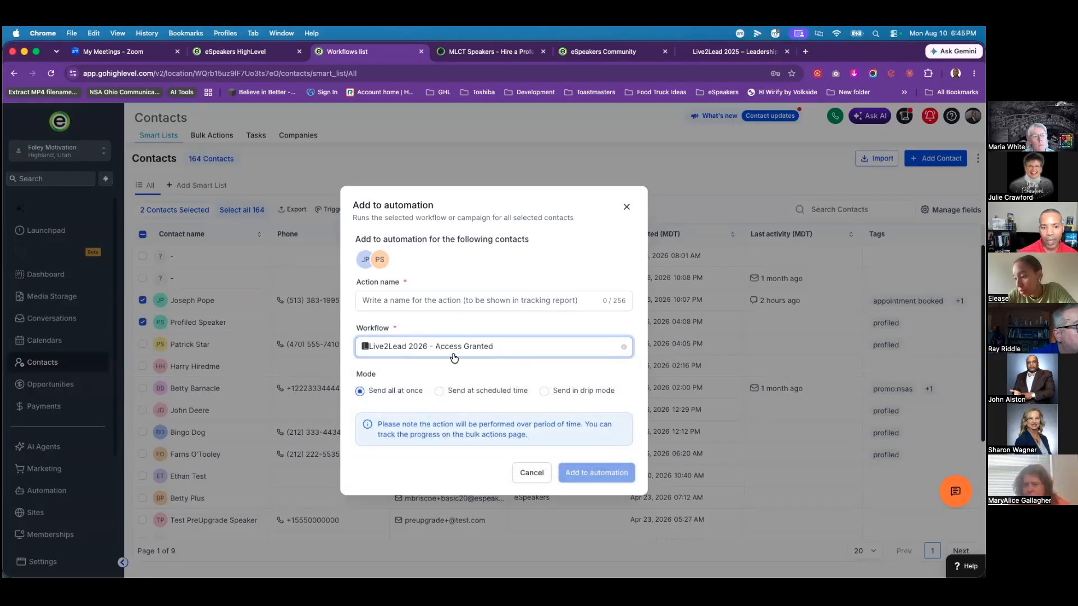
left_click(422, 301)
type("t")
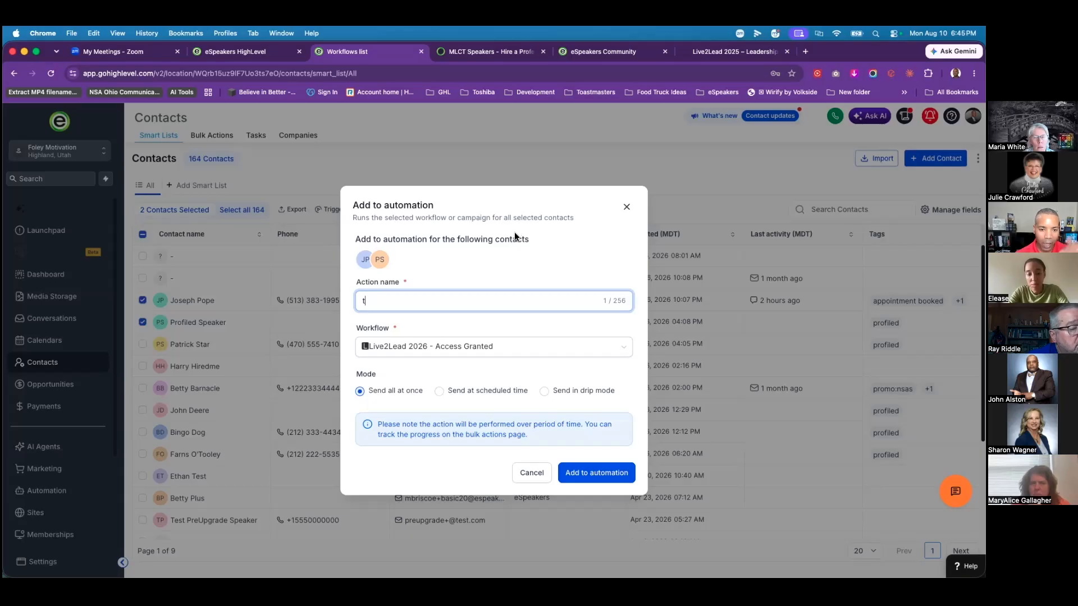
left_click(627, 208)
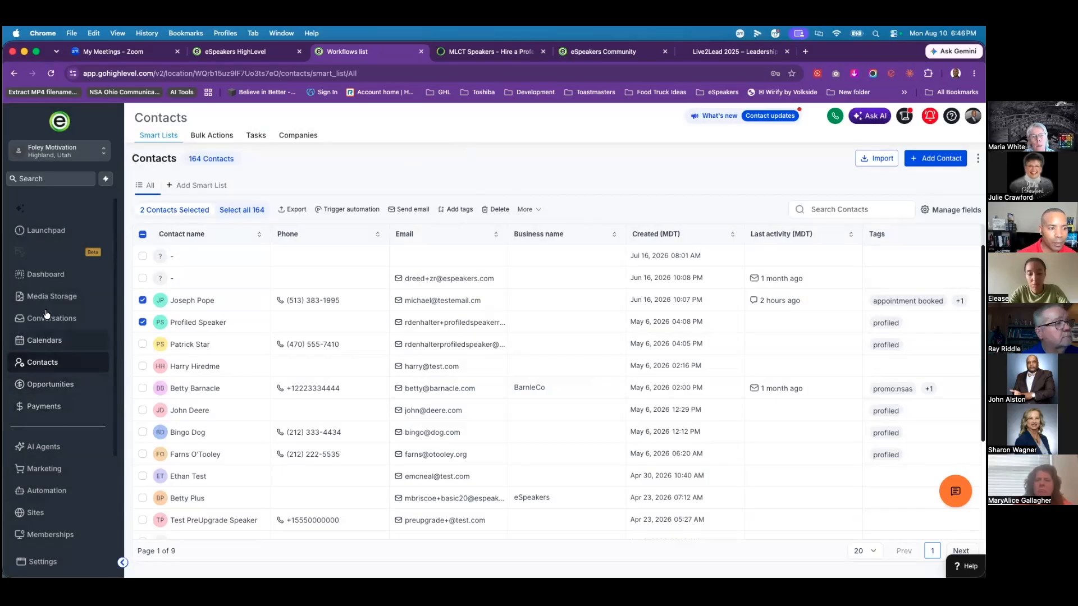
Step: Open the Order Confirmation + Reminder Emails workflow from the Live2Lead 2026 automation folder
left_click(47, 491)
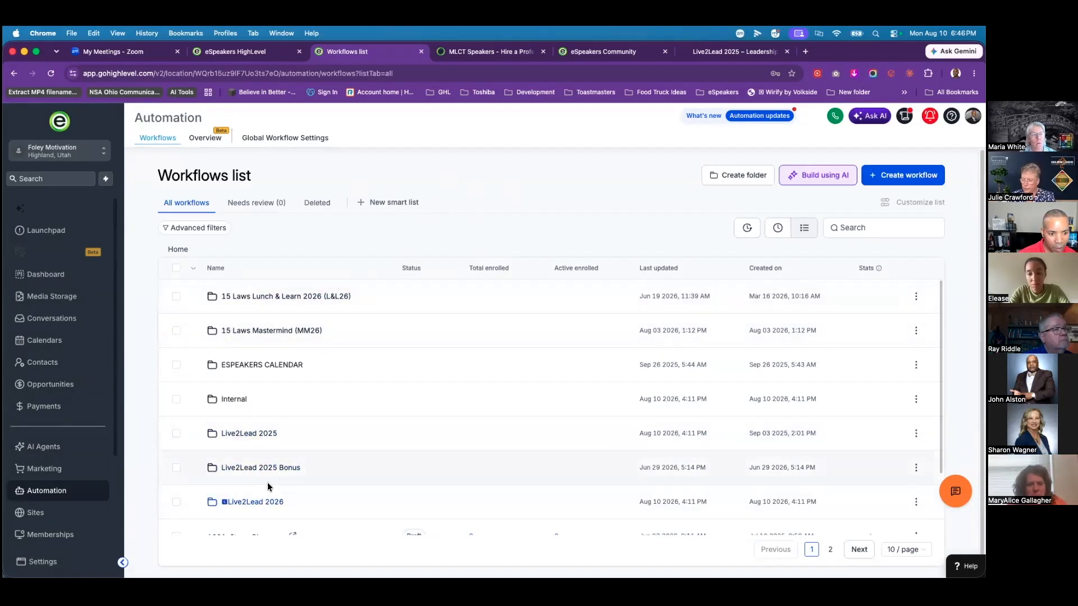
left_click(263, 504)
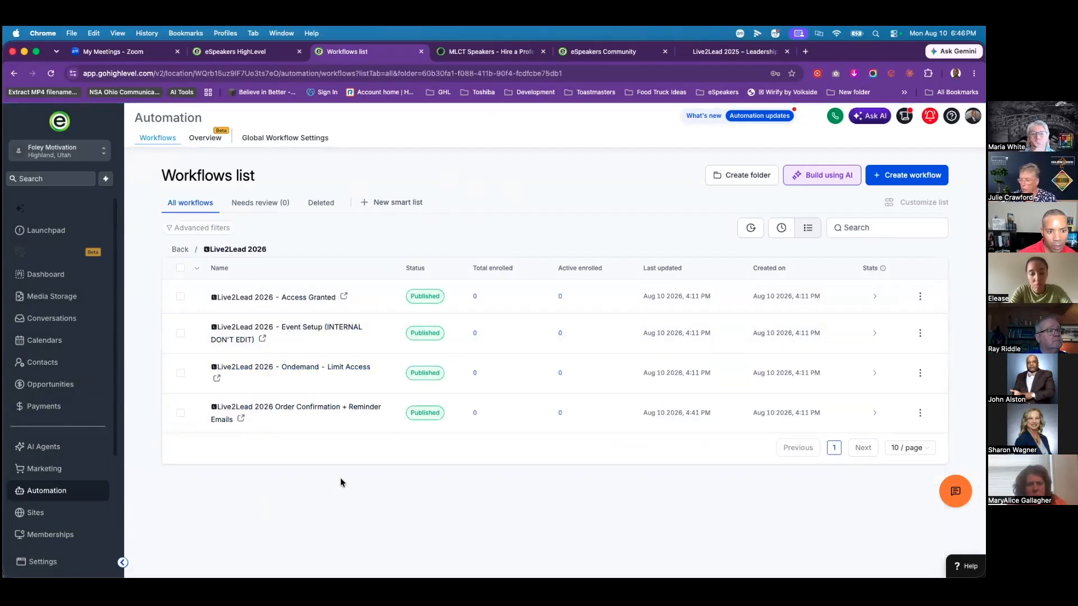
left_click(306, 415)
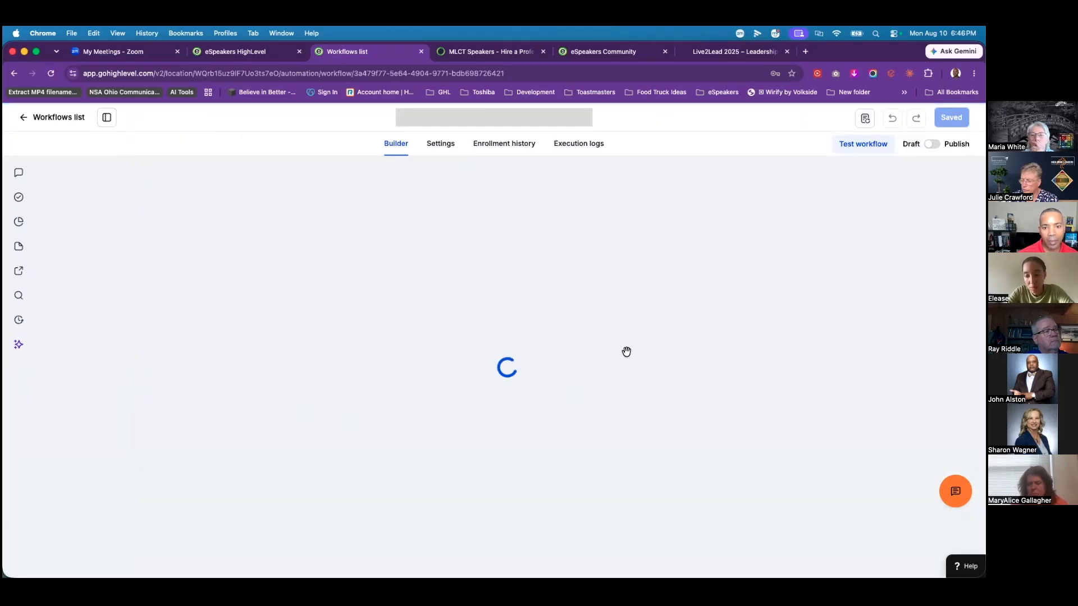
scroll(591, 408, "down", 15)
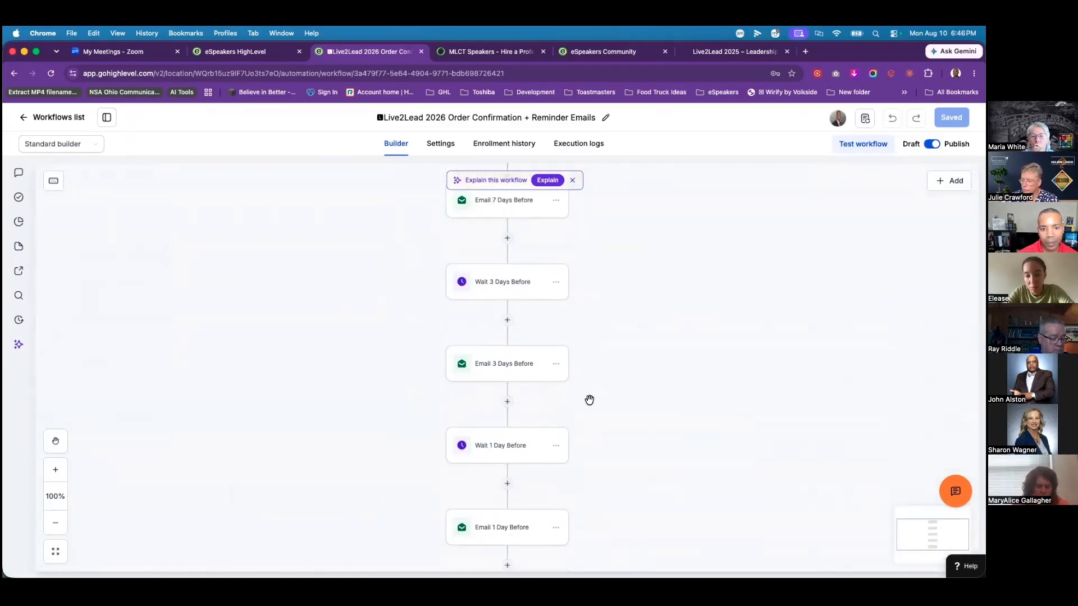
scroll(586, 400, "down", 6)
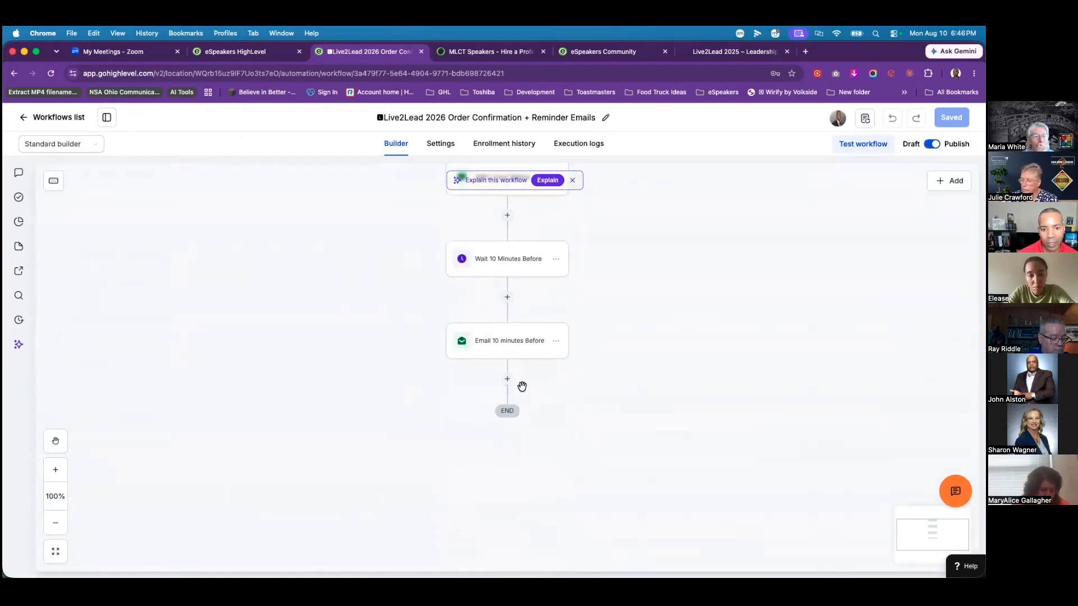
Step: Add a Wait step after the last email set to 1 day and named Wait 1 day
left_click(507, 380)
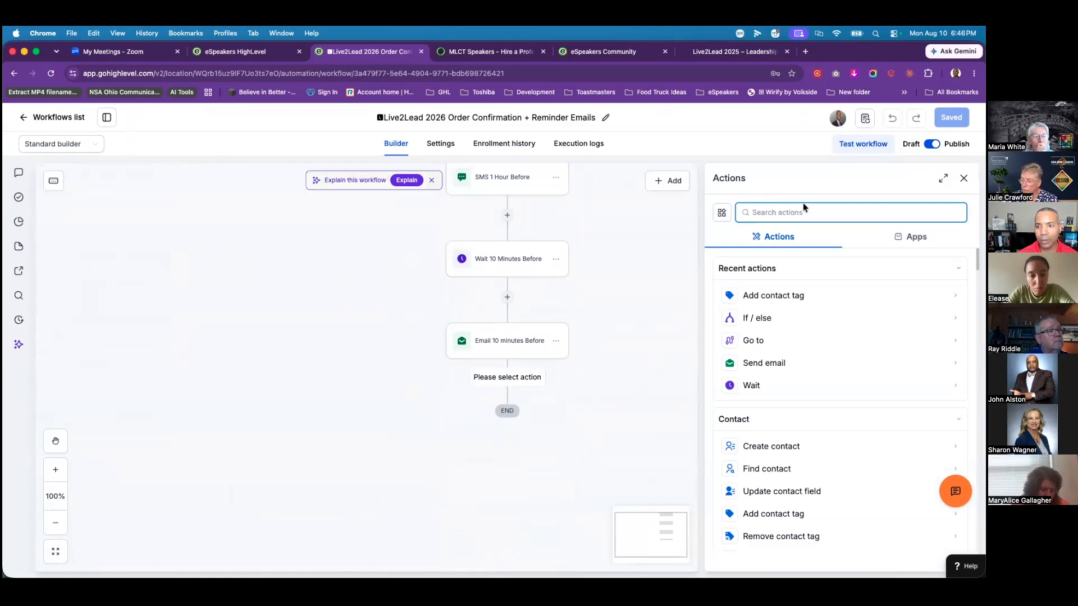
type("wai")
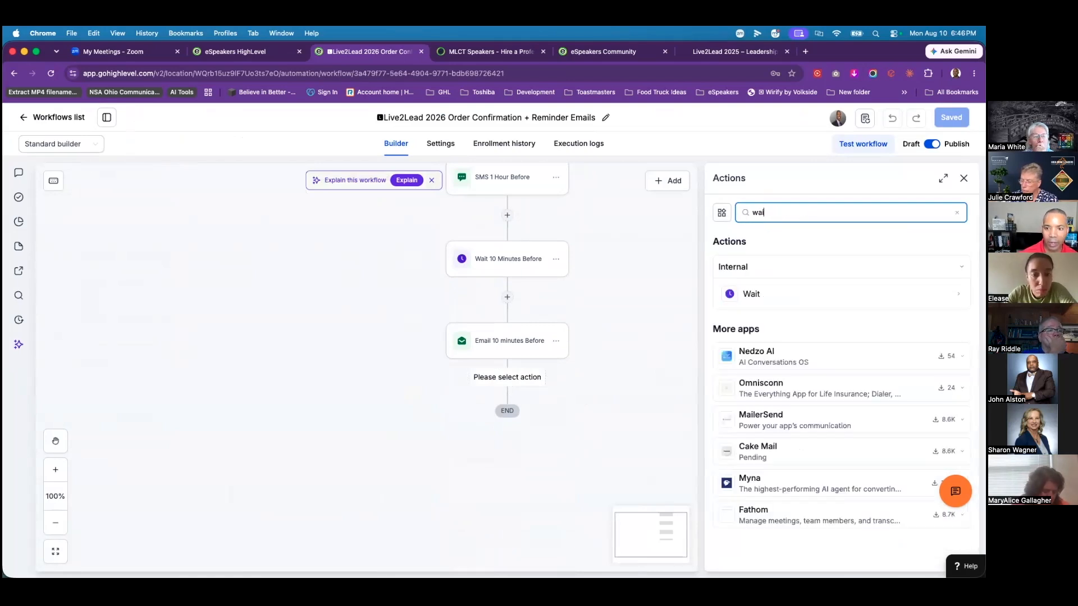
left_click(761, 295)
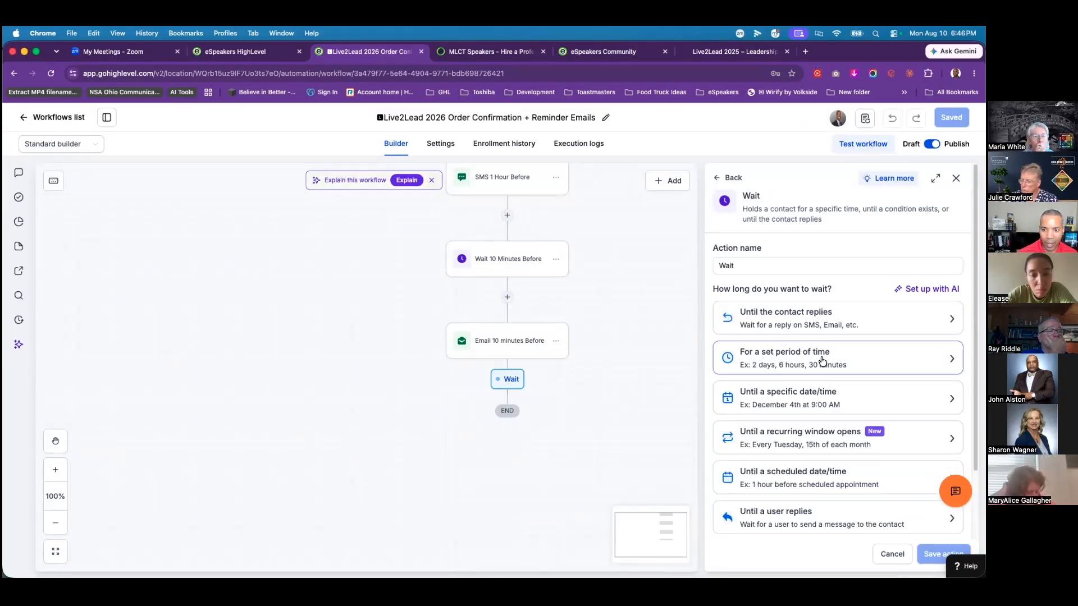
left_click(796, 367)
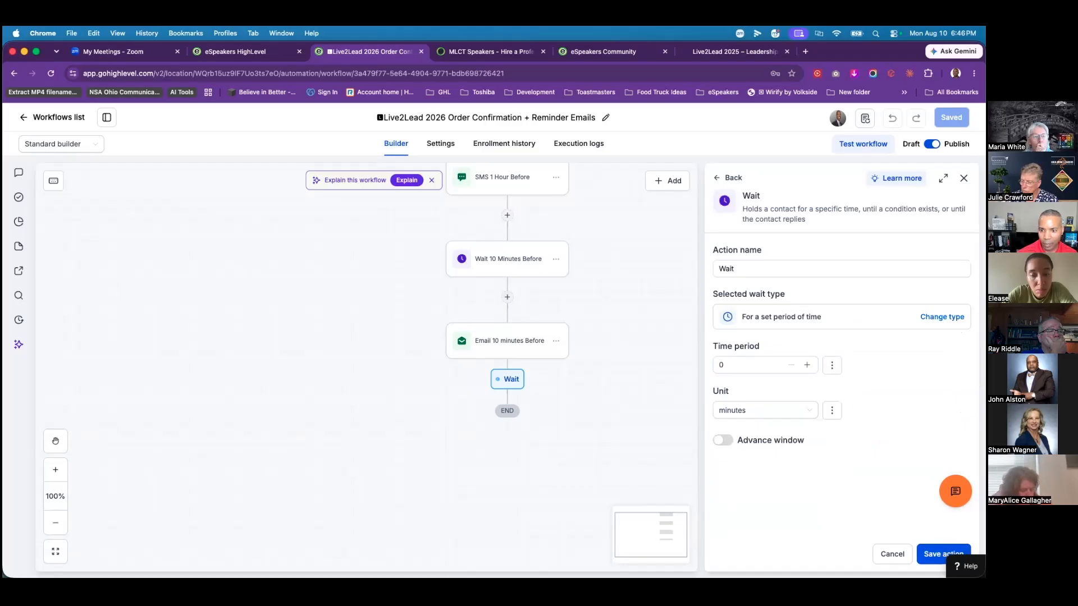
left_click(767, 415)
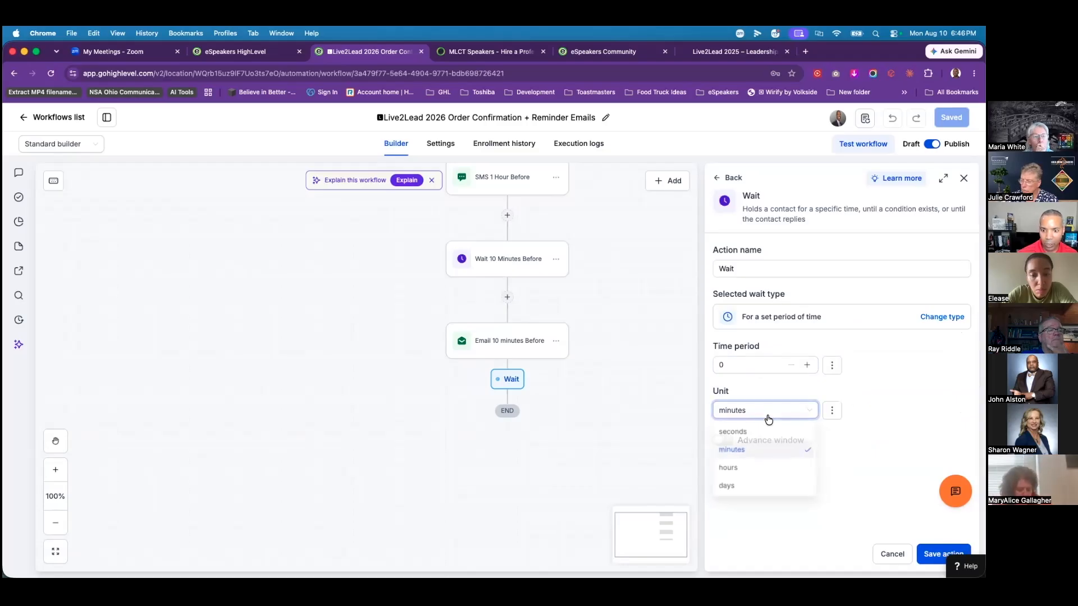
left_click(736, 487)
left_click_drag(738, 375, 709, 369)
type("1")
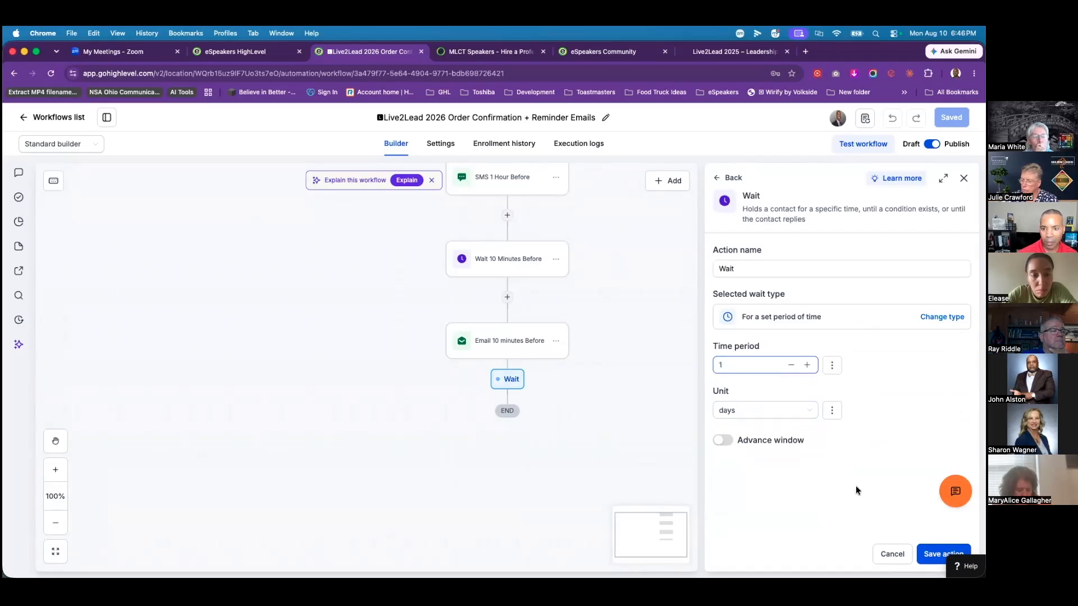
left_click(778, 278)
type("1 day")
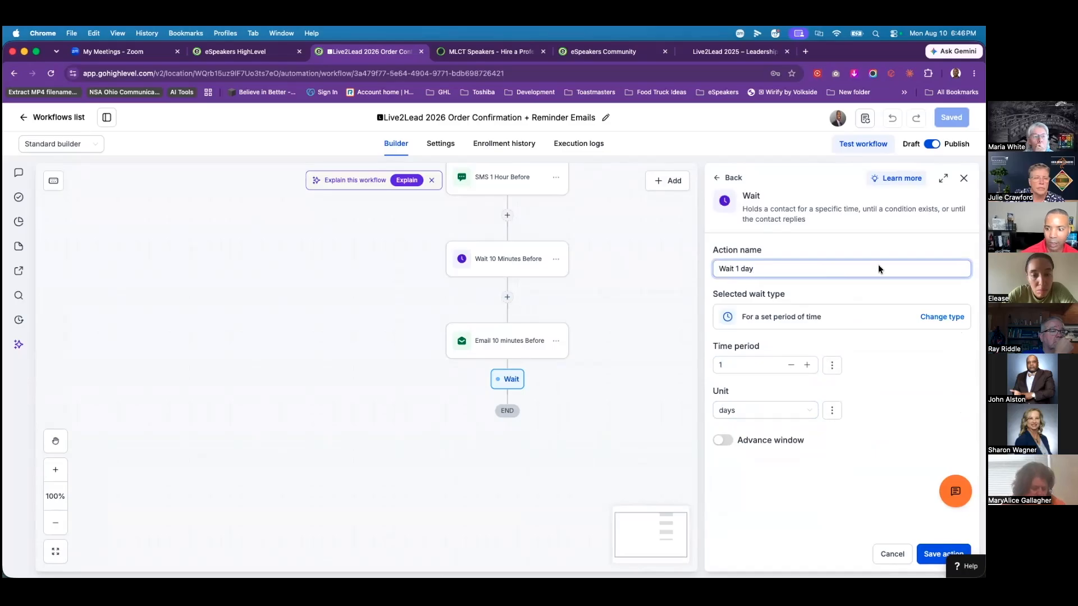
Step: Save the wait step and add a Course grant step for the Live2Lead 2026 offer
left_click(944, 554)
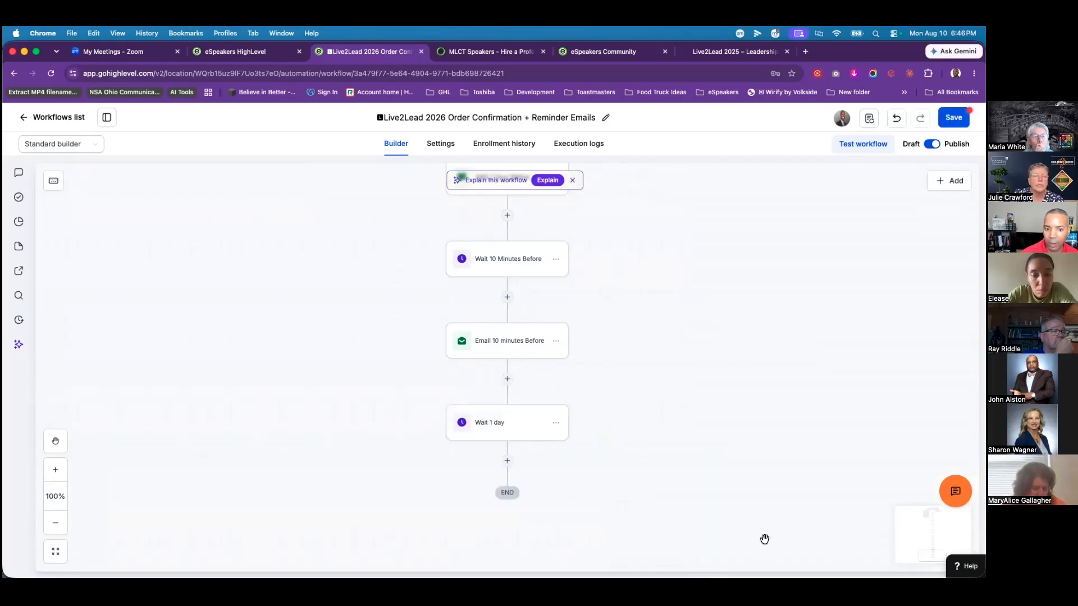
left_click(507, 460)
type("grant")
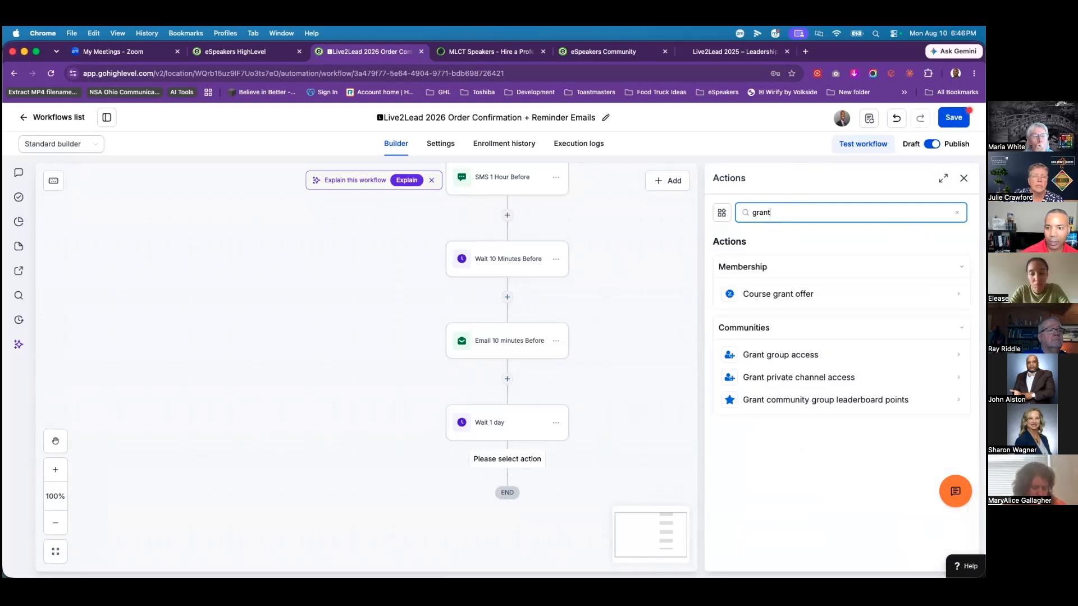
left_click(773, 295)
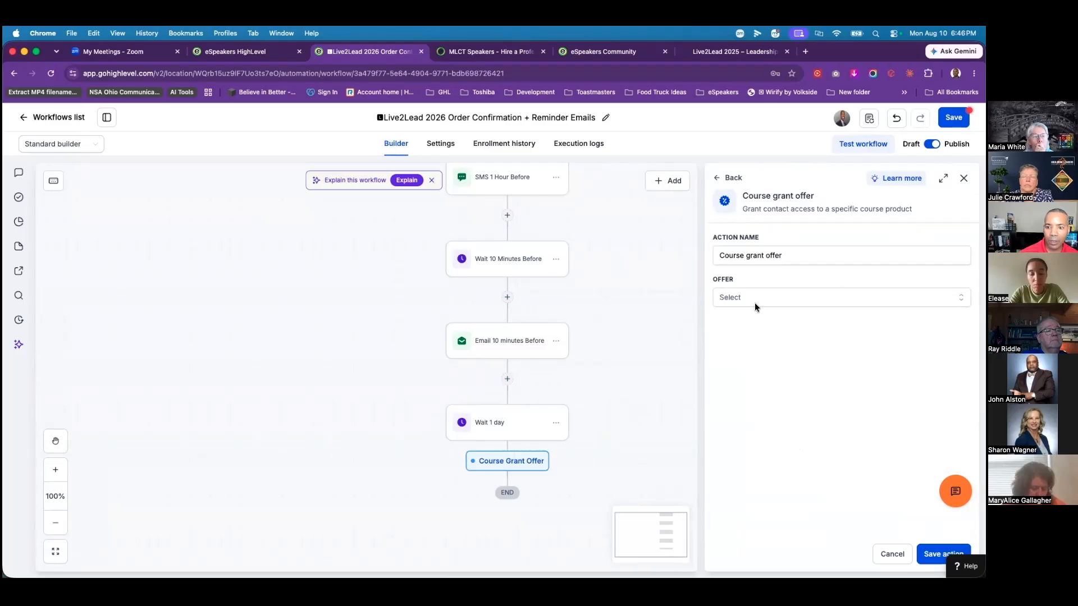
left_click(785, 299)
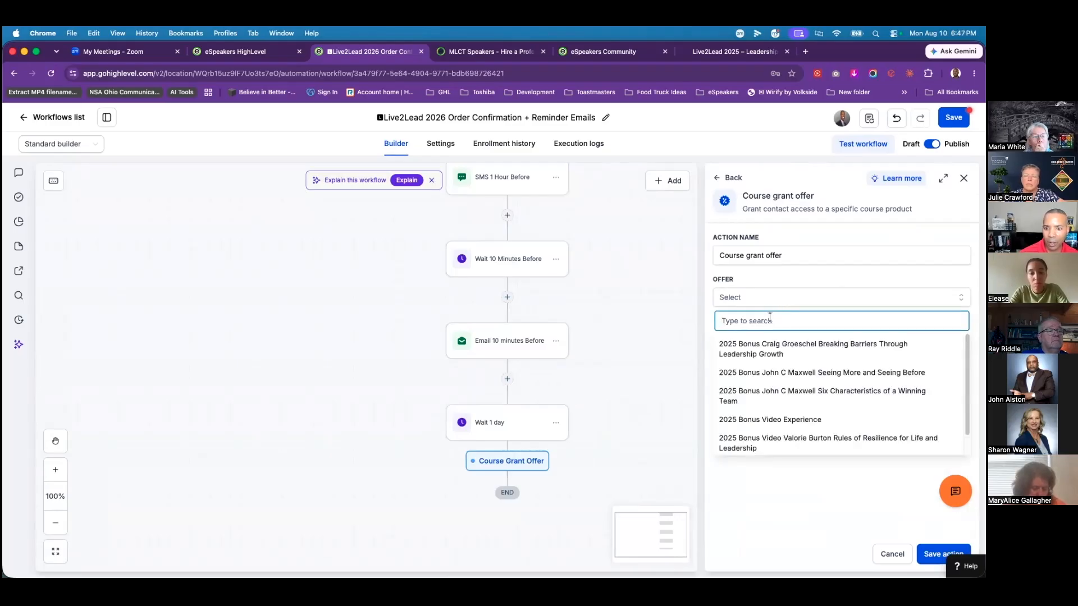
type("live")
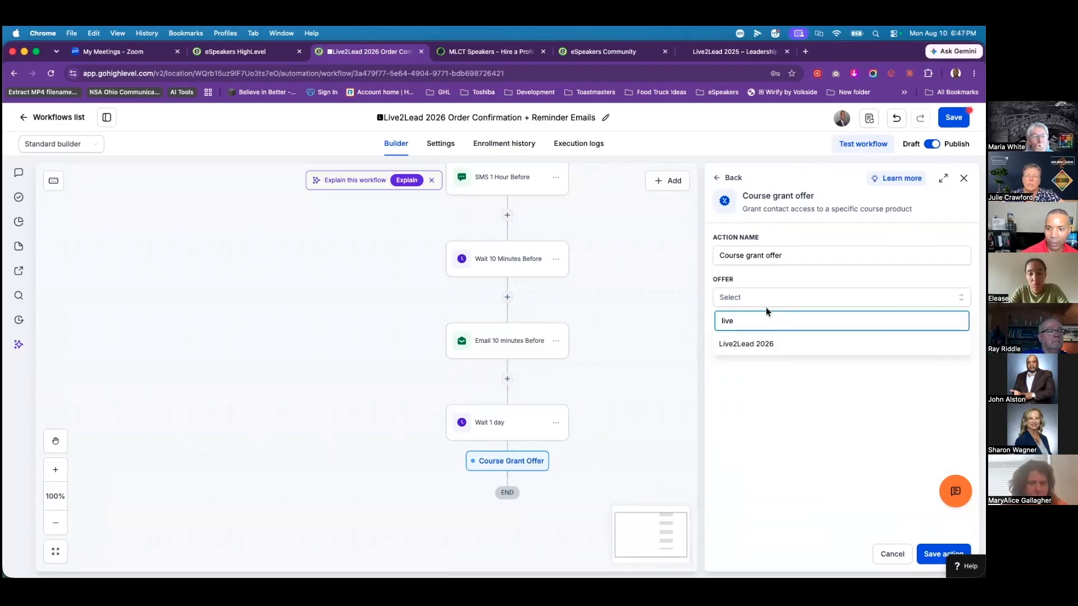
left_click(752, 343)
Step: Name the grant step 'Live2lead 2026', save the workflow and return to the workflows list
left_click(817, 256)
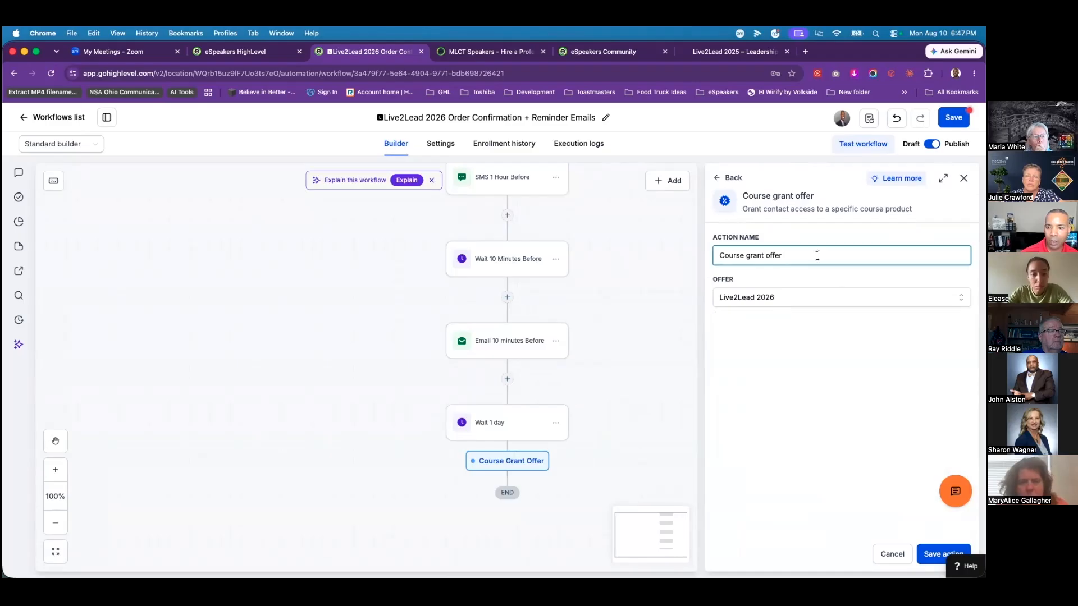
type("Live")
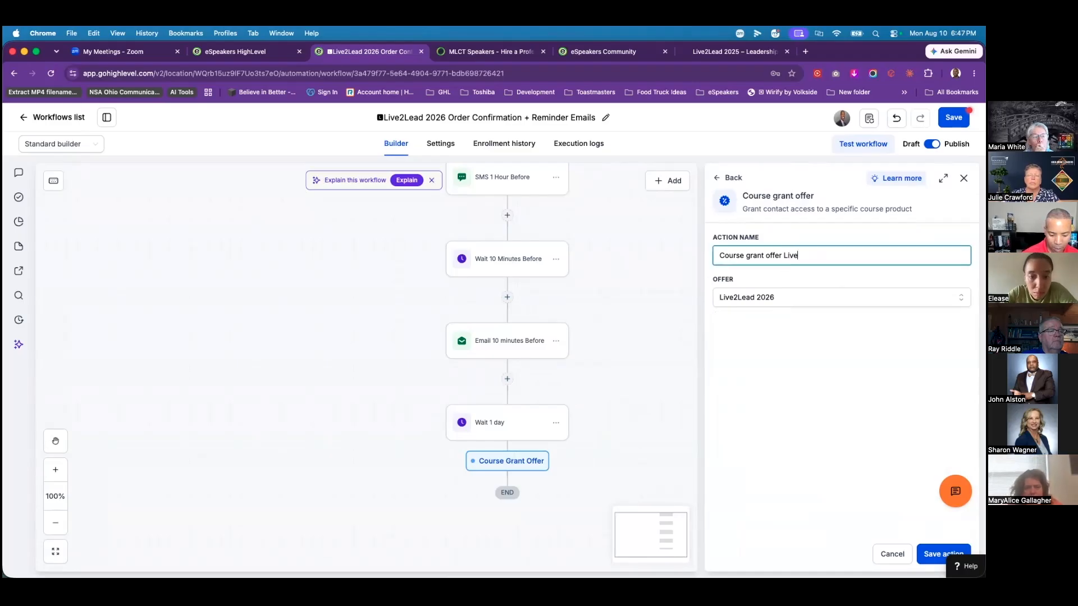
type("2lead 2026")
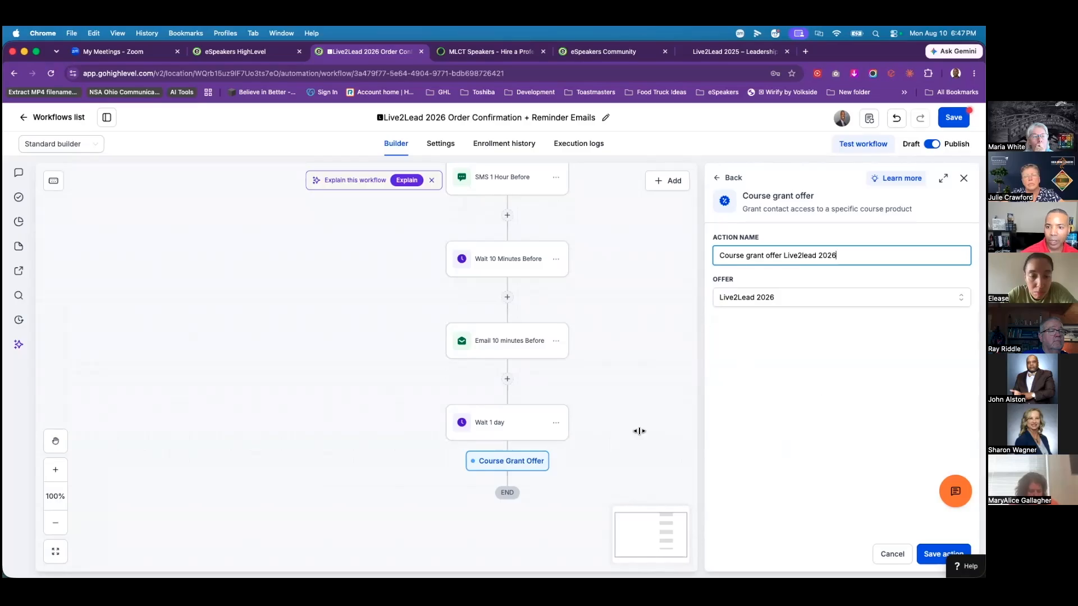
left_click(943, 554)
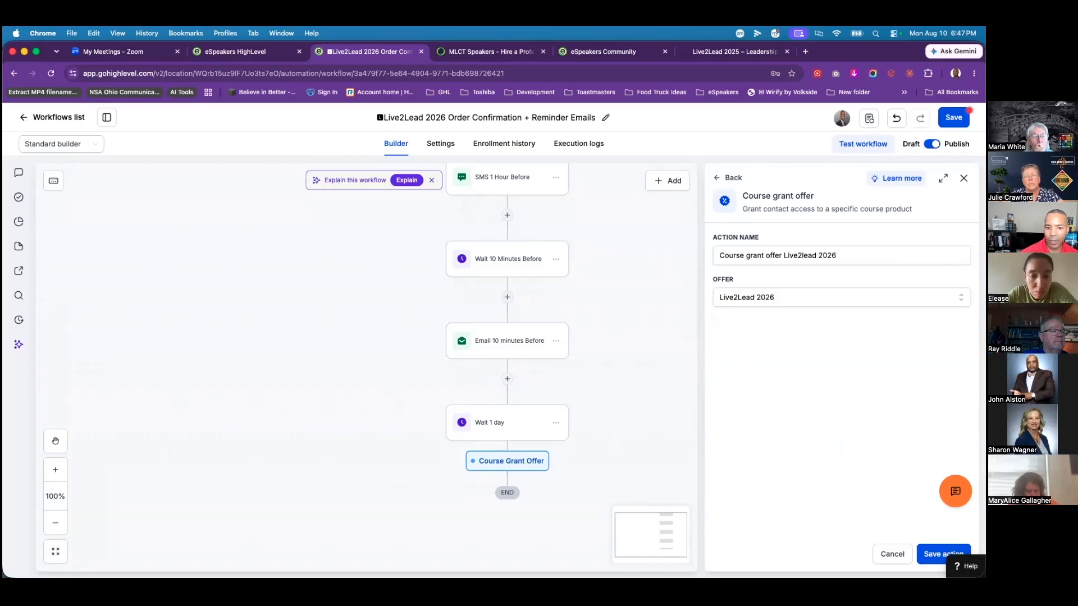
scroll(543, 442, "down", 3)
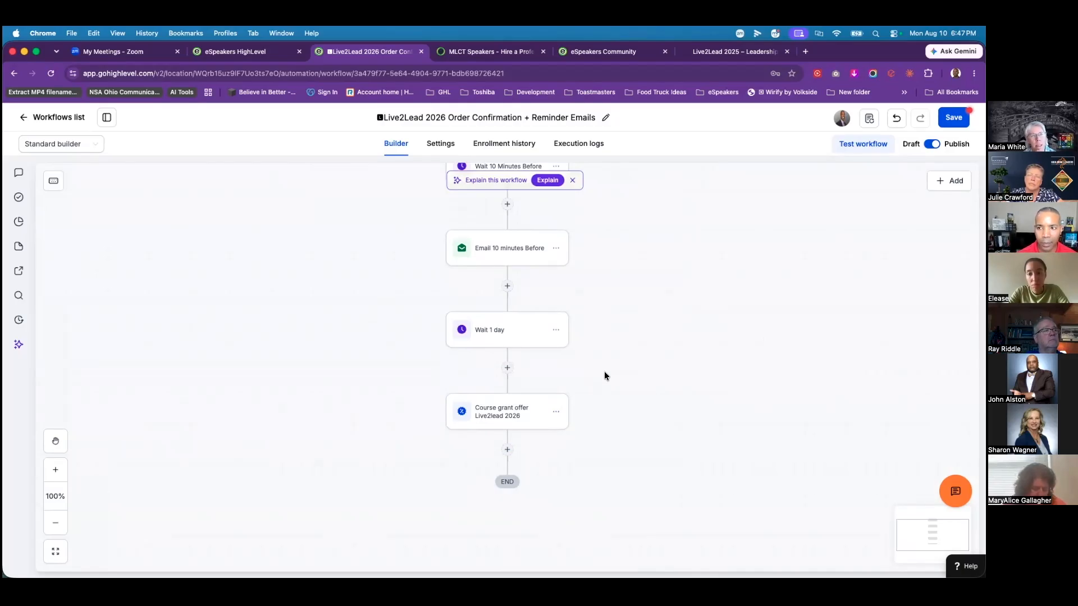
left_click(953, 118)
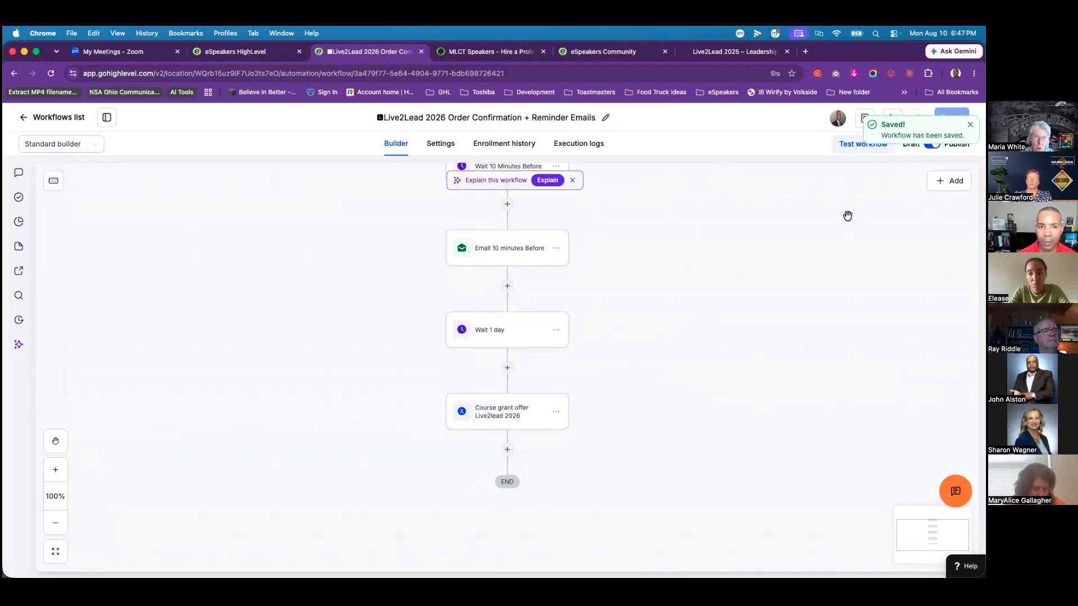
left_click(25, 117)
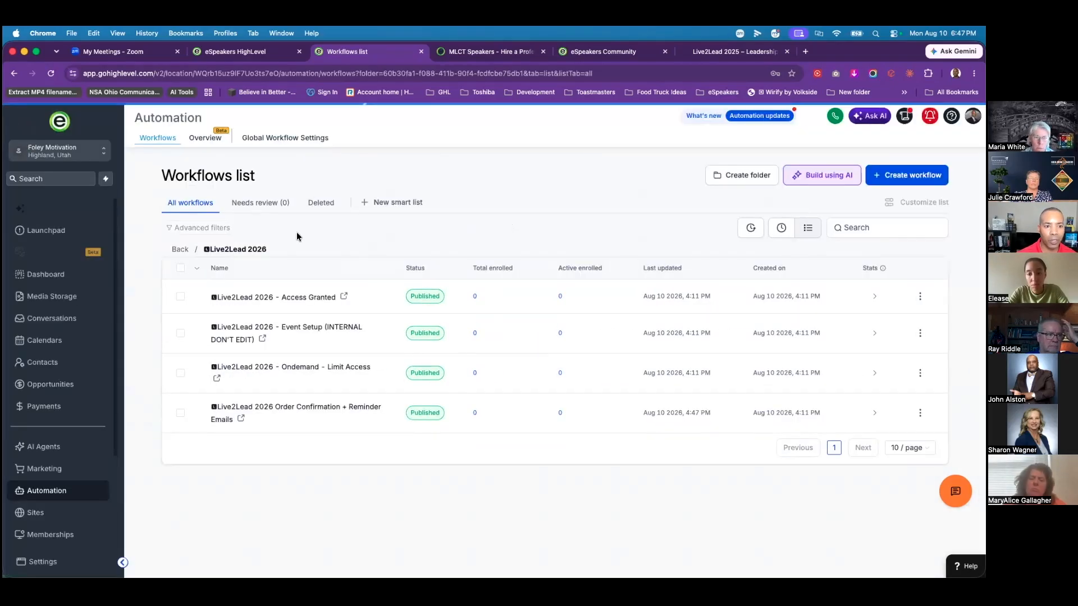
Step: Open the Ondemand - Limit Access workflow and inspect its Product started trigger without changing it
left_click(299, 368)
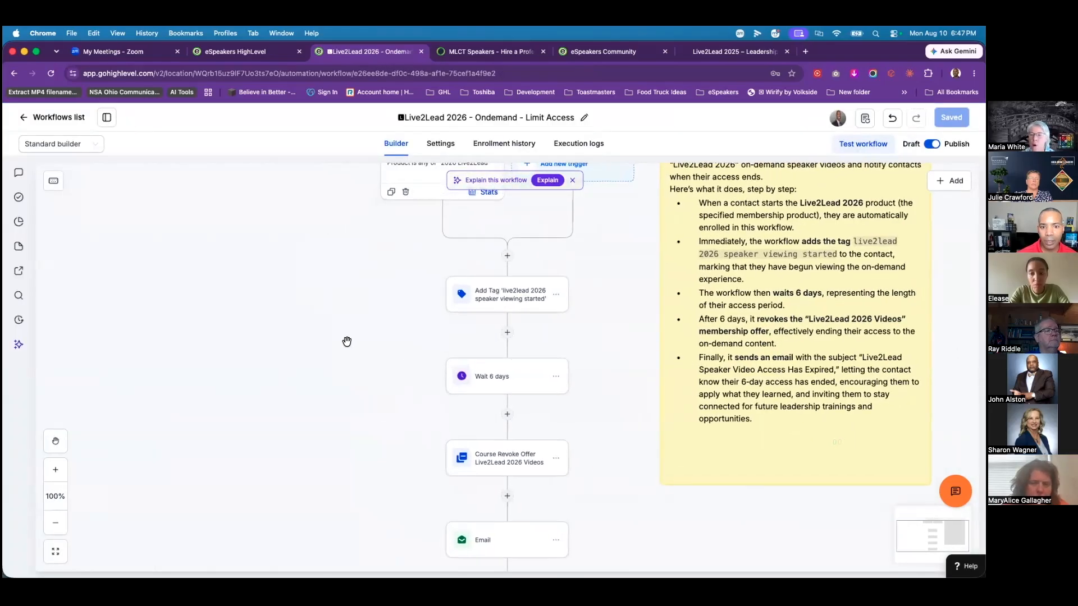
scroll(339, 355, "down", 1)
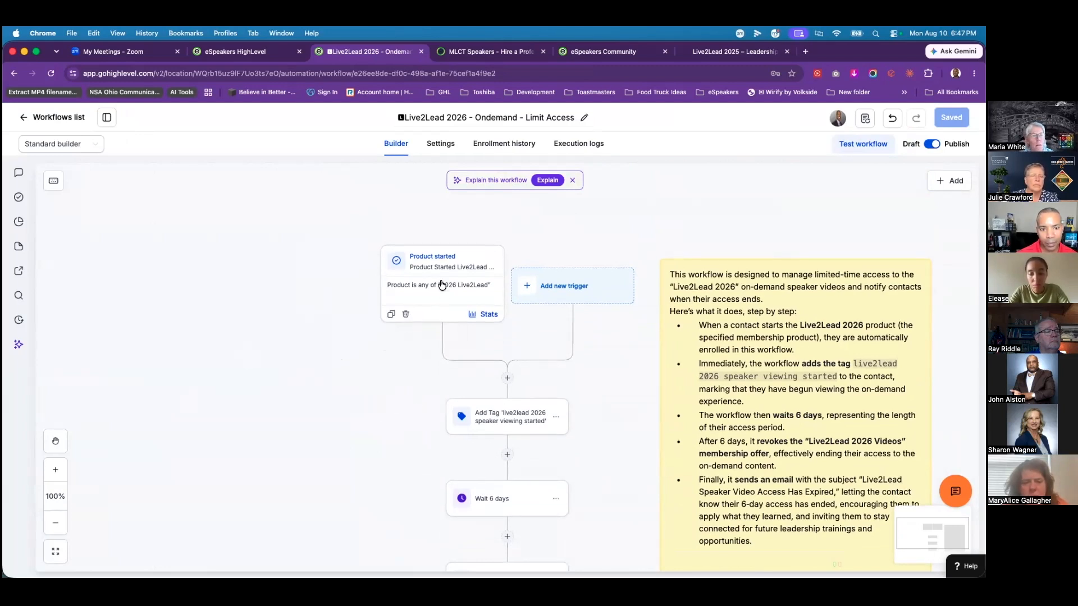
left_click(442, 285)
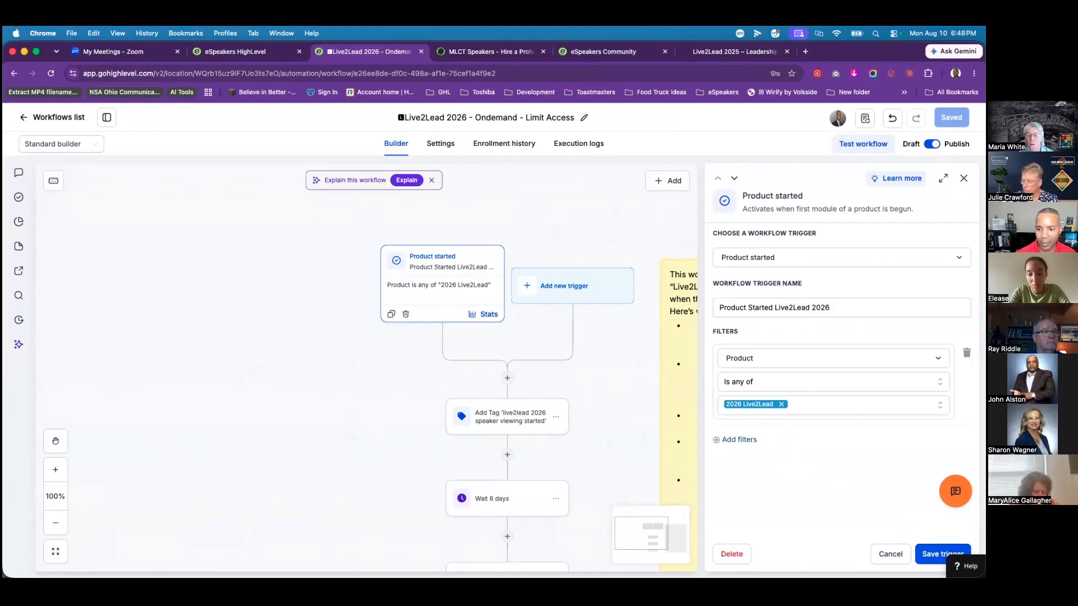
left_click(885, 556)
scroll(360, 436, "down", 1)
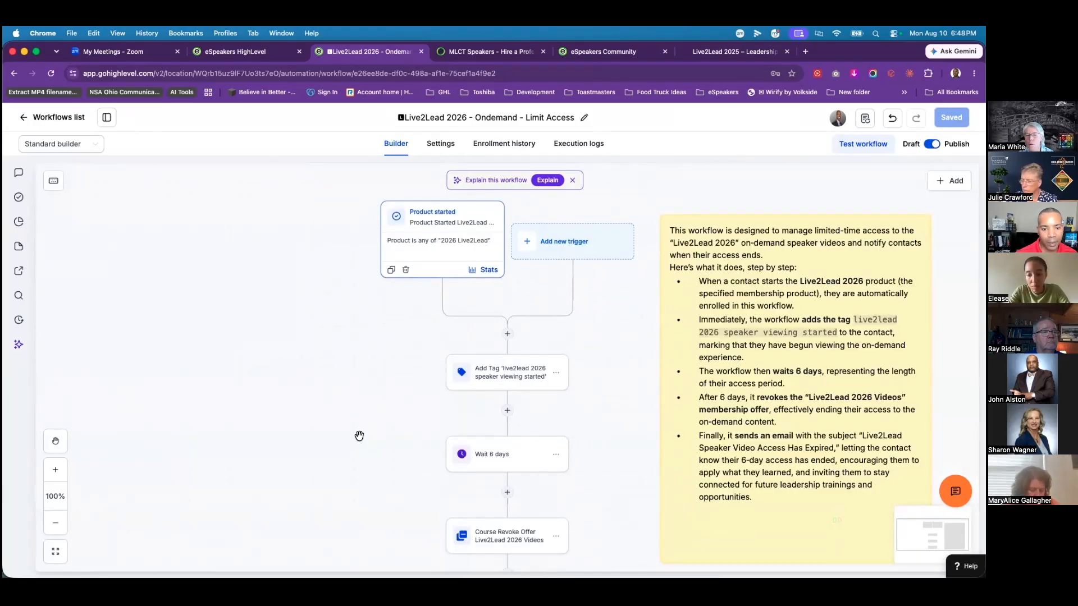
scroll(360, 437, "down", 1)
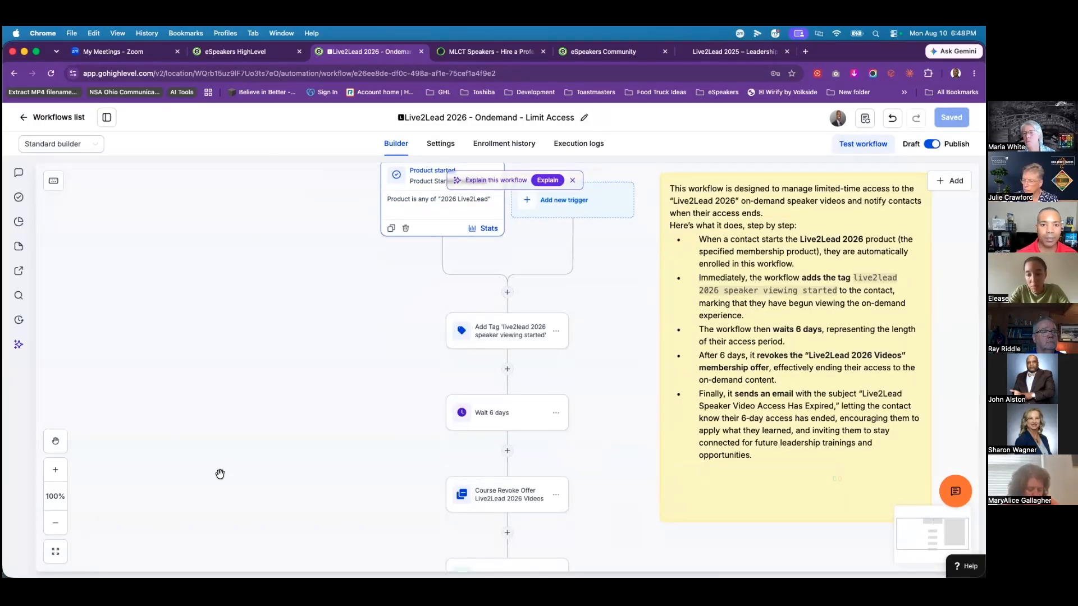
scroll(219, 478, "down", 1)
scroll(219, 483, "up", 2)
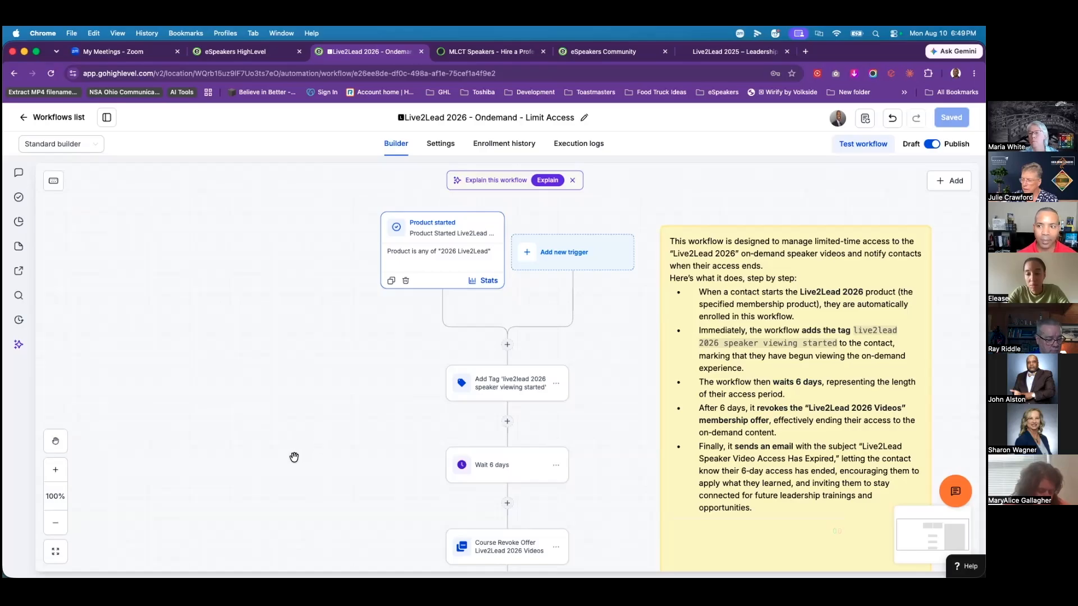
Step: Leave the workflows list and open the Live2Lead 2026 Setup funnel from the Live2Lead folder in Sites
left_click(25, 119)
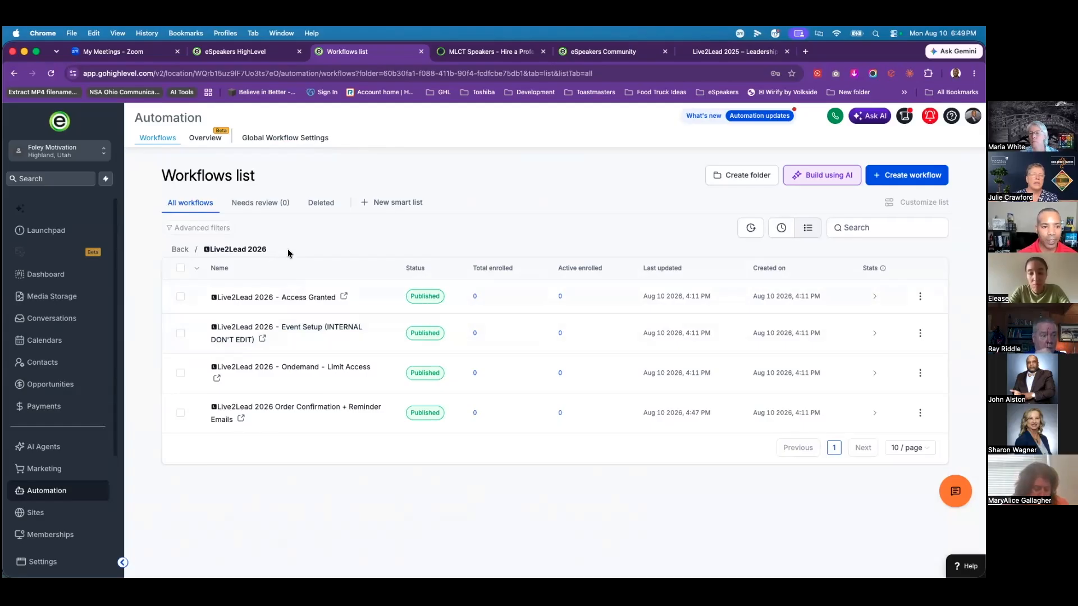
left_click(36, 513)
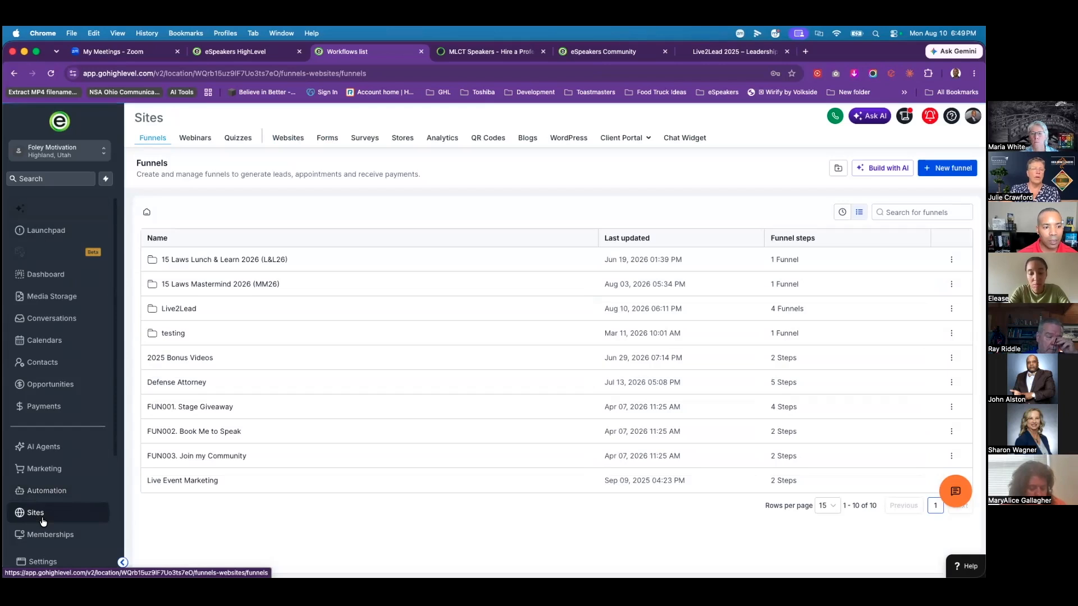
left_click(185, 310)
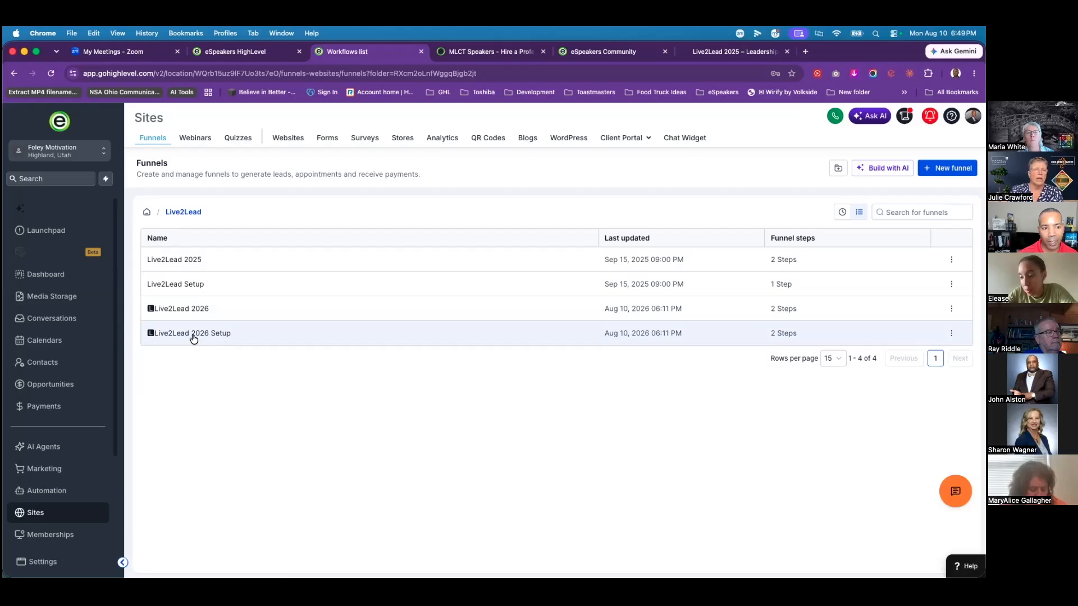
left_click(193, 337)
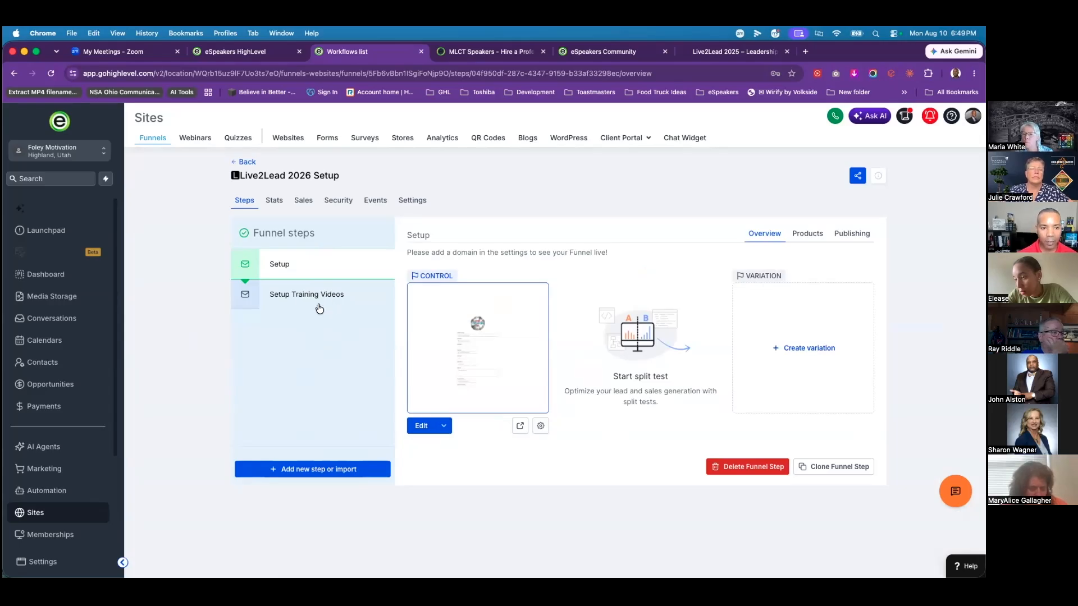
Step: Preview the Setup page and enter the event name Live2Lead Orlando
left_click(521, 428)
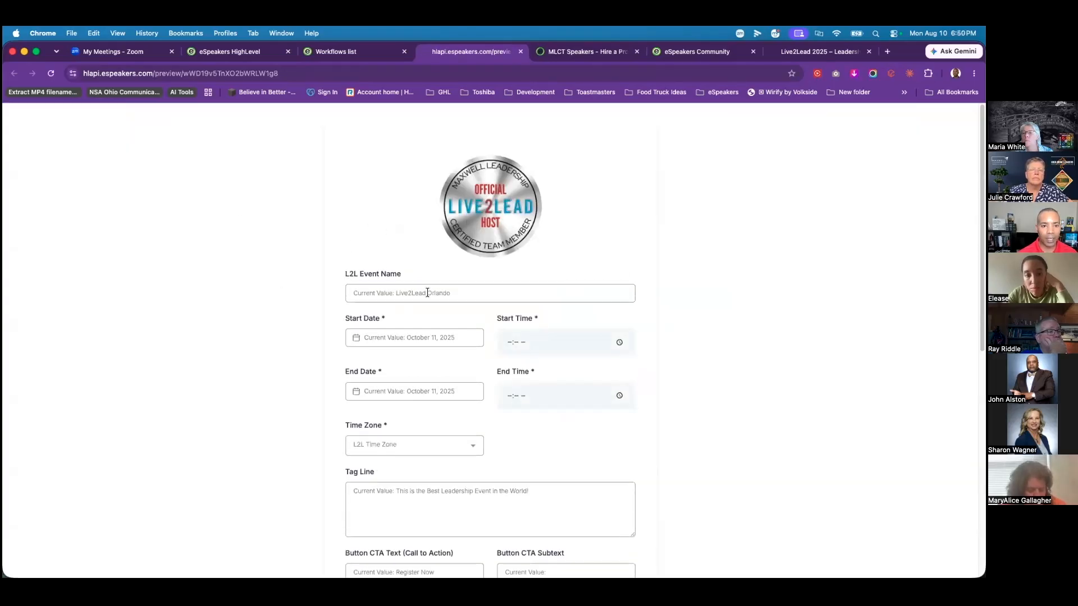
scroll(646, 289, "down", 8)
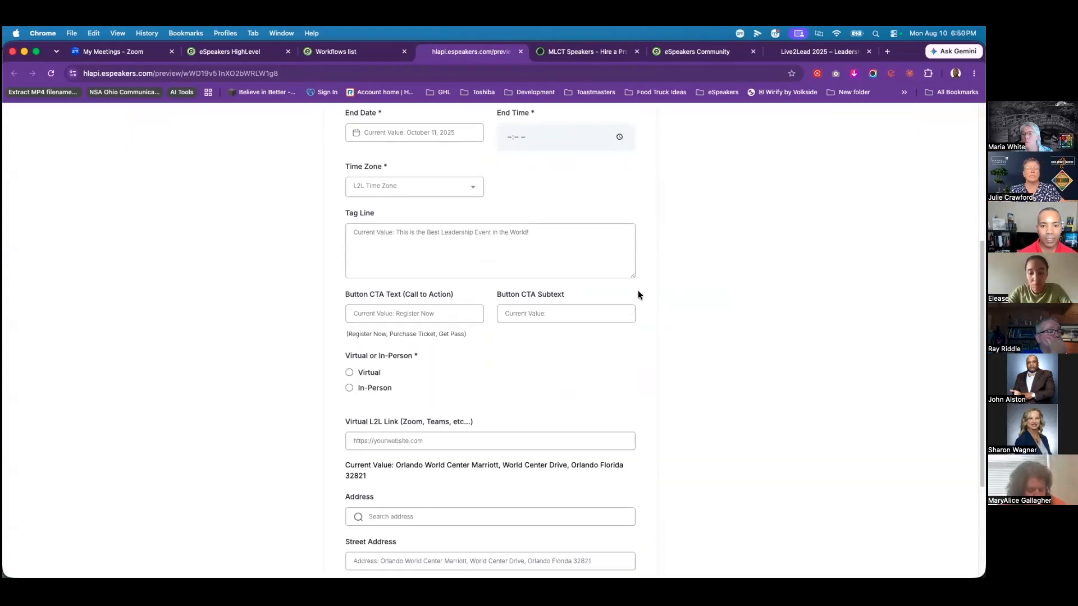
scroll(522, 220, "up", 8)
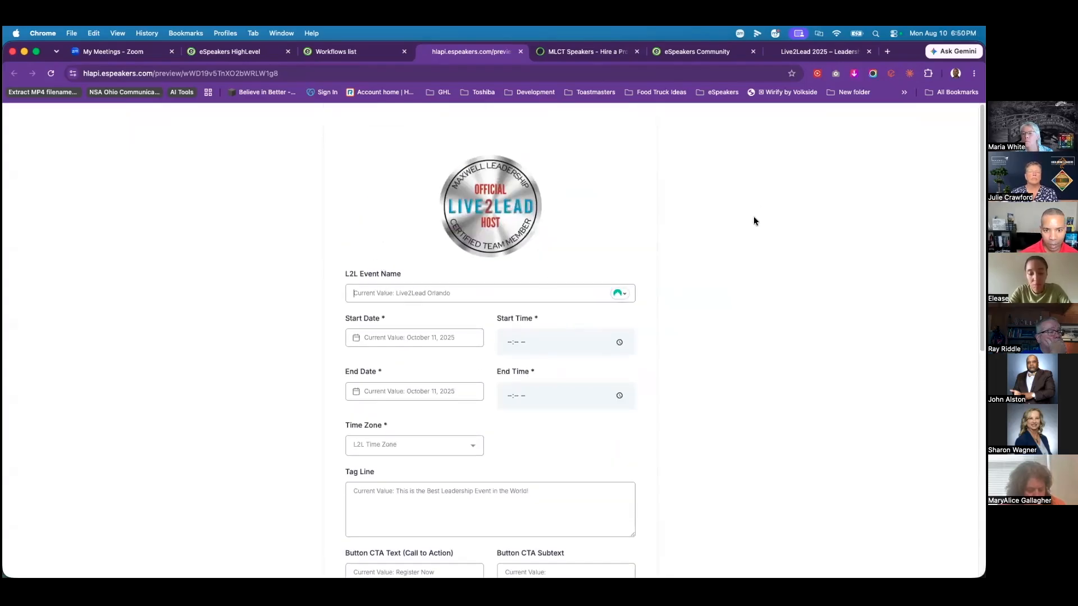
type("Live2Lea")
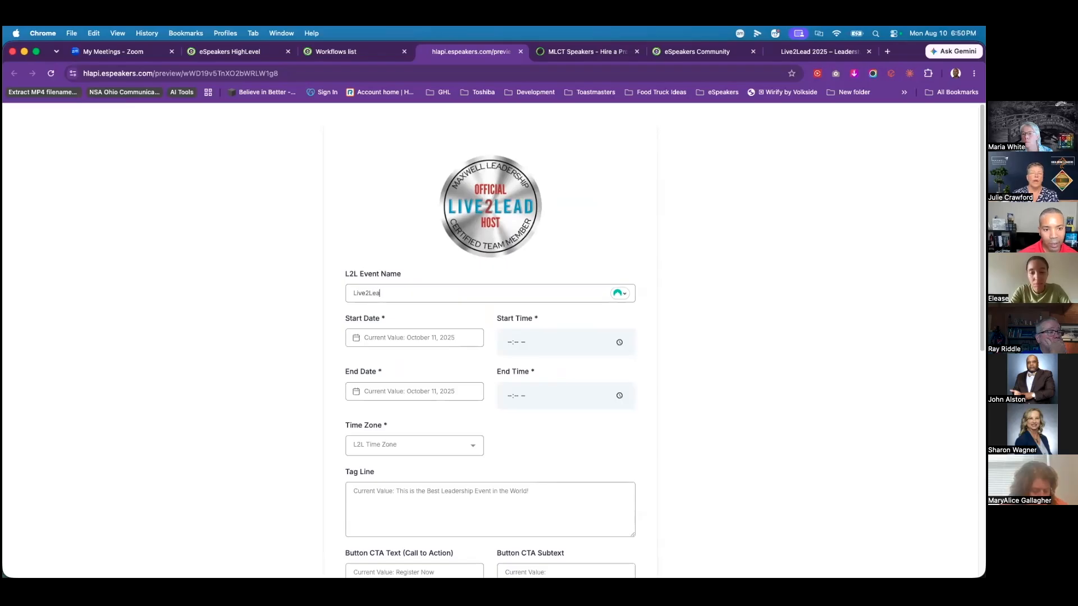
type("d Orladno")
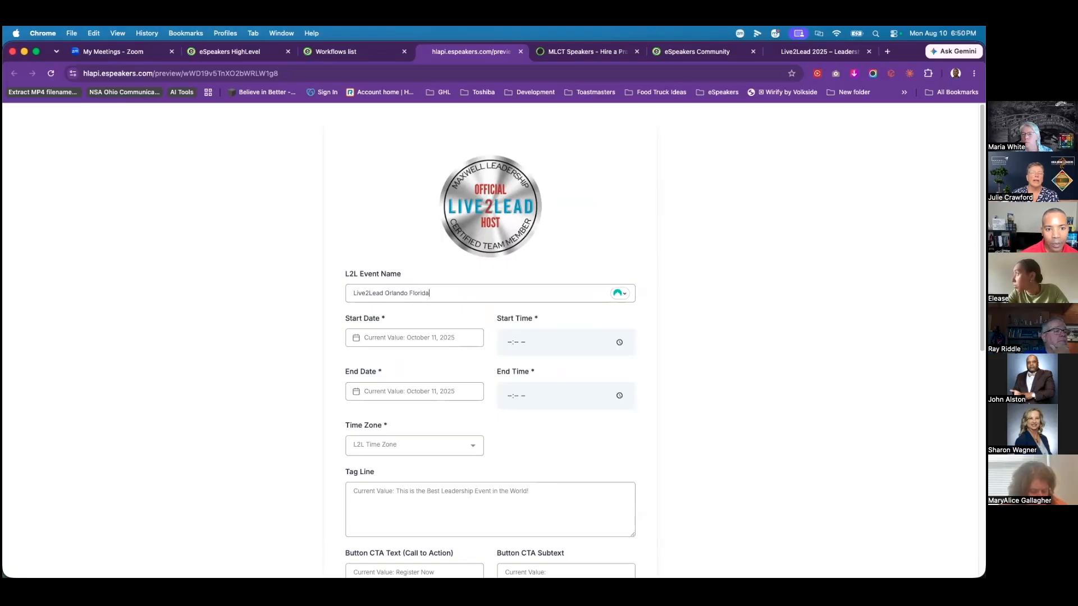
Step: Set both the start and end dates to October 24, 2026
left_click(425, 342)
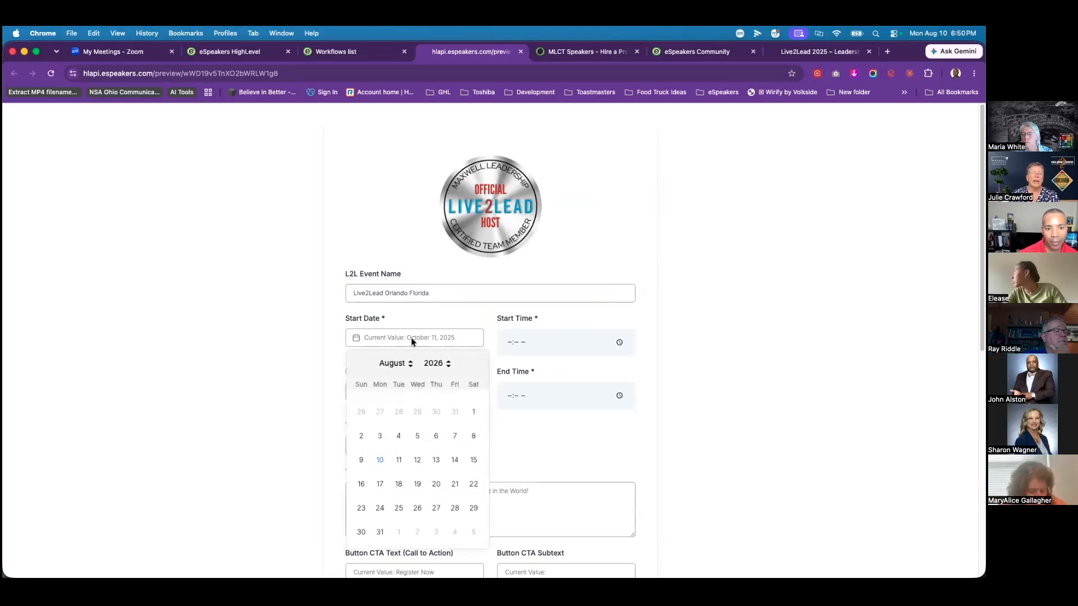
left_click(407, 365)
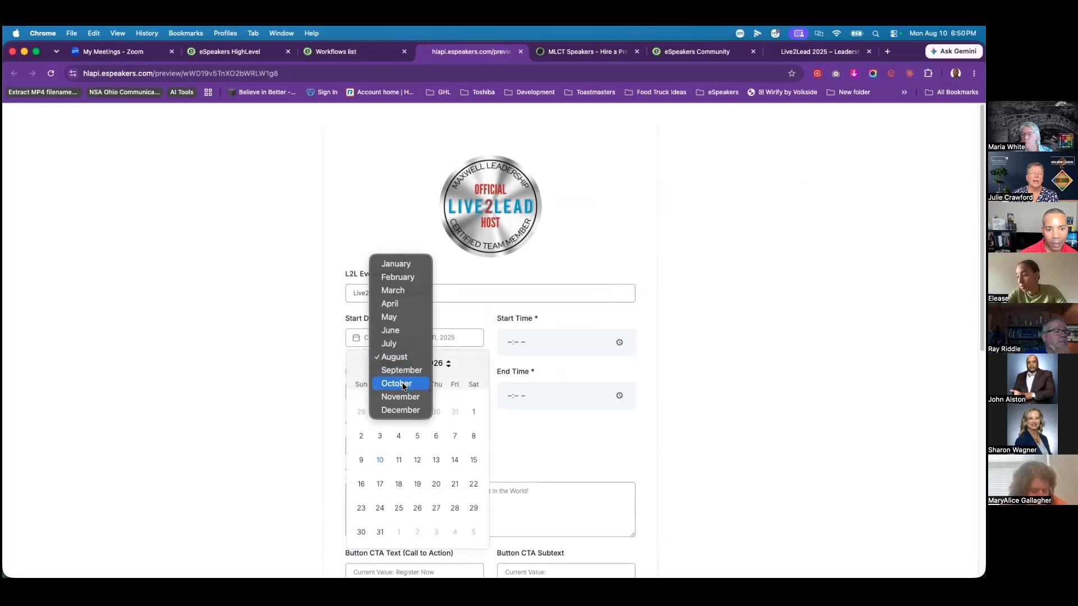
key("Escape")
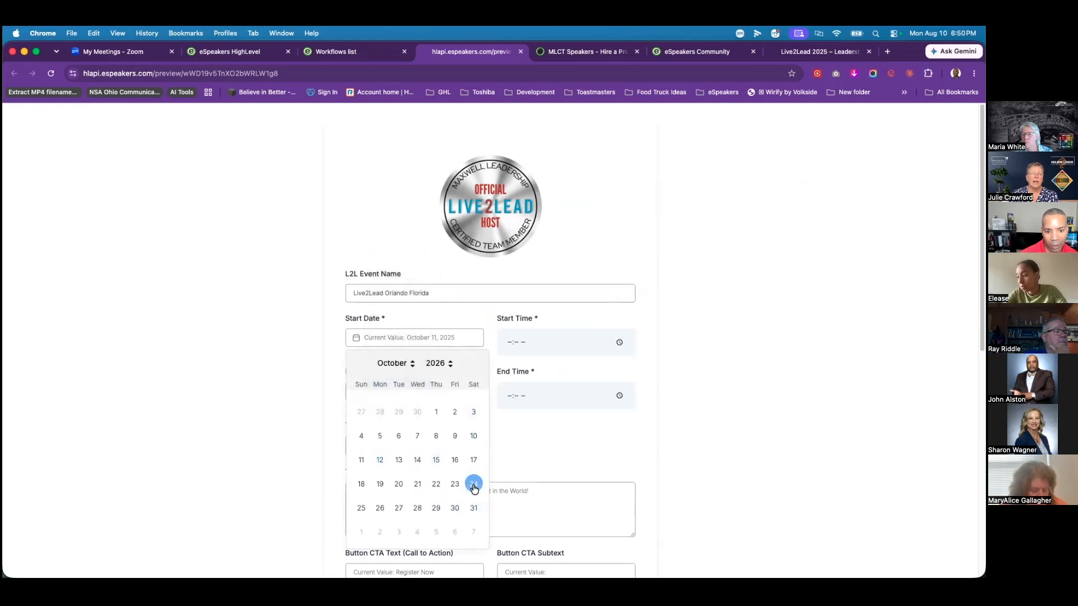
left_click(473, 484)
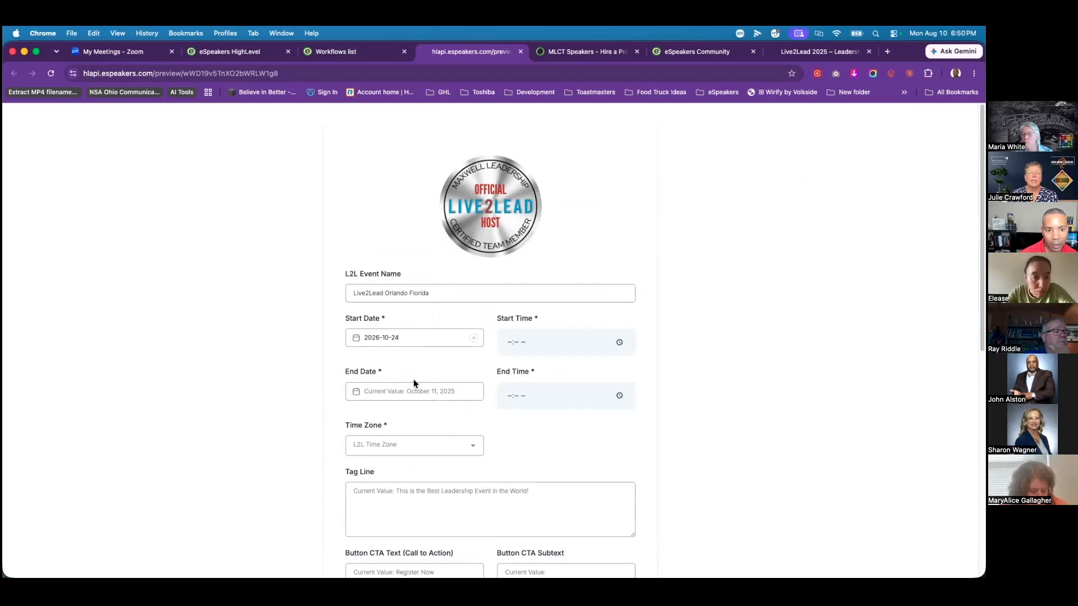
left_click(425, 390)
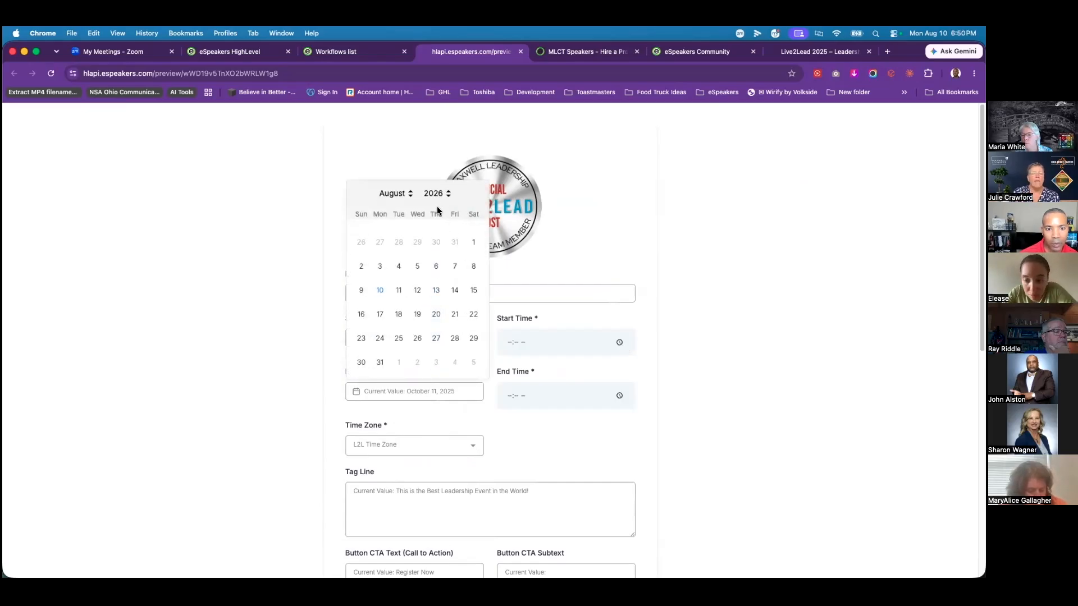
left_click(414, 195)
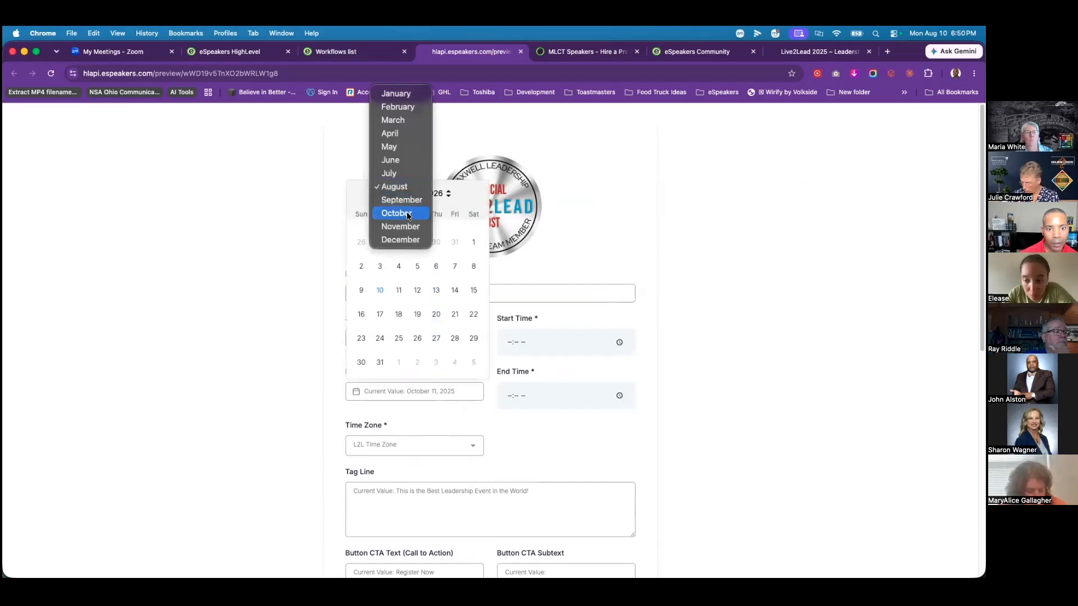
left_click(398, 212)
left_click(476, 339)
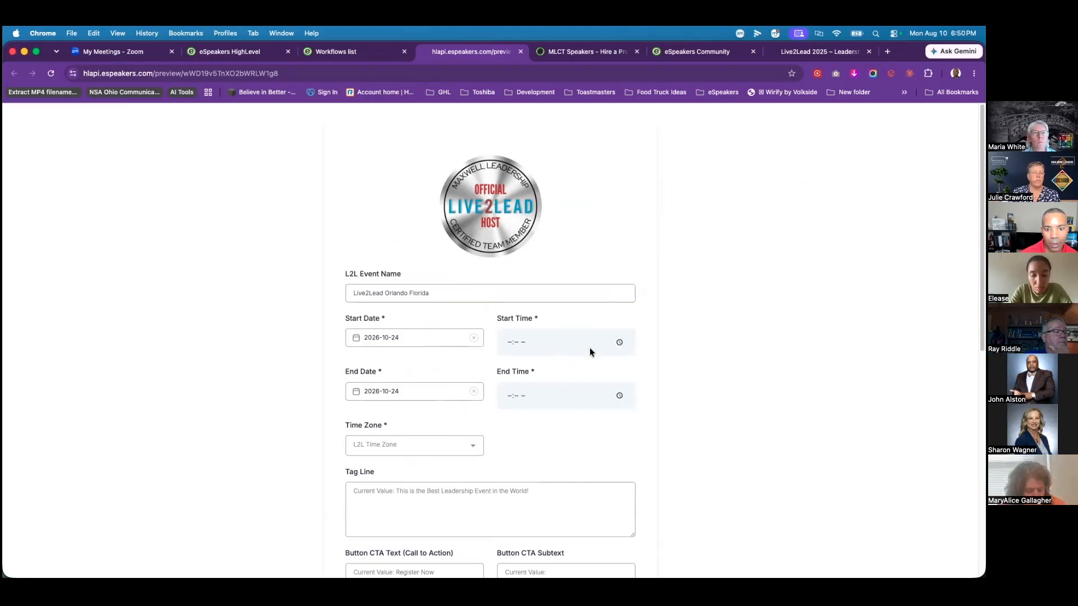
Step: Set the event start time to 09:00 AM and move on to the end time
left_click(616, 343)
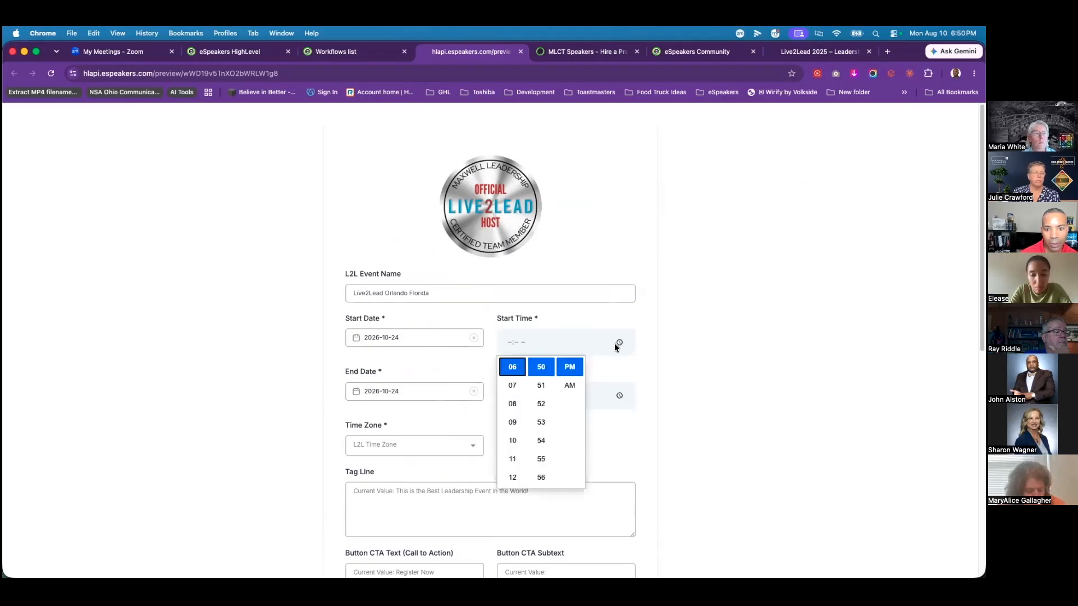
left_click(511, 423)
scroll(544, 375, "up", 2)
left_click(569, 385)
scroll(540, 385, "down", 3)
scroll(541, 387, "up", 10)
left_click(542, 378)
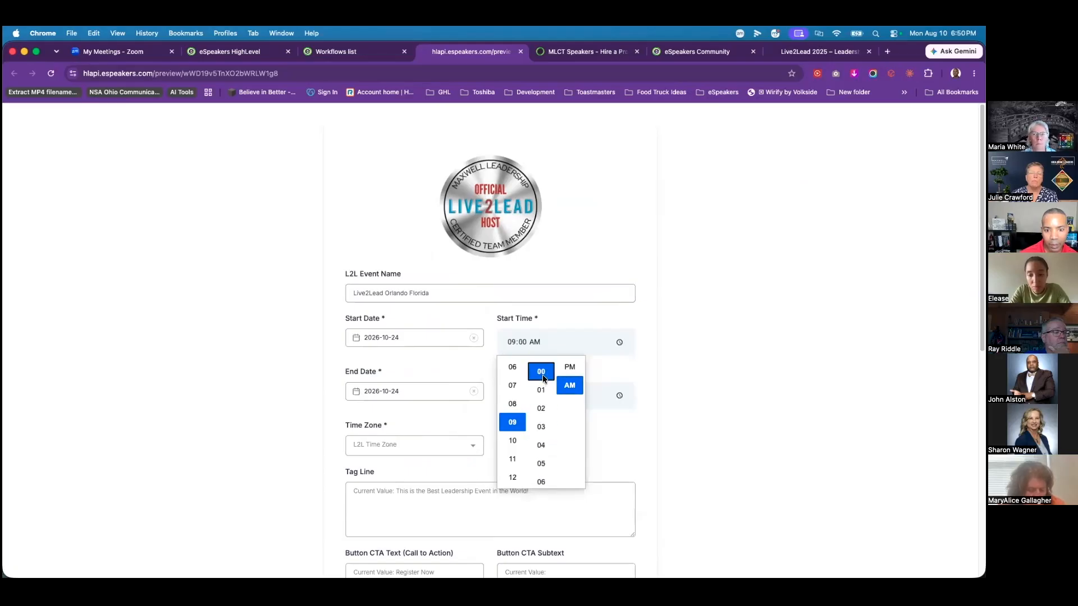
key("Tab")
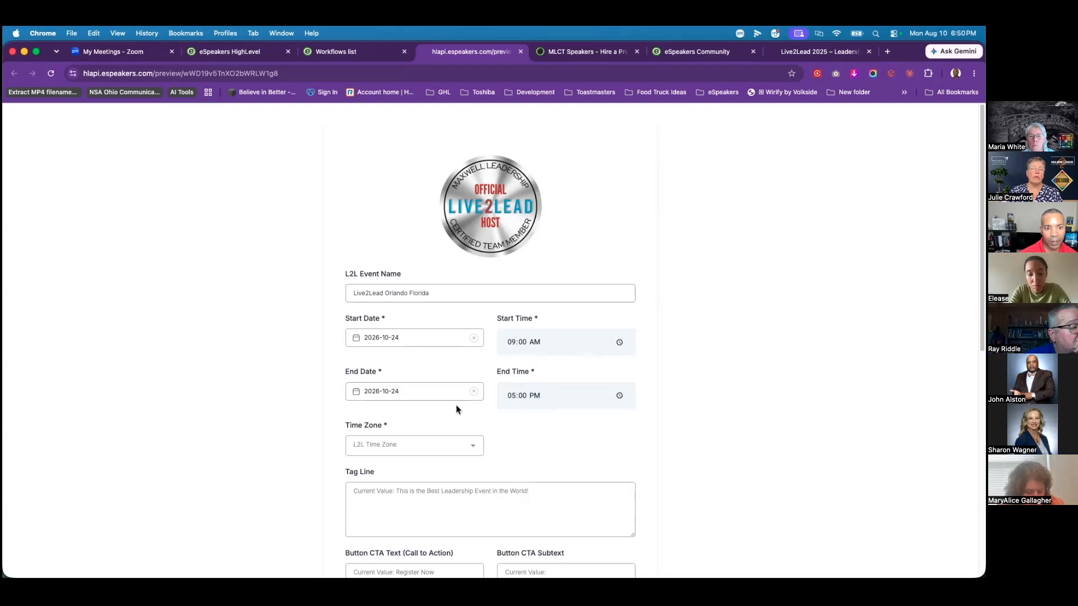
Step: Choose the Eastern (America/New_York) time zone and enter the tag line 'Where Leaders Are Made'
left_click(452, 446)
left_click(430, 305)
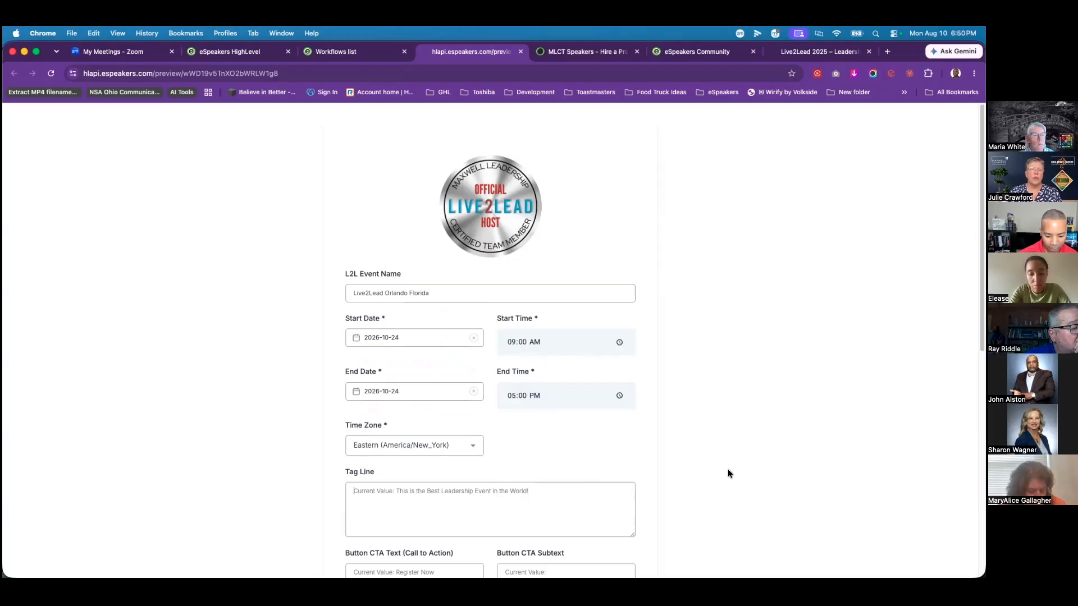
type("Where Leaders")
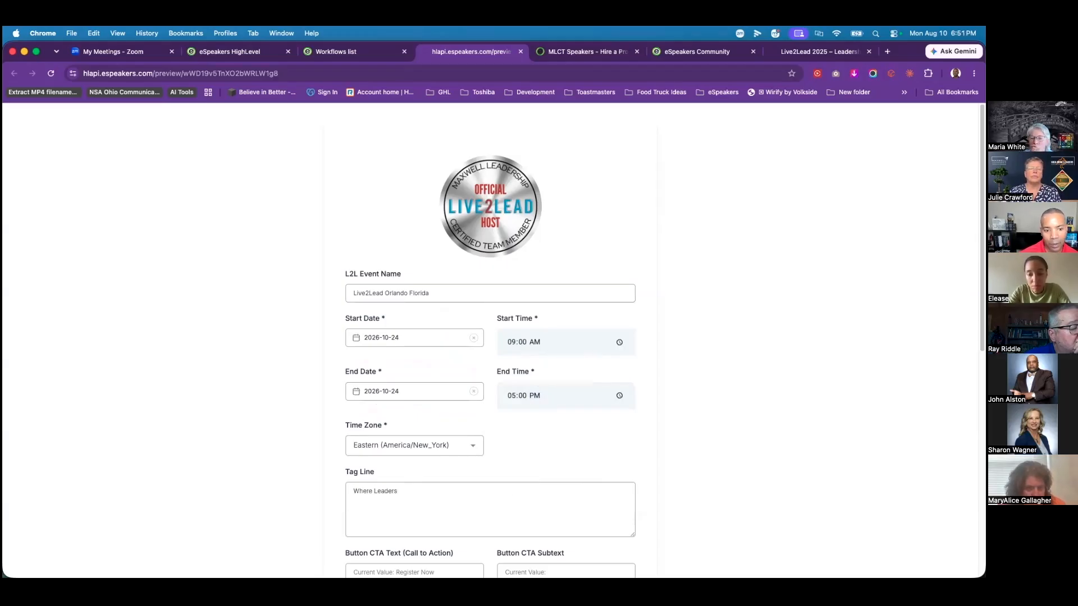
type(" Are Made")
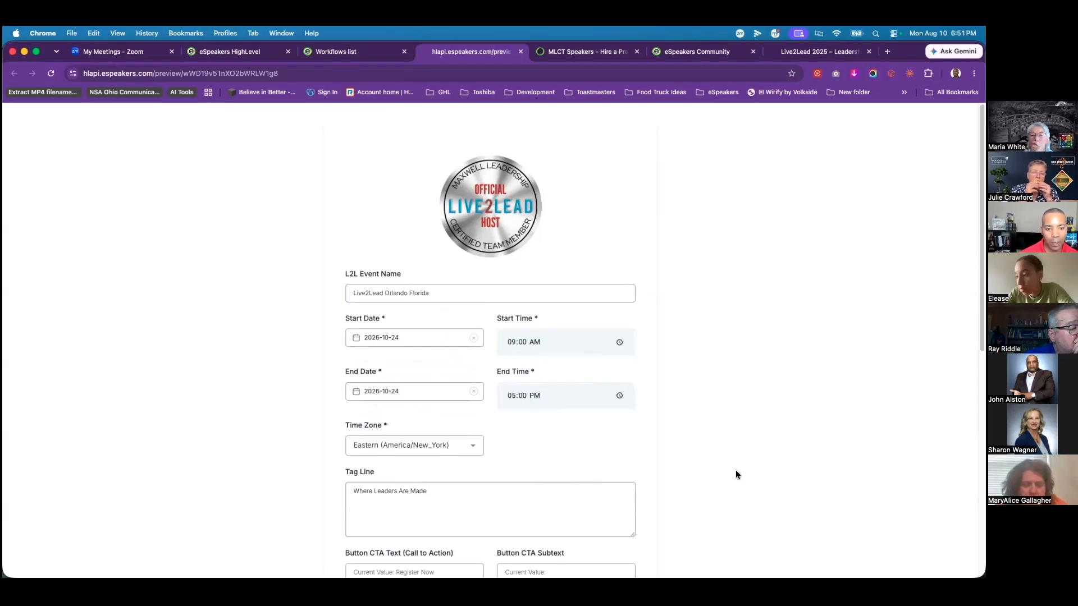
Step: Set the button CTA text to 'Register Now' and start the Limited Seating CTA subtext
scroll(698, 490, "down", 3)
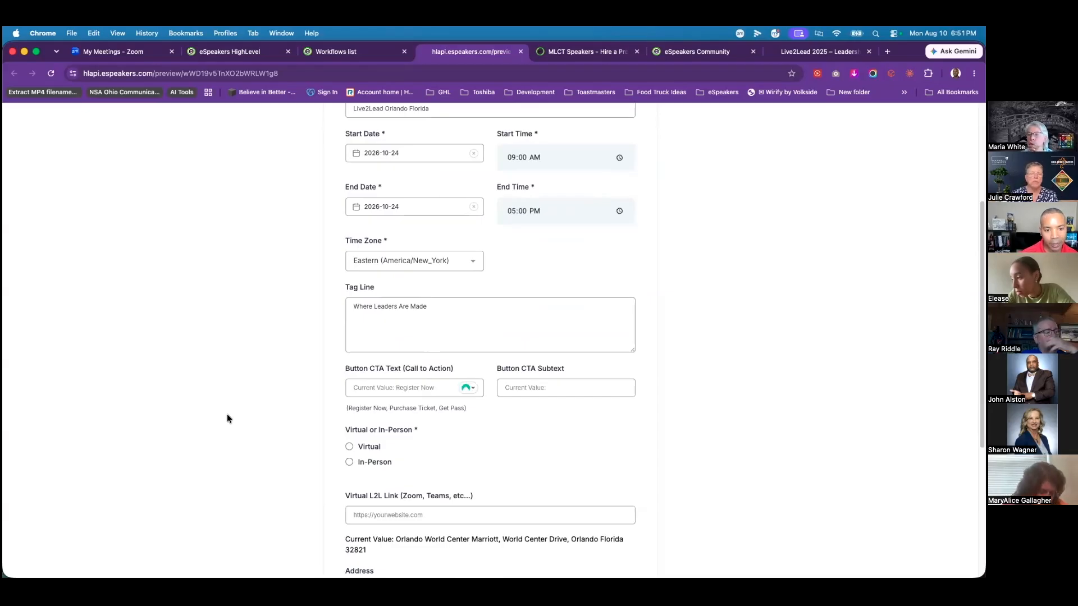
type("Register Now")
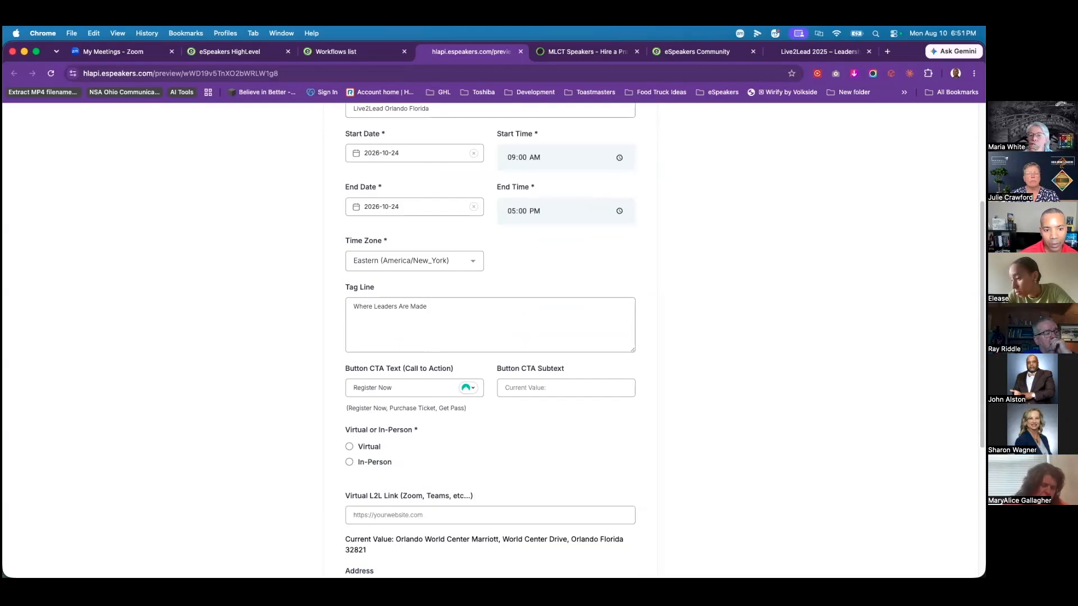
left_click(538, 388)
type("Limited Seating")
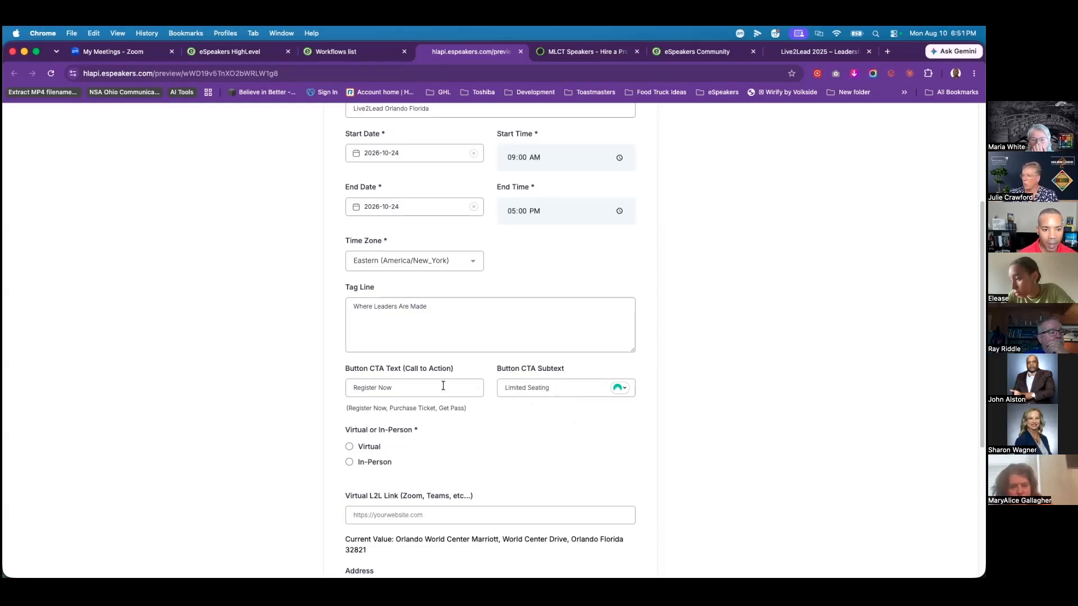
Step: Mark the event In-Person at Orlando International Airport (MCO), Orlando, Florida 32827
scroll(483, 455, "down", 1)
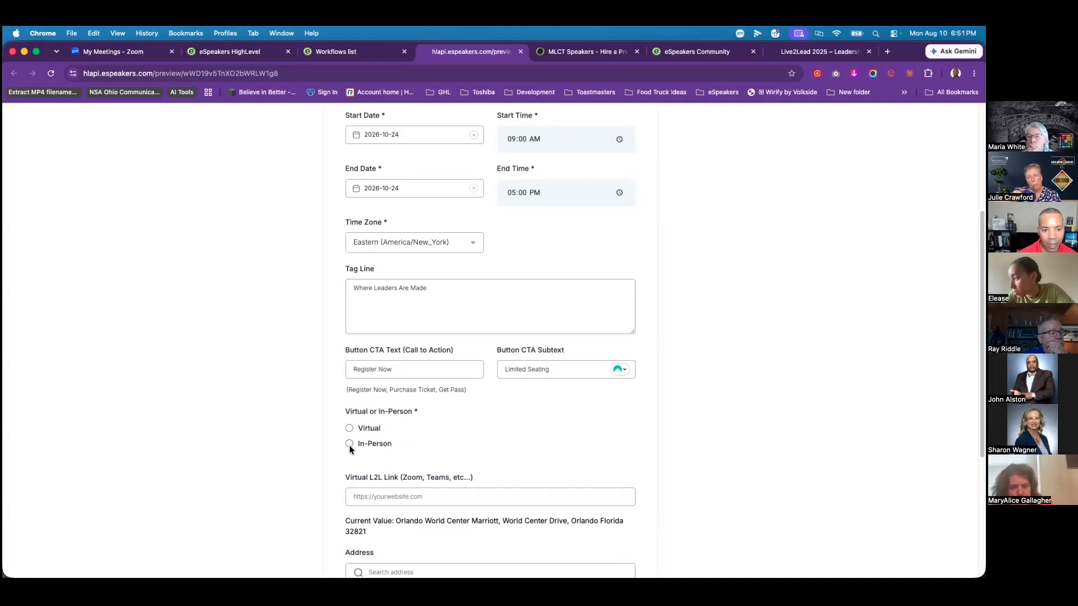
left_click(348, 443)
scroll(569, 432, "down", 5)
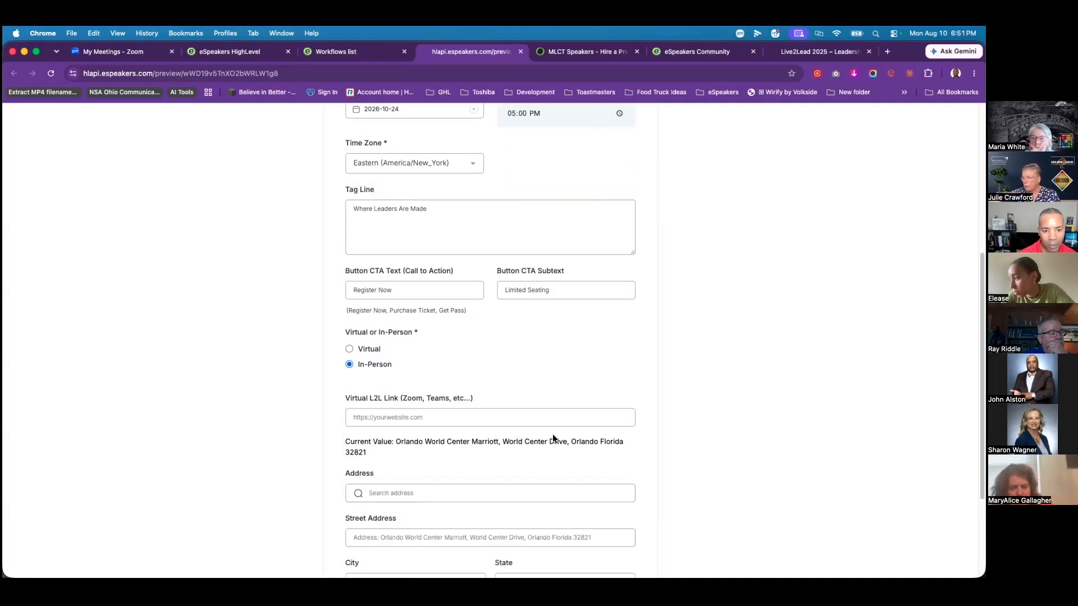
left_click(409, 346)
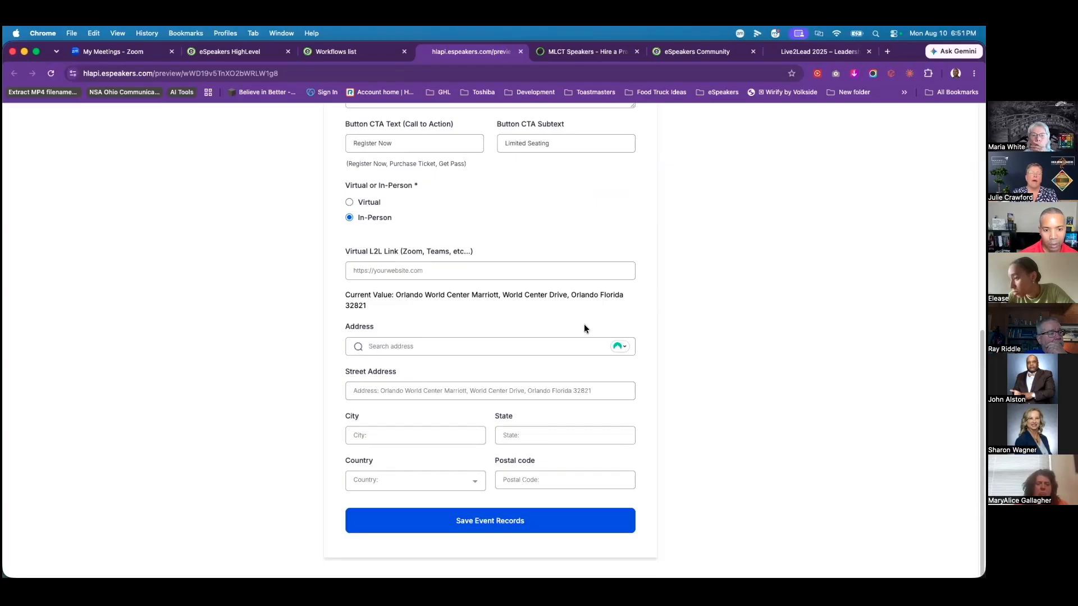
type("Or")
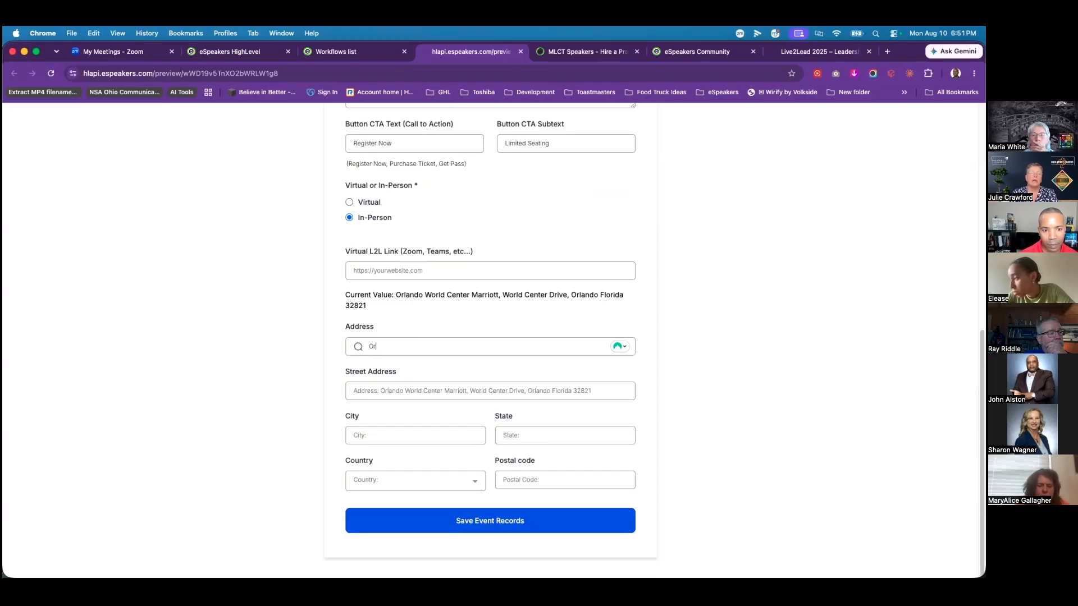
type("landon")
key("BackSpace")
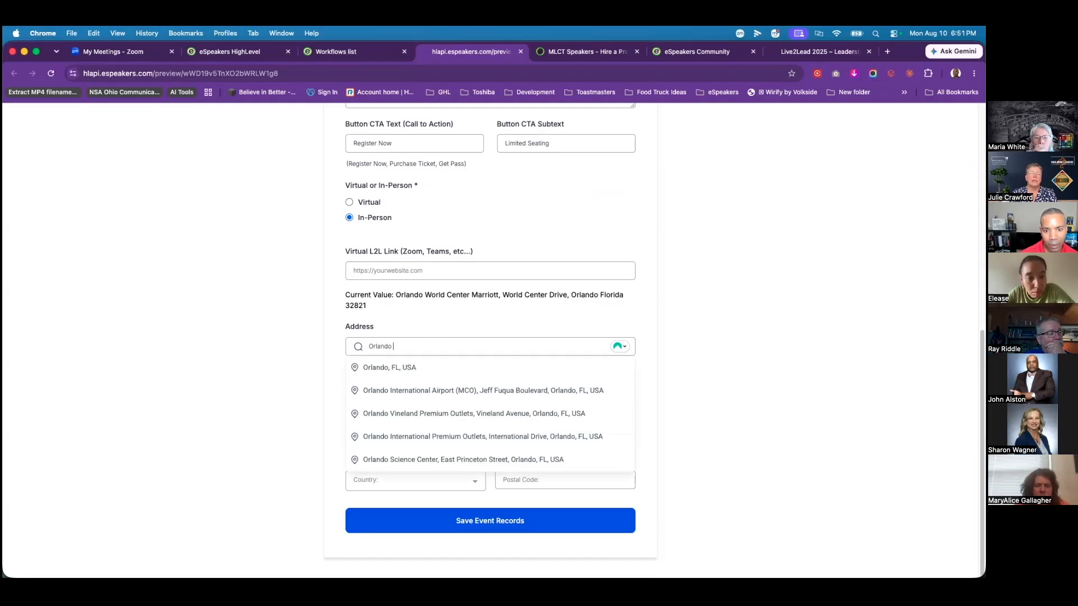
left_click(461, 392)
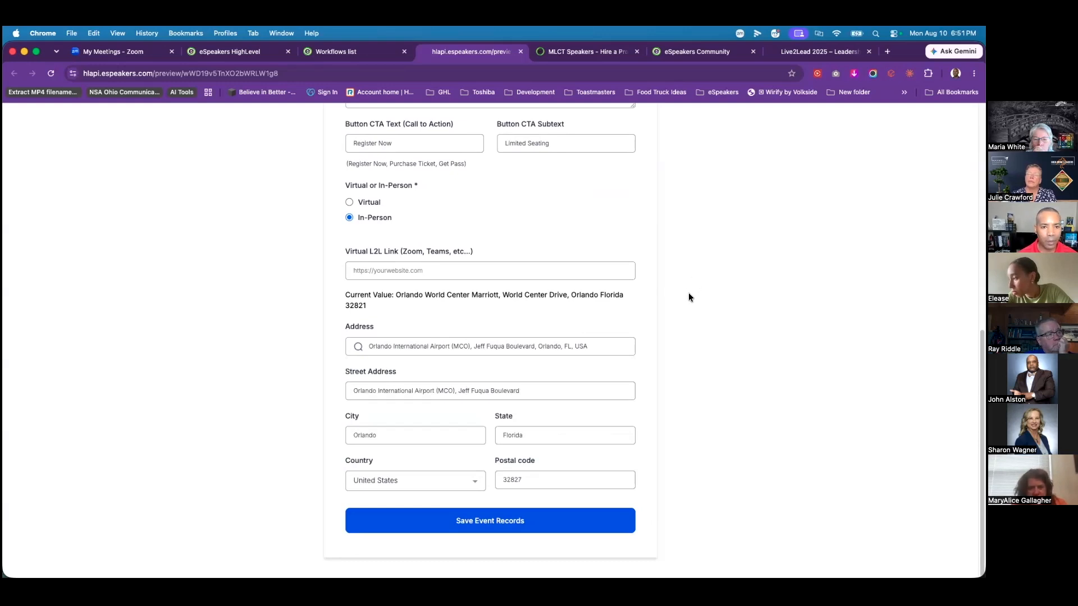
scroll(688, 294, "up", 1)
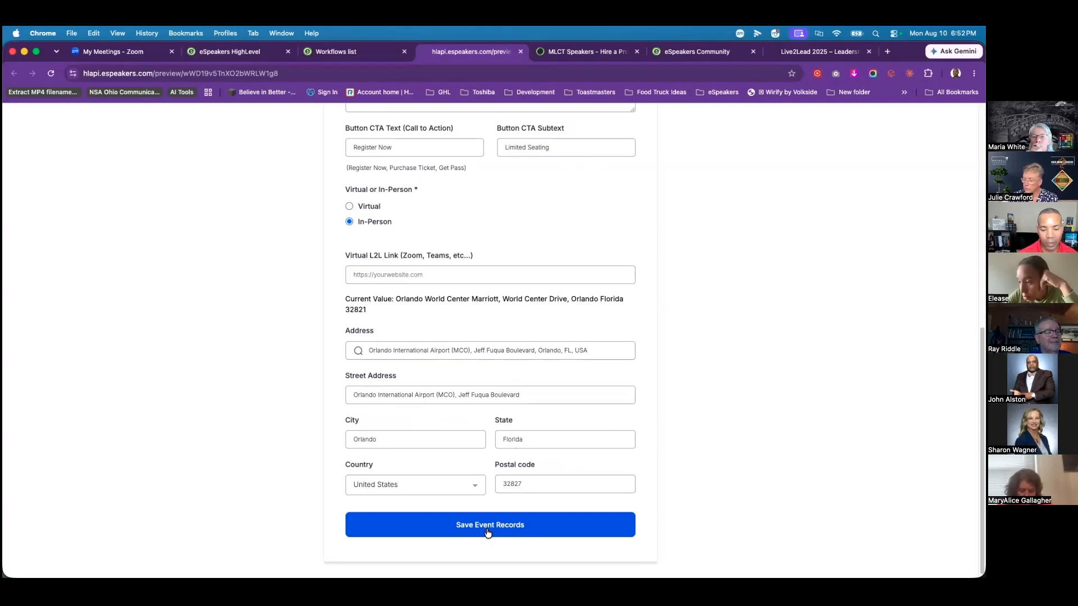
scroll(647, 375, "up", 8)
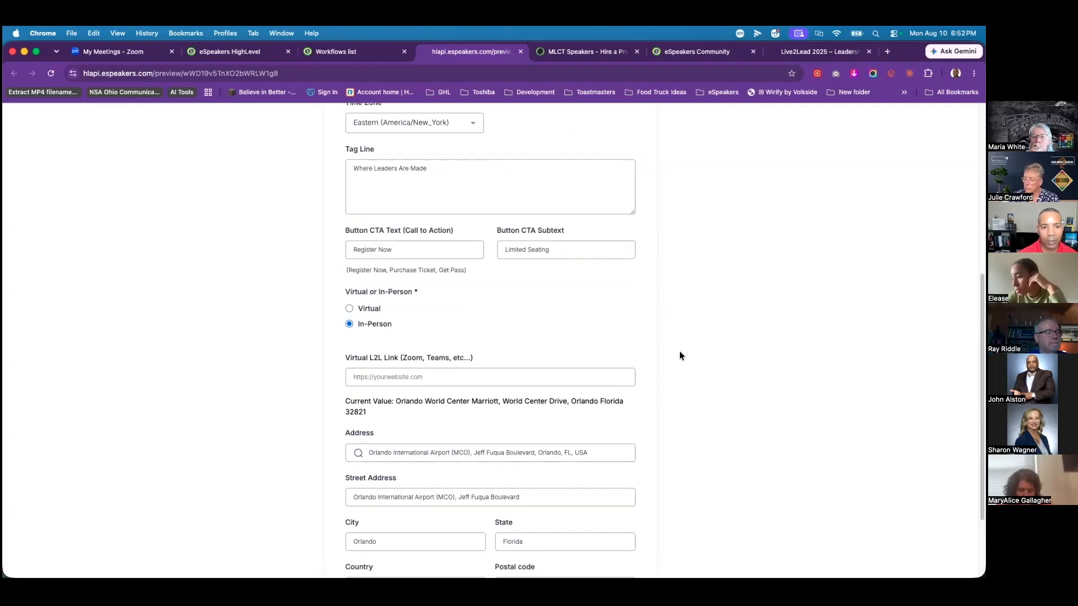
scroll(570, 391, "down", 3)
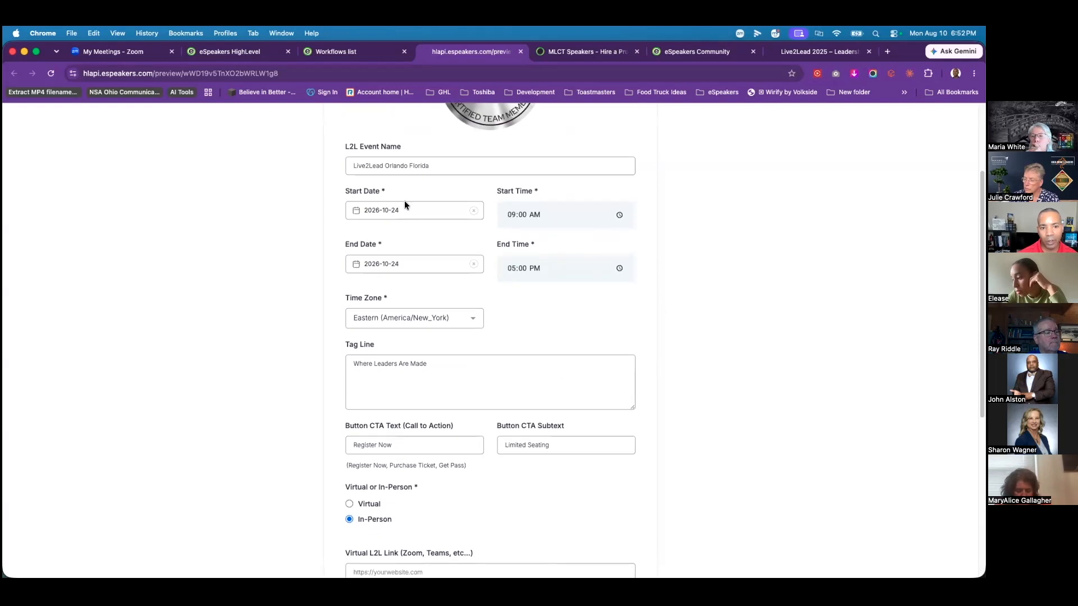
scroll(591, 437, "down", 4)
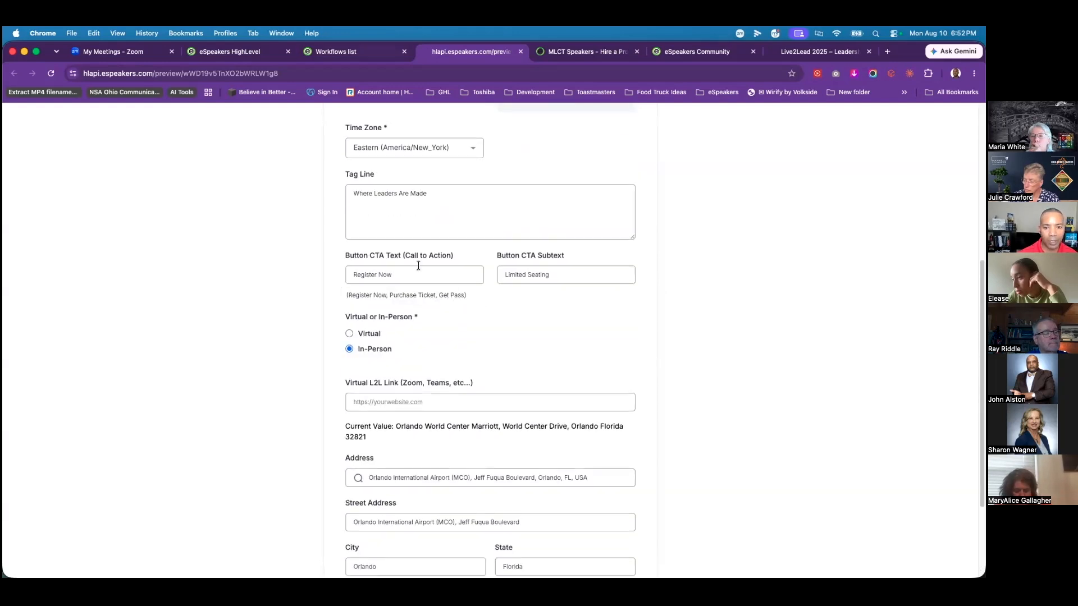
scroll(574, 401, "down", 3)
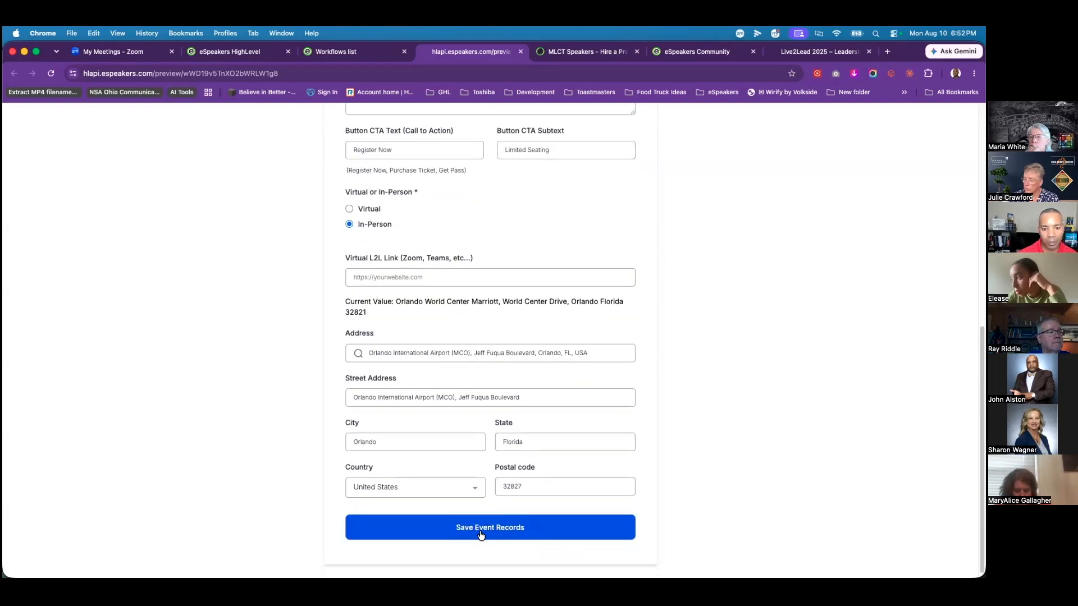
Step: Save the event records, review the filled-in preview, and return to the Live2Lead 2026 Setup funnel
left_click(503, 538)
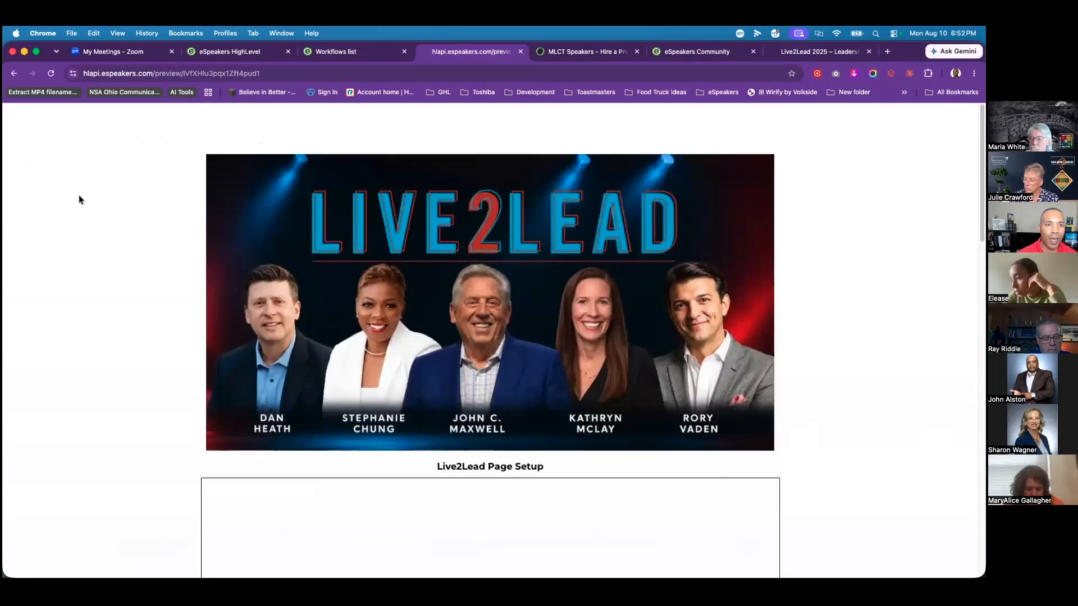
scroll(325, 345, "down", 15)
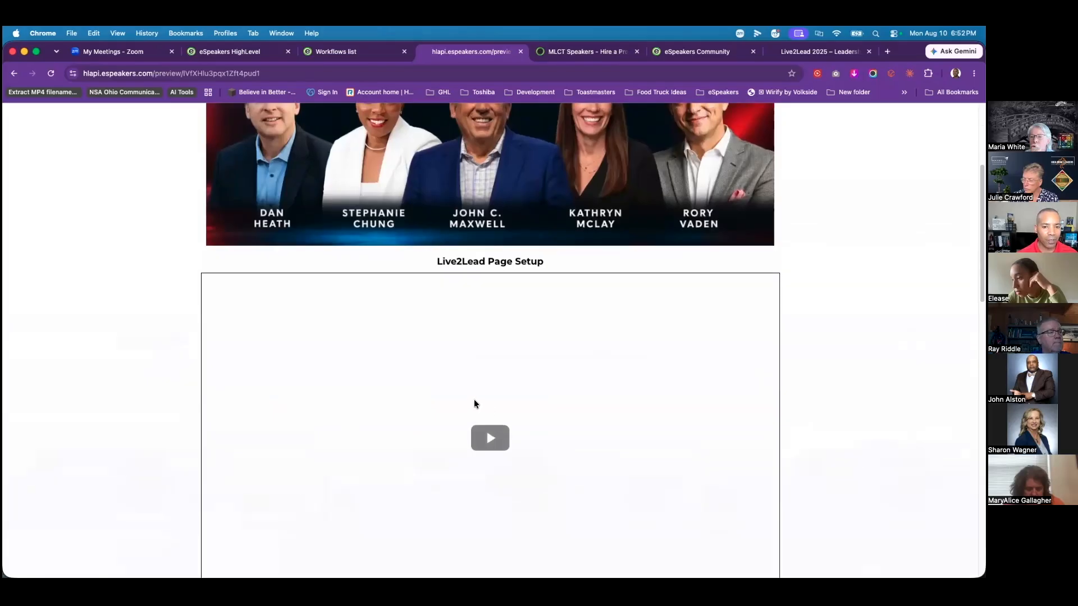
scroll(413, 424, "down", 5)
scroll(508, 436, "up", 12)
scroll(451, 406, "up", 2)
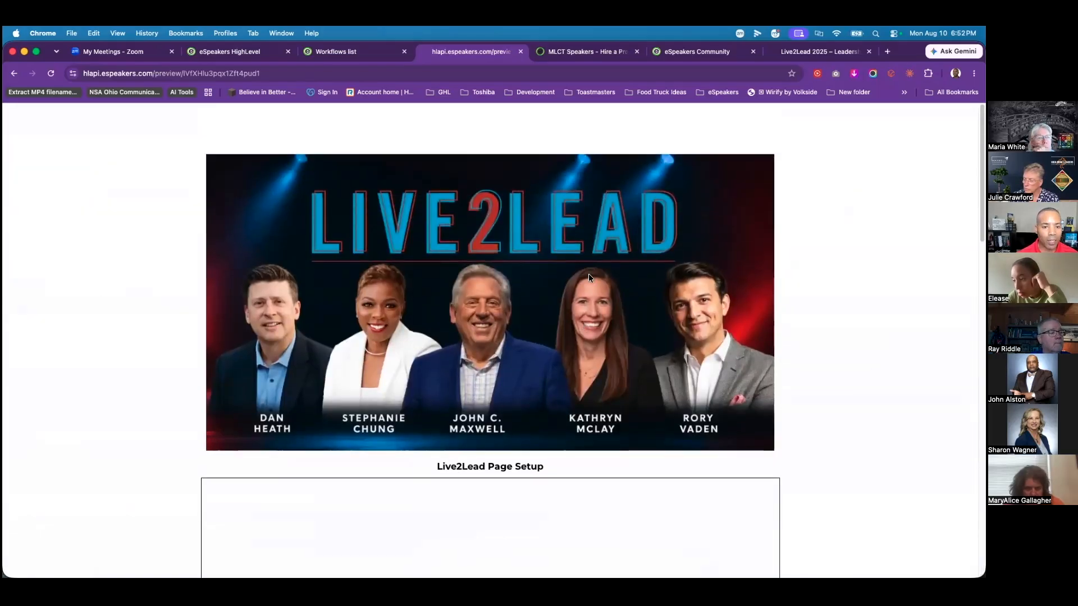
scroll(447, 385, "down", 5)
scroll(471, 359, "down", 2)
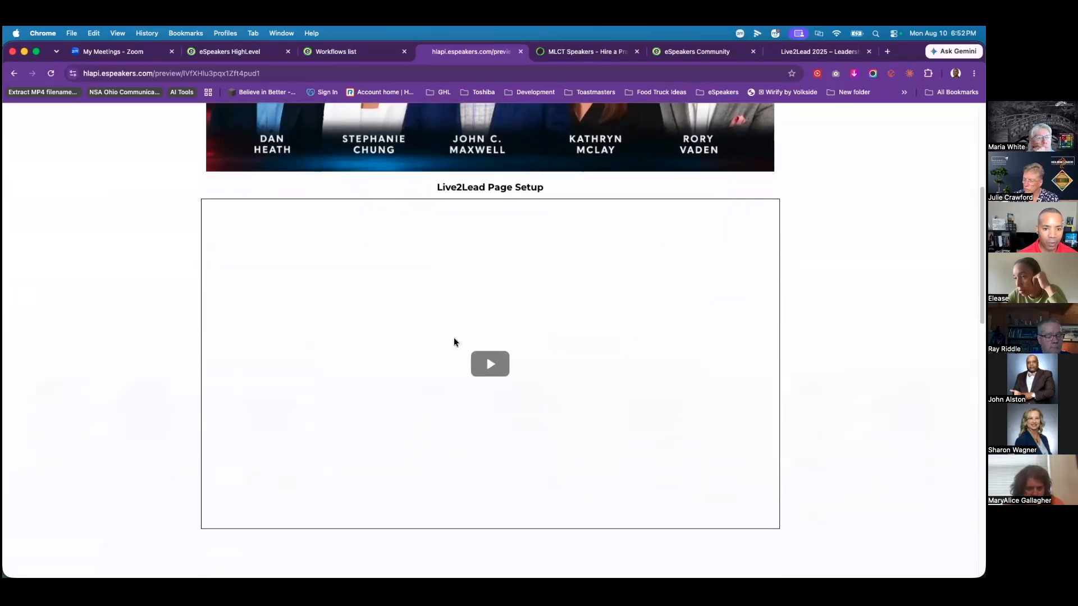
scroll(371, 282, "down", 4)
scroll(337, 317, "down", 5)
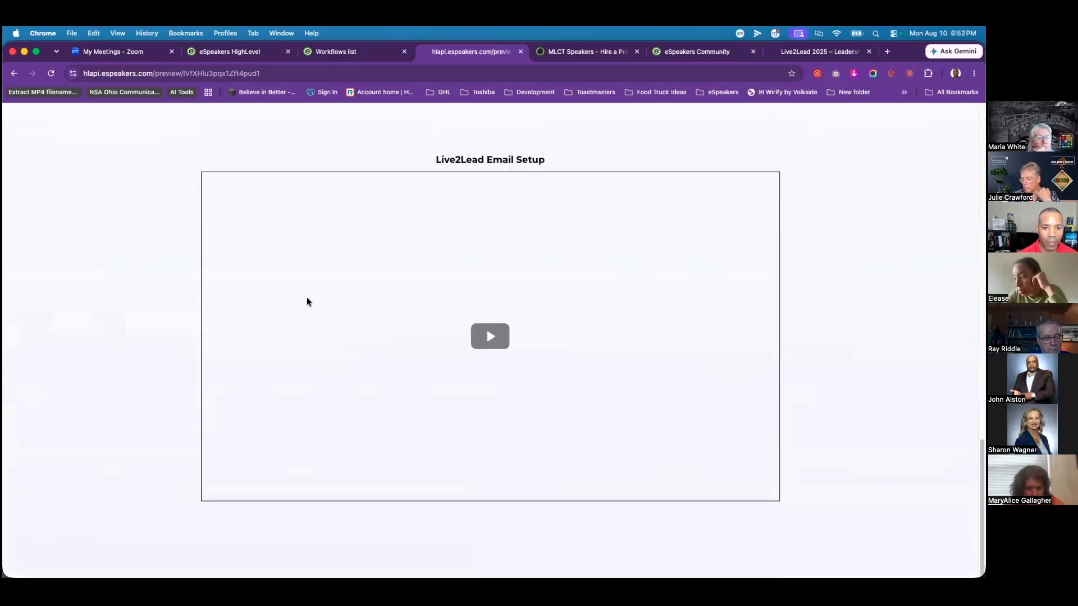
scroll(354, 235, "down", 5)
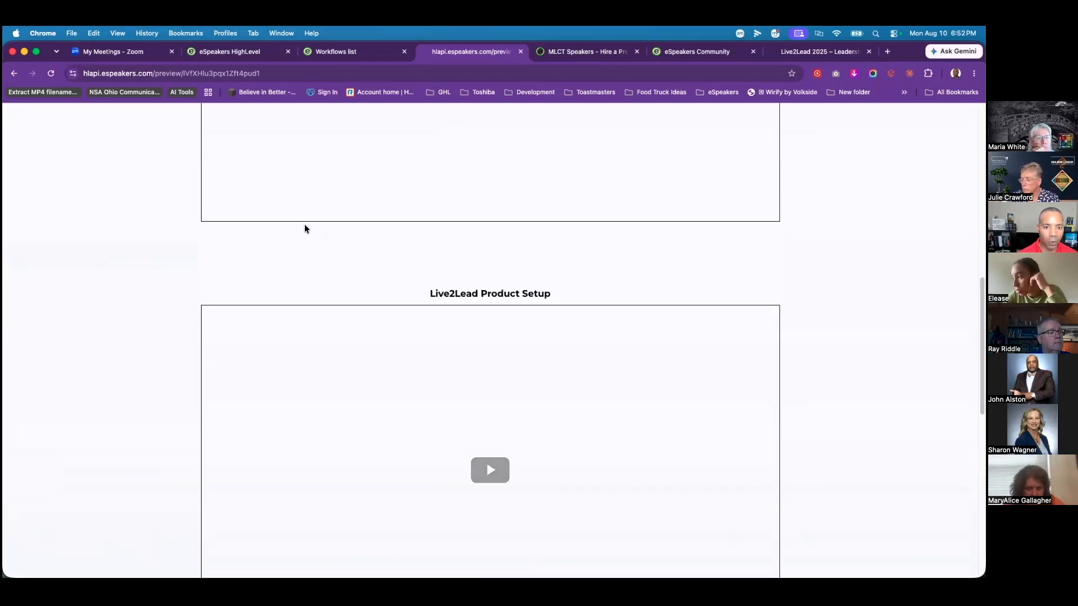
scroll(307, 228, "up", 15)
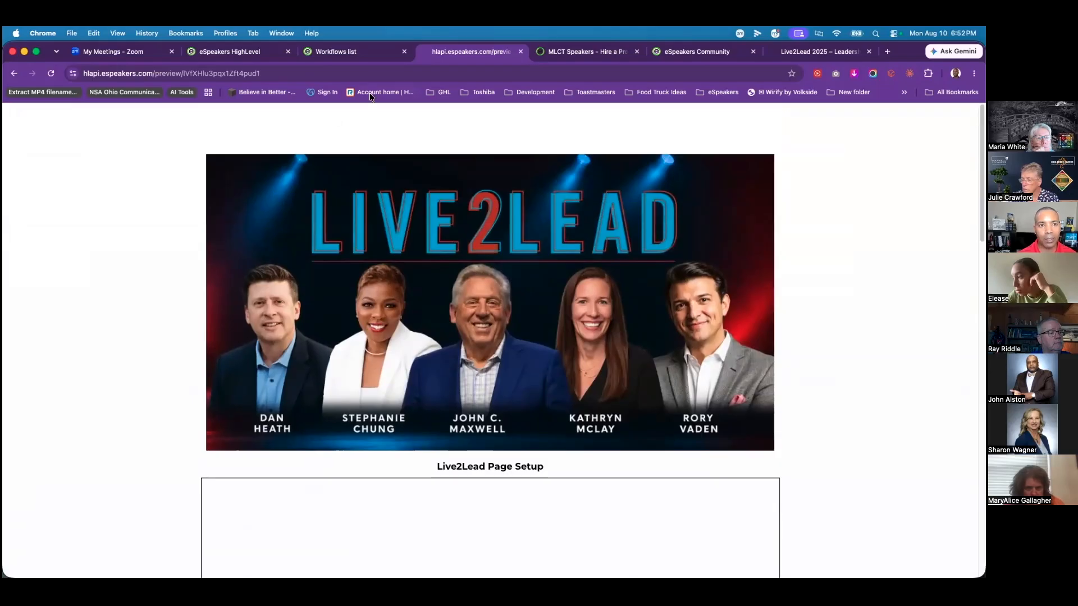
left_click(348, 51)
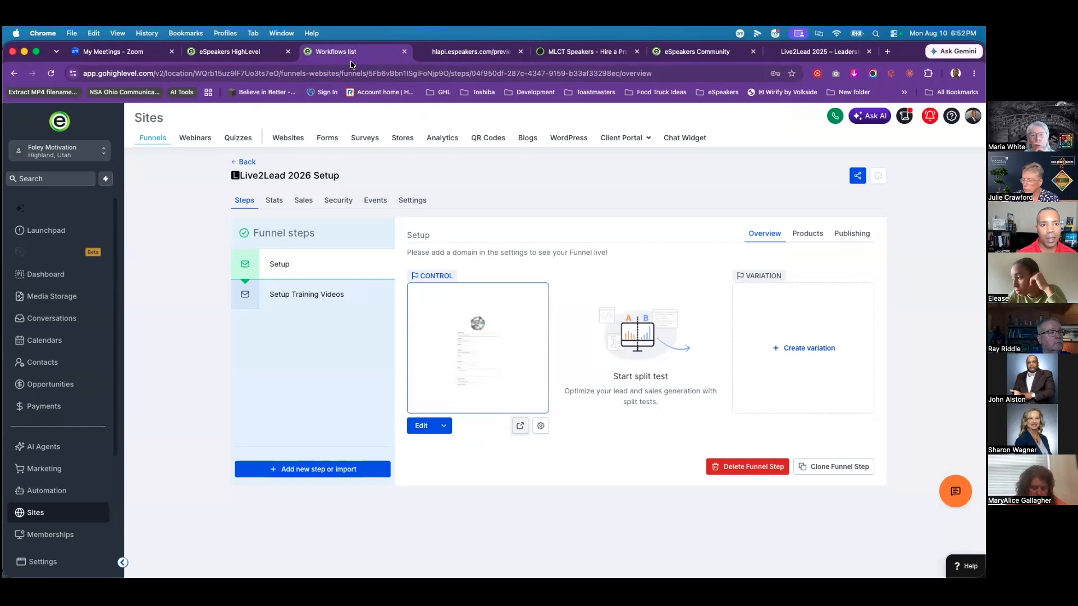
Step: Go back to the Live2Lead funnels list and open the Live2Lead 2026 funnel
left_click(246, 163)
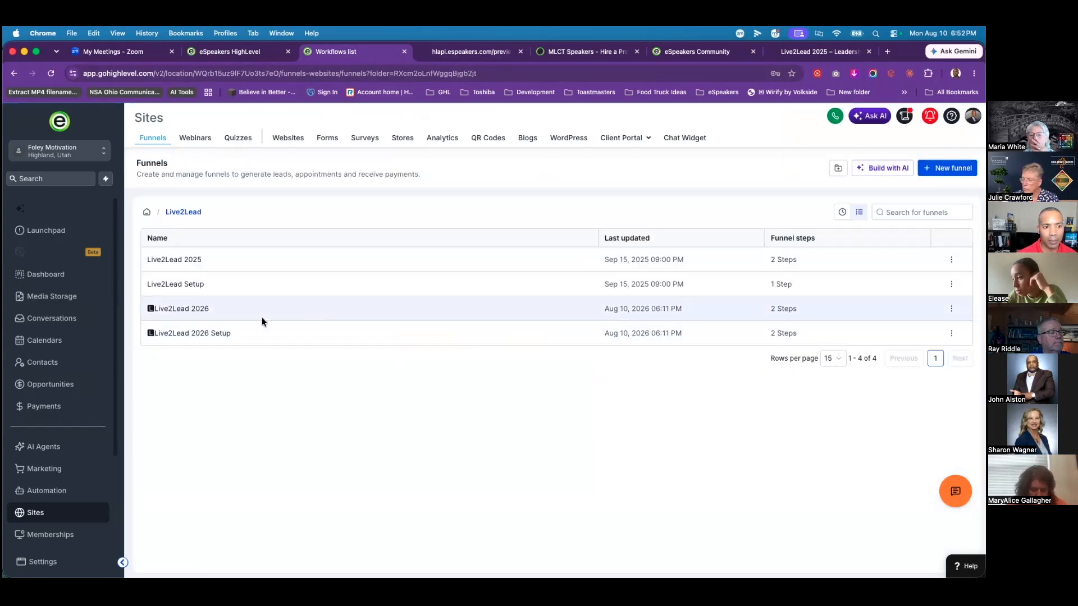
left_click(182, 312)
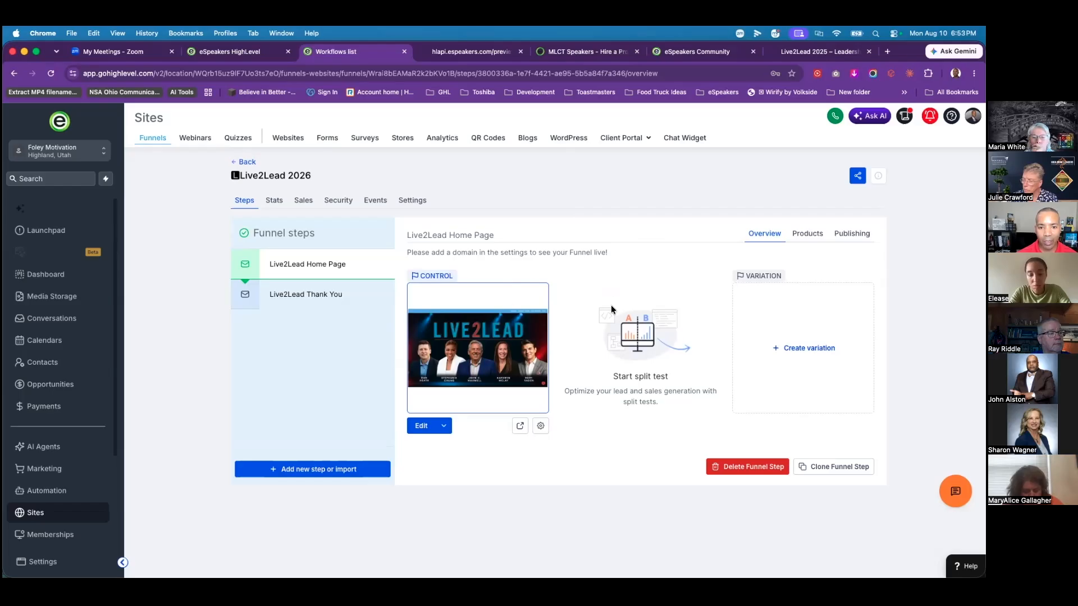
Step: Add the Live2Lead General Admission product at the $197 price, removing the Live2Lead prefix from its name
left_click(808, 235)
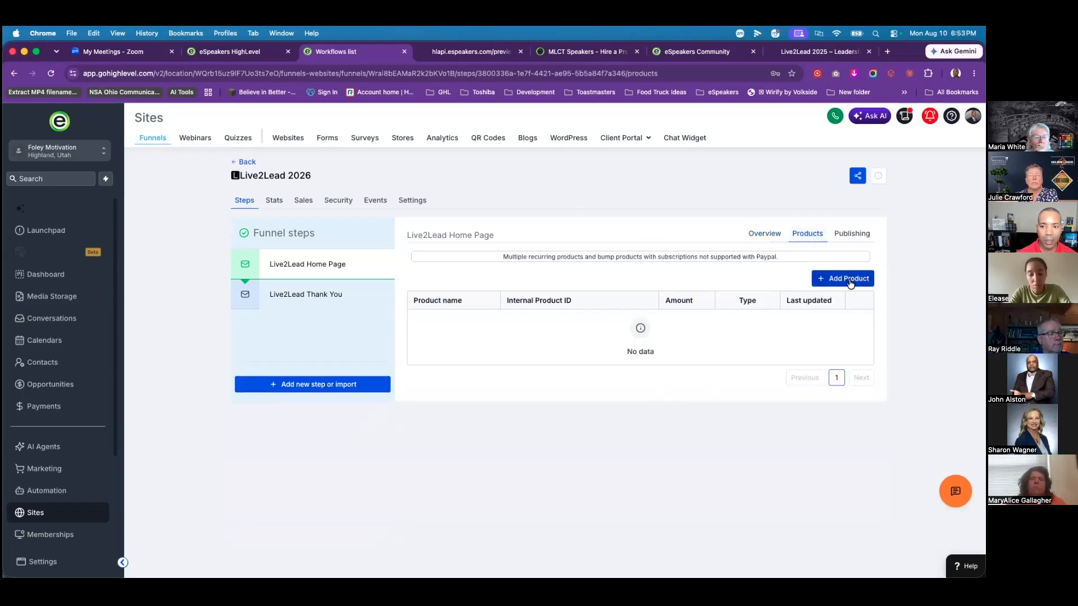
left_click(849, 279)
left_click(624, 335)
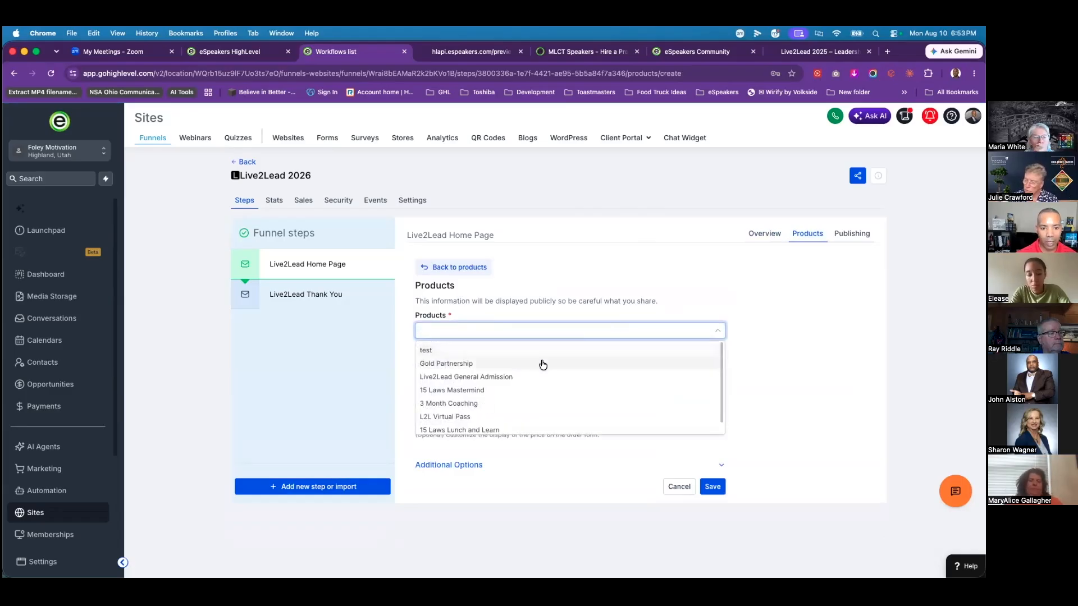
type("li")
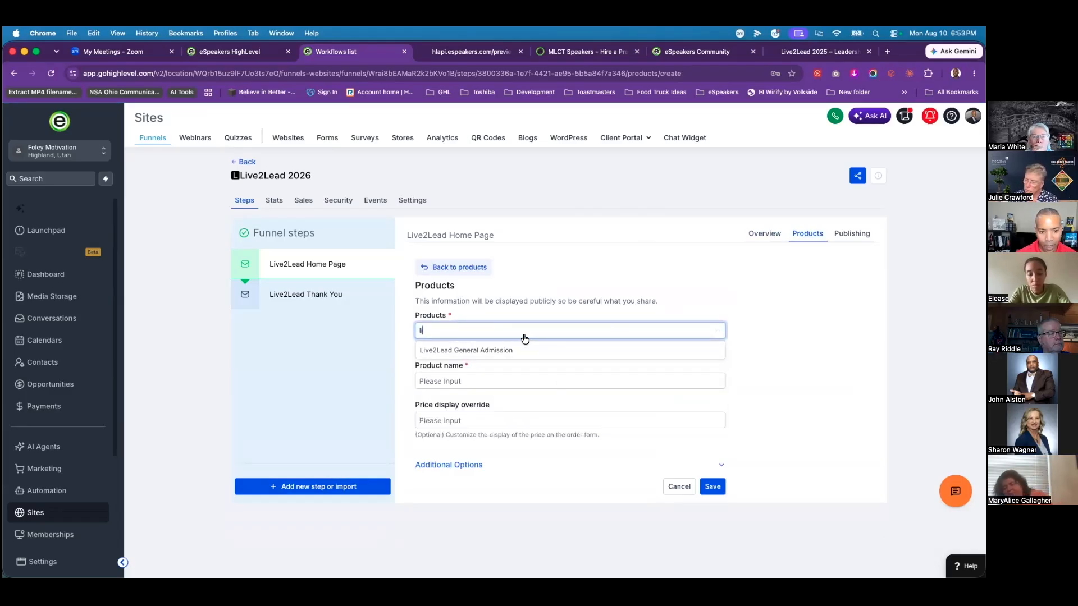
left_click(477, 352)
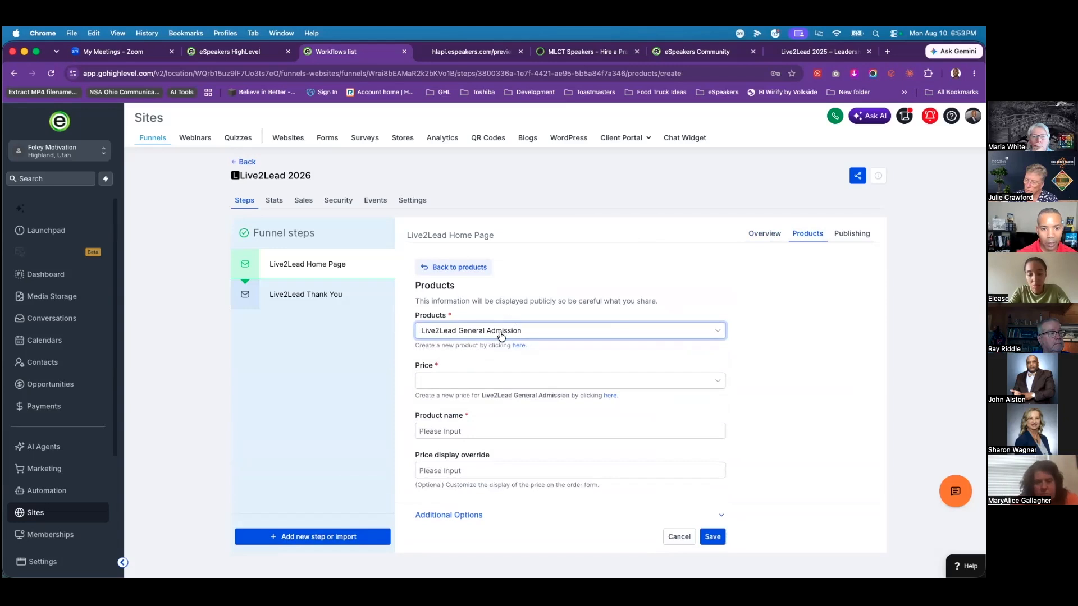
left_click(492, 383)
left_click(460, 401)
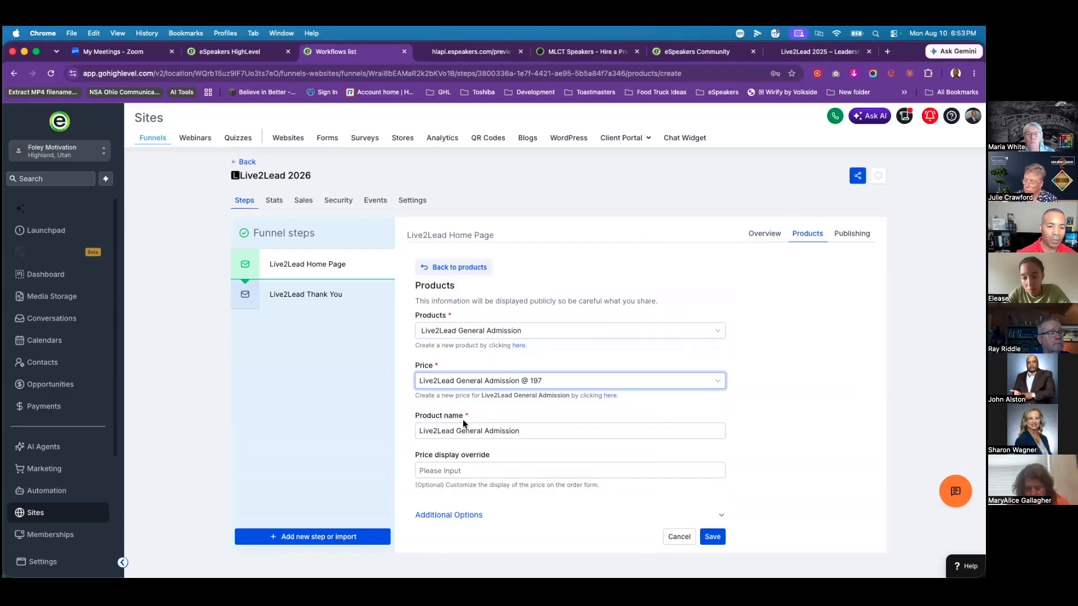
left_click_drag(529, 430, 417, 432)
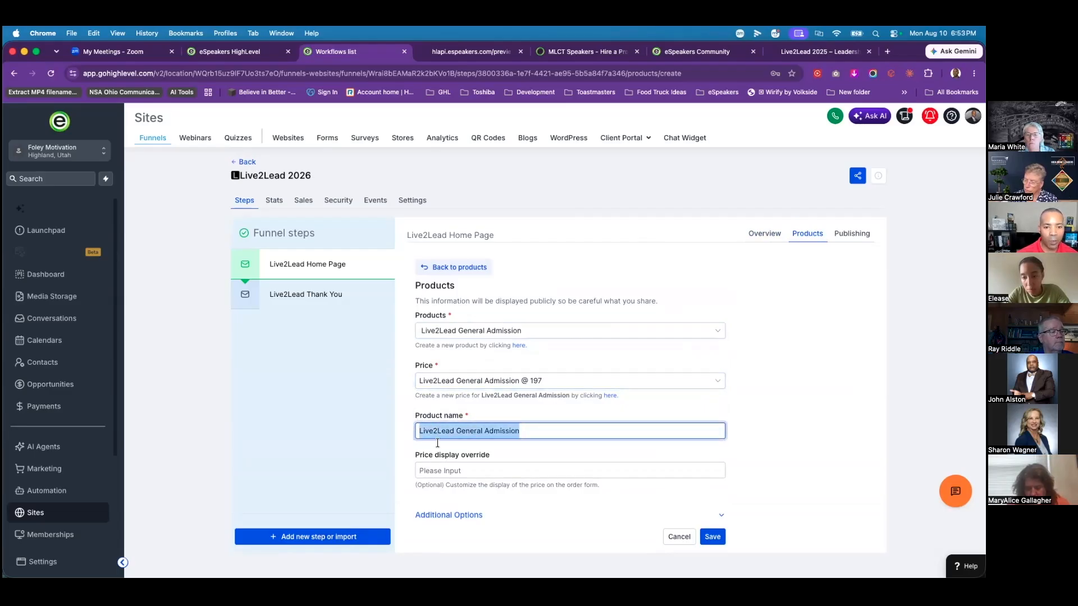
left_click(539, 432)
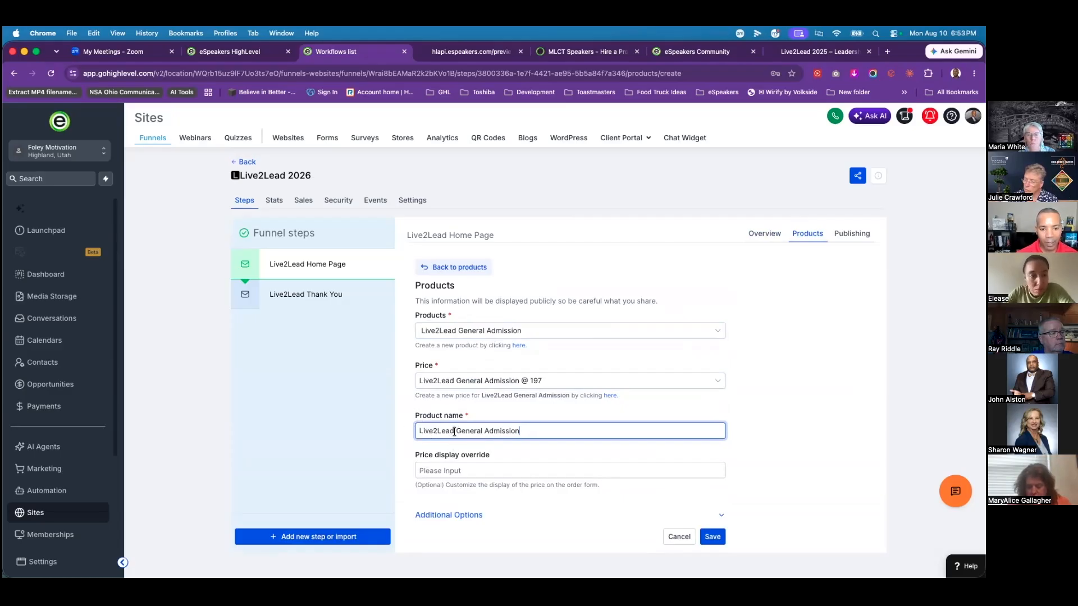
left_click_drag(459, 432, 371, 432)
key("BackSpace")
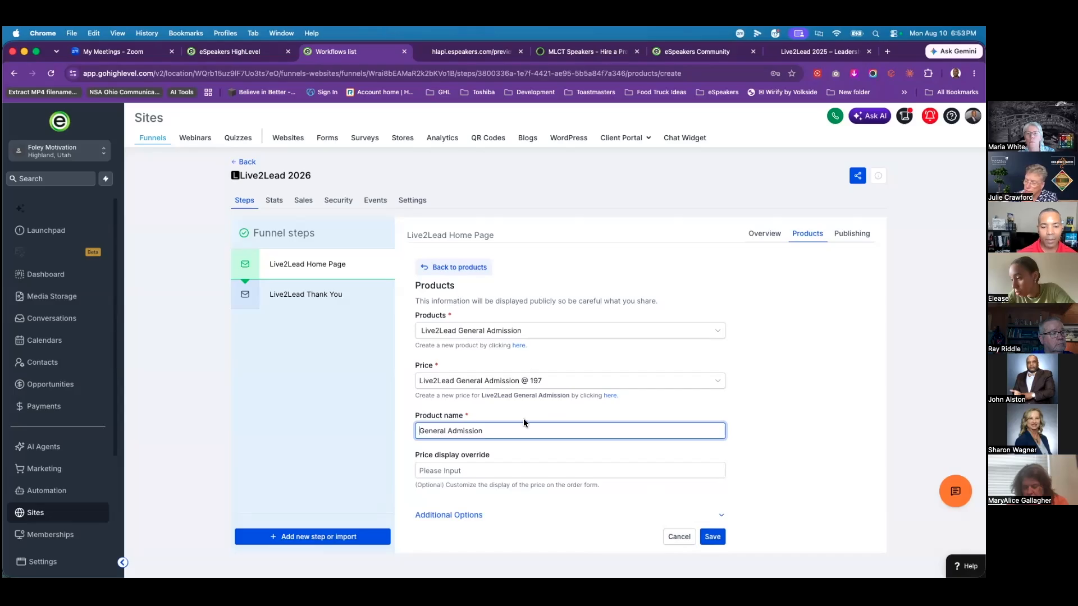
Step: Allow multiple quantity with a maximum of 12 units per order and save the product
left_click(462, 521)
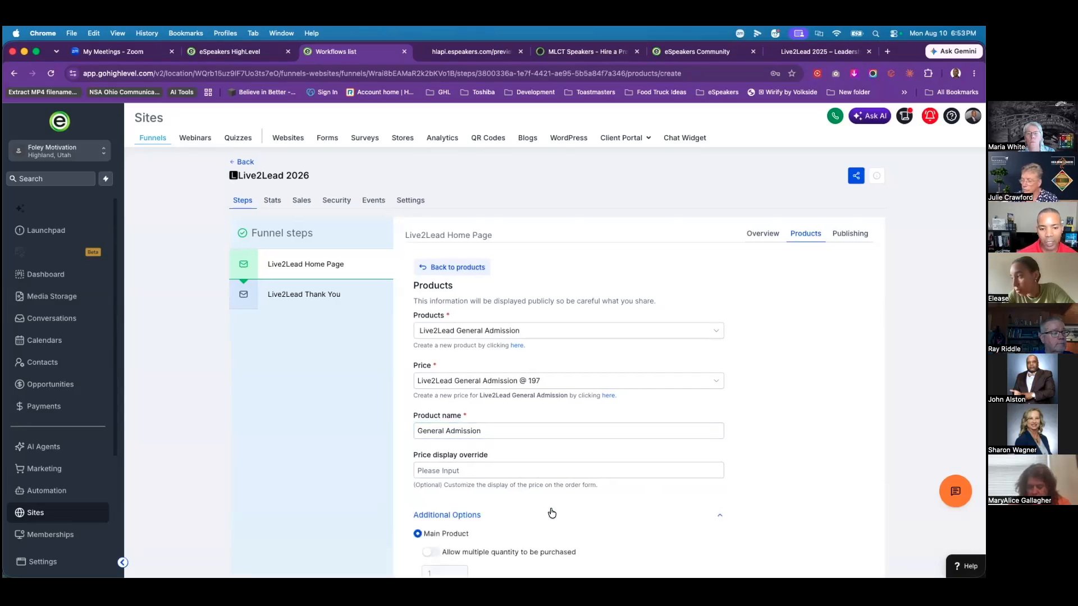
scroll(579, 513, "down", 3)
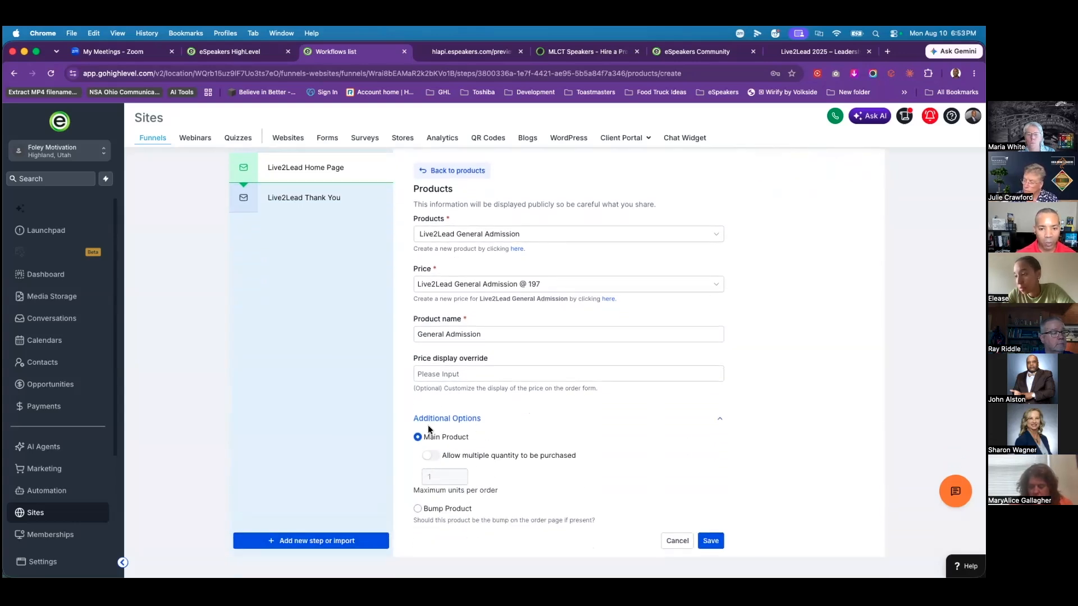
left_click(438, 458)
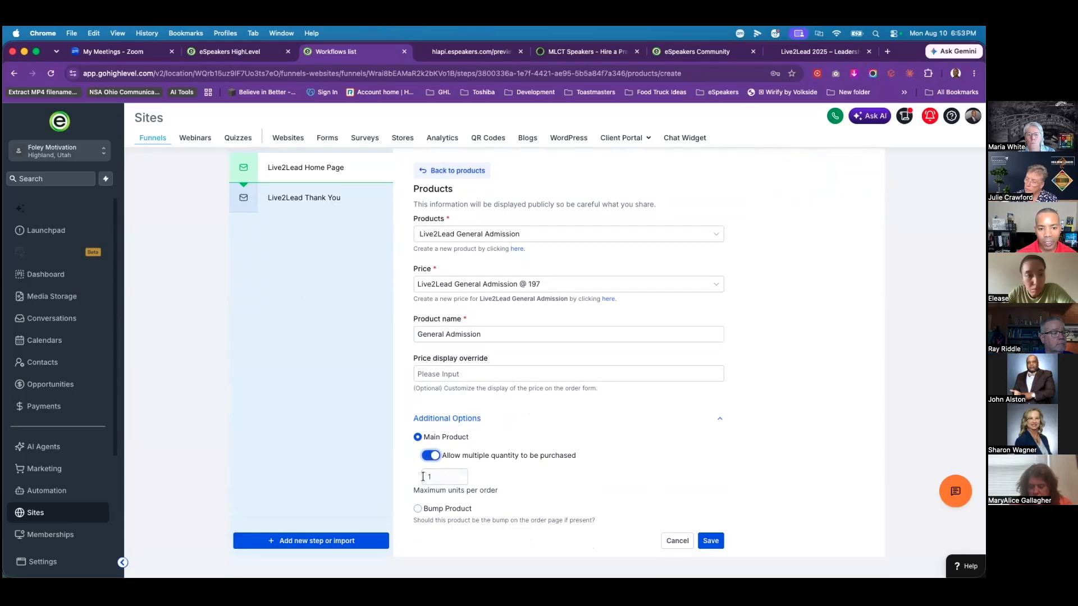
left_click(440, 478)
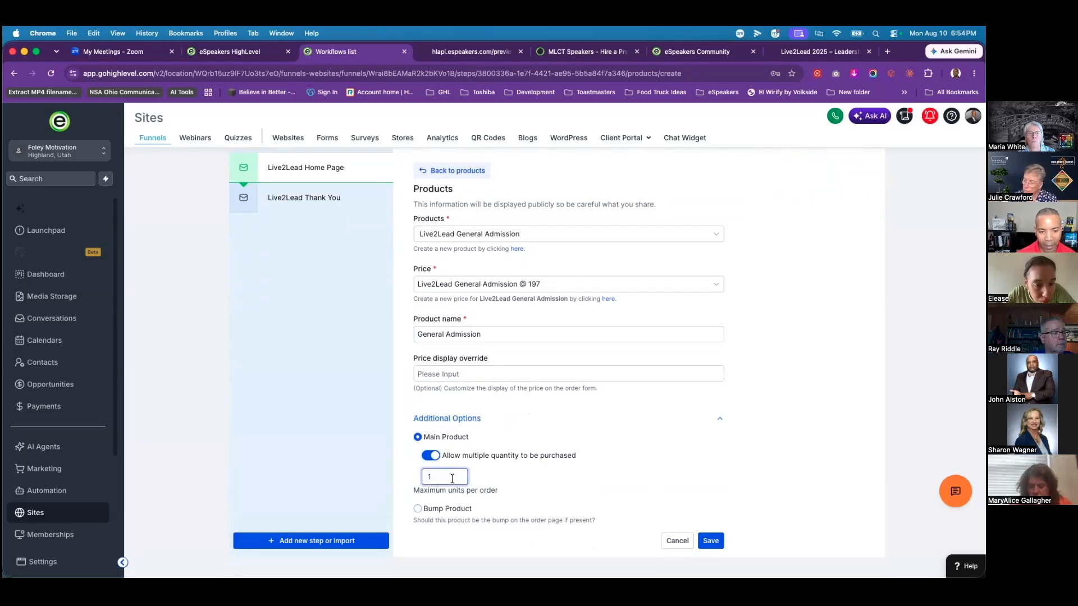
type("2")
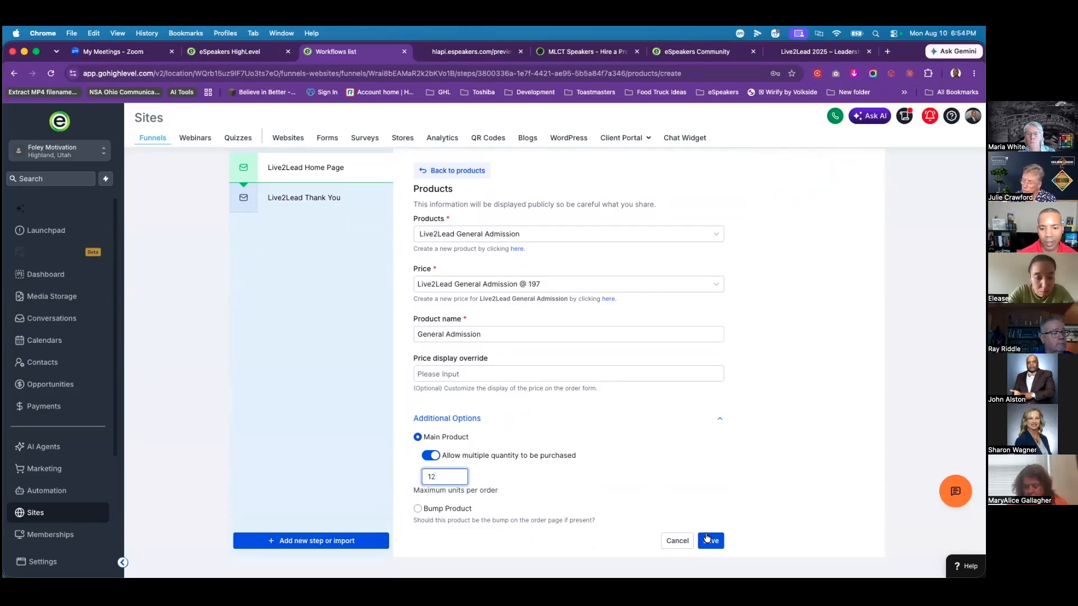
left_click(709, 541)
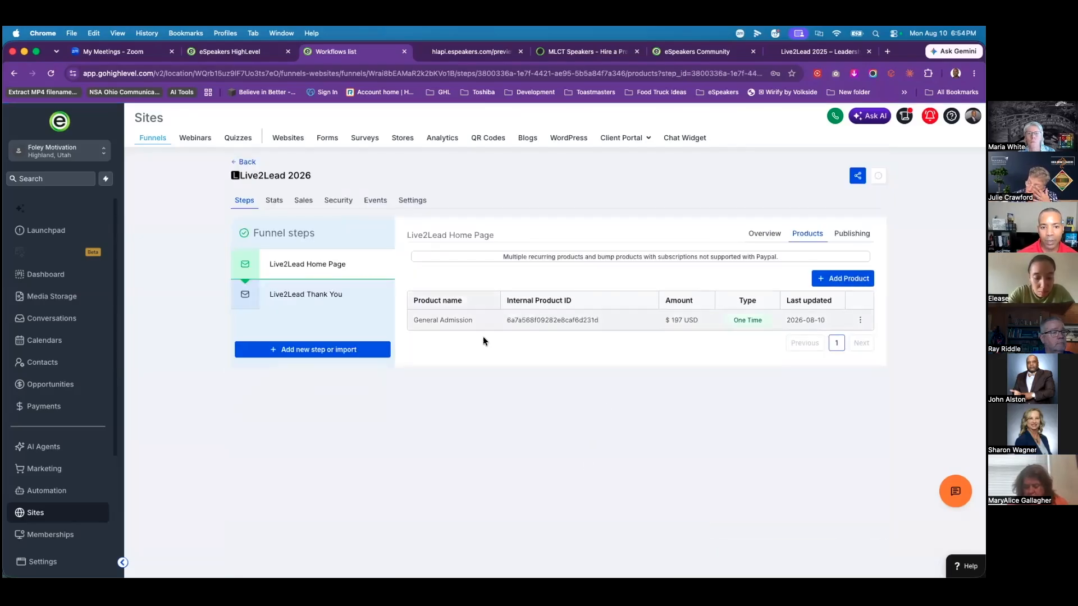
Step: Add Gold Partnership to the home page at the $5000 one-time price
left_click(851, 280)
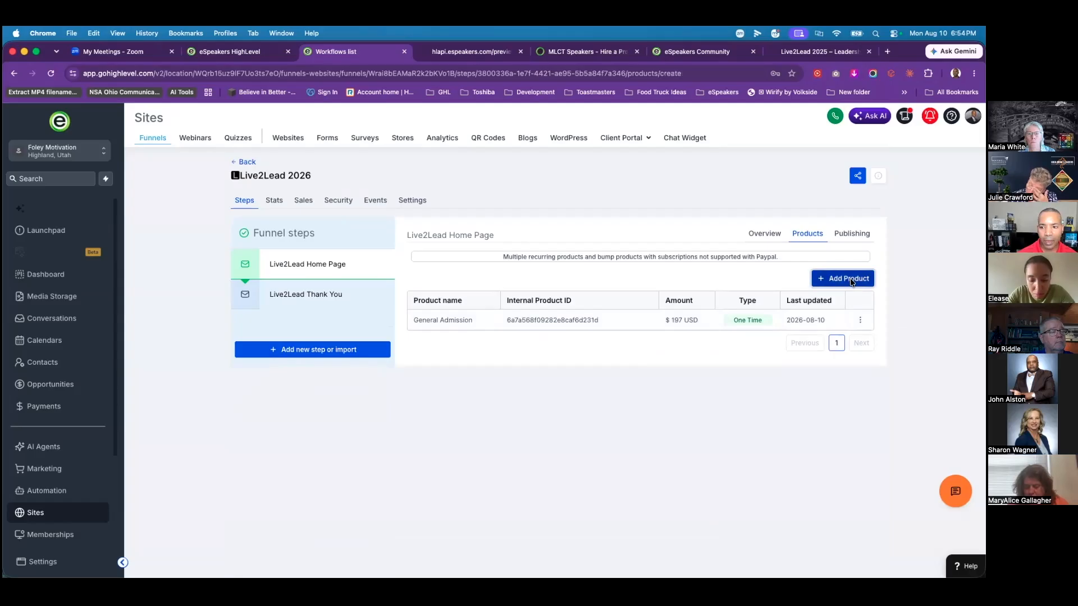
left_click(569, 334)
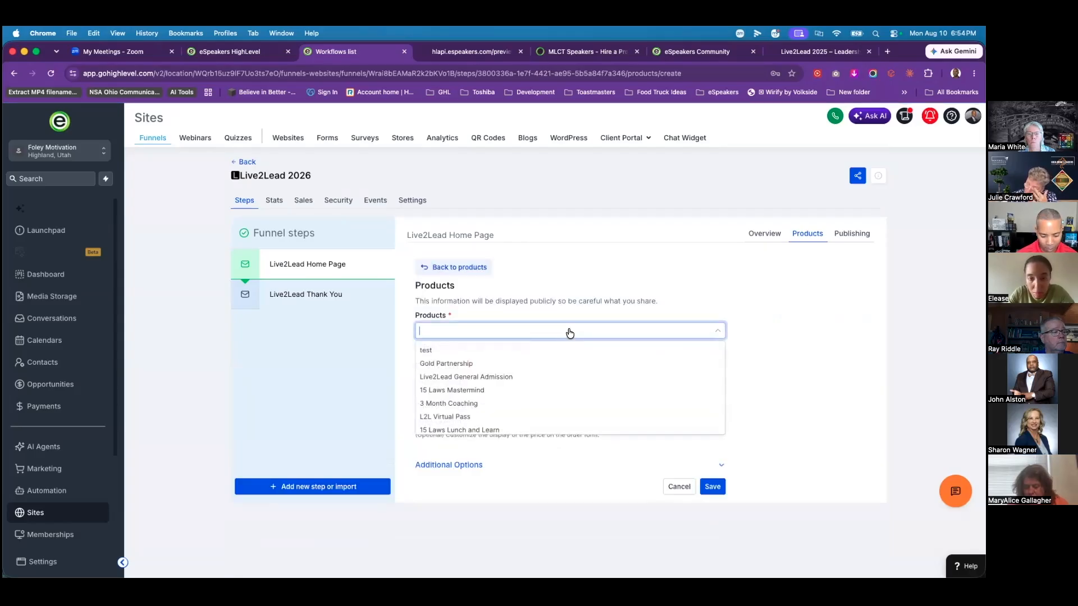
type("g")
left_click(465, 351)
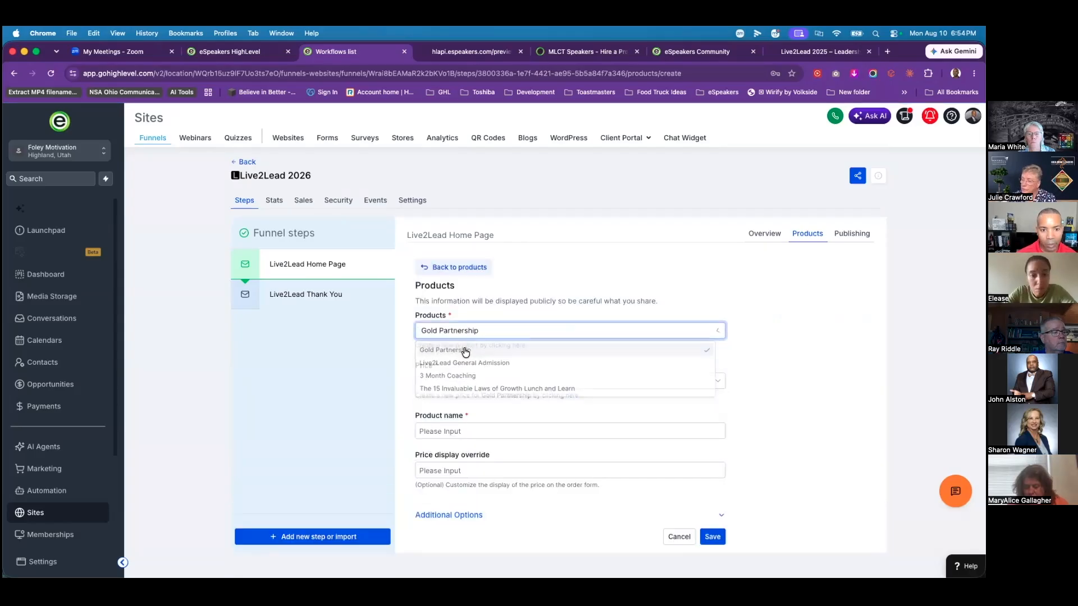
left_click(493, 381)
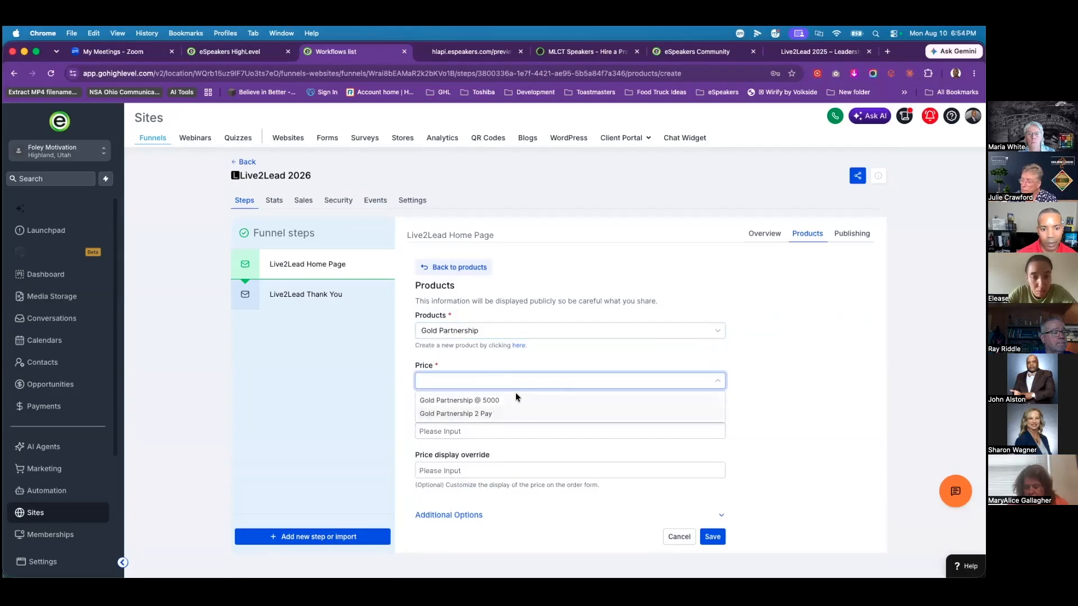
left_click(487, 400)
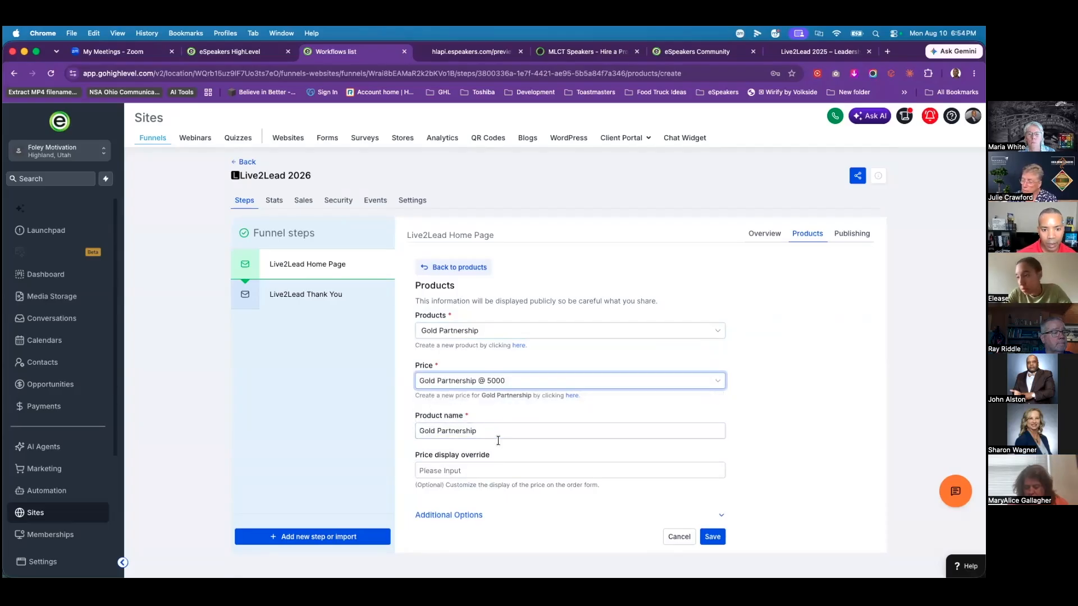
left_click(709, 536)
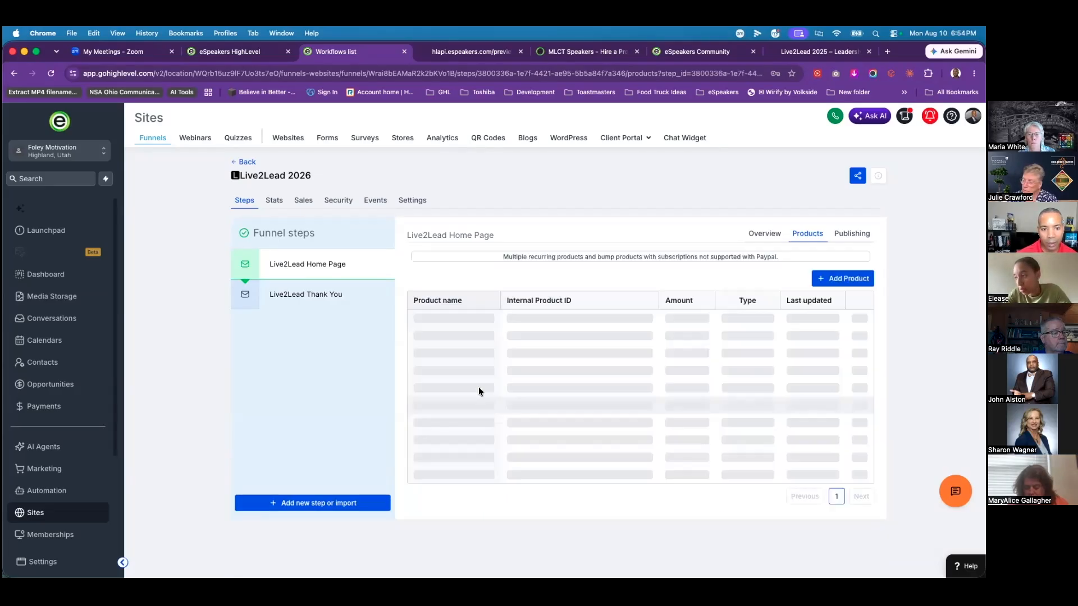
Step: Add Gold Partnership again with the 2 Pay $2500 recurring price
left_click(845, 279)
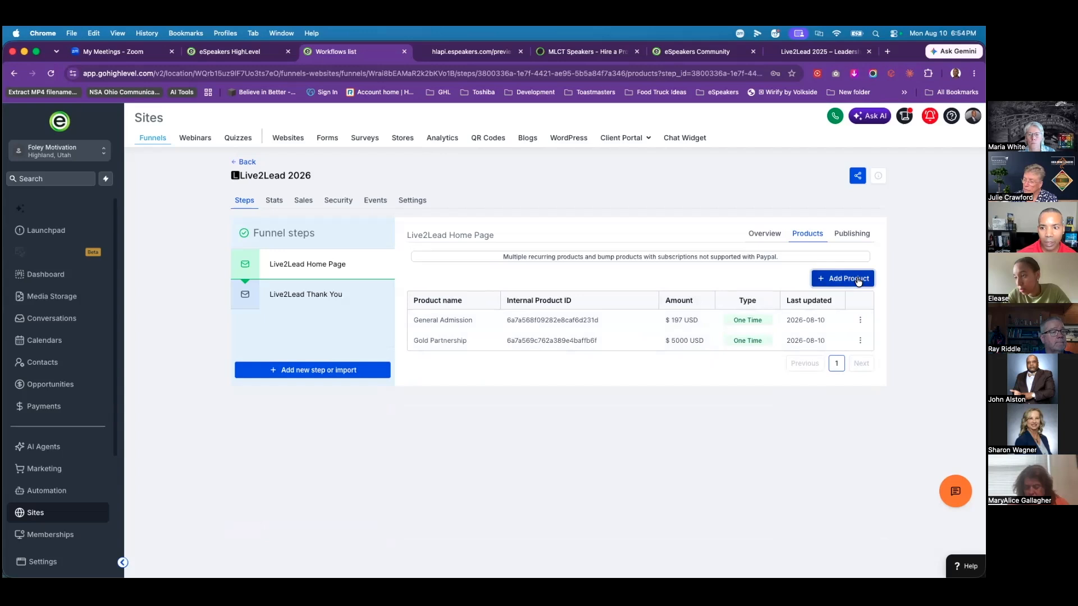
left_click(483, 330)
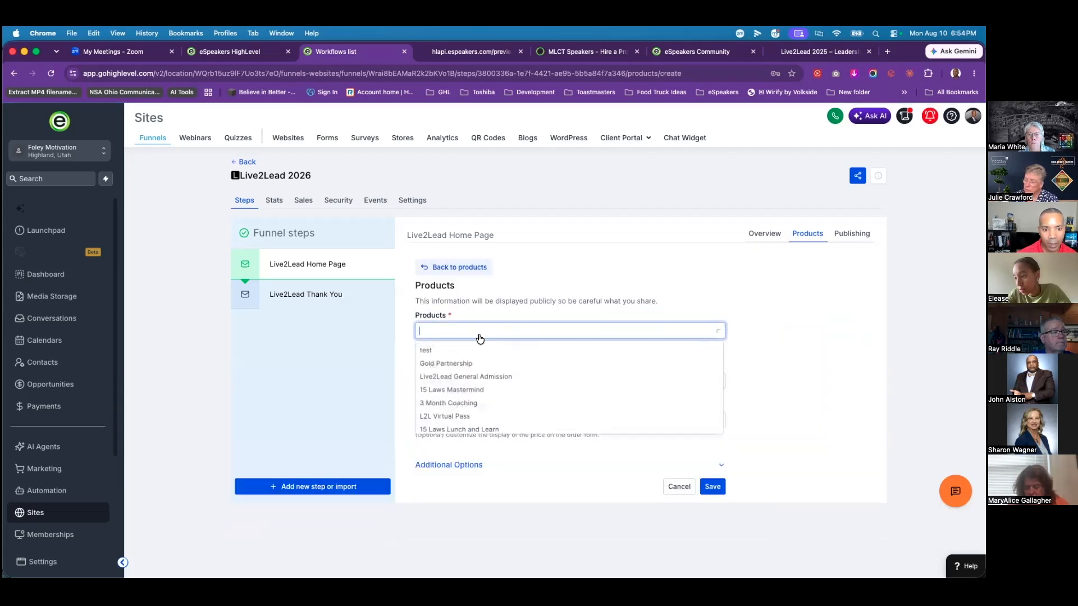
left_click(471, 364)
left_click(479, 379)
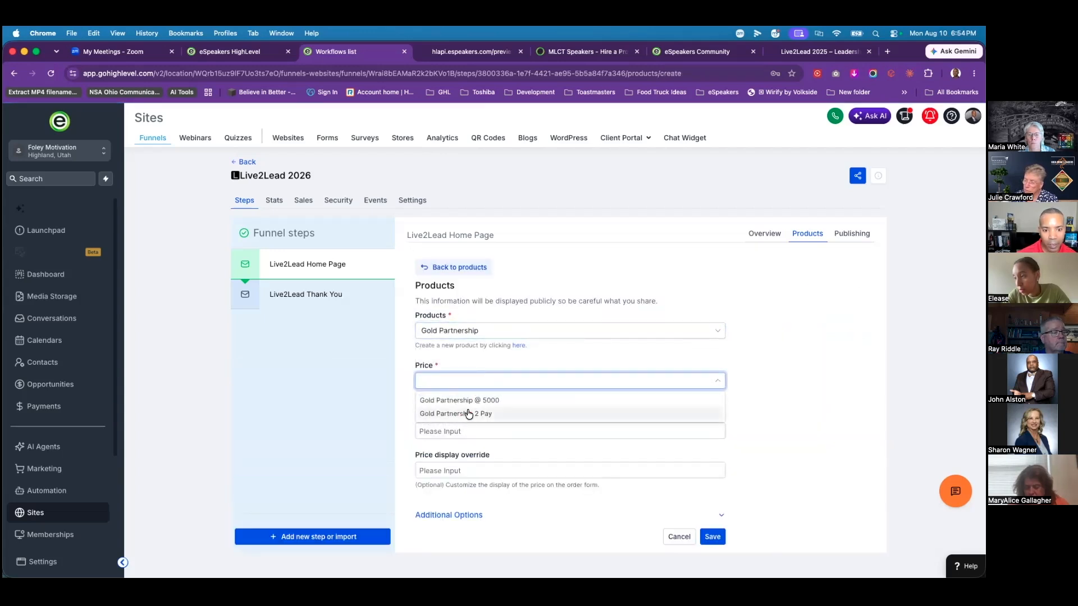
left_click(468, 414)
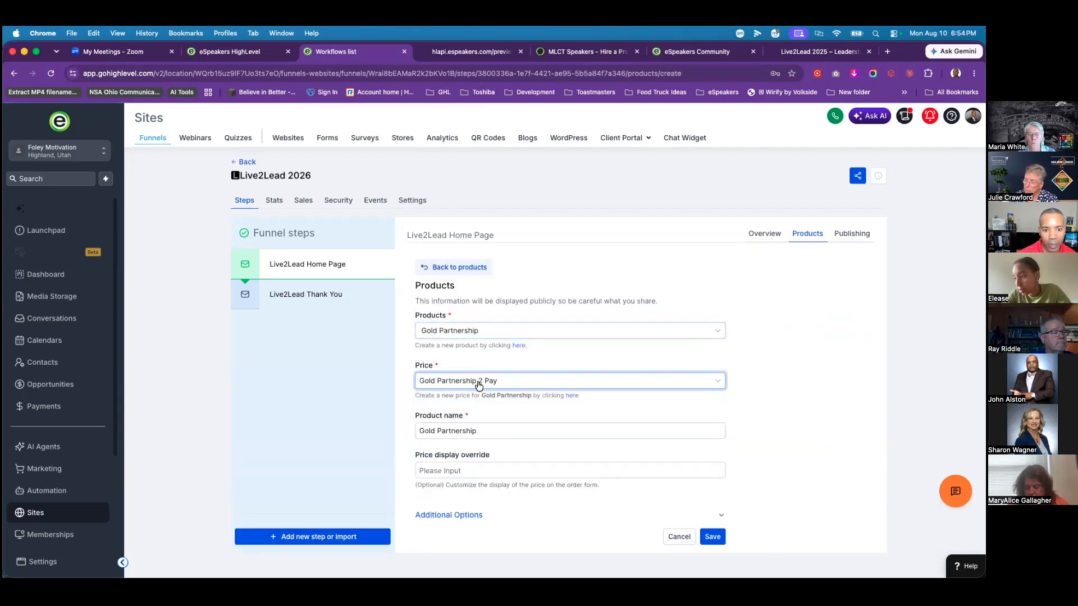
left_click(712, 540)
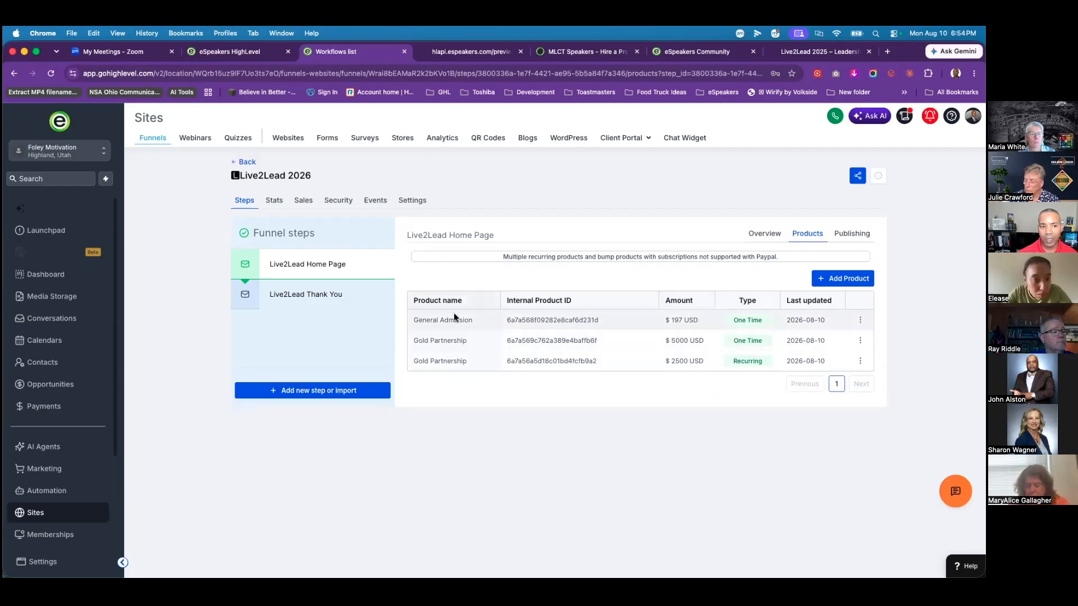
Step: Preview the Live2Lead 2026 home page from the step's Overview in a new tab
left_click(764, 236)
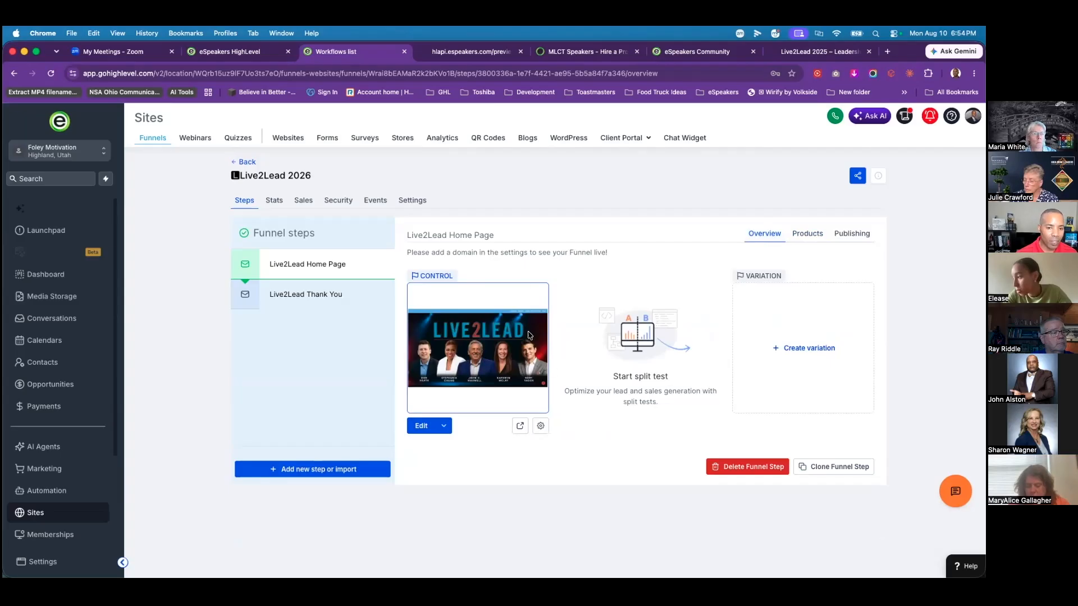
left_click(520, 428)
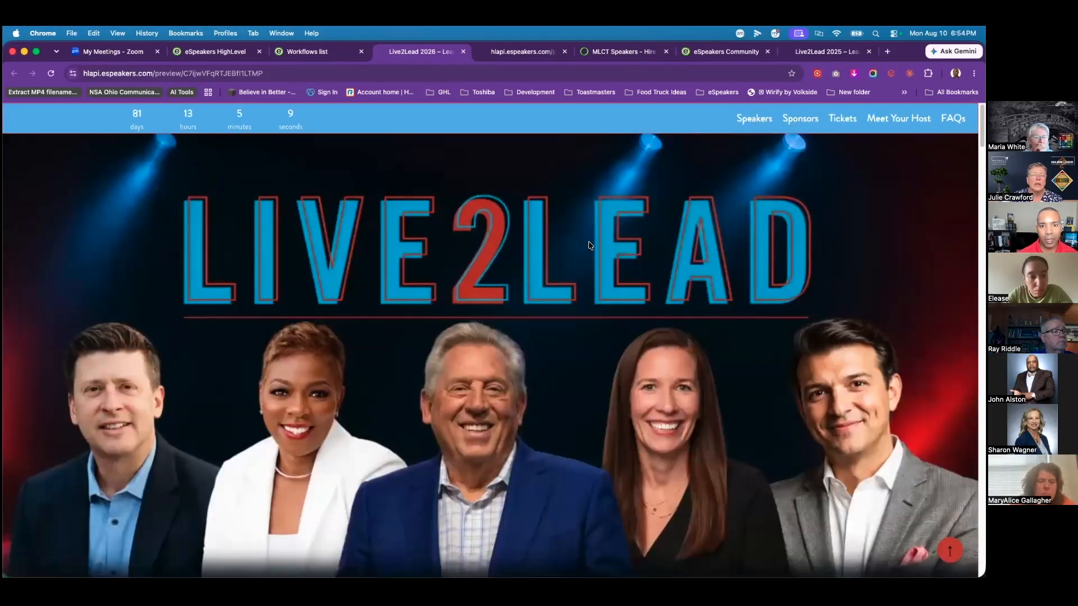
Step: Review the previewed home page down to its order form, then return to the Live2Lead 2026 funnel steps
scroll(589, 245, "down", 10)
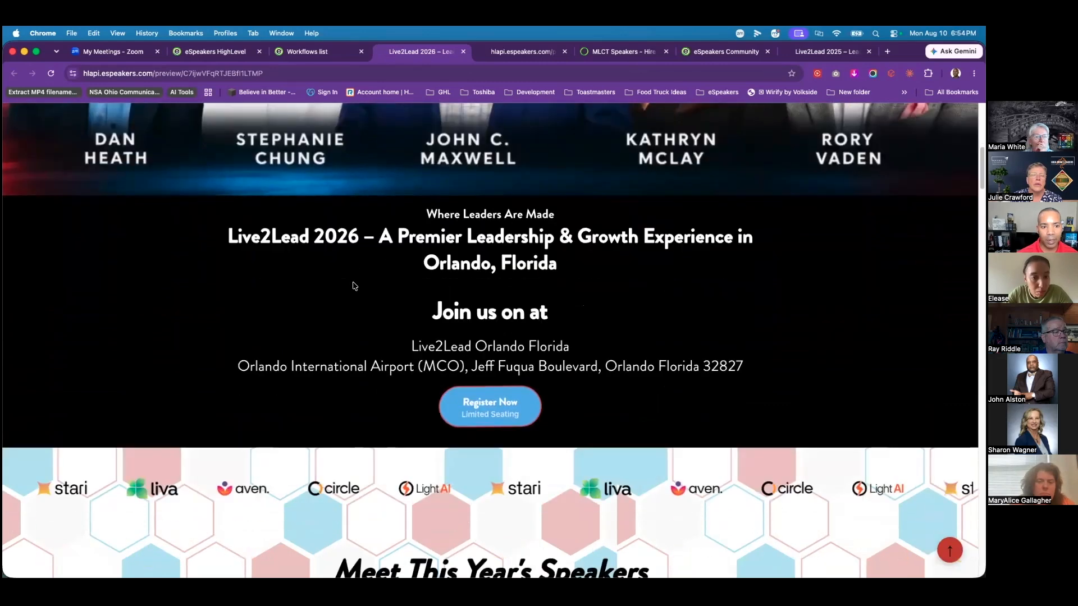
scroll(378, 251, "down", 20)
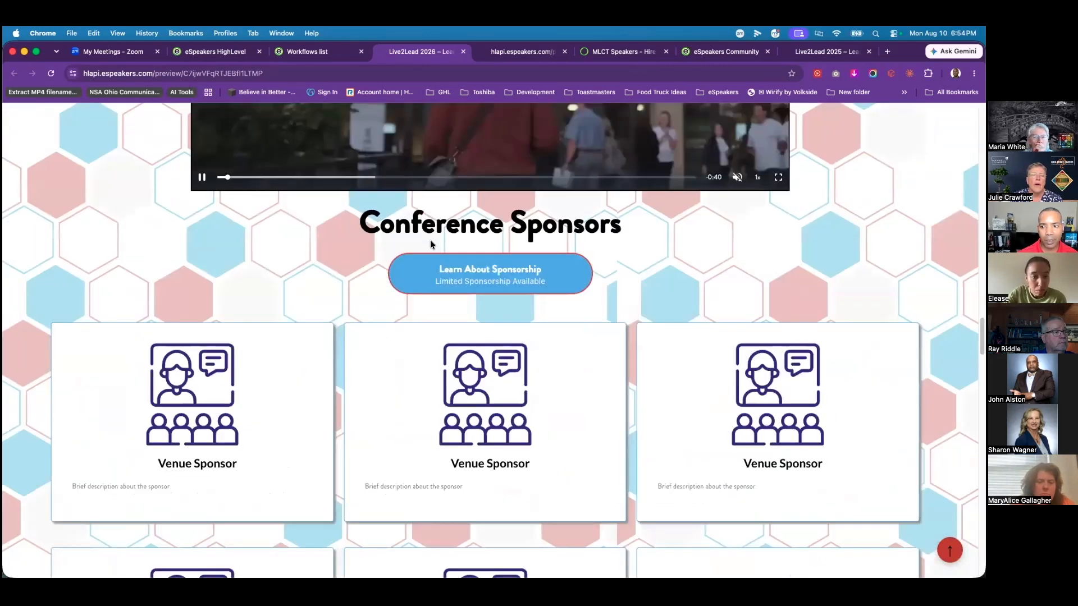
scroll(431, 244, "up", 20)
scroll(466, 245, "down", 3)
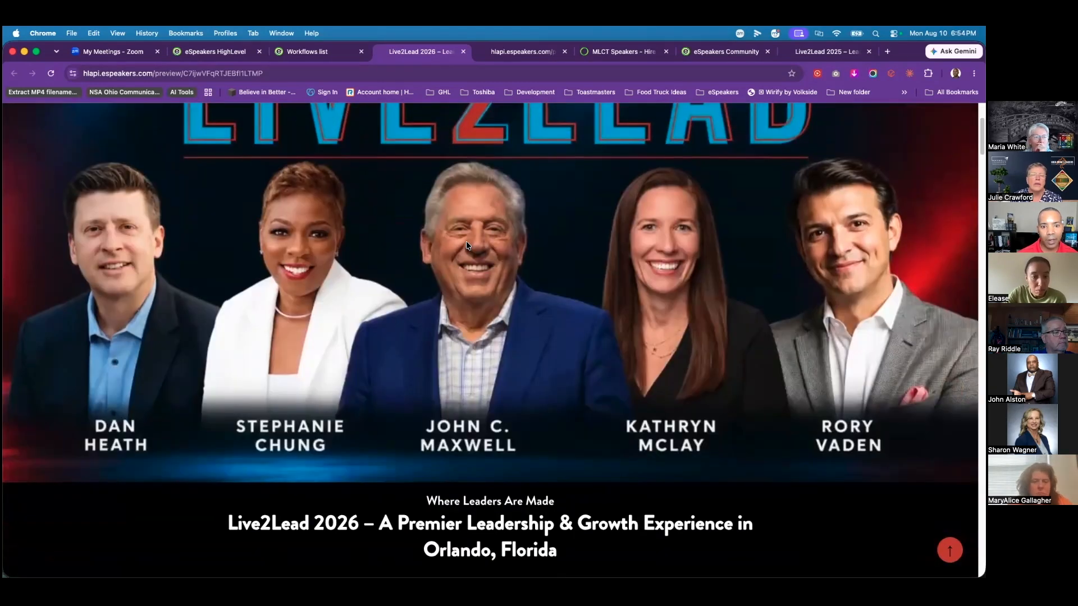
scroll(465, 243, "down", 6)
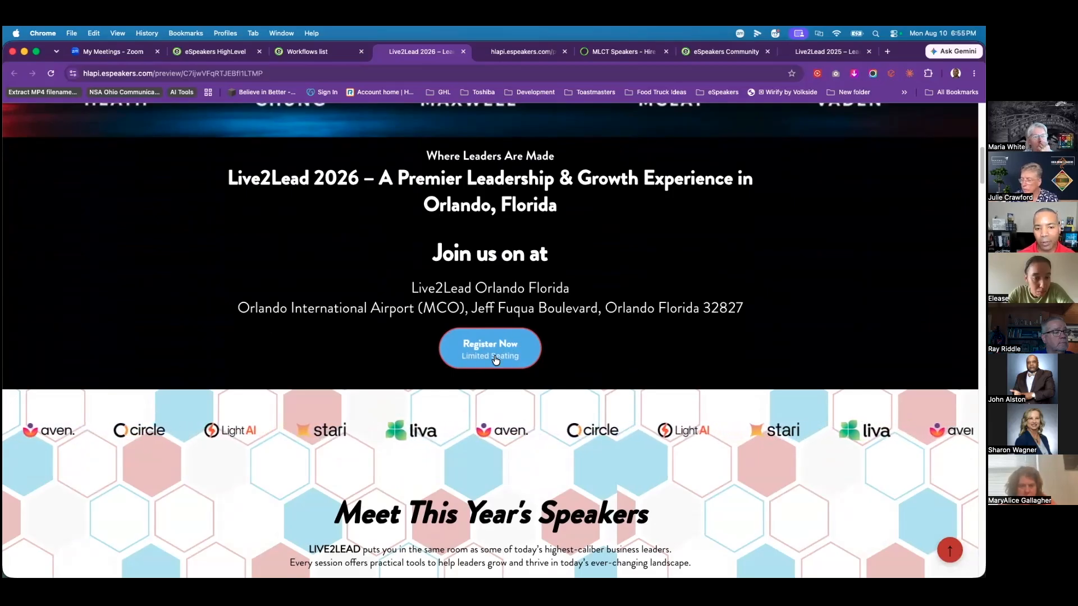
scroll(277, 392, "down", 1)
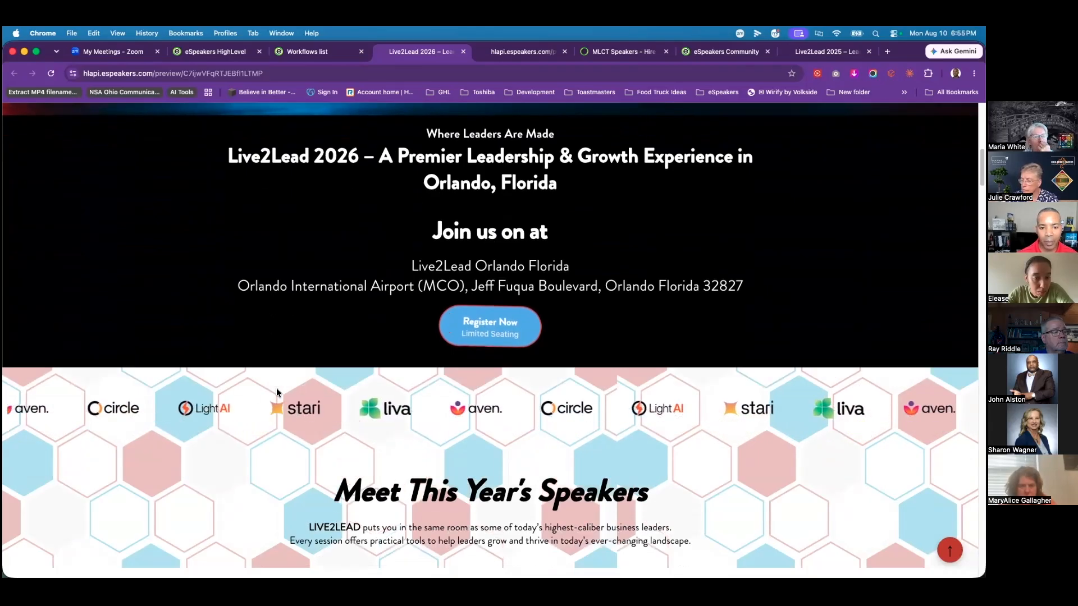
scroll(276, 392, "down", 10)
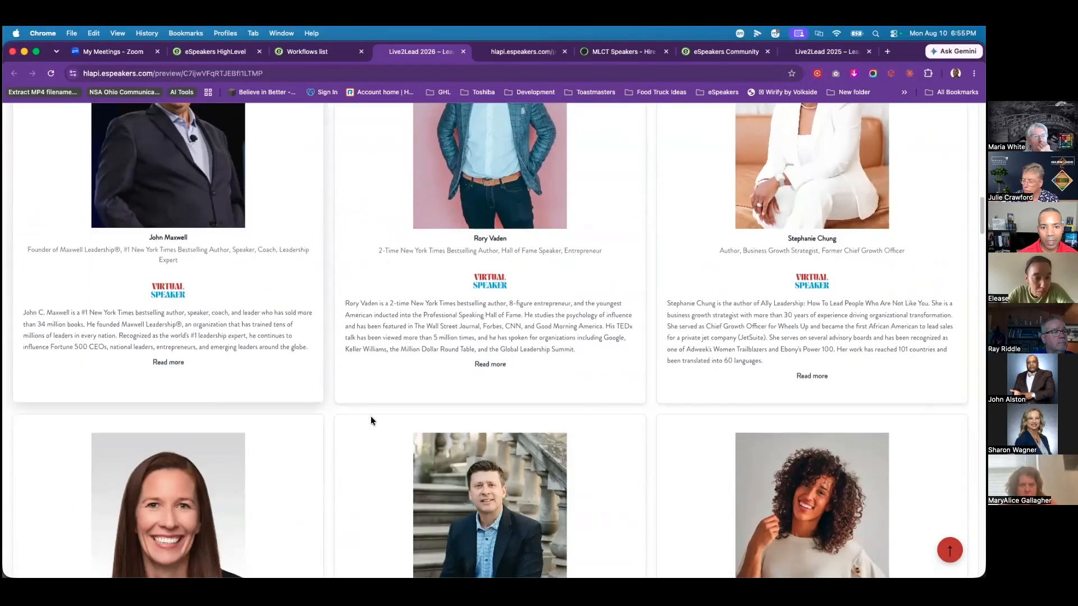
scroll(371, 417, "down", 10)
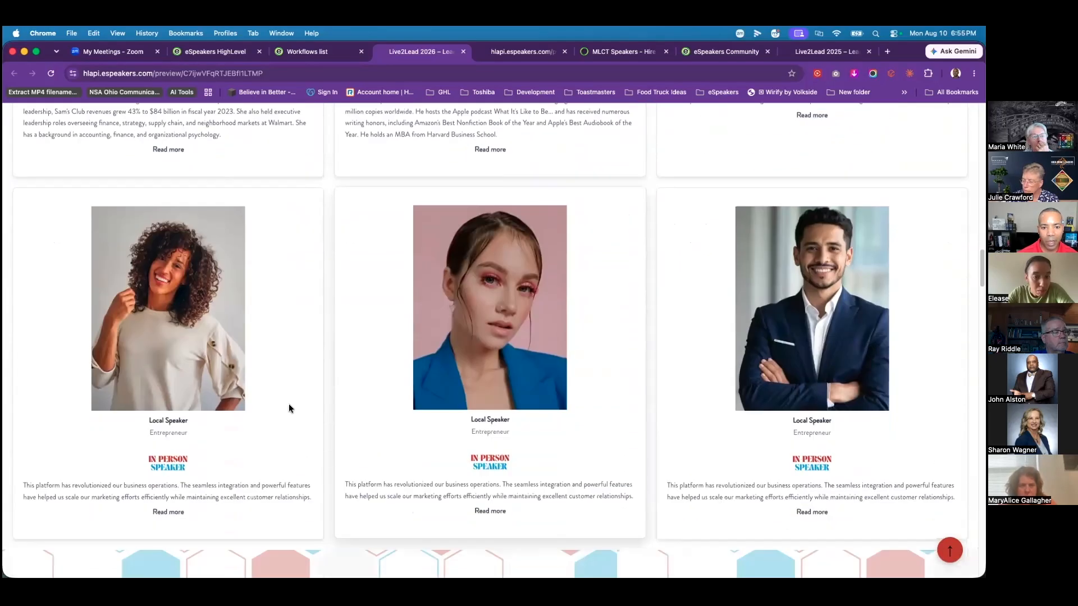
scroll(372, 373, "down", 8)
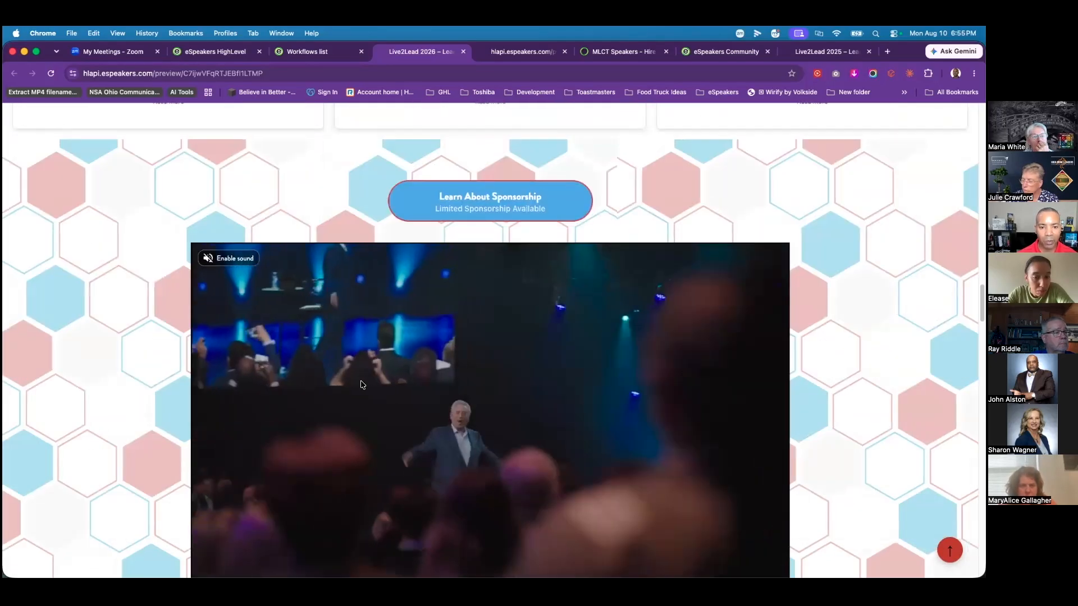
scroll(363, 384, "down", 3)
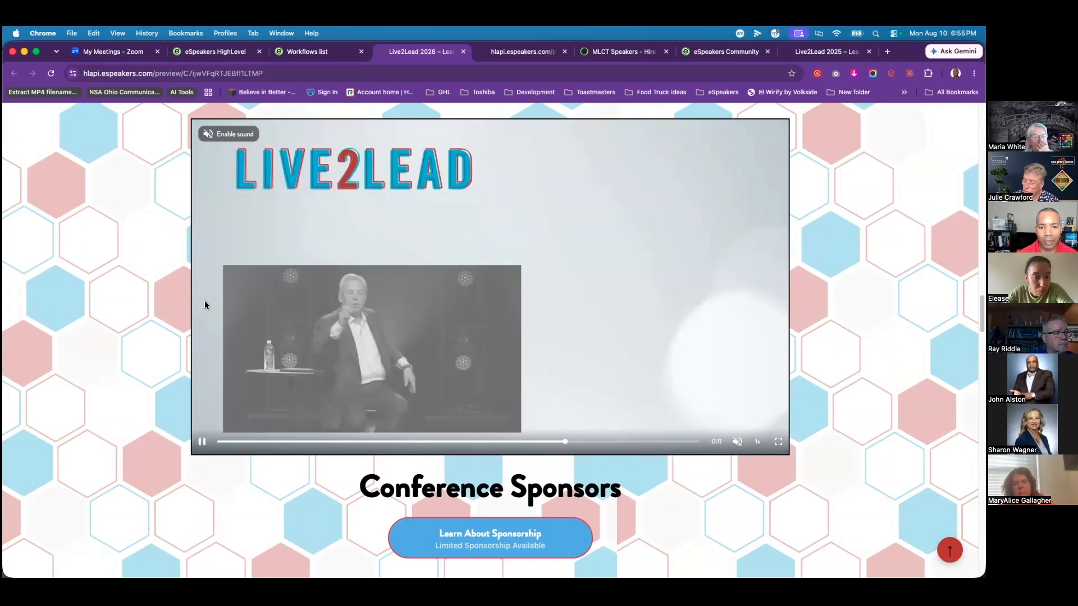
scroll(181, 352, "down", 3)
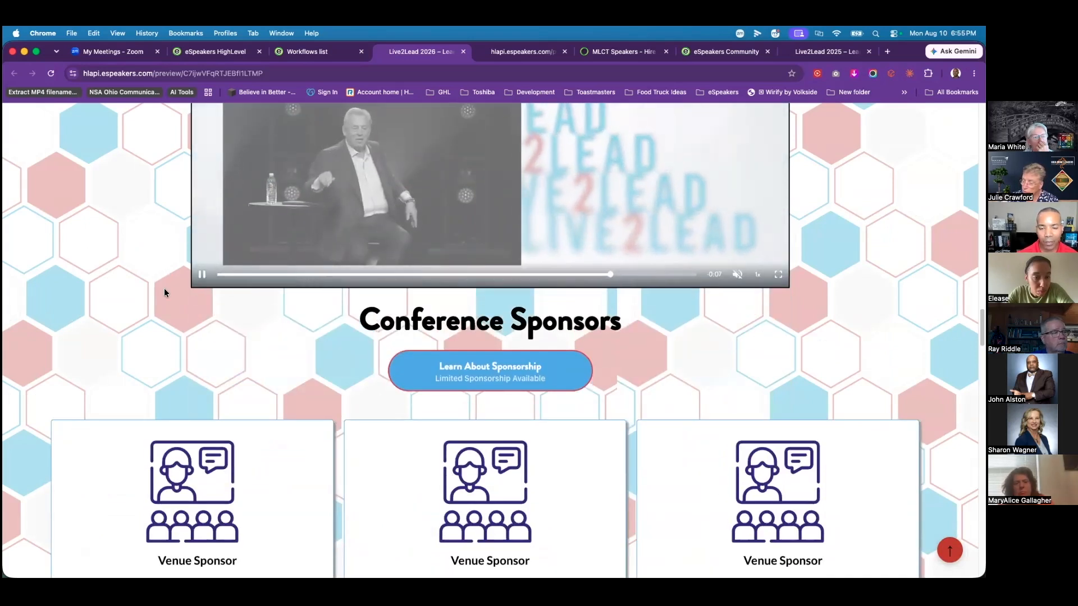
scroll(164, 288, "up", 2)
scroll(160, 292, "down", 4)
scroll(292, 298, "down", 3)
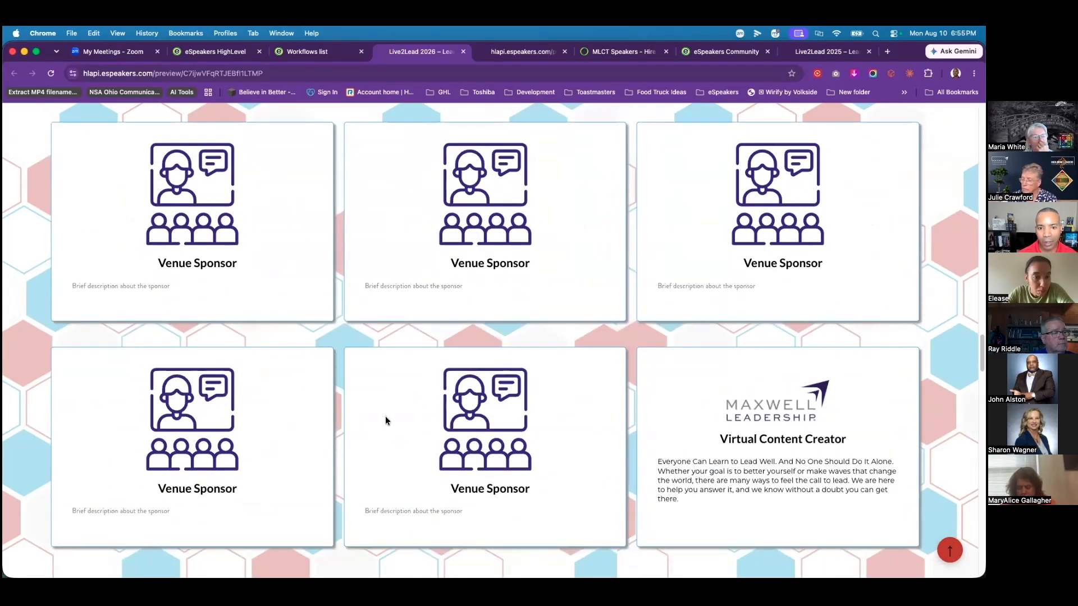
scroll(468, 404, "down", 13)
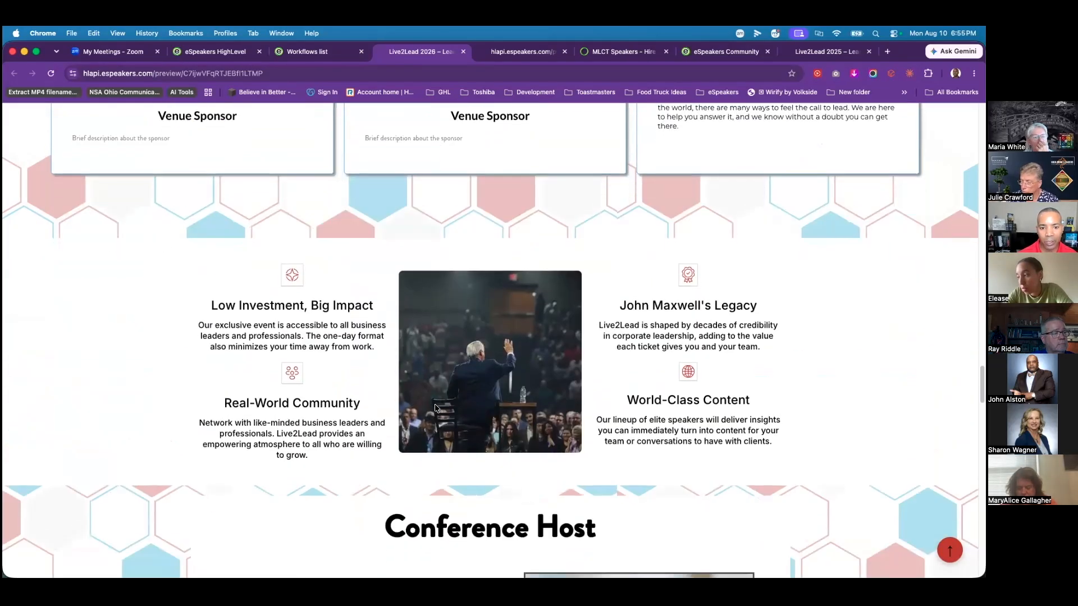
scroll(422, 404, "down", 1)
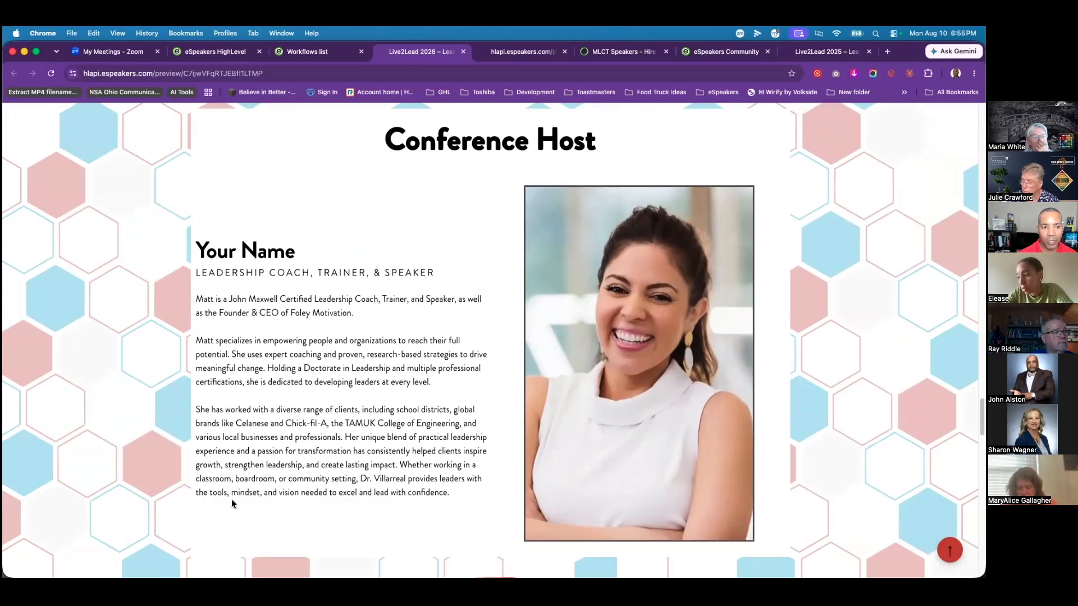
scroll(358, 365, "down", 1)
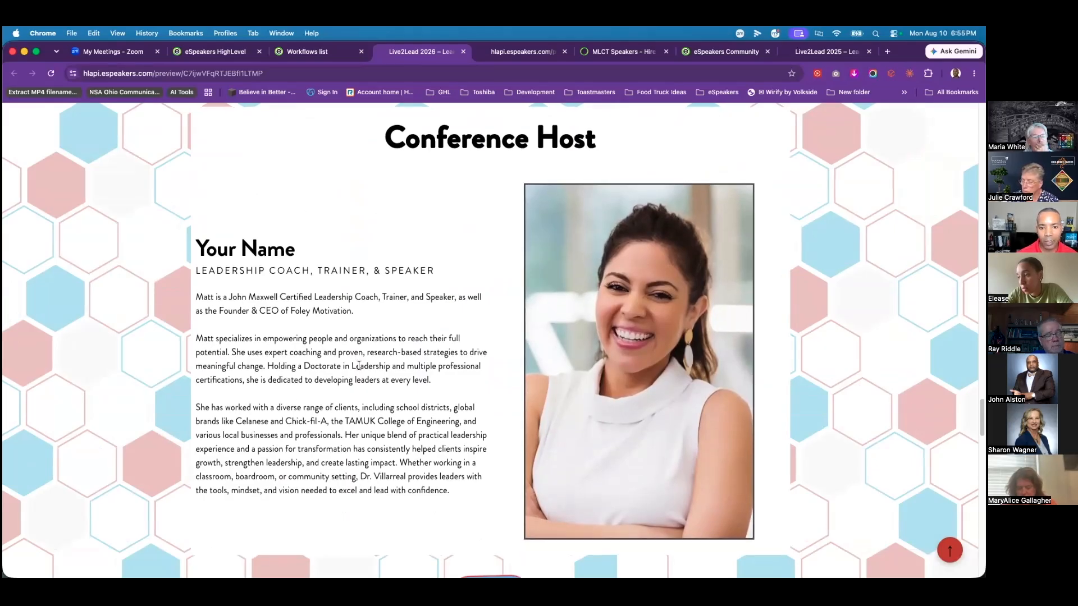
scroll(331, 401, "down", 2)
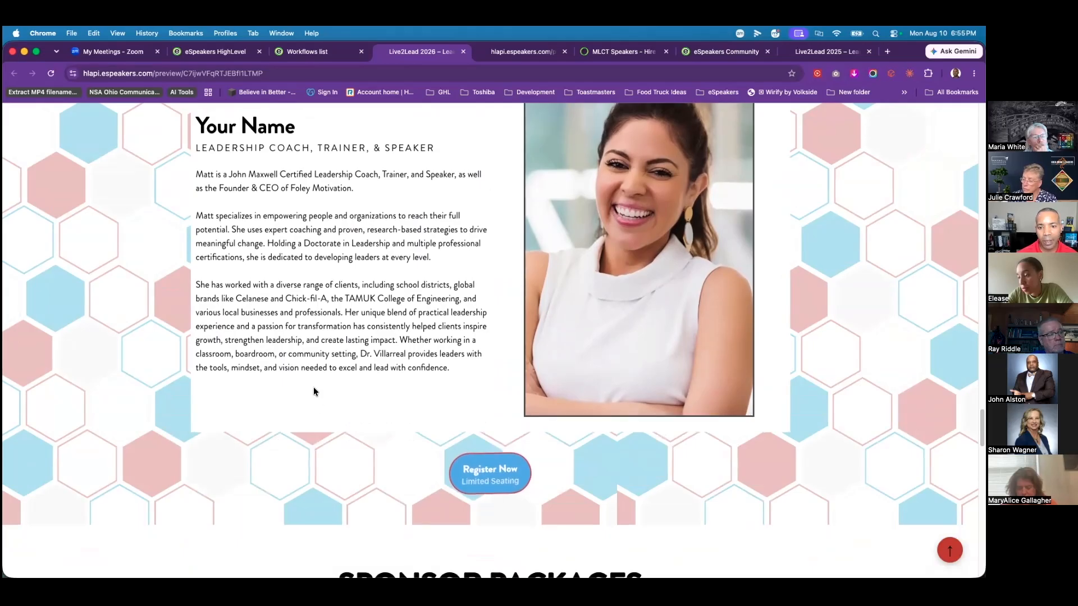
scroll(314, 387, "up", 1)
scroll(258, 461, "up", 1)
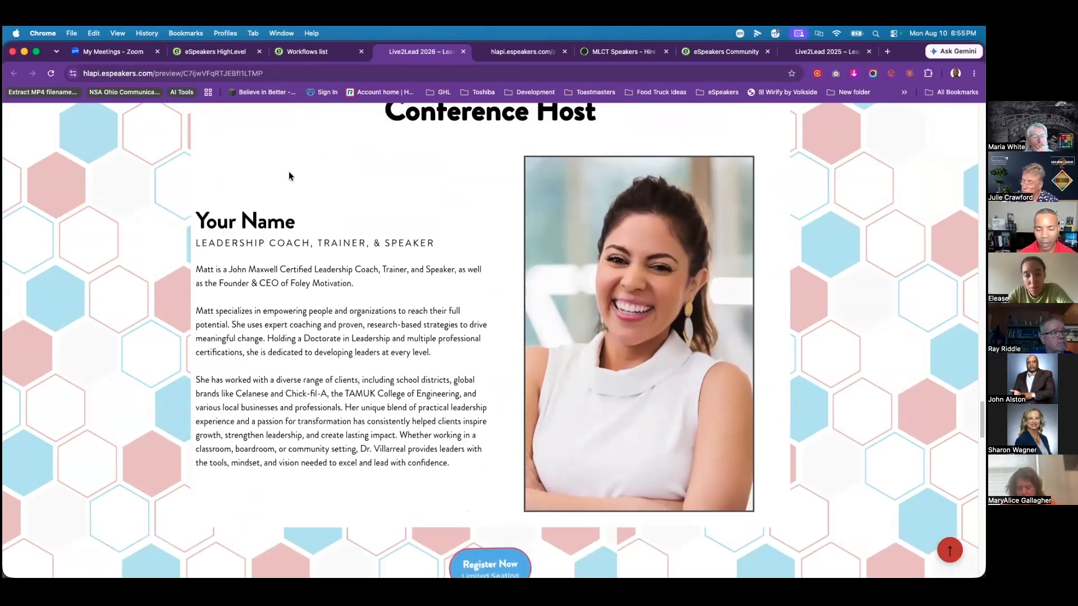
scroll(508, 365, "down", 5)
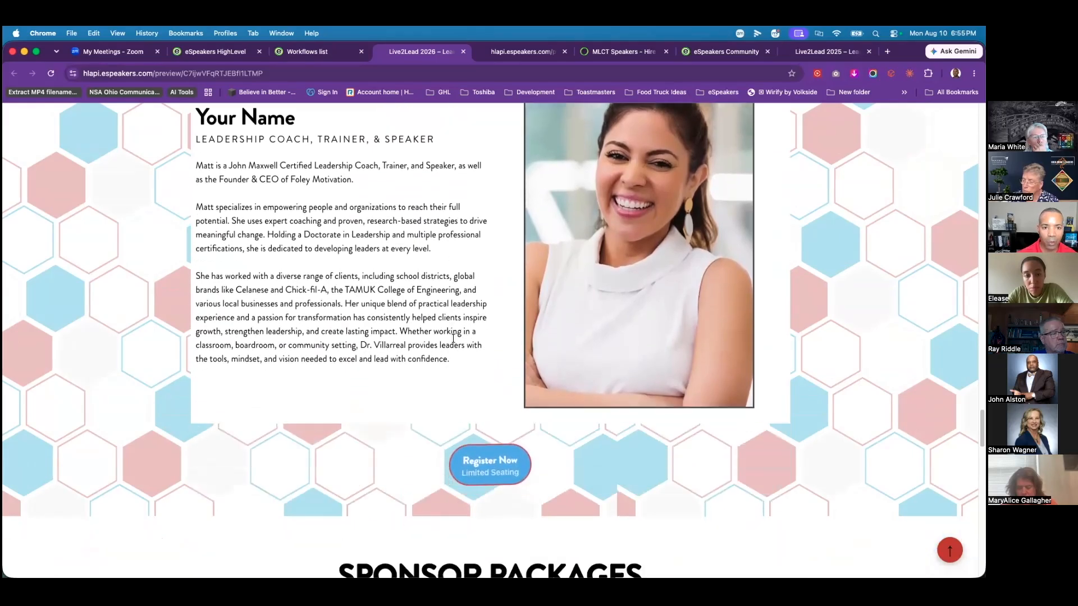
scroll(431, 343, "down", 5)
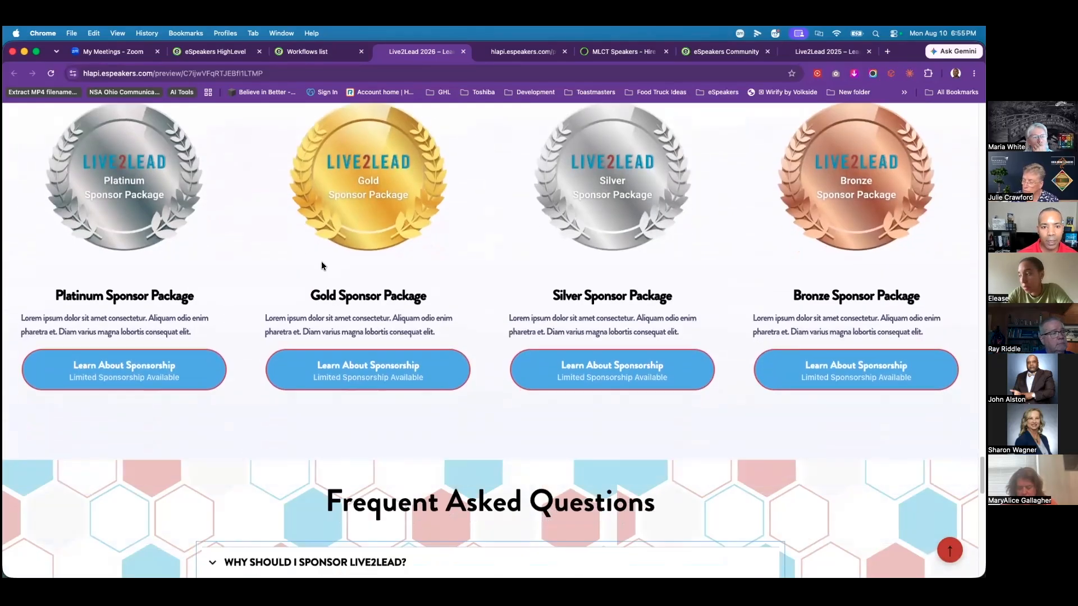
scroll(496, 293, "down", 2)
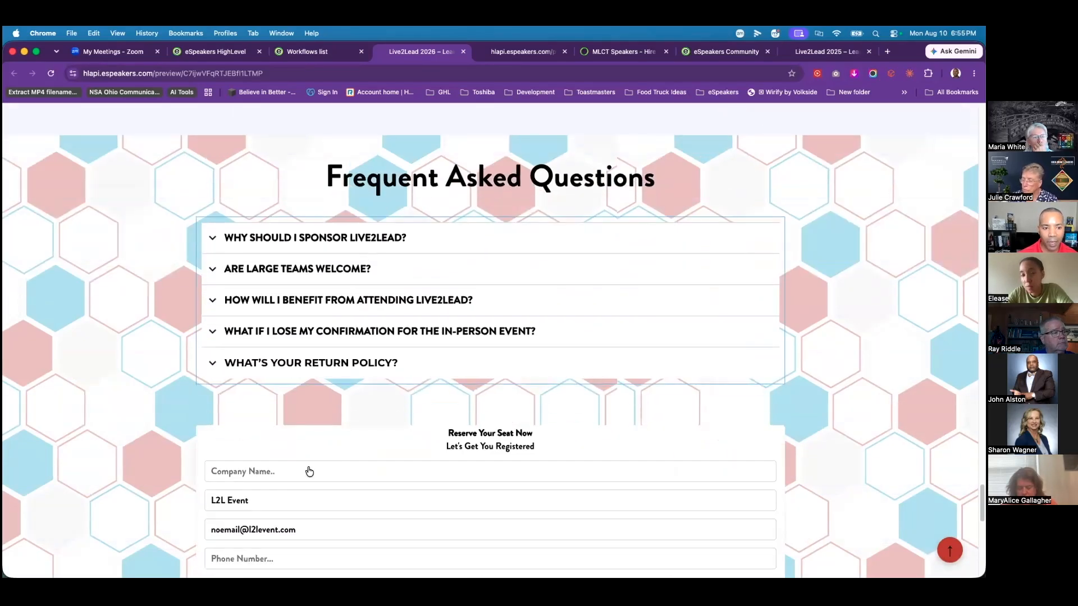
scroll(401, 398, "down", 4)
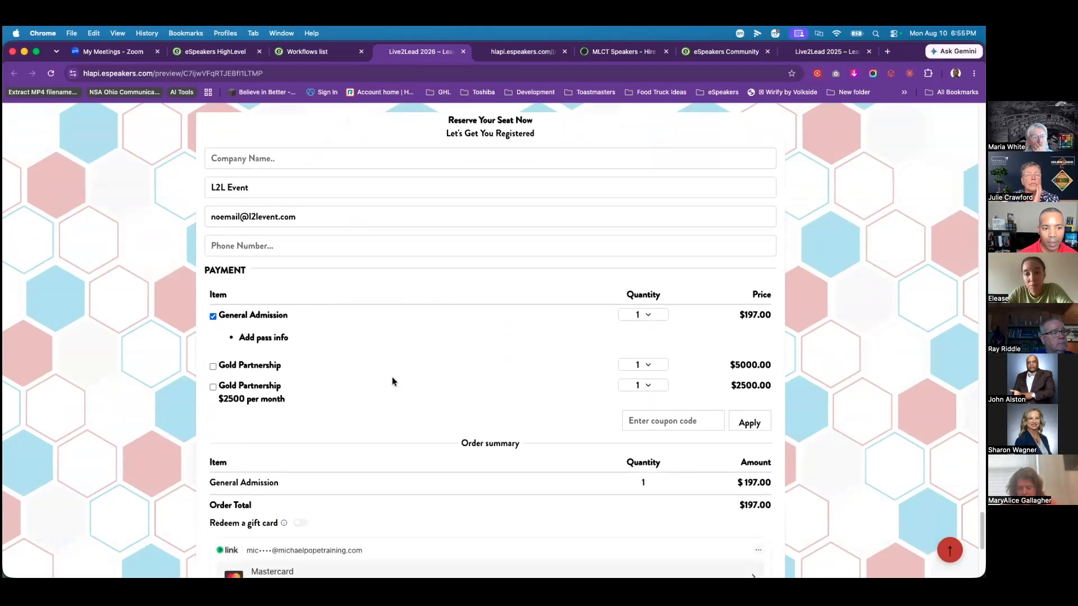
scroll(303, 287, "down", 1)
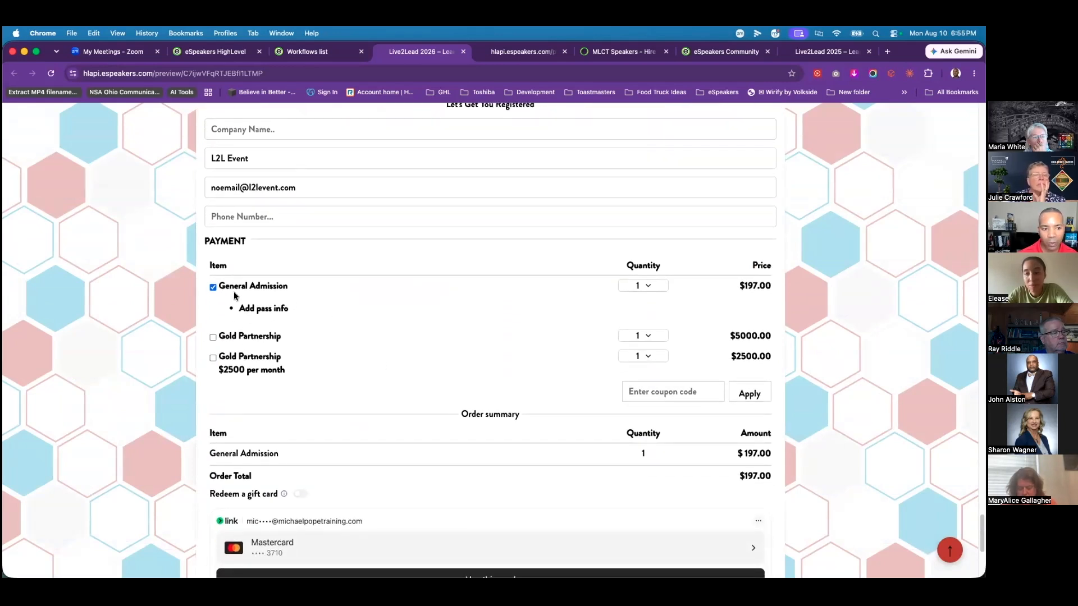
scroll(291, 363, "down", 1)
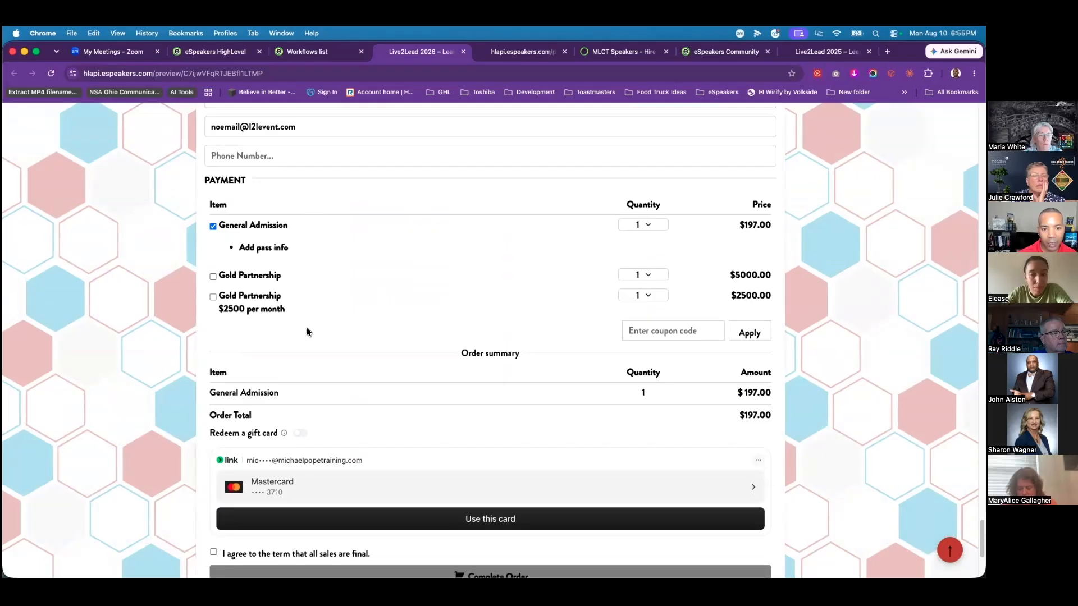
scroll(306, 328, "down", 3)
scroll(296, 497, "down", 1)
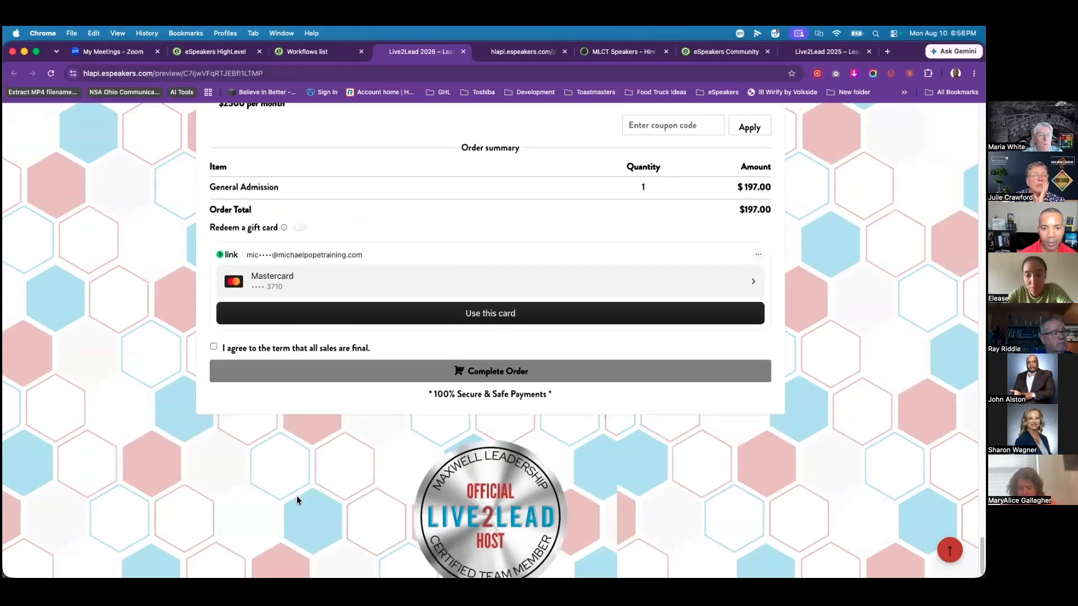
scroll(244, 481, "up", 10)
scroll(264, 440, "up", 15)
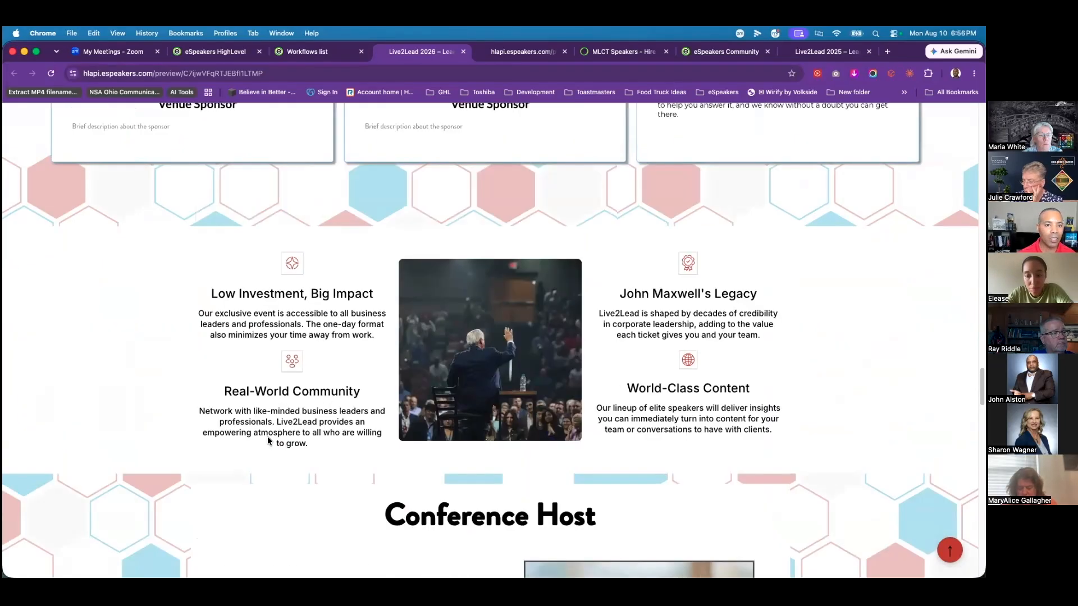
scroll(280, 447, "up", 10)
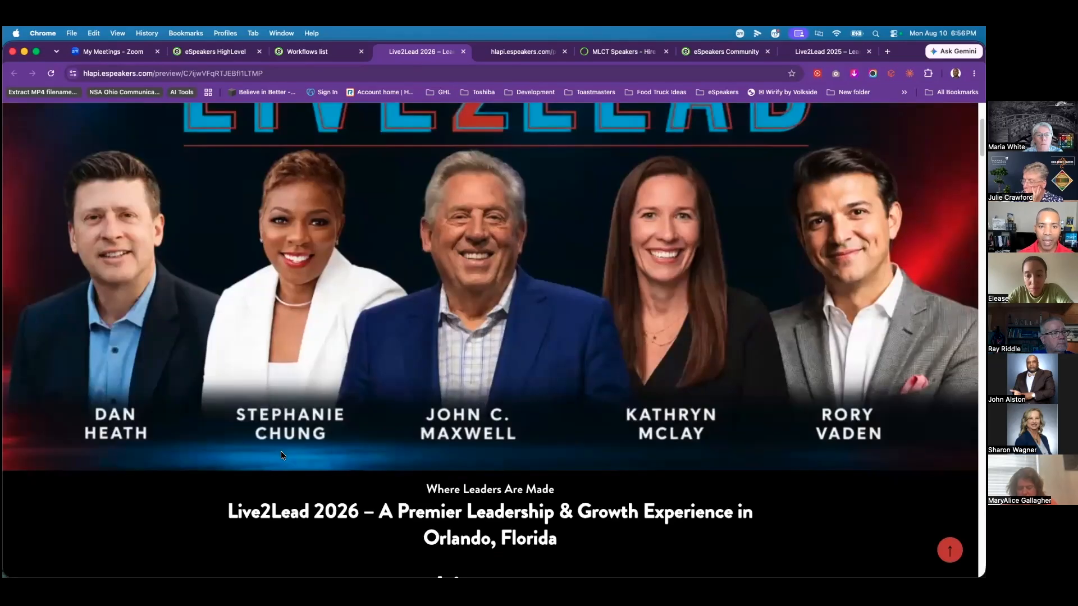
left_click(314, 54)
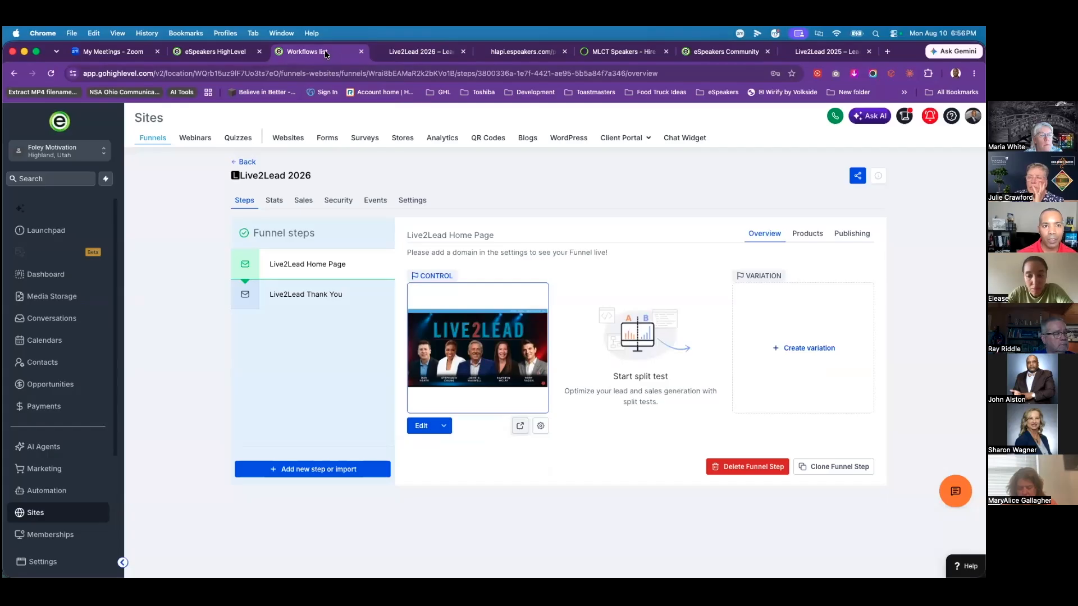
Step: In the home page editor, change the countdown's end to 2026-10-24 at 9 AM
left_click(421, 426)
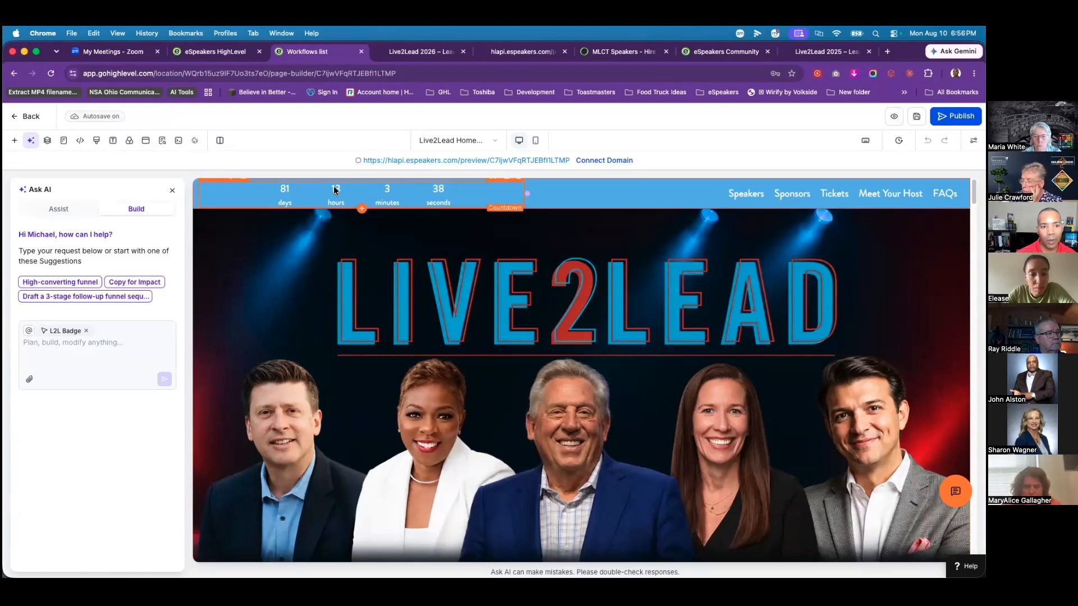
left_click(294, 192)
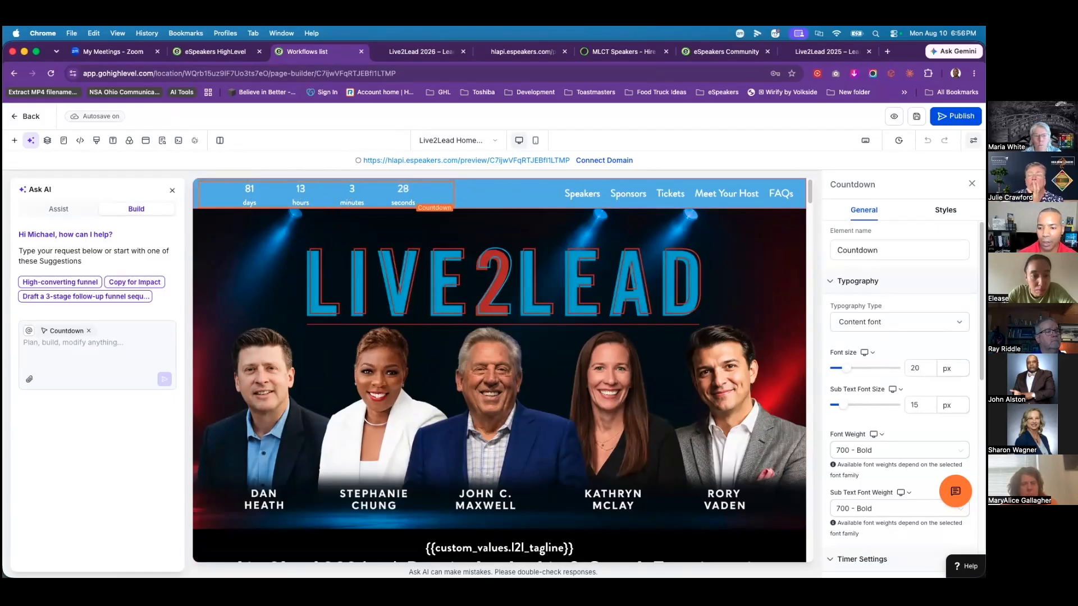
scroll(877, 355, "down", 5)
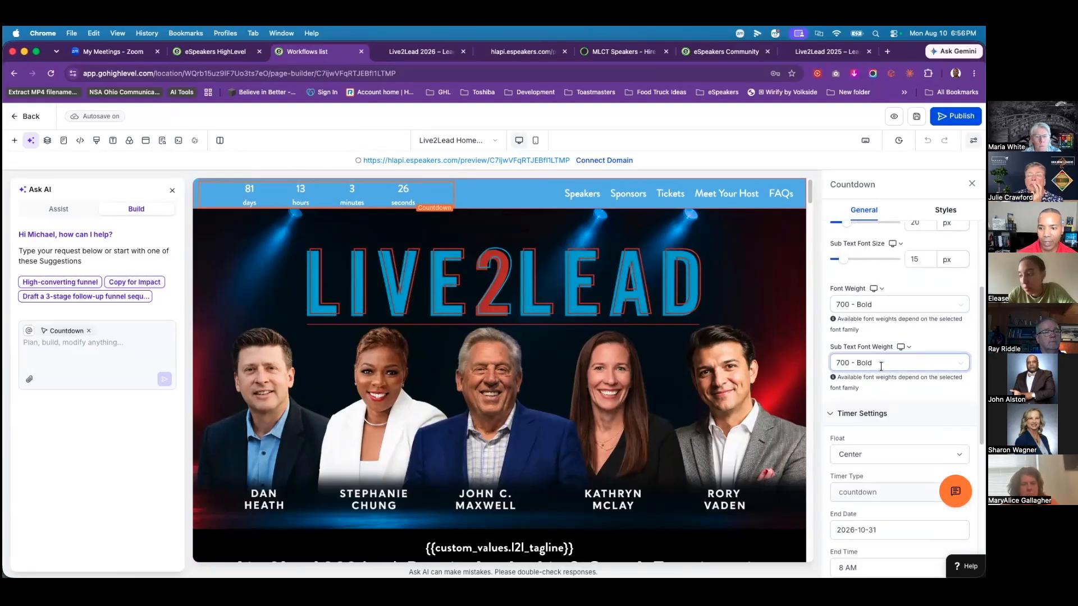
left_click(849, 379)
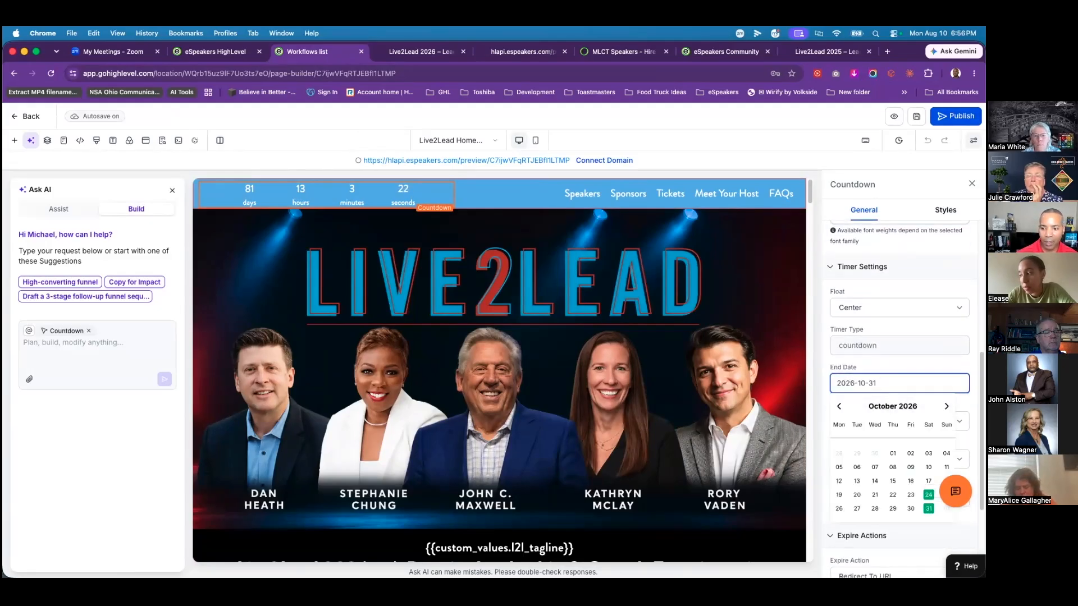
left_click(929, 495)
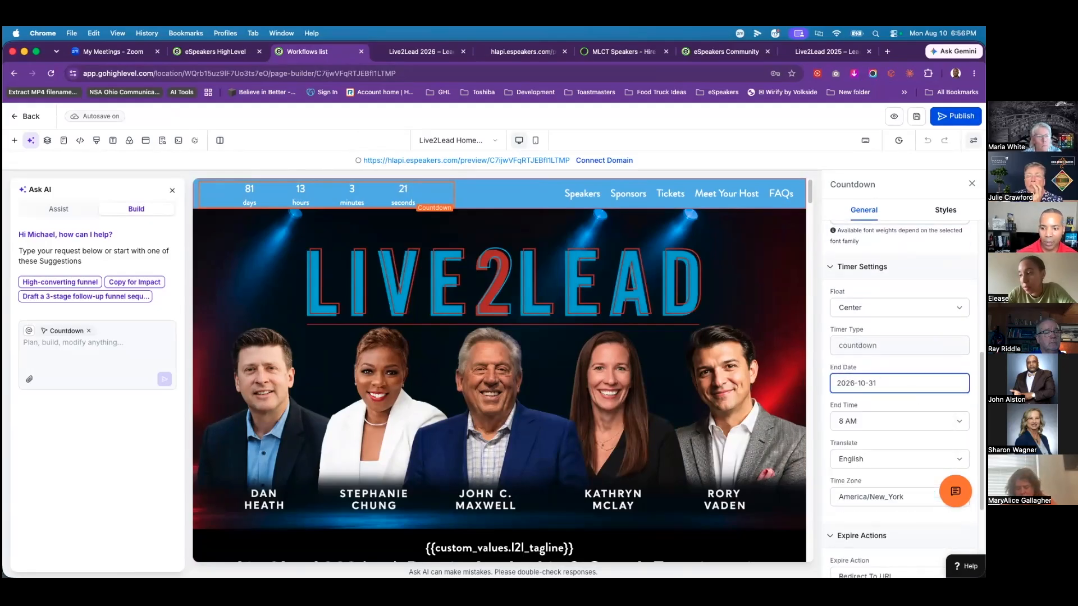
left_click(868, 427)
left_click(865, 432)
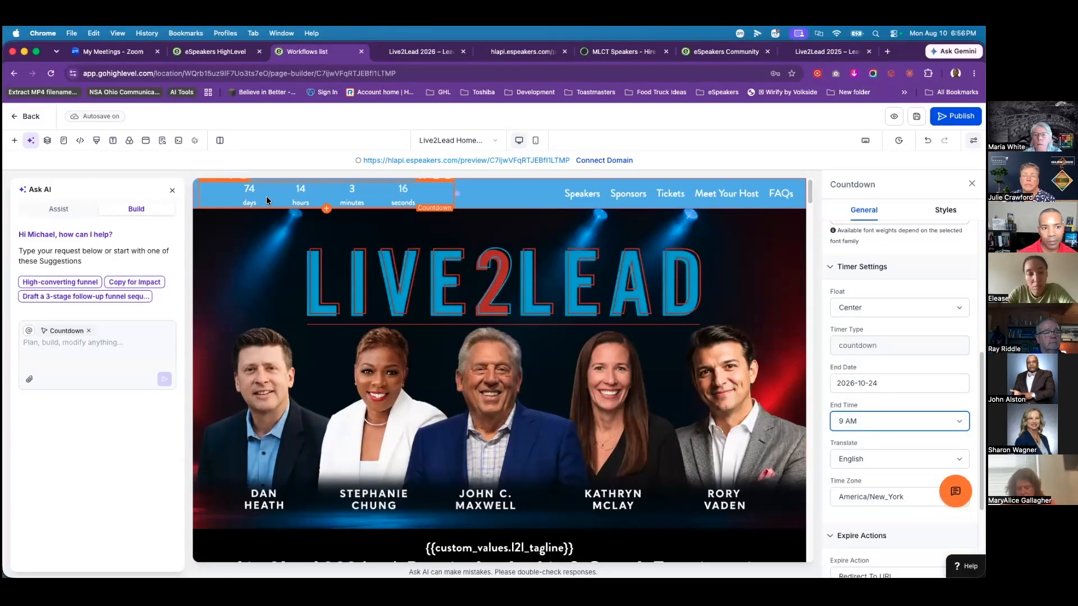
scroll(594, 347, "down", 6)
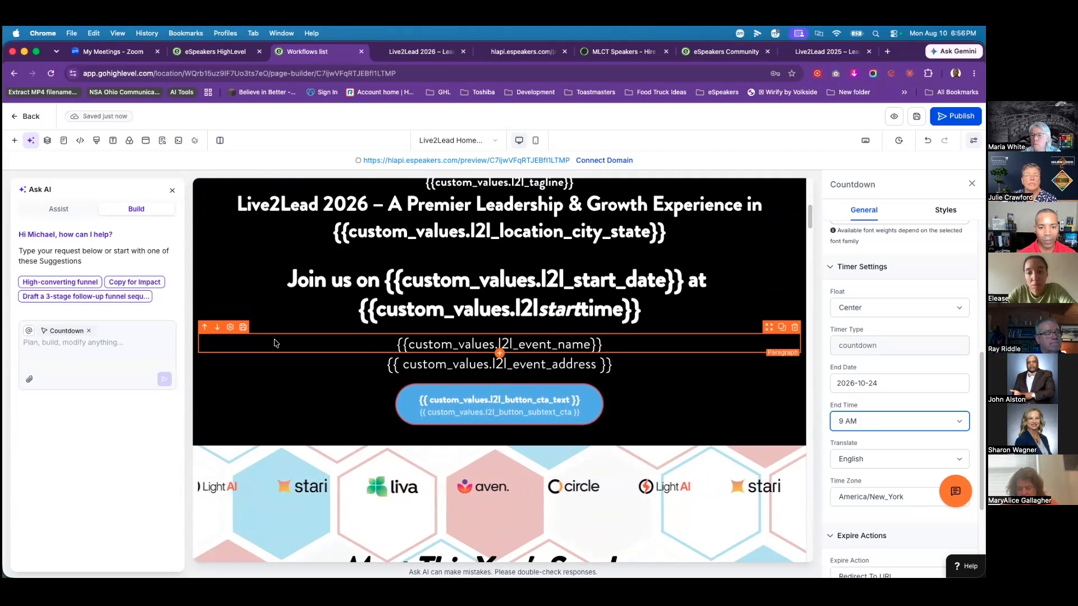
Step: Open the Logo Showcase strip's settings and browse Media Storage, closing it without choosing an image
scroll(284, 340, "down", 5)
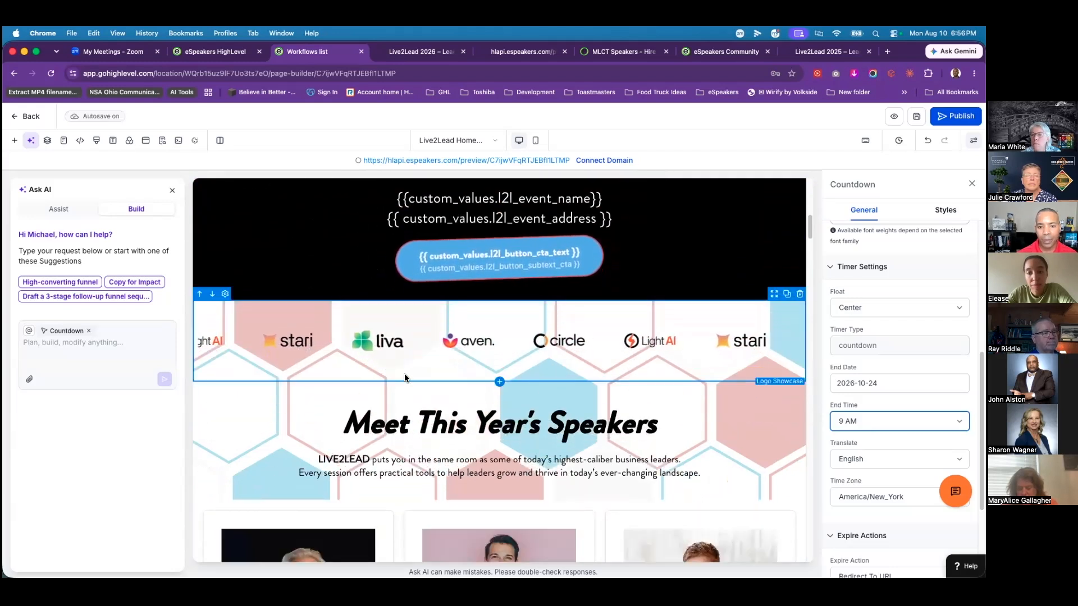
left_click(404, 341)
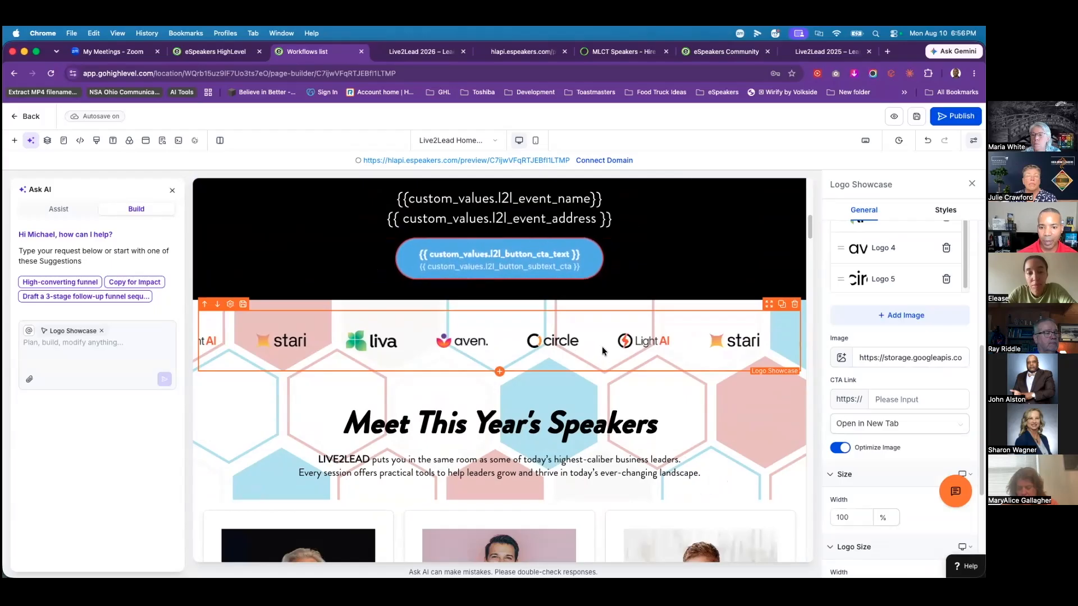
scroll(899, 360, "up", 5)
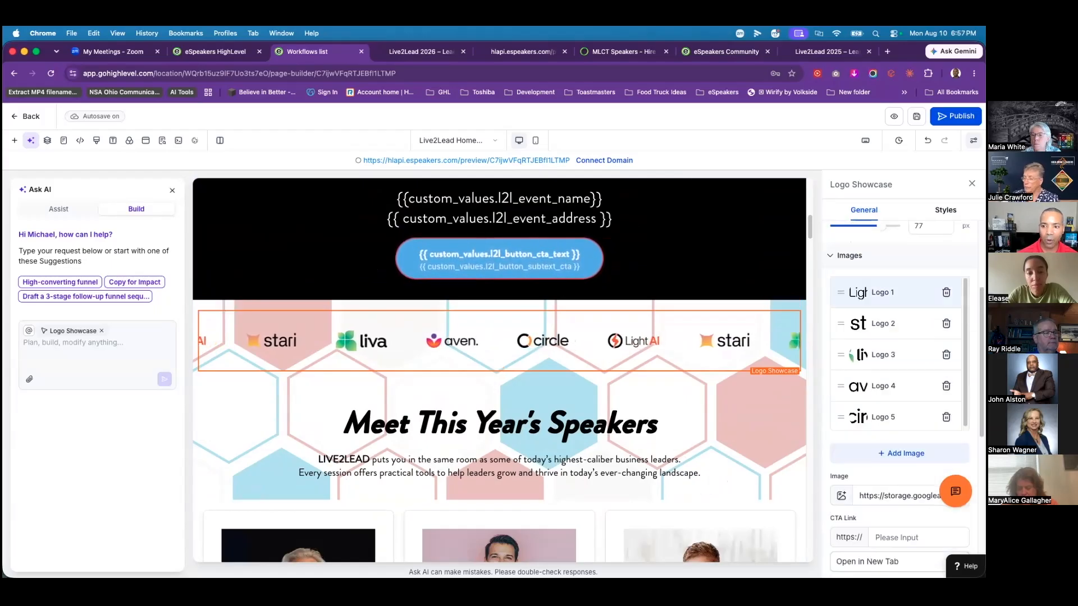
scroll(946, 344, "down", 2)
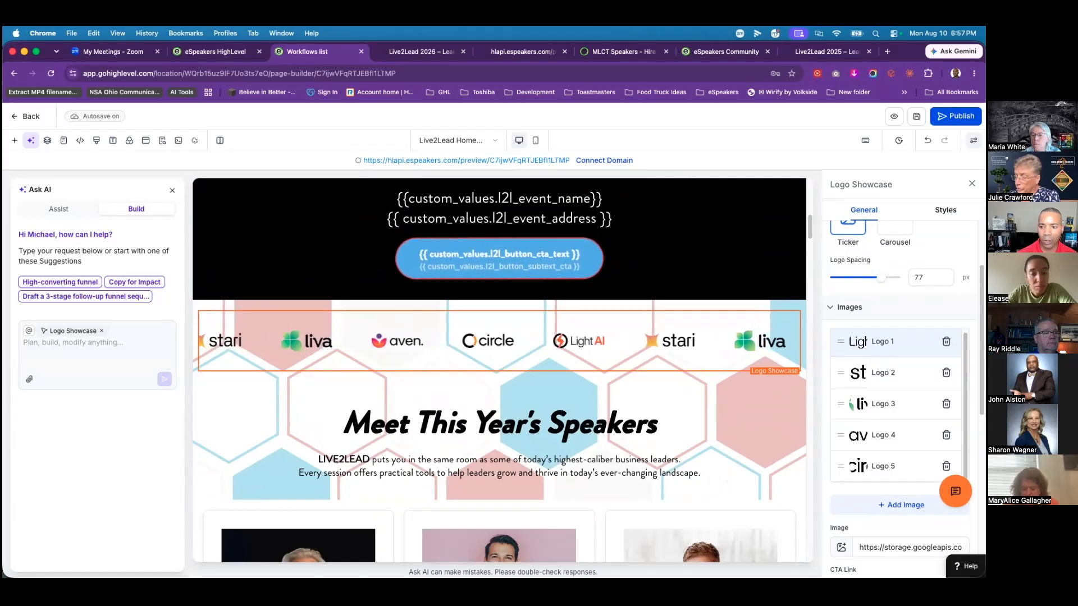
scroll(879, 458, "down", 2)
left_click(842, 467)
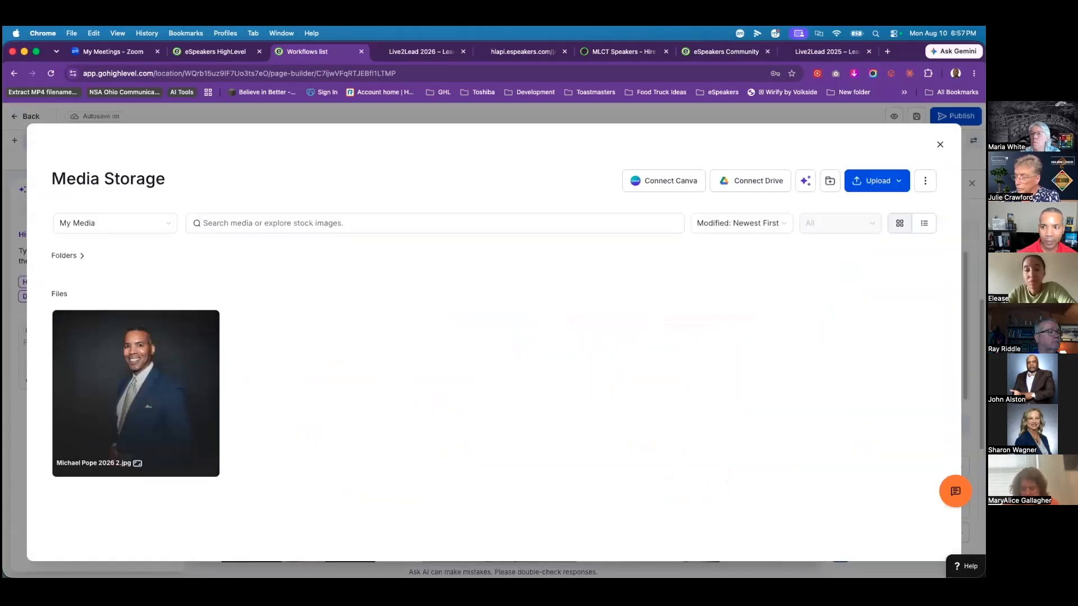
left_click(940, 144)
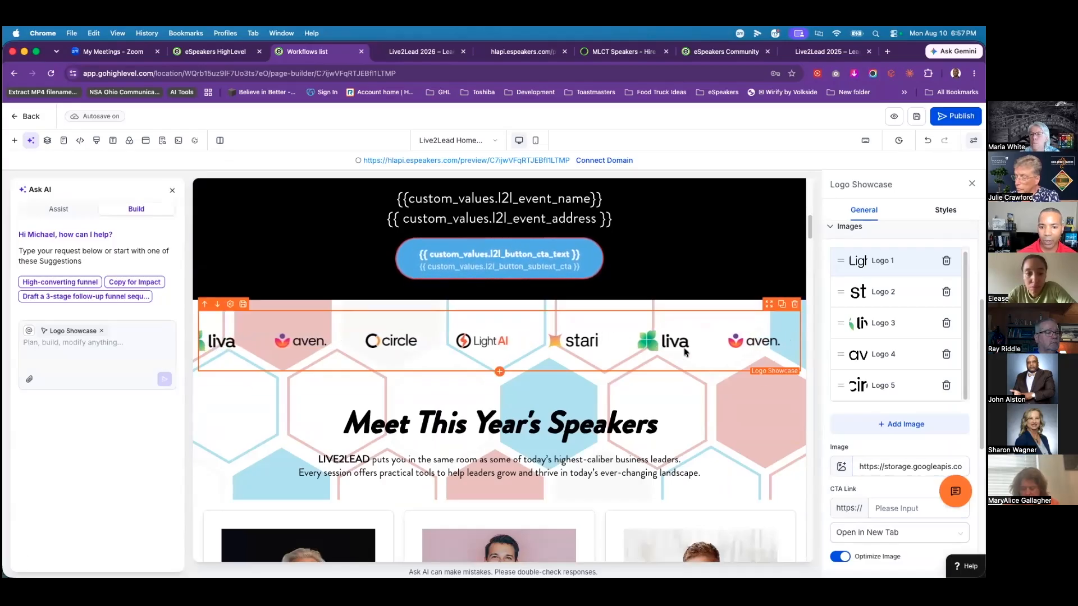
scroll(245, 428, "down", 6)
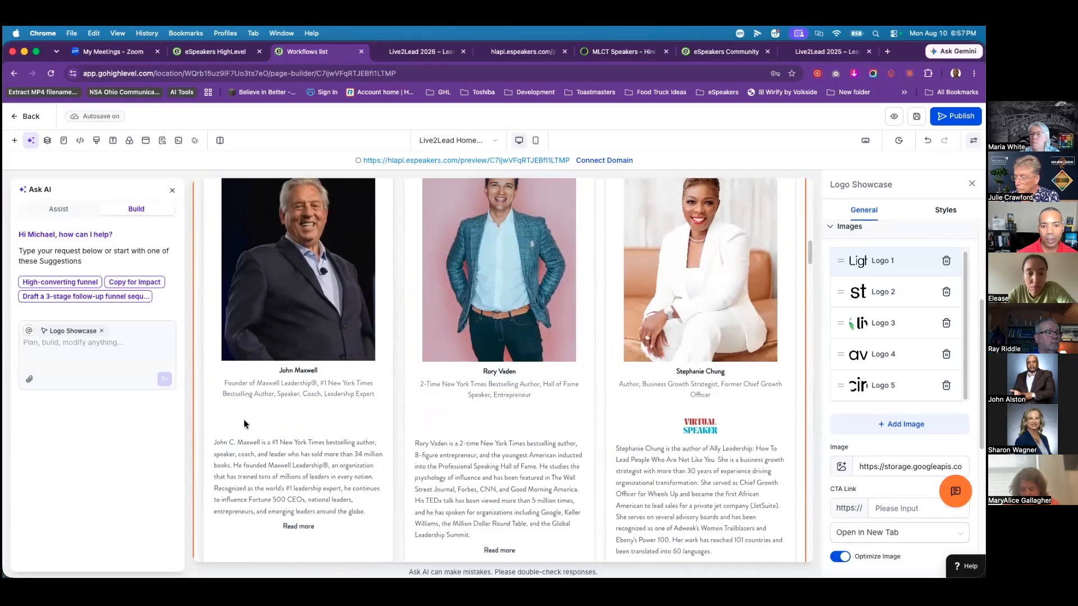
Step: Open the speaker testimonials settings and review John Maxwell's testimonial fields, closing it unchanged
left_click(299, 285)
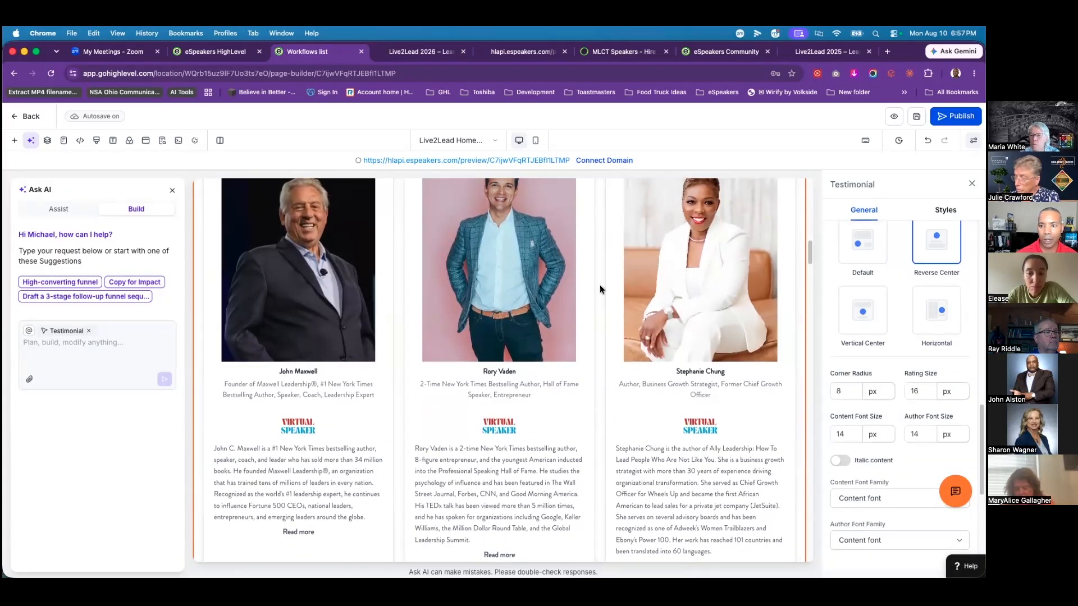
scroll(879, 285, "up", 10)
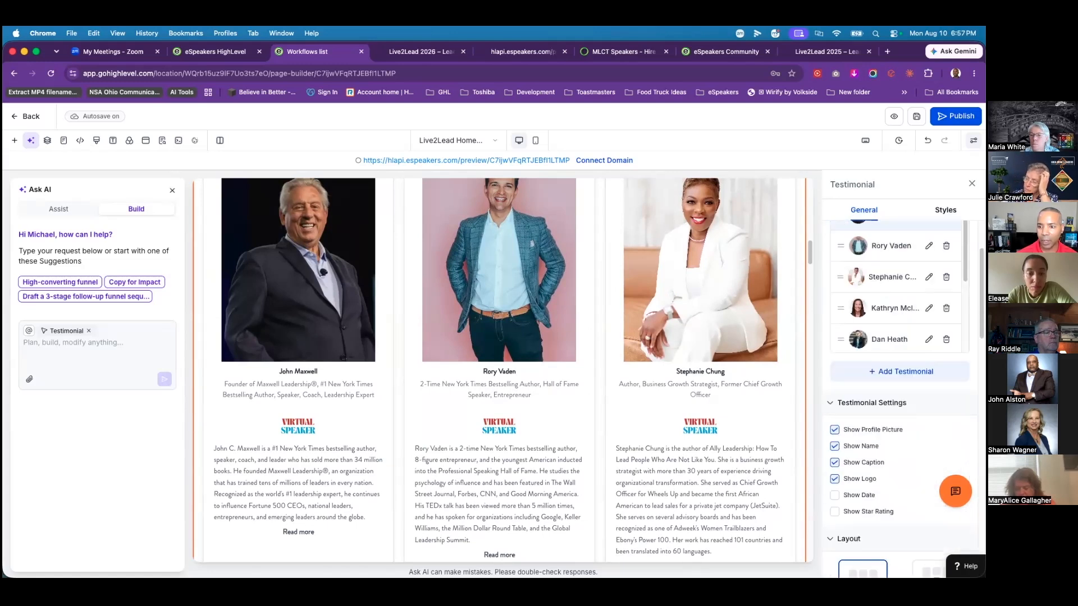
scroll(879, 318, "up", 3)
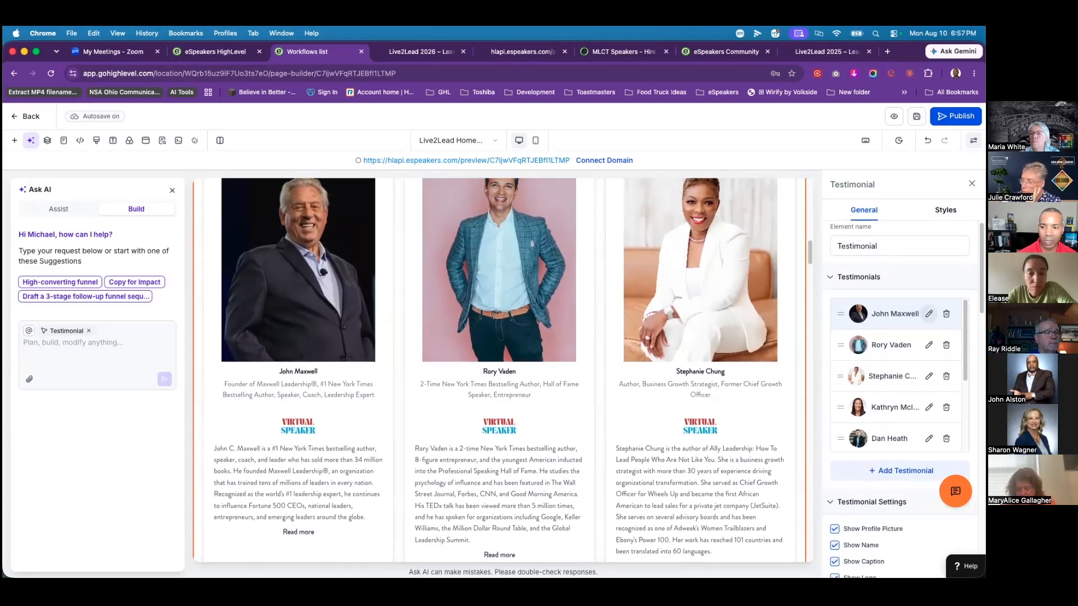
left_click(930, 313)
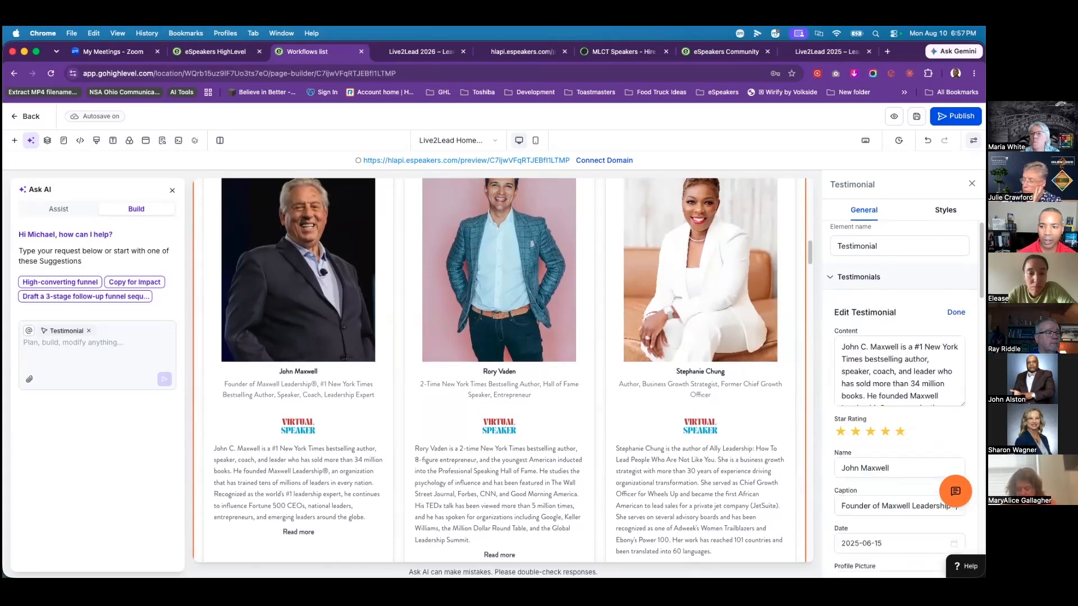
triple_click(860, 353)
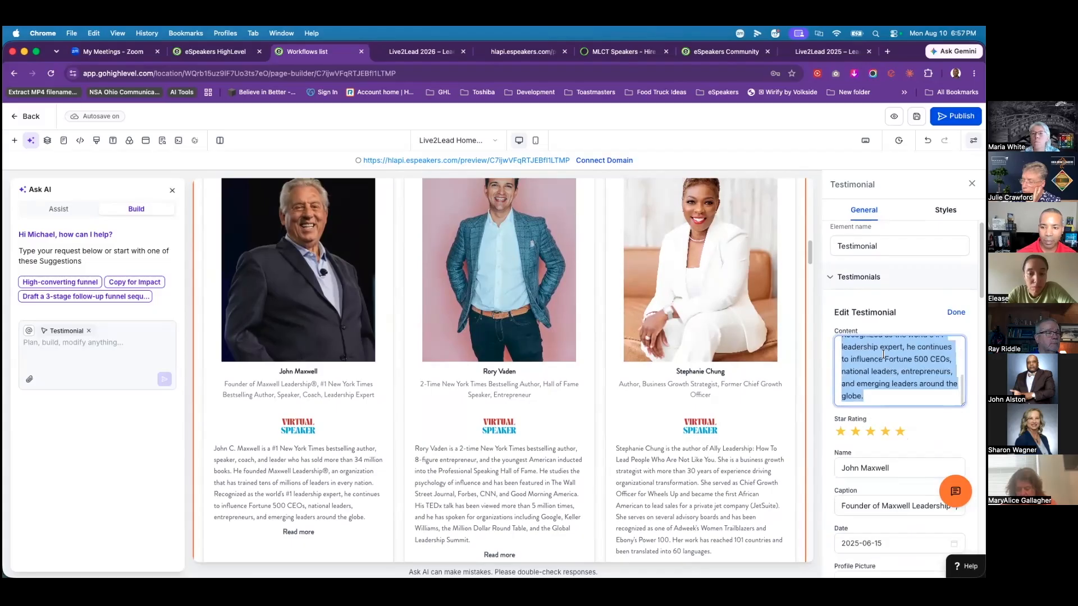
left_click(882, 470)
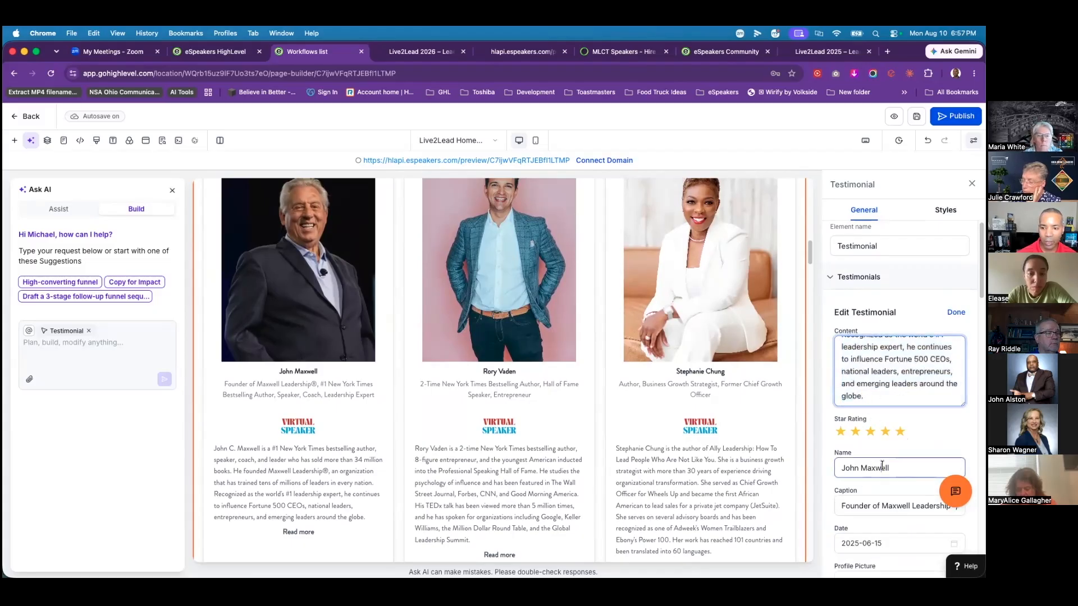
left_click(874, 509)
scroll(874, 510, "down", 3)
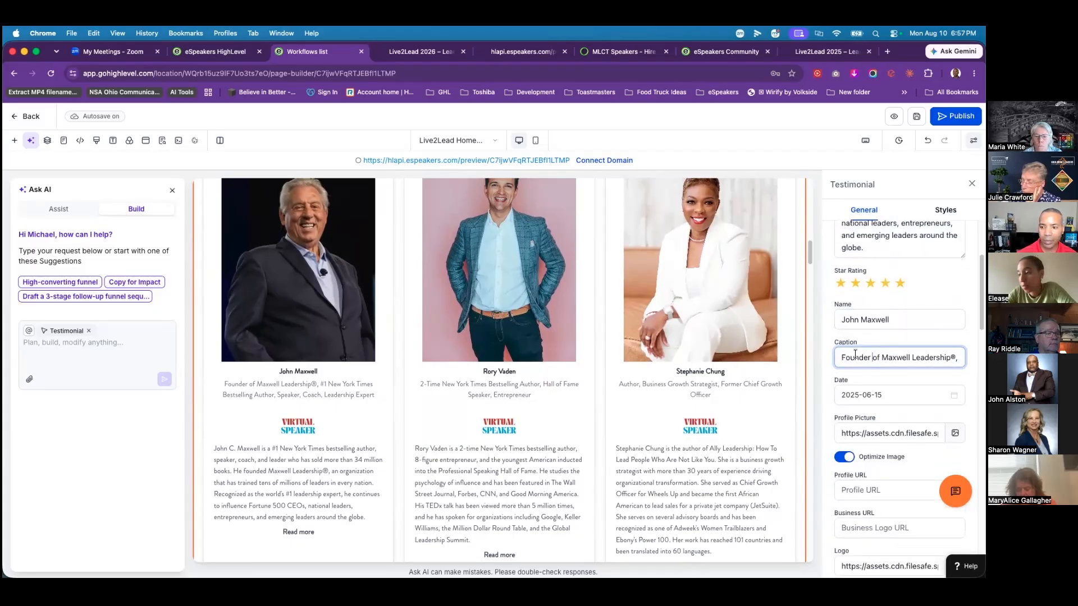
left_click(854, 436)
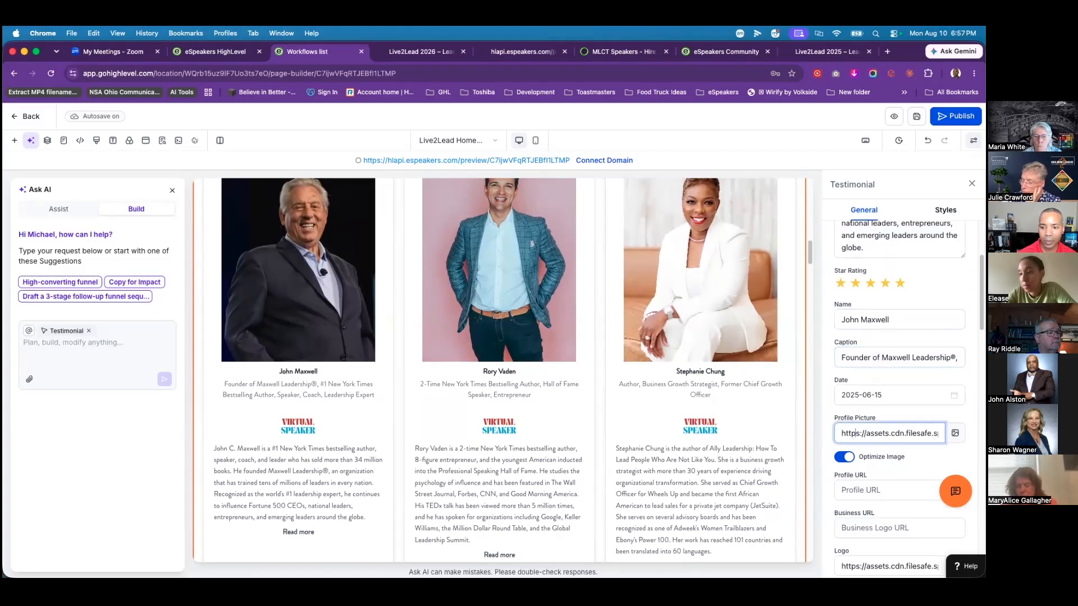
scroll(856, 433, "down", 3)
scroll(899, 393, "up", 6)
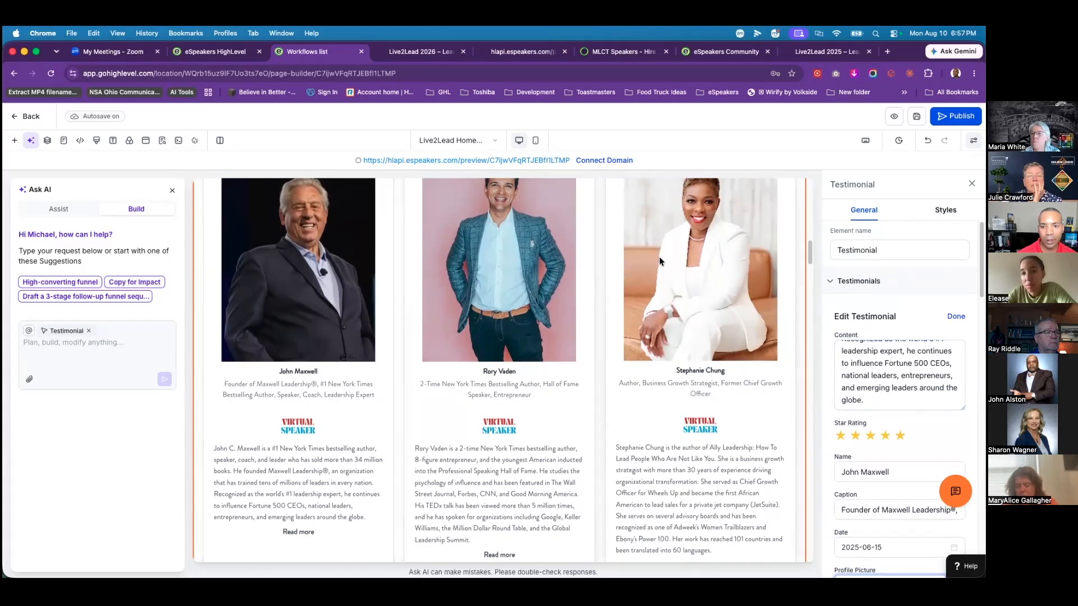
left_click(956, 317)
Step: Delete the last Local Speaker testimonial from the Testimonials list
scroll(899, 379, "down", 3)
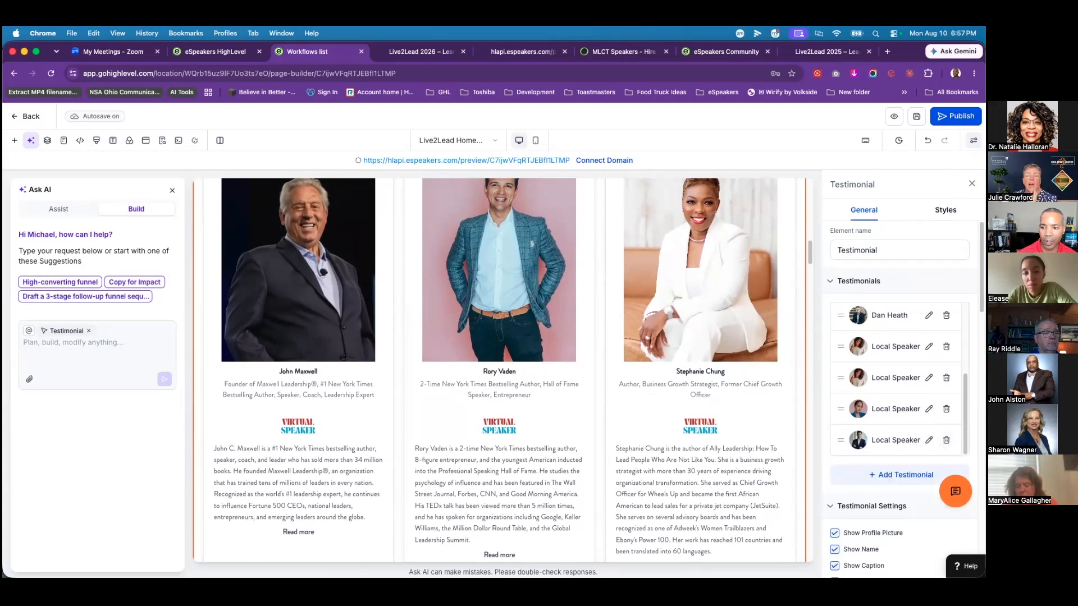
left_click(947, 441)
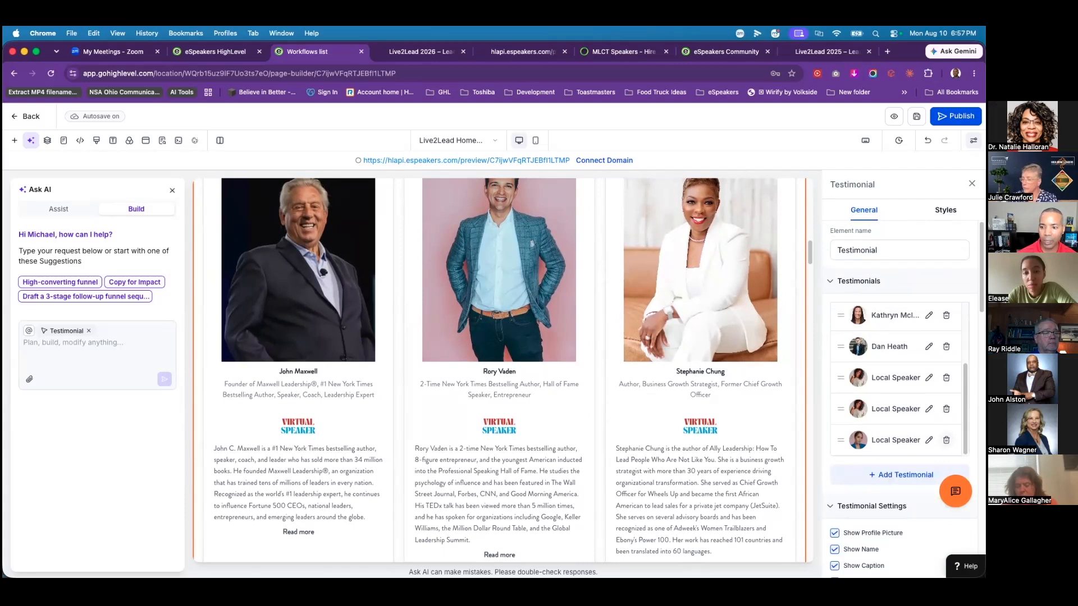
scroll(647, 365, "down", 13)
scroll(598, 392, "down", 3)
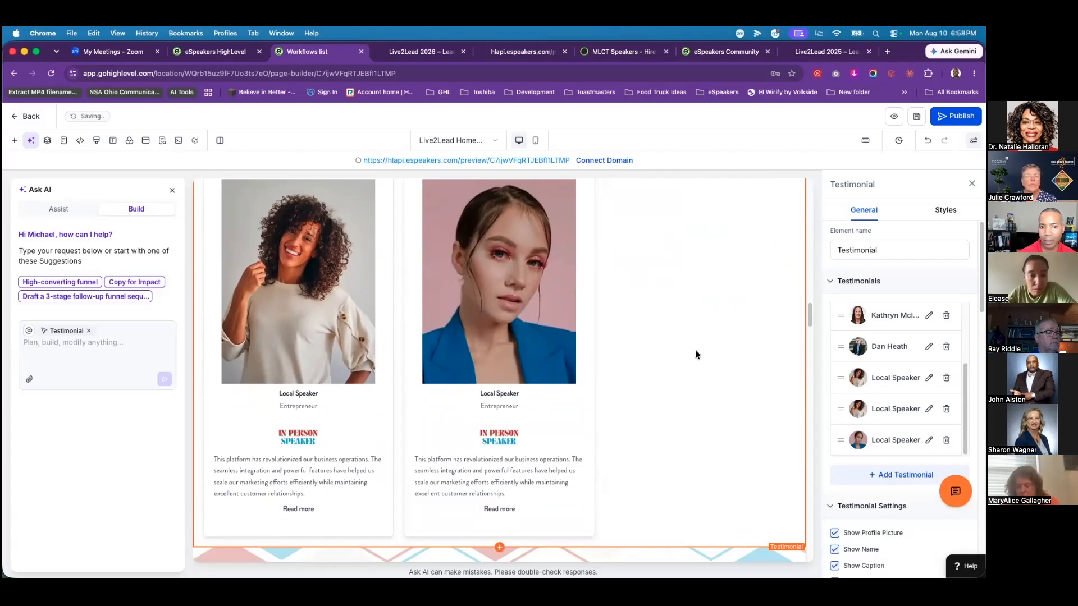
scroll(695, 351, "down", 4)
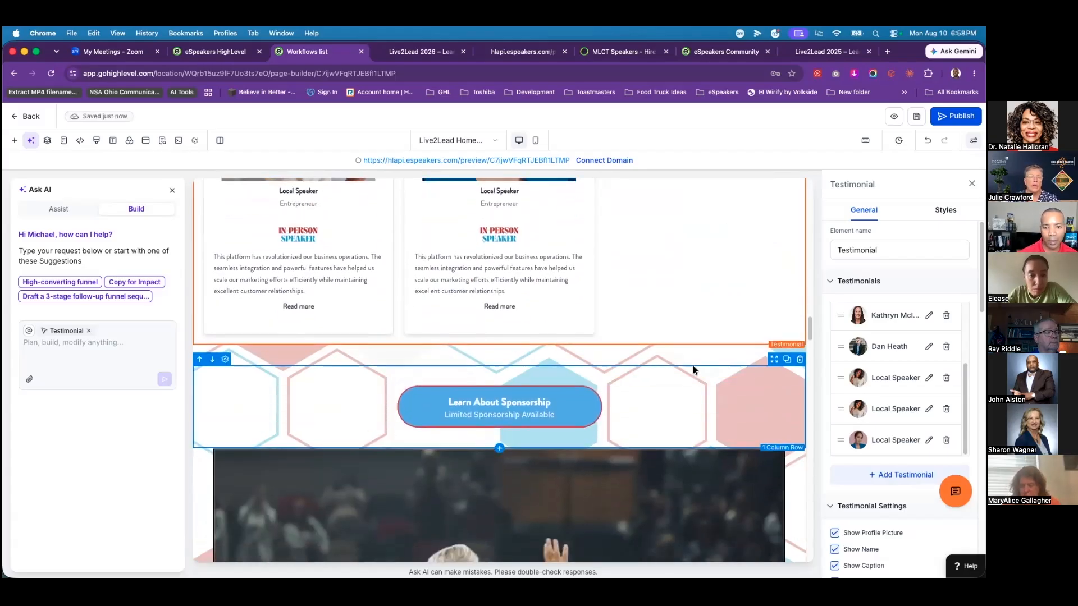
scroll(694, 366, "down", 5)
scroll(699, 368, "down", 4)
scroll(699, 368, "up", 6)
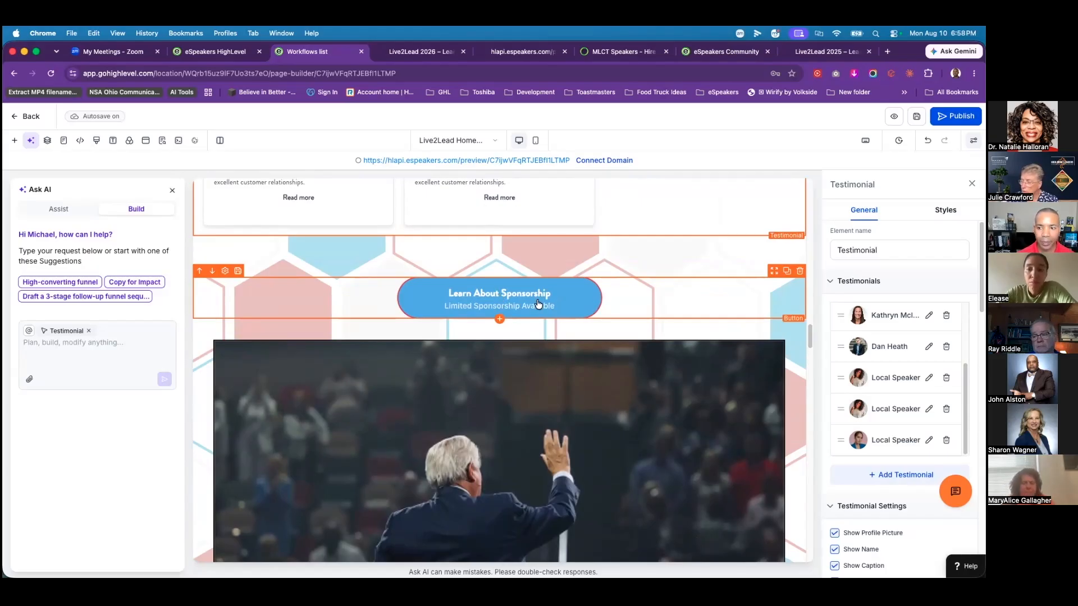
Step: Change the Learn About Sponsorship button's link from Scroll to Element to Download File and save the section
left_click(508, 304)
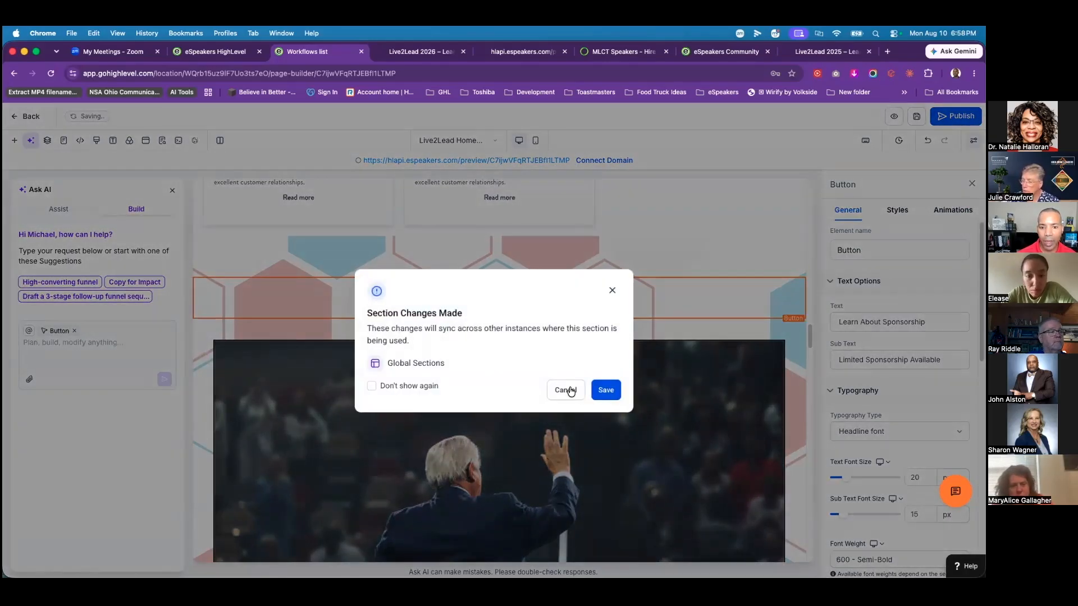
left_click(595, 389)
scroll(852, 404, "down", 10)
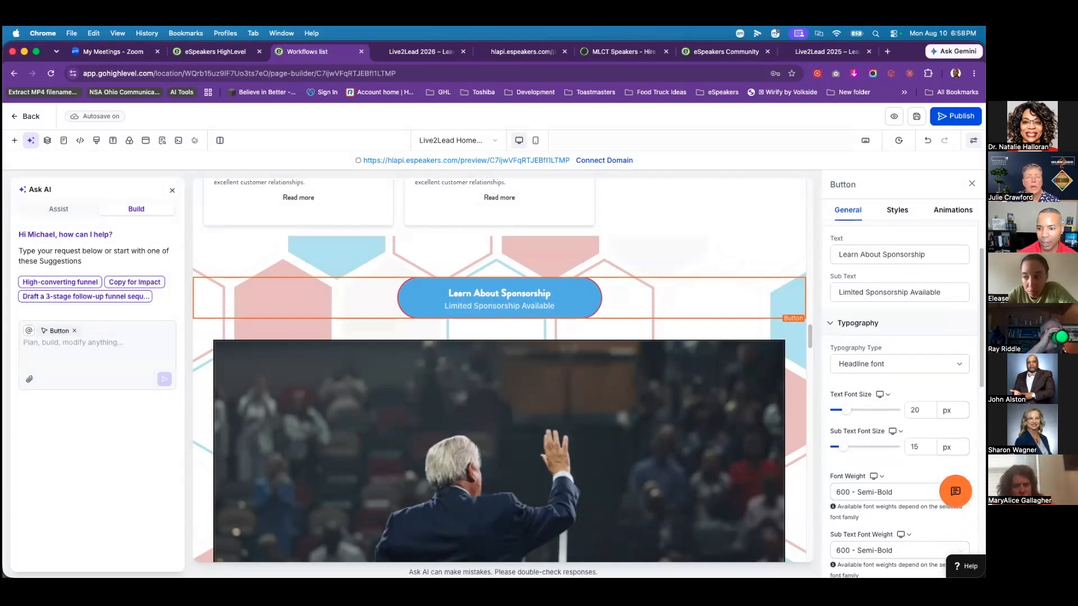
scroll(852, 404, "down", 2)
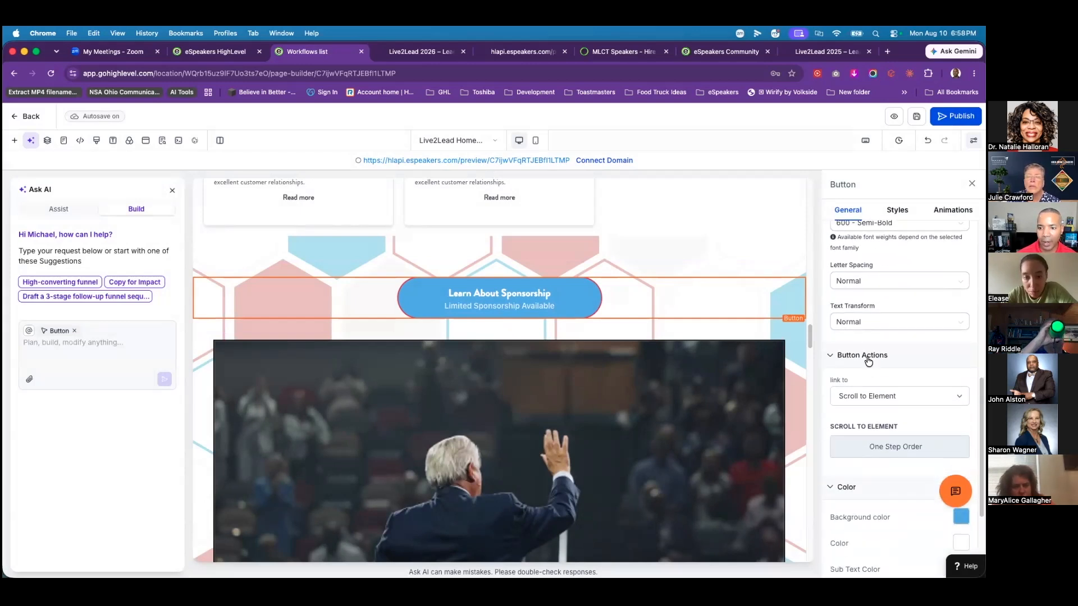
left_click(898, 396)
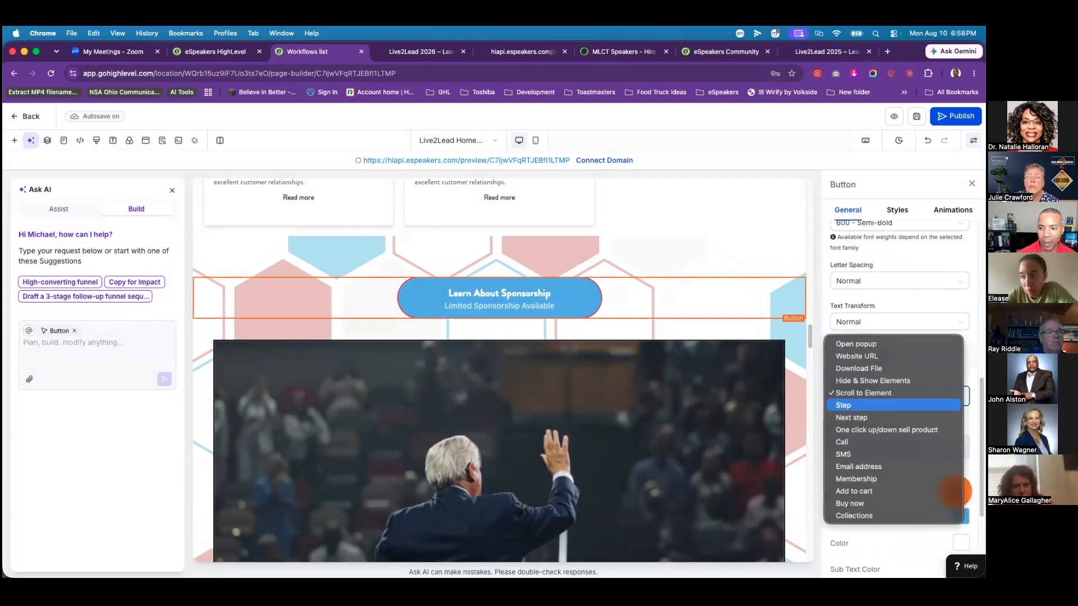
left_click(864, 370)
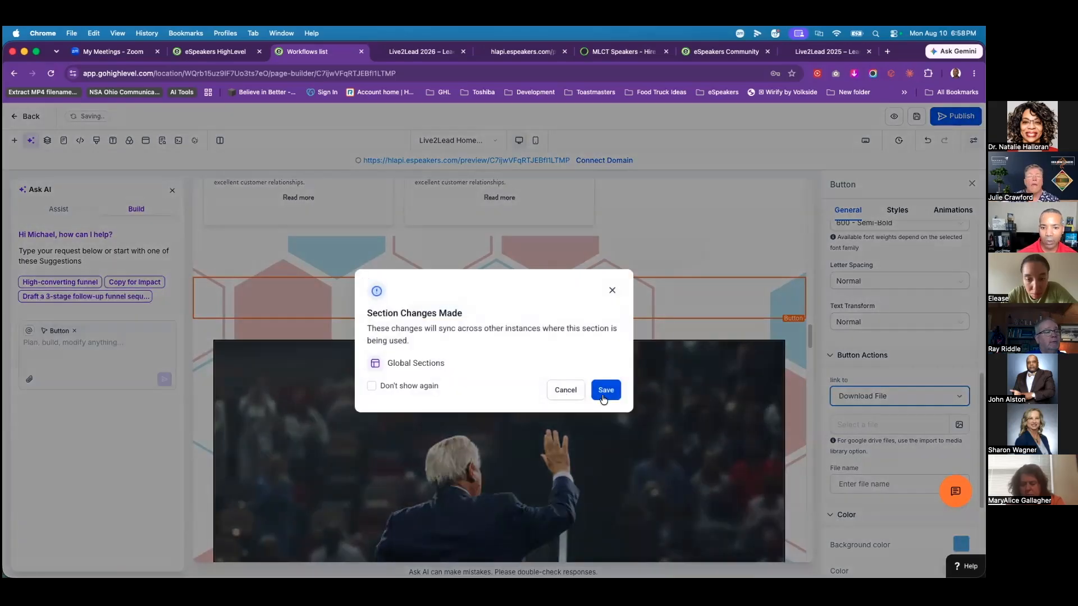
left_click(604, 395)
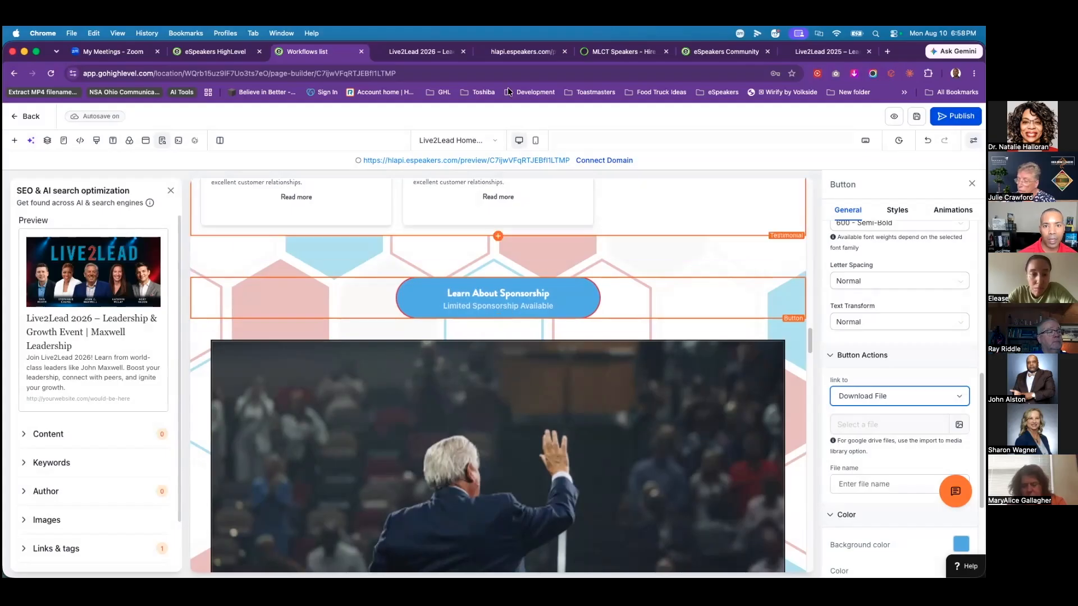
scroll(680, 370, "down", 6)
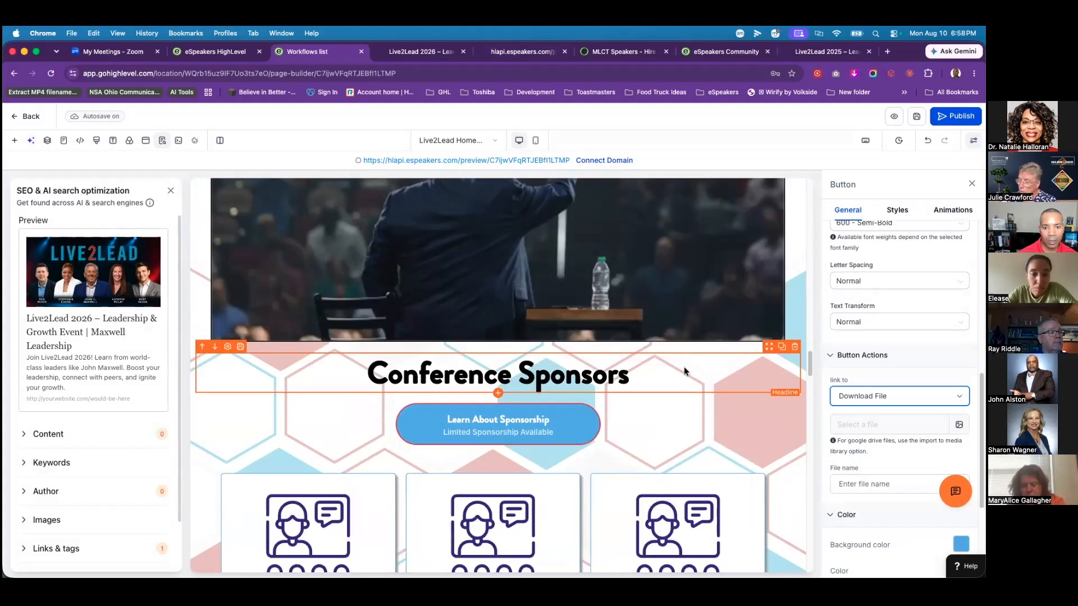
scroll(722, 397, "down", 1)
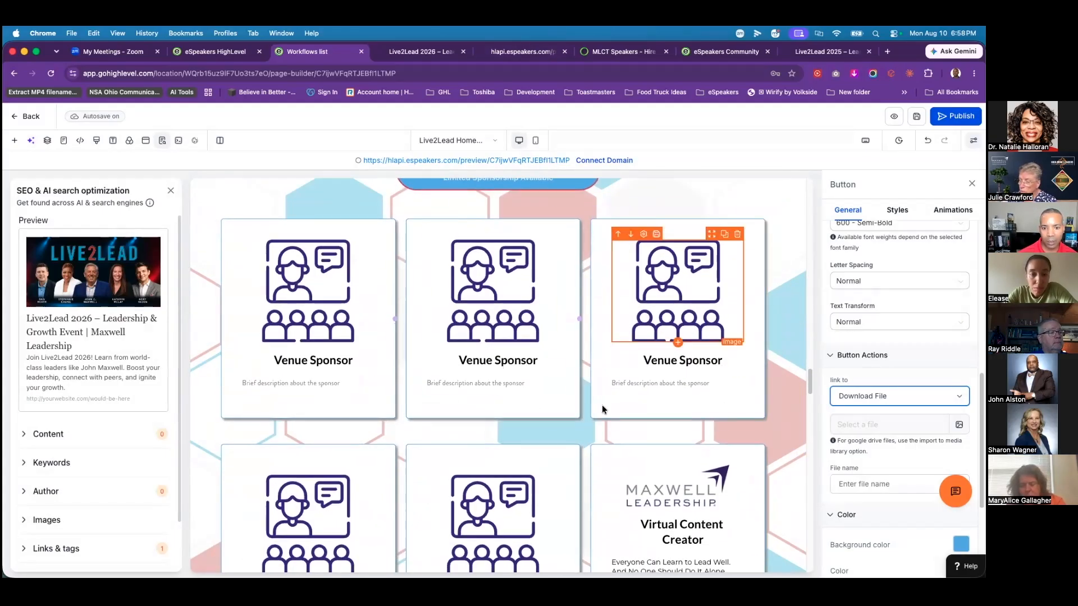
scroll(767, 393, "down", 3)
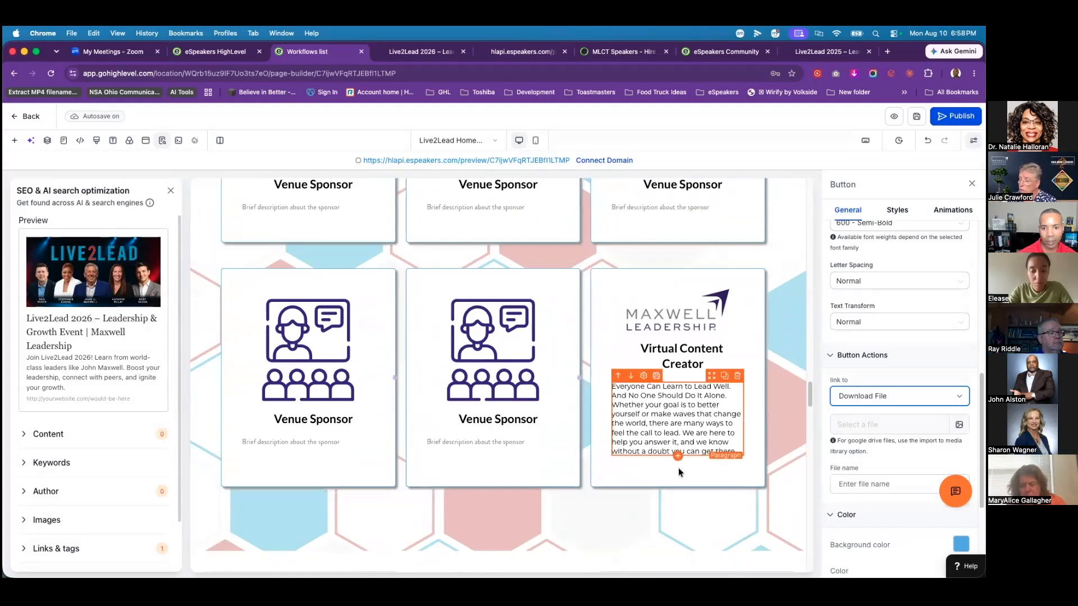
scroll(639, 486, "down", 5)
Step: Replace the Conference Host photo with the navy-suit headshot from Media Storage
scroll(639, 483, "down", 6)
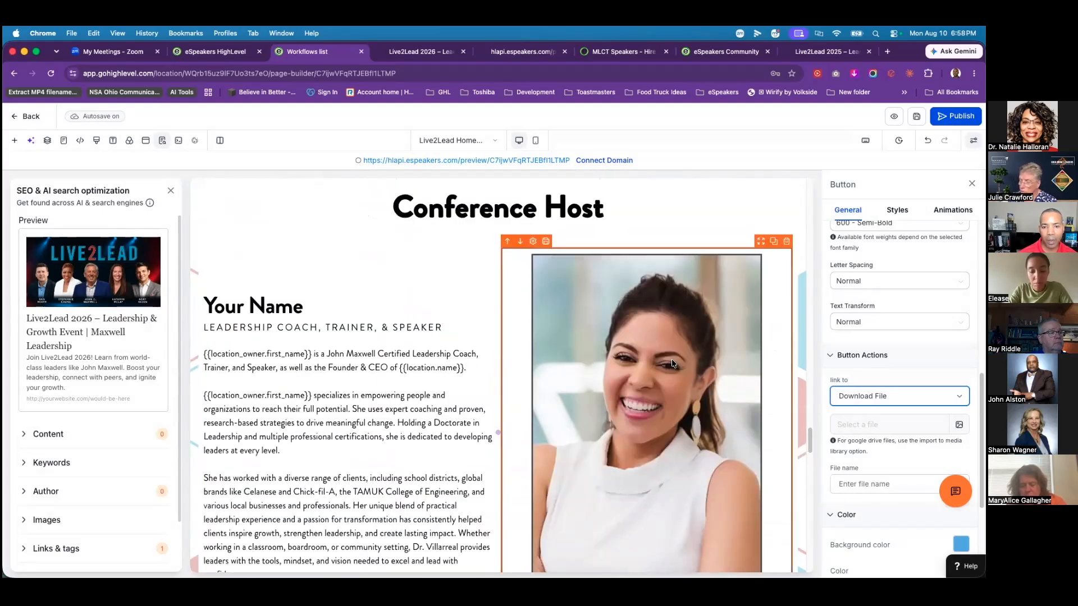
scroll(741, 403, "down", 1)
left_click(669, 372)
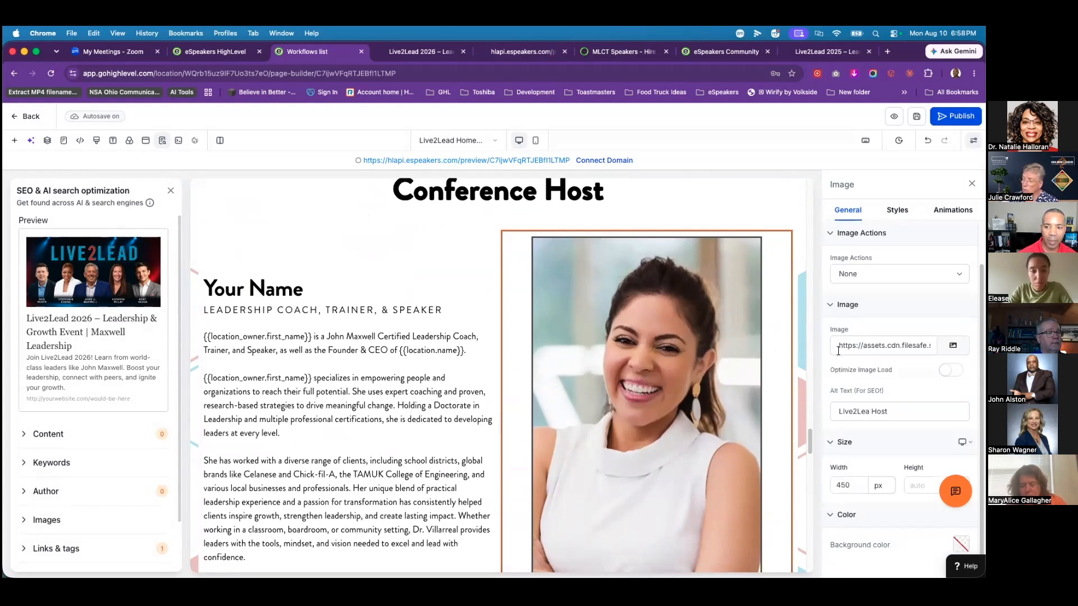
left_click(953, 346)
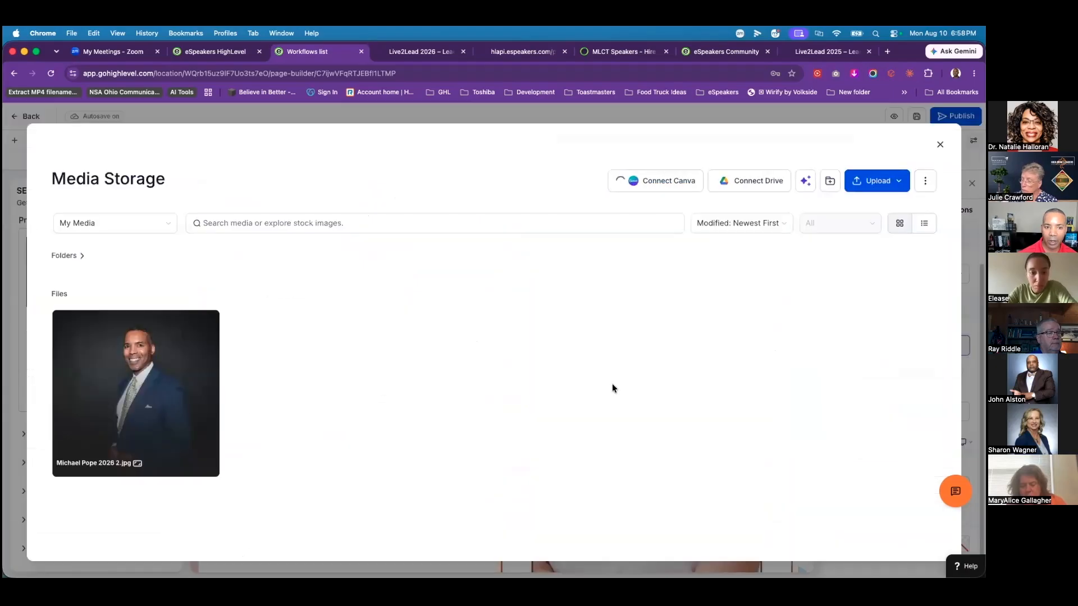
left_click(168, 390)
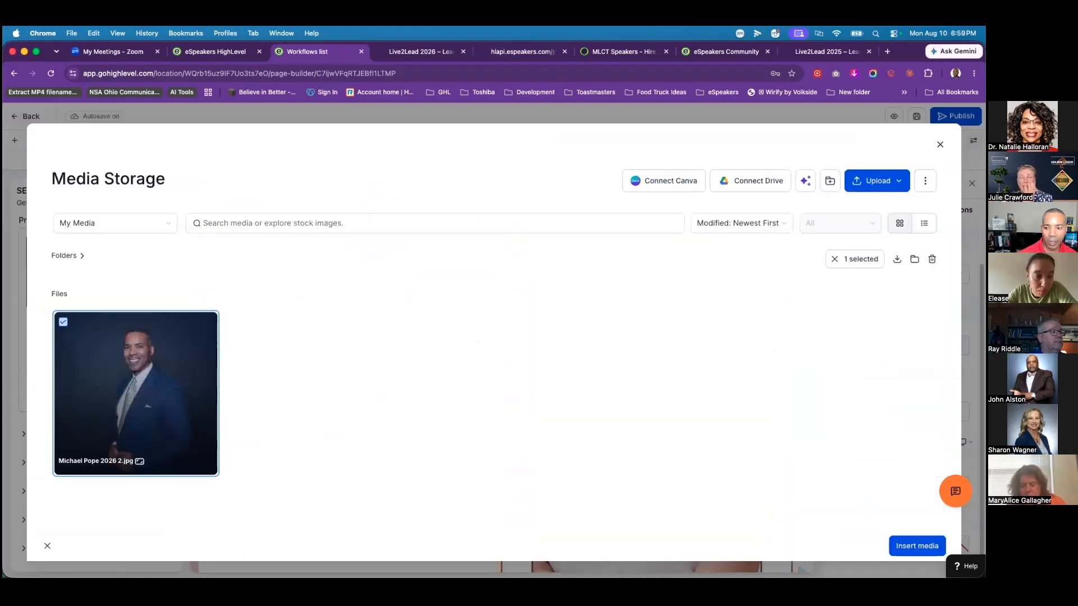
left_click(917, 546)
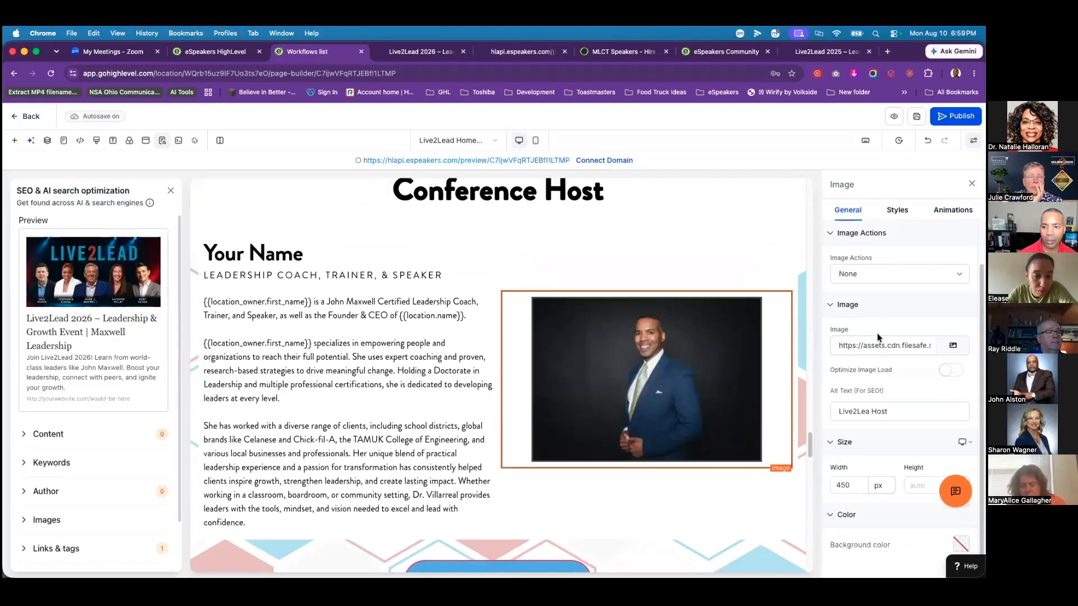
left_click(333, 356)
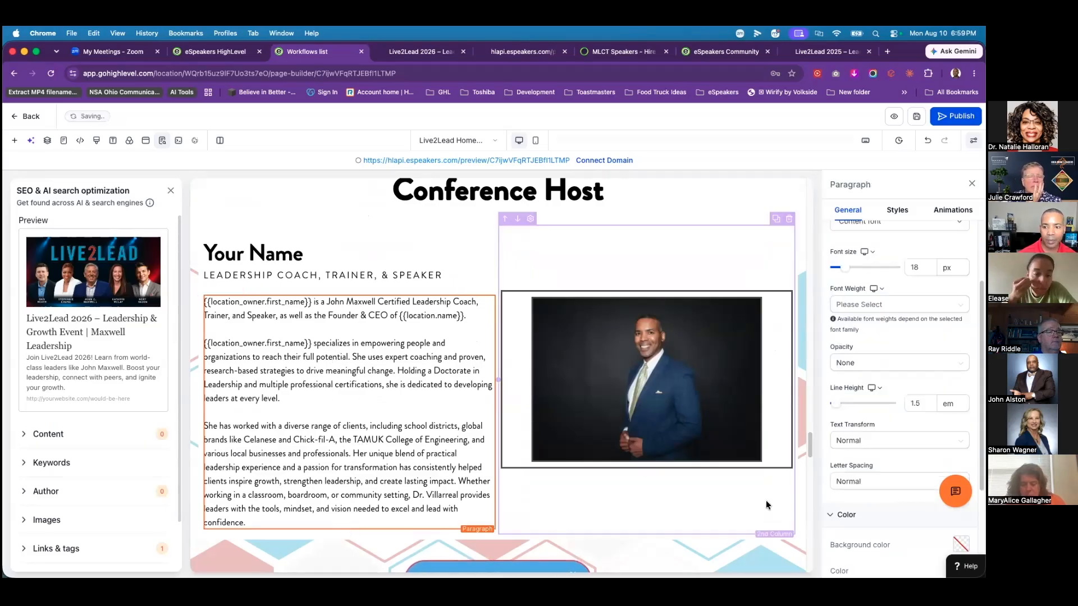
Step: Scroll down to the FAQ block and select it to show its settings
scroll(742, 493, "down", 1)
scroll(742, 491, "down", 5)
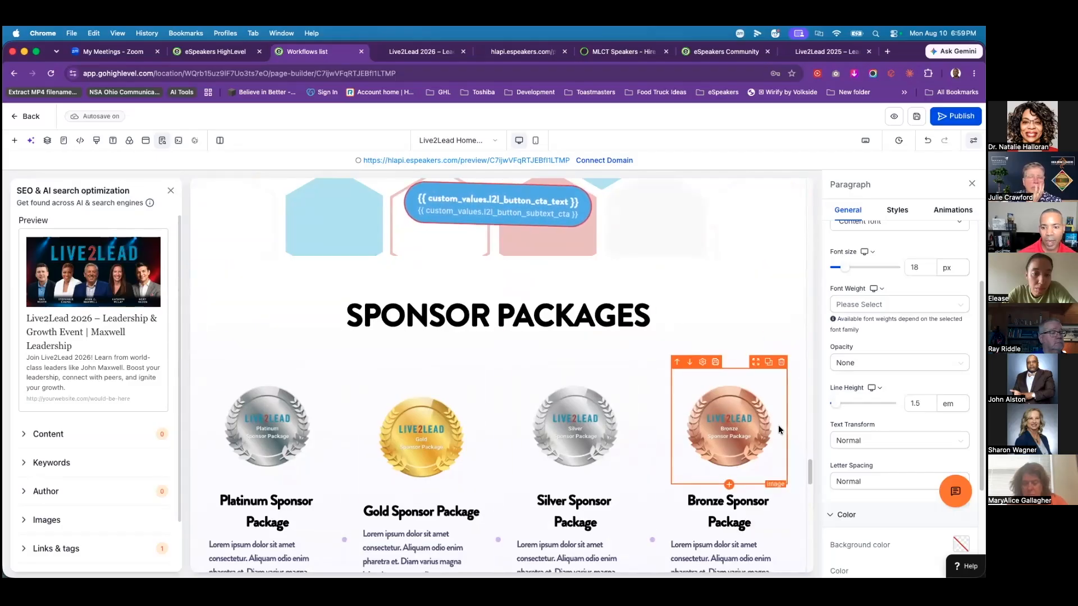
scroll(778, 426, "down", 3)
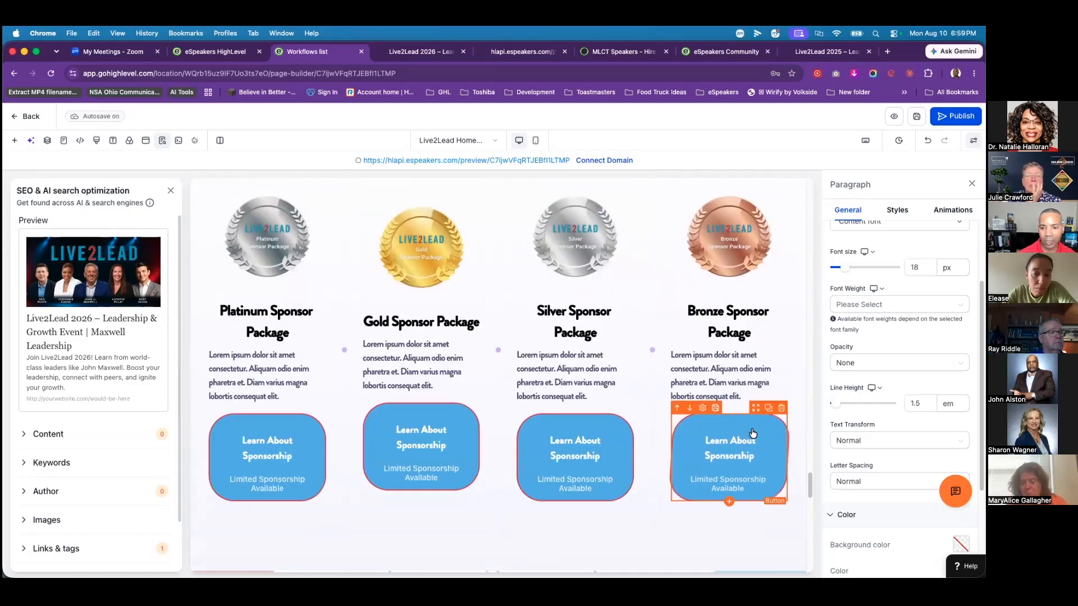
scroll(748, 426, "down", 4)
scroll(747, 429, "down", 2)
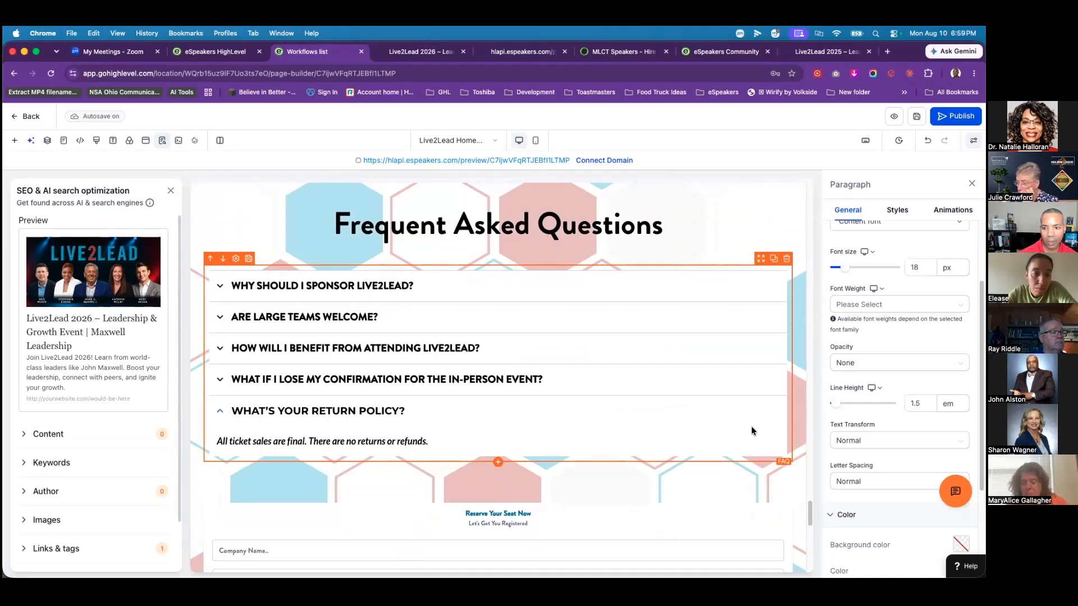
left_click(389, 311)
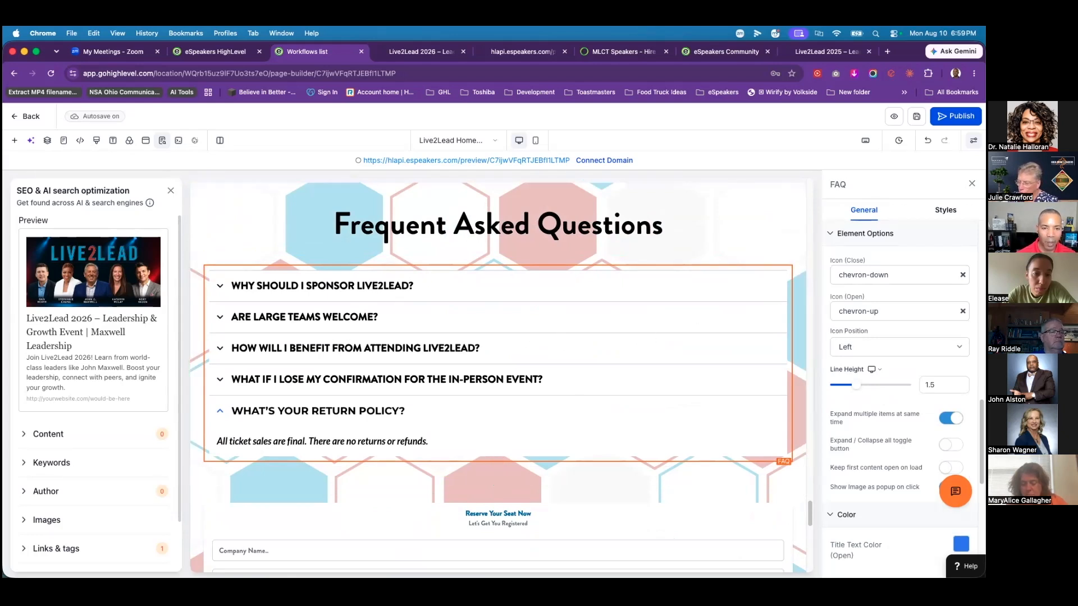
Step: Preview the 'Why Should I Sponsor Live2Lead?' answer, then the 'Are Large Teams Welcome?' answer
scroll(880, 410, "down", 5)
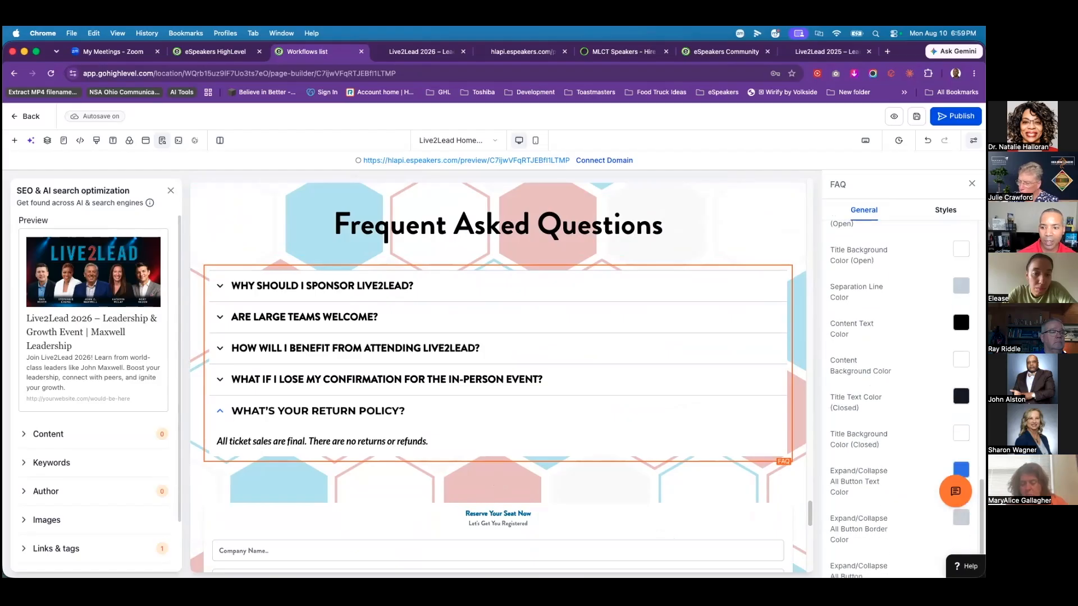
scroll(880, 410, "up", 10)
scroll(881, 410, "up", 5)
scroll(879, 399, "down", 6)
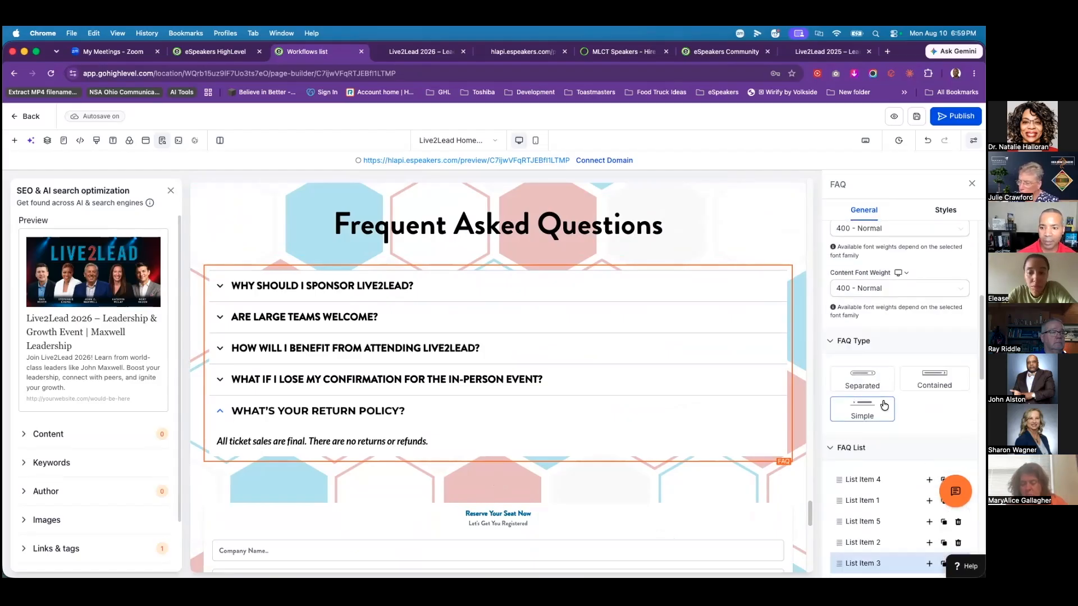
left_click(859, 300)
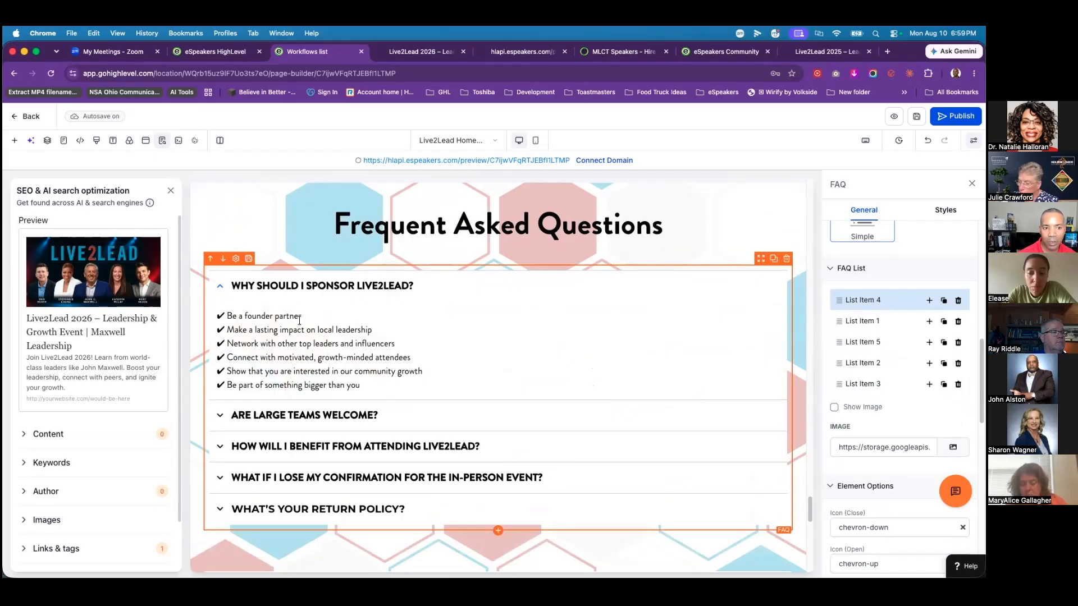
left_click(858, 322)
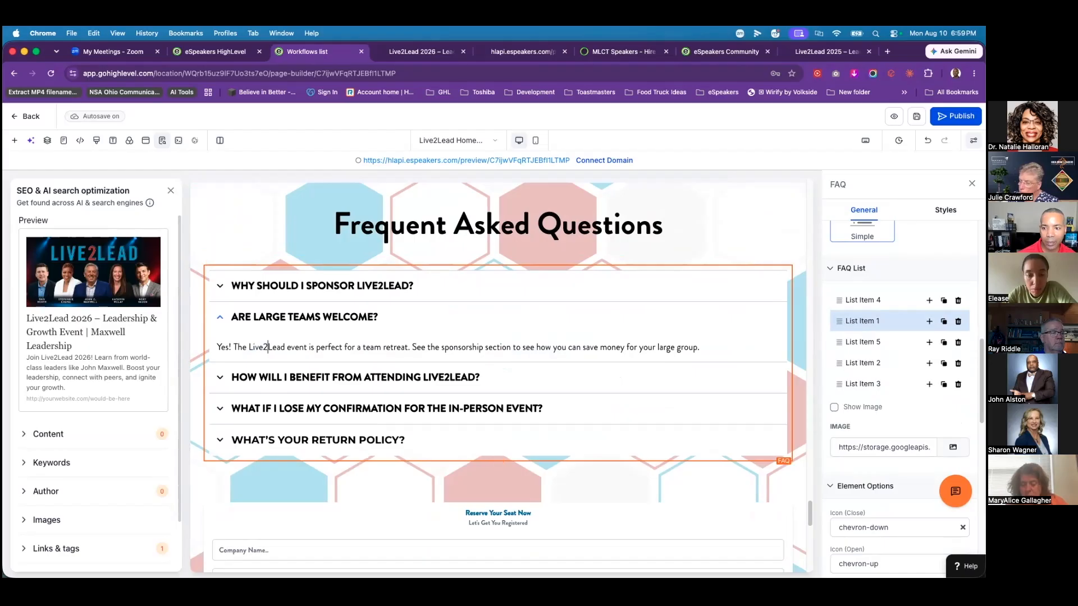
scroll(762, 476, "down", 3)
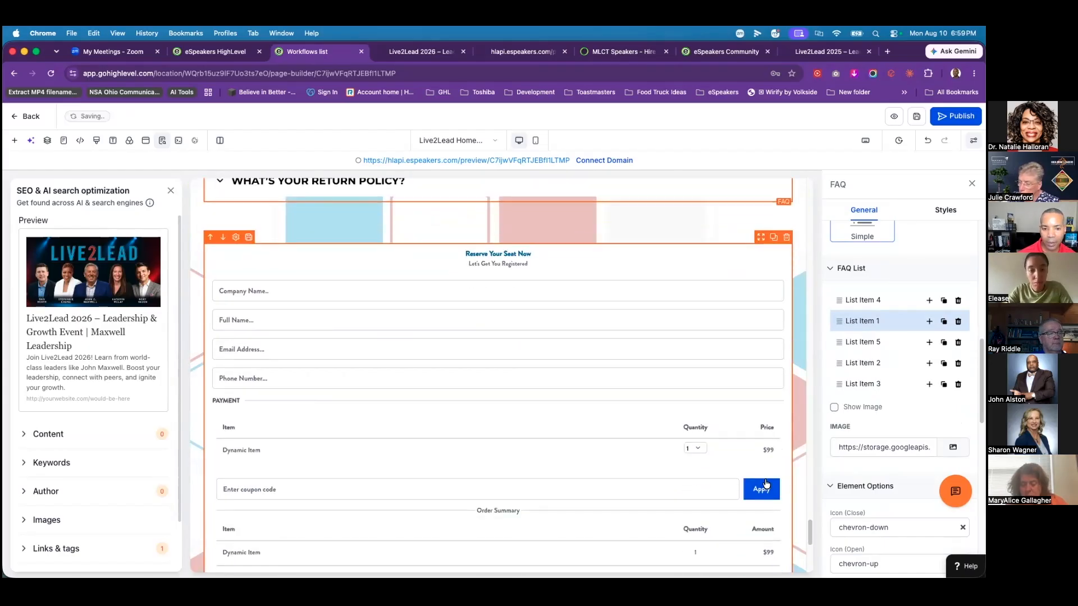
scroll(761, 474, "up", 5)
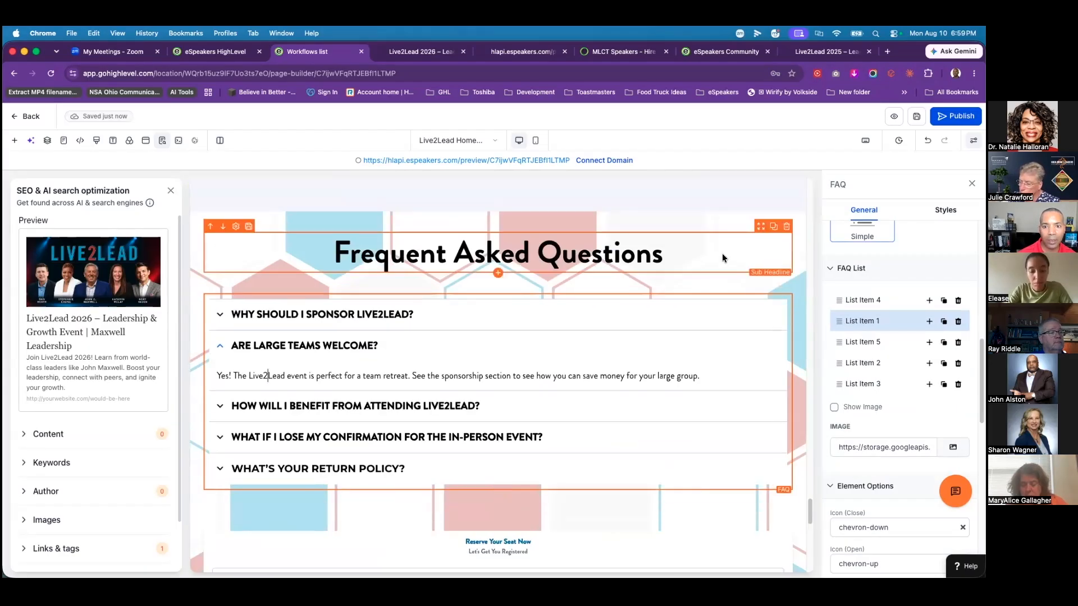
scroll(722, 254, "up", 2)
scroll(749, 261, "up", 10)
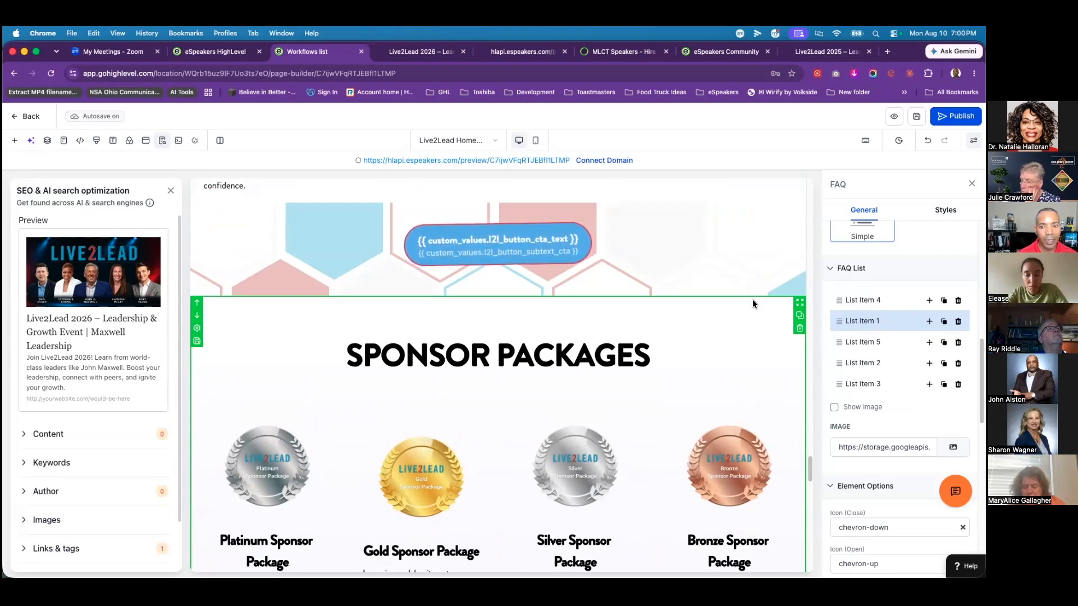
Step: Scroll the canvas back to the speaker testimonial cards
scroll(753, 299, "down", 15)
scroll(750, 305, "up", 15)
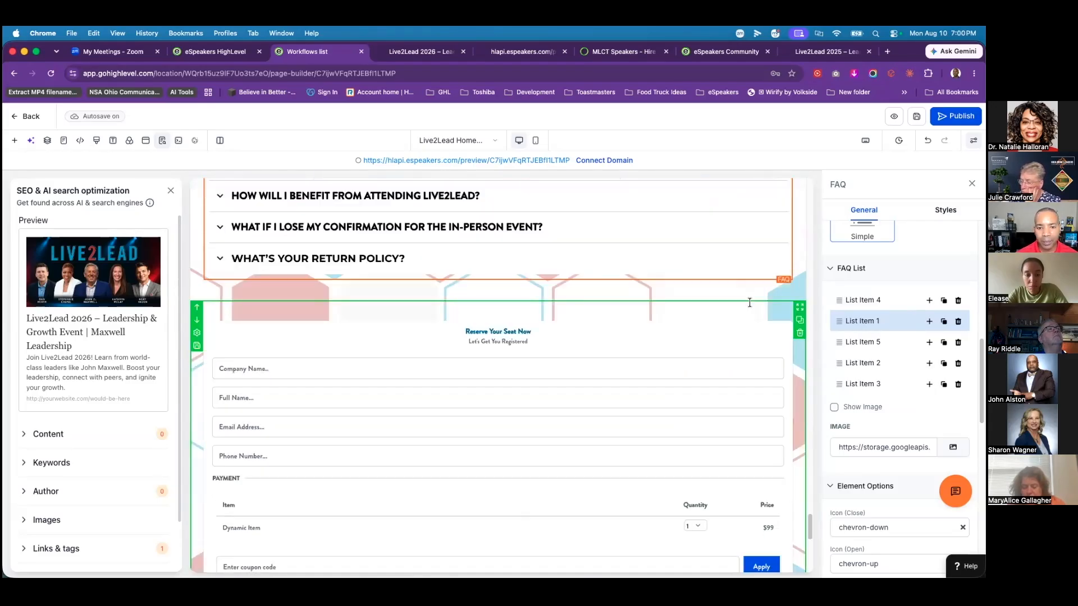
scroll(739, 294, "up", 10)
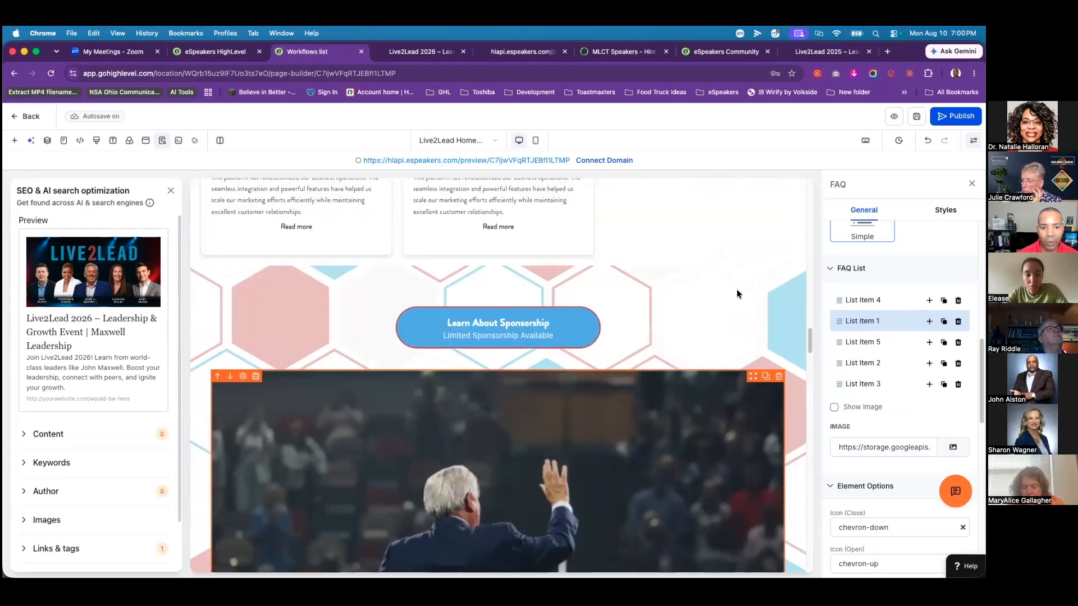
scroll(734, 293, "up", 5)
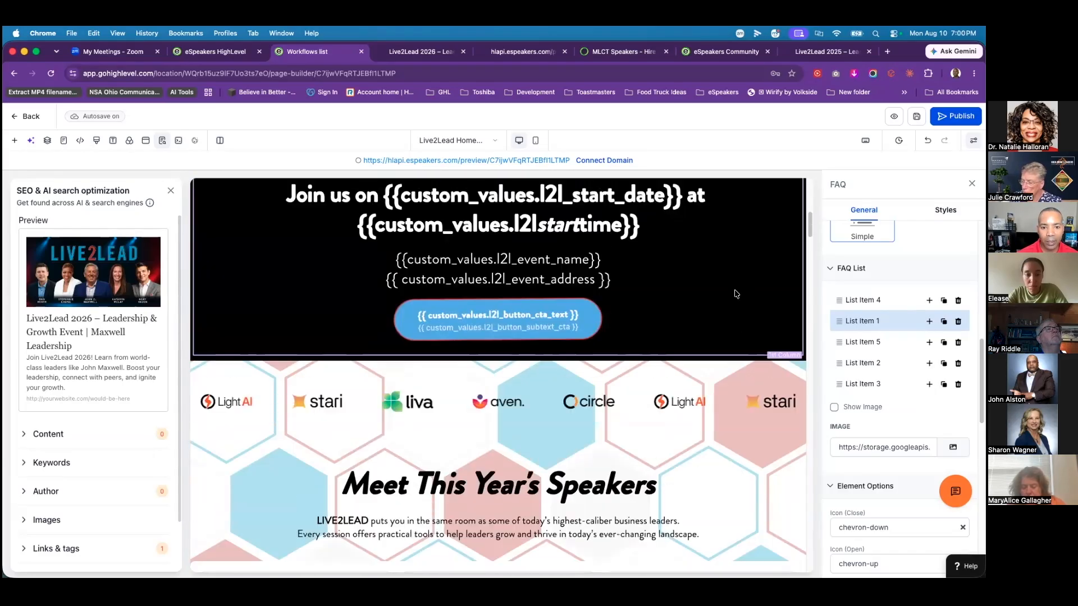
scroll(736, 294, "down", 8)
scroll(737, 295, "down", 5)
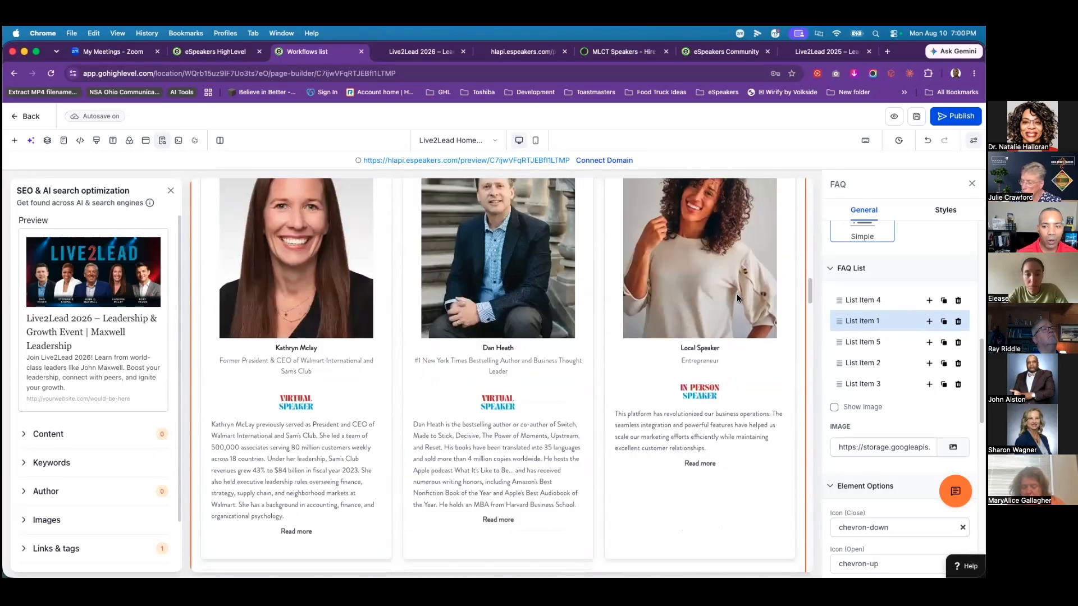
scroll(734, 303, "down", 1)
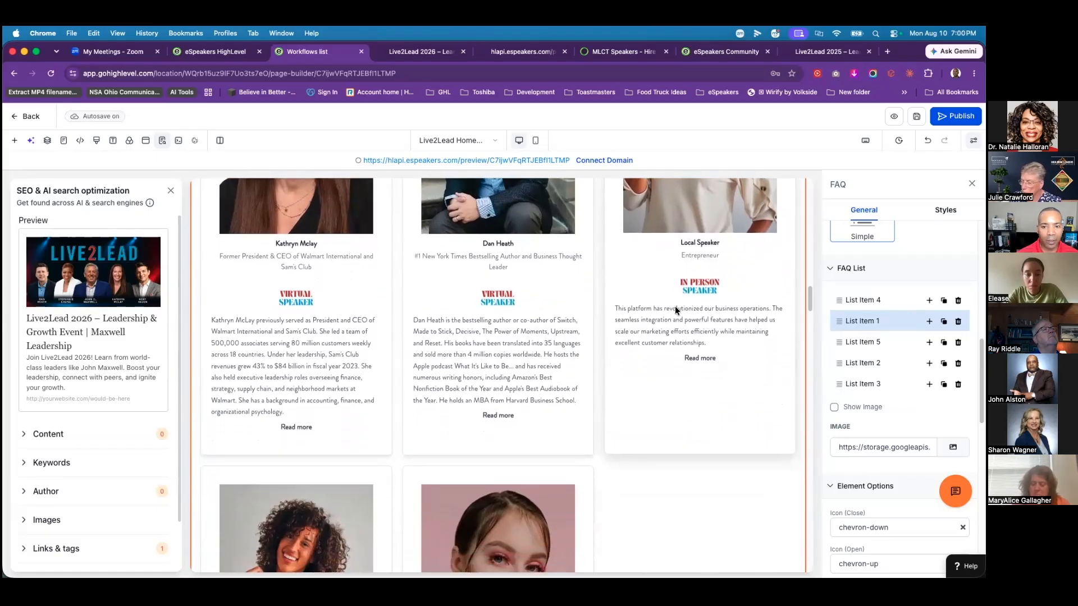
scroll(676, 308, "down", 7)
Step: Open the testimonial block's settings and delete one Local Speaker testimonial
left_click(558, 379)
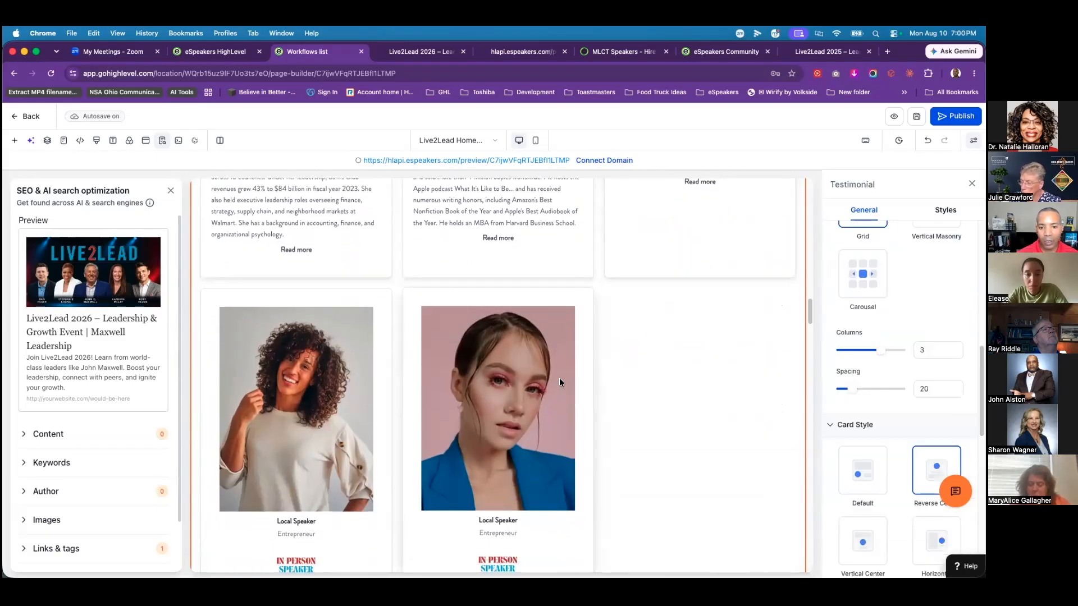
scroll(841, 339, "up", 8)
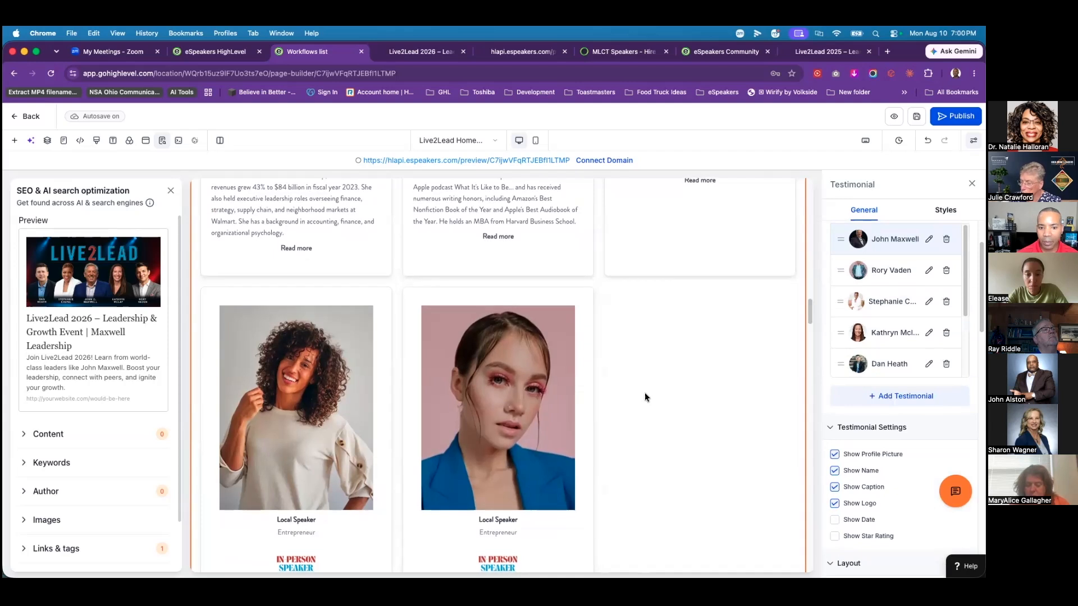
scroll(645, 393, "down", 2)
scroll(897, 300, "down", 3)
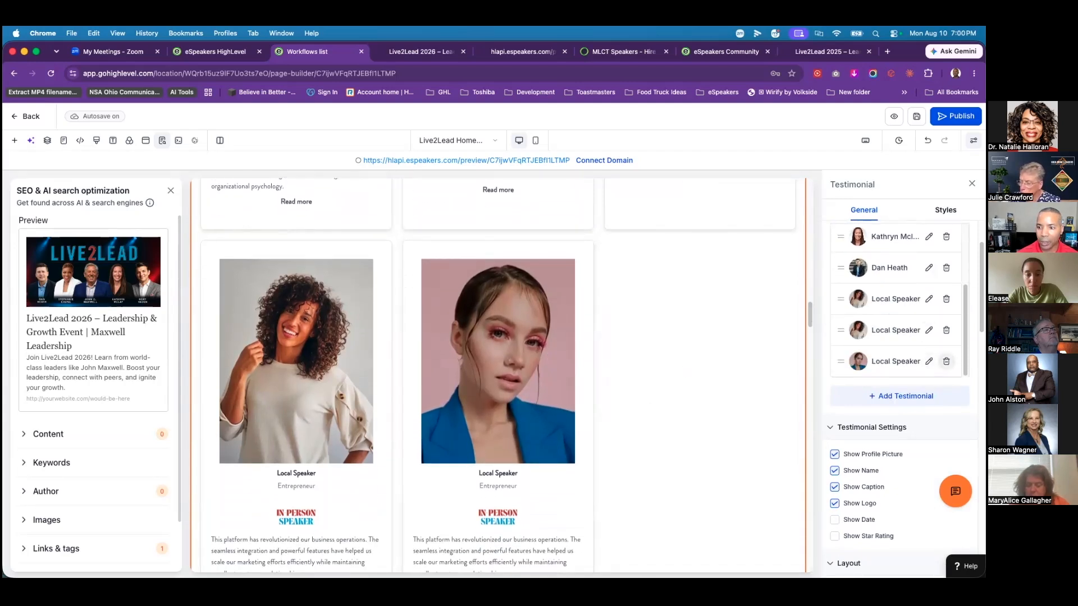
left_click(947, 362)
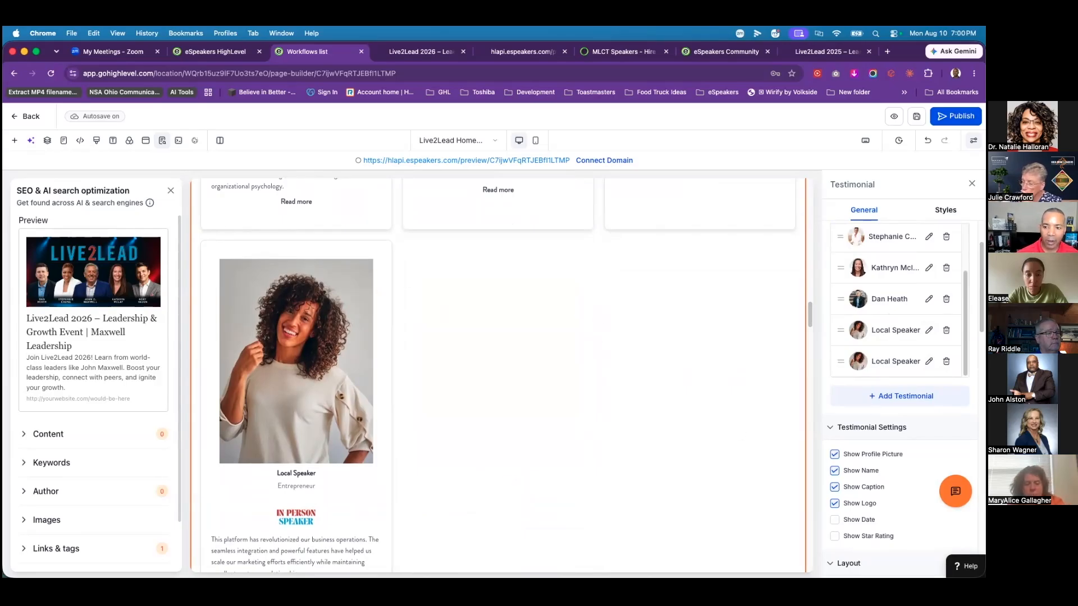
Step: Add two new testimonials, then delete the duplicate so only one new card remains
left_click(900, 397)
left_click(900, 397)
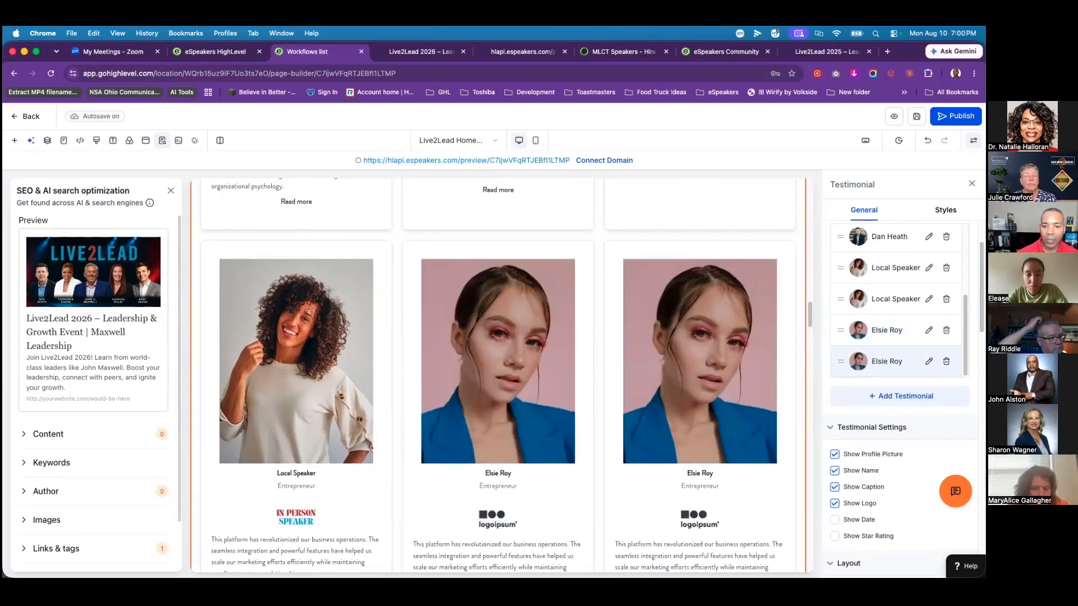
scroll(723, 439, "down", 3)
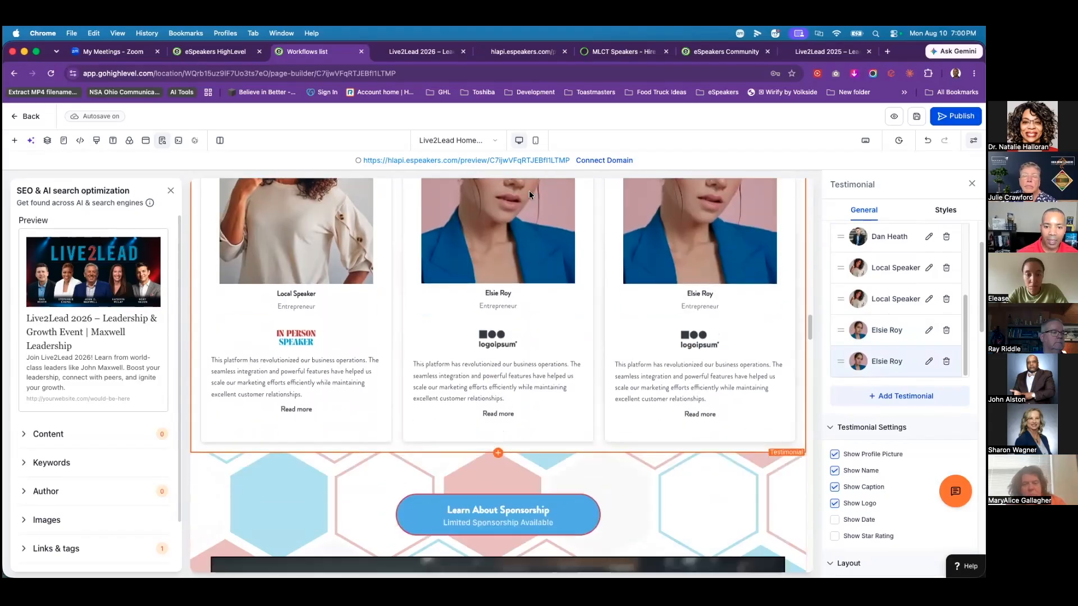
scroll(695, 366, "up", 2)
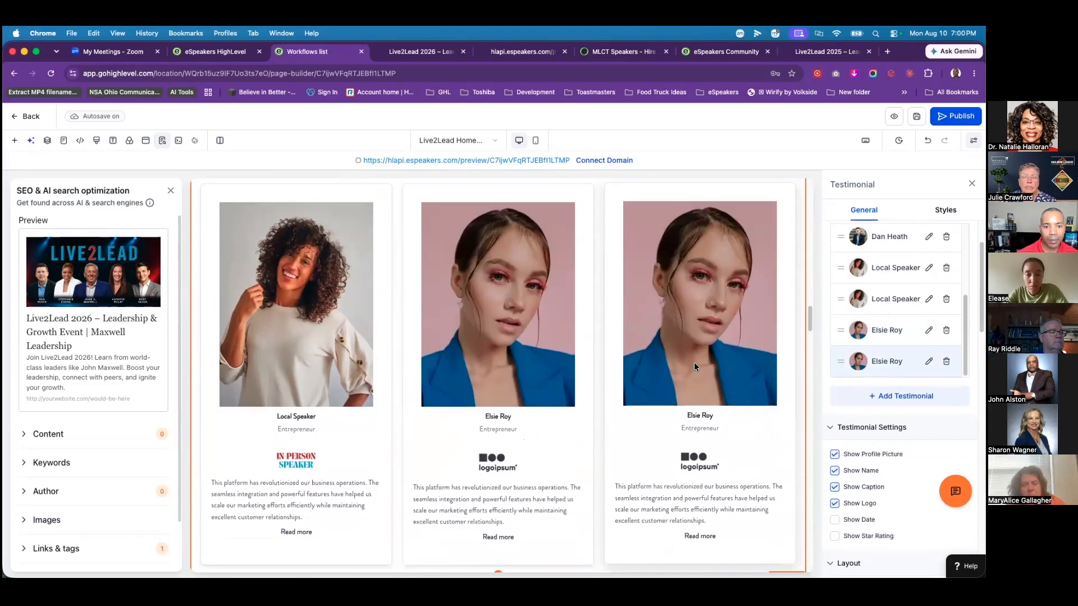
scroll(694, 366, "up", 2)
left_click(947, 361)
scroll(700, 382, "down", 10)
scroll(701, 374, "down", 9)
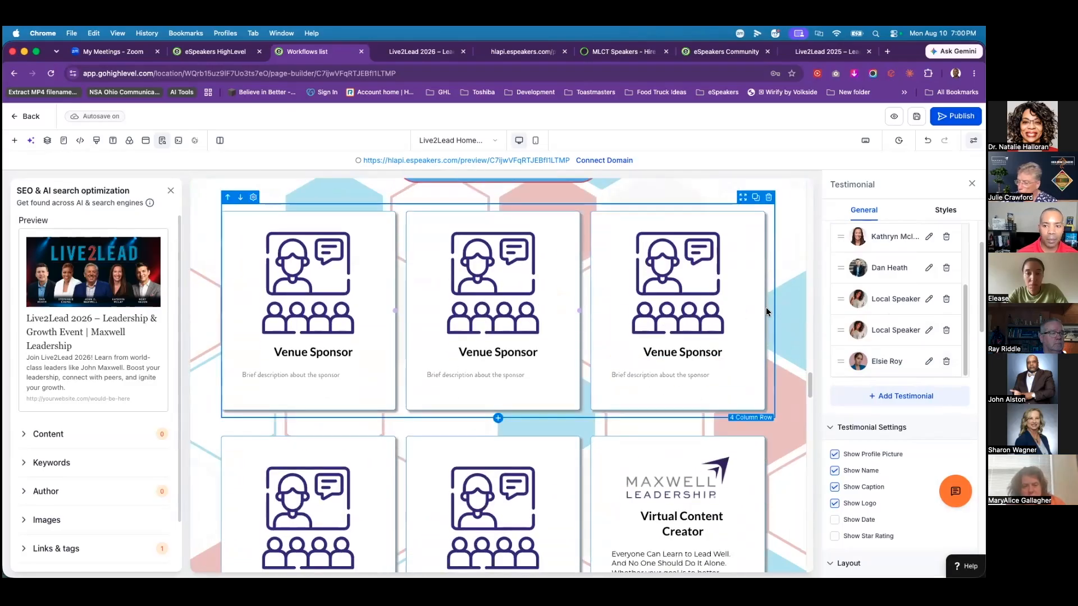
Step: Delete the third Venue Sponsor column, then undo to restore it
left_click(757, 277)
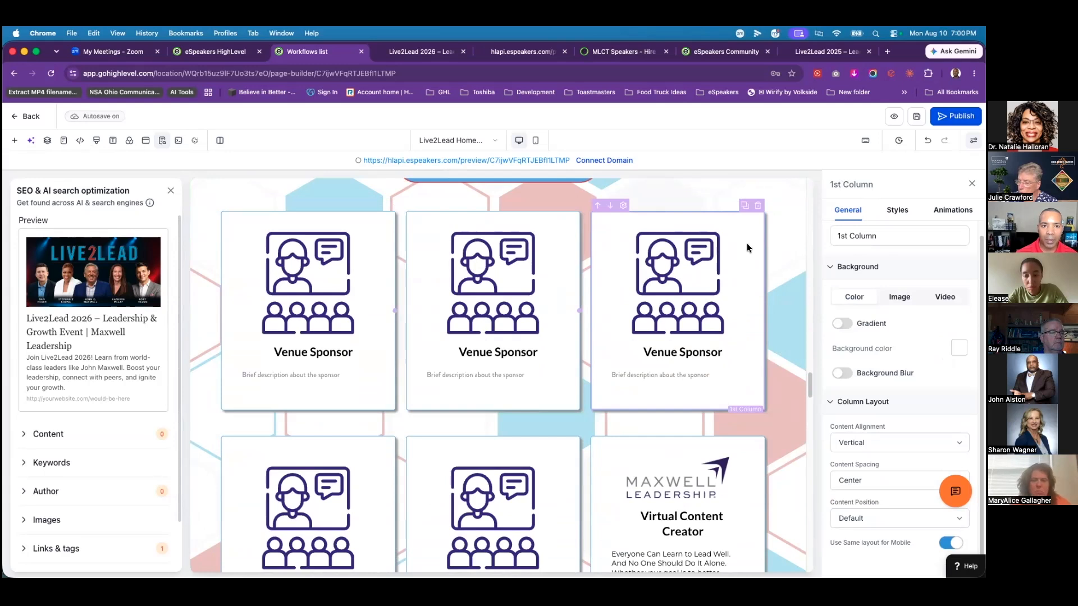
left_click(758, 206)
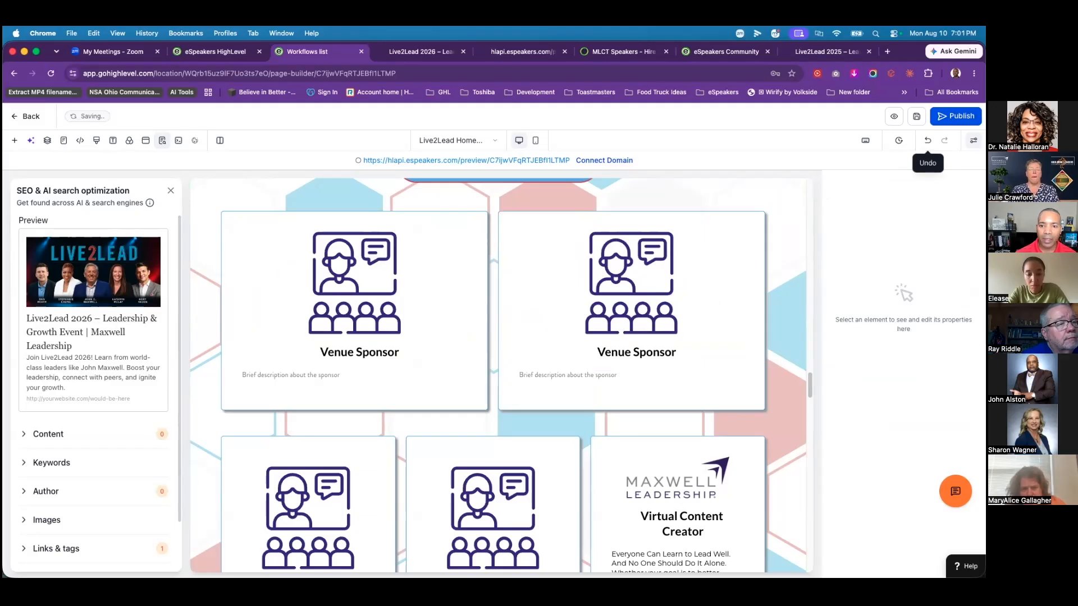
left_click(928, 140)
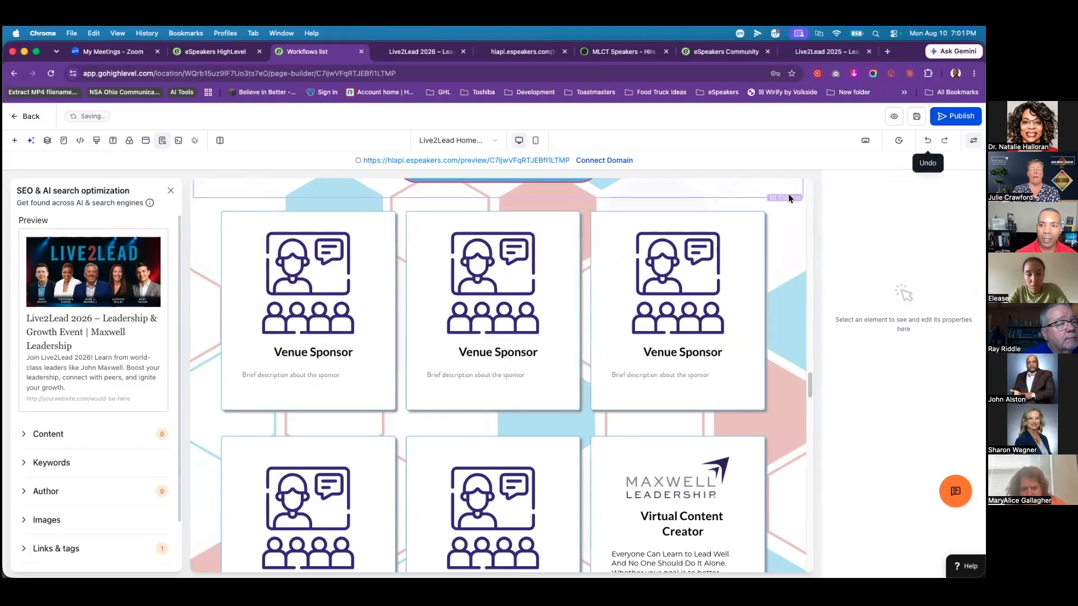
left_click(750, 233)
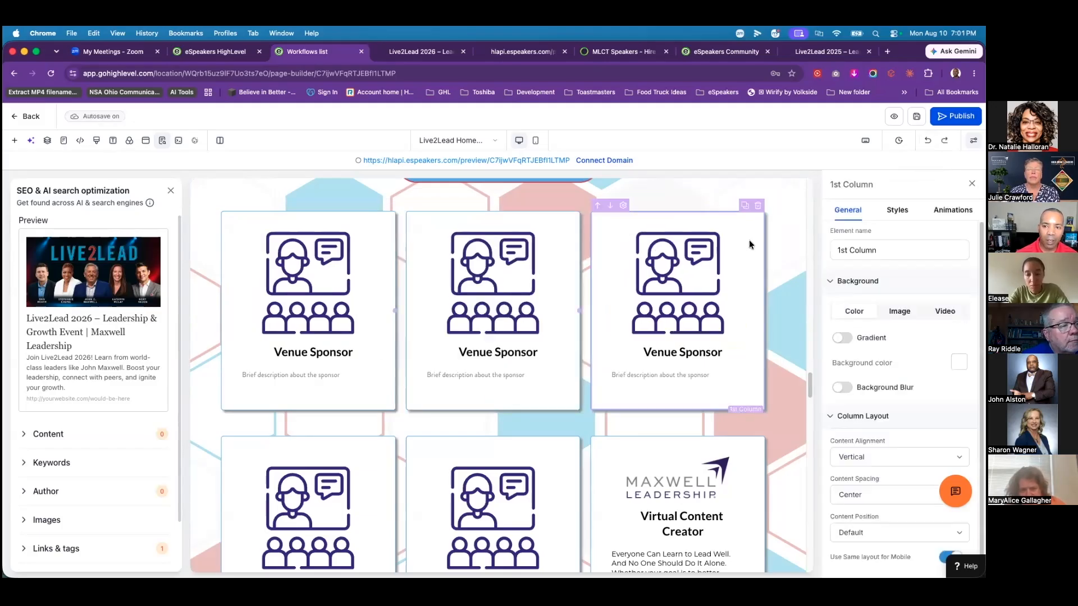
Step: Remove the image, Venue Sponsor heading and description from the third sponsor card
left_click(713, 268)
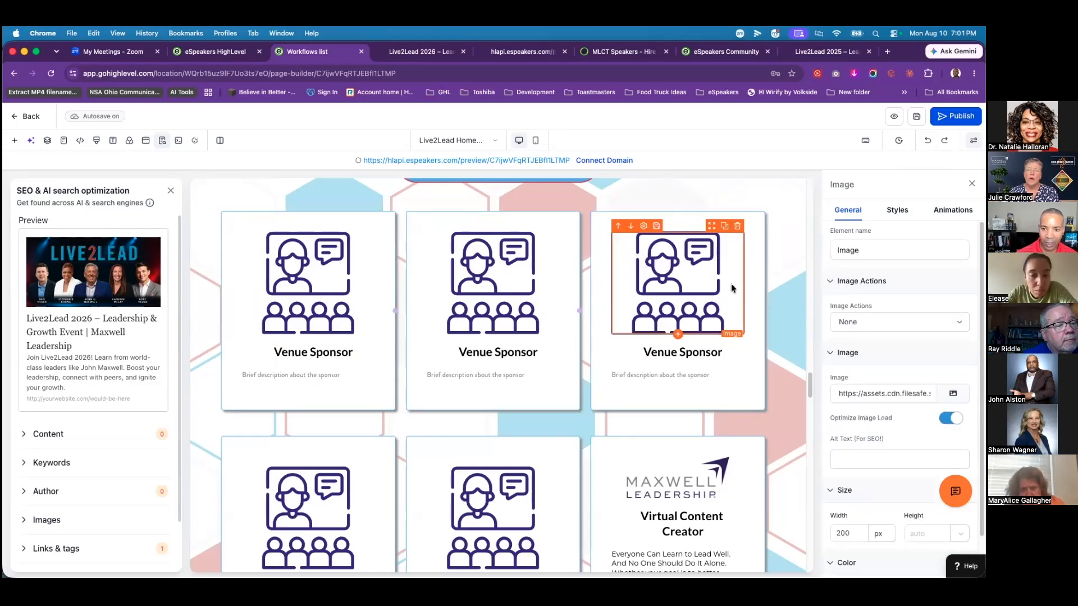
left_click(737, 226)
left_click(716, 264)
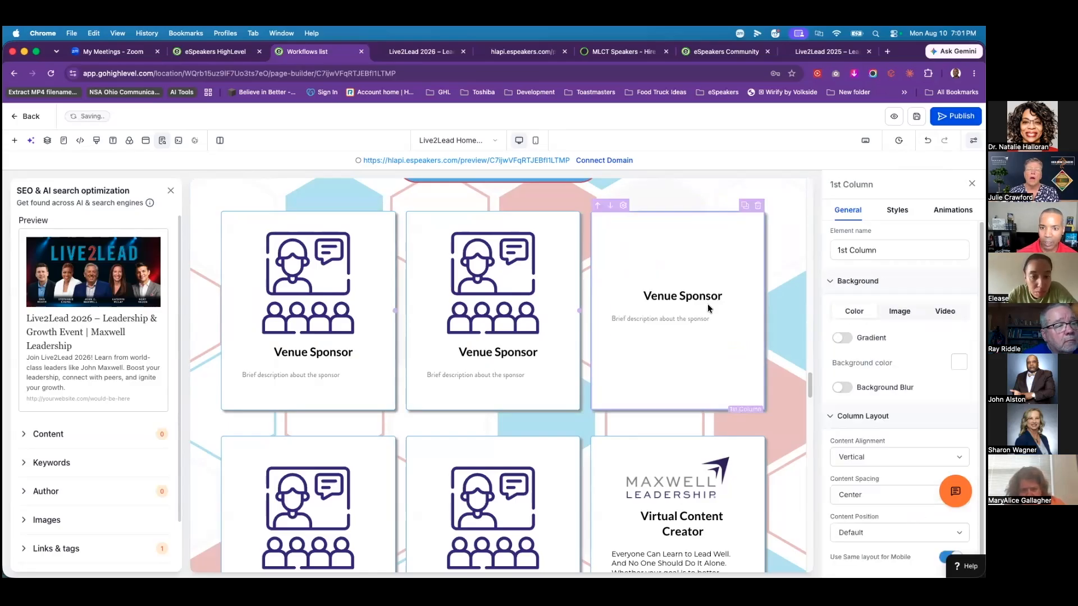
left_click(718, 290)
key("Delete")
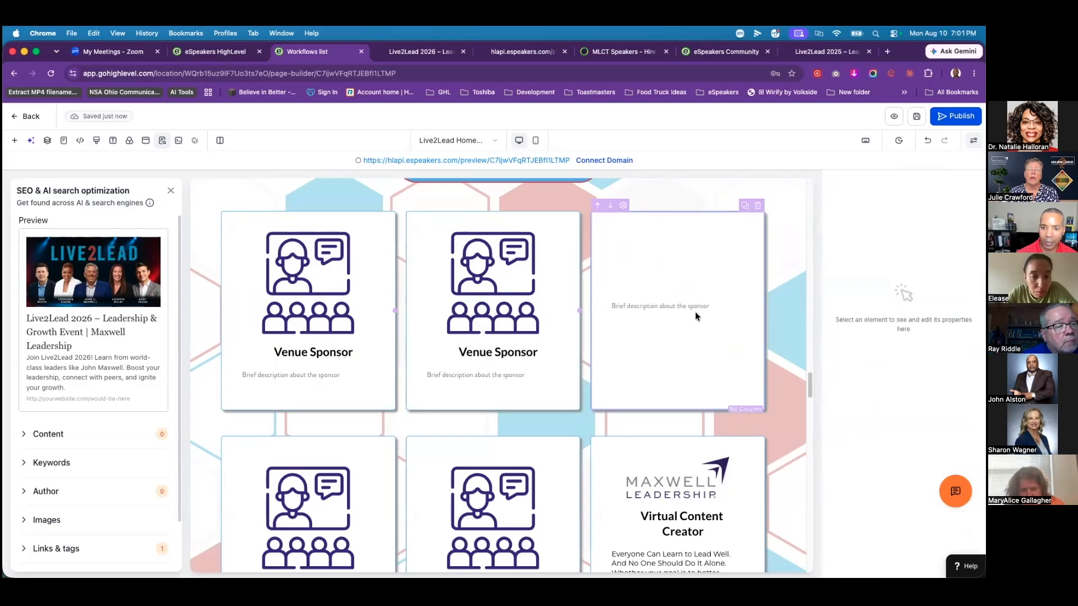
left_click(738, 296)
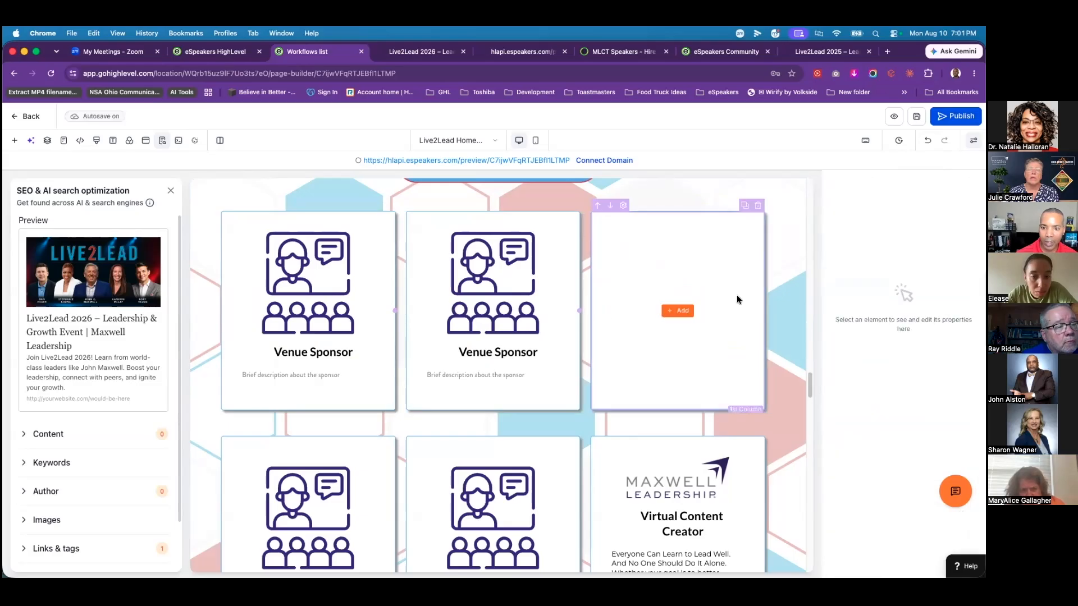
left_click(728, 239)
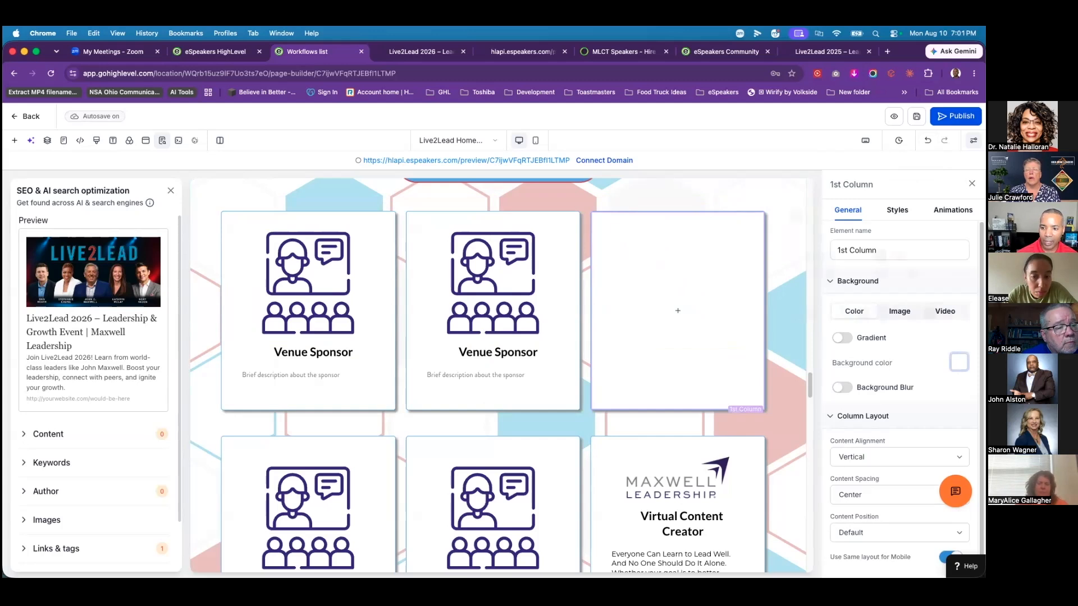
Step: Set the emptied third column's background color to Transparent
left_click(959, 362)
left_click(779, 253)
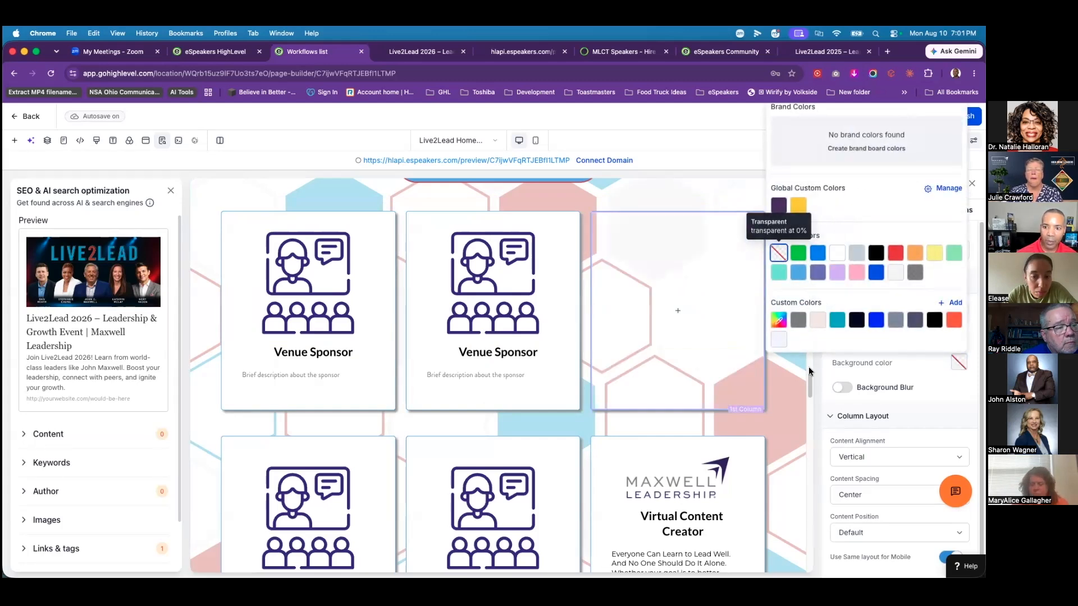
left_click(779, 372)
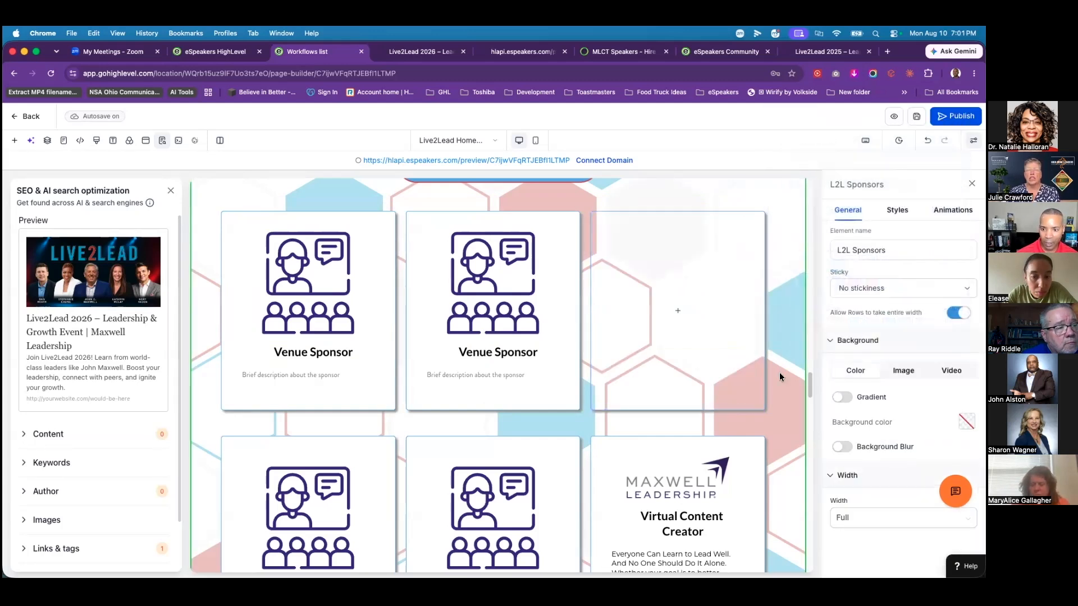
left_click(755, 237)
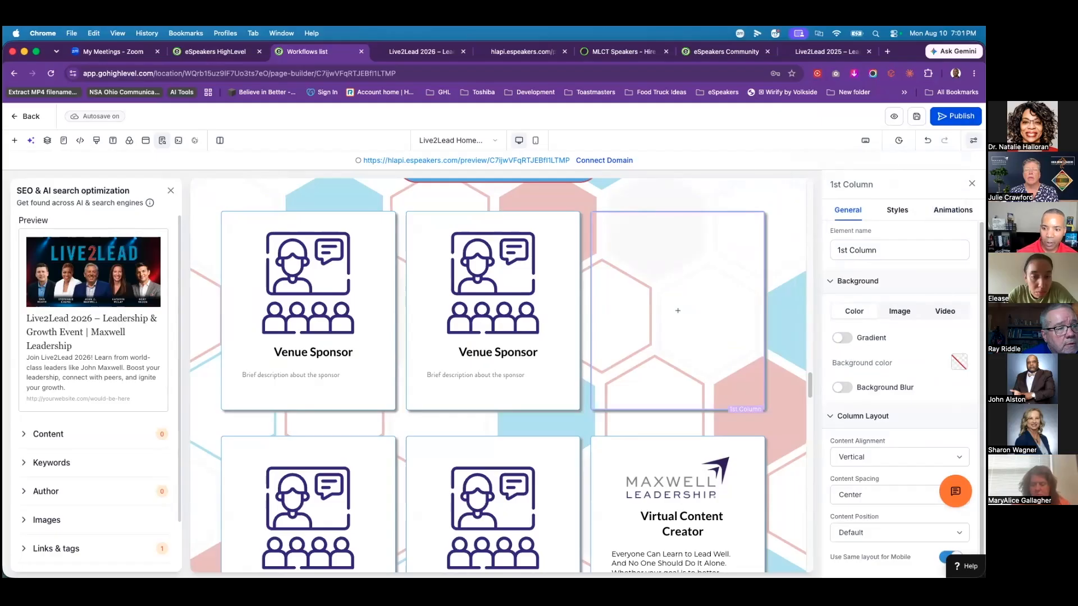
Step: Set the third sponsor column's Border Style to None in its Styles settings
scroll(858, 225, "down", 1)
left_click(897, 210)
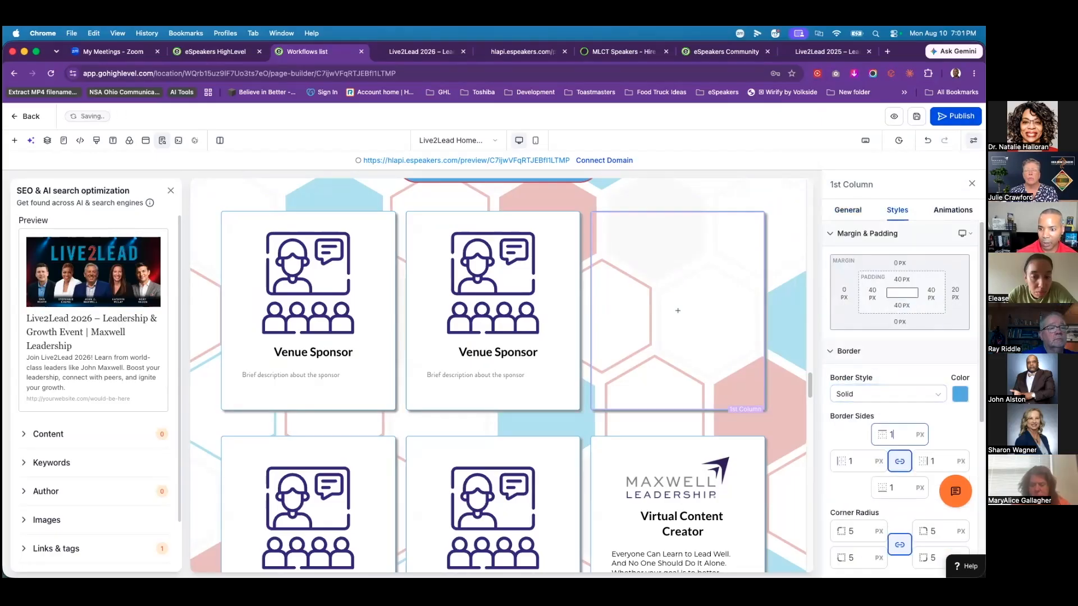
left_click(879, 395)
left_click(878, 419)
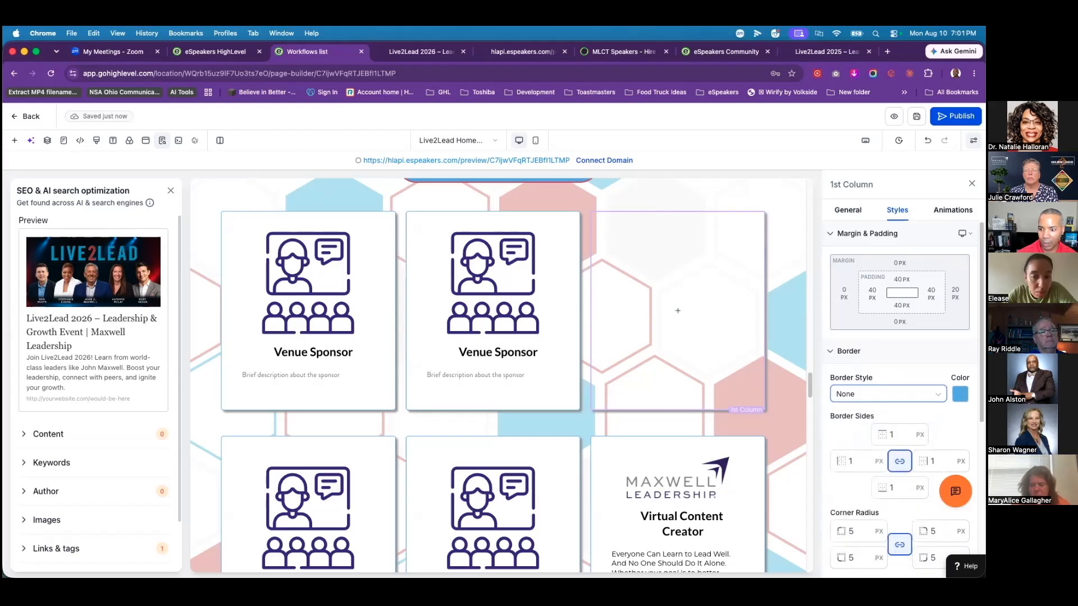
scroll(900, 393, "down", 3)
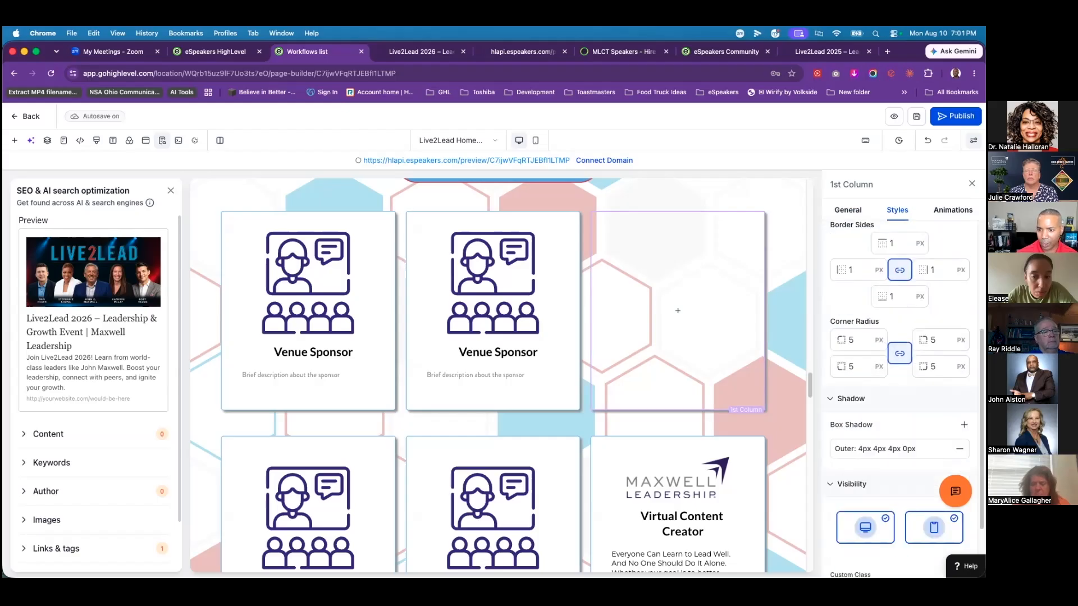
Step: Select the L2L Sponsors section and scroll through the page to review it
left_click(786, 319)
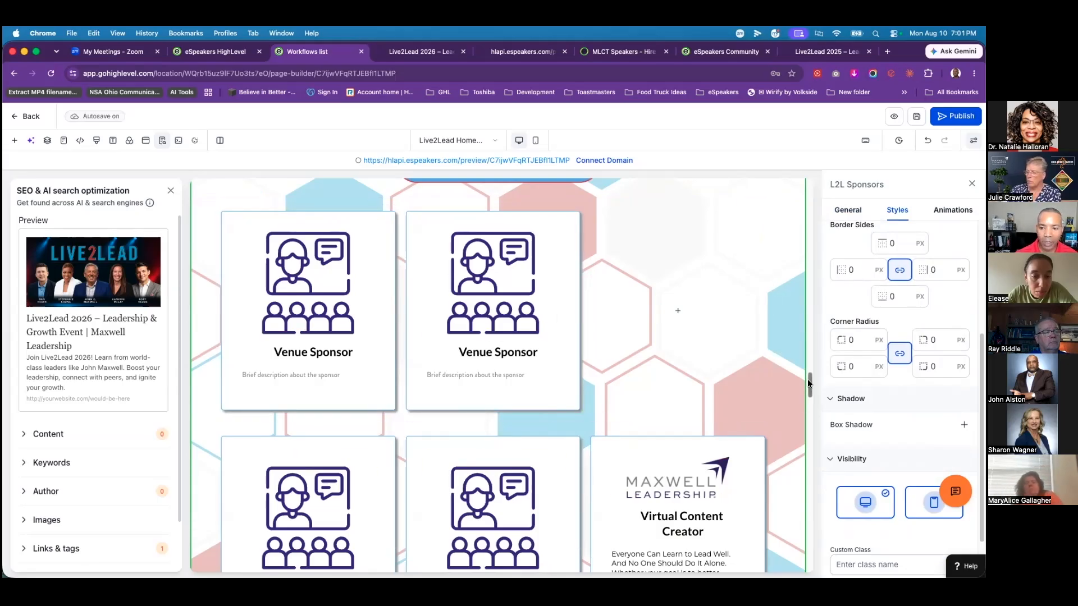
mouse_move(811, 391)
left_mouse_down()
mouse_move(810, 408)
mouse_move(809, 373)
mouse_move(810, 385)
left_mouse_up()
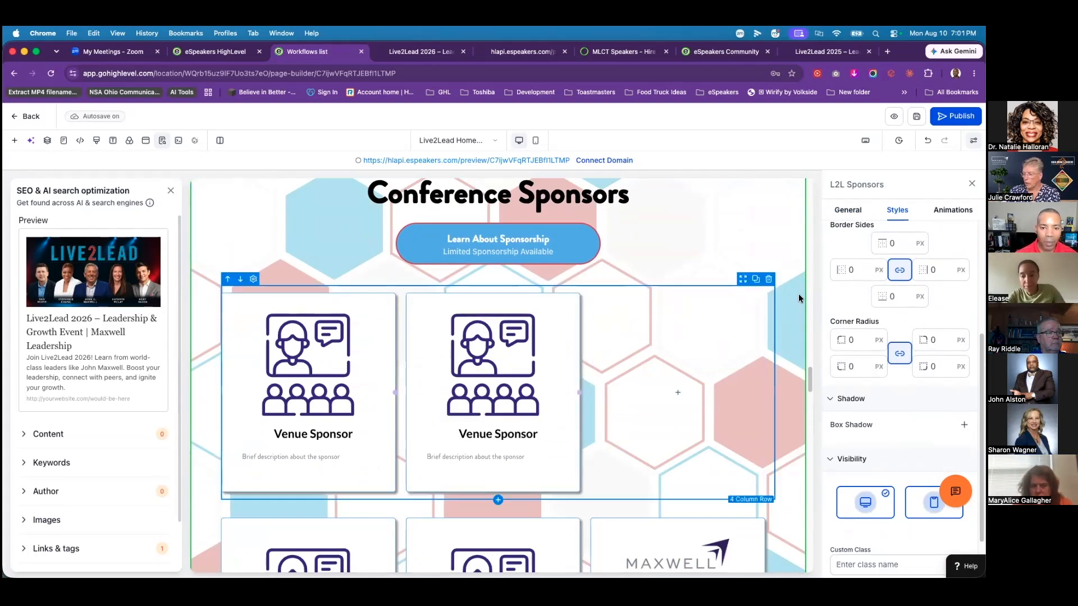
left_click_drag(814, 374, 818, 455)
mouse_move(818, 454)
left_mouse_down()
mouse_move(817, 515)
mouse_move(813, 450)
left_mouse_up()
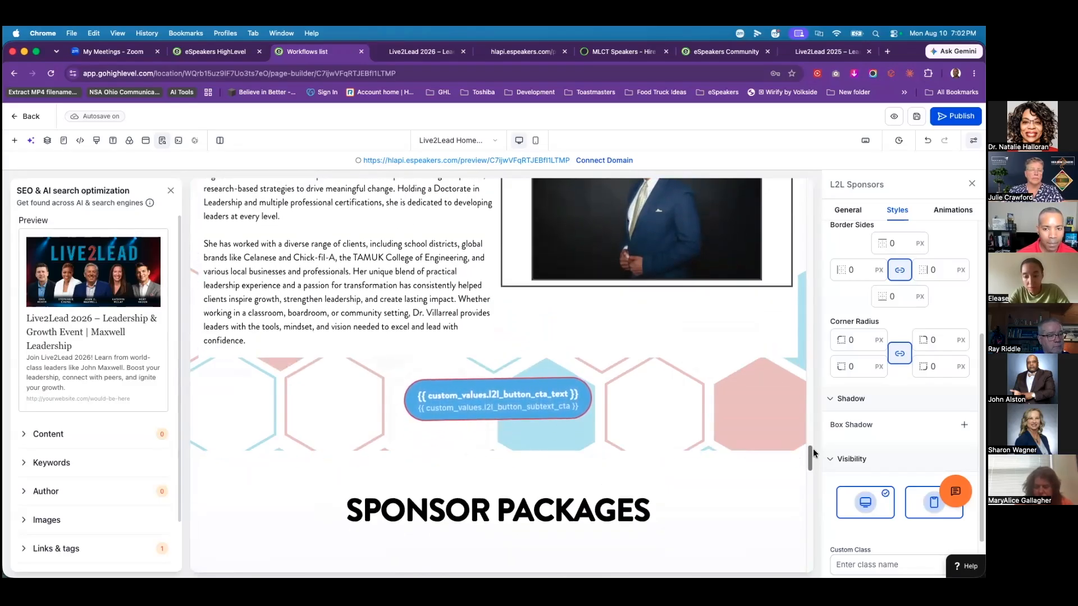
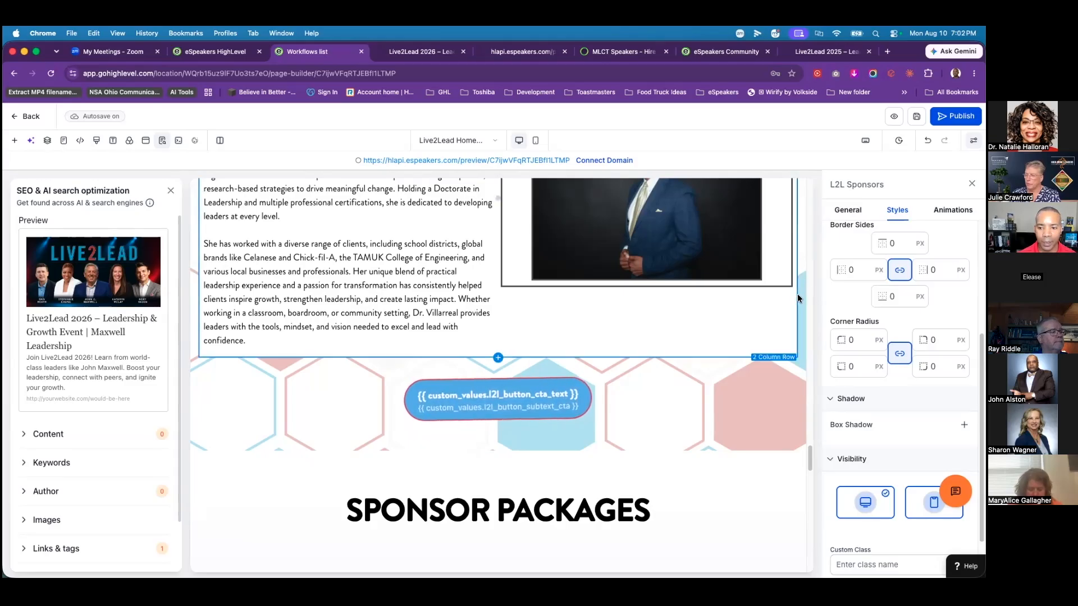
Step: Scroll the Live2Lead Home Page Clone canvas and open the funnel's Pages dropdown
left_click_drag(810, 458, 811, 172)
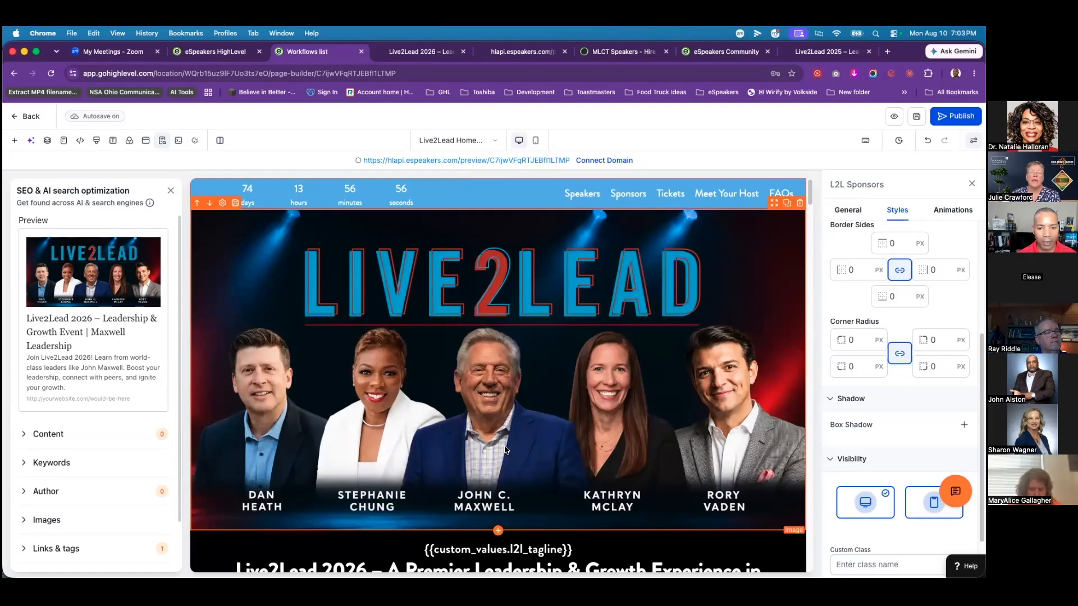
scroll(505, 449, "down", 7)
scroll(470, 247, "up", 3)
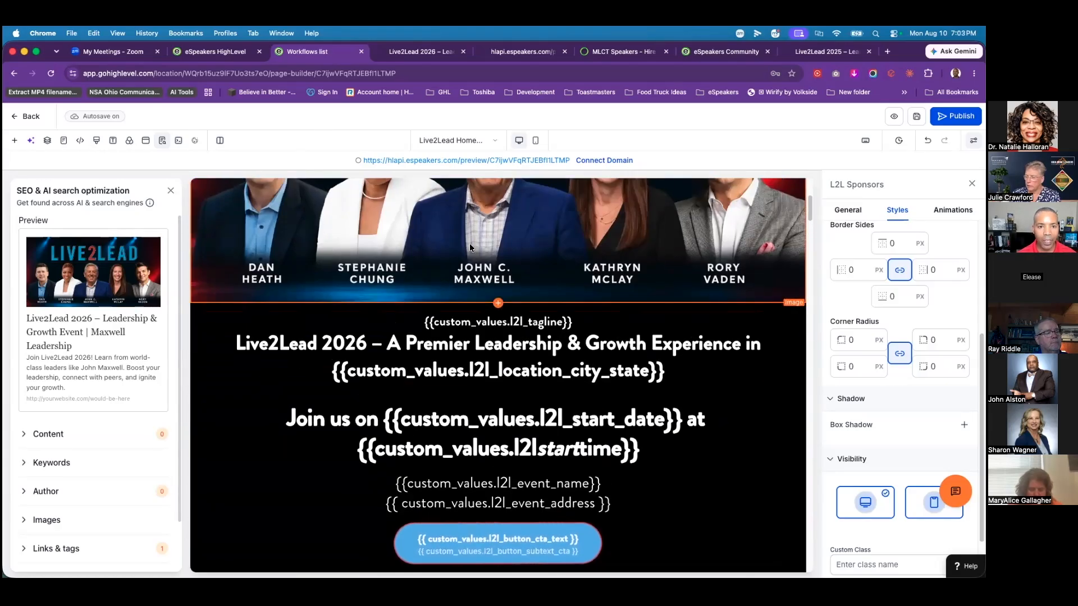
left_click(496, 141)
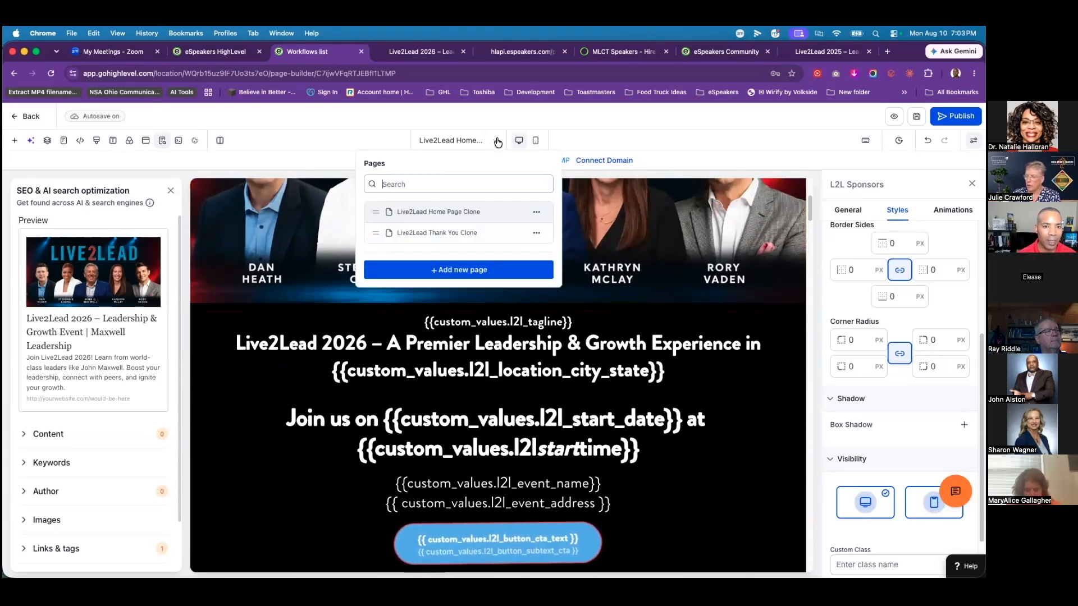
Step: Switch to and scroll through Live2Lead Thank You Clone, then return to Live2Lead Home Page Clone
left_click(413, 232)
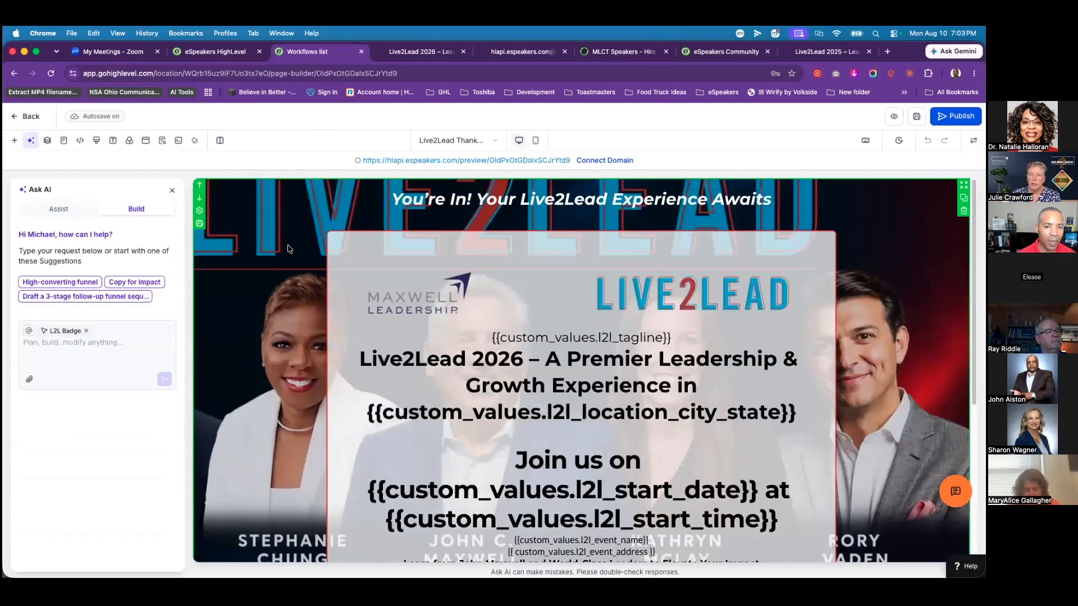
scroll(840, 329, "down", 5)
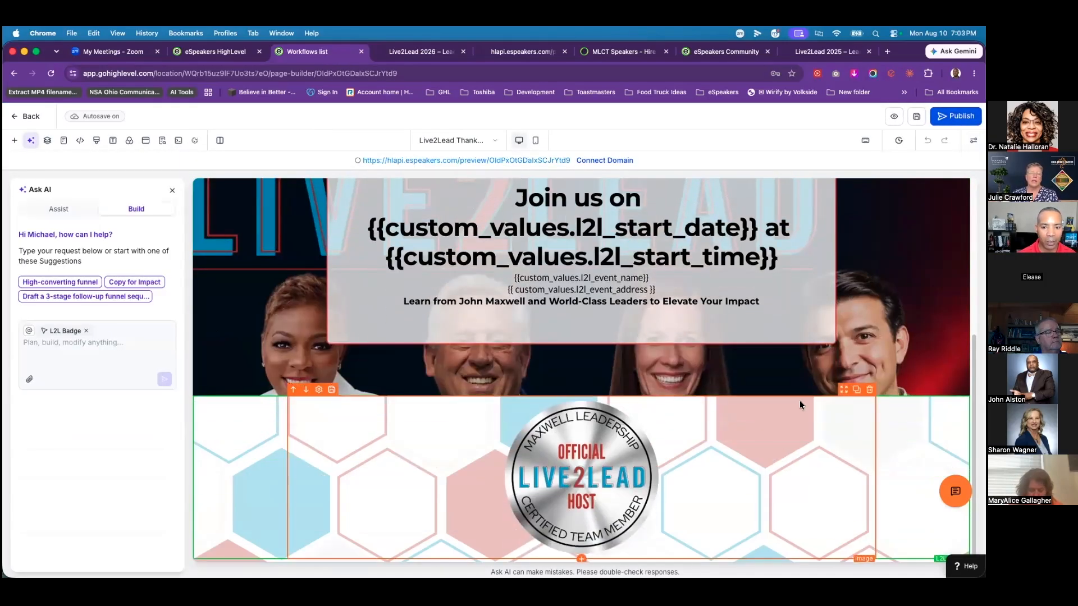
scroll(317, 197, "up", 3)
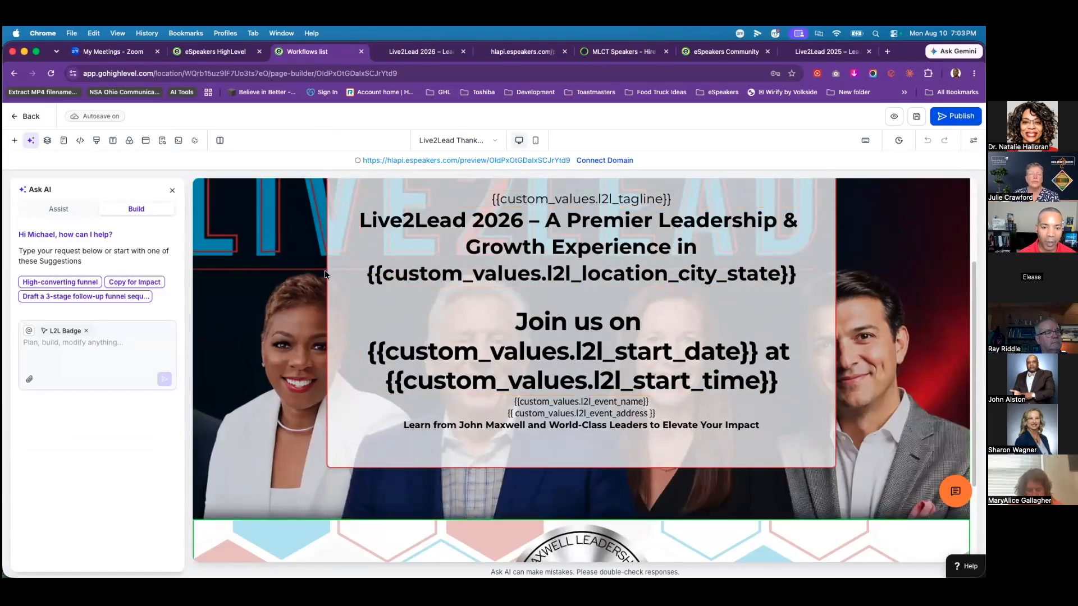
scroll(229, 237, "up", 5)
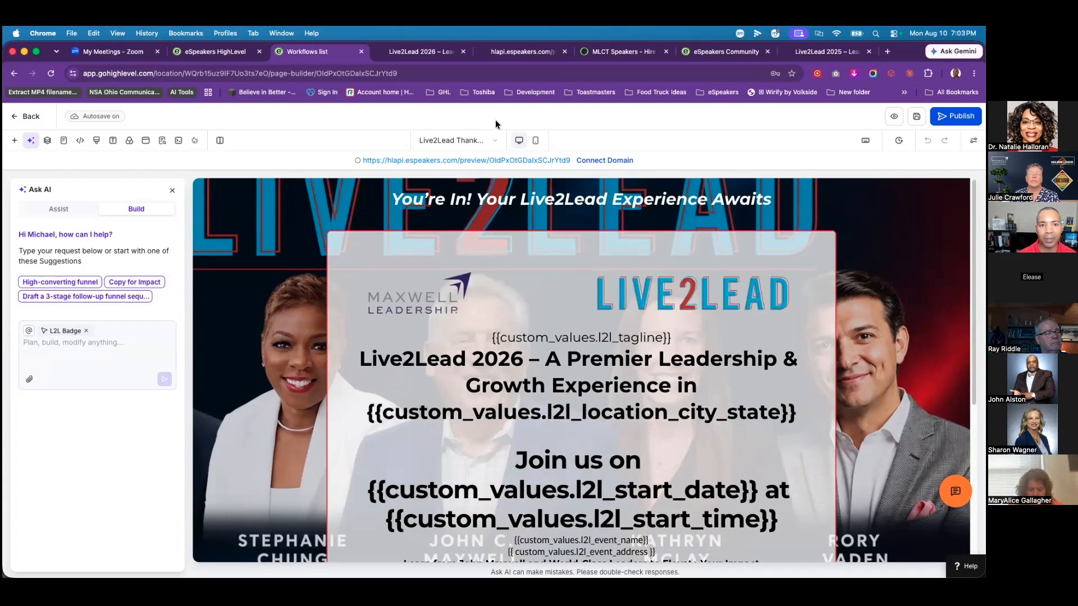
left_click(481, 140)
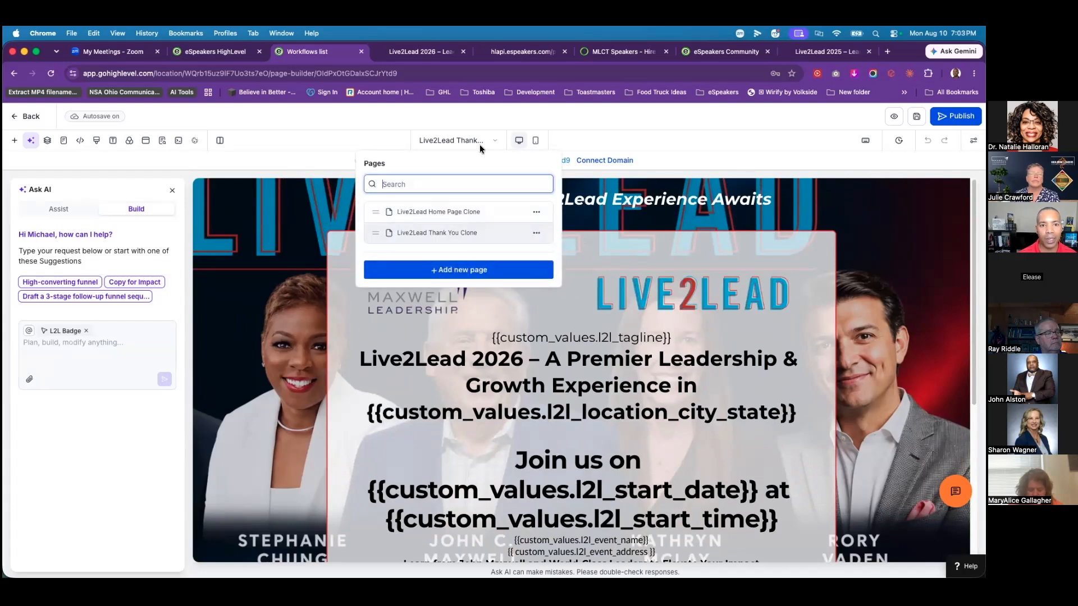
left_click(412, 211)
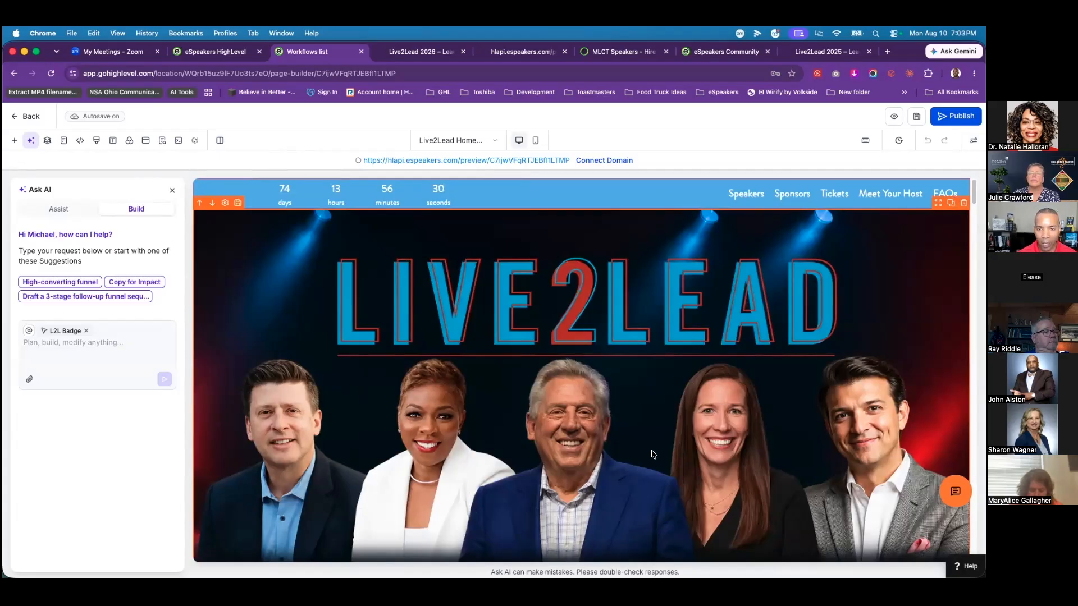
Step: Start Connect Domain from the builder and go to the Settings > Domains connection page
left_click(605, 161)
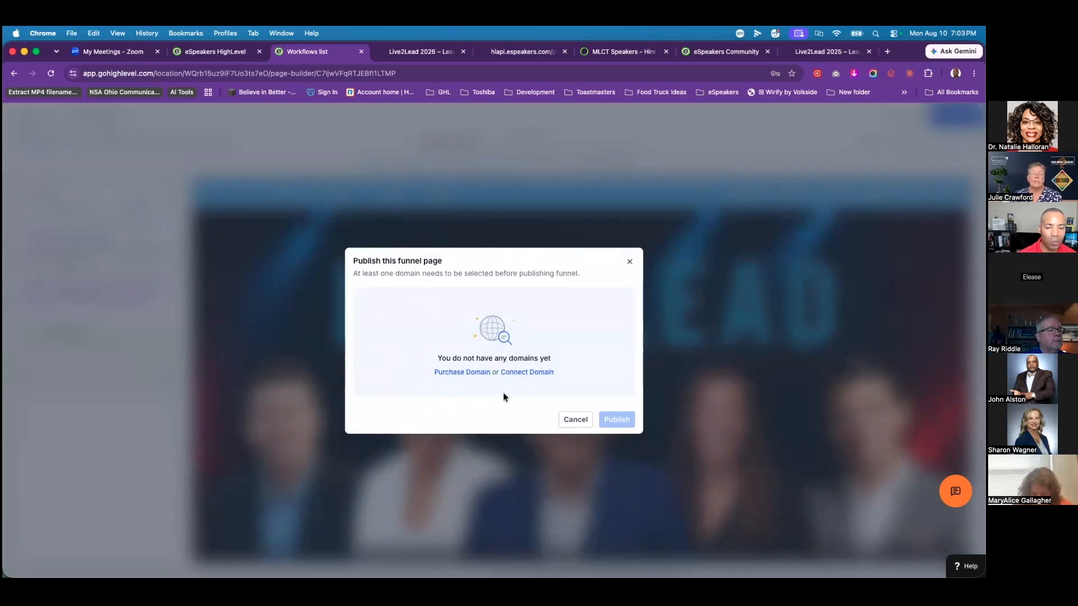
left_click(537, 376)
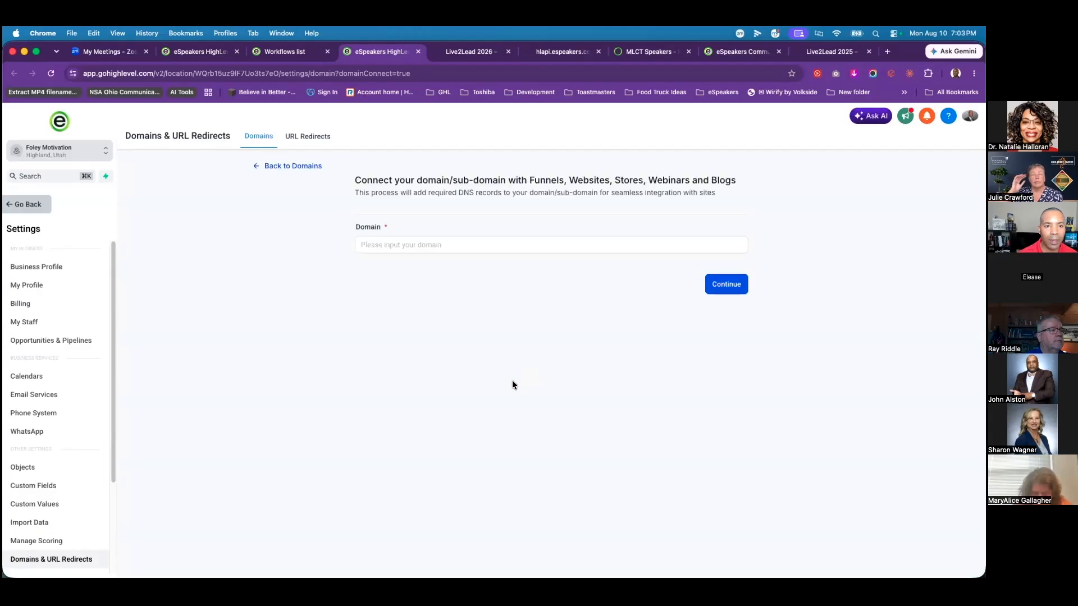
Step: Enter mylive2lead.com in the Domain field, clearing the autofill suggestions along the way
left_click(415, 270)
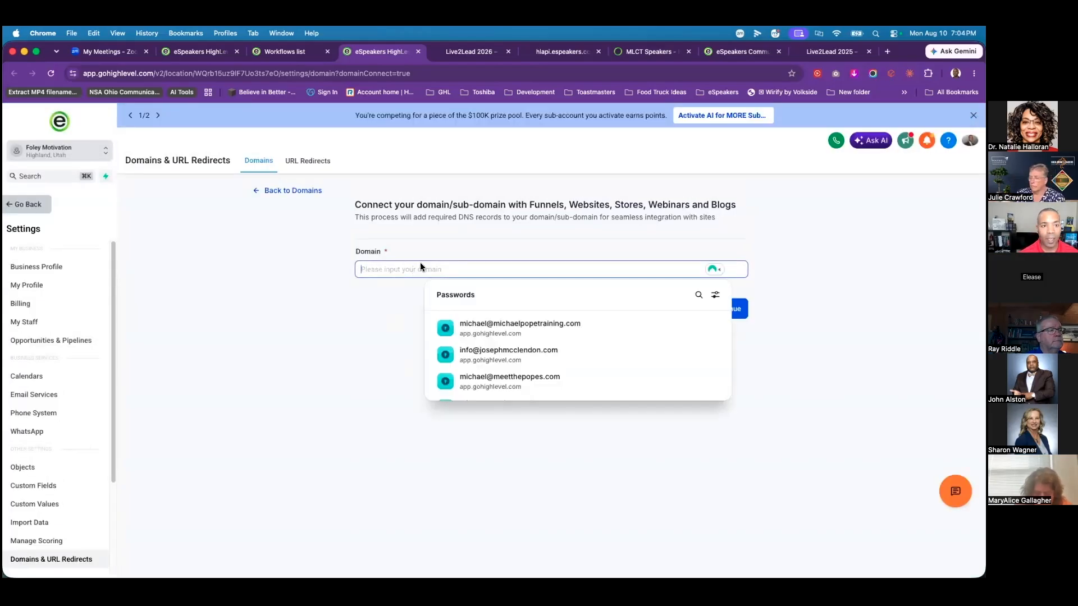
left_click(454, 239)
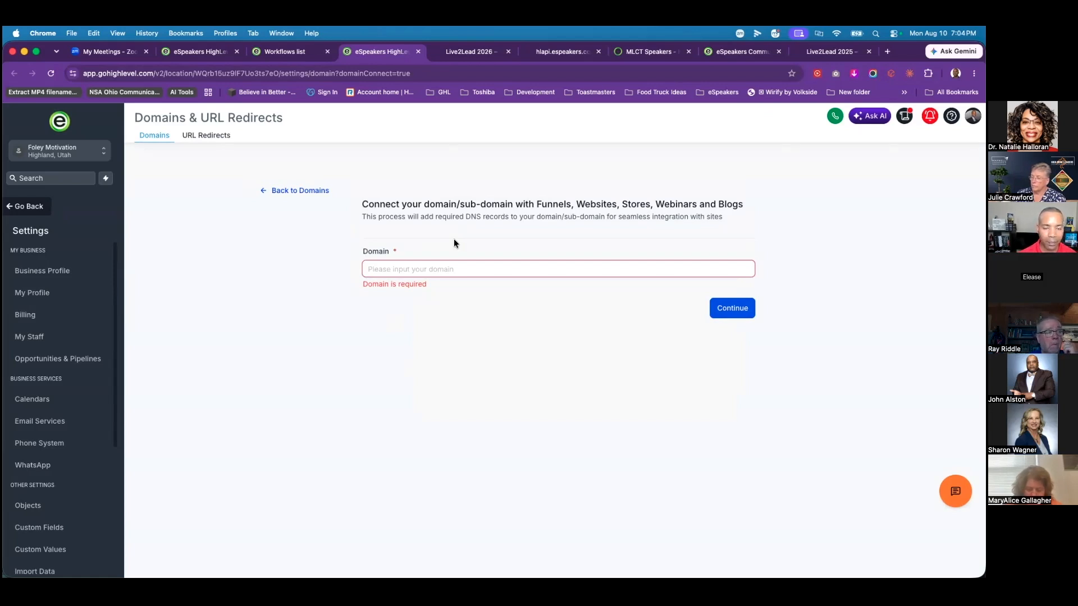
left_click(490, 270)
left_click(463, 241)
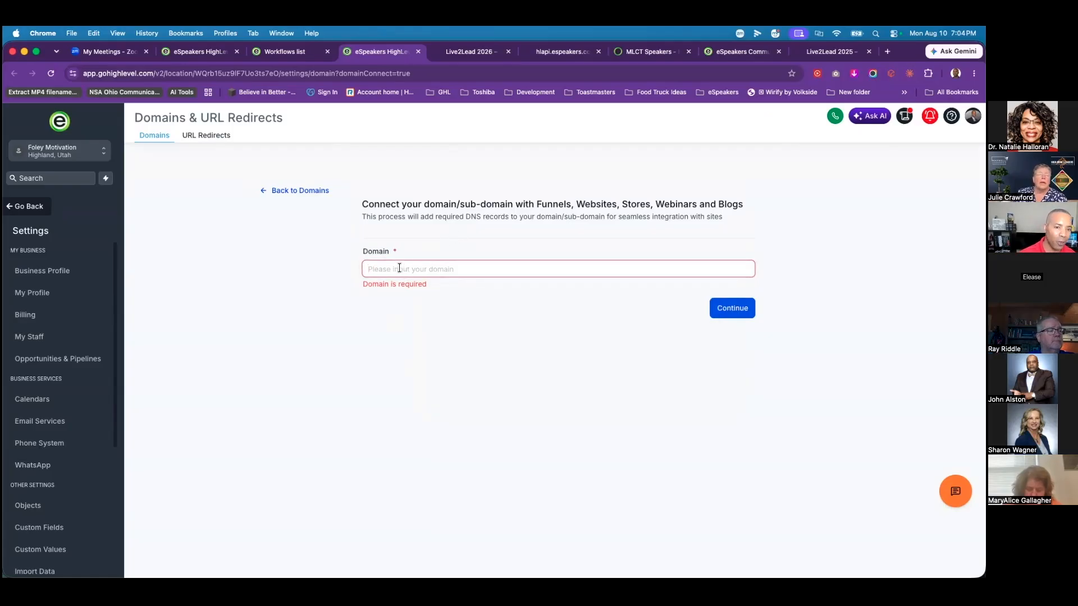
left_click(441, 272)
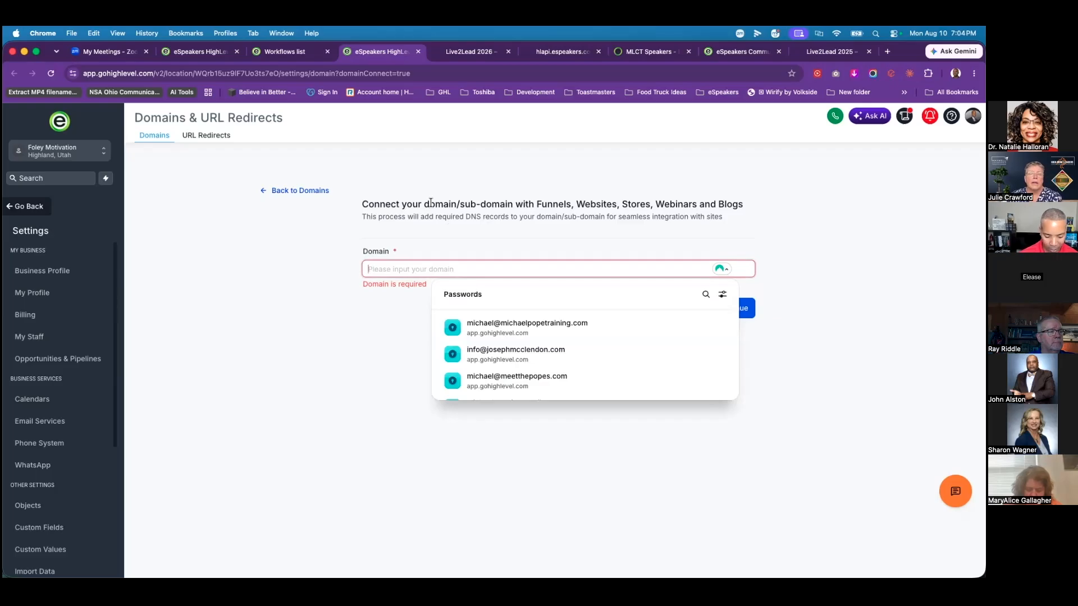
type("my")
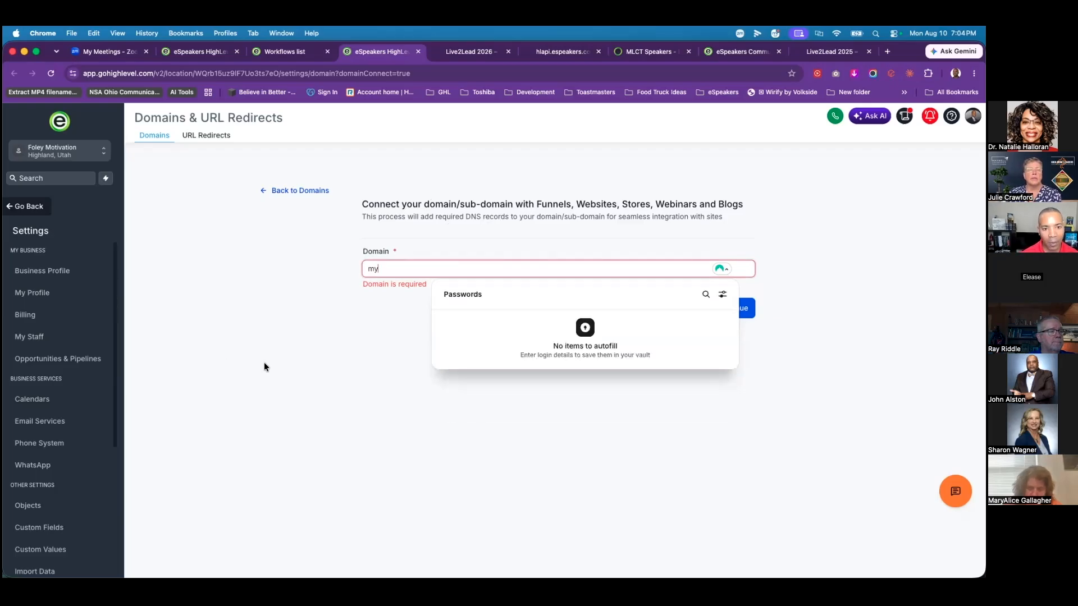
left_click(263, 365)
left_click(403, 266)
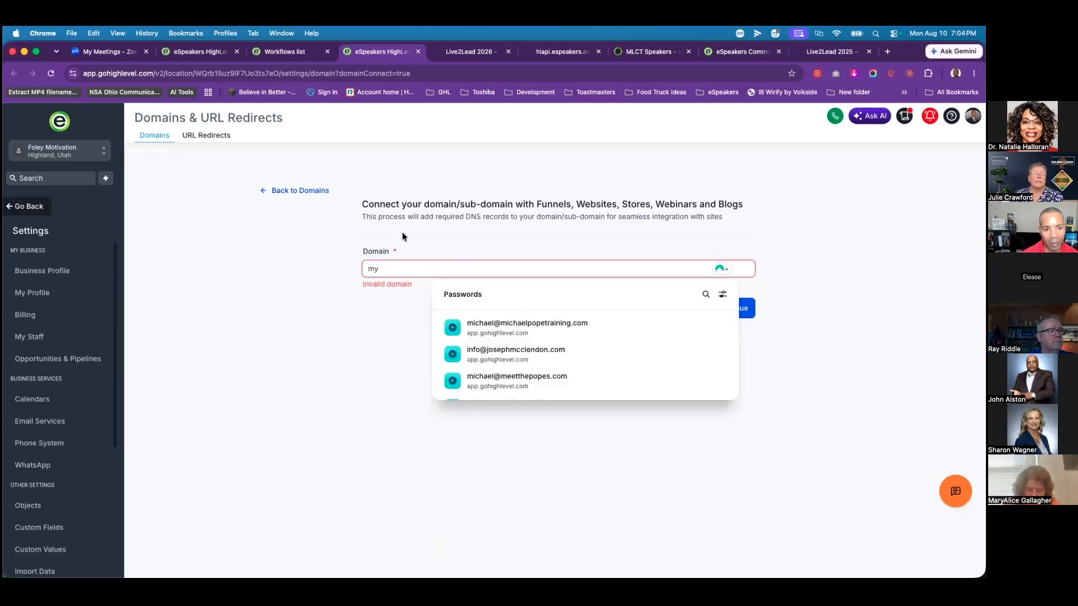
type("live")
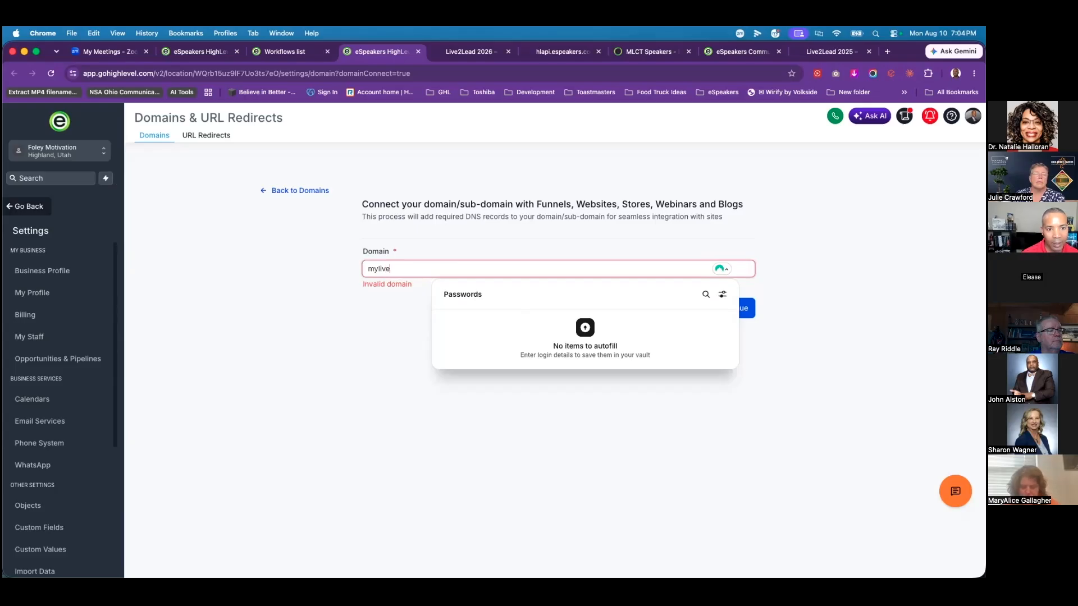
type("2lead.com")
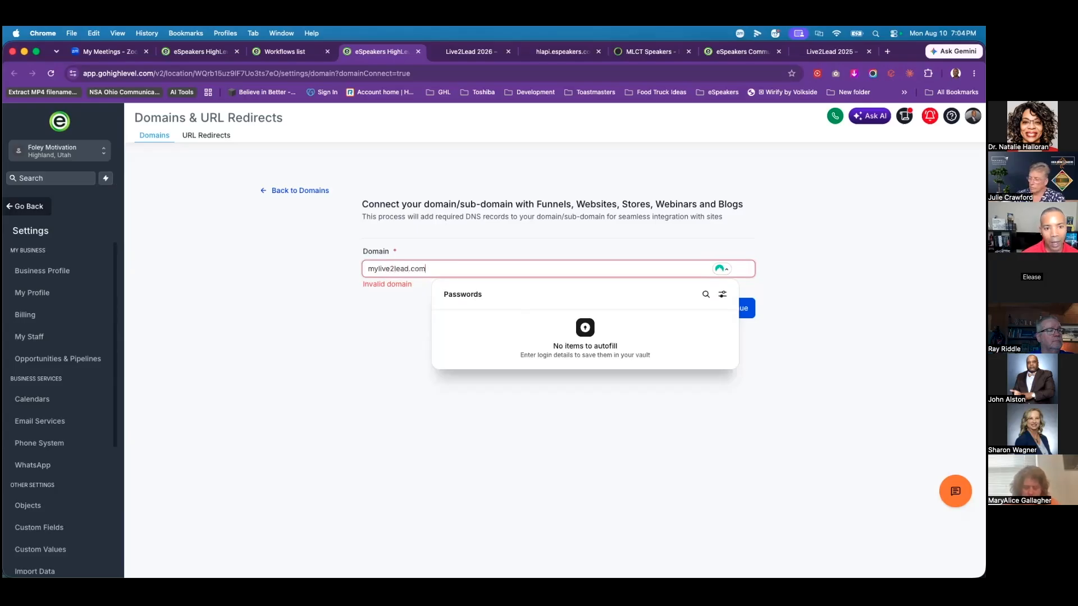
left_click(453, 201)
Step: Continue and review the manual A record (162.159.140.166) and www CNAME, then go back
left_click(728, 310)
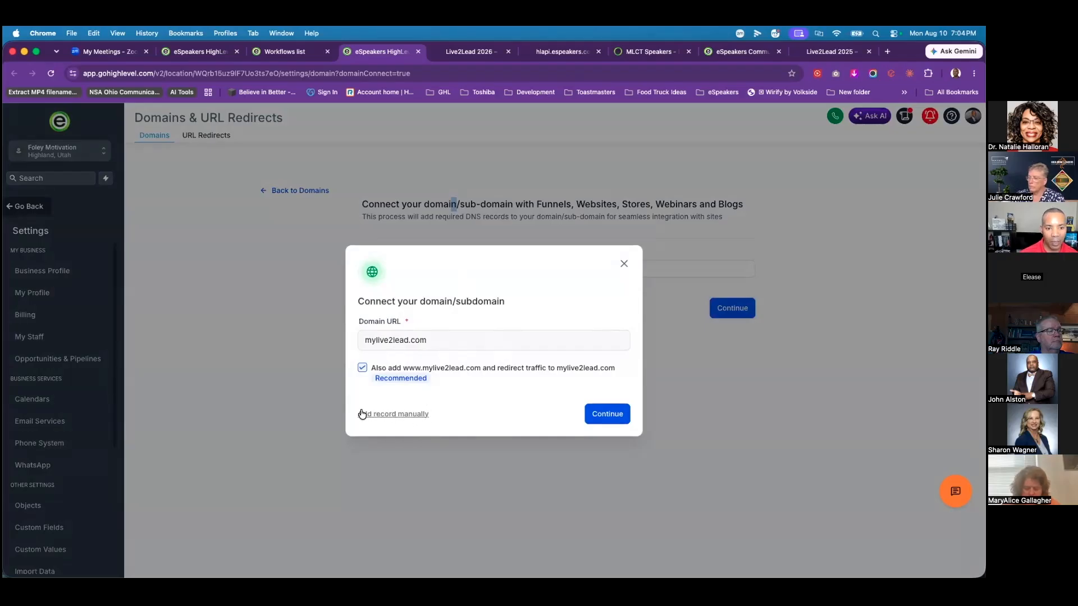
left_click(402, 414)
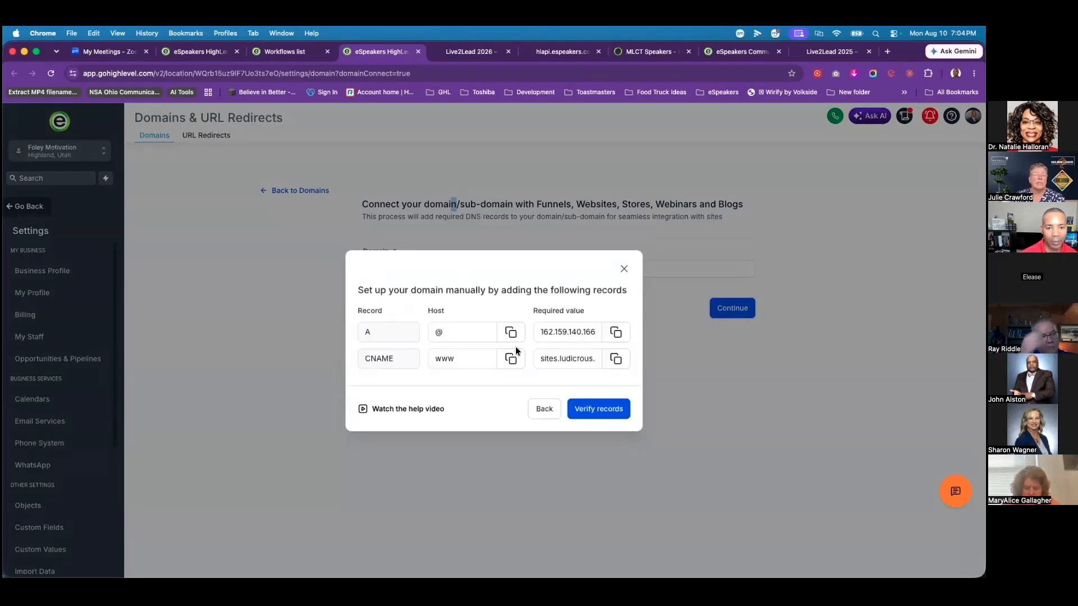
left_click(541, 412)
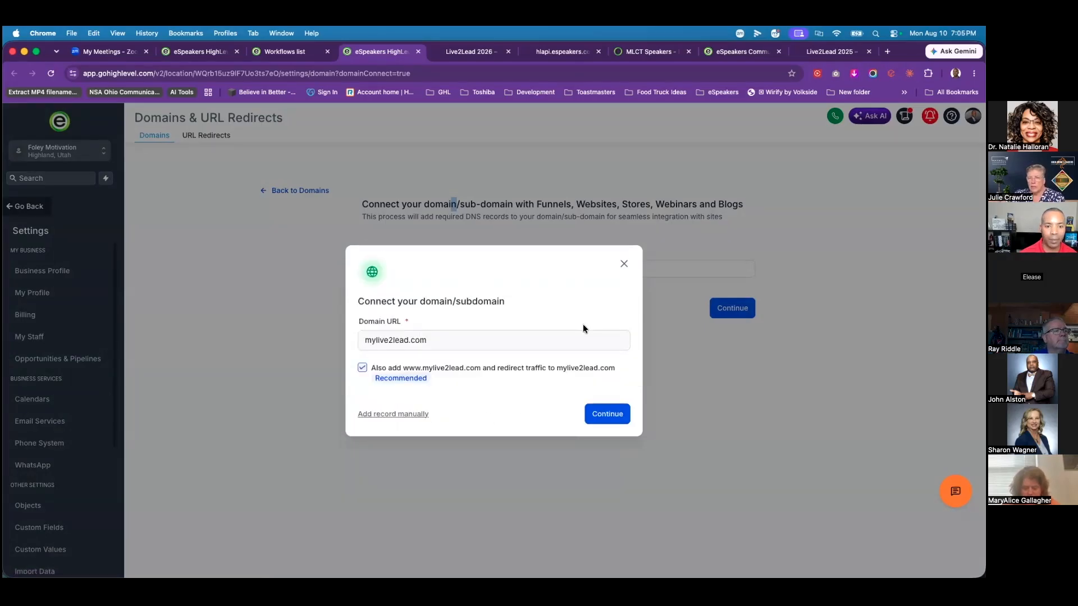
Step: Check the CNAME record required for l2l.yourdomain.com, then return to the dashboard
left_click(623, 263)
triple_click(370, 274)
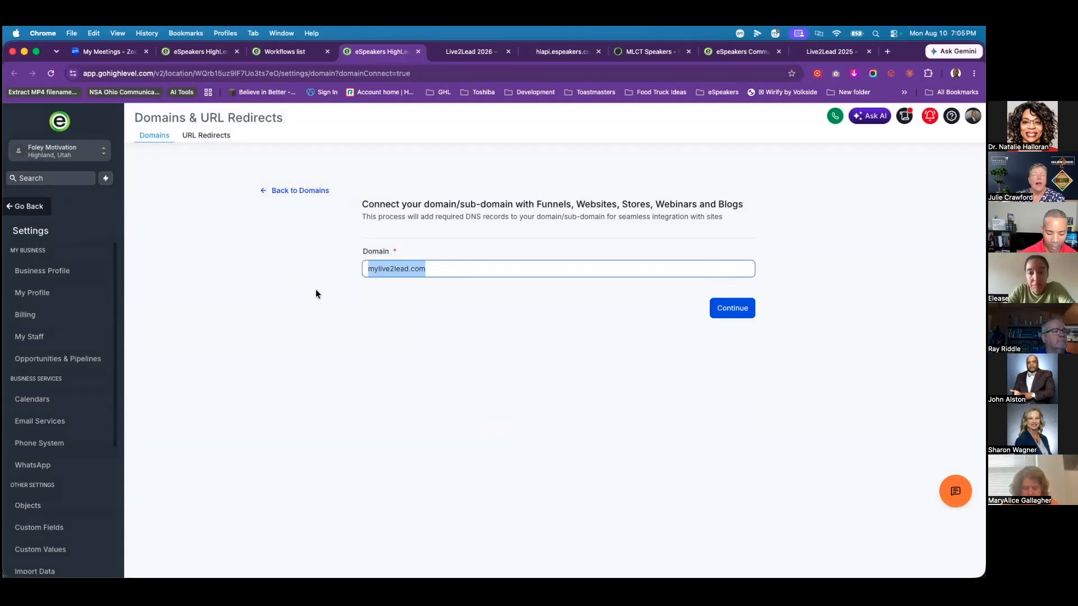
type("l")
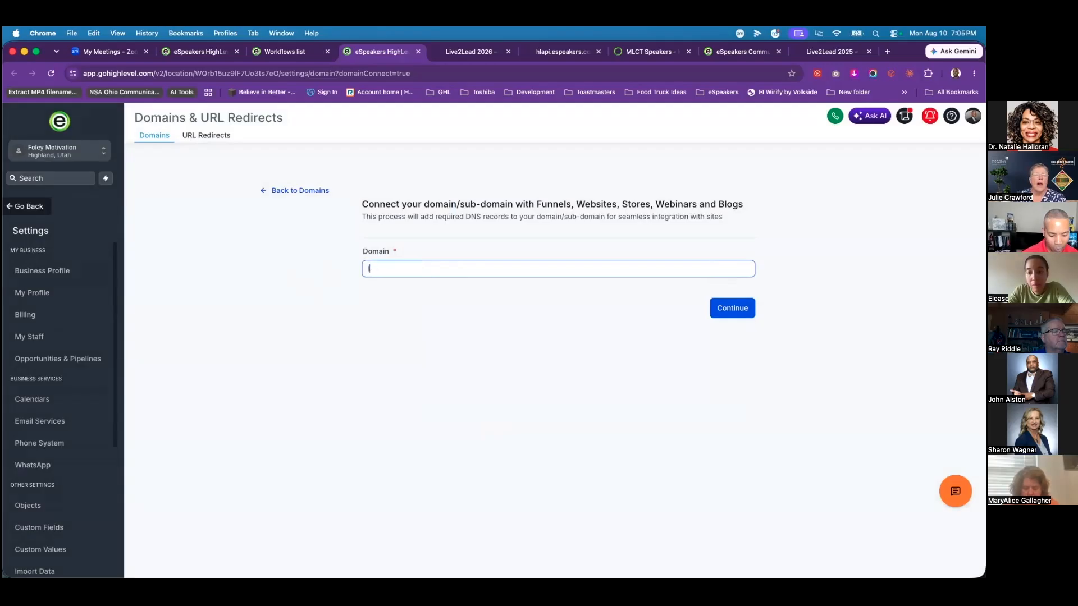
type("iv.yourdomain.com")
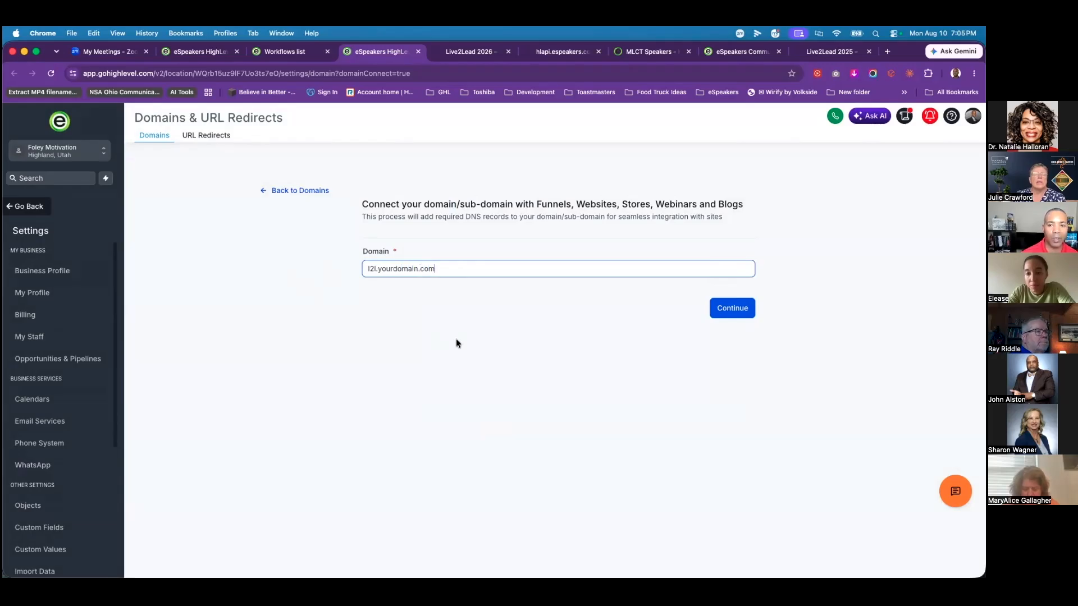
left_click(721, 312)
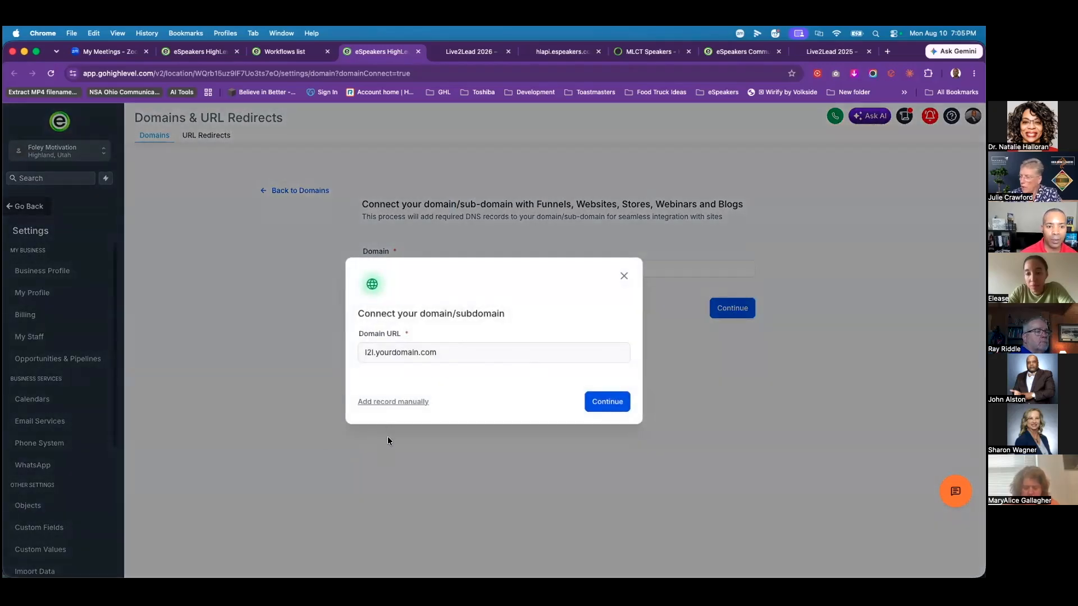
left_click(406, 403)
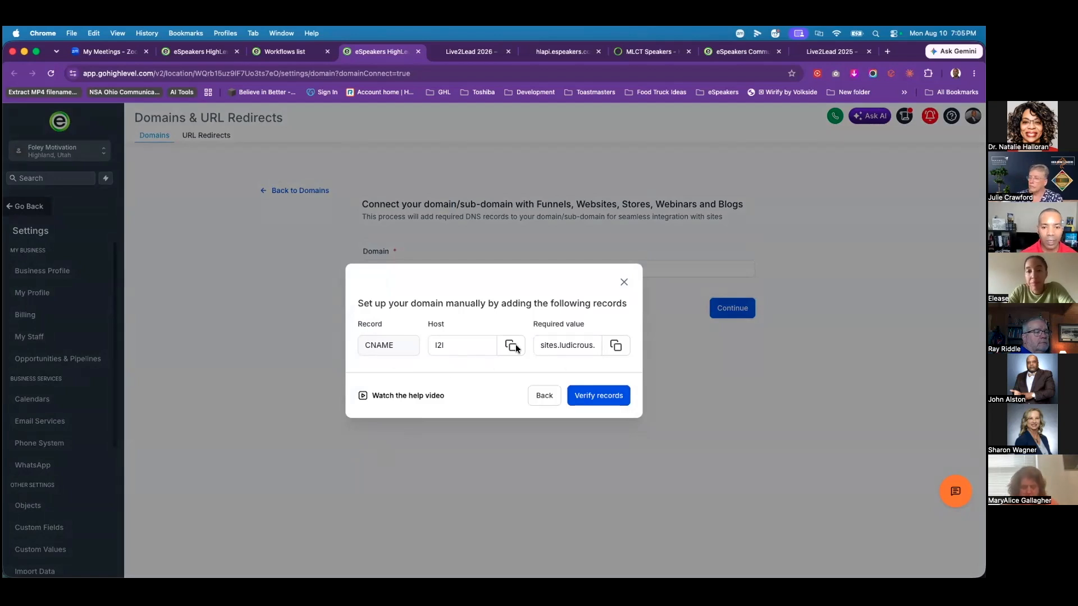
left_click(624, 282)
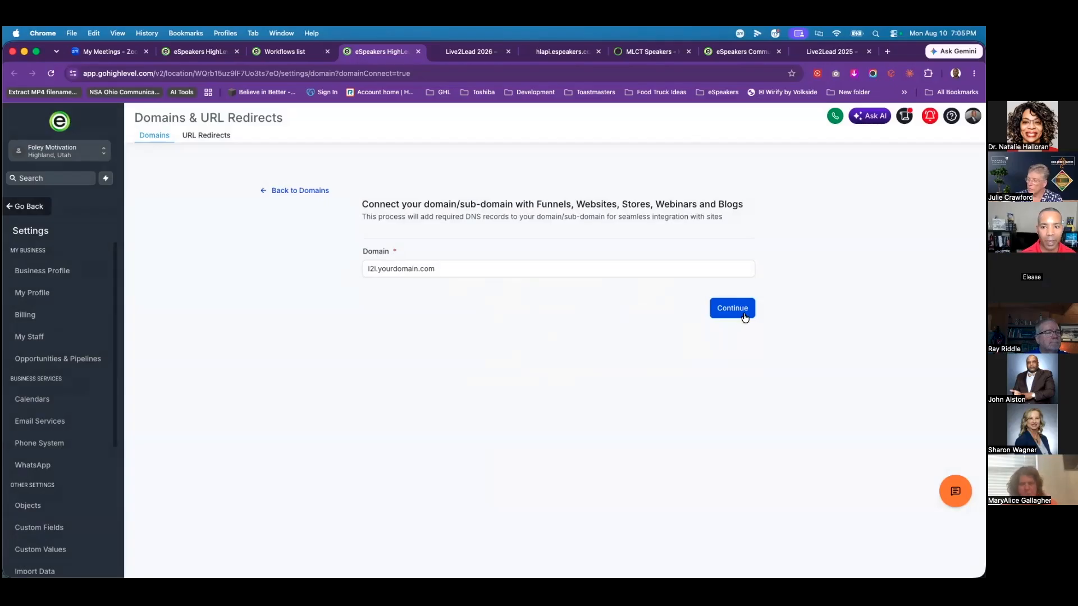
left_click(35, 207)
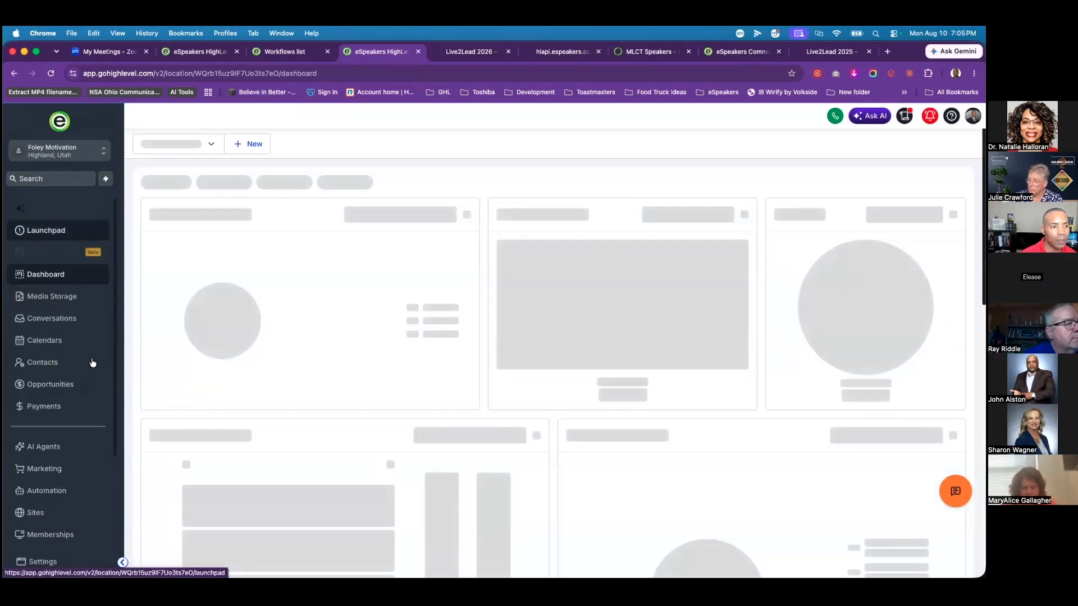
Step: View the Live2Lead 2026 Home Page step's /l2l-home publishing URL, then go to Payments invoices
left_click(37, 521)
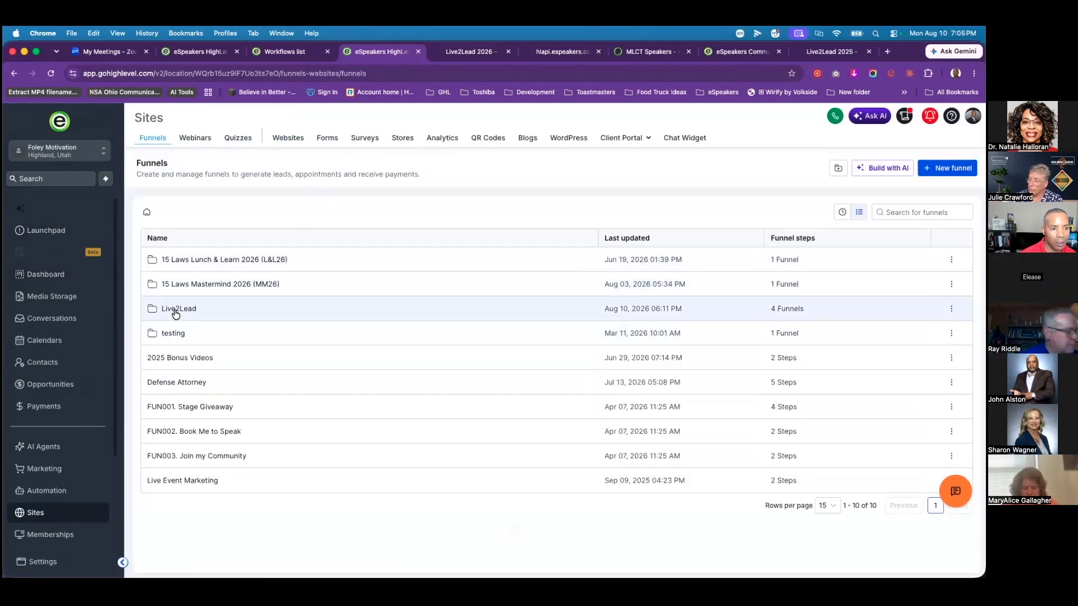
left_click(174, 309)
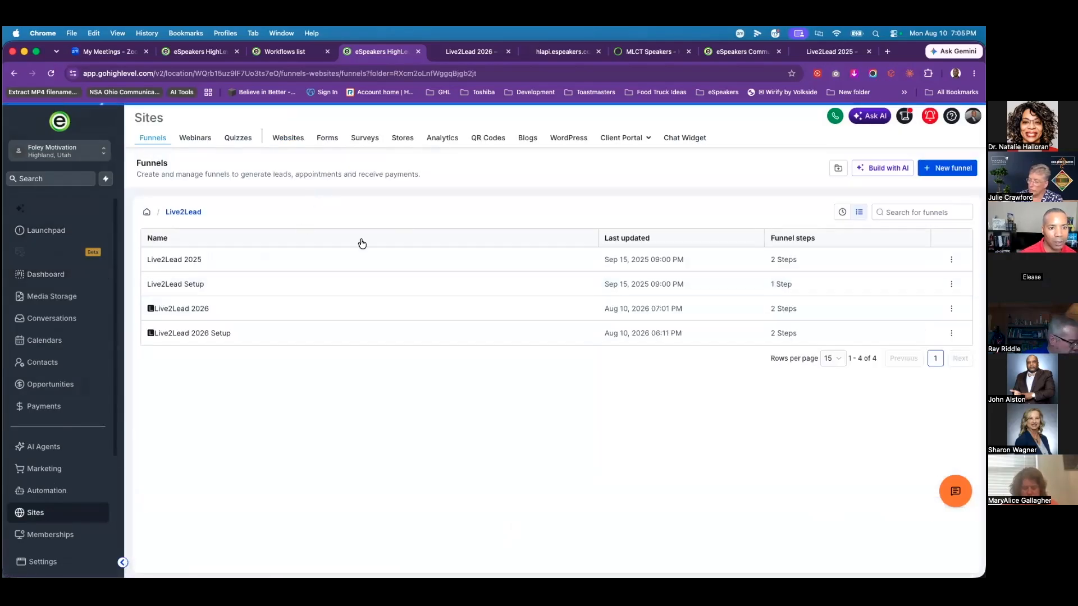
left_click(184, 309)
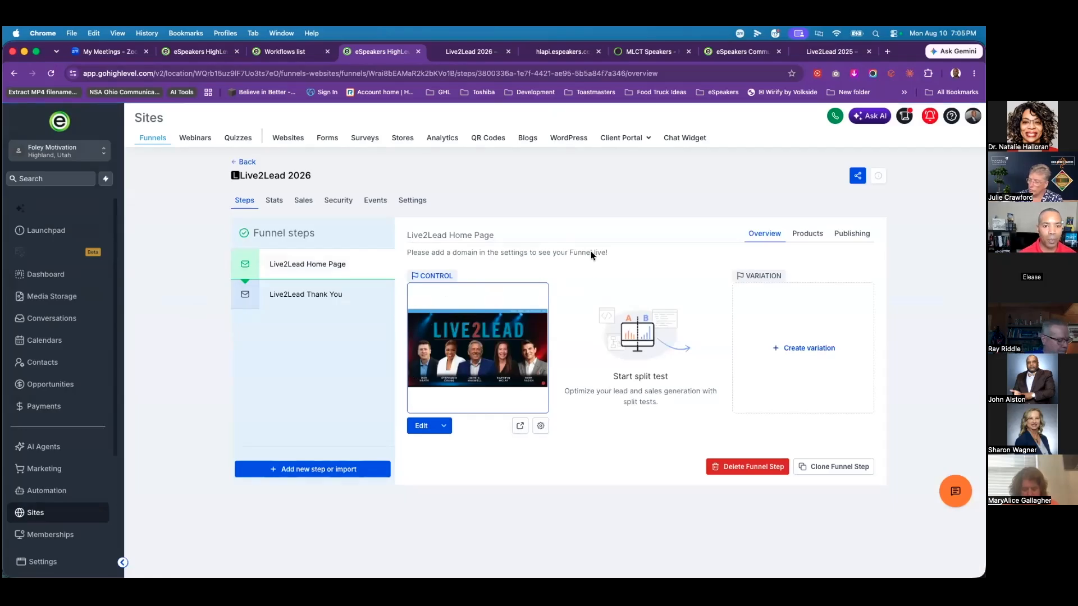
left_click(848, 235)
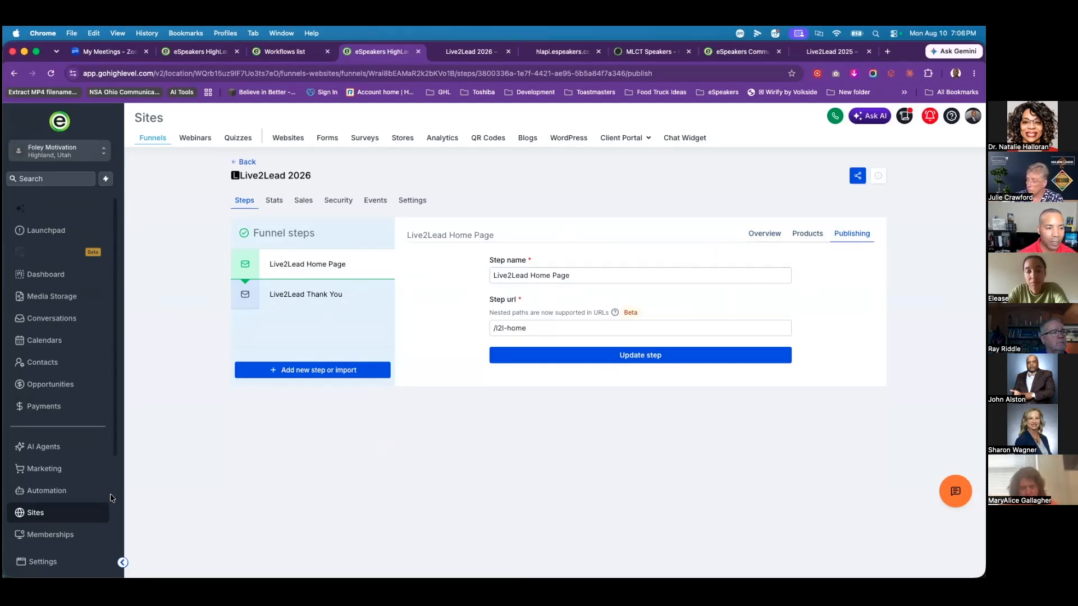
left_click(41, 411)
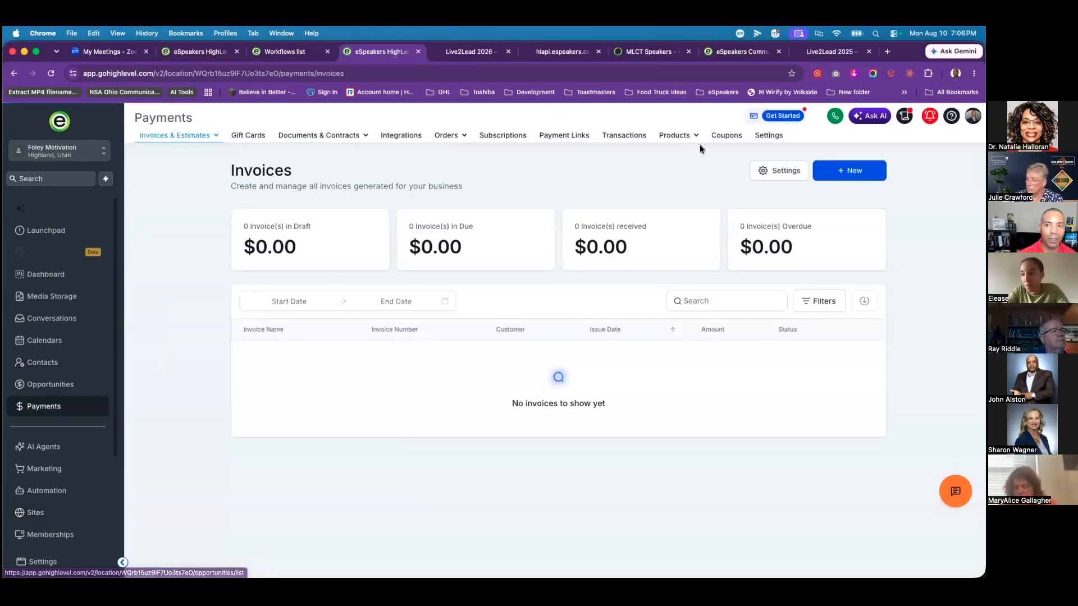
Step: Start a new coupon named l2ltest with code l2ltest100 at 100% percentage discount
left_click(724, 135)
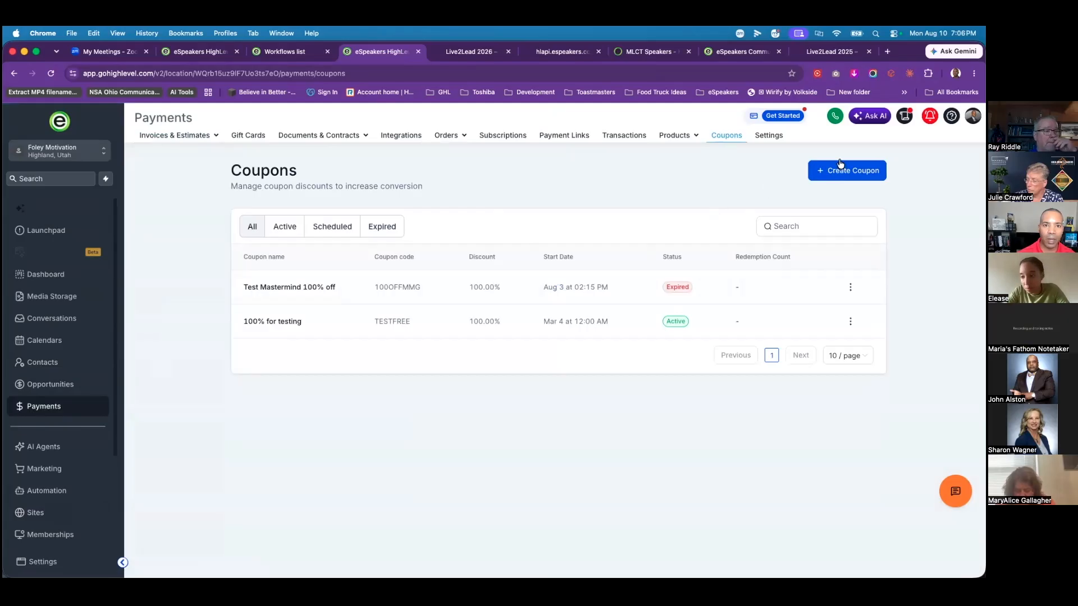
left_click(855, 176)
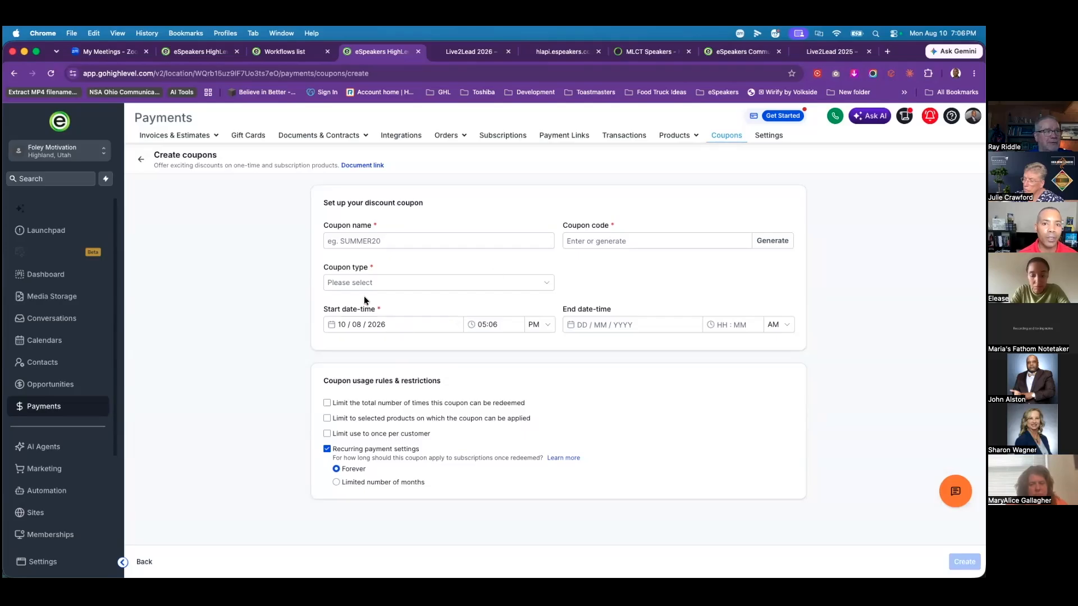
left_click(334, 244)
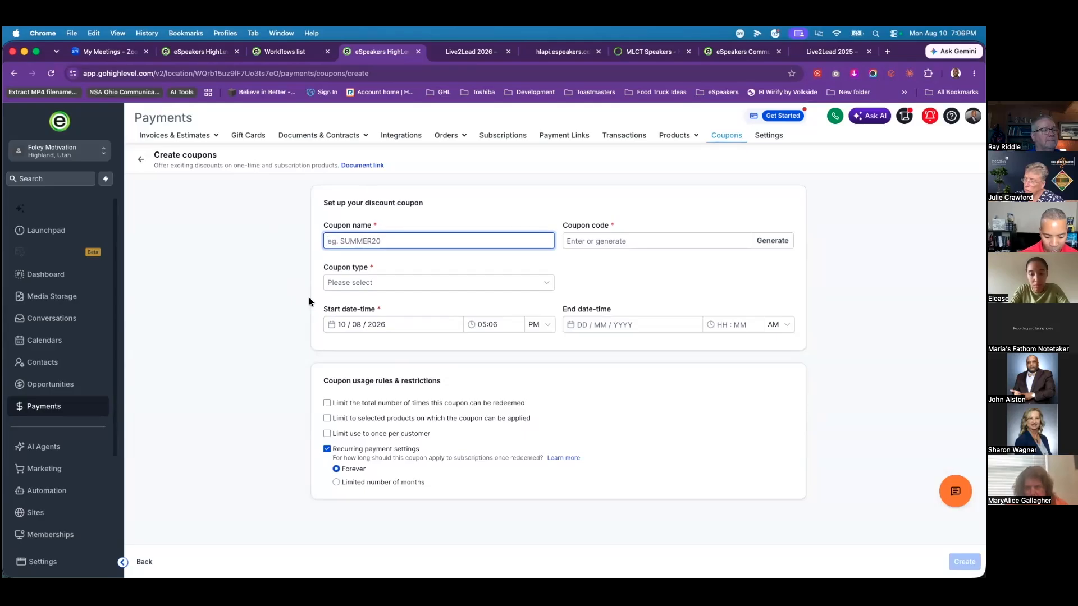
type("I2ltest")
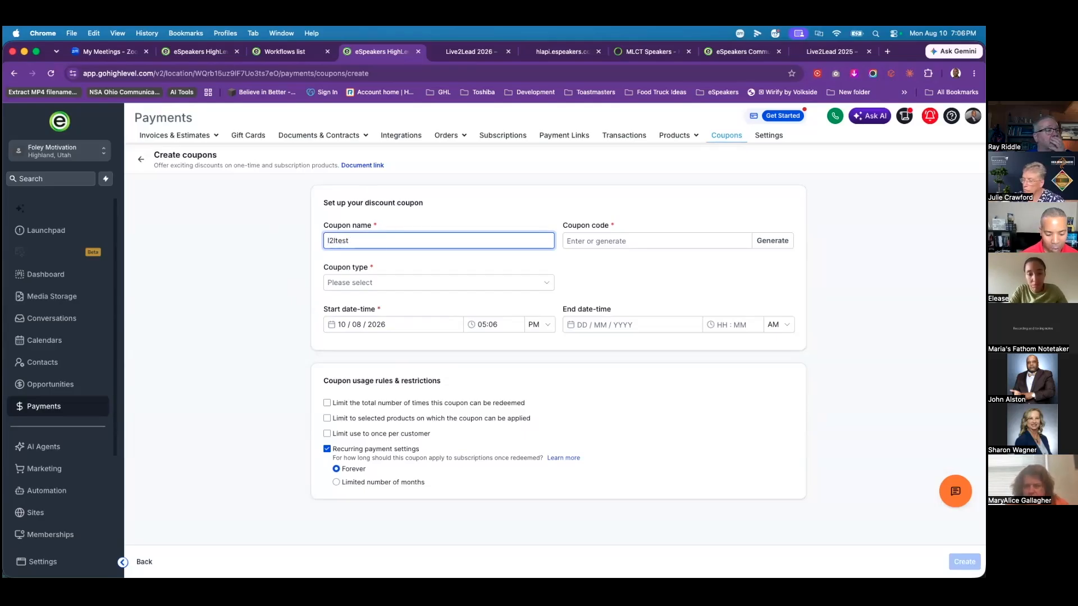
left_click(721, 246)
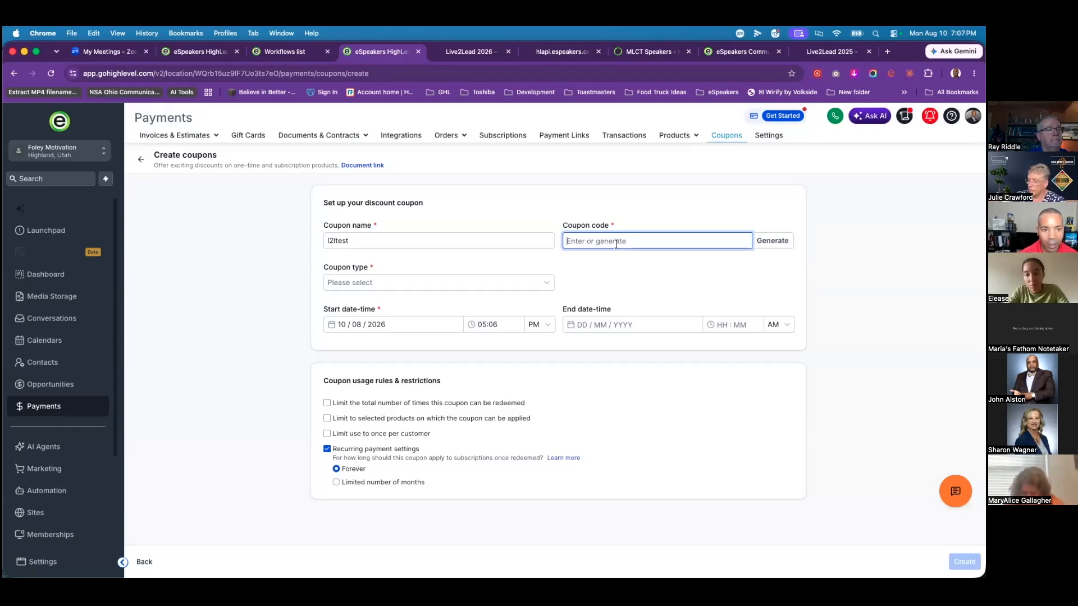
type("l2ltest100")
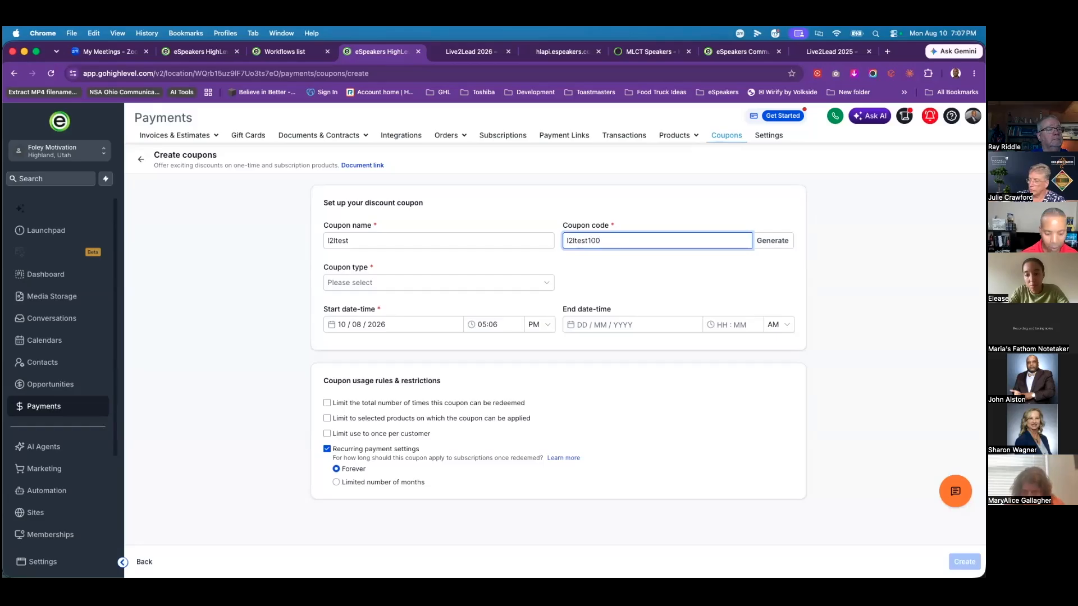
left_click(443, 283)
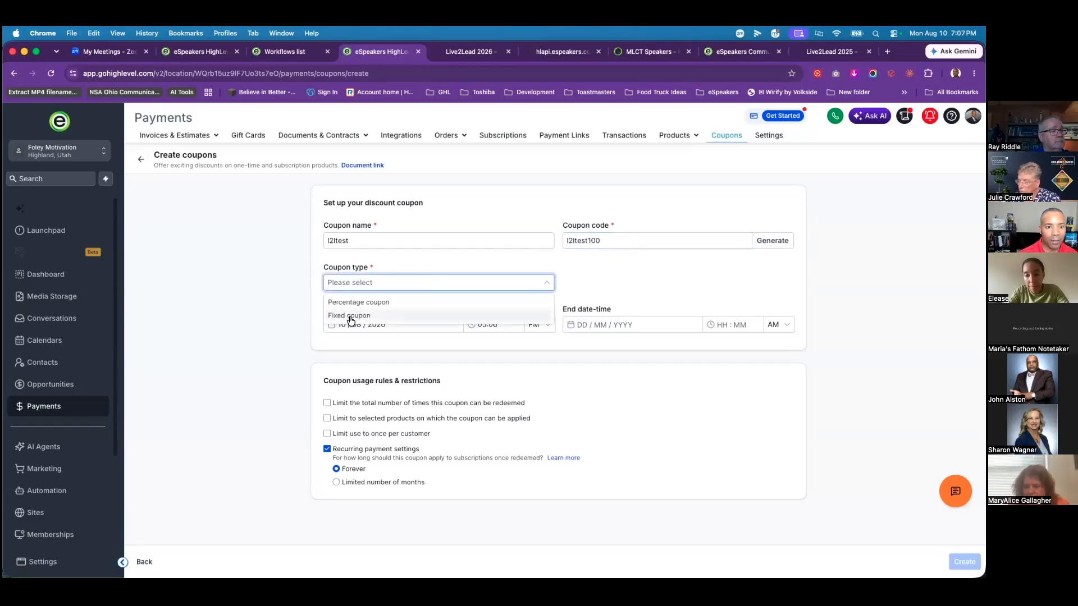
left_click(354, 303)
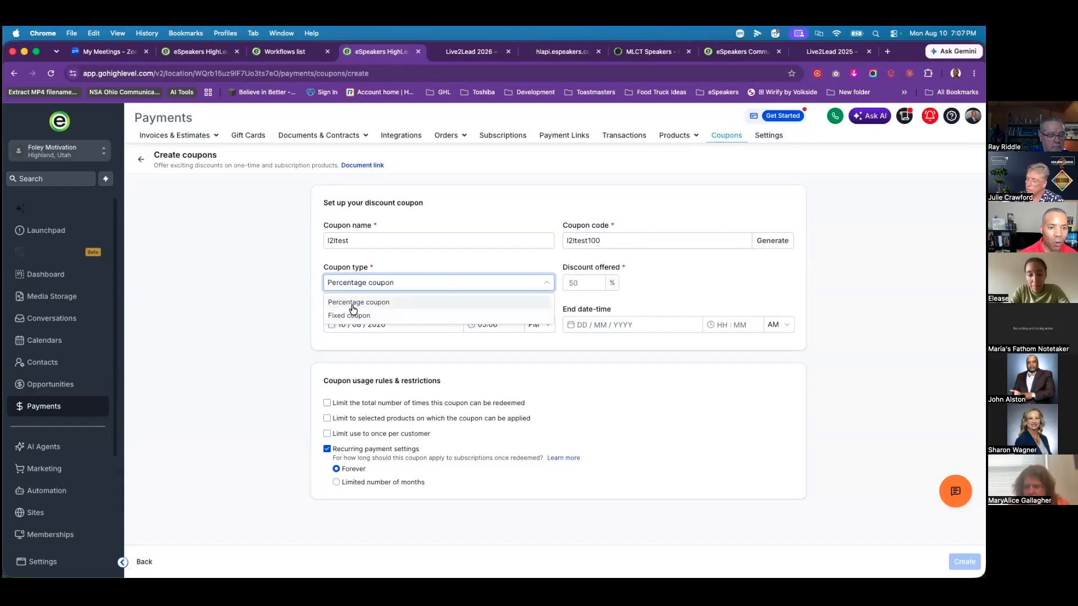
left_click(574, 286)
type("100")
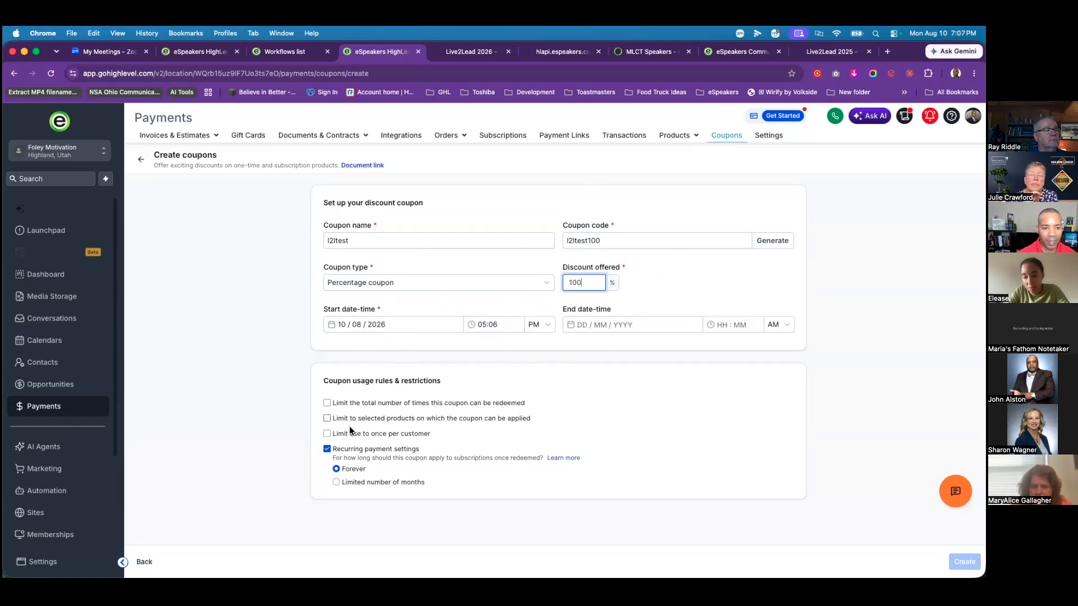
Step: Restrict it to Live2Lead General Admission, cap redemptions at 10, and create the coupon
left_click(327, 419)
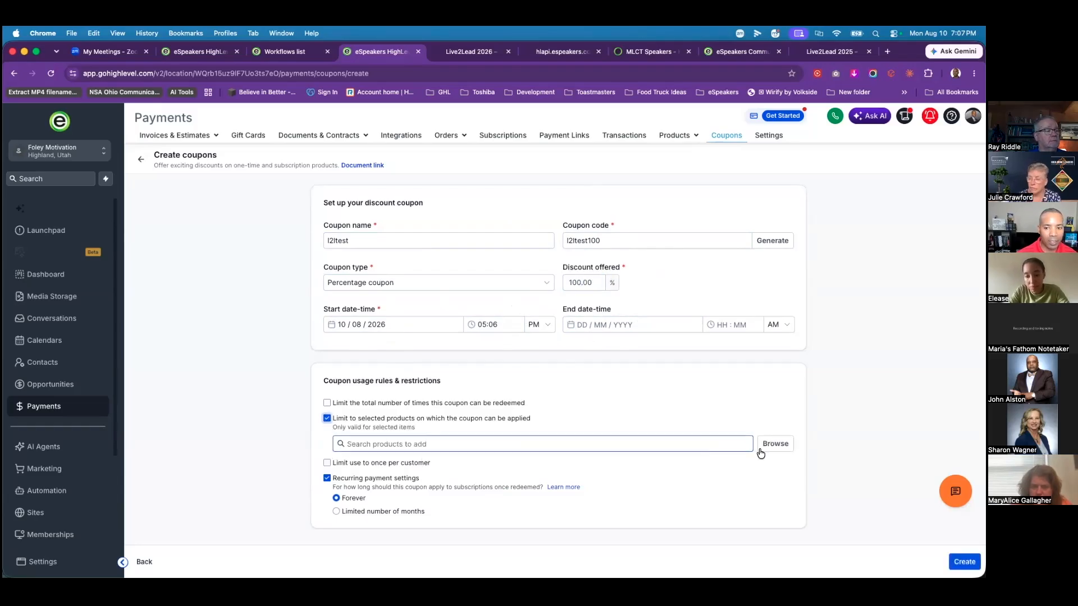
left_click(778, 445)
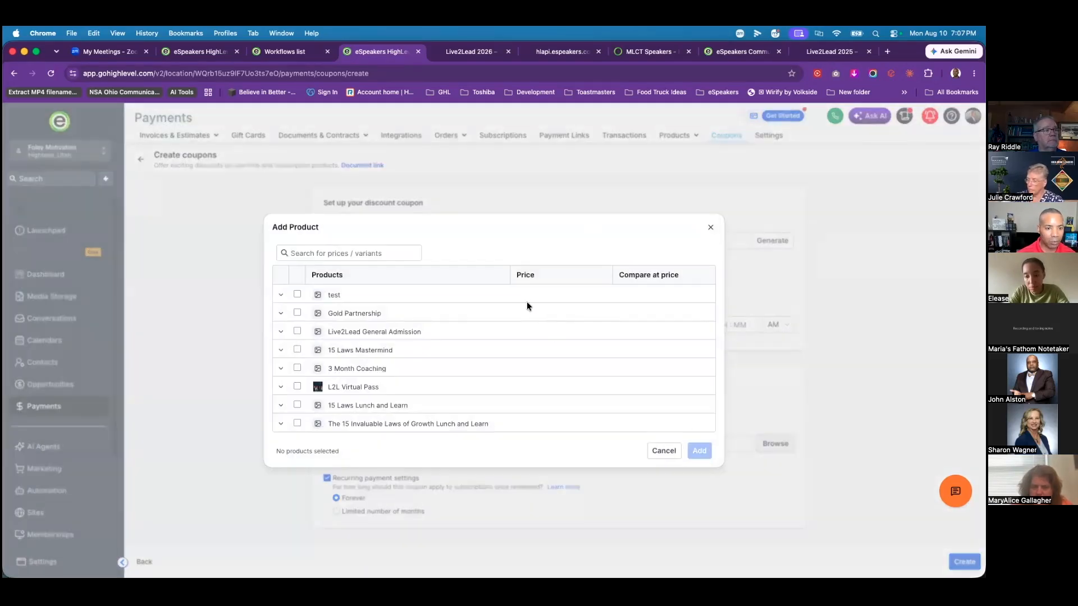
left_click(298, 331)
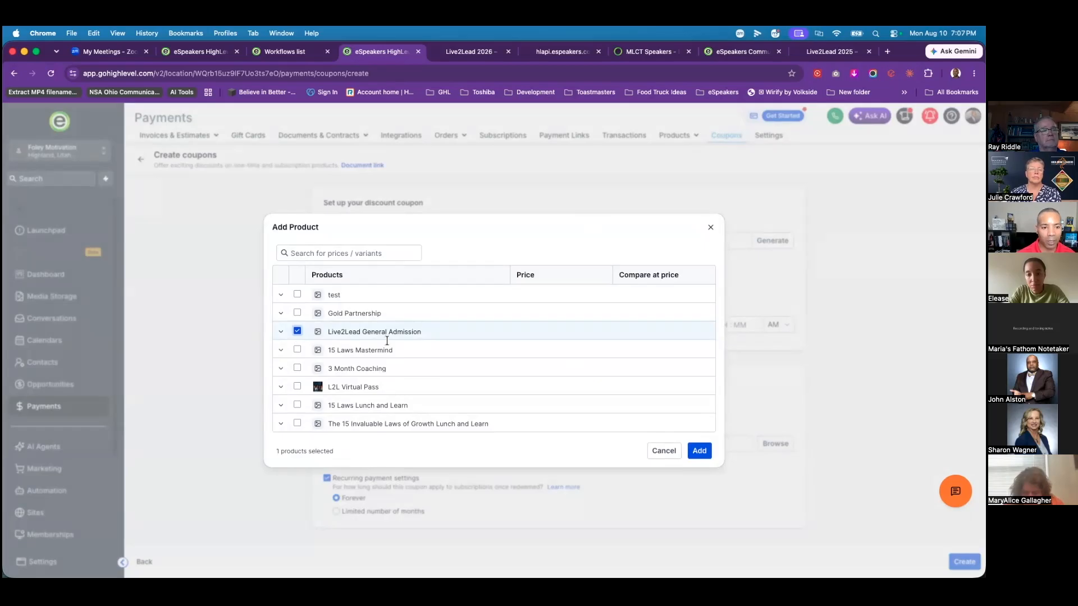
left_click(700, 458)
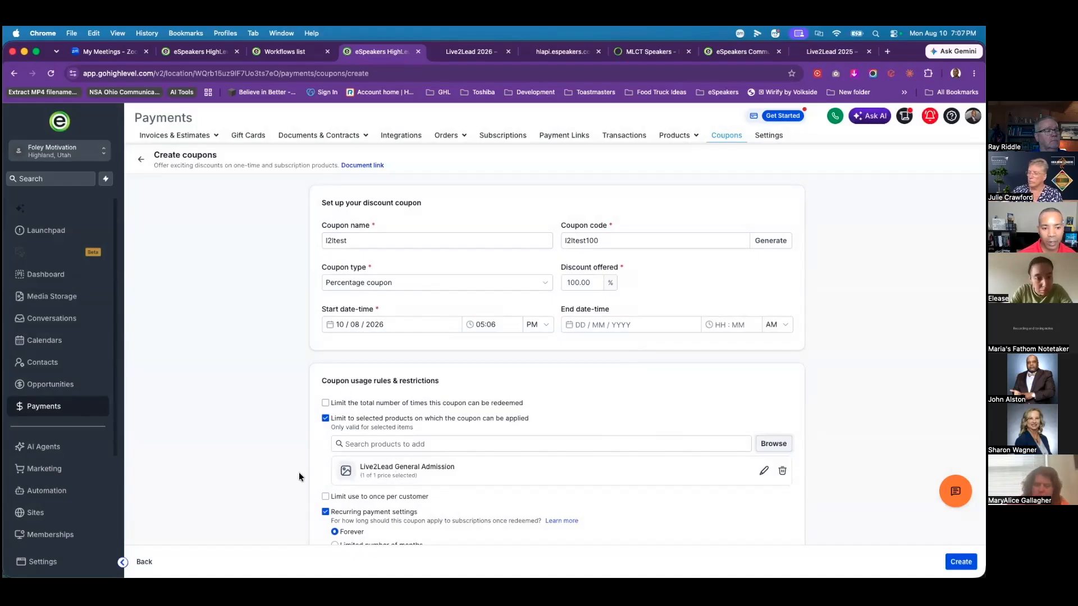
scroll(299, 473, "down", 1)
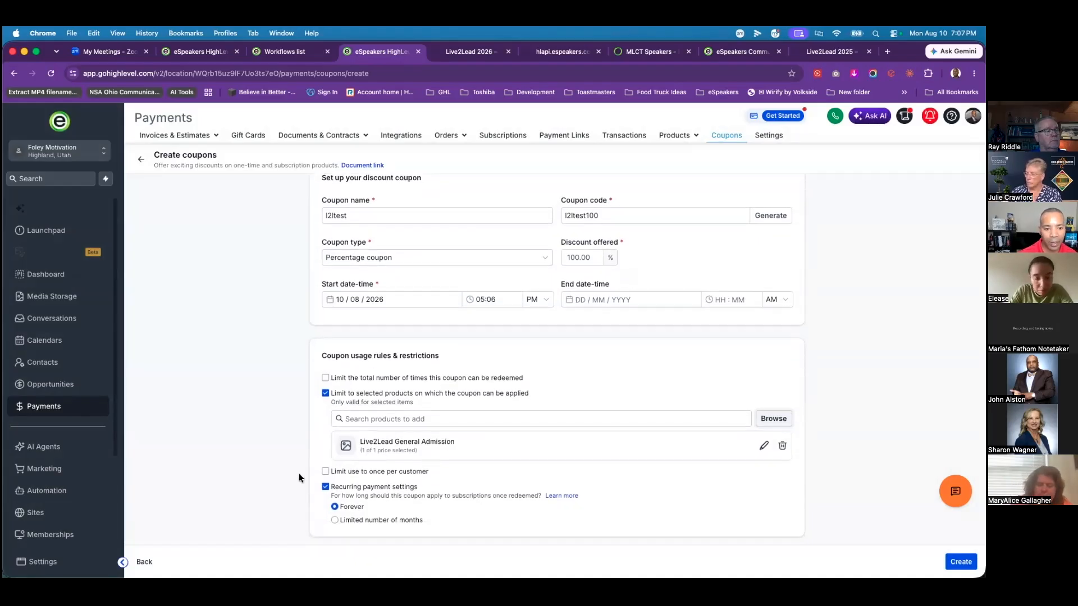
left_click(326, 378)
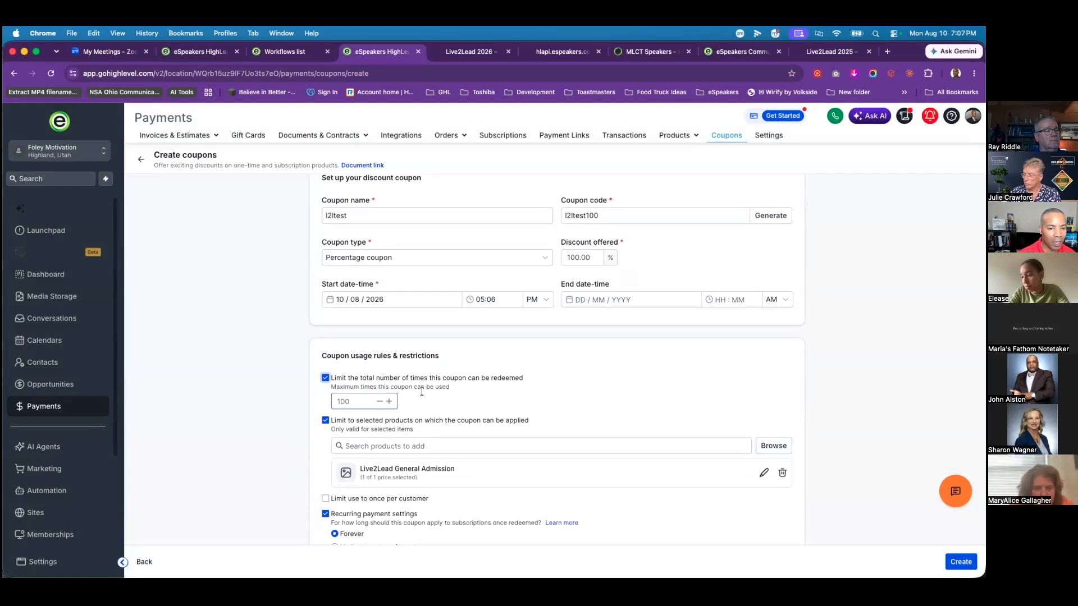
left_click(360, 403)
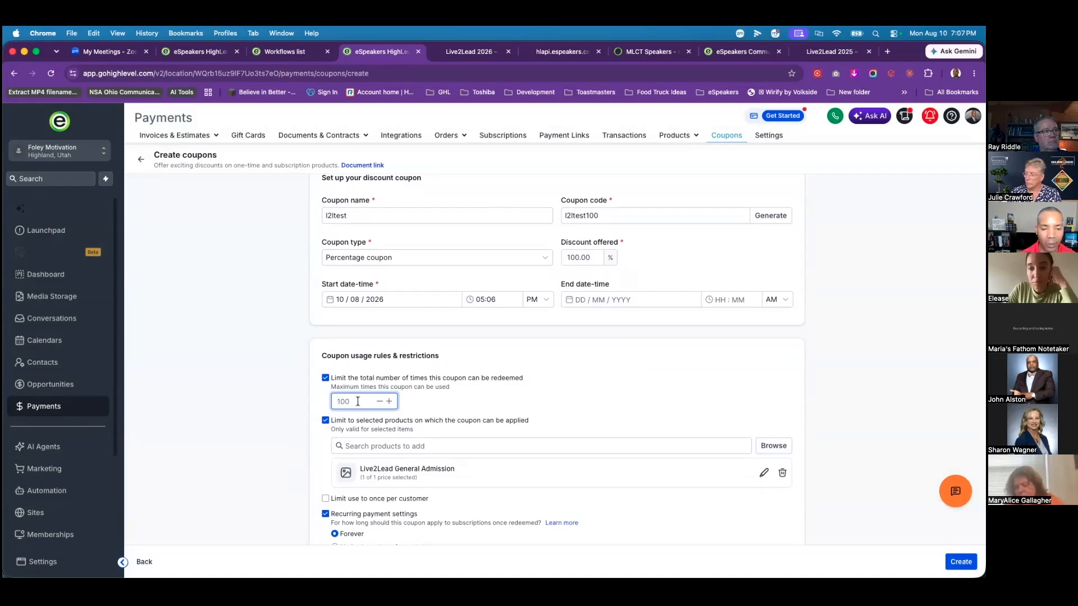
type("10")
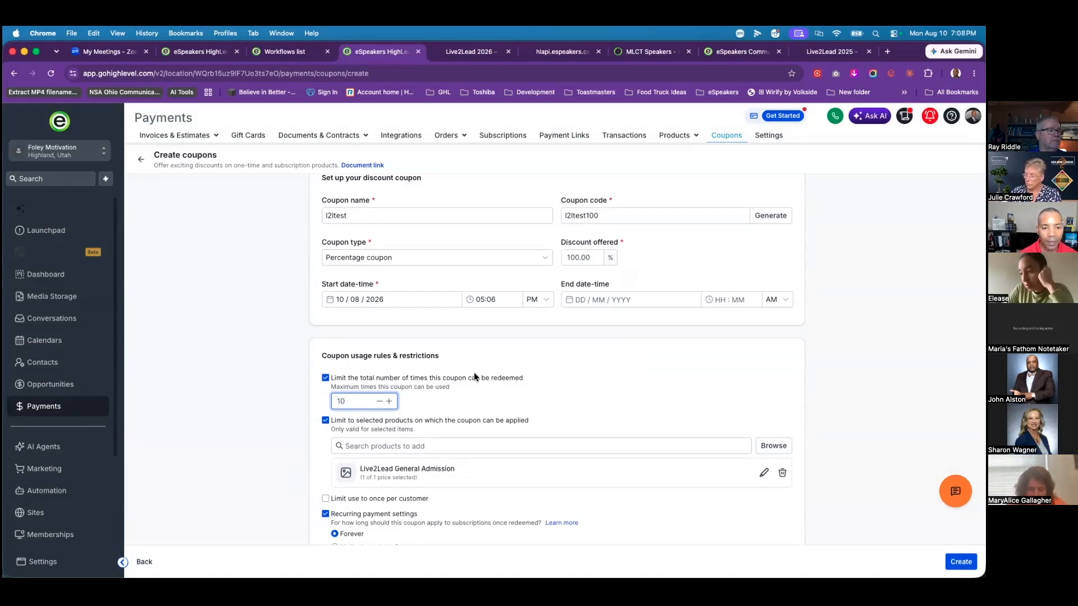
scroll(525, 451, "down", 1)
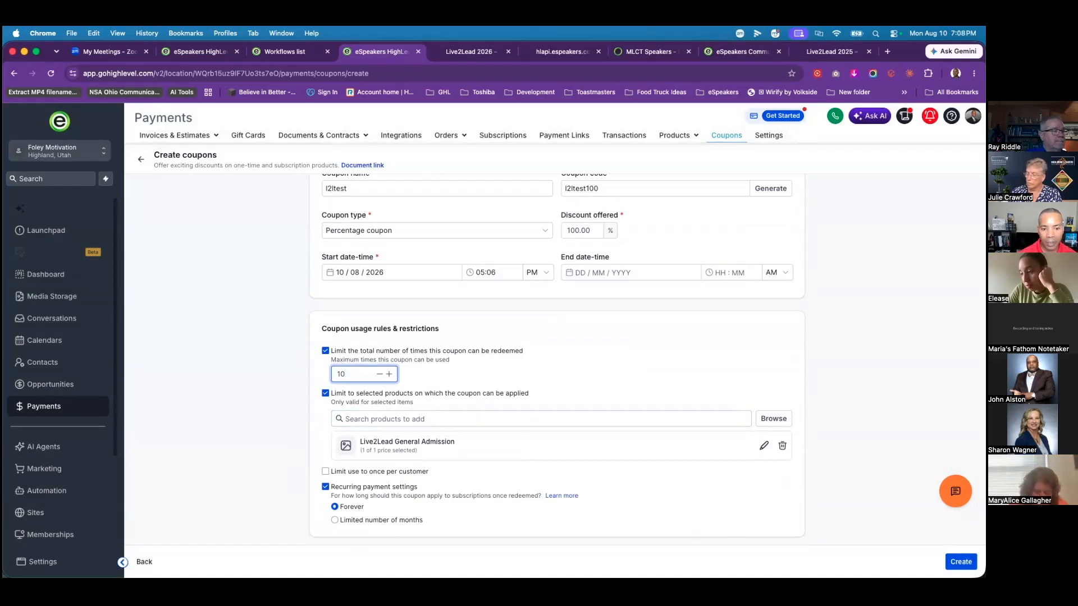
left_click(960, 562)
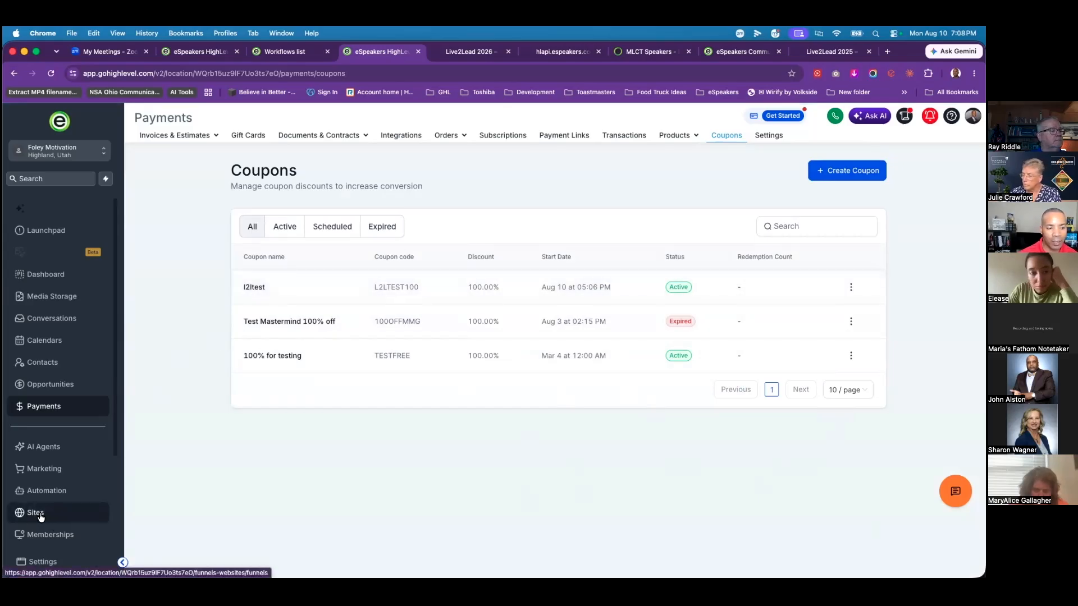
Step: Return to Sites and open the Live2Lead 2026 funnel from the Live2Lead folder
left_click(39, 514)
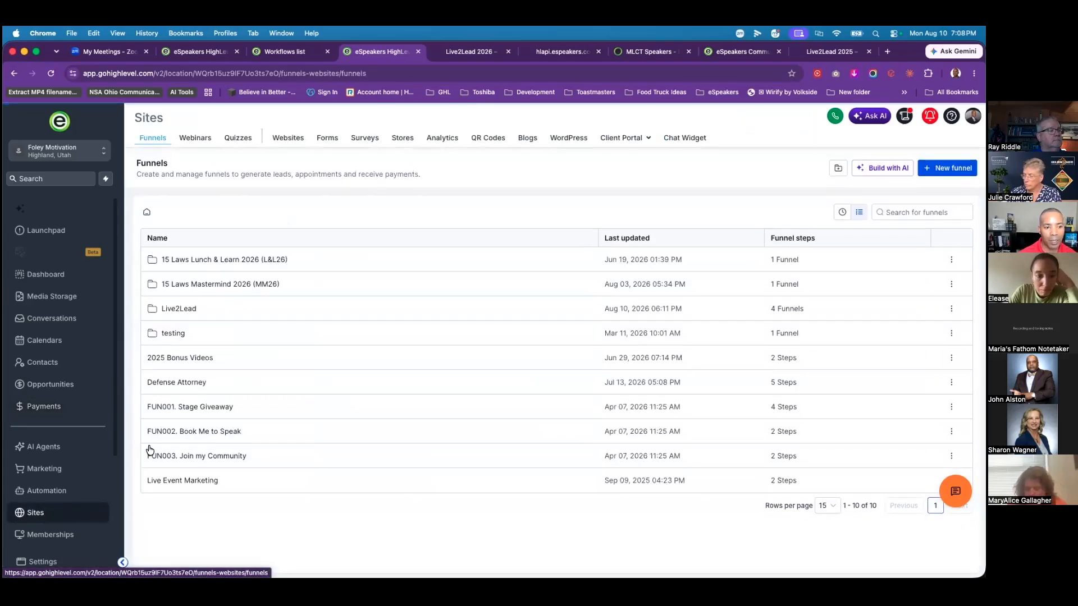
left_click(180, 310)
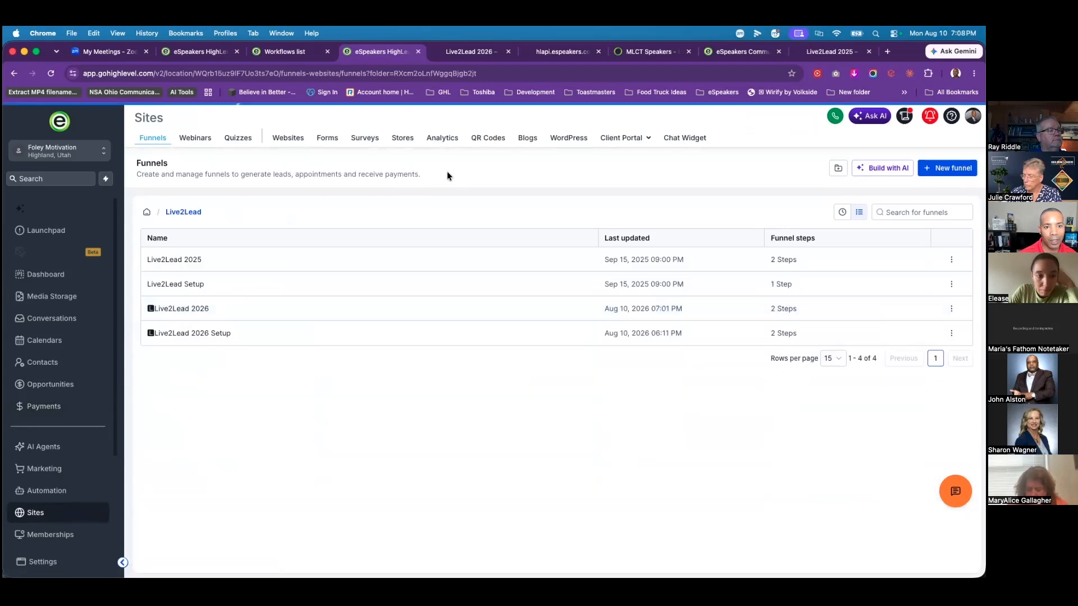
left_click(190, 313)
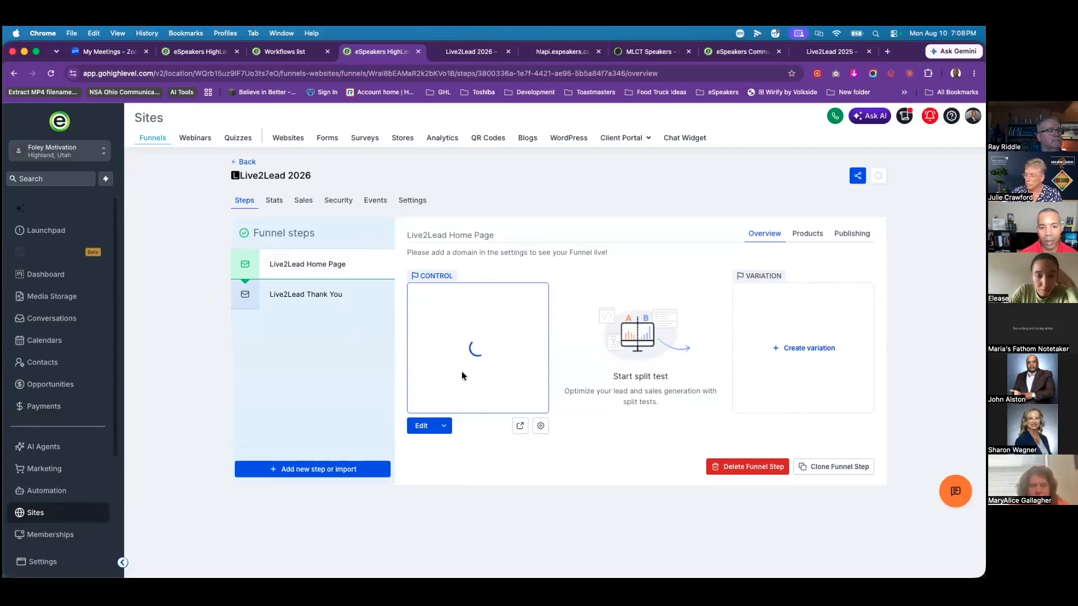
Step: In Live2Lead 2026 settings, stop requiring a credit card for $0 purchases and save
left_click(419, 201)
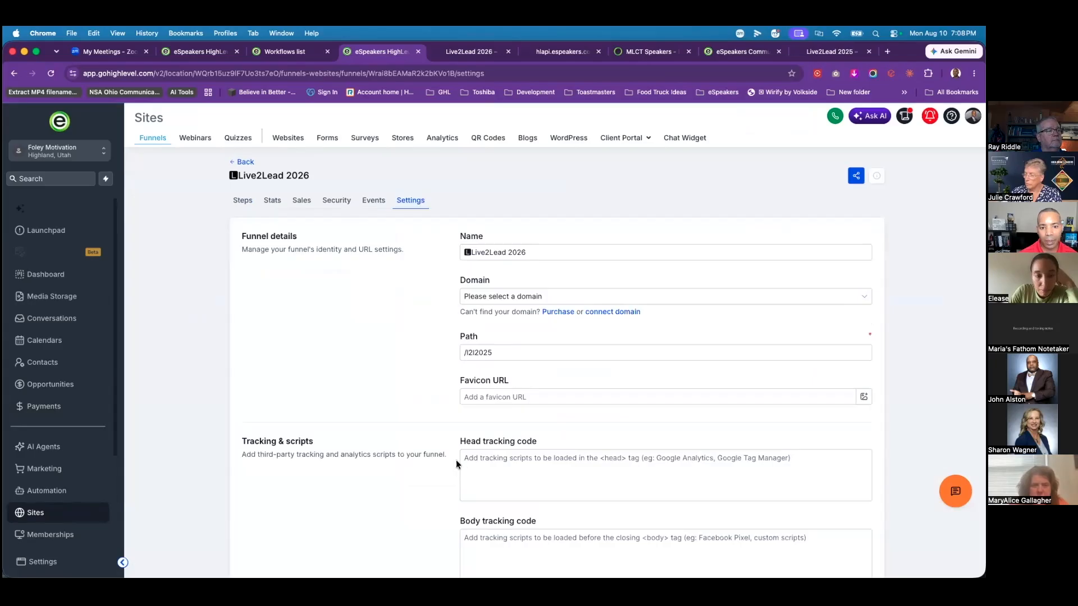
scroll(456, 460, "down", 5)
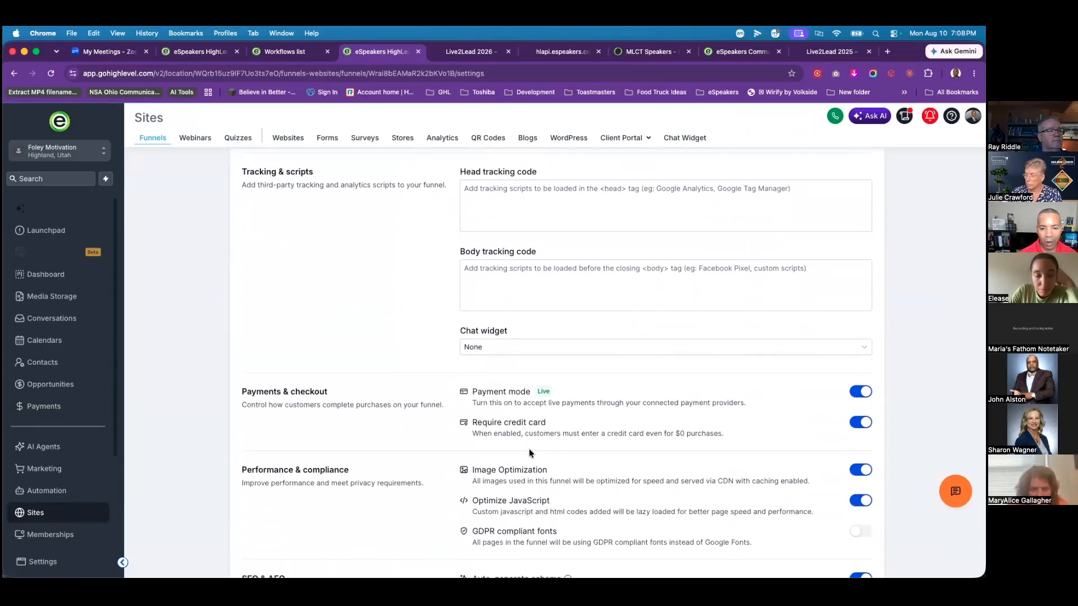
left_click_drag(675, 433, 713, 433)
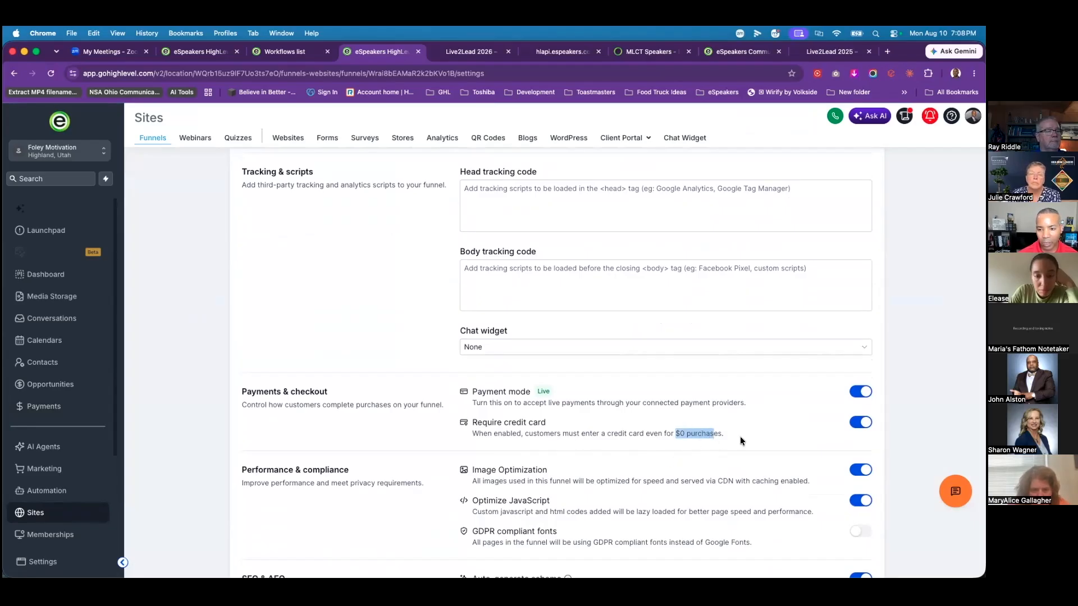
left_click(860, 424)
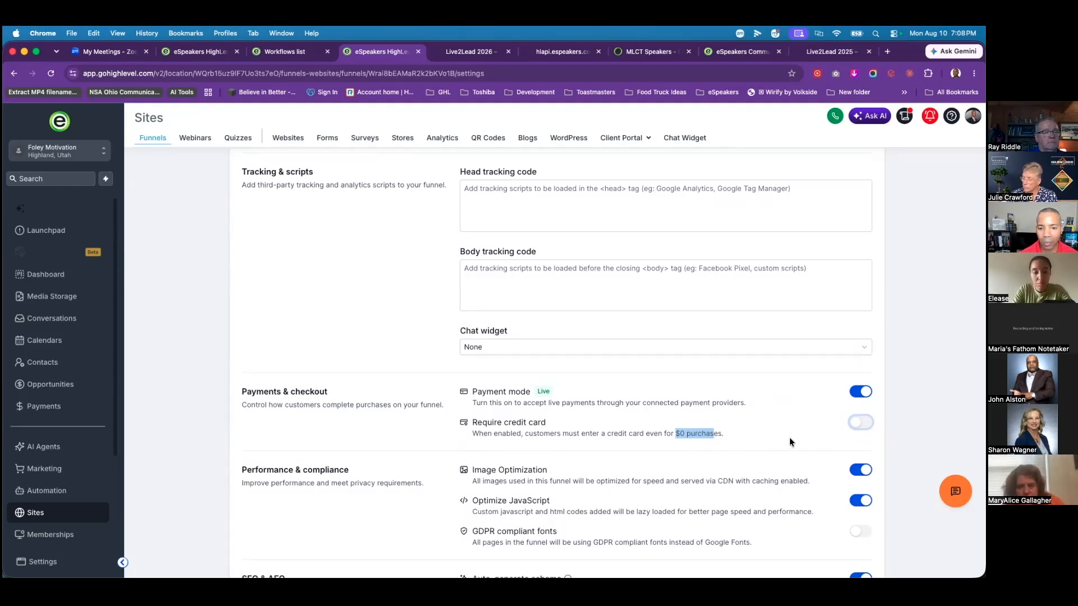
scroll(795, 434, "down", 1)
scroll(794, 430, "down", 1)
left_click(859, 537)
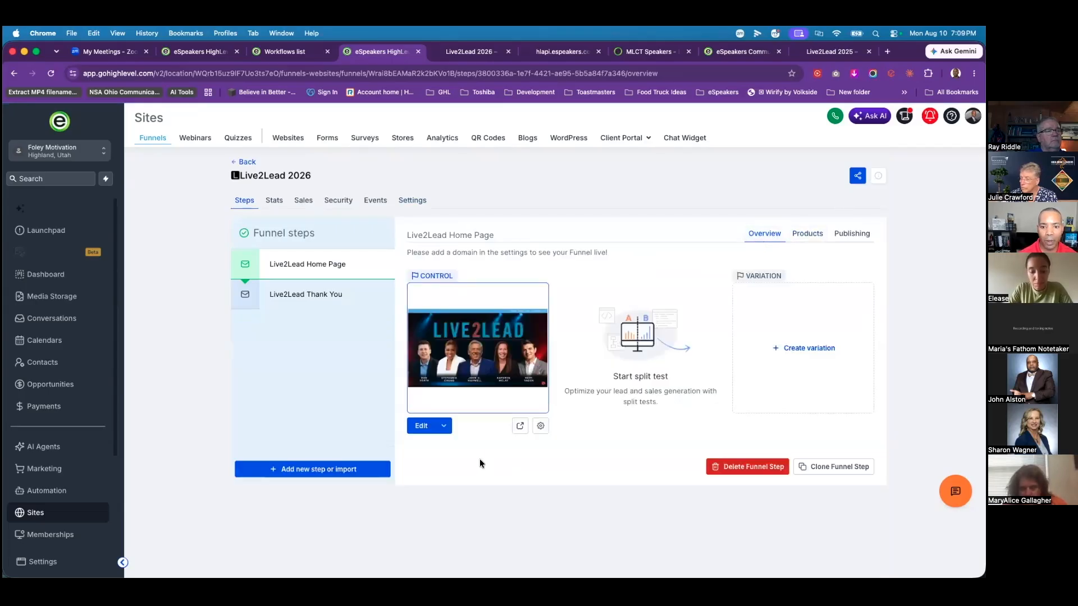
Step: Preview the home page, jump to Tickets, and apply coupon L2LTEST100 to the order
left_click(520, 425)
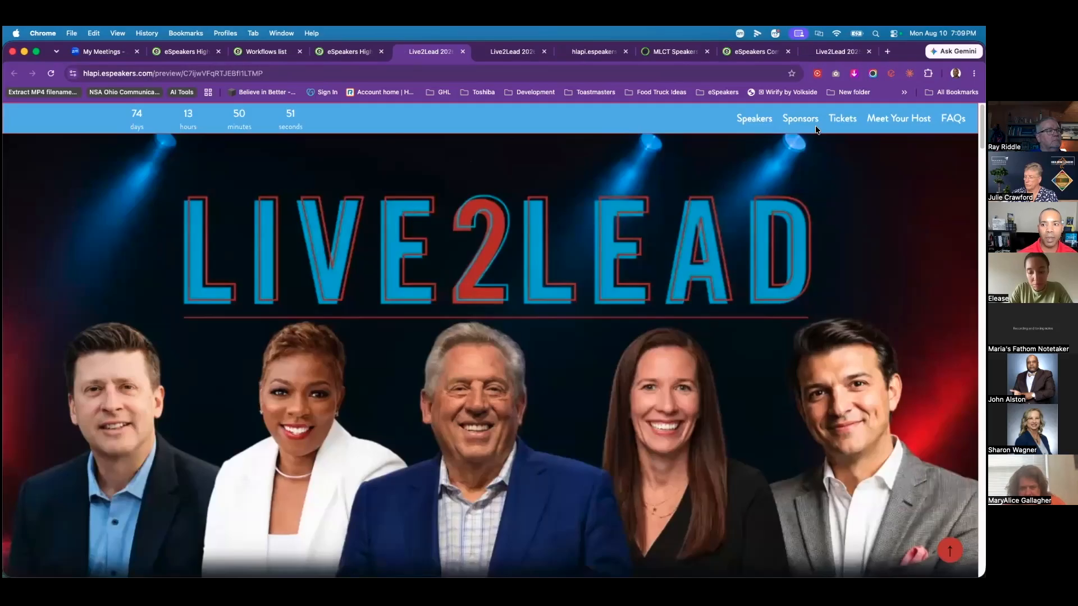
left_click(843, 118)
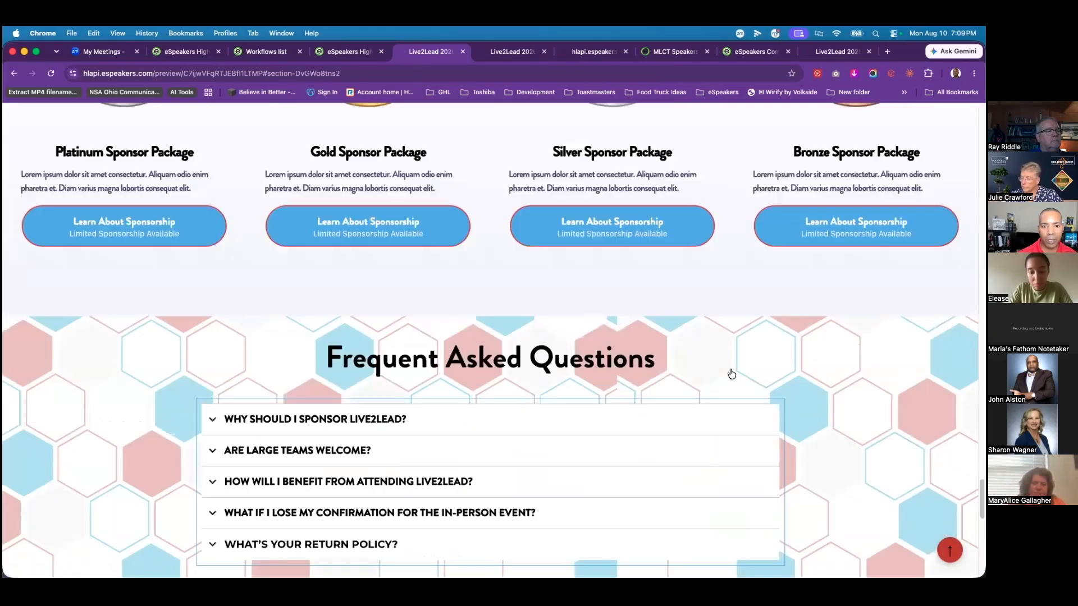
scroll(732, 369, "down", 7)
scroll(730, 369, "up", 6)
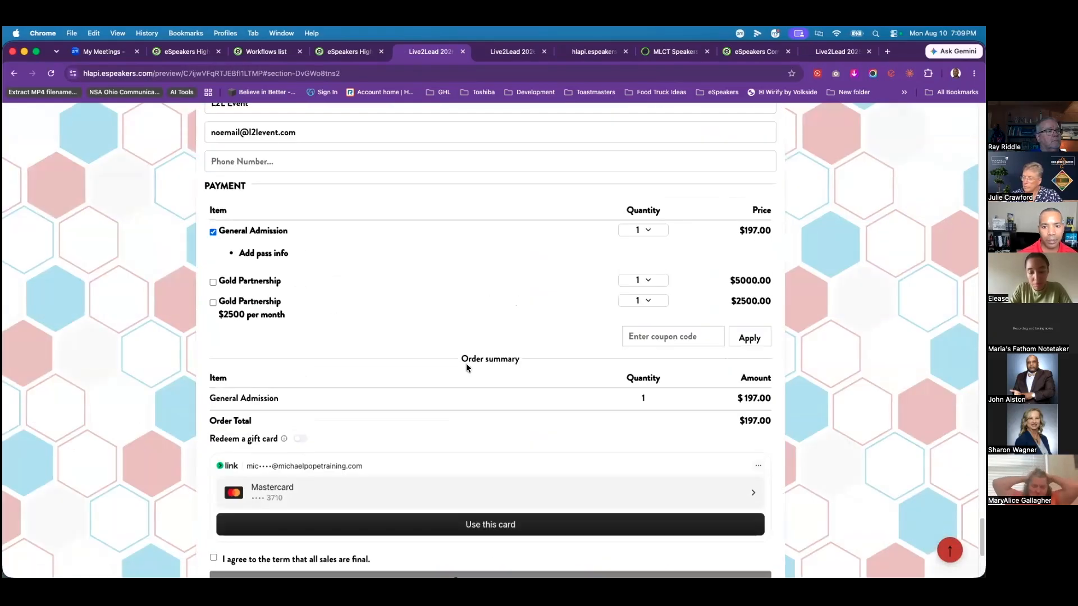
scroll(458, 340, "down", 1)
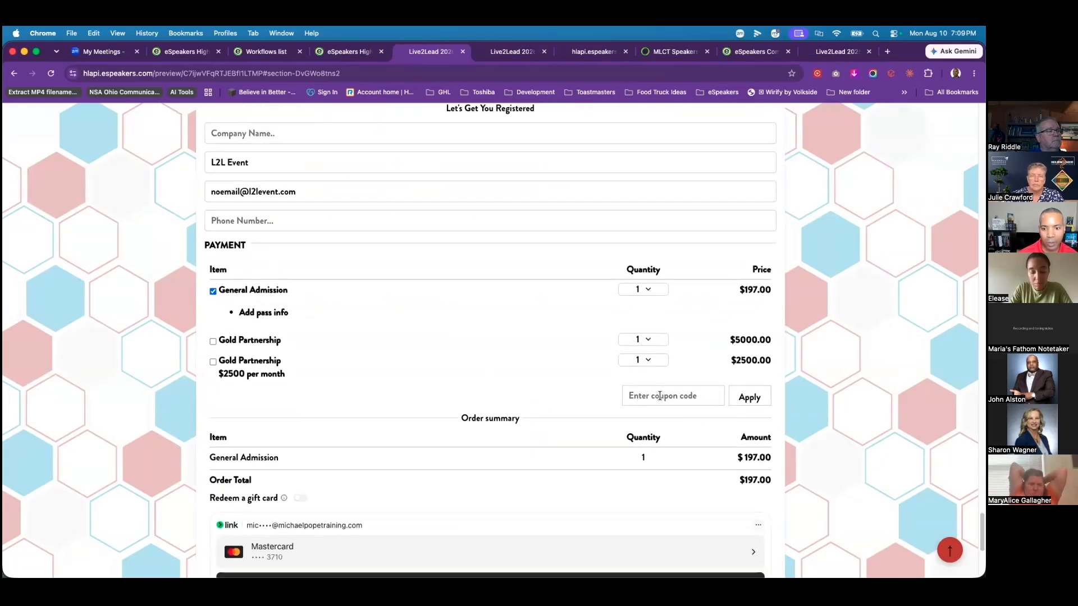
scroll(498, 397, "down", 1)
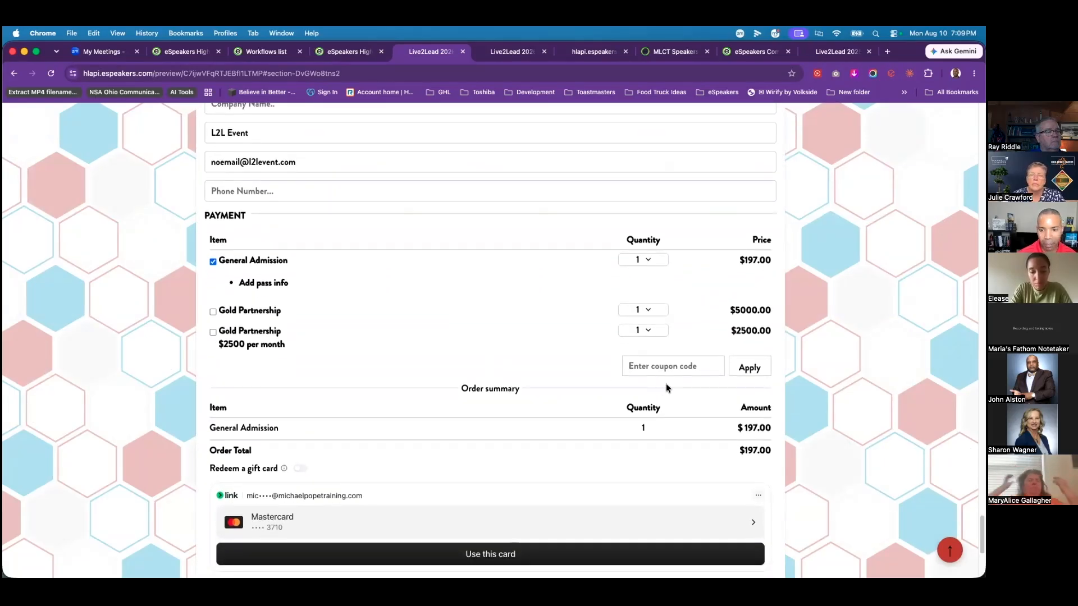
type("l2ltest100")
left_click(767, 377)
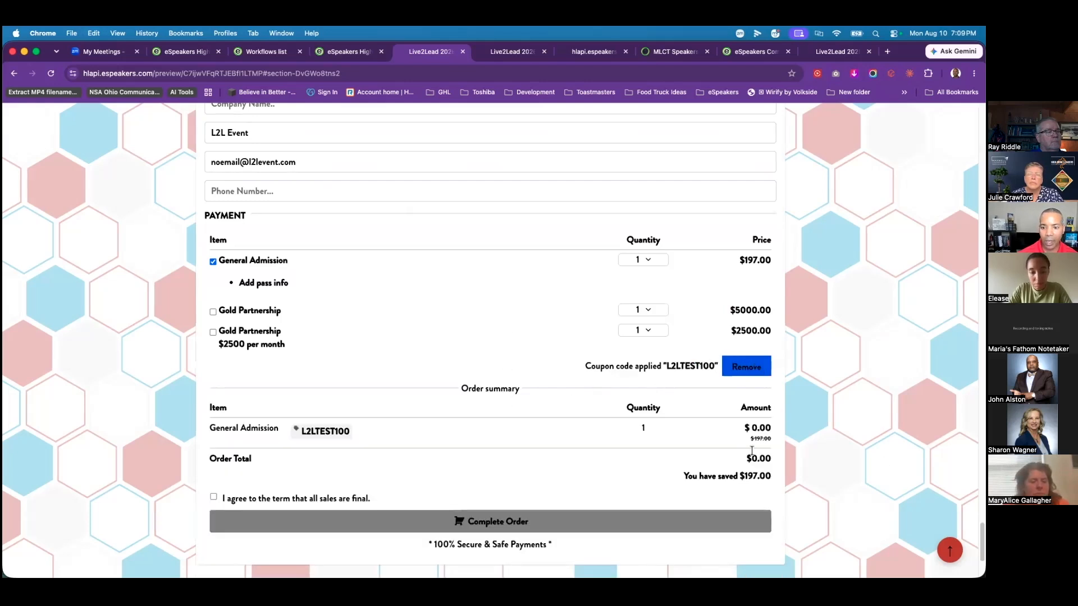
Step: Replace the attendee name, accept the all-sales-are-final terms, and attempt to complete the order
scroll(442, 328, "up", 3)
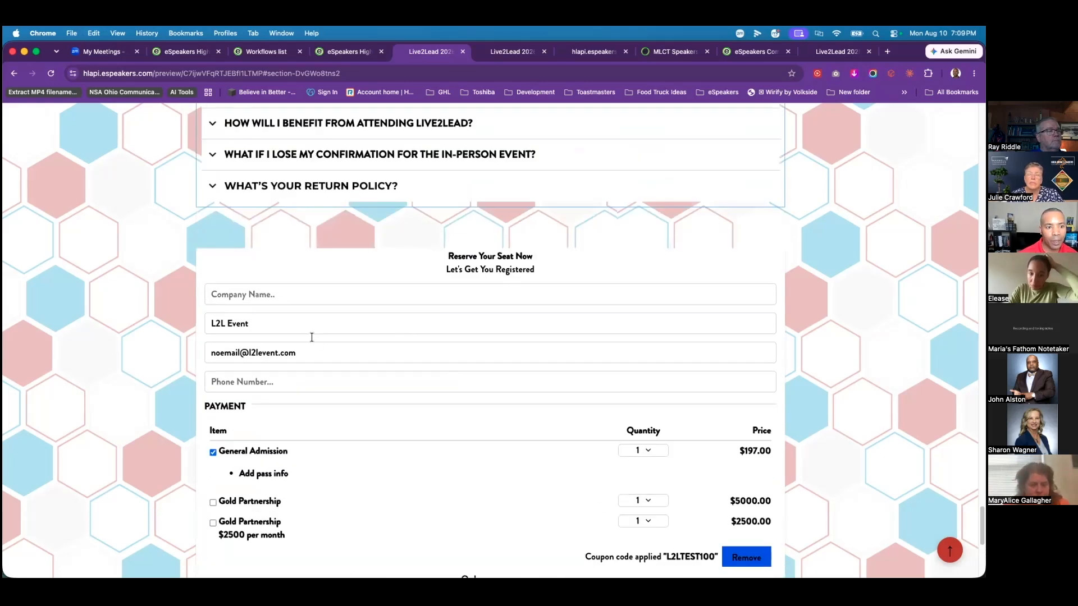
left_click_drag(283, 325, 191, 330)
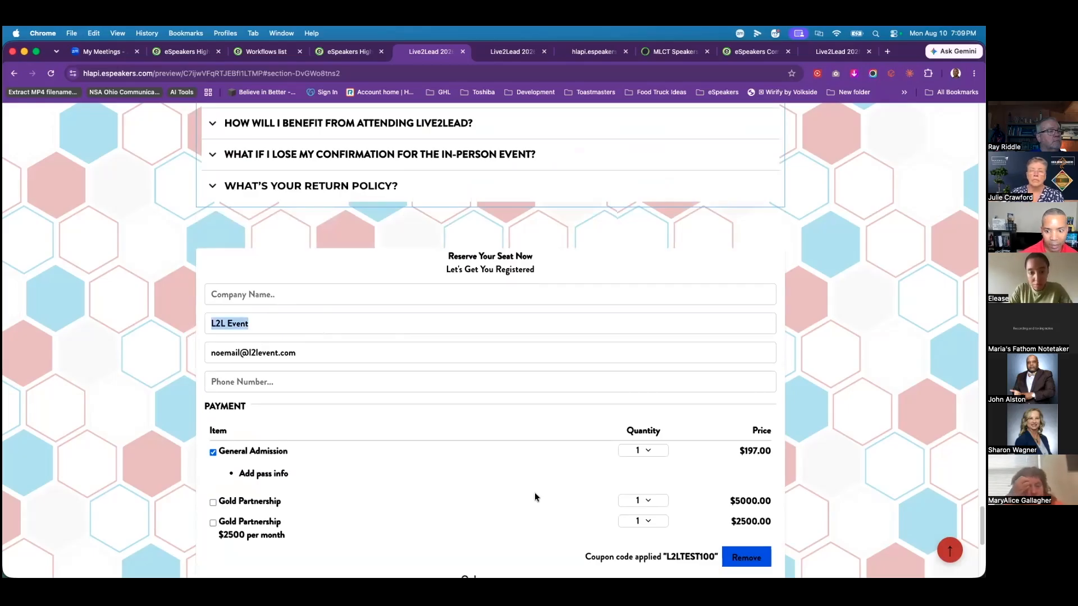
scroll(519, 483, "down", 1)
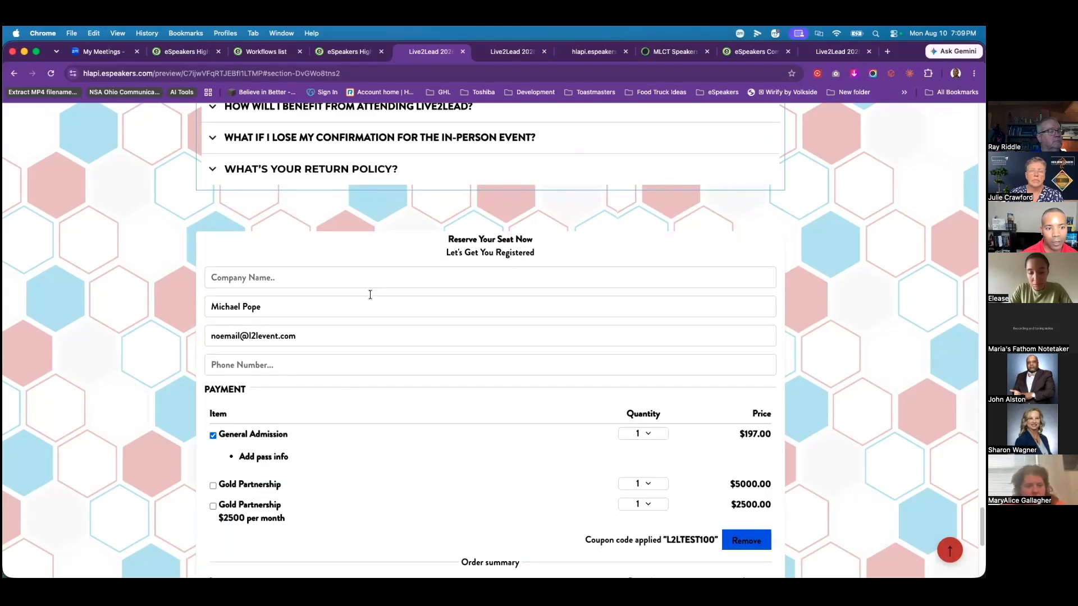
scroll(514, 496, "down", 5)
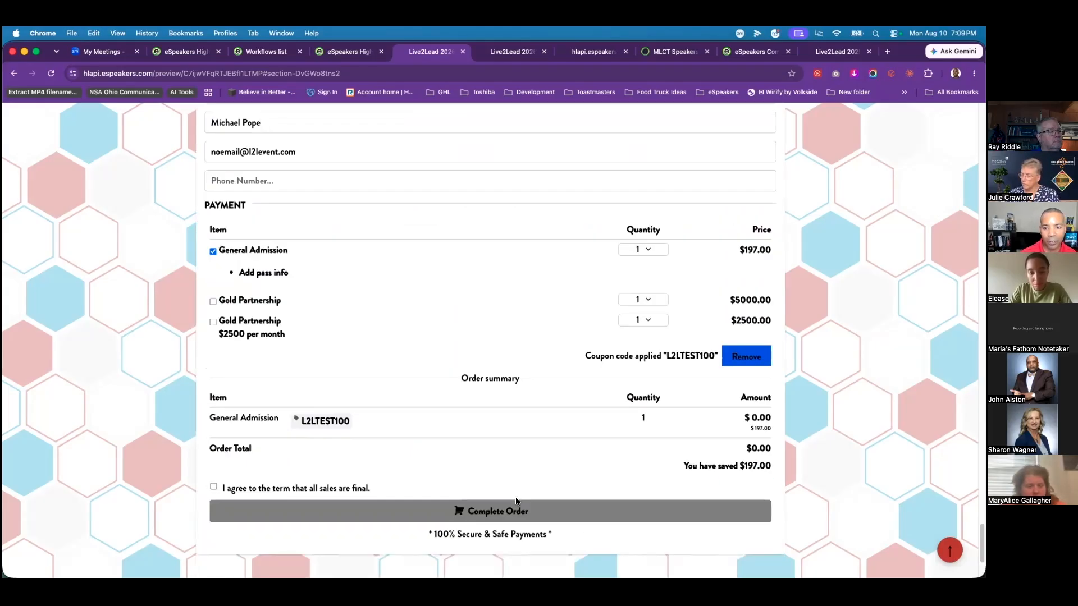
scroll(516, 497, "down", 2)
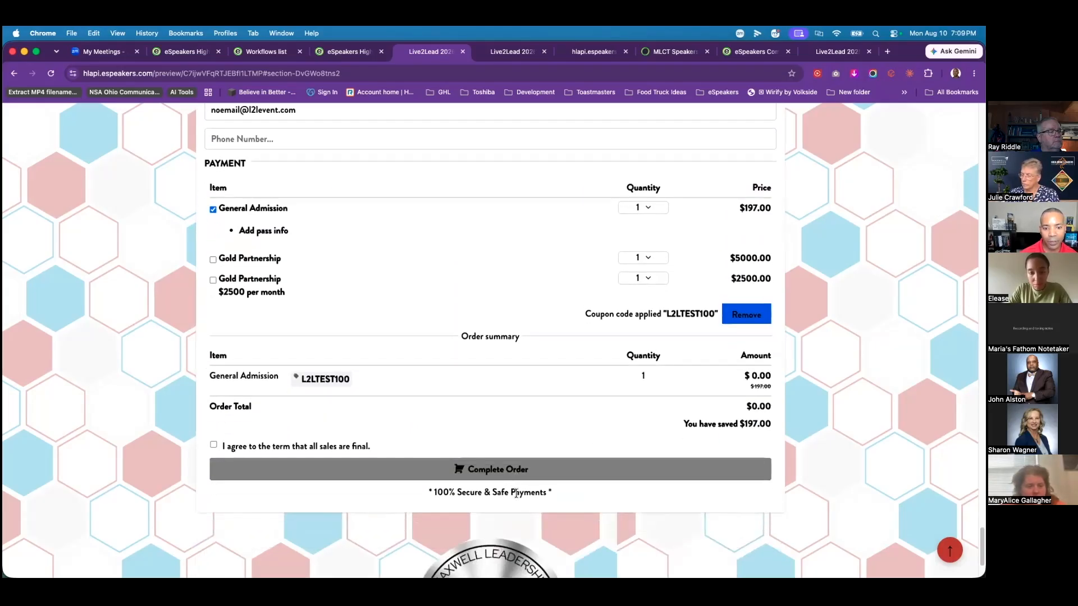
left_click(213, 446)
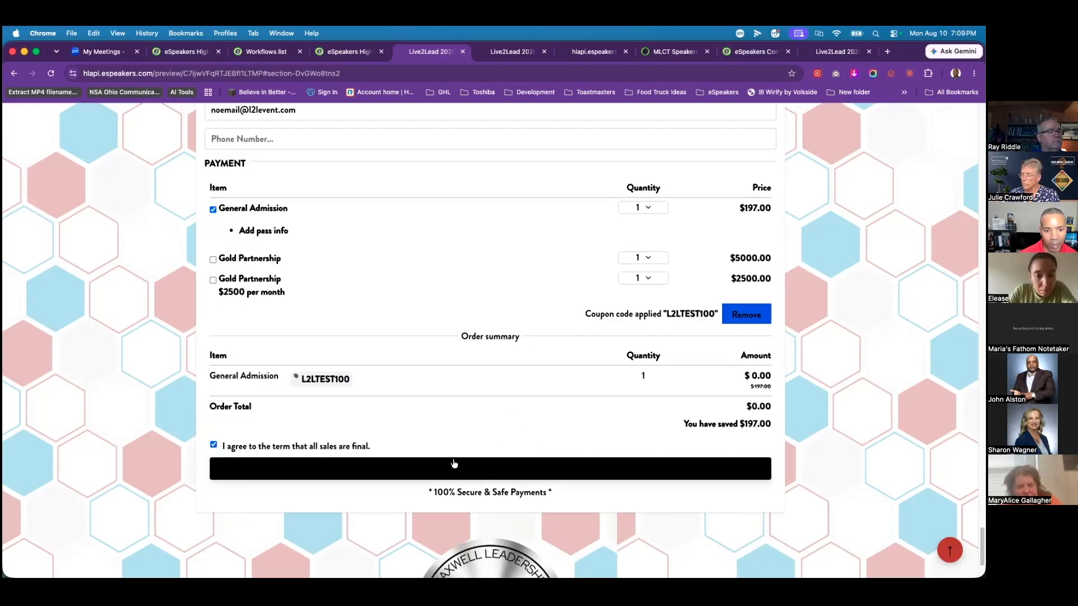
left_click(480, 474)
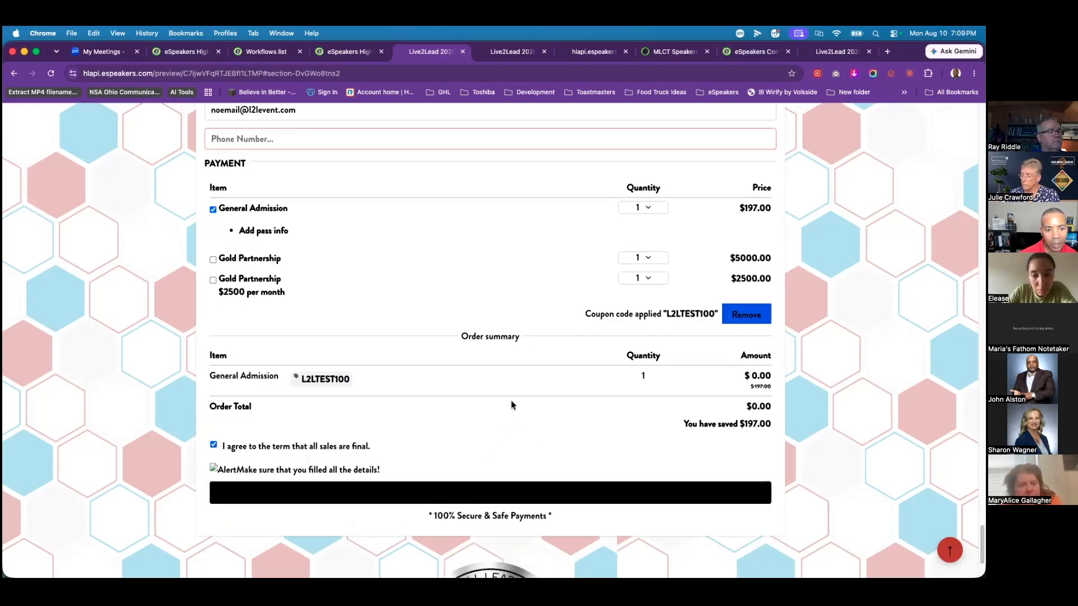
Step: Add the phone number, submit the free order, view the You're In! page, and return to HighLevel
scroll(553, 399, "up", 3)
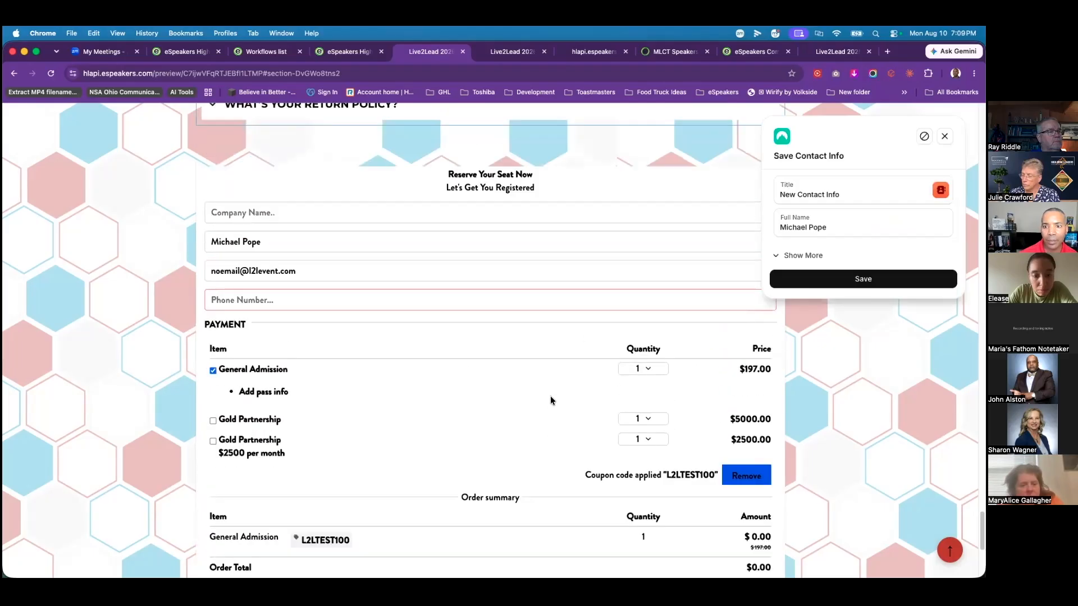
left_click(281, 296)
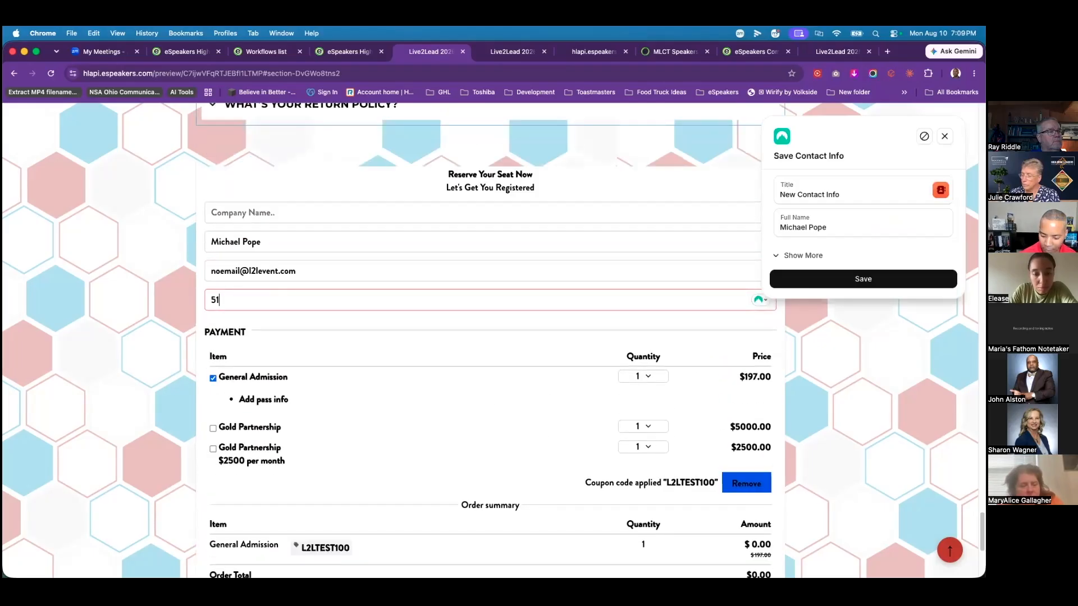
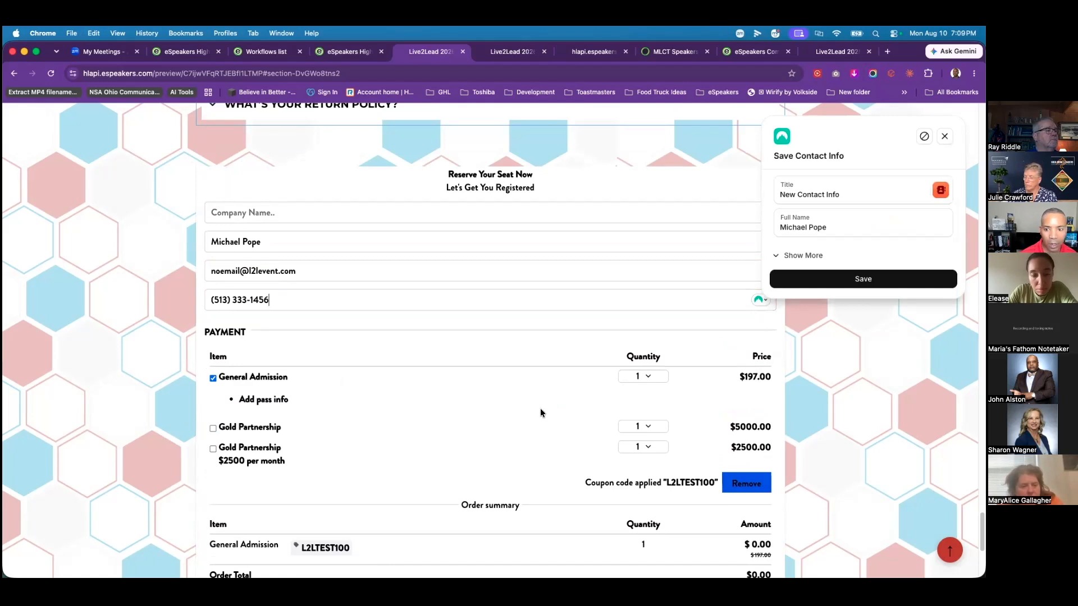
scroll(538, 404, "down", 4)
left_click(536, 424)
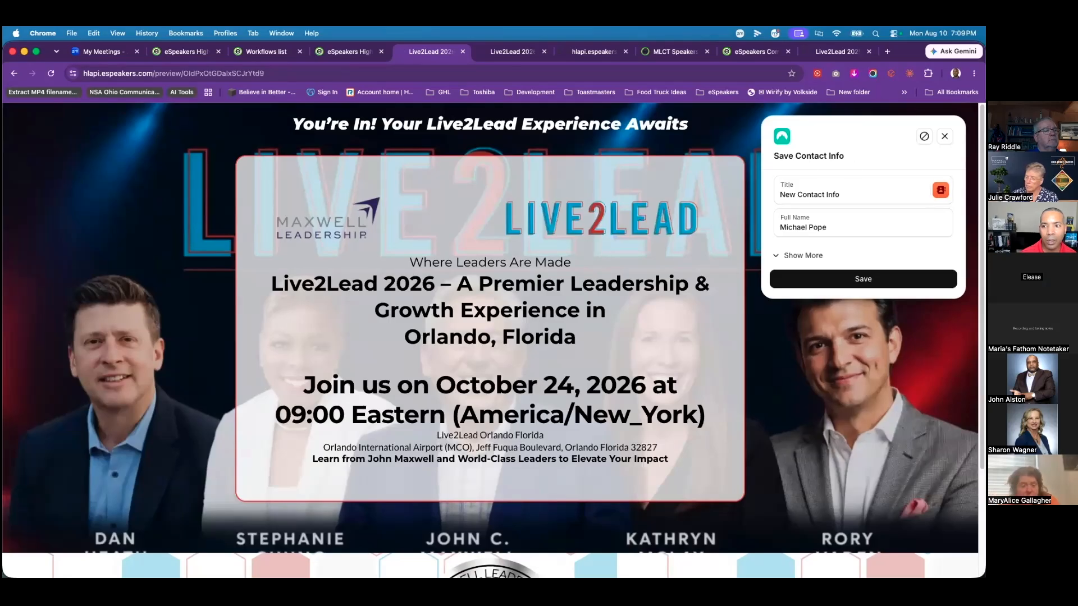
left_click(945, 136)
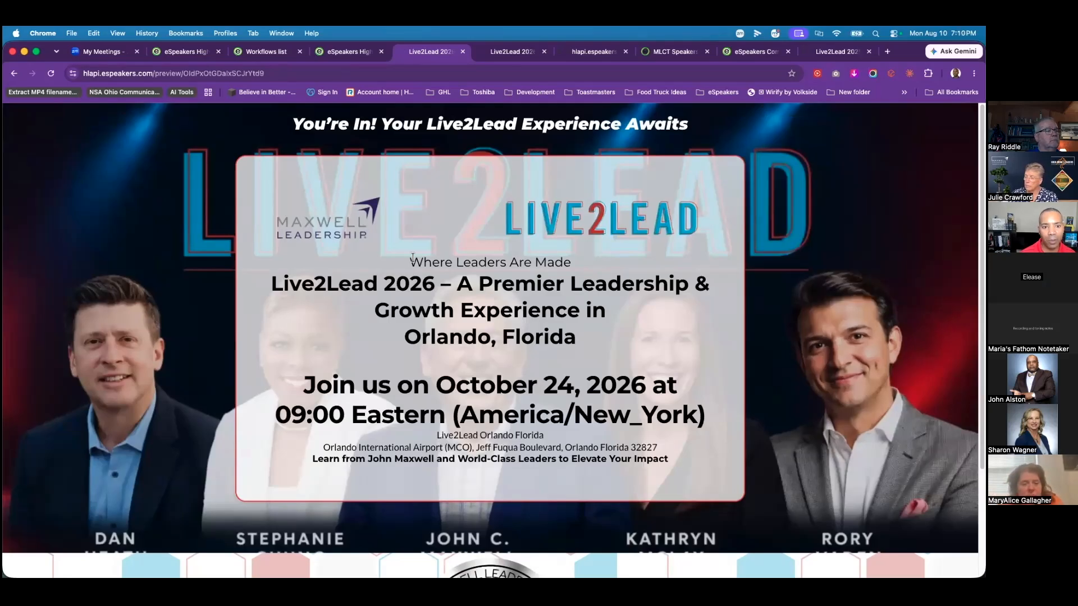
scroll(403, 460, "down", 3)
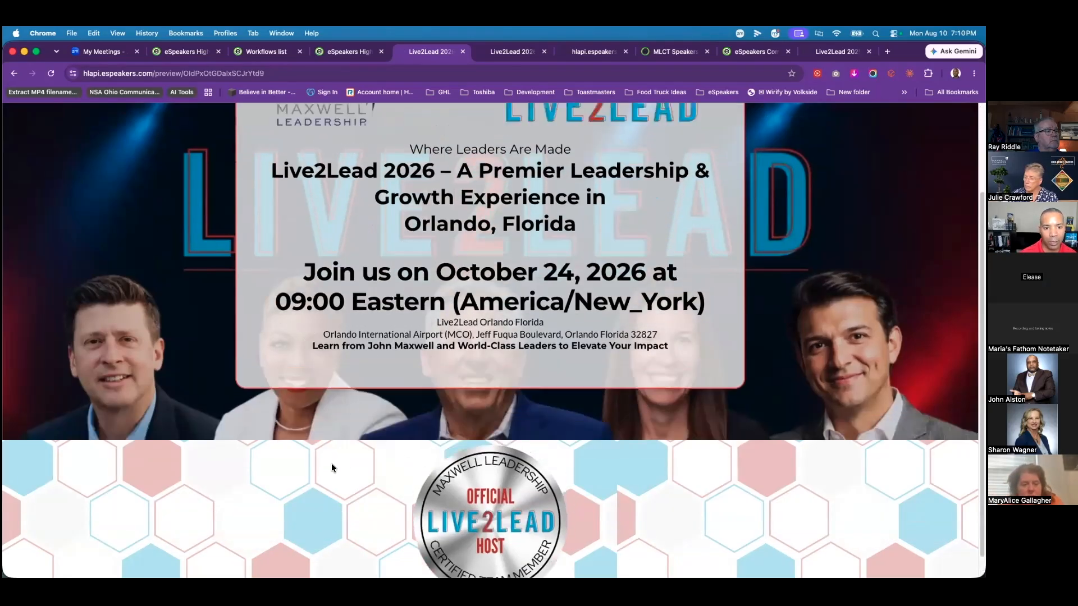
scroll(331, 463, "up", 3)
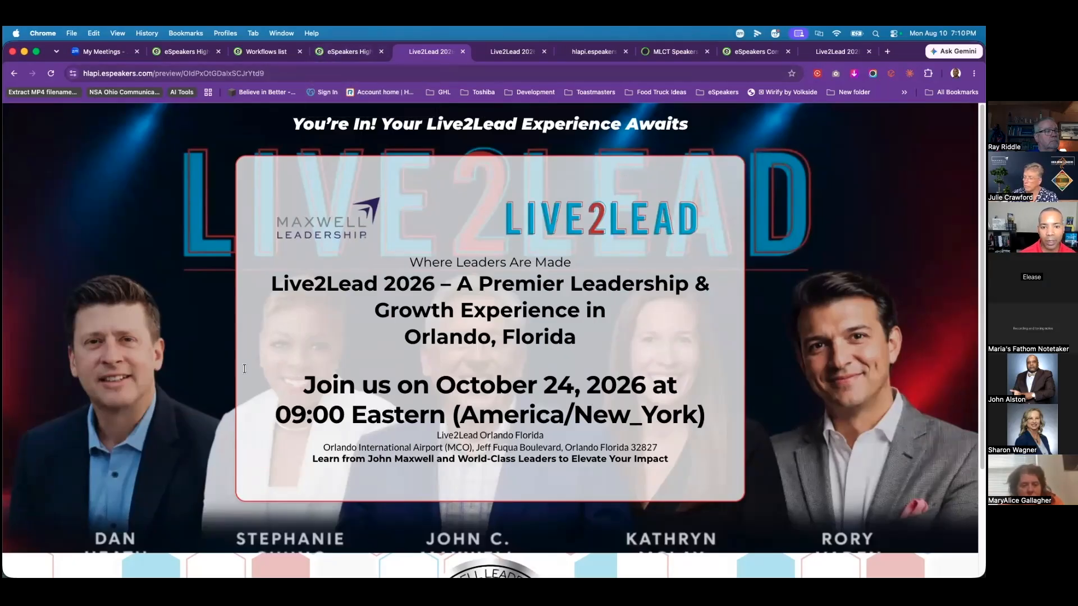
left_click(332, 54)
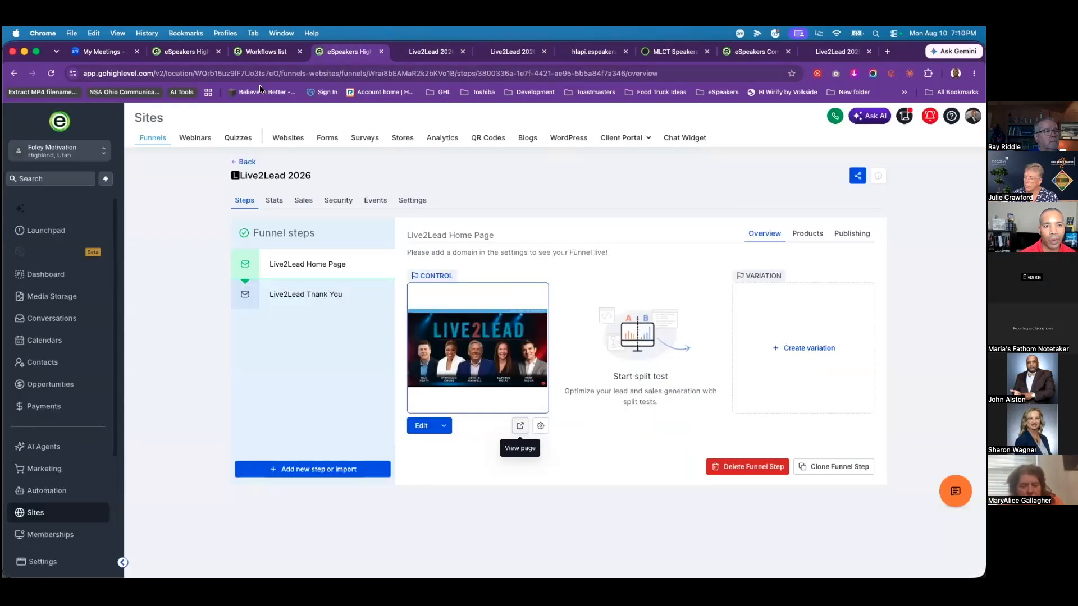
Step: Open the Order Confirmation + Reminder Emails workflow in the Live2Lead 2026 folder and view its enrolled contacts
left_click(46, 493)
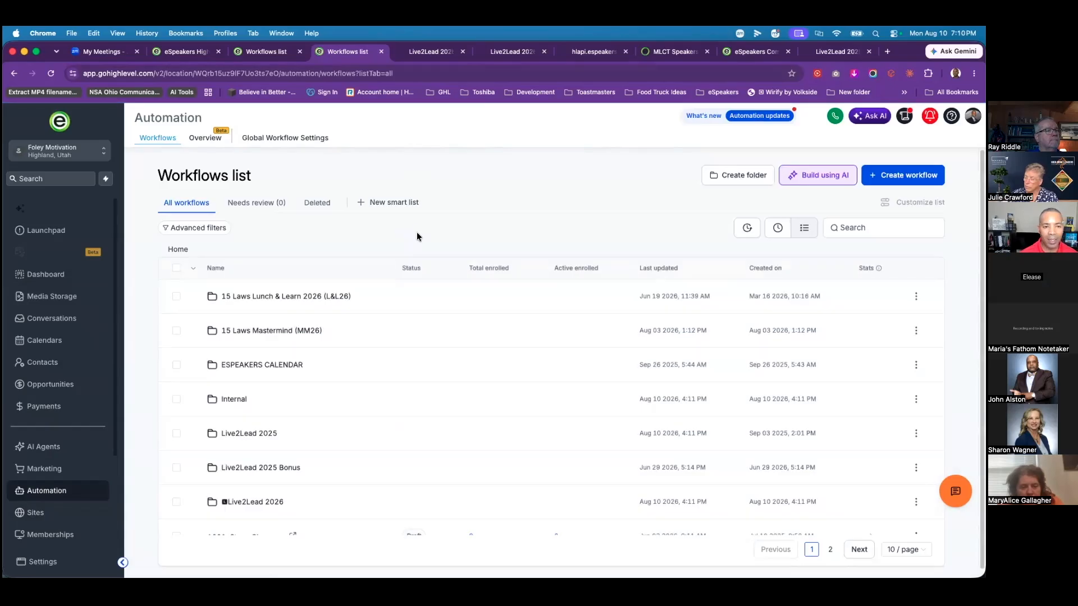
left_click(241, 507)
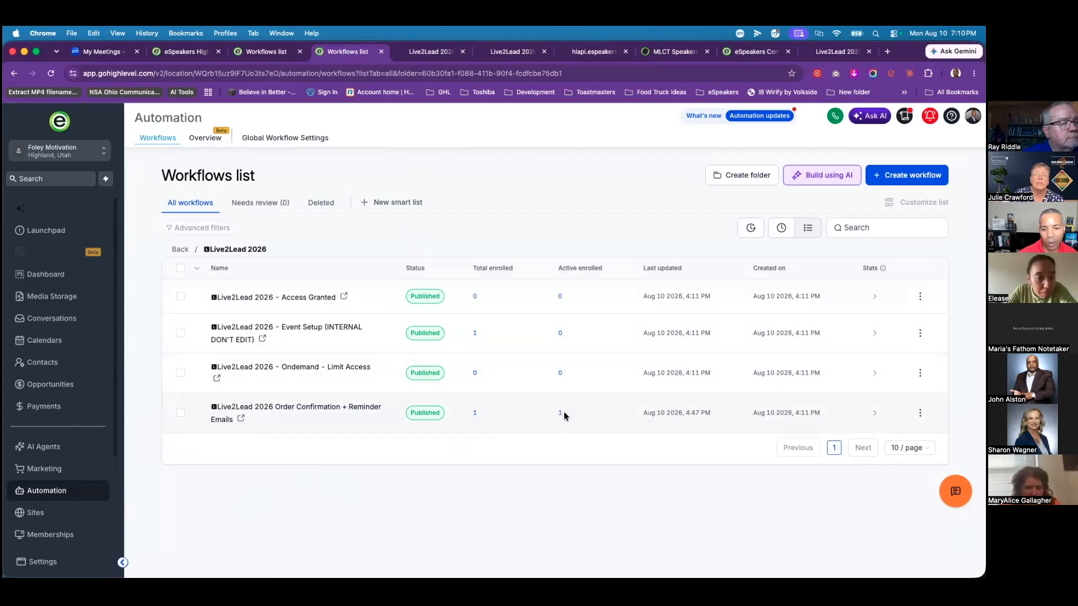
left_click(340, 410)
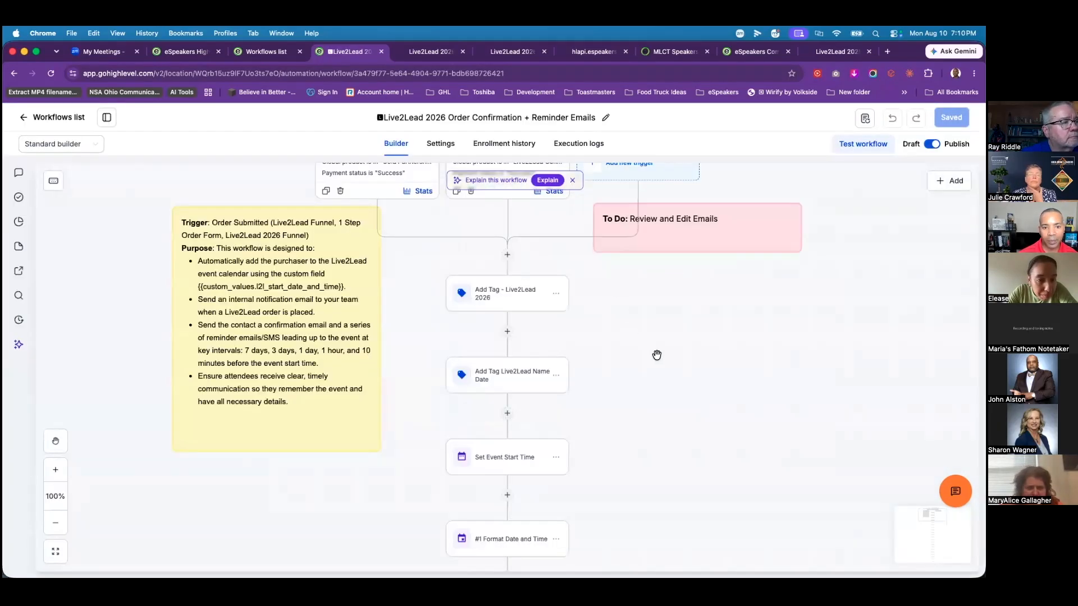
scroll(652, 355, "up", 1)
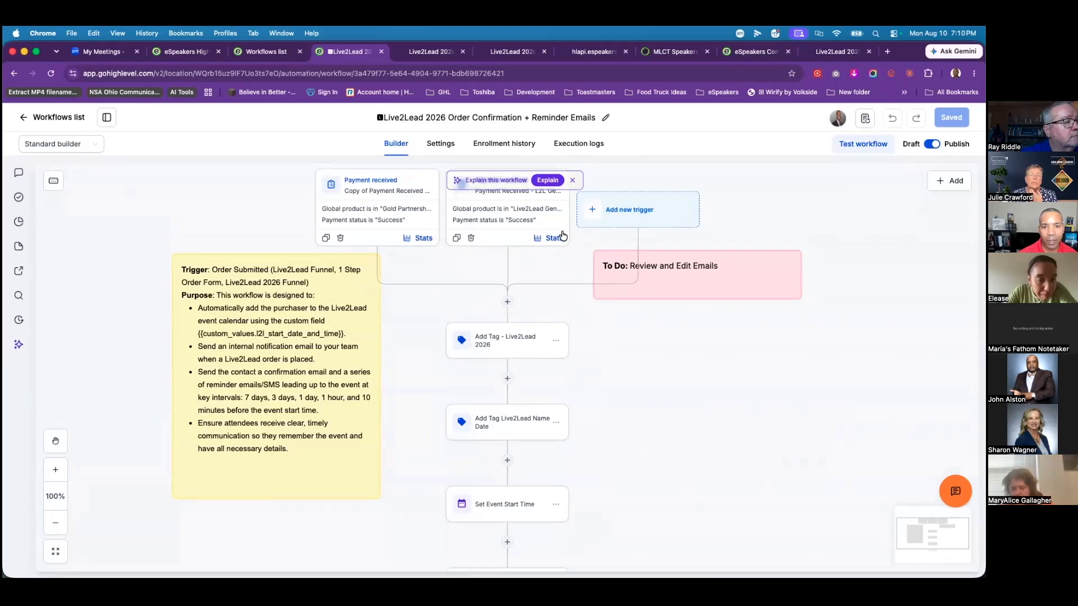
scroll(662, 454, "down", 10)
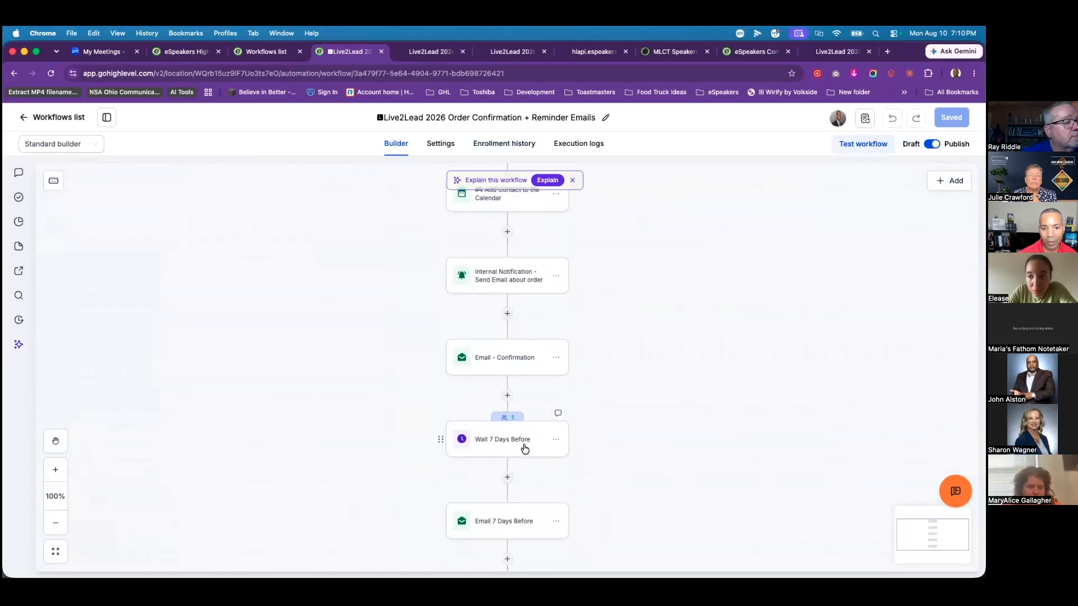
left_click(507, 145)
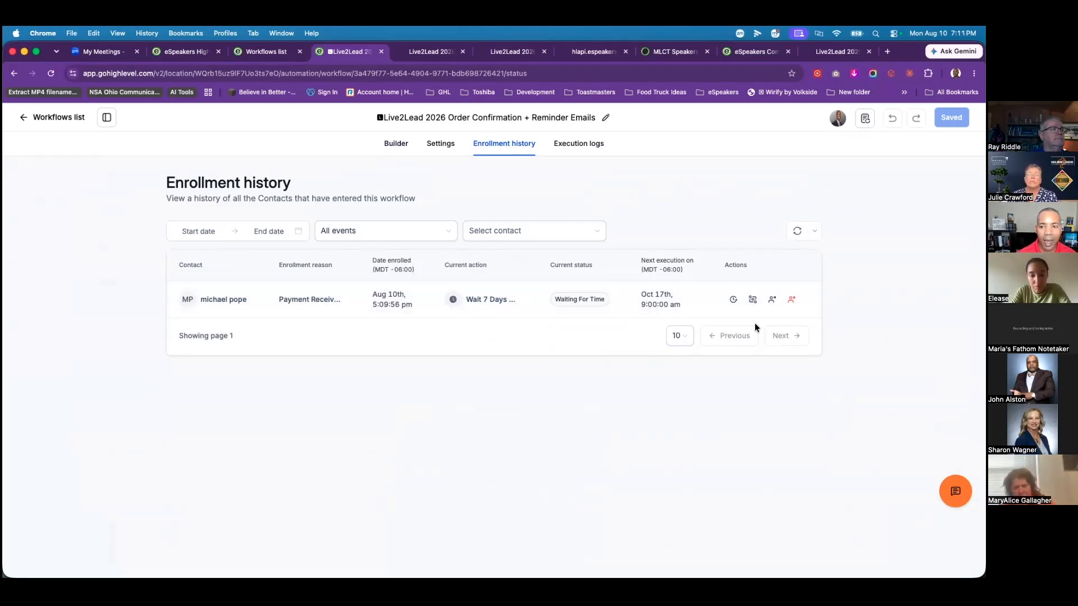
Step: Force the test contact past each successive wait, refreshing enrollment history until it reaches Wait 10 Min
left_click(773, 301)
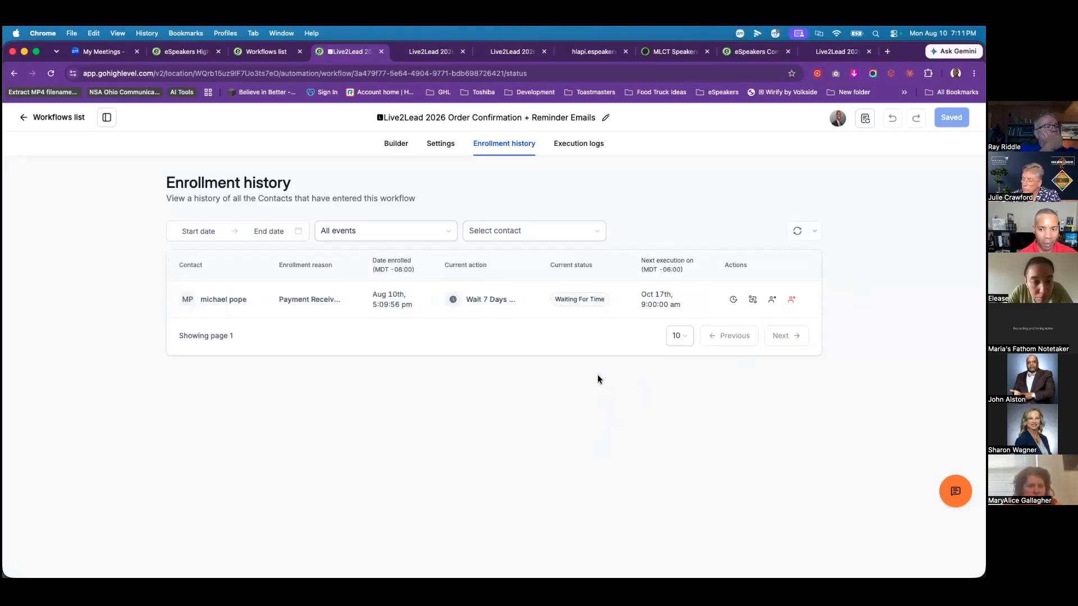
left_click(797, 236)
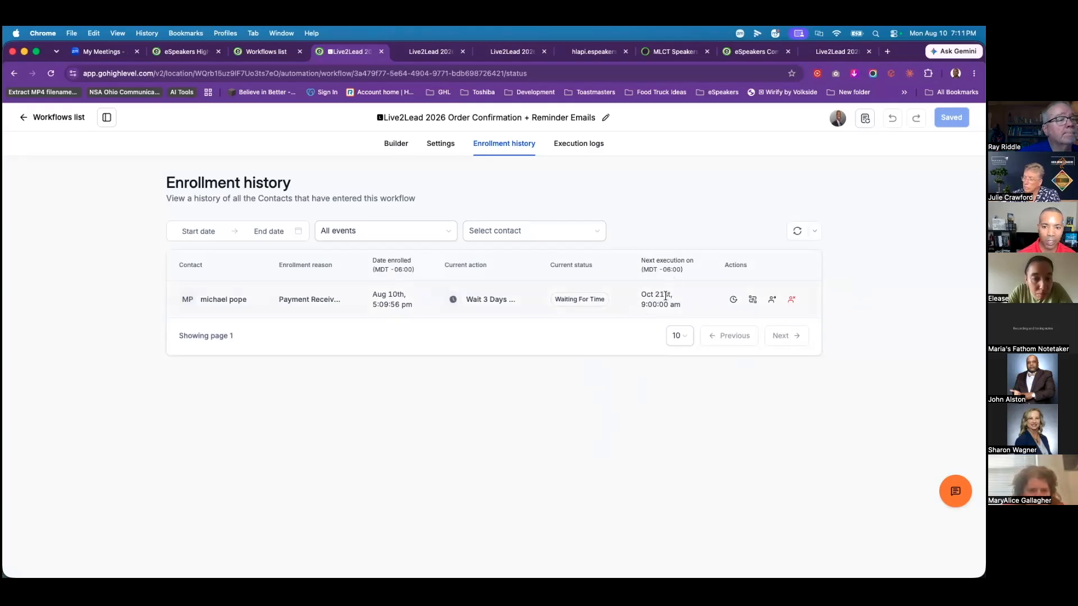
left_click(772, 301)
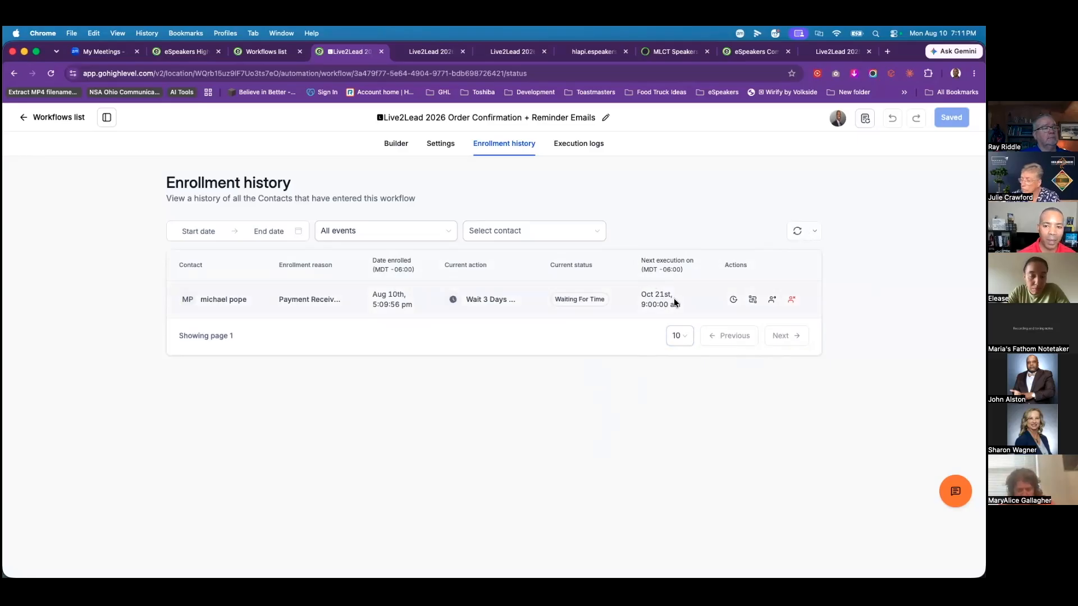
left_click(795, 232)
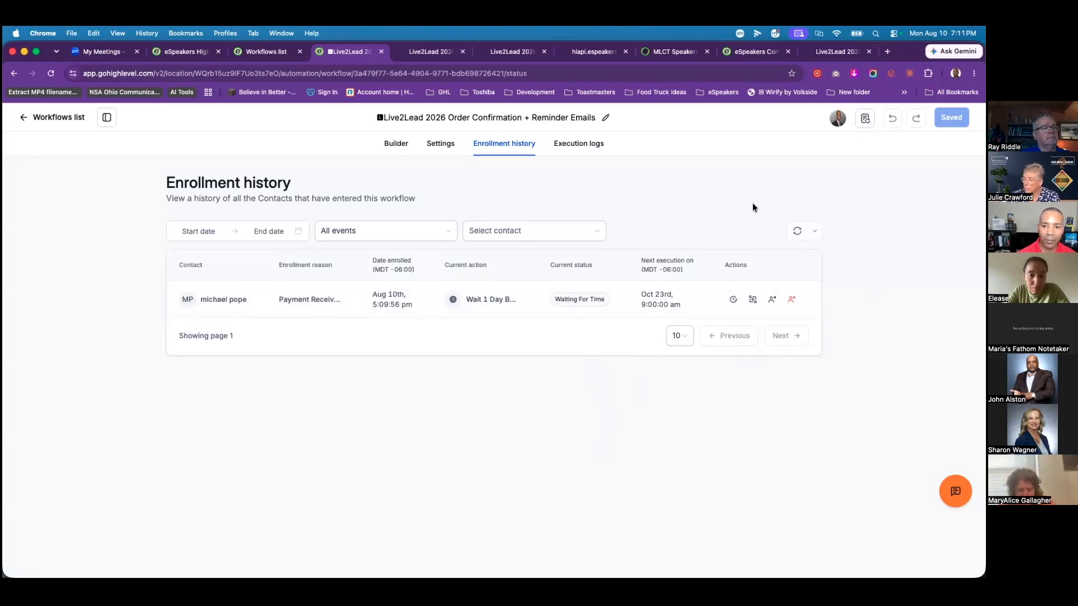
left_click(772, 301)
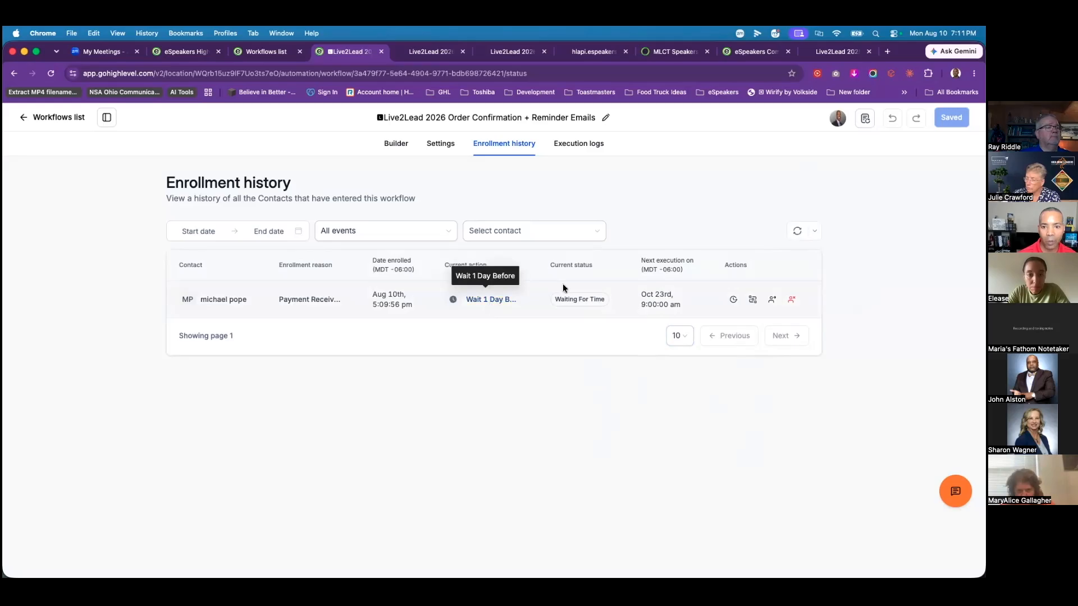
left_click(797, 232)
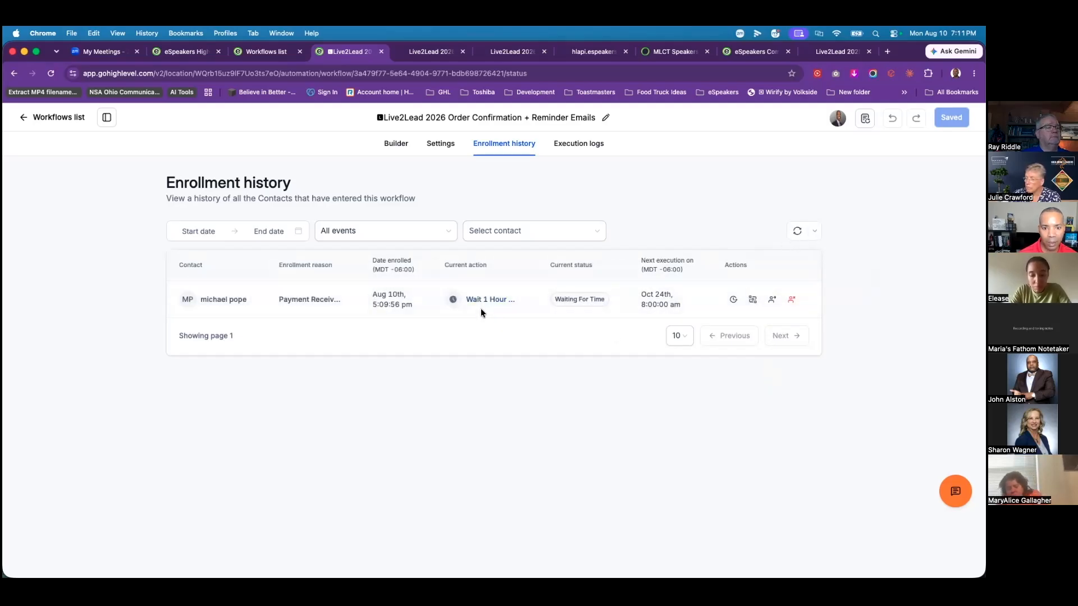
left_click(797, 233)
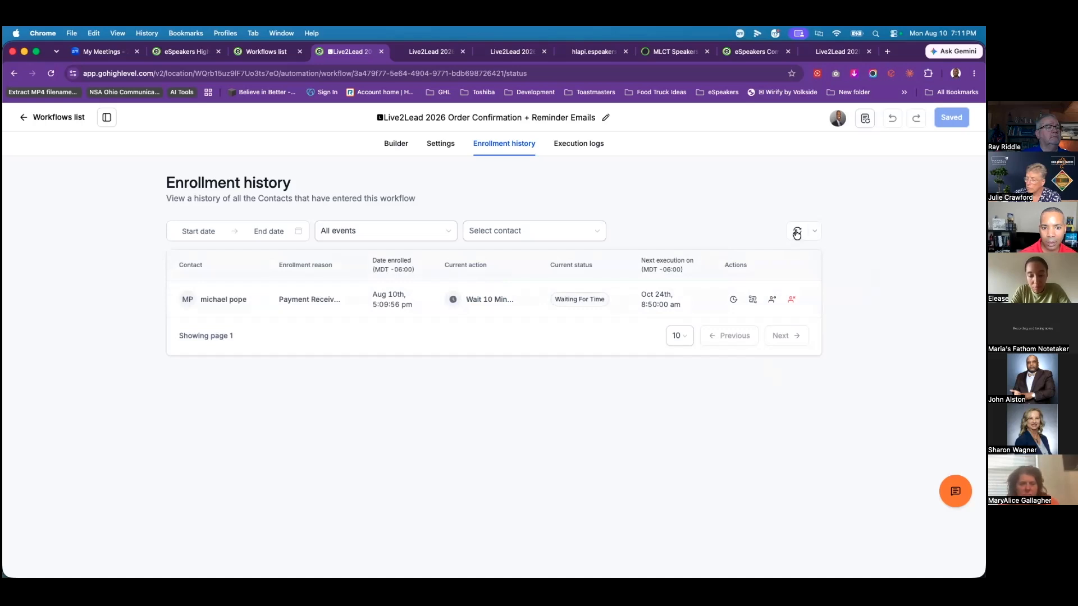
left_click(772, 299)
left_click(798, 232)
Step: Force the contact past the last wait so it finishes on the Course grant offer Live2lead 2026 step
left_click(797, 234)
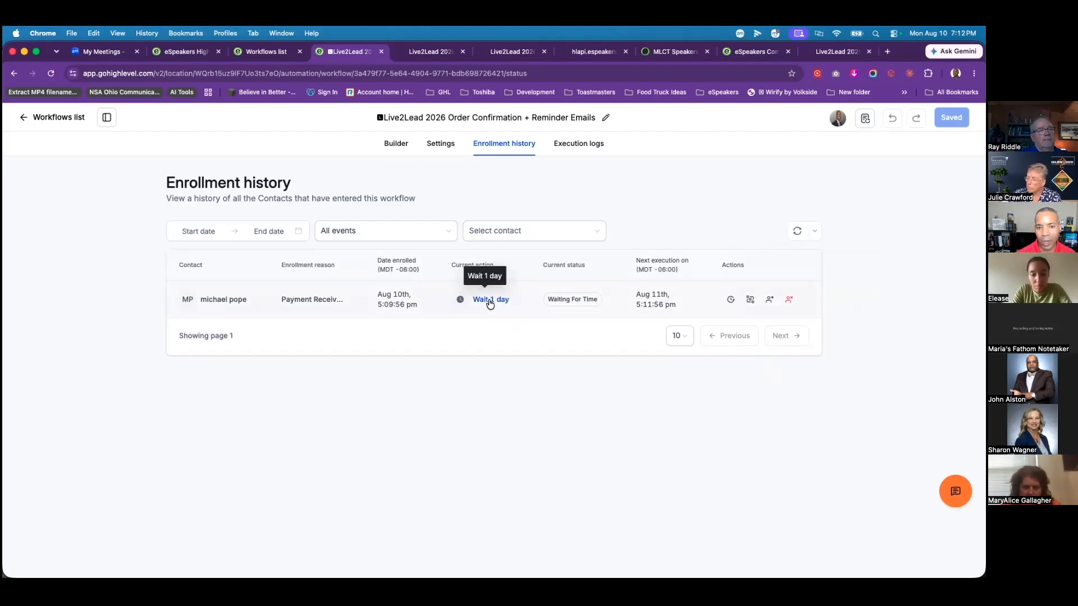
left_click(768, 301)
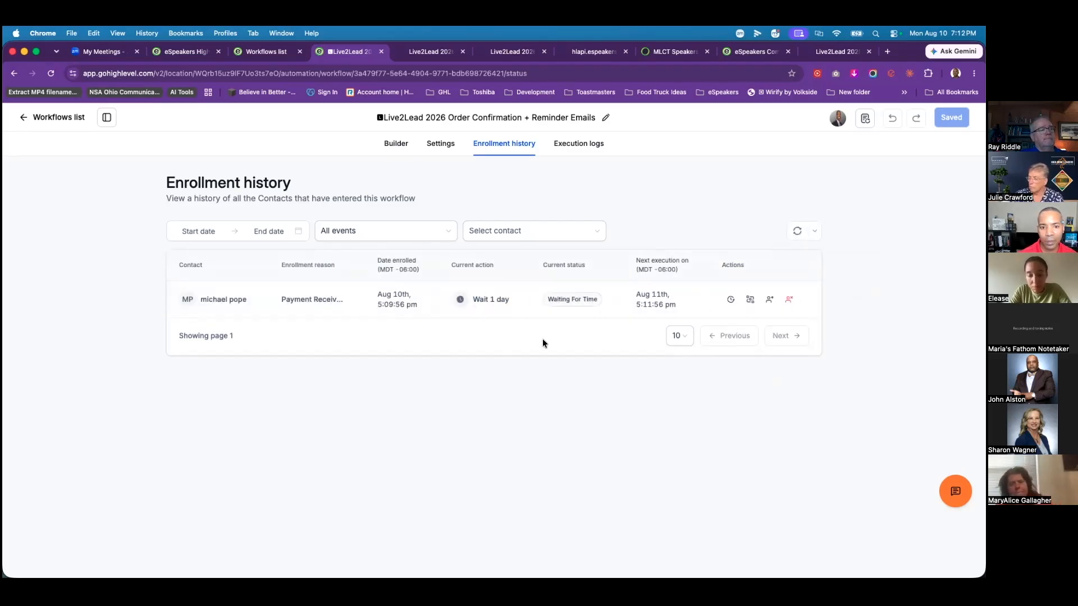
left_click(798, 232)
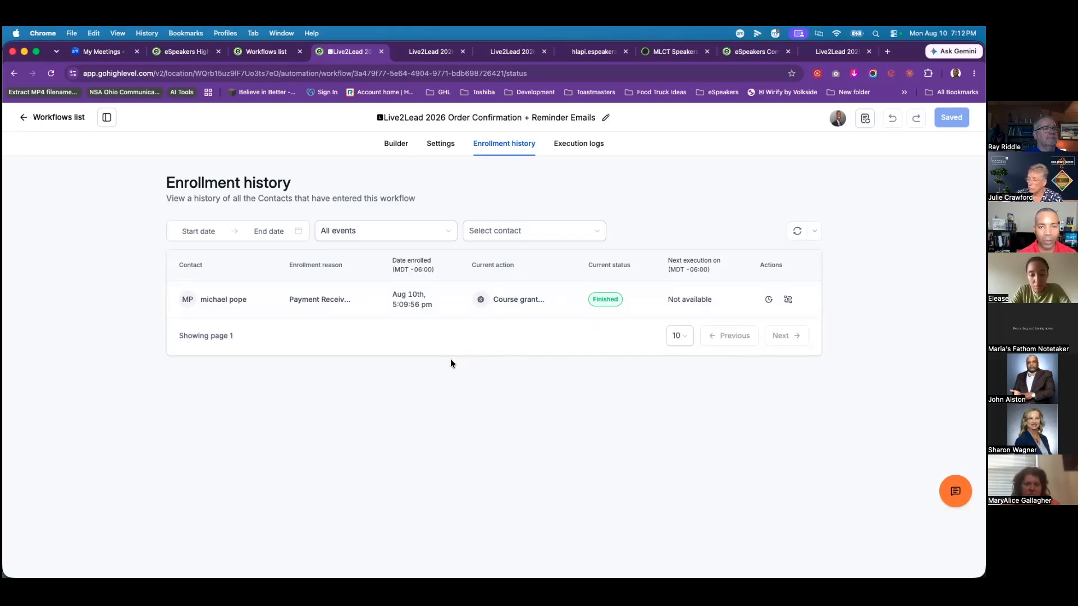
Step: Return from enrollment history to the Live2Lead 2026 workflows list, then open Contacts
left_click(184, 53)
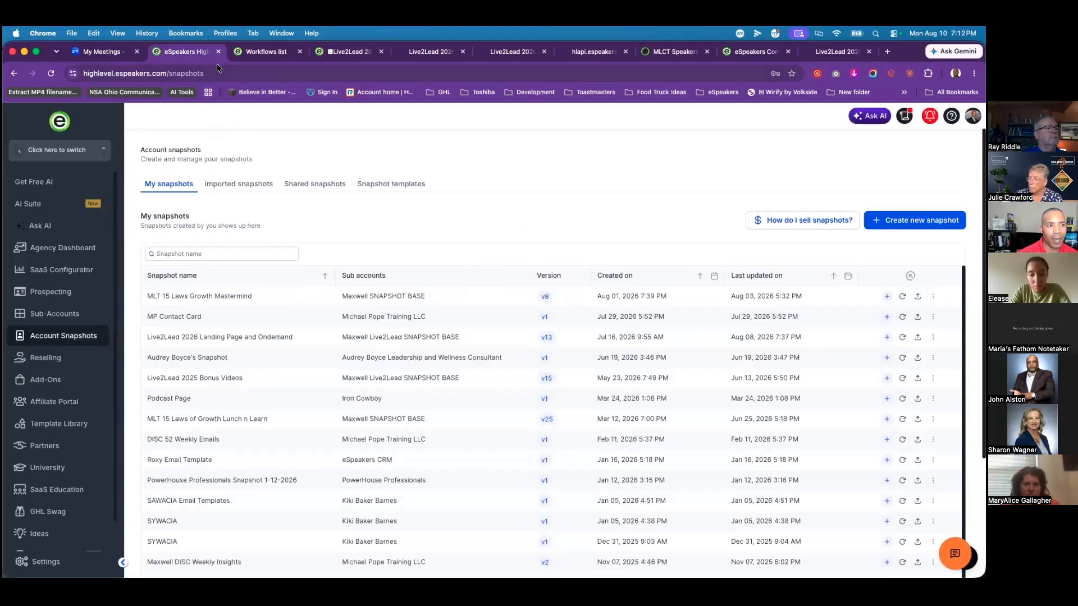
left_click(273, 51)
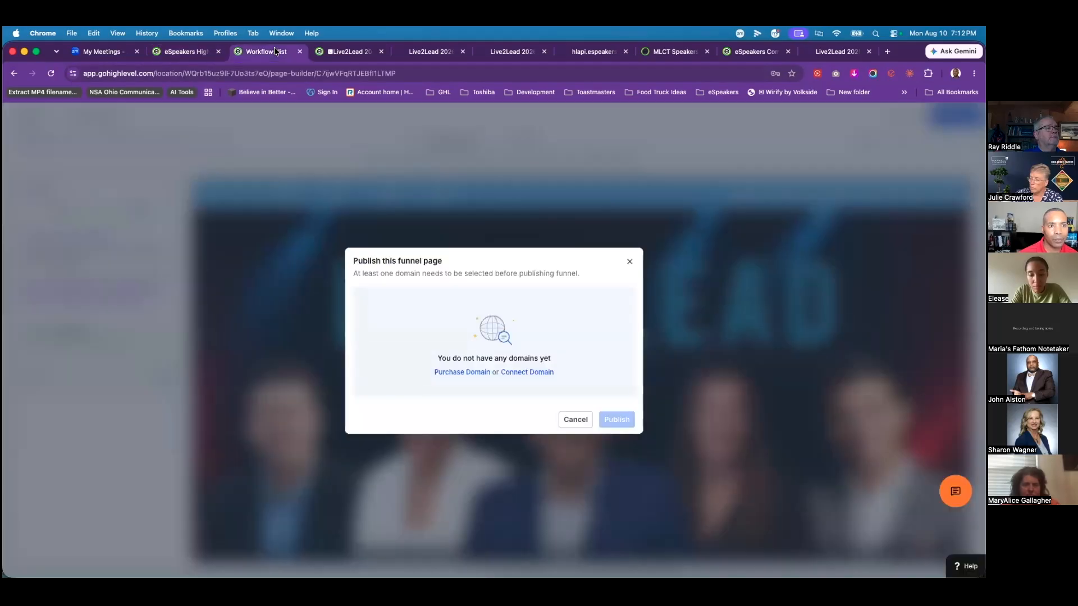
left_click(630, 265)
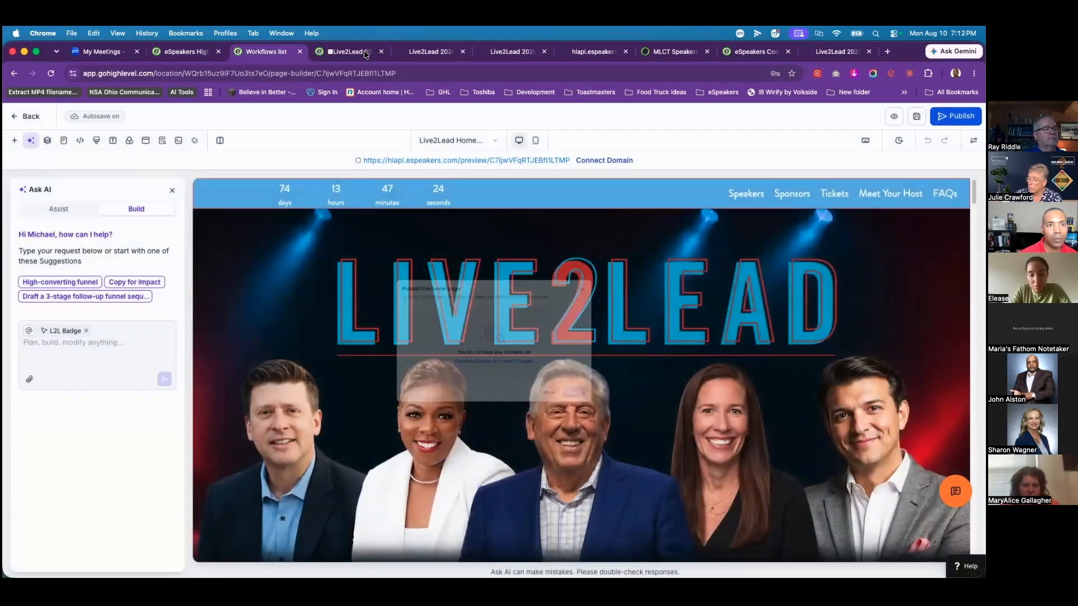
key("ctrl+Tab")
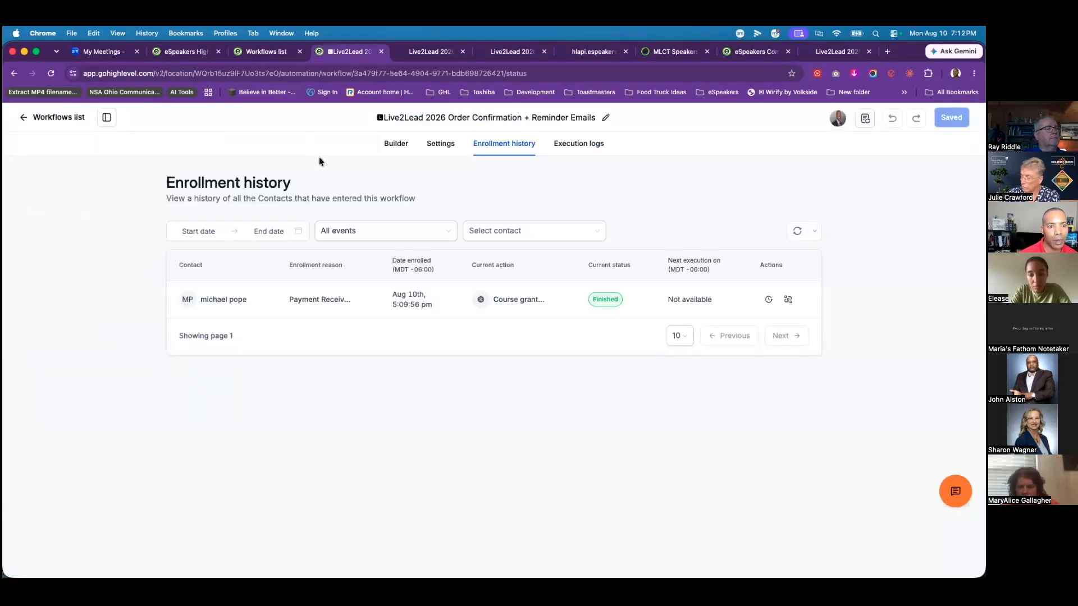
left_click(24, 117)
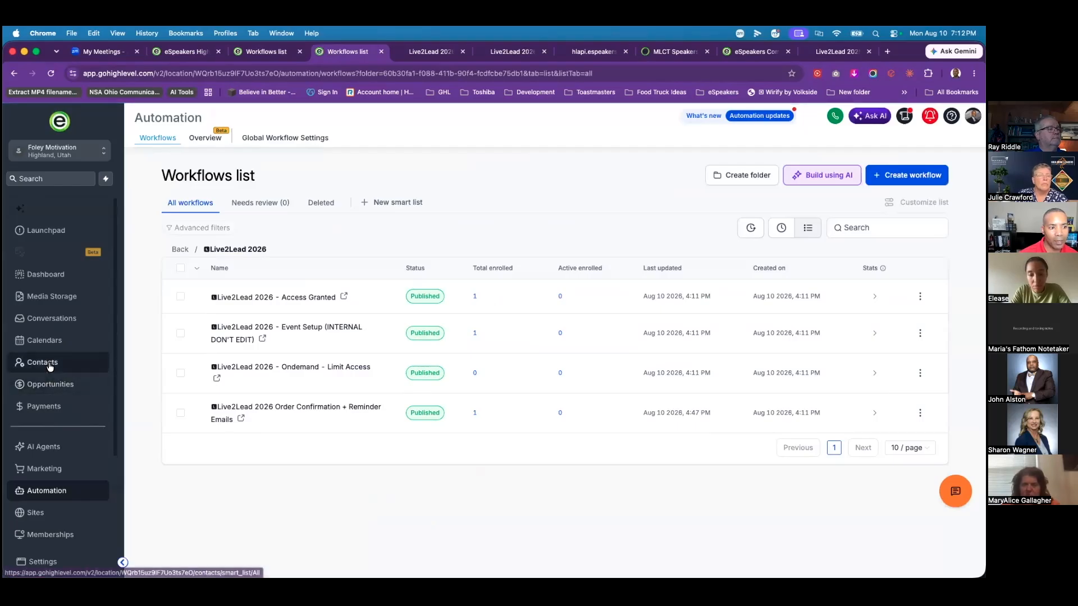
left_click(39, 362)
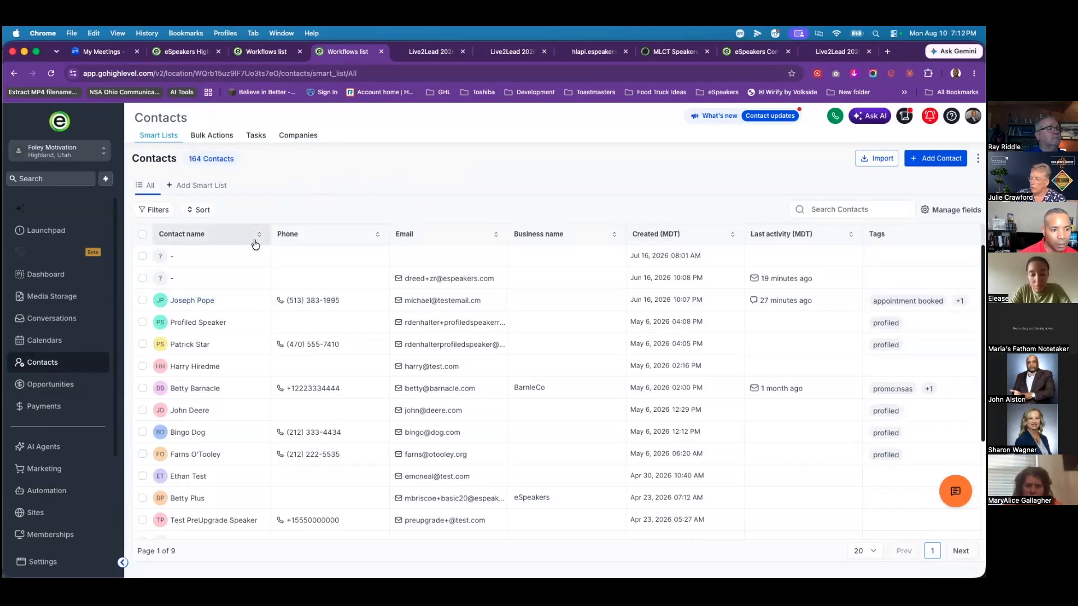
Step: Filter contacts by the tag live2lead 2026, leaving only the test order's buyer
left_click(859, 209)
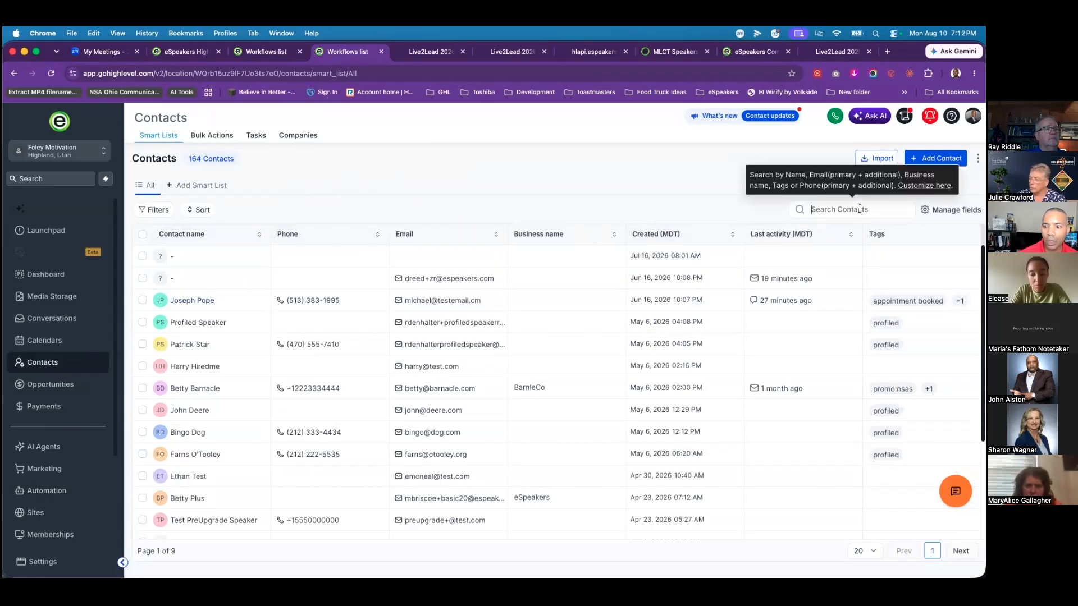
left_click(153, 209)
left_click(767, 154)
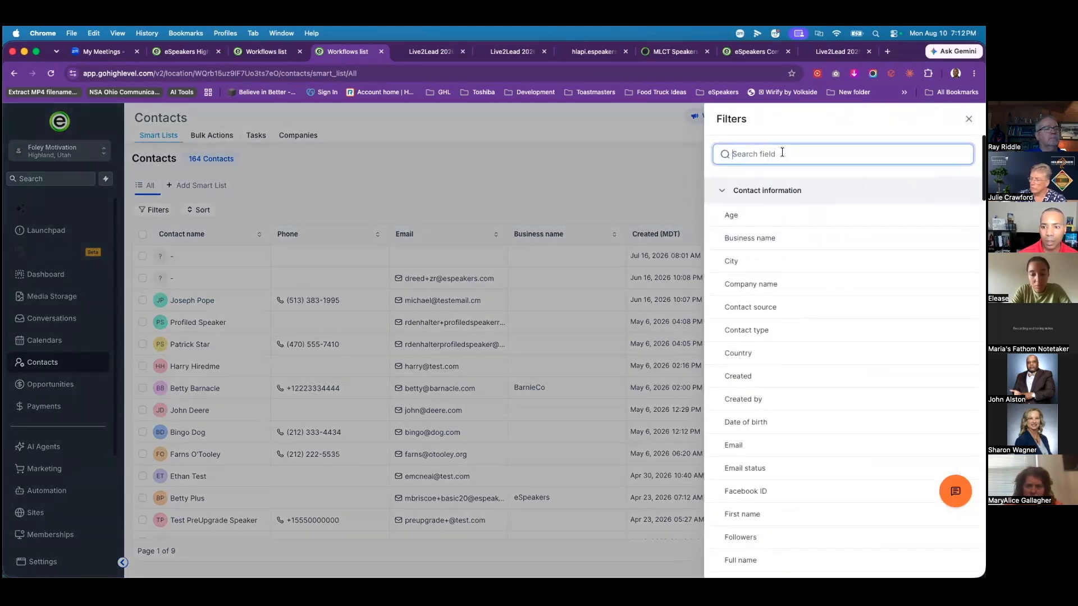
type("li")
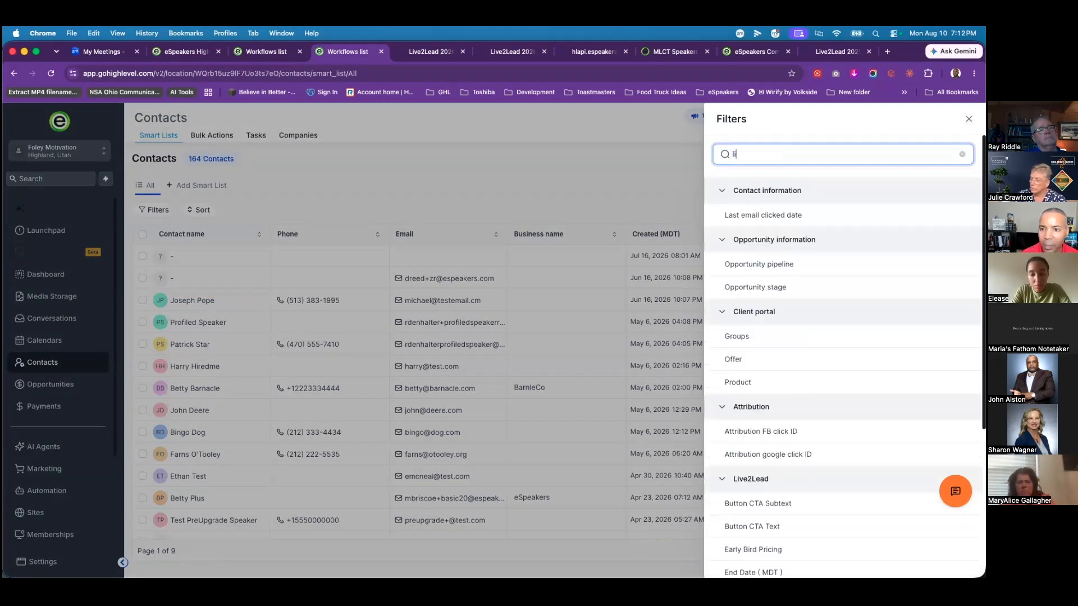
key("BackSpace")
key("BackSpace")
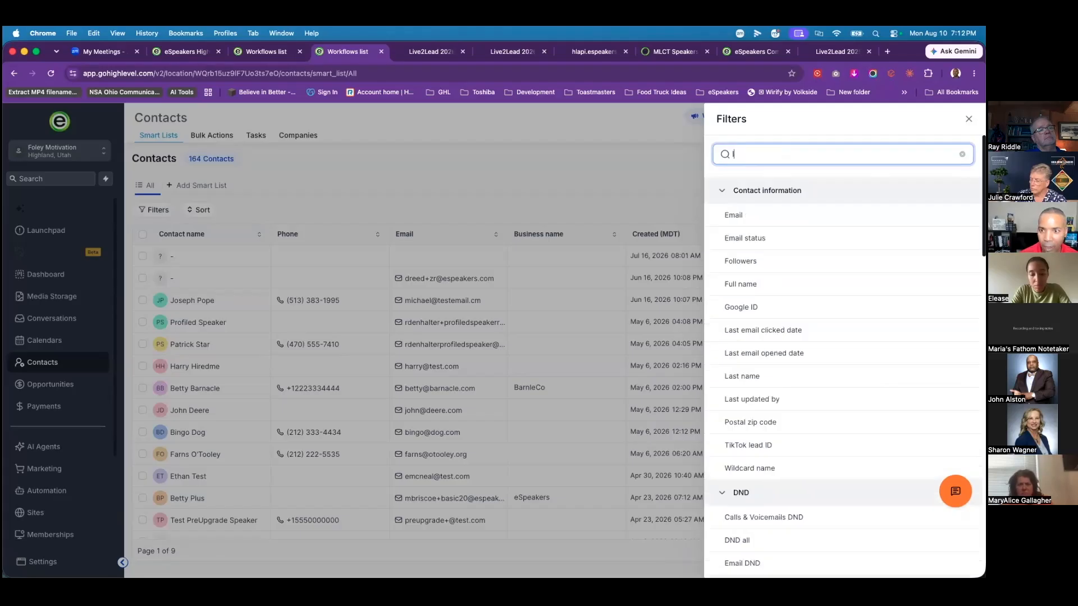
type("tag")
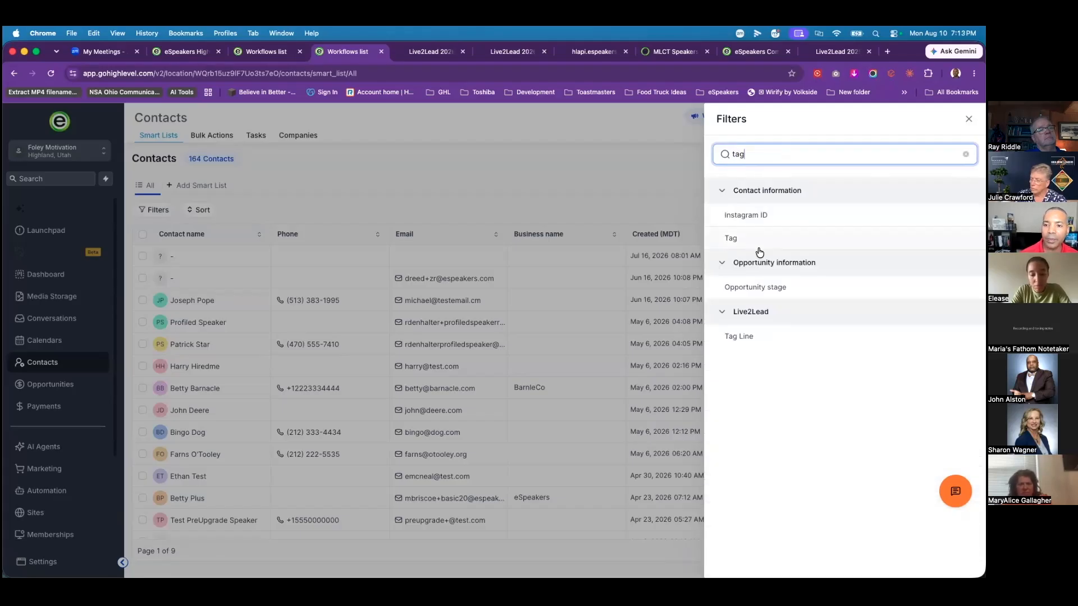
left_click(733, 239)
left_click(821, 194)
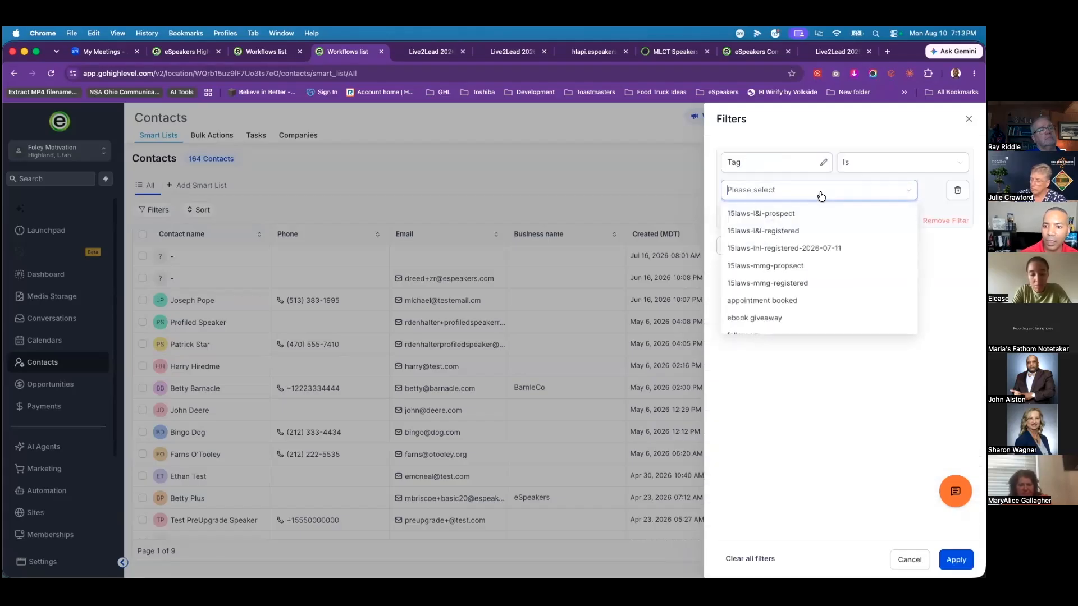
type("live")
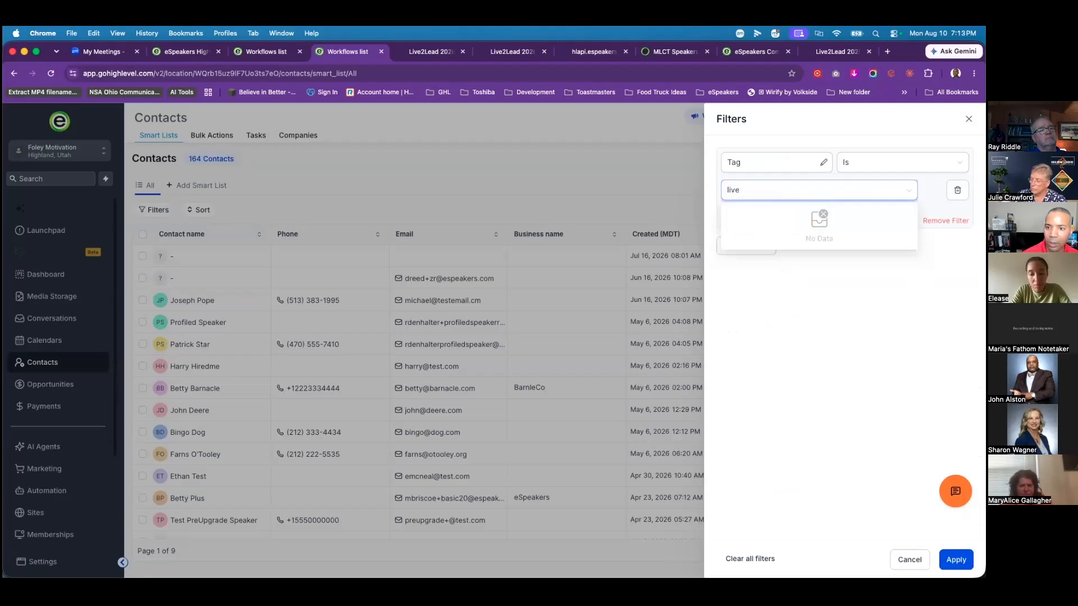
left_click(752, 318)
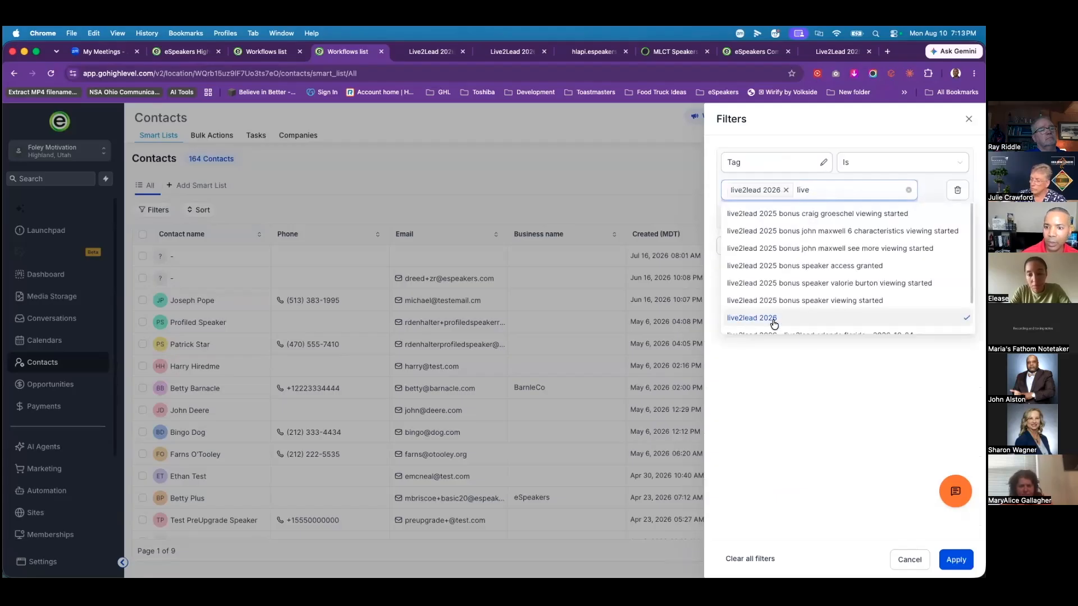
left_click(957, 560)
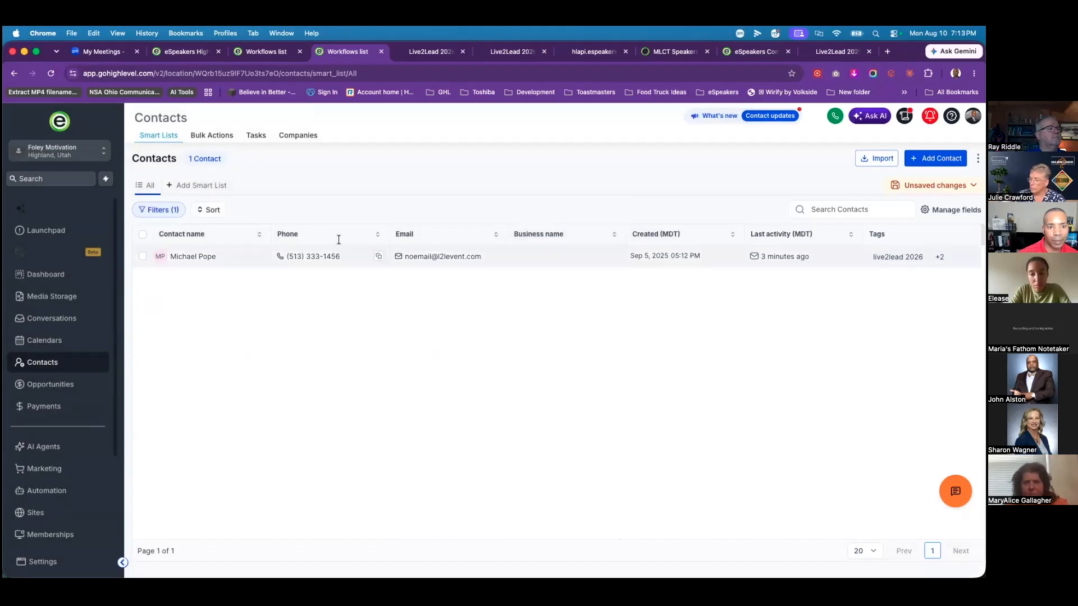
Step: Open the buyer's contact record, review the confirmed Live2Lead appointment details, then switch to Actions
left_click(197, 261)
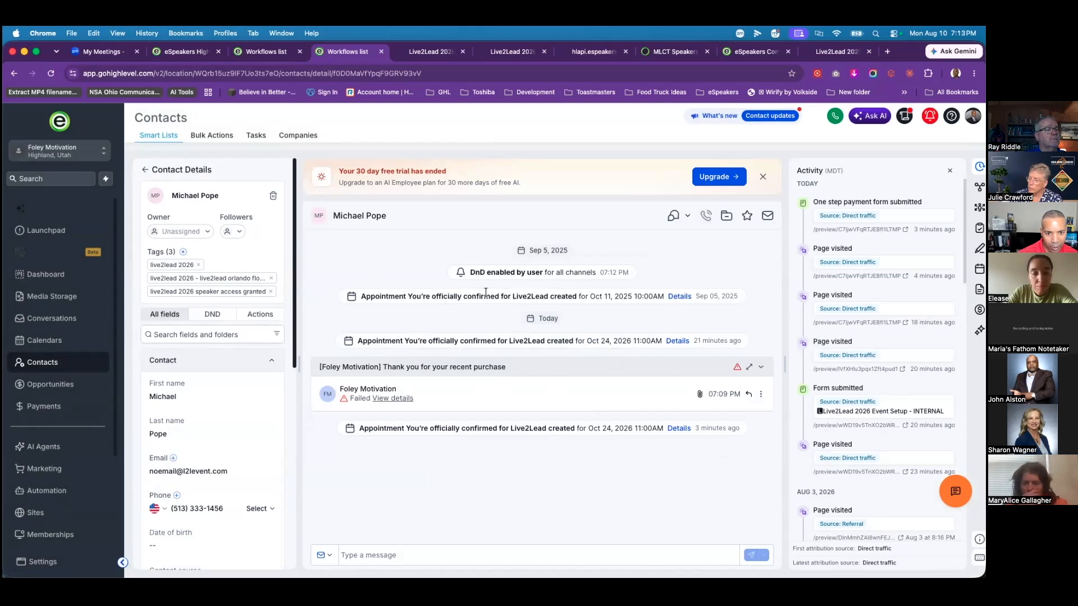
left_click(677, 341)
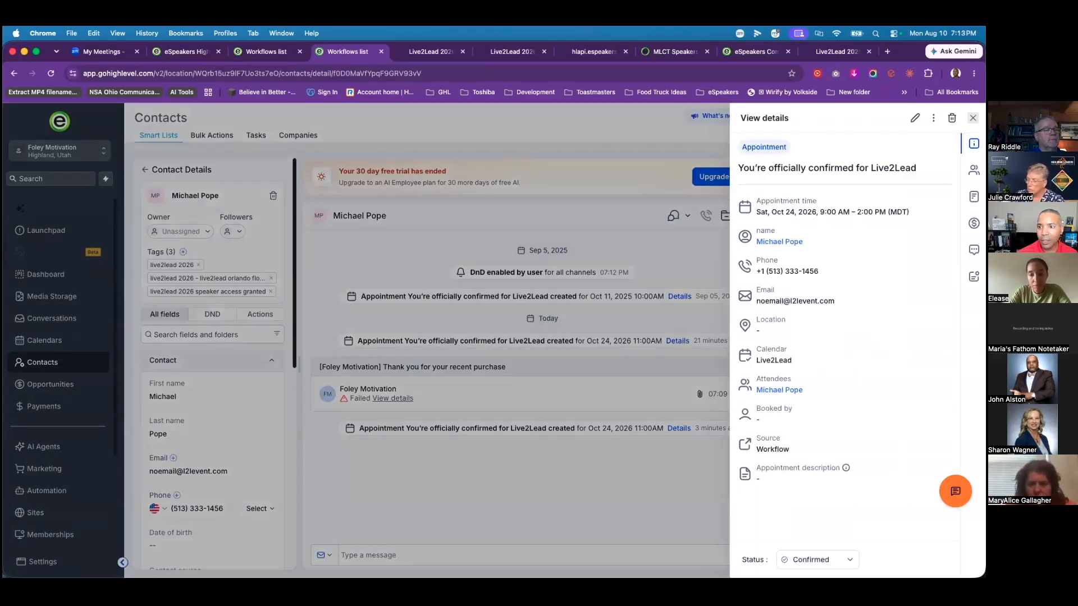
left_click(329, 305)
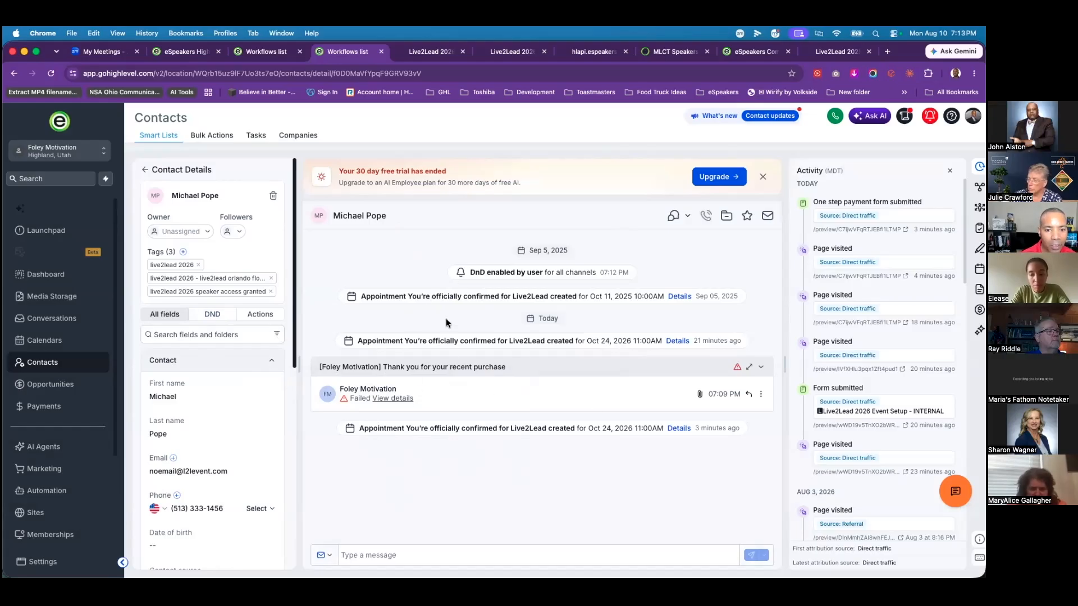
scroll(220, 388, "down", 1)
scroll(231, 318, "up", 1)
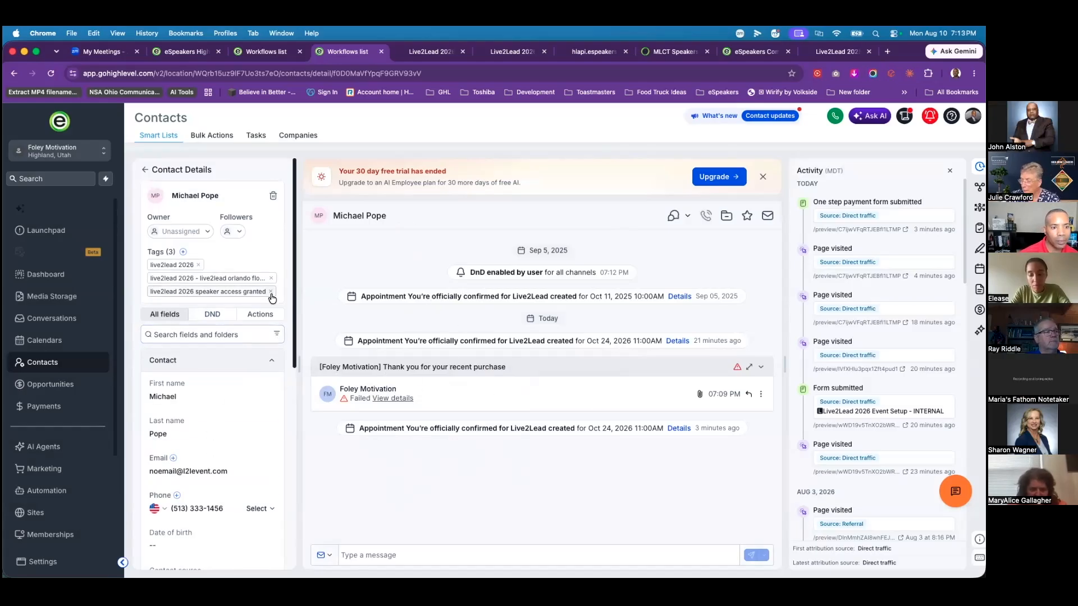
left_click(261, 316)
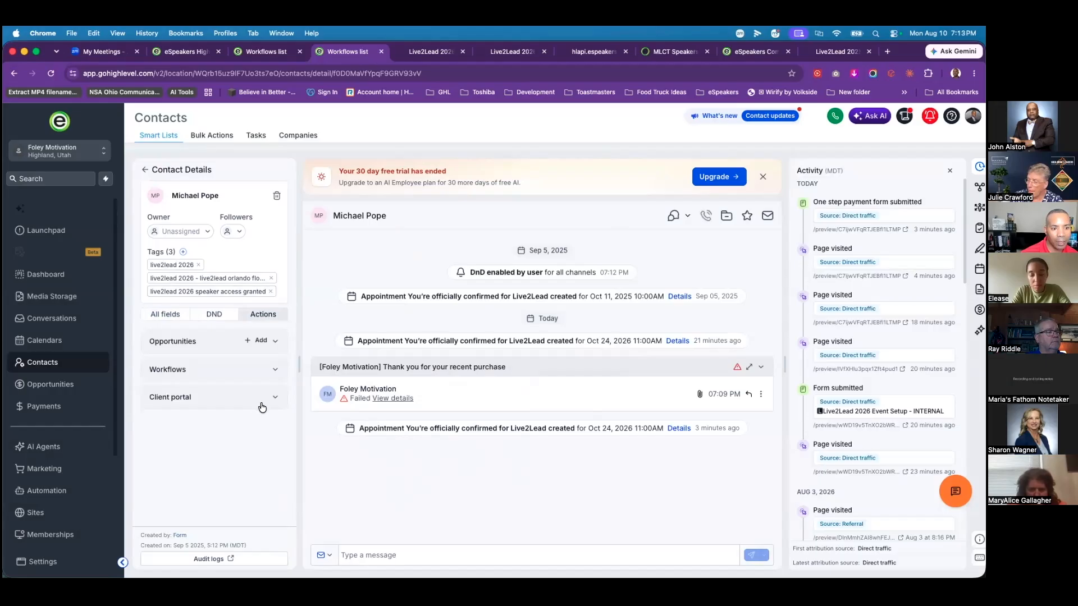
Step: Expand the Client portal section in the buyer's Actions panel
left_click(262, 400)
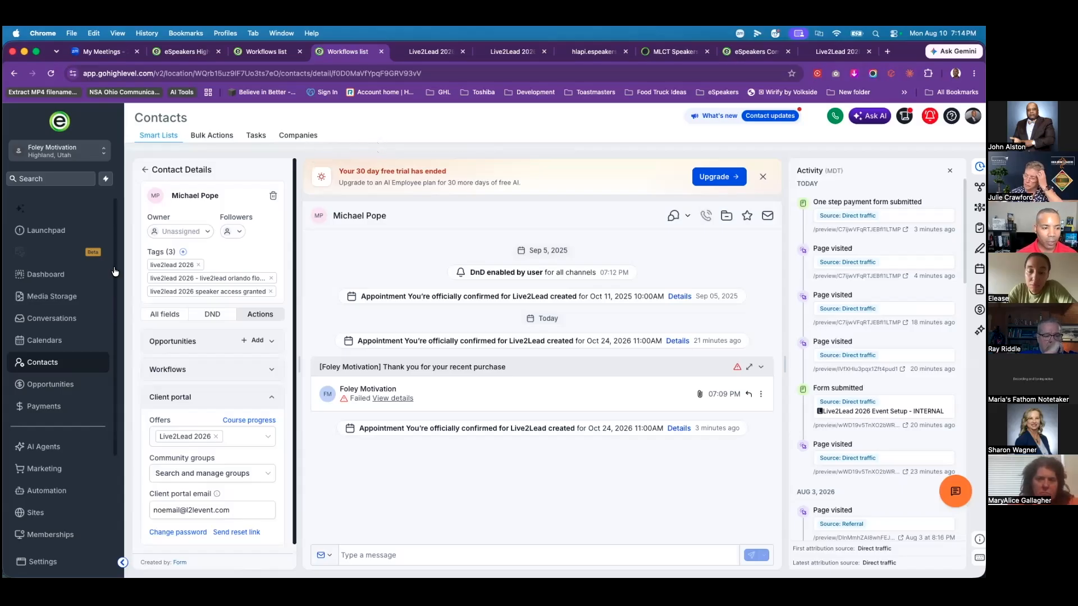
Step: Open the Live2Lead 2026 funnel from Recent funnels and list the Live2Lead Home Page step's products
left_click(35, 514)
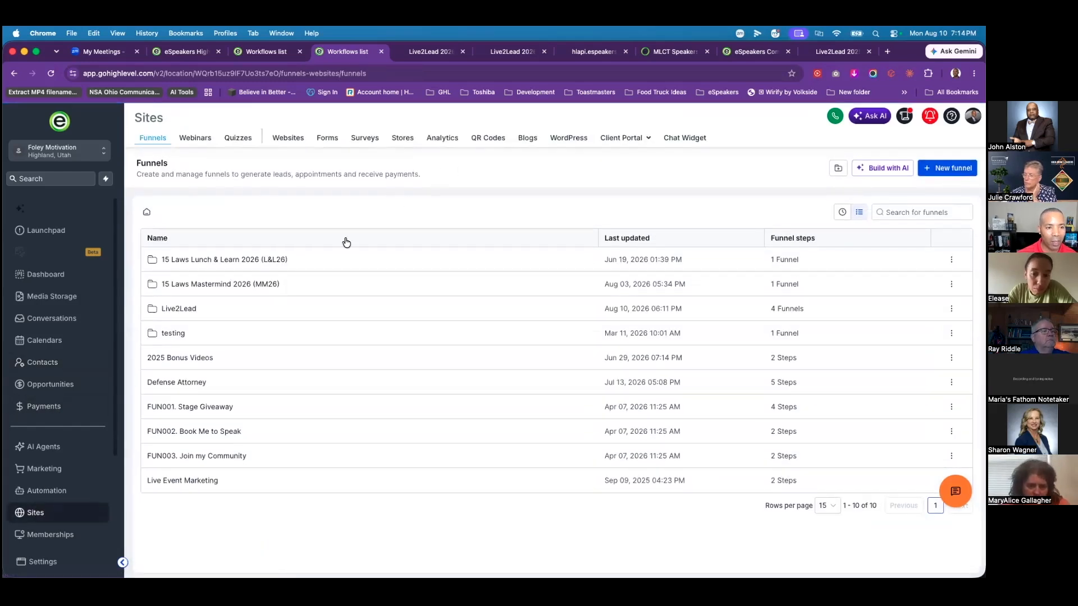
left_click(843, 216)
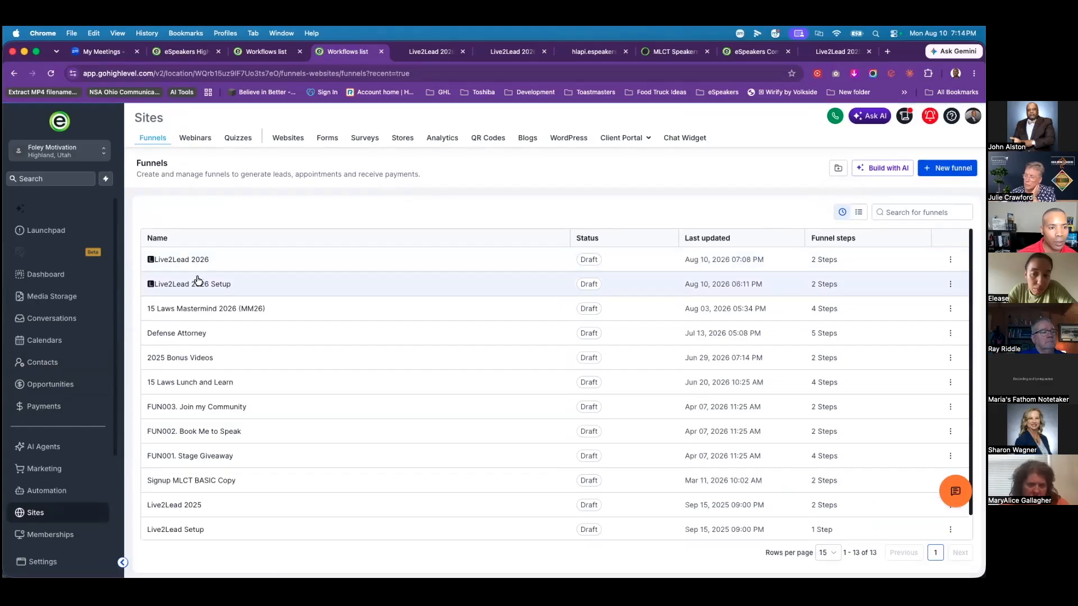
left_click(196, 262)
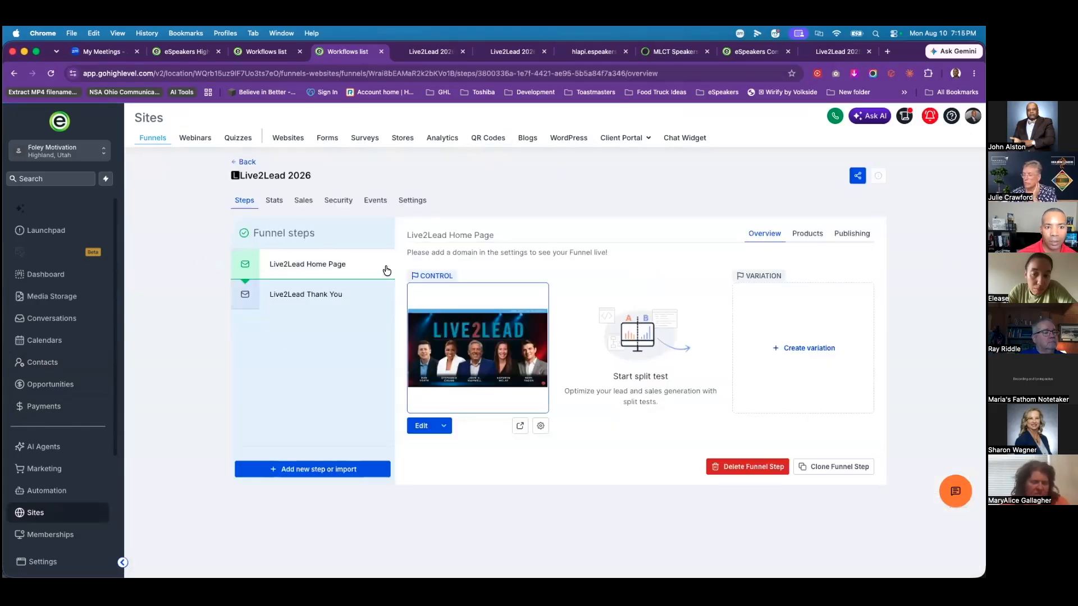
left_click(806, 236)
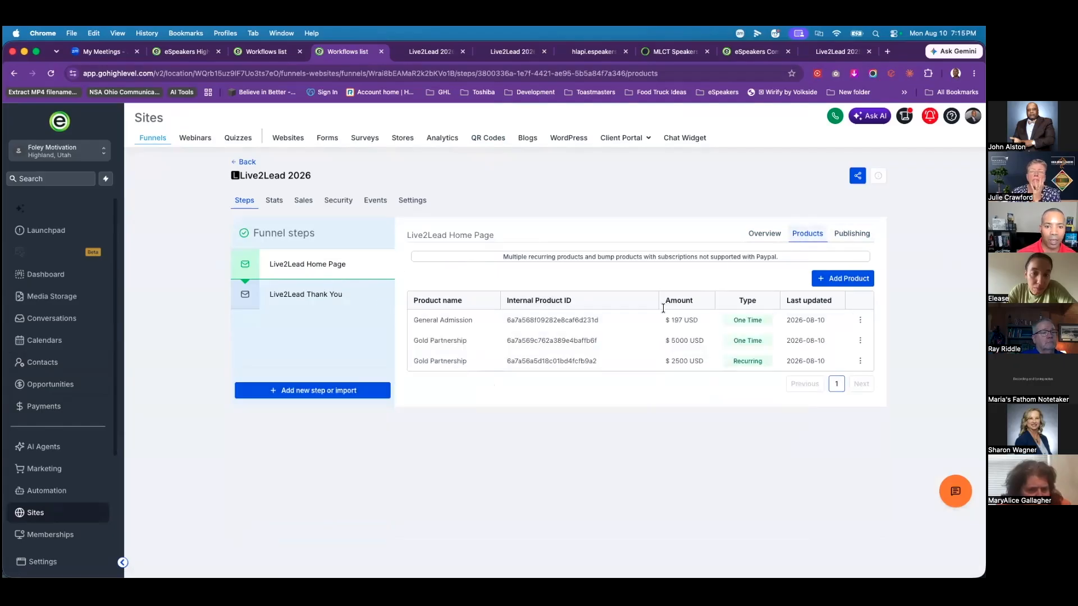
Step: Attach L2L Virtual Pass at the $79 one-time price to the Home Page step as a bump product
left_click(845, 278)
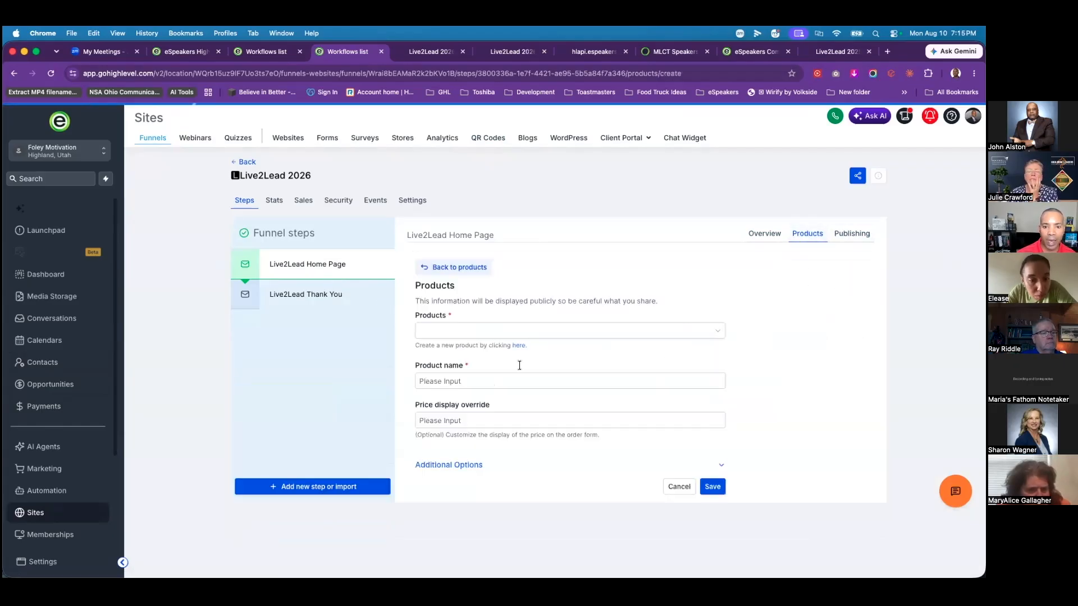
left_click(470, 465)
scroll(505, 477, "down", 1)
left_click(417, 509)
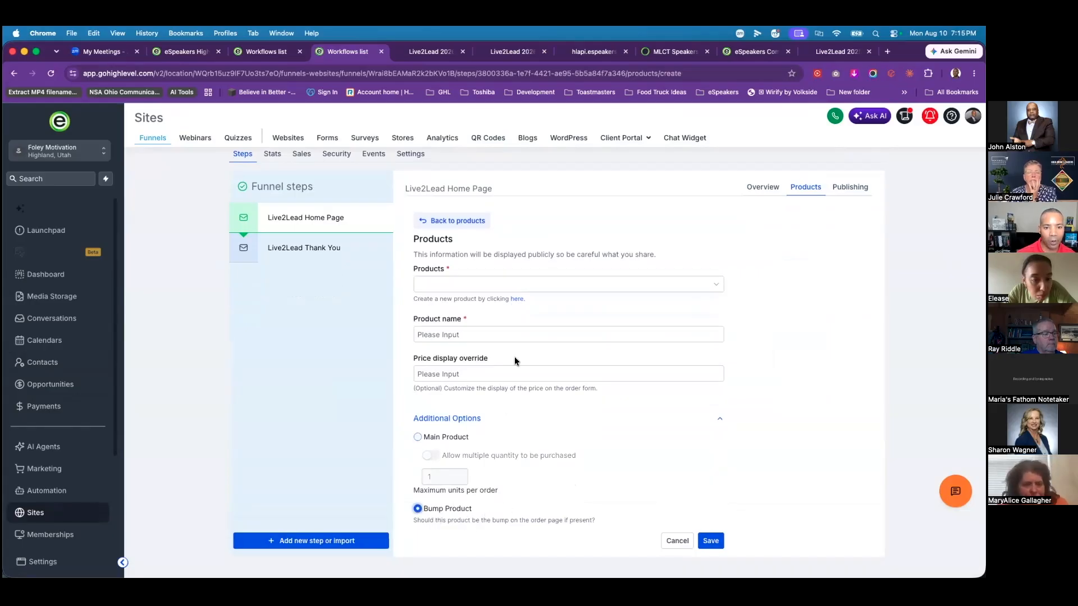
left_click(534, 284)
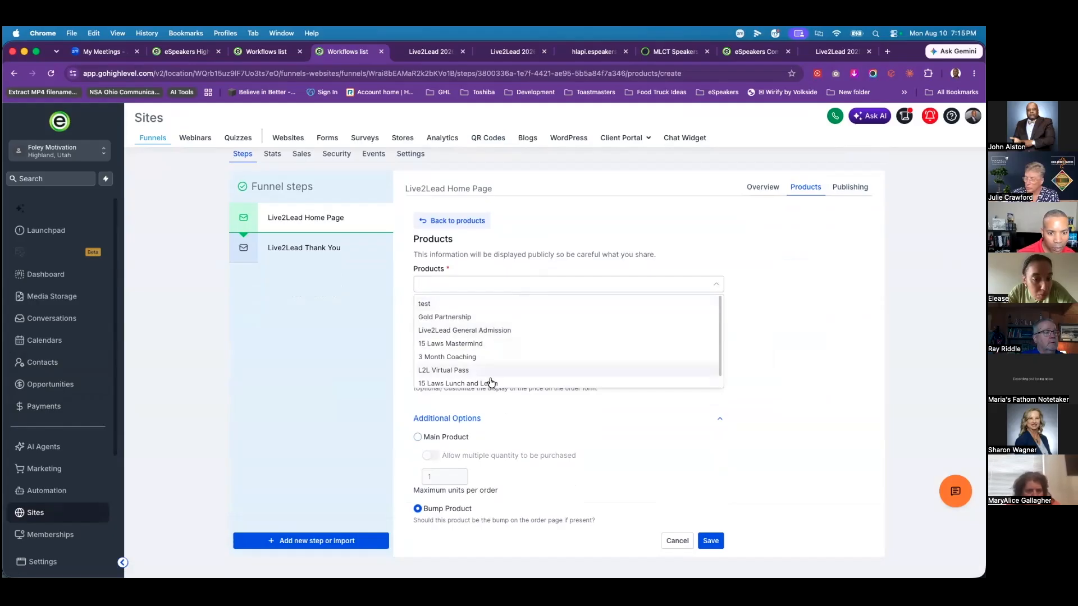
left_click(447, 370)
left_click(556, 336)
left_click(486, 357)
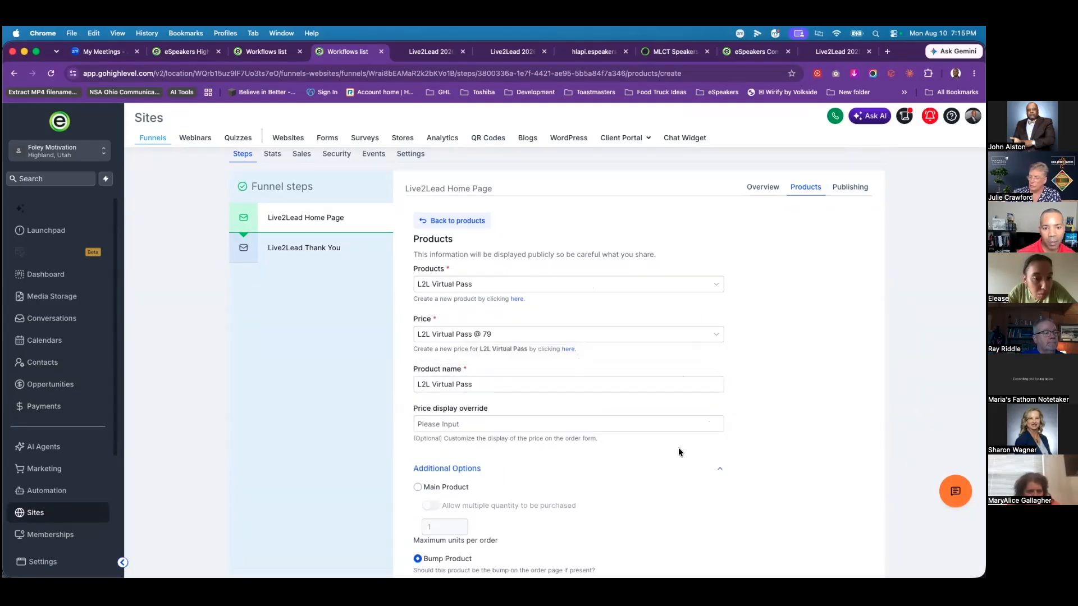
scroll(678, 452, "down", 2)
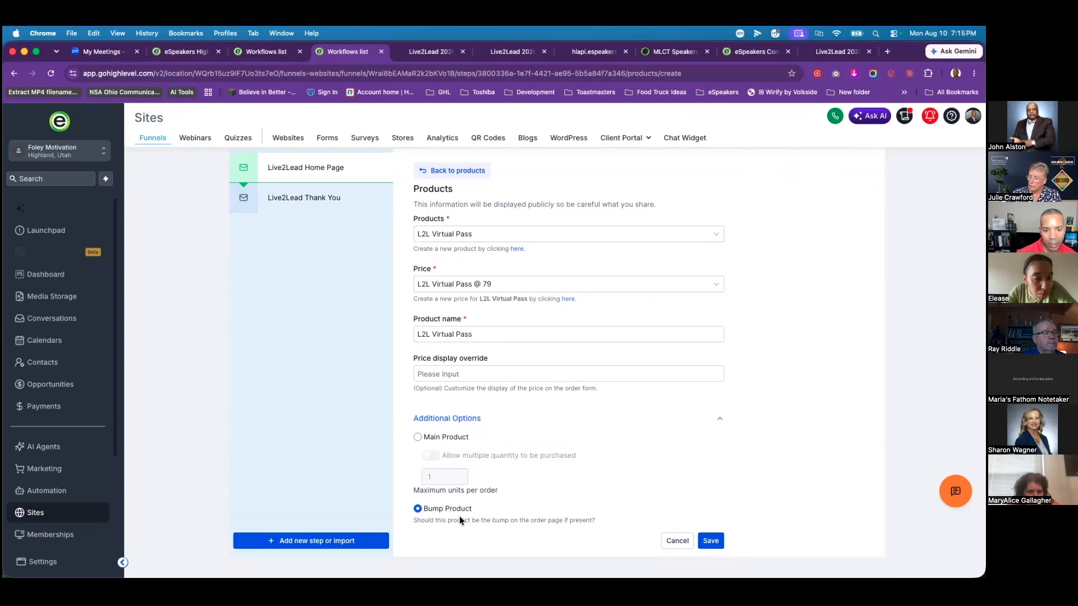
left_click(711, 543)
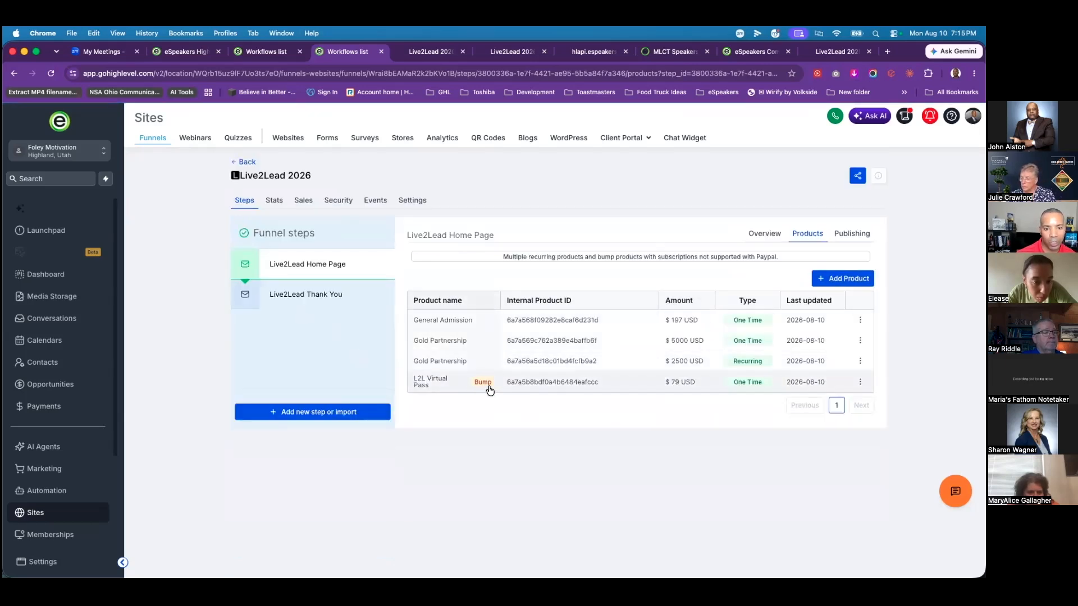
Step: Edit the Live2Lead Home Page in the builder and open the One Step Order form's settings, including order bump options
left_click(767, 234)
left_click(422, 432)
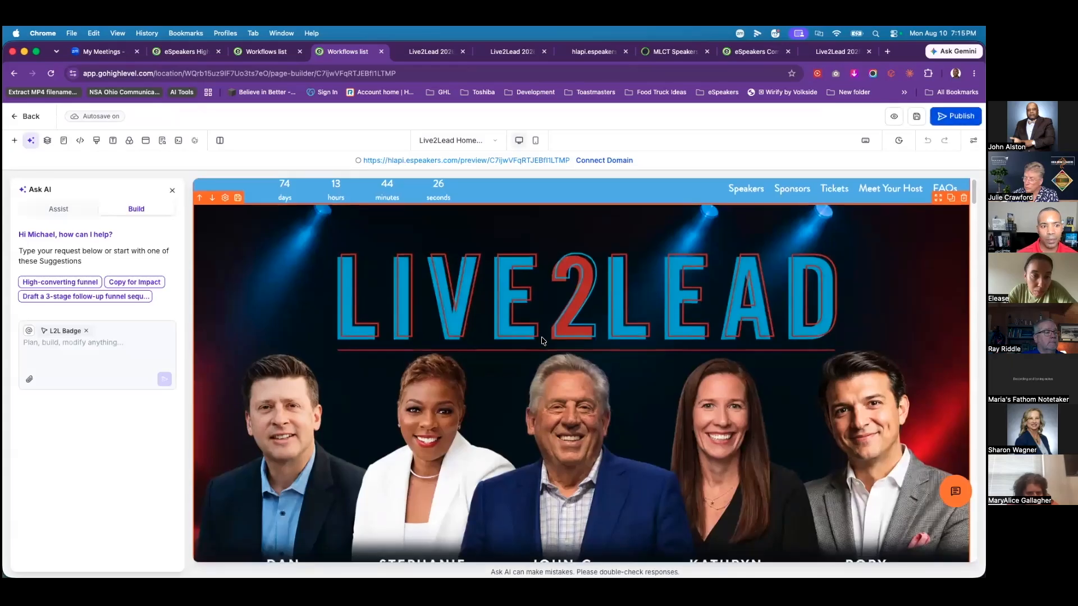
scroll(544, 338, "down", 20)
scroll(544, 340, "down", 20)
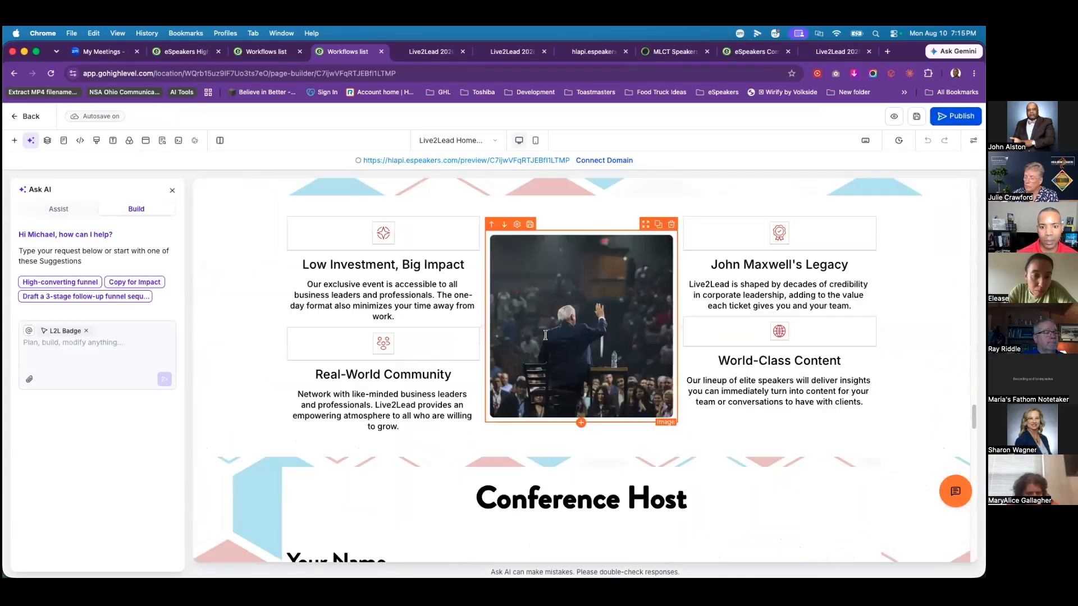
scroll(544, 336, "down", 5)
scroll(540, 328, "up", 7)
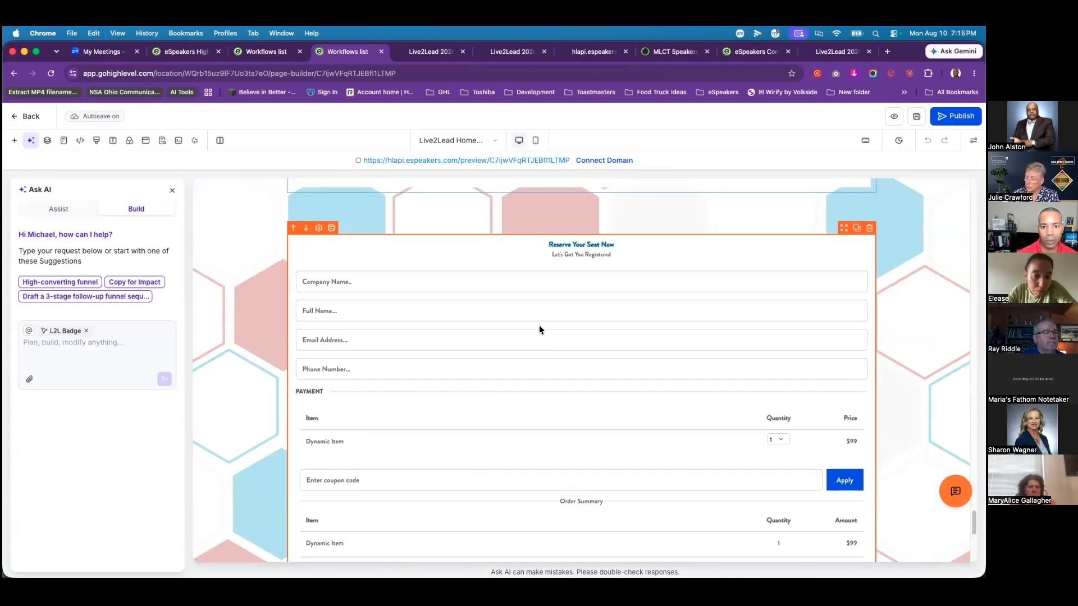
left_click(539, 326)
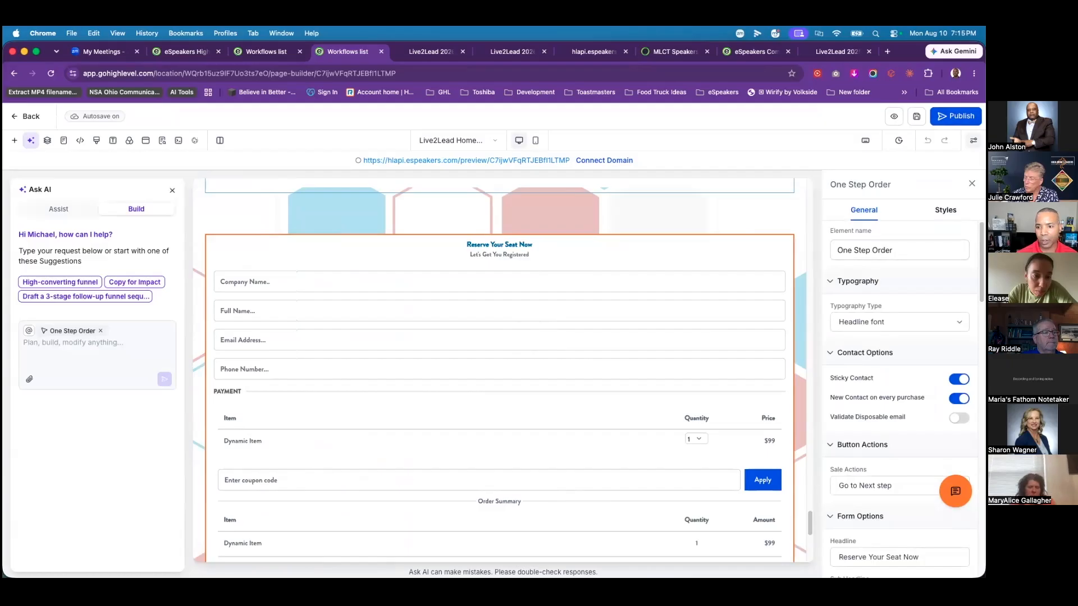
scroll(901, 393, "down", 10)
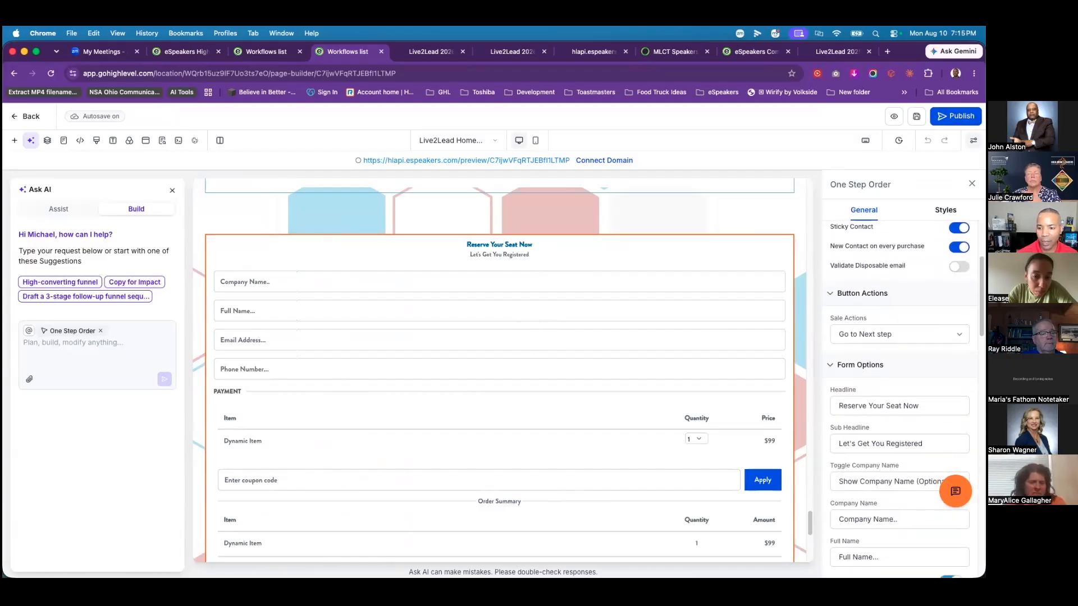
scroll(900, 400, "down", 10)
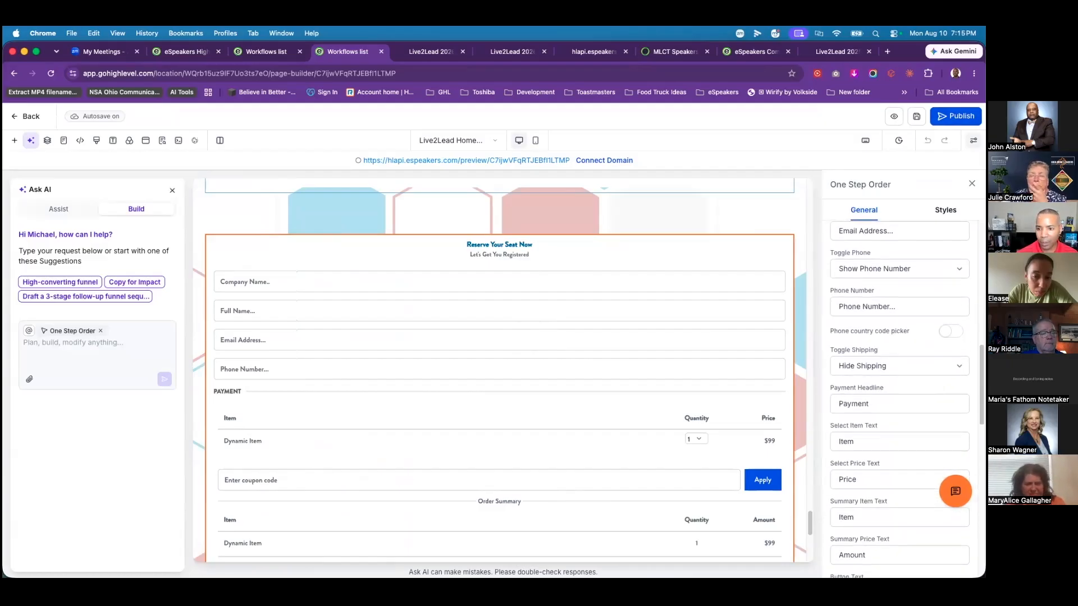
scroll(900, 399, "down", 5)
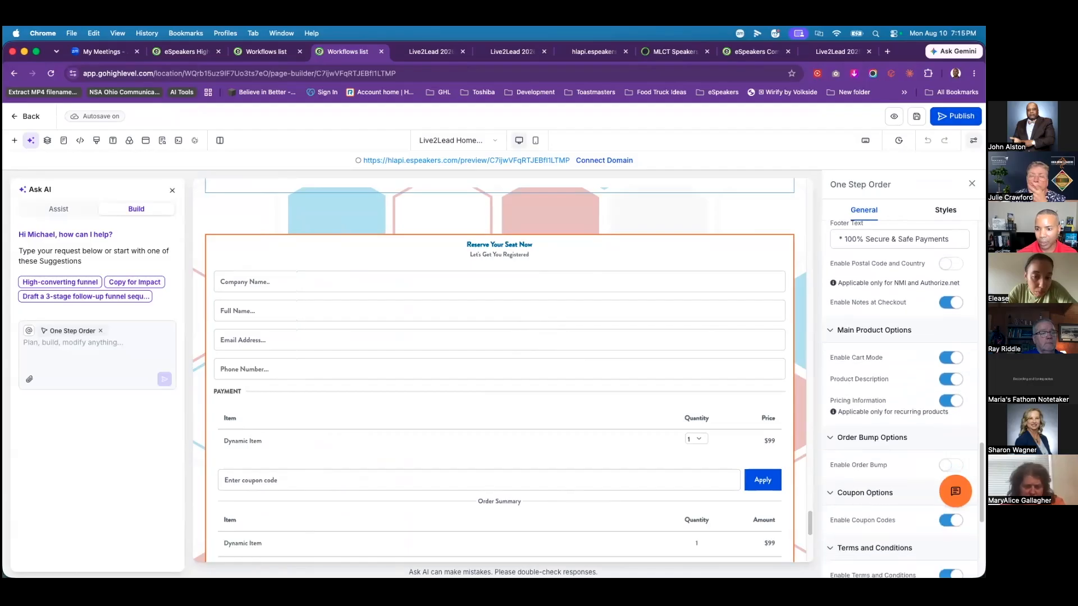
scroll(858, 400, "down", 2)
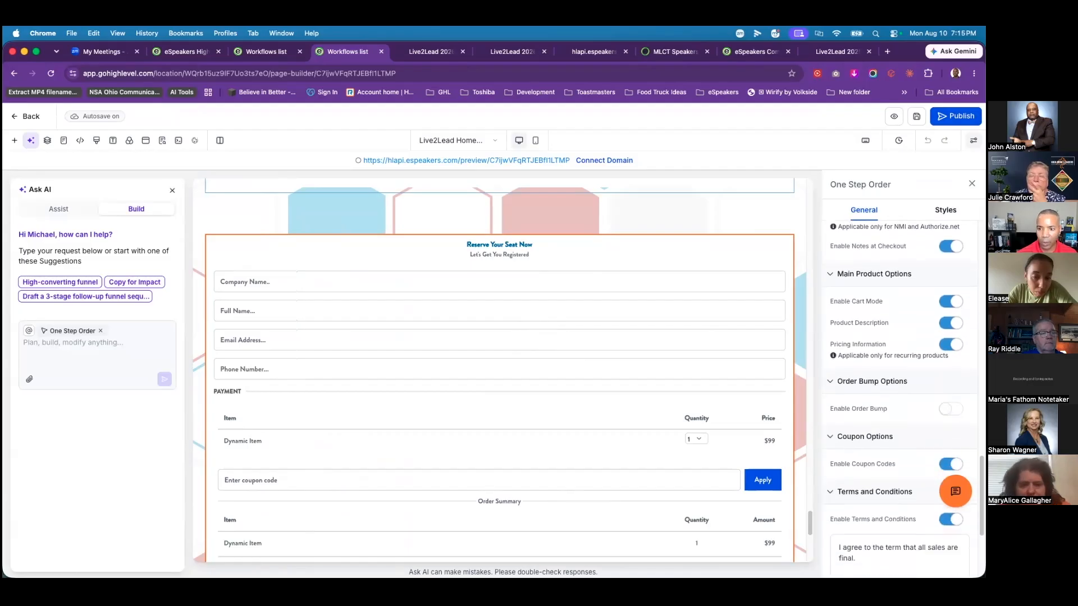
Step: Enable the registration form's order bump with L2L Virtual Pass as the bump product
left_click(951, 409)
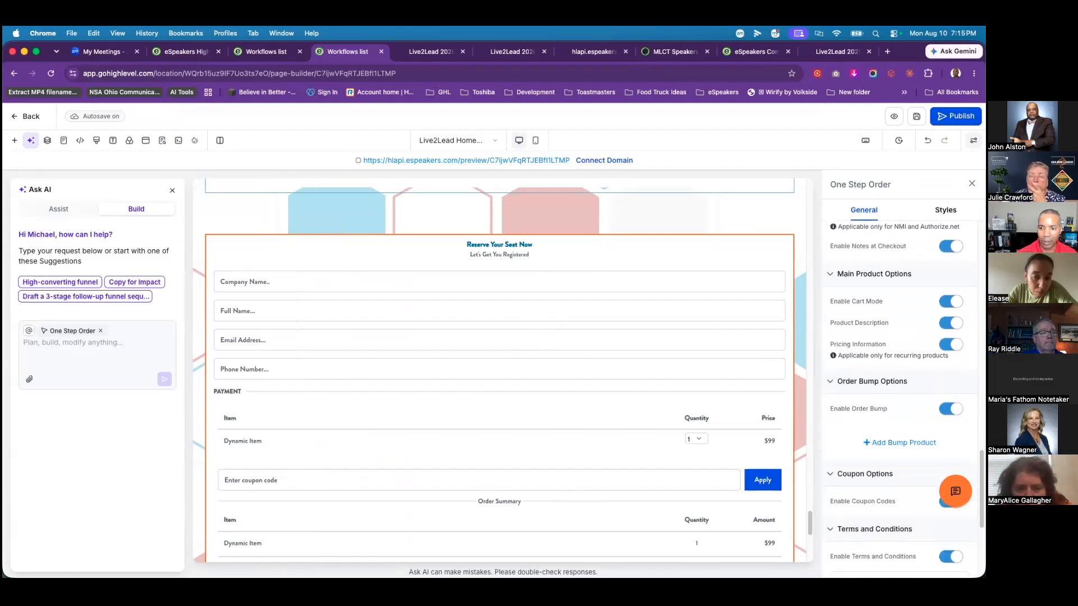
left_click(900, 443)
scroll(900, 393, "down", 4)
left_click(899, 259)
left_click(886, 283)
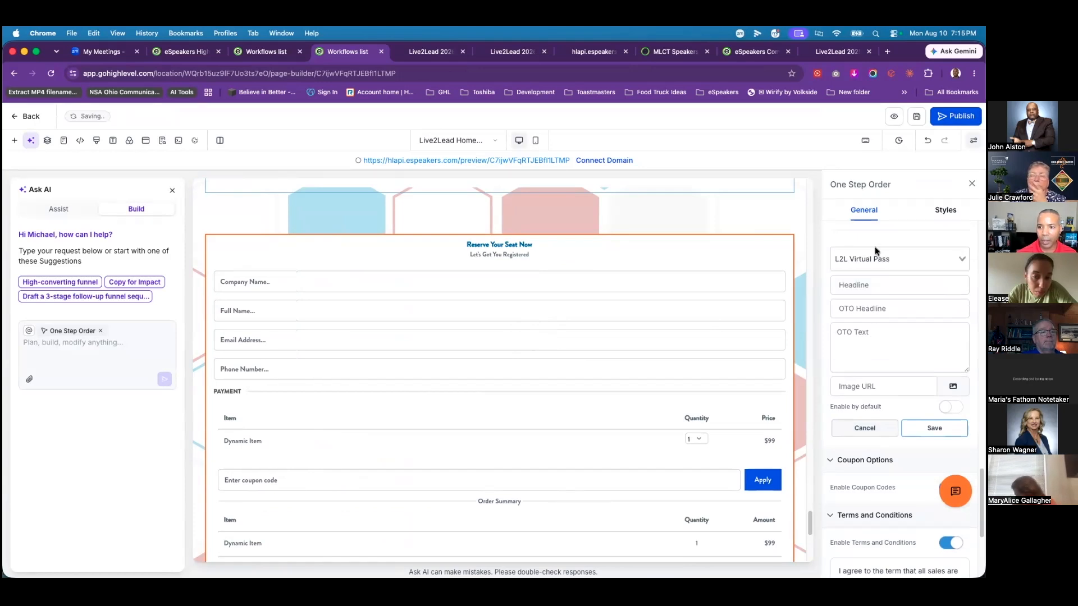
Step: Give the bump the headline 'Headline goes here' plus one-time-offer headline and text, then save
left_click(888, 286)
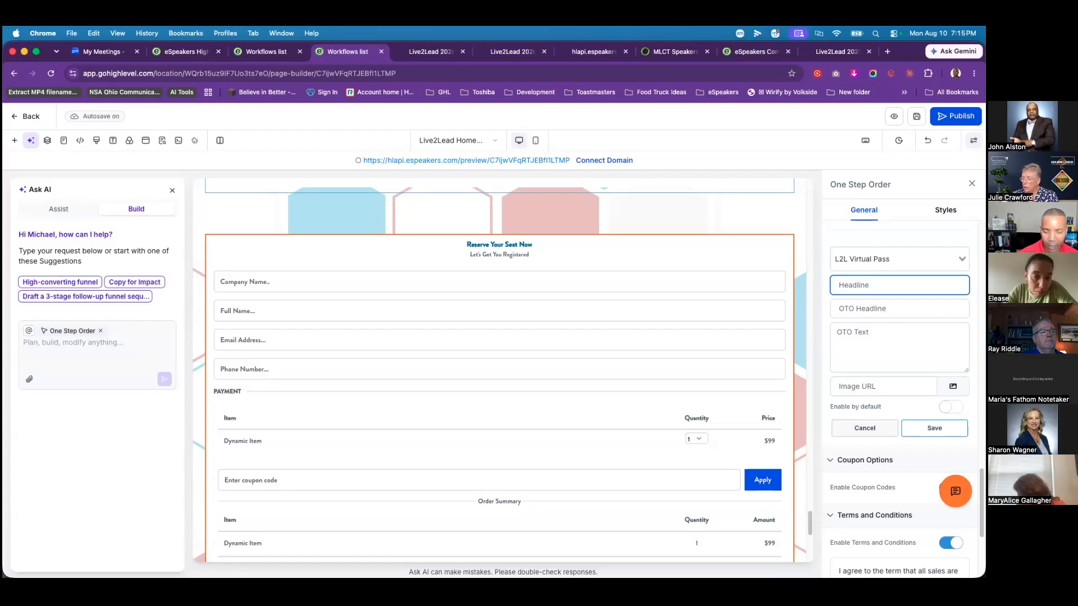
type("Headline goes here")
key("Tab")
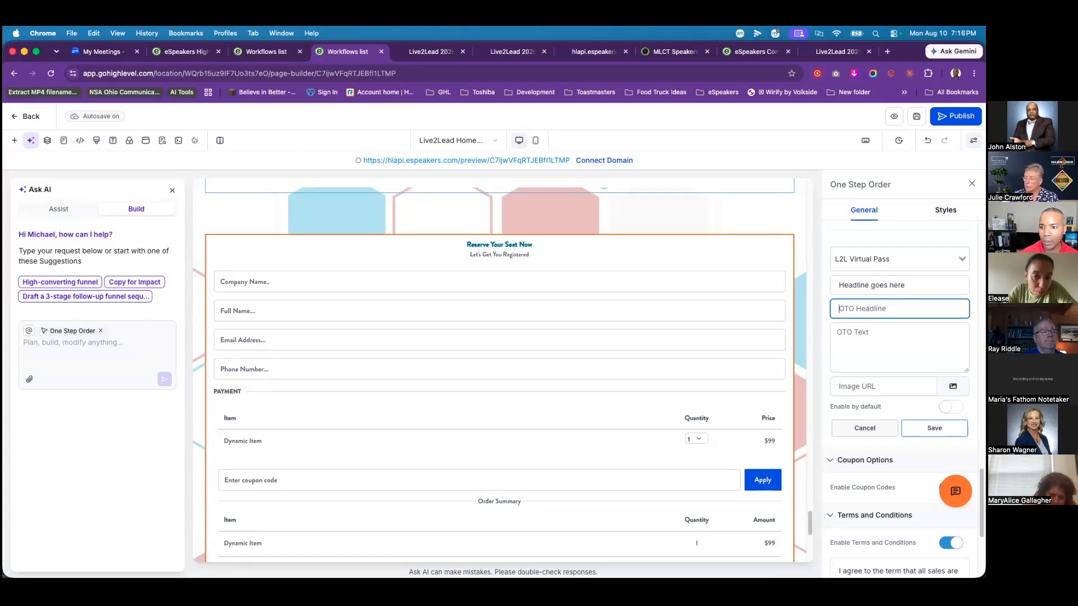
type("One time offer")
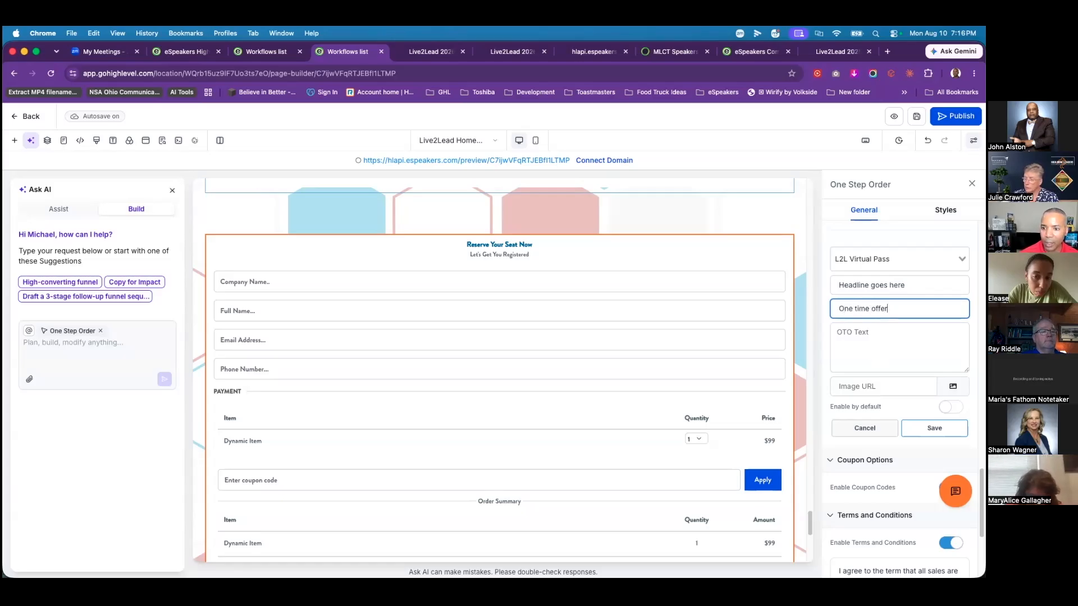
key("Tab")
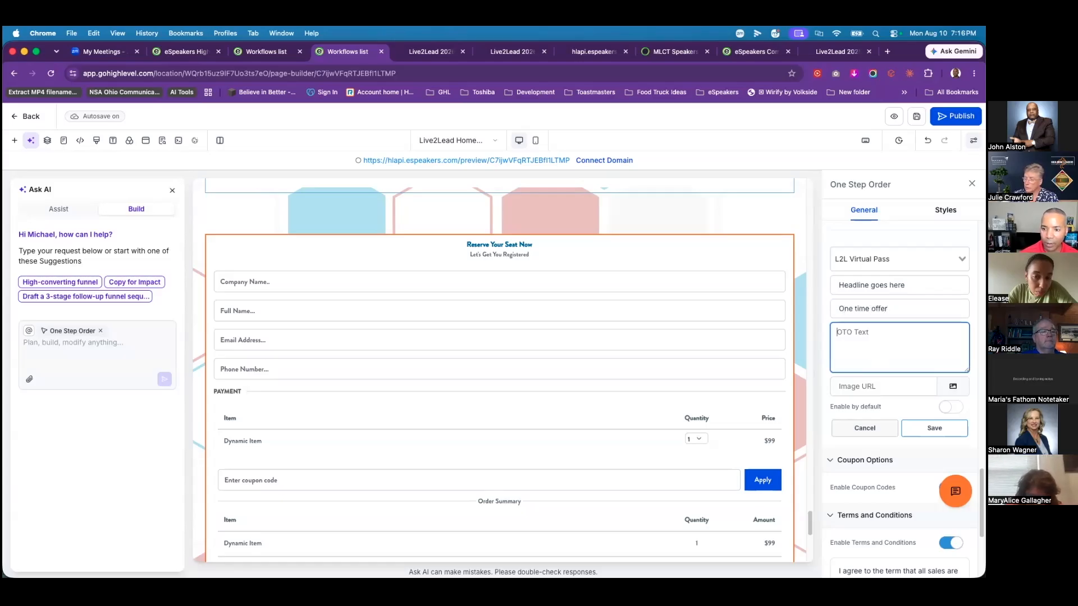
type("text")
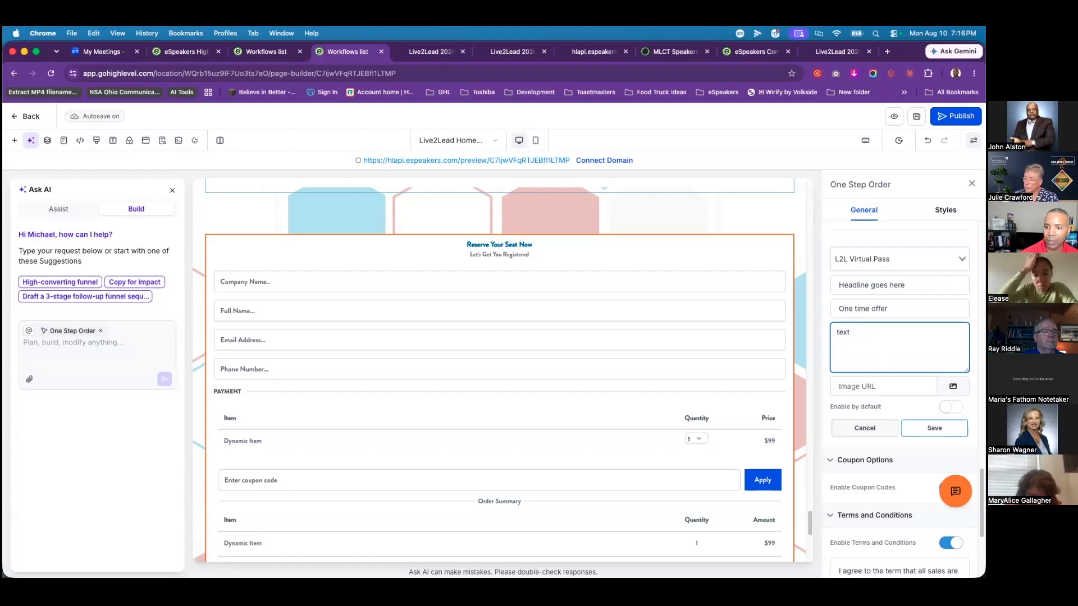
left_click(934, 428)
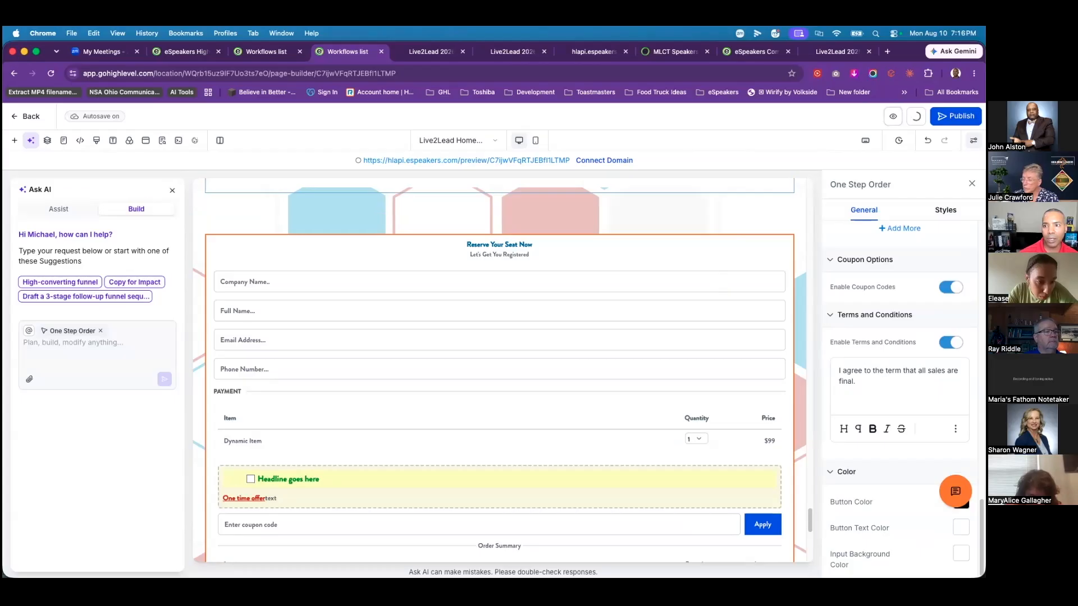
Step: In the home page preview, add the $5000 and monthly Gold Partnership options to the order
left_click(893, 116)
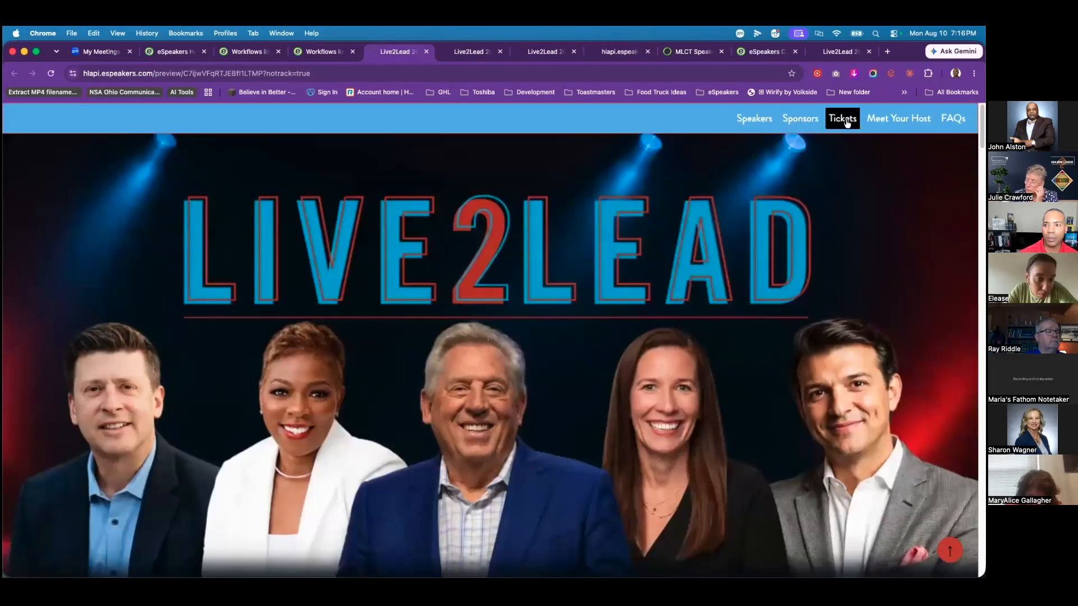
left_click(842, 116)
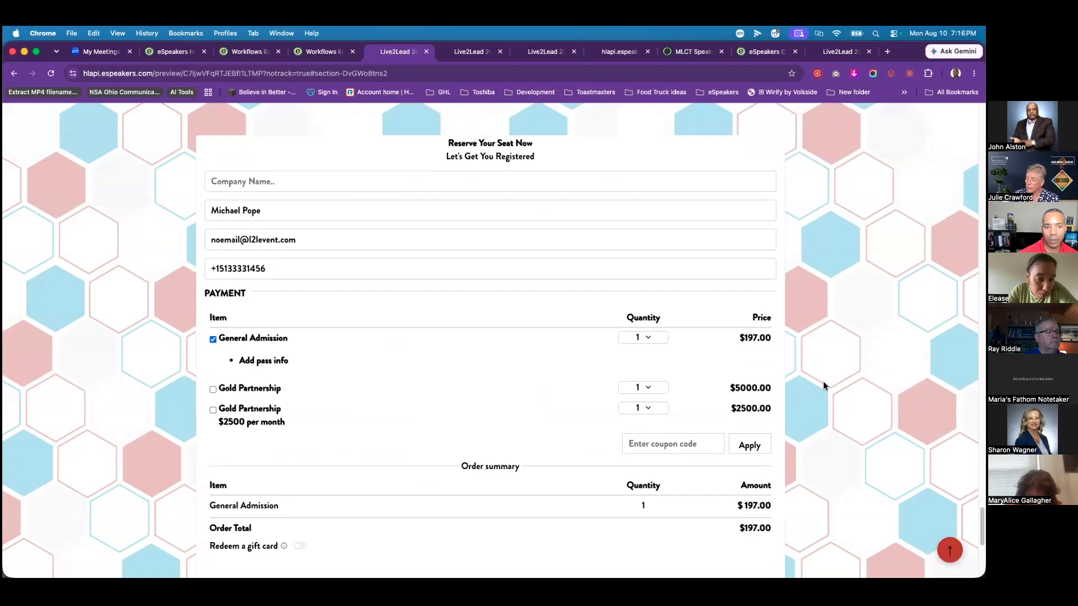
scroll(823, 382, "down", 1)
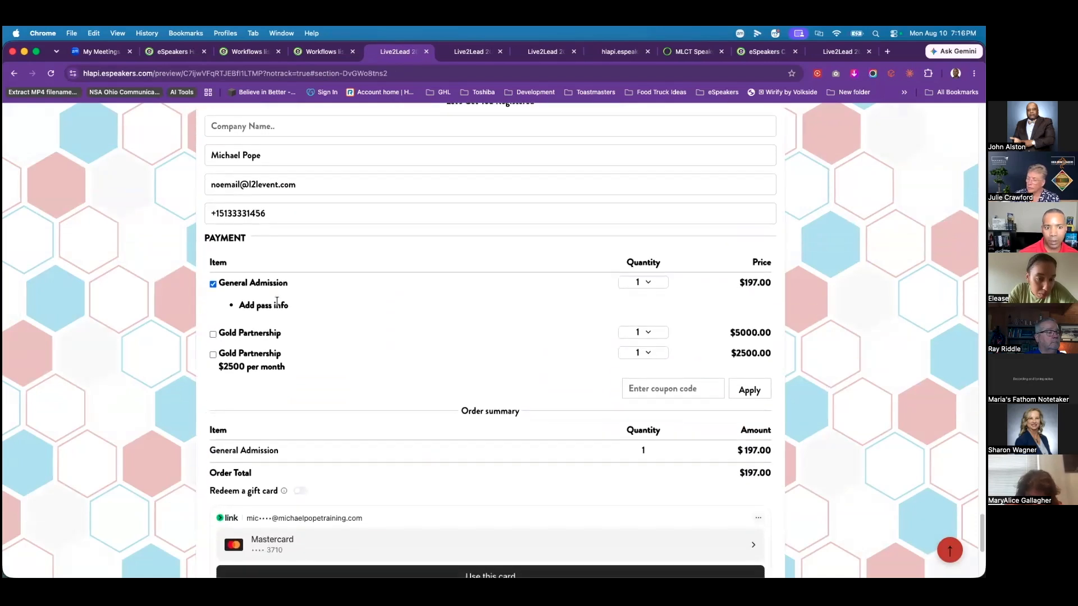
scroll(497, 352, "down", 1)
scroll(514, 335, "down", 1)
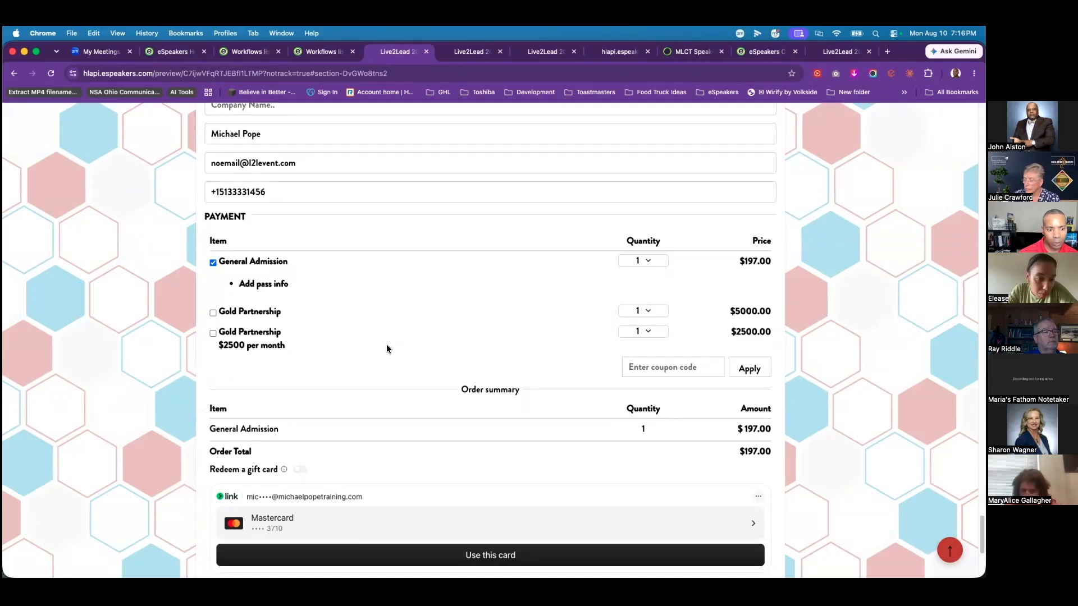
left_click(213, 313)
left_click(212, 333)
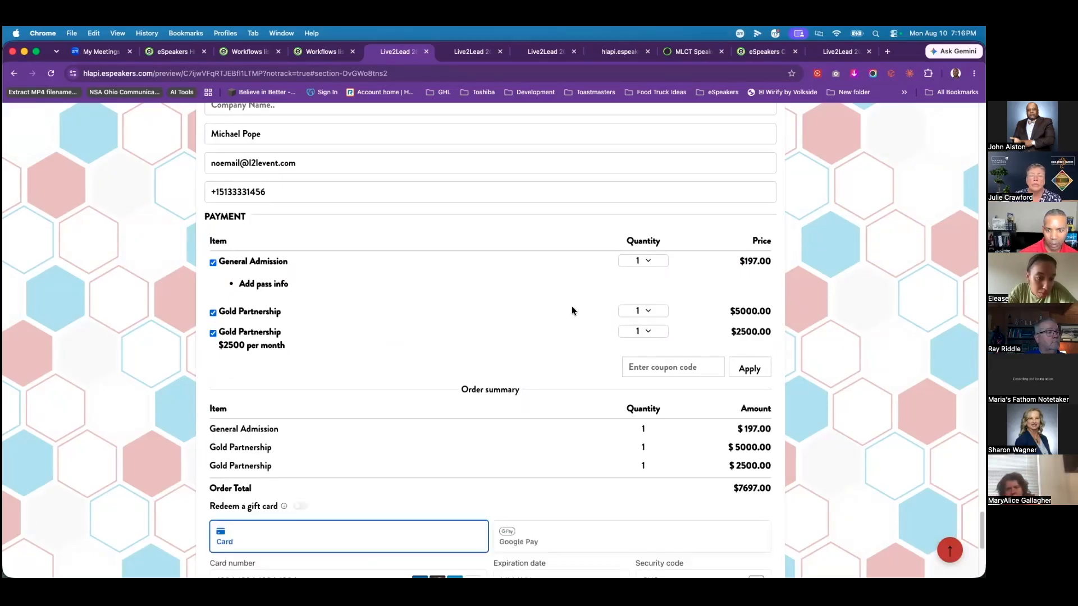
Step: Re-toggle General Admission and tick the $79 L2L Virtual Pass order bump
scroll(570, 329, "up", 1)
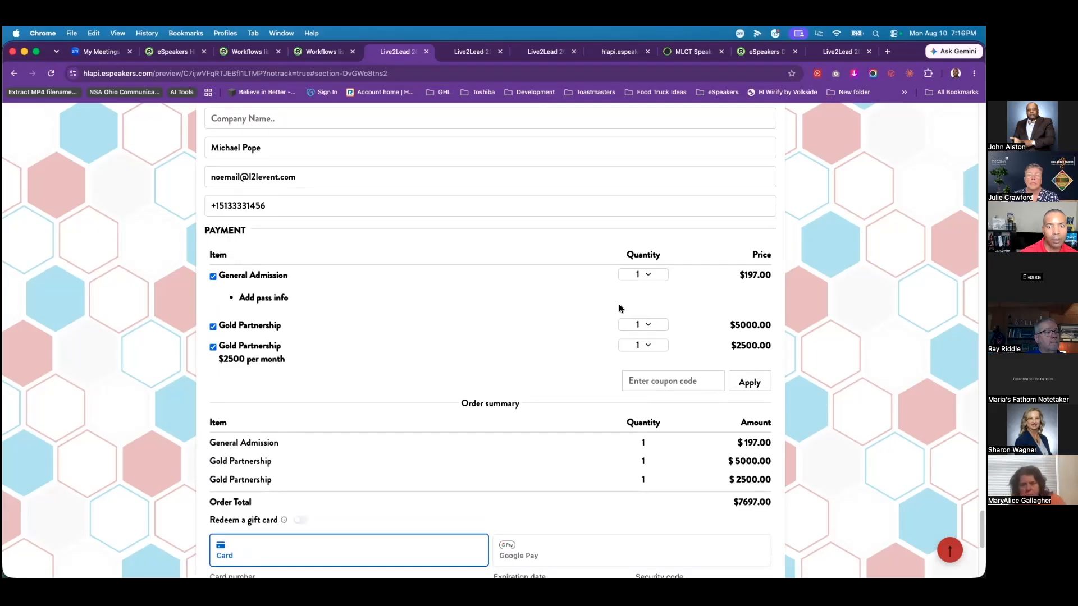
scroll(619, 305, "up", 1)
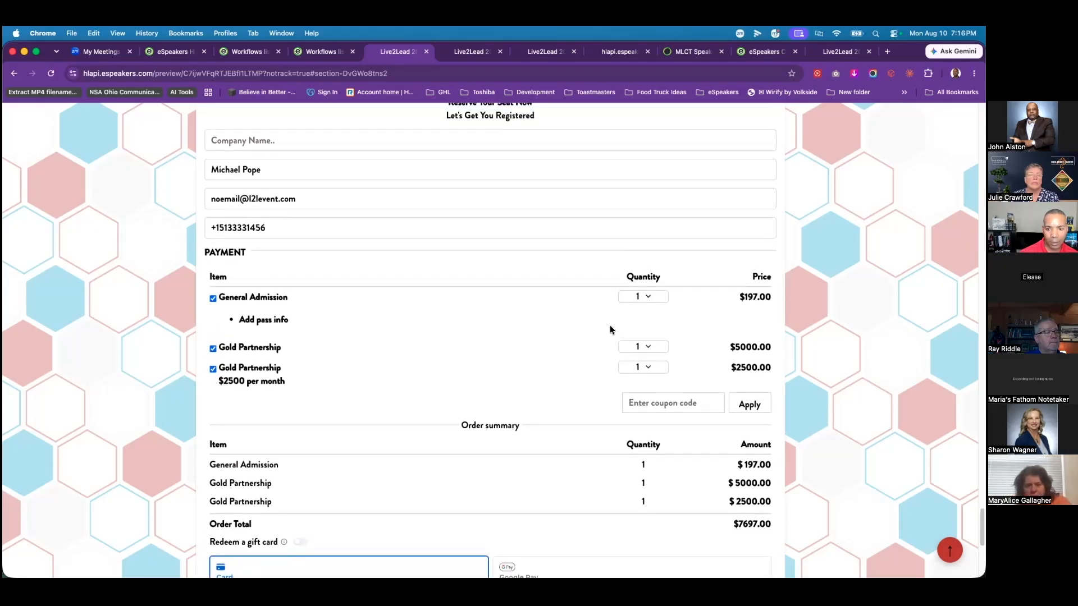
scroll(609, 325, "down", 5)
scroll(609, 331, "up", 5)
scroll(608, 347, "up", 10)
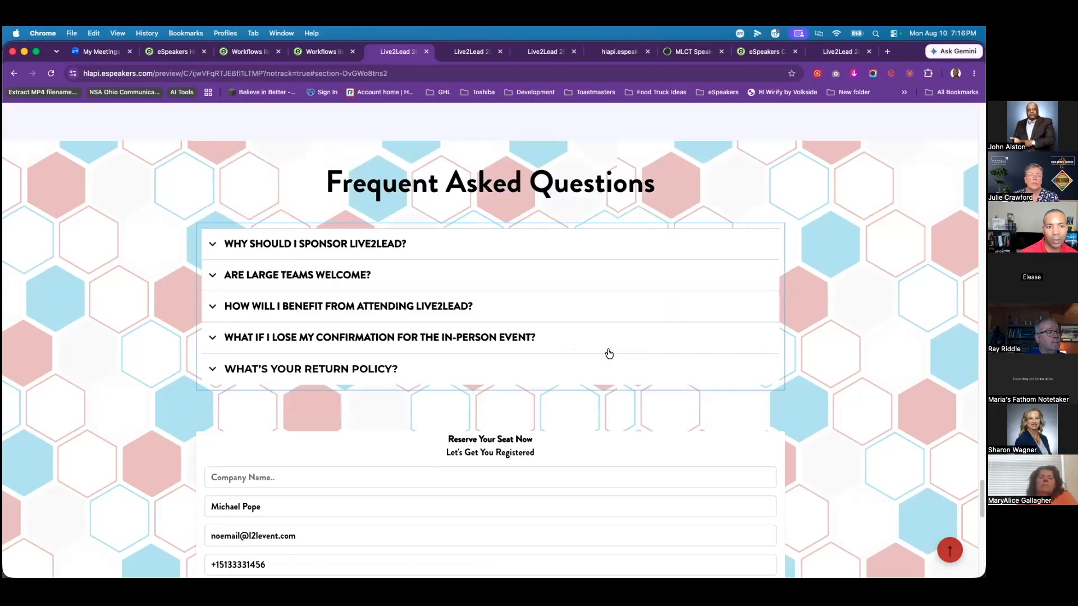
scroll(608, 347, "down", 15)
scroll(607, 346, "up", 5)
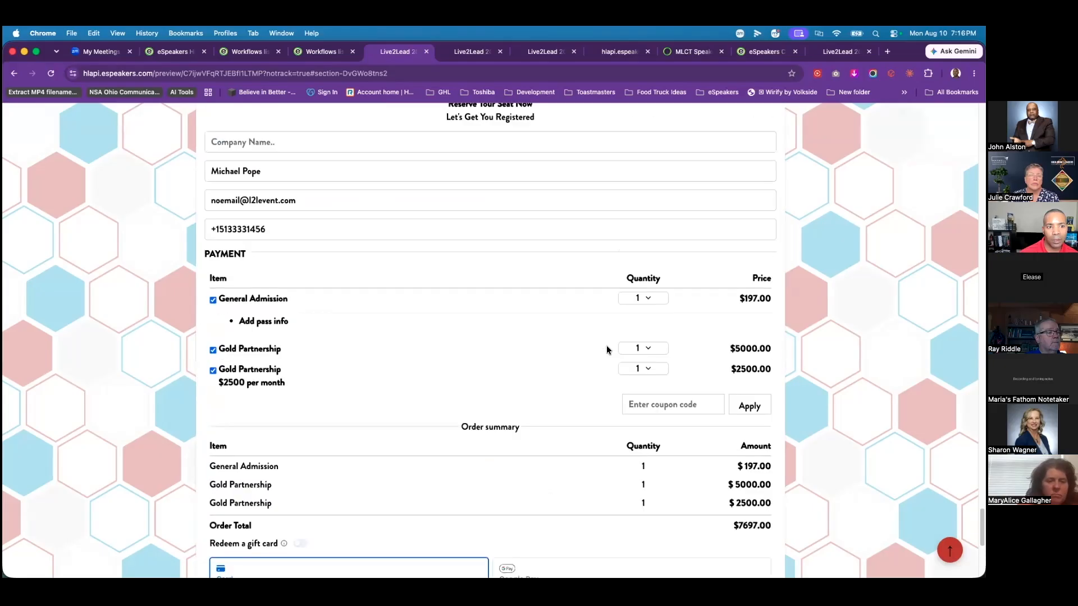
scroll(511, 385, "down", 5)
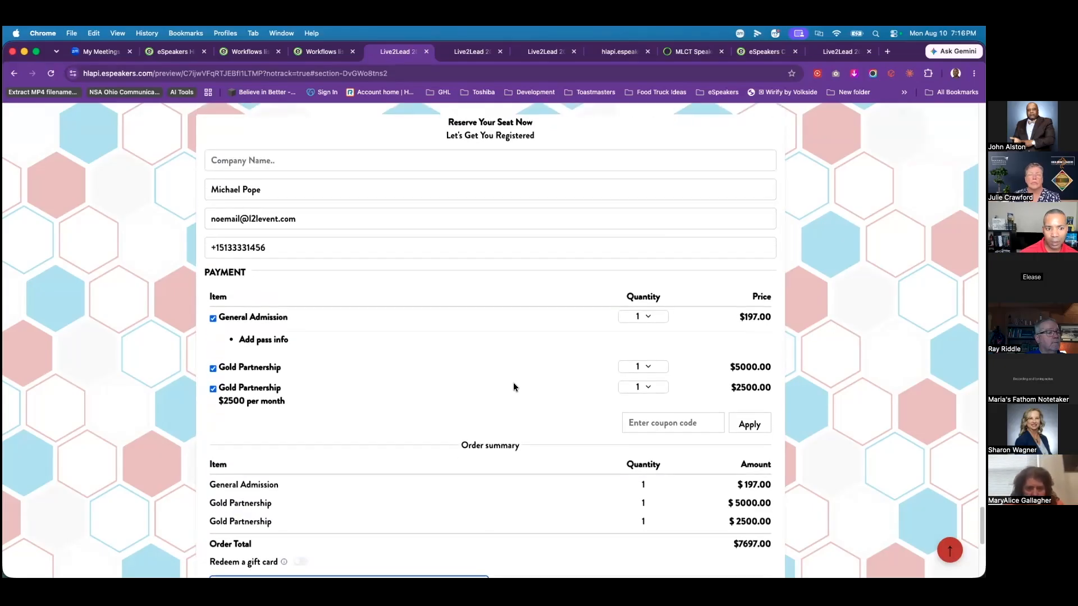
scroll(674, 314, "up", 5)
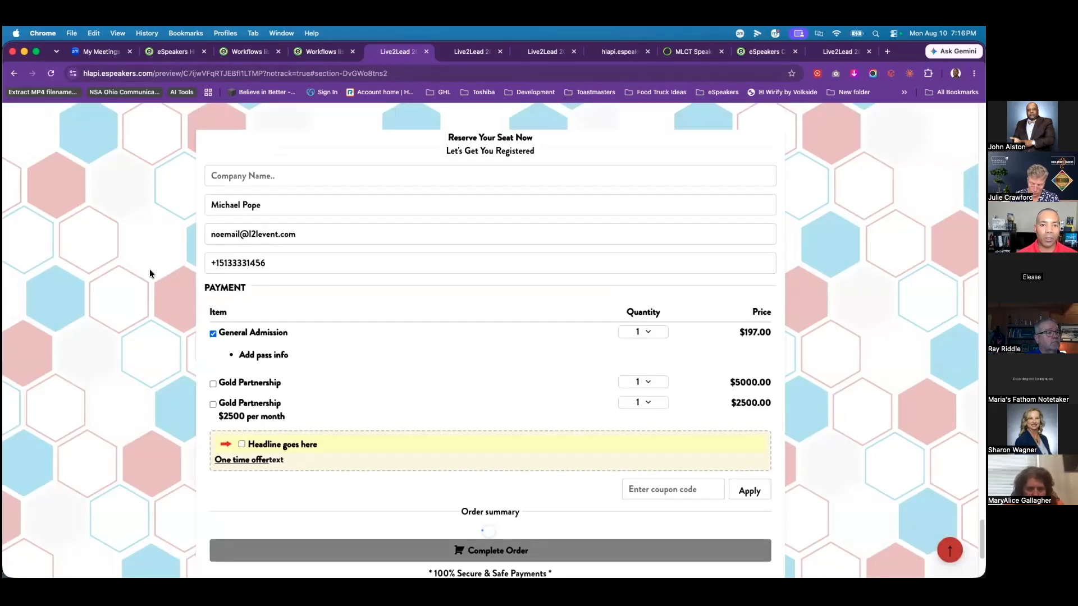
scroll(455, 410, "down", 3)
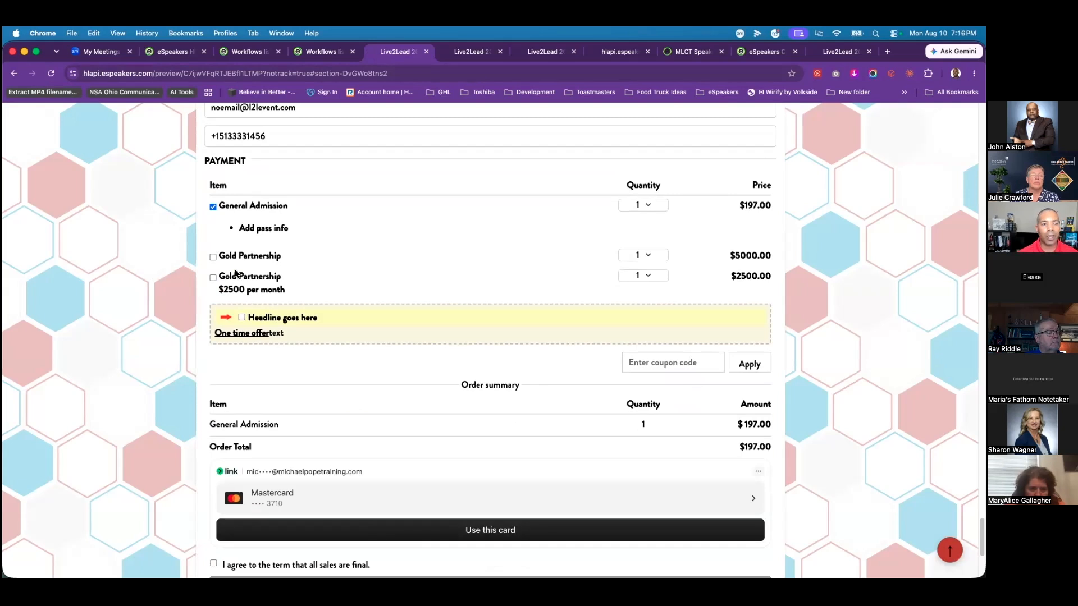
left_click(212, 208)
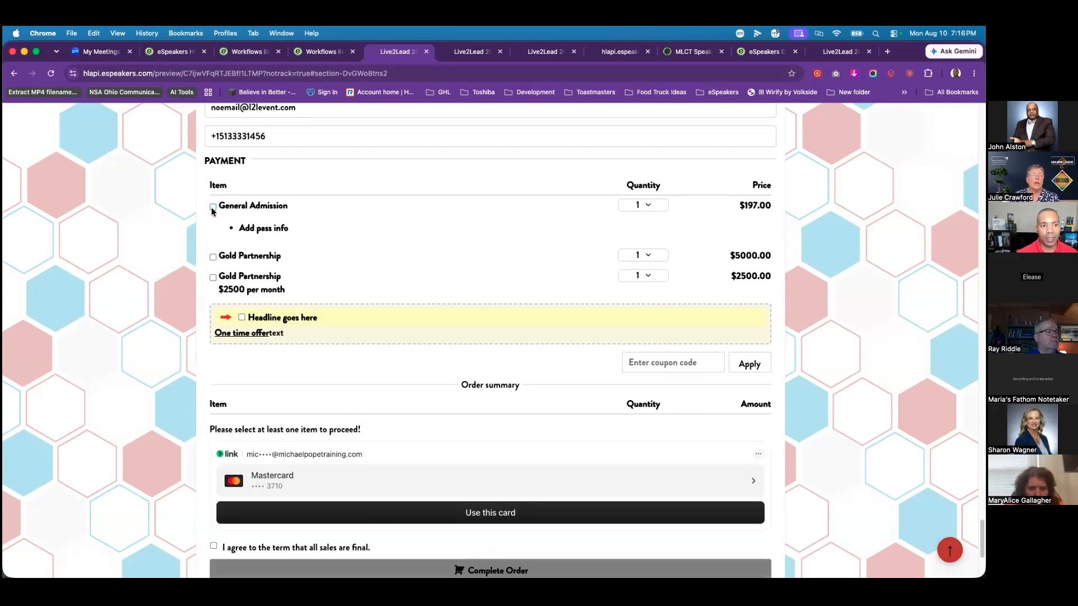
left_click(212, 209)
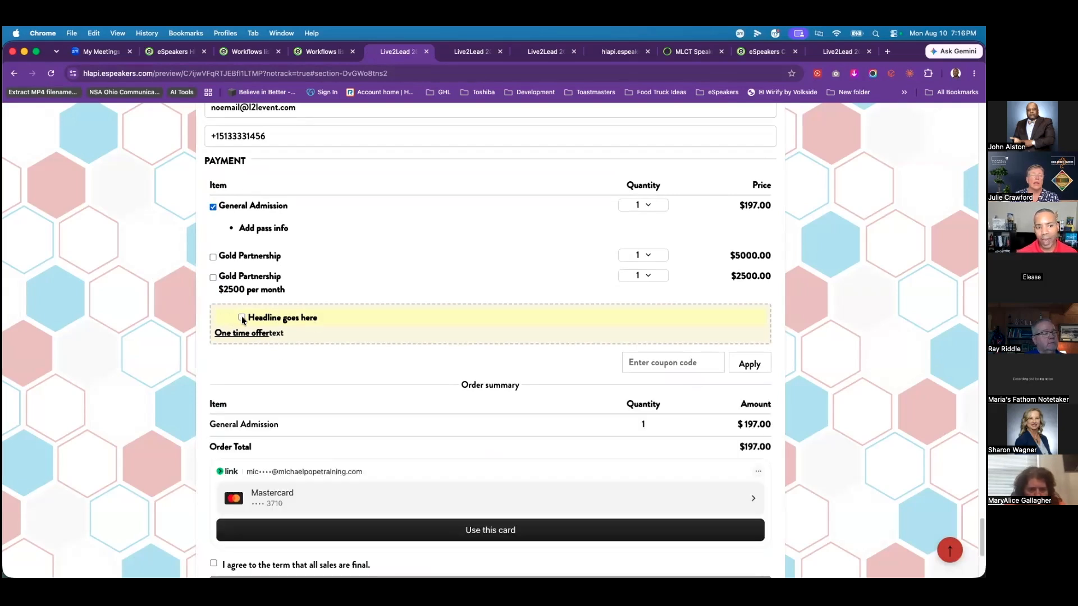
left_click(242, 316)
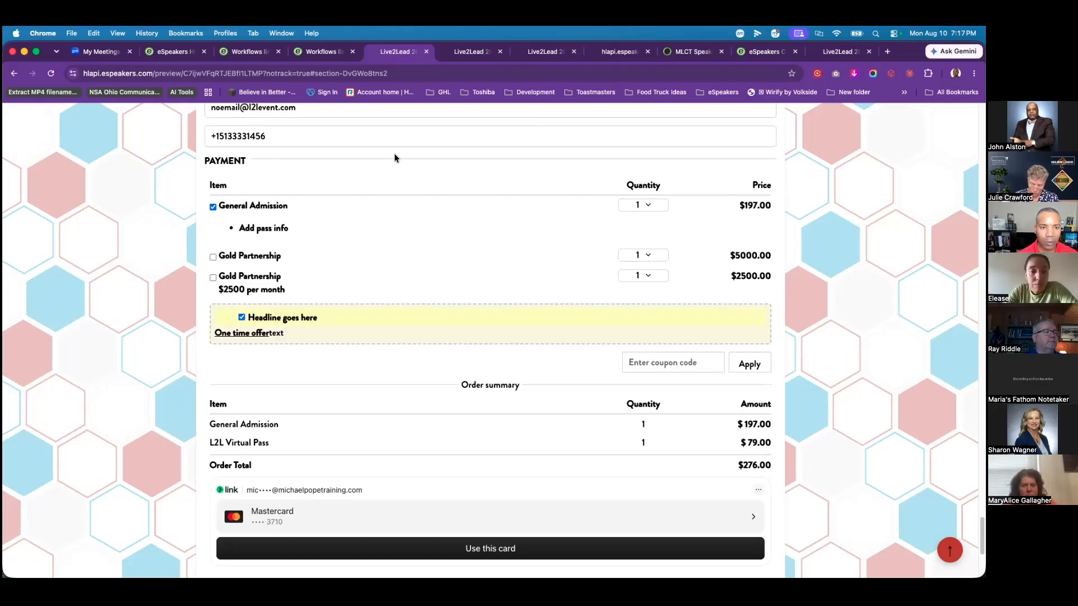
Step: Exit the Live2Lead page builder to the funnel steps and open the Memberships dashboard
left_click(323, 52)
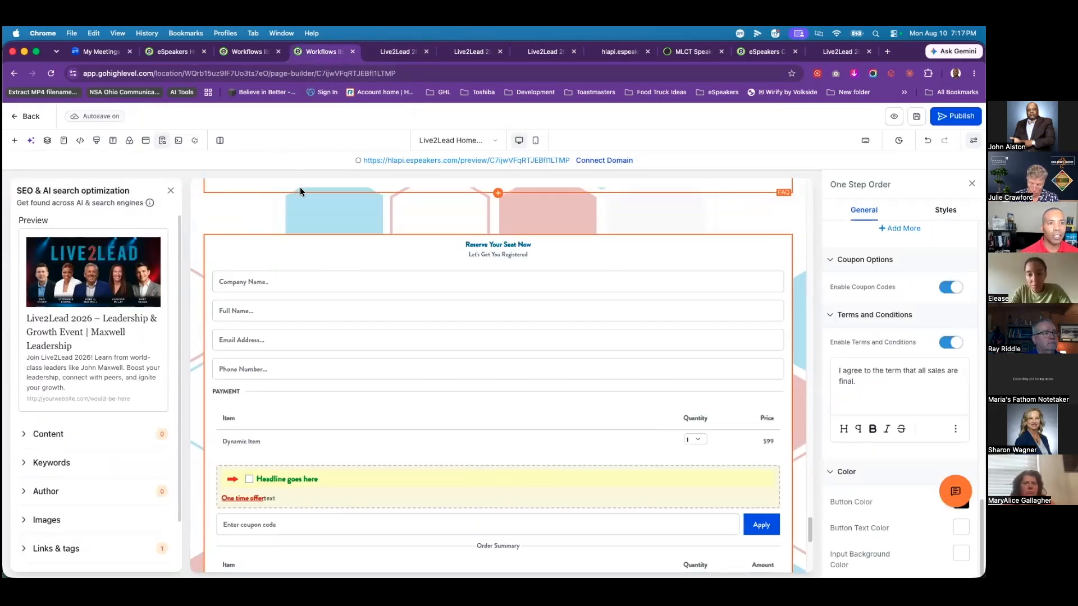
left_click(31, 118)
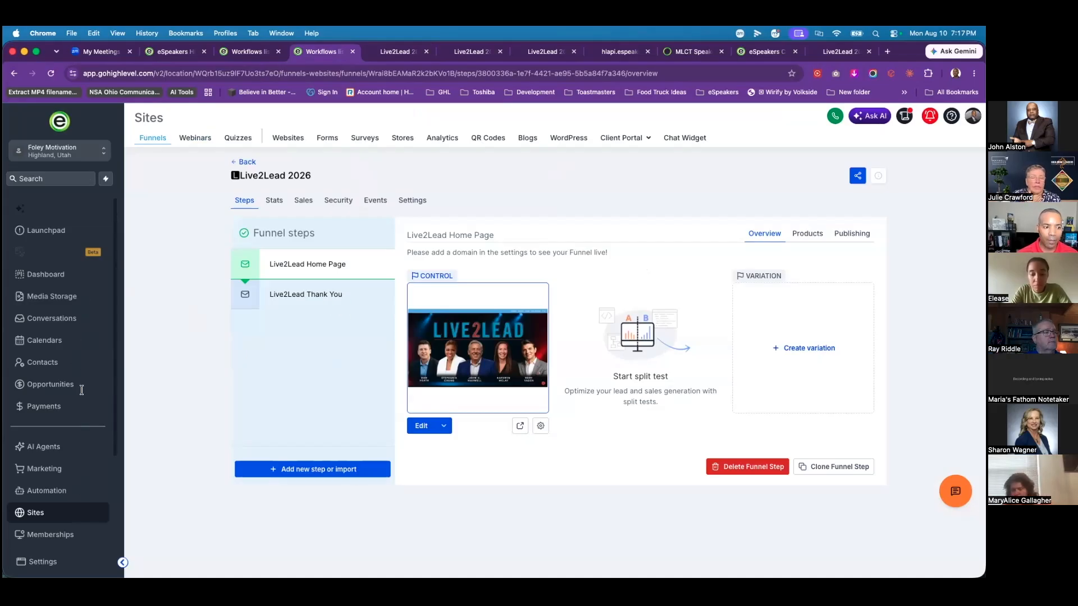
left_click(56, 536)
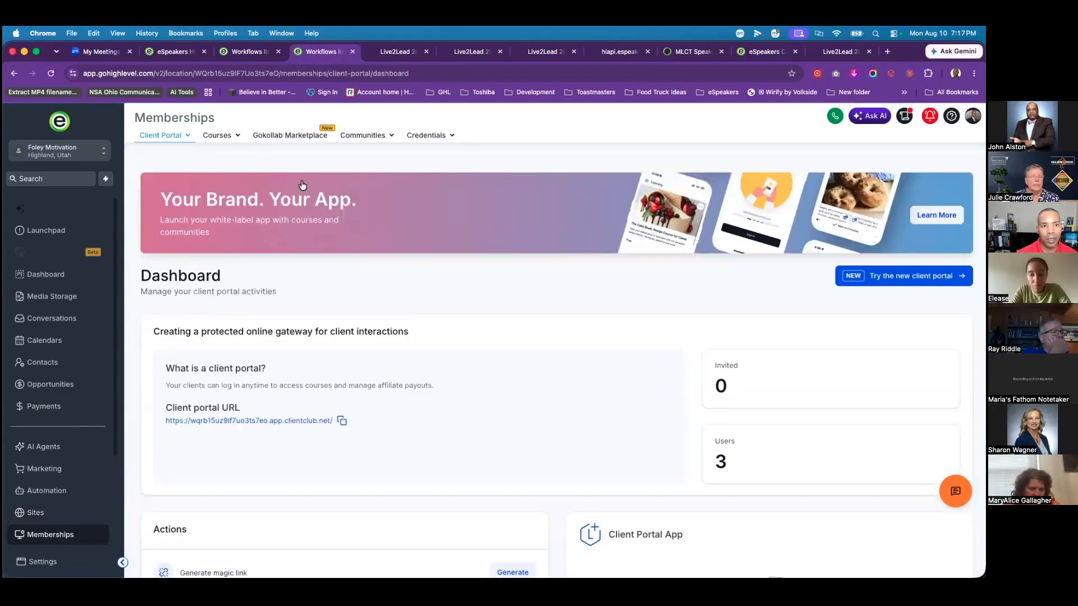
Step: Open the 2026 Live2Lead course from the Courses product list
mouse_move(229, 144)
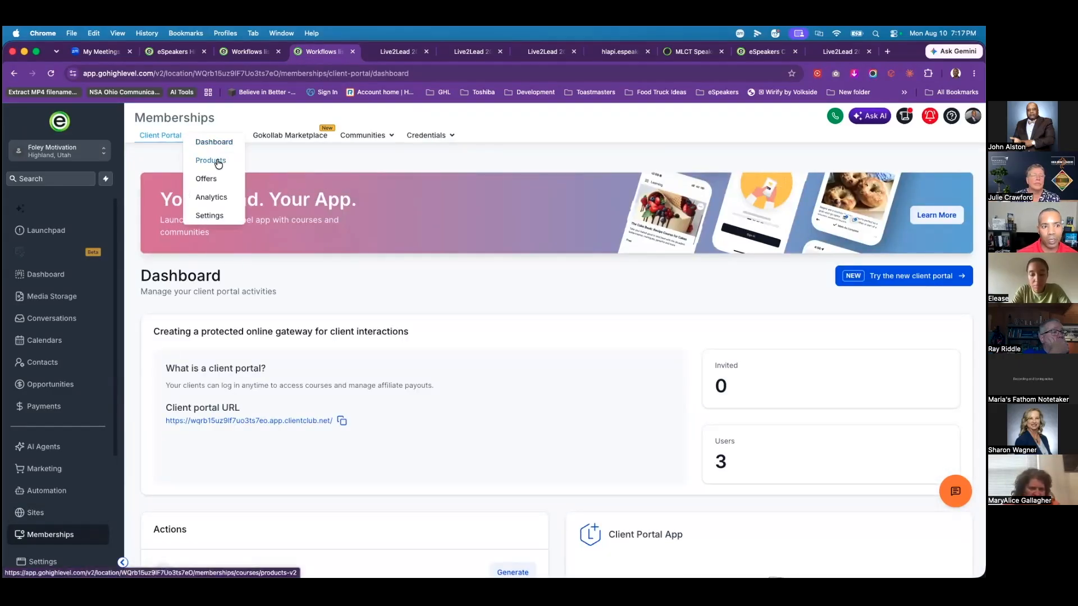
left_click(218, 163)
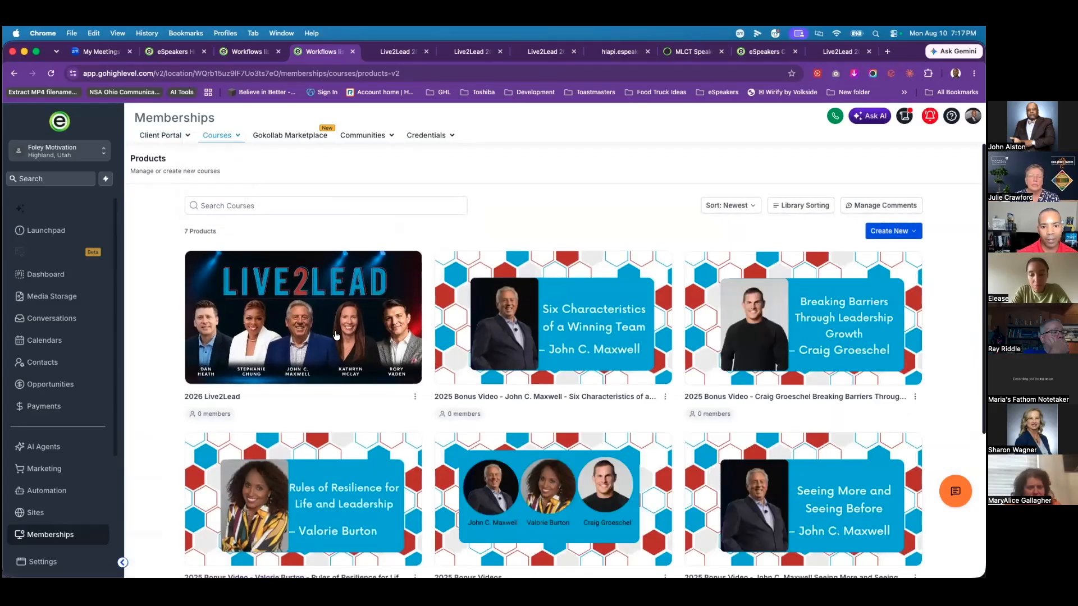
scroll(267, 344, "down", 1)
scroll(267, 343, "up", 1)
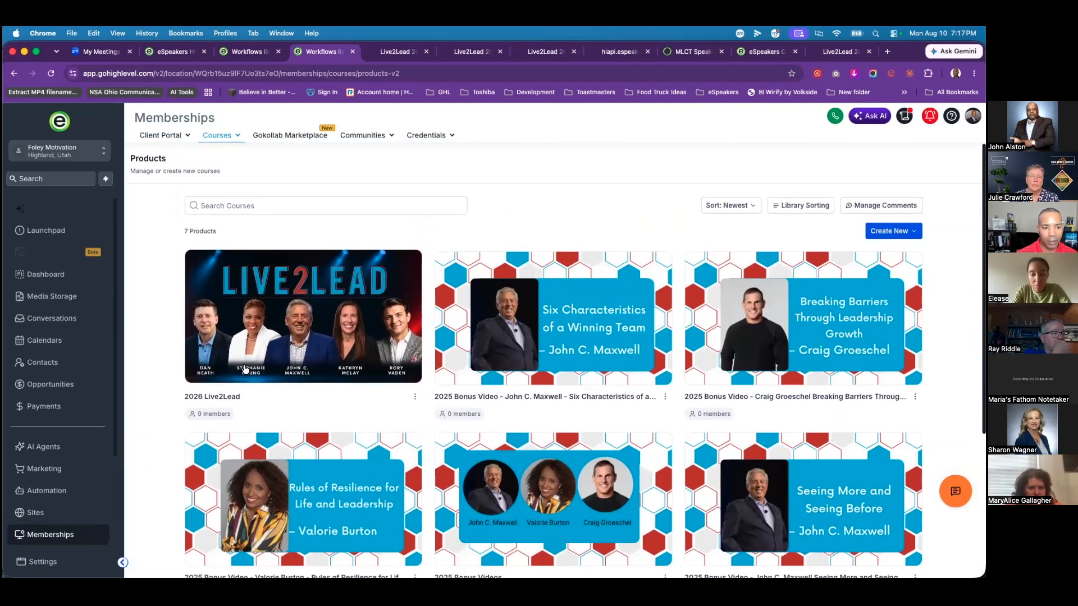
left_click(306, 310)
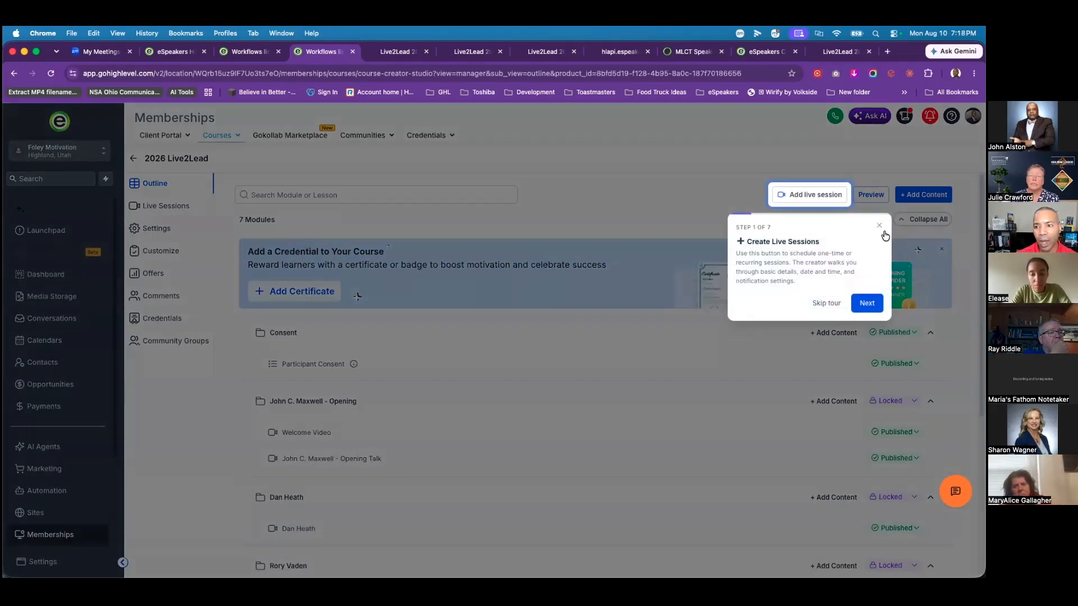
Step: Skip the live sessions tour, then open and cancel the Welcome Video lesson editor
left_click(880, 225)
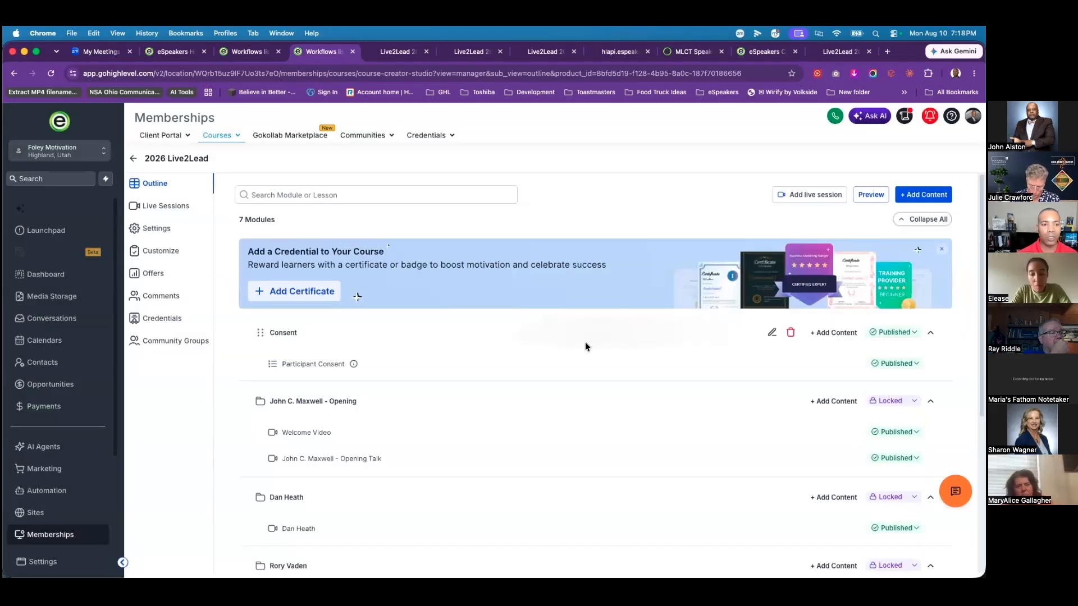
scroll(586, 347, "down", 3)
scroll(553, 288, "up", 1)
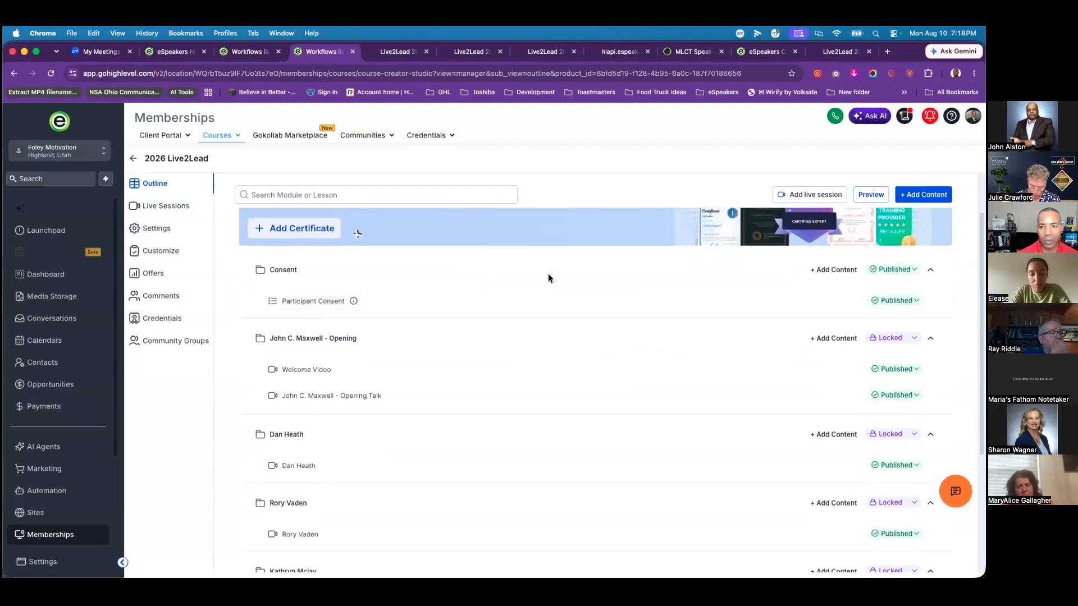
scroll(548, 274, "up", 2)
scroll(525, 295, "down", 2)
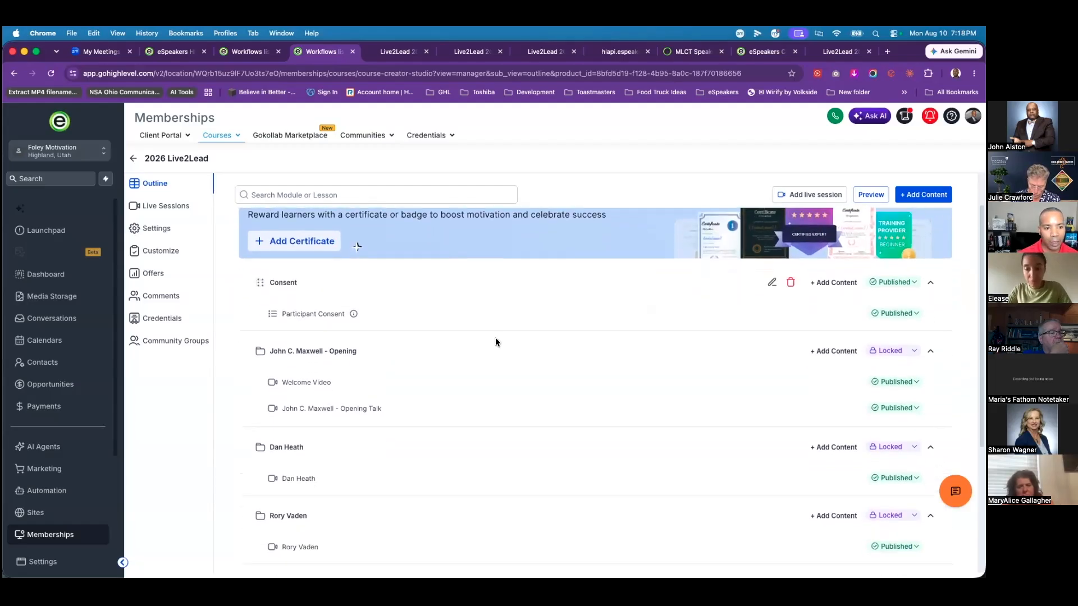
left_click(304, 385)
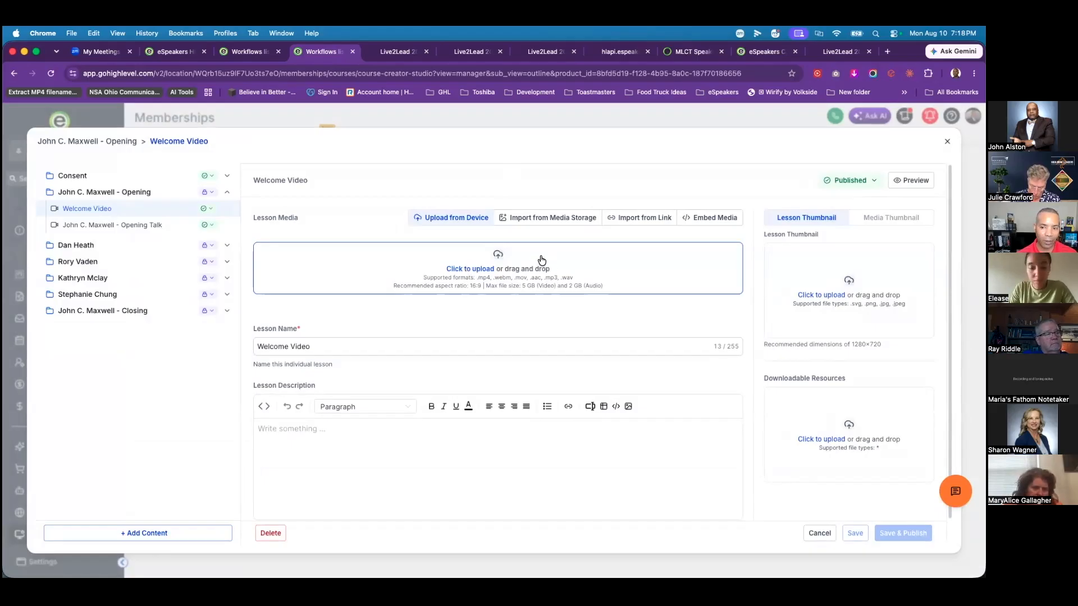
left_click(820, 535)
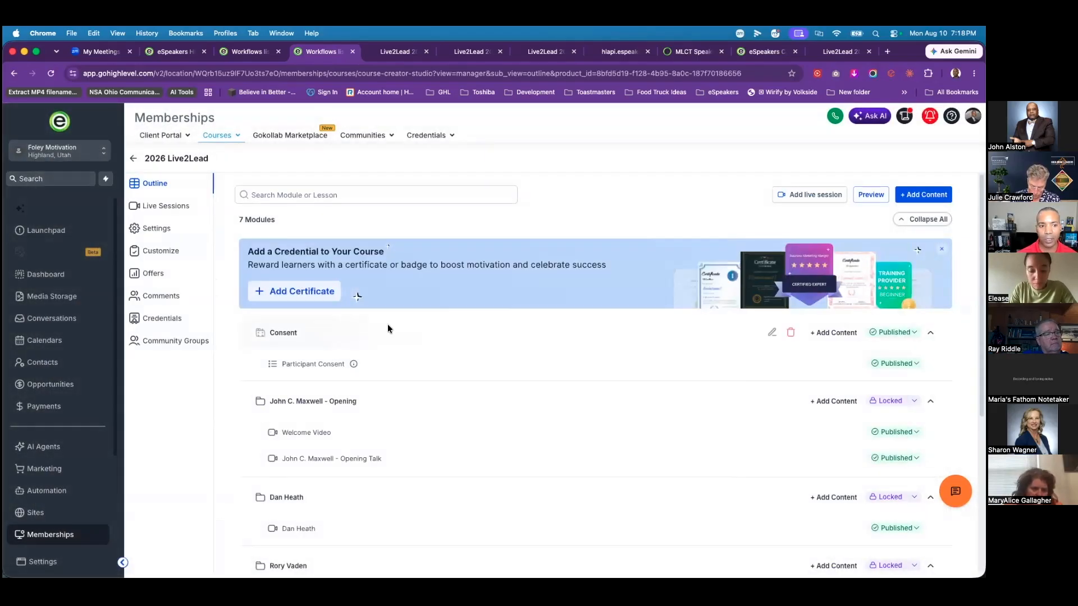
left_click(871, 194)
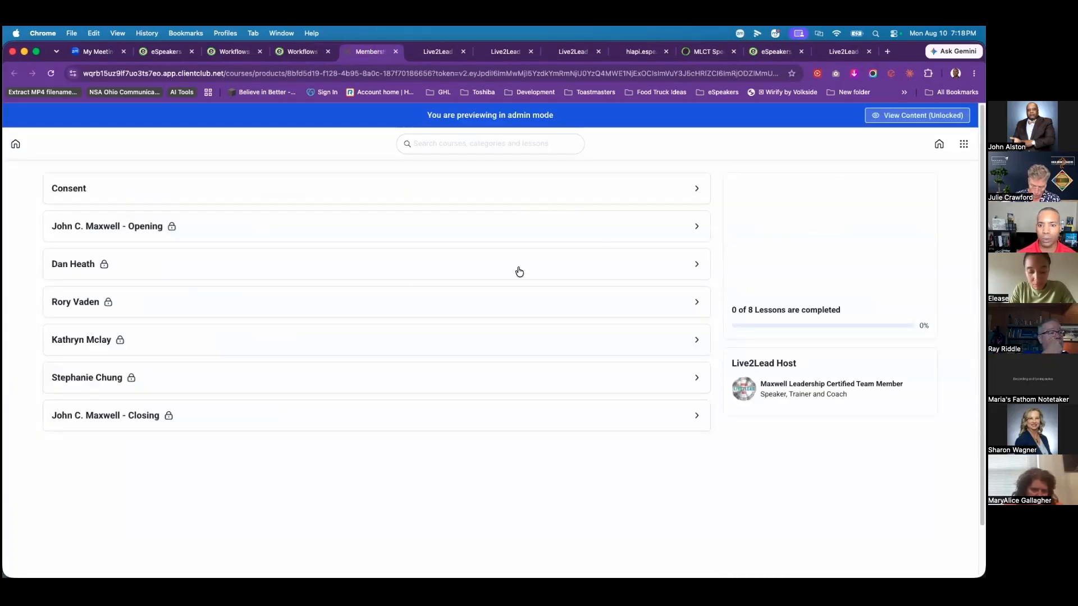
left_click(248, 192)
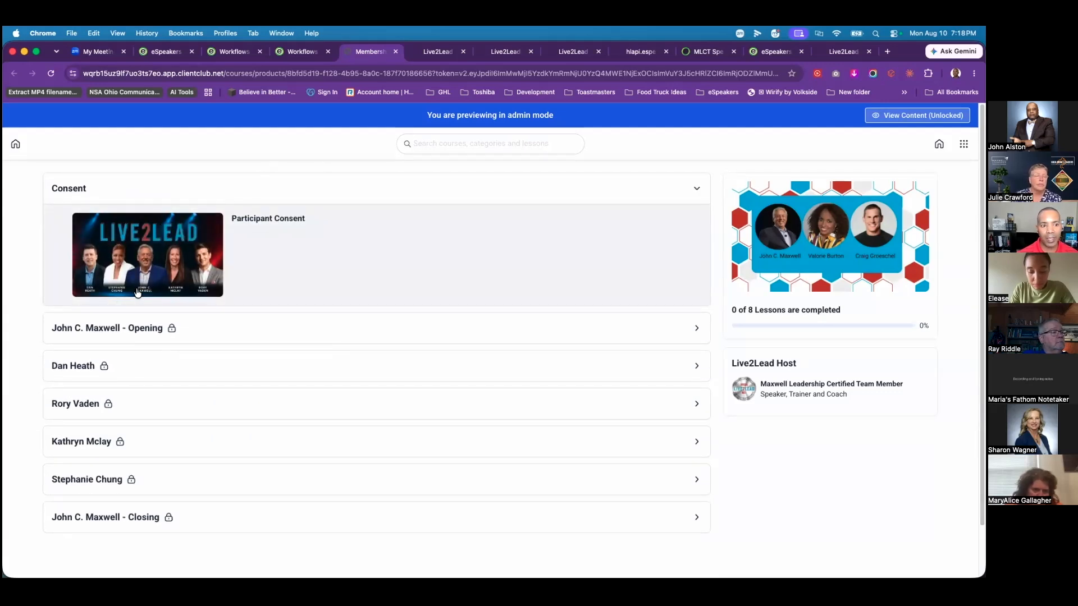
left_click(177, 253)
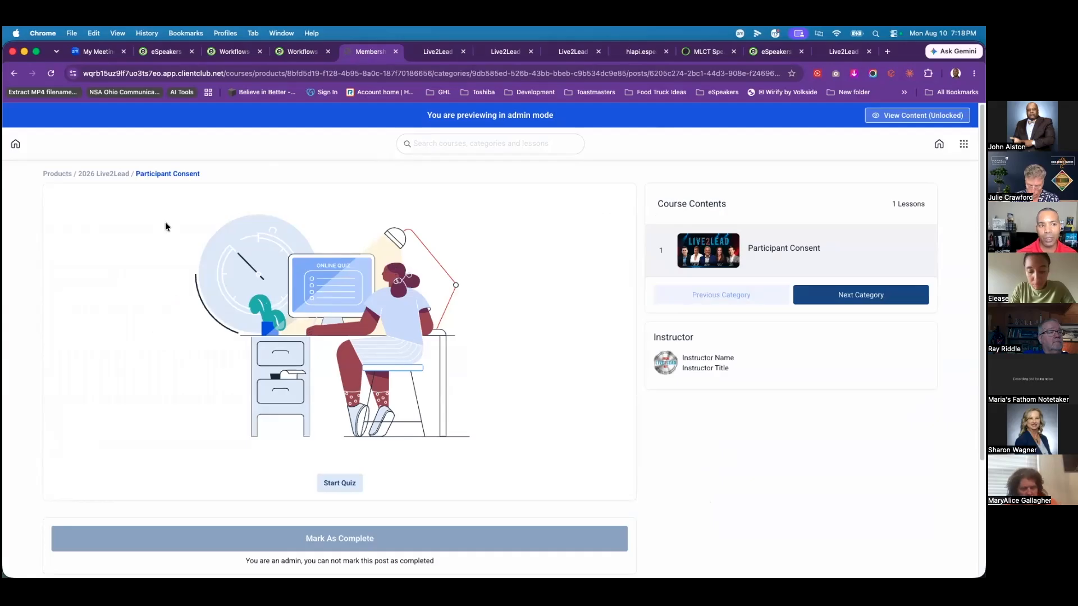
left_click(340, 483)
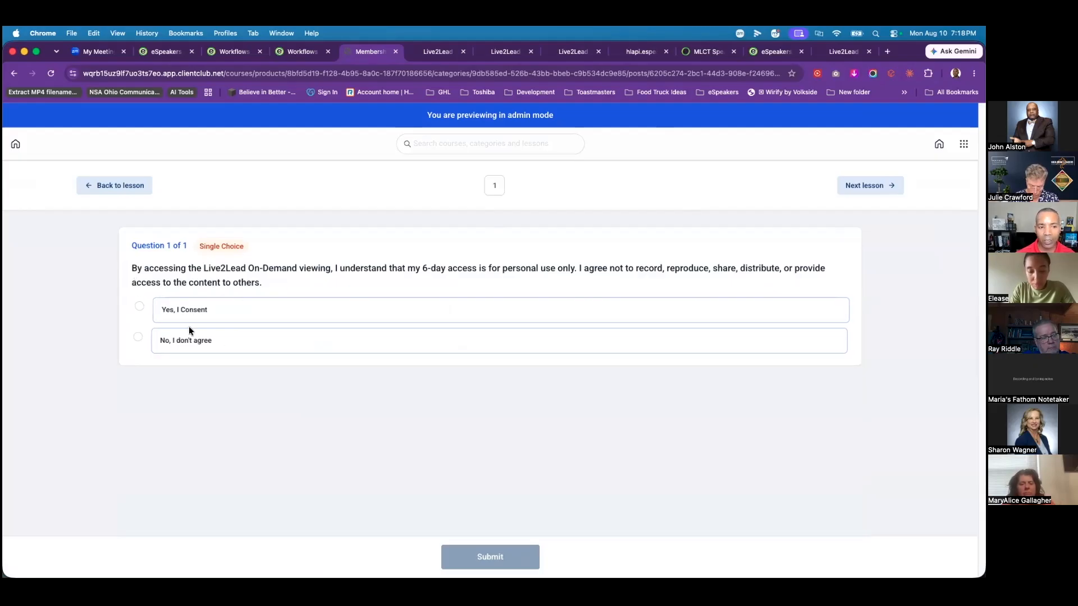
left_click(138, 338)
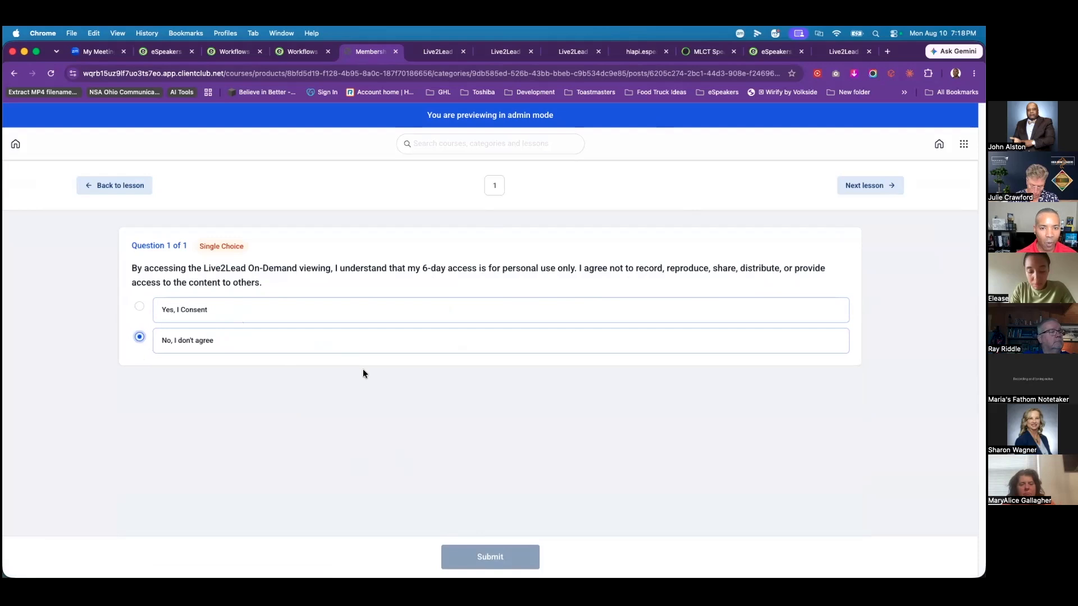
left_click(139, 306)
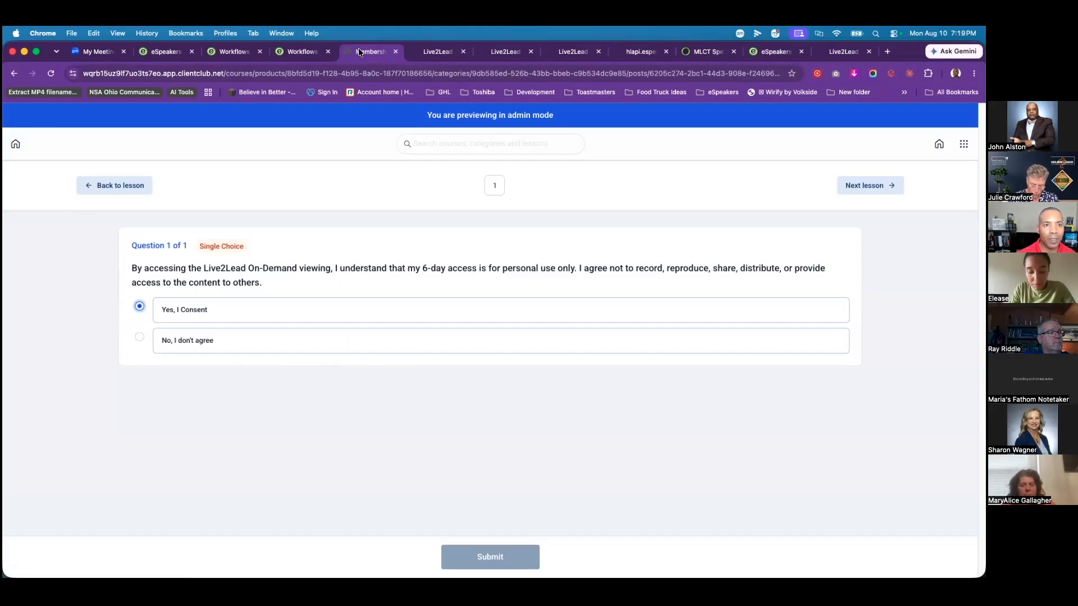
left_click(395, 51)
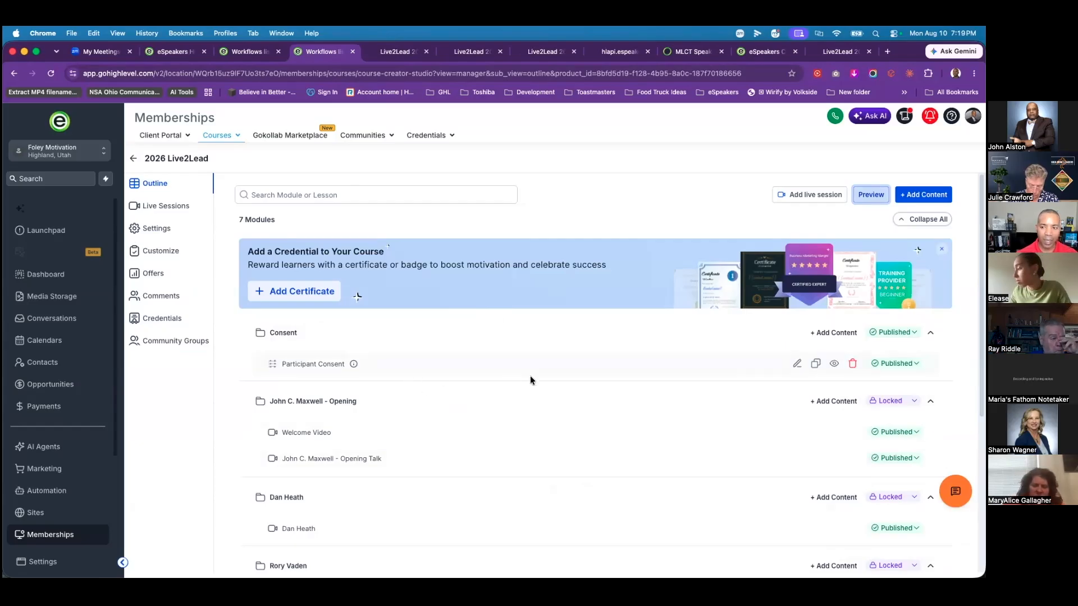
Step: Go from the course outline to the client portal settings page
scroll(664, 480, "down", 5)
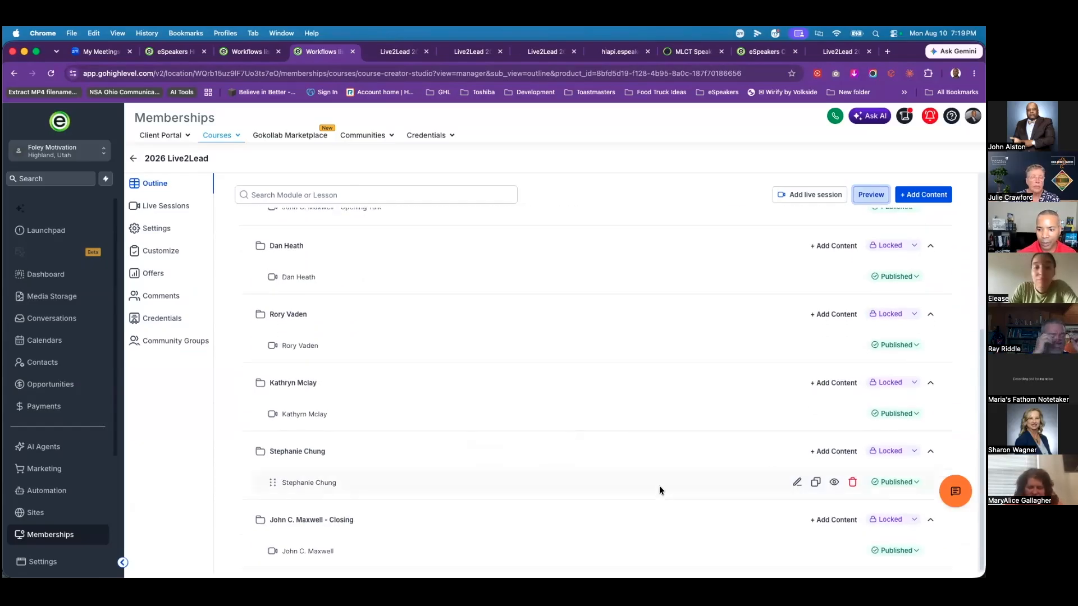
scroll(659, 486, "up", 5)
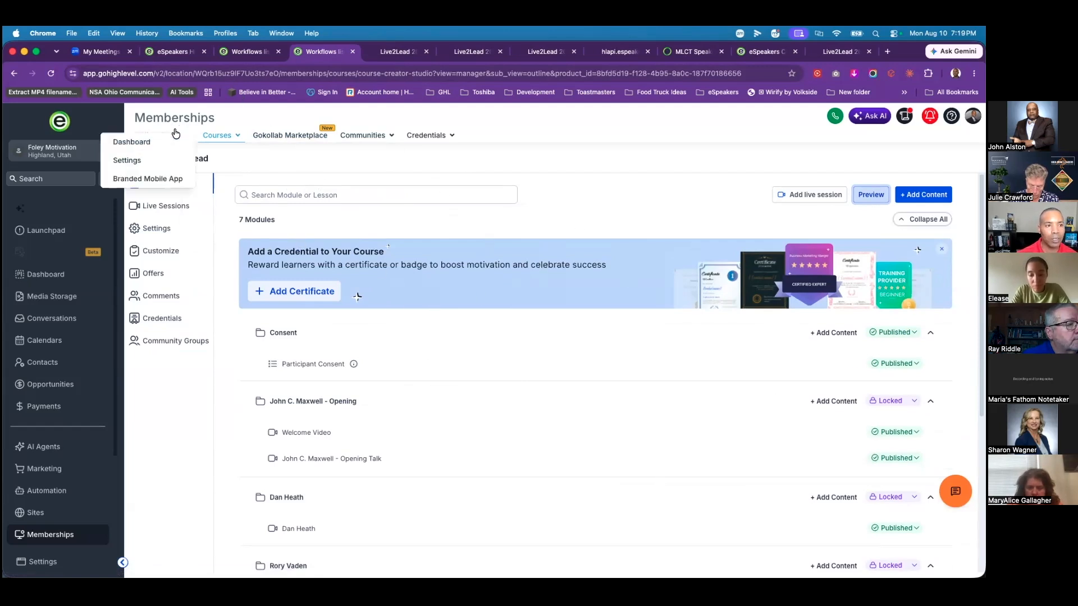
left_click(124, 164)
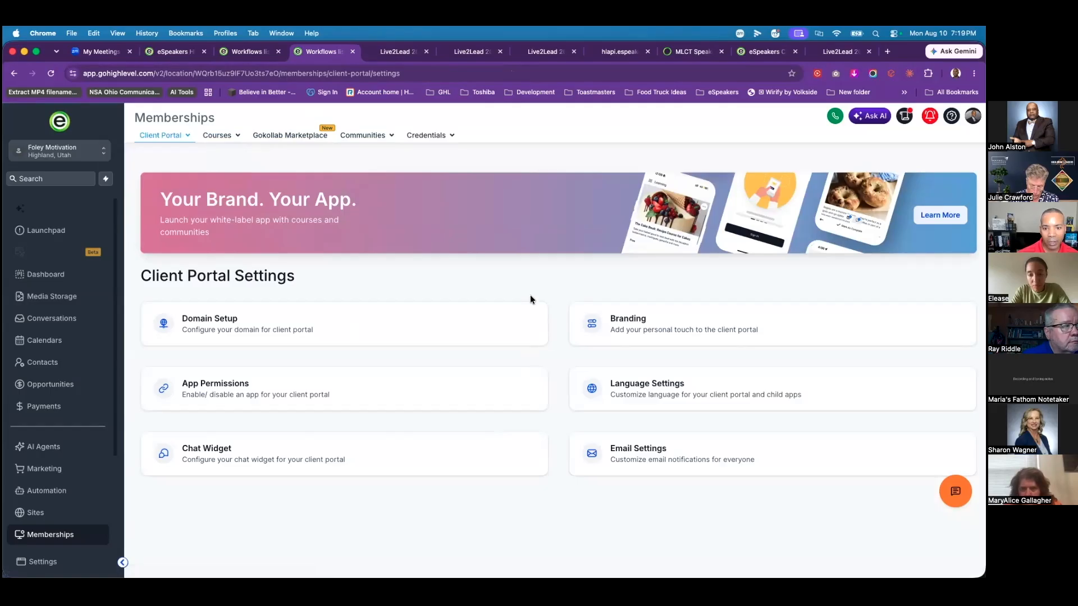
Step: Clear the client portal's generated sub-domain in Domain Setup, then go to Marketing
left_click(240, 329)
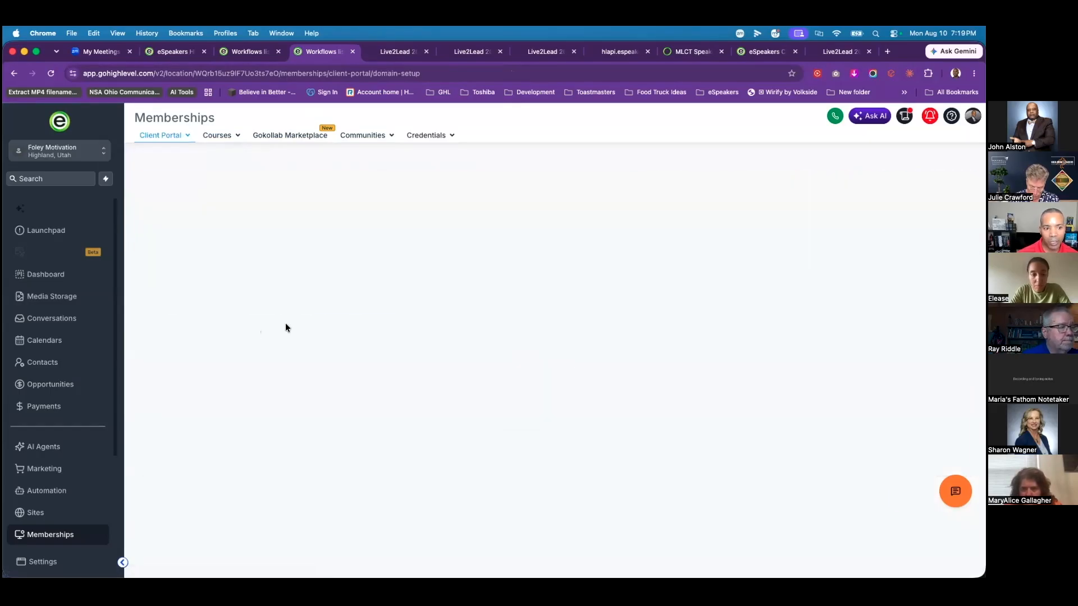
left_click(750, 387)
left_click_drag(764, 384, 802, 379)
double_click(824, 385)
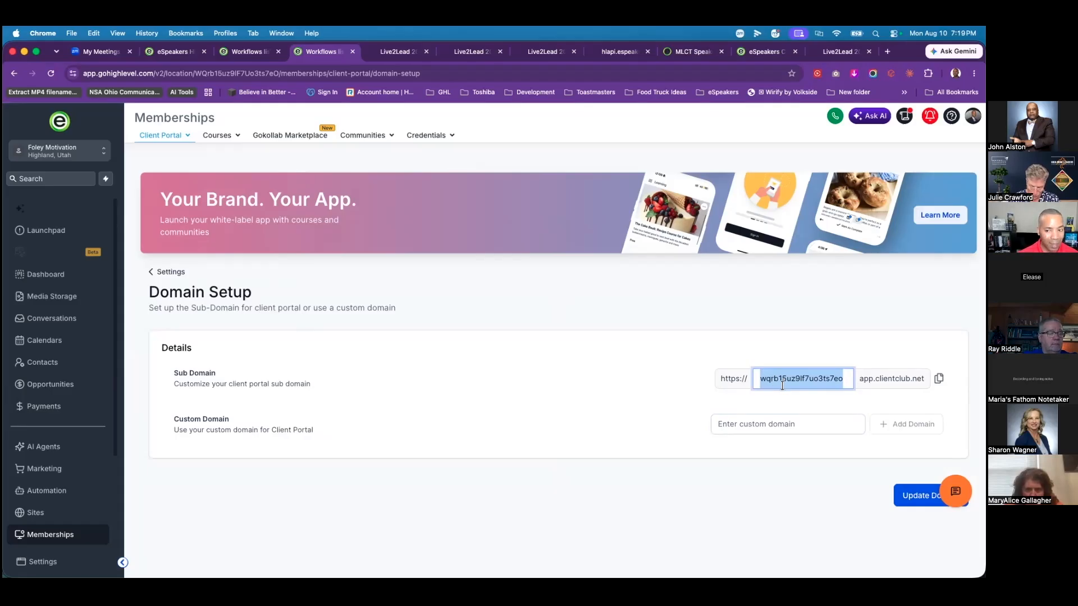
left_click(797, 429)
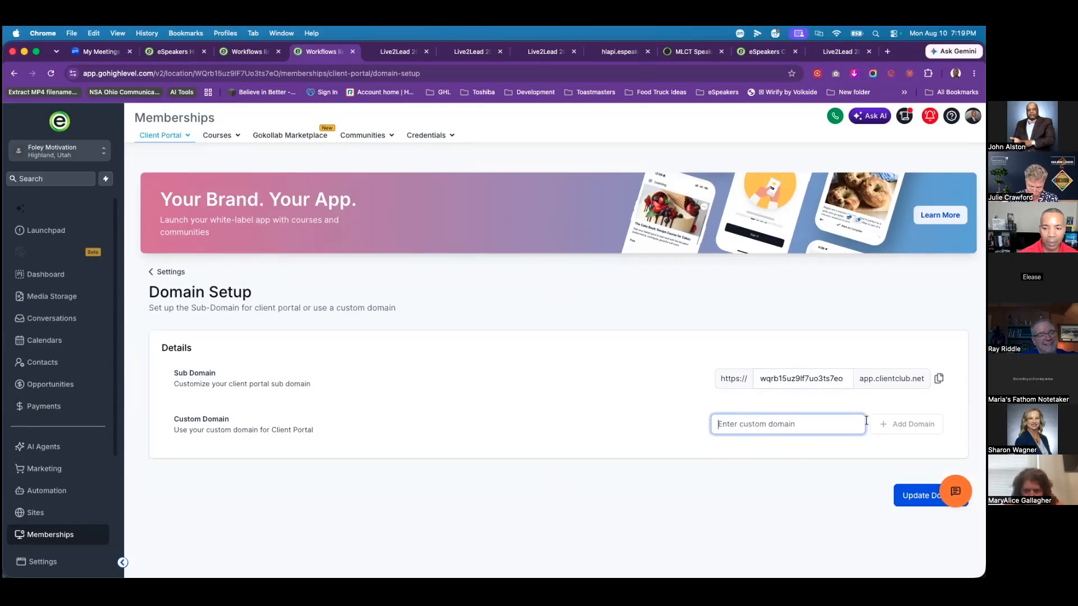
left_click(743, 432)
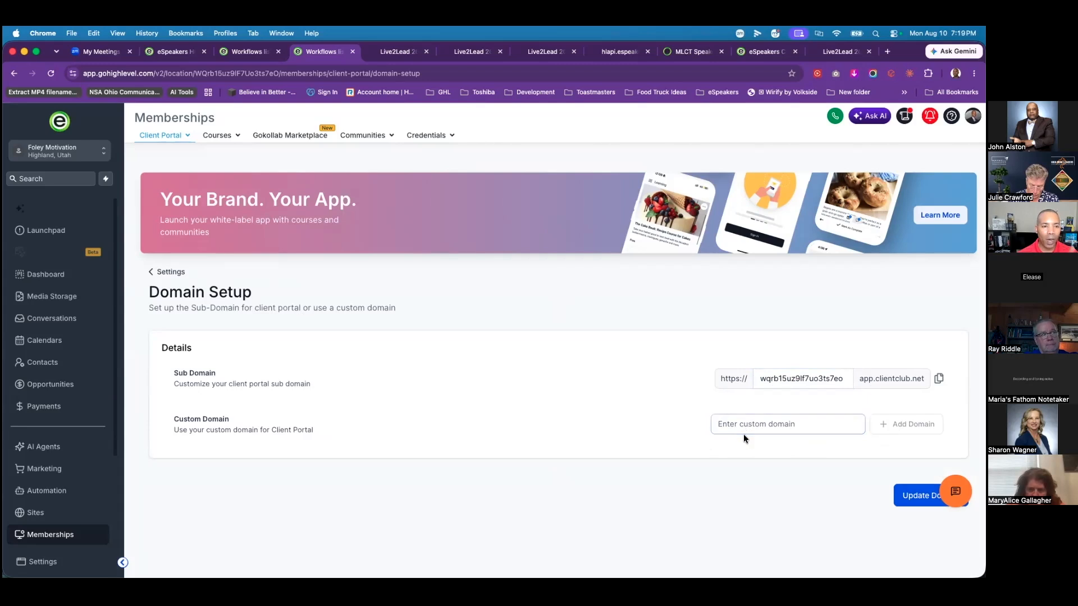
left_click(781, 381)
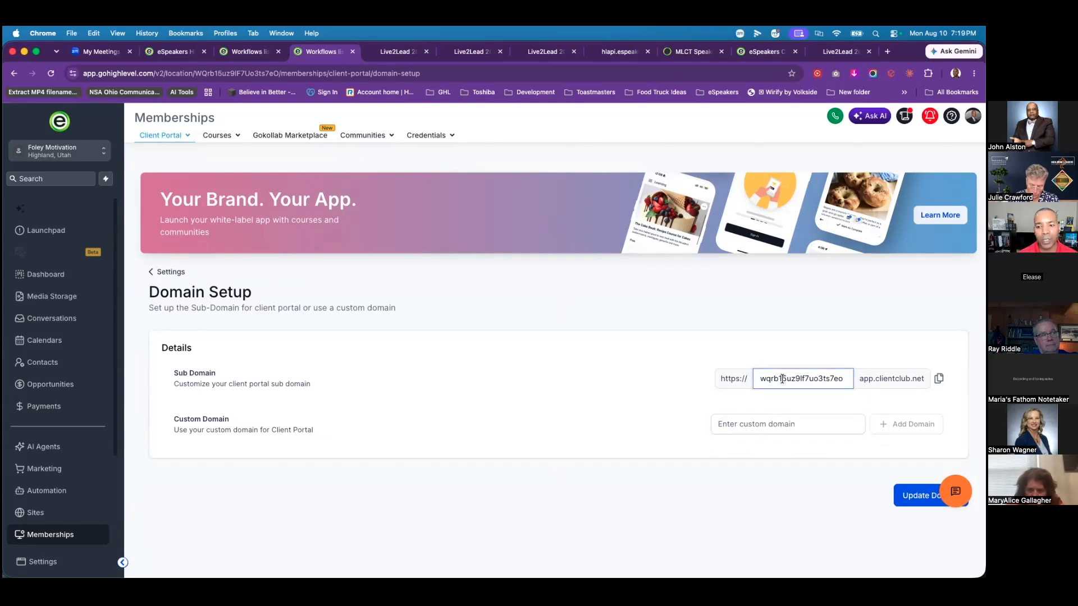
double_click(781, 381)
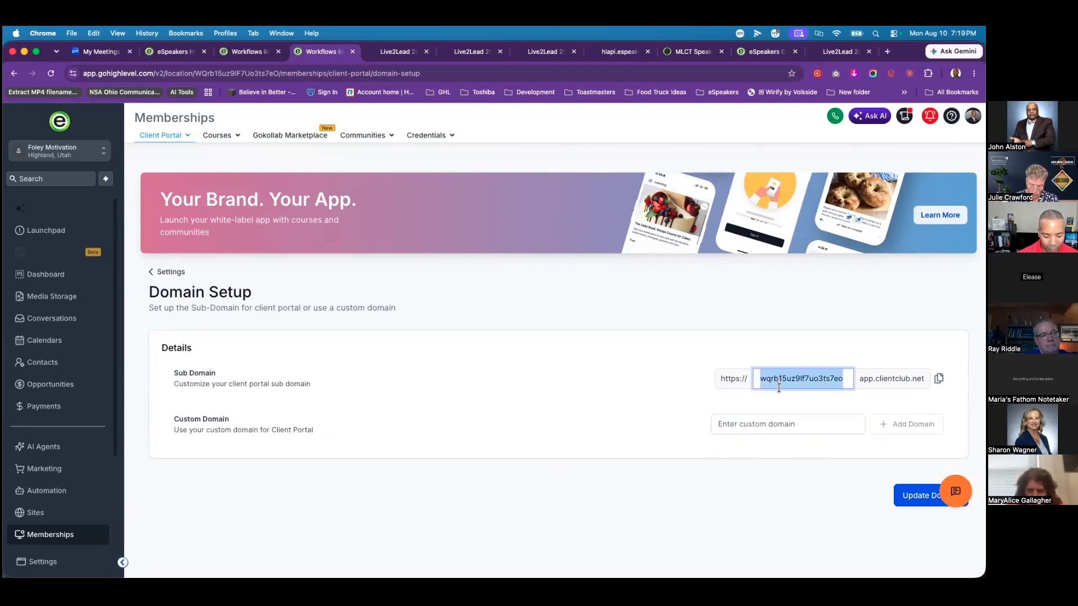
key("BackSpace")
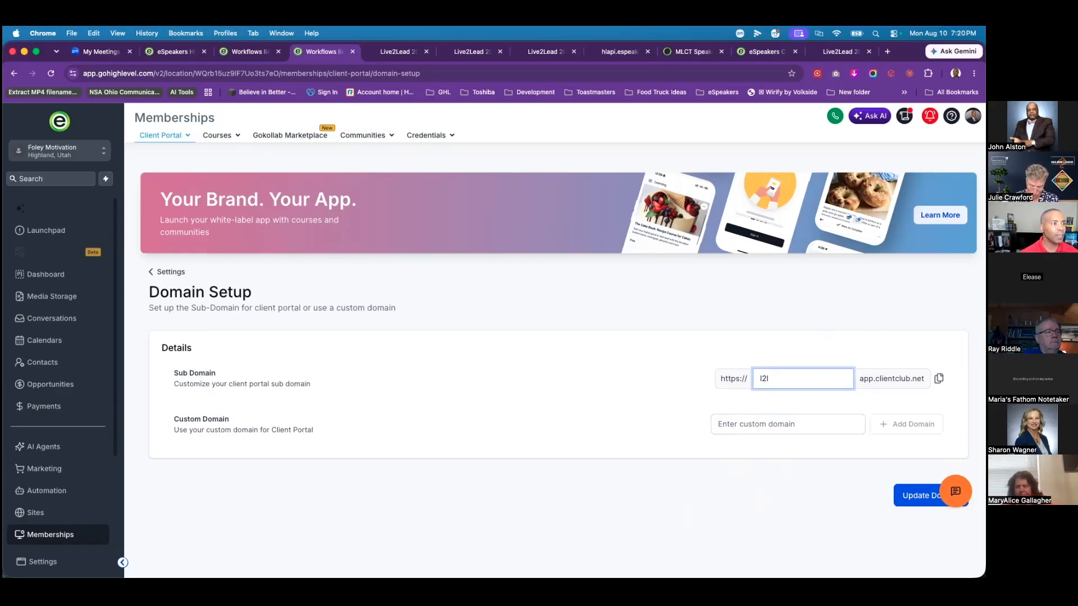
mouse_move(527, 576)
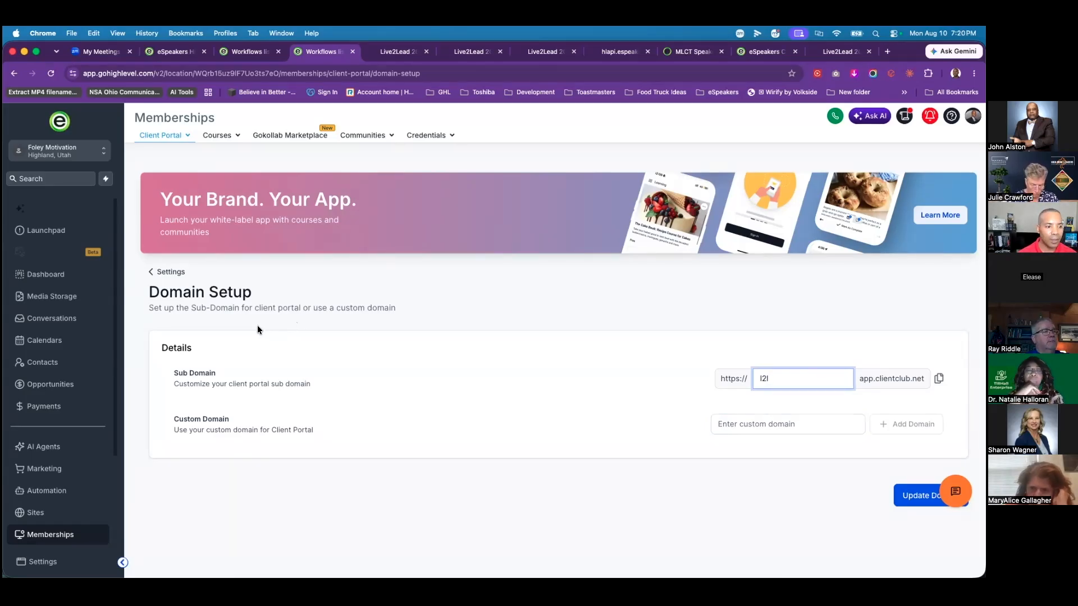
left_click(41, 478)
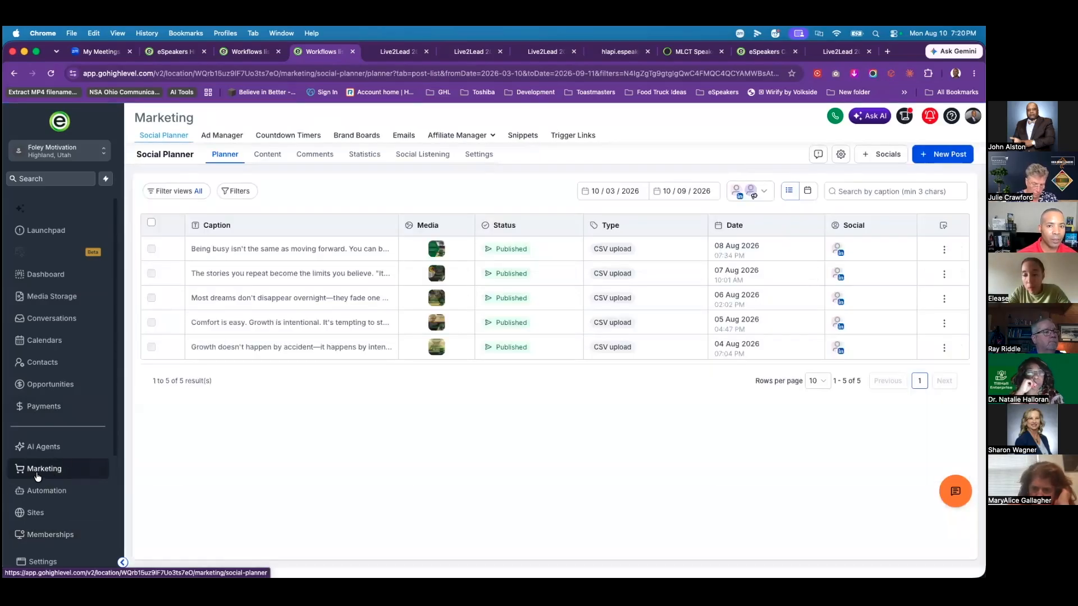
Step: Start the first affiliate campaign with the connected Stripe gateway and continue to adding affiliates
left_click(458, 135)
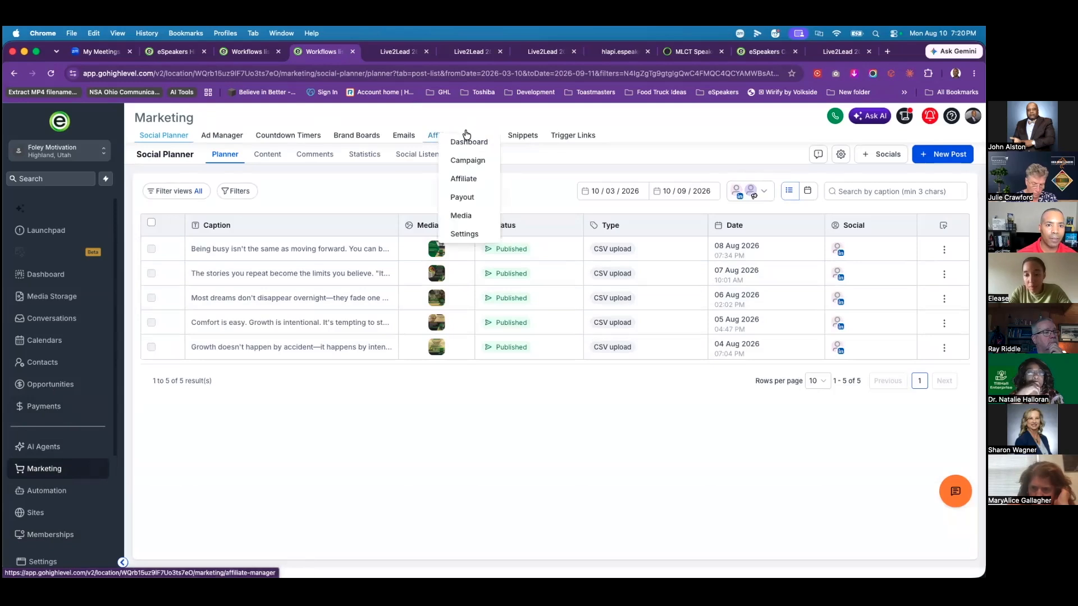
left_click(473, 163)
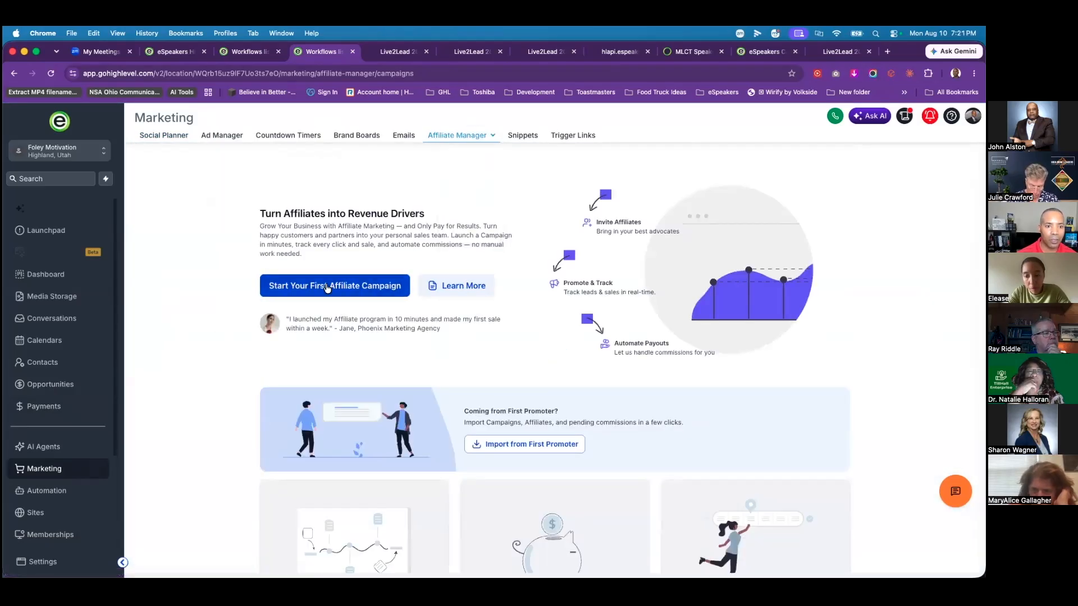
left_click(357, 287)
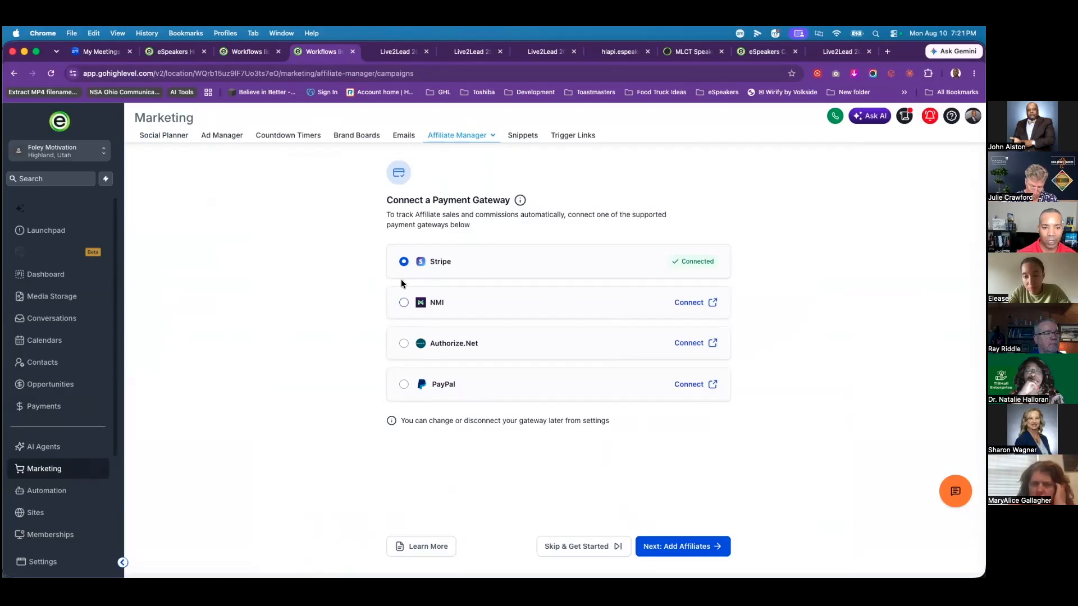
left_click(698, 556)
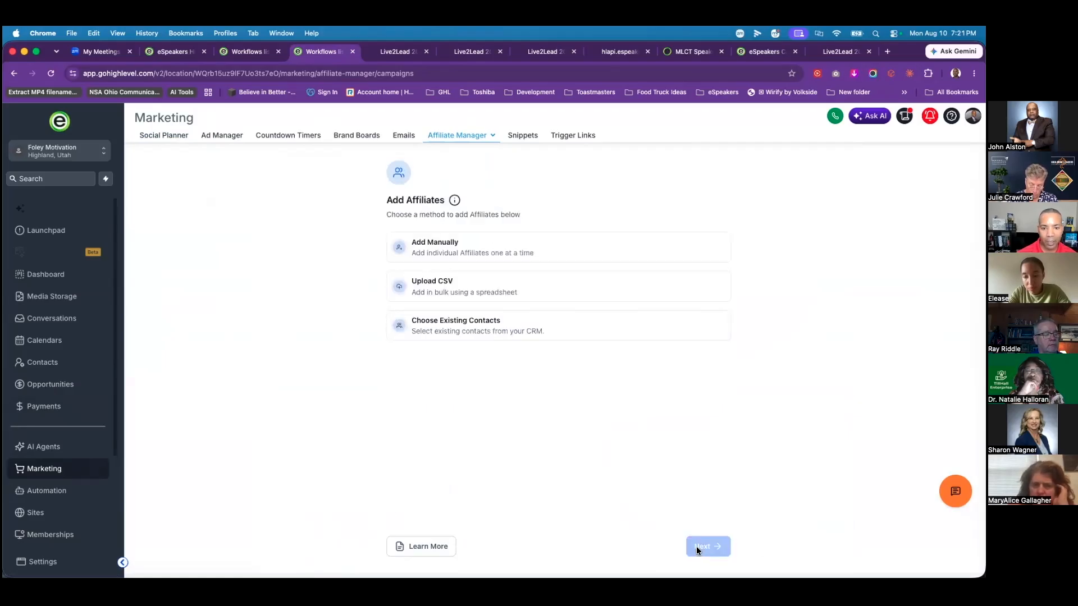
Step: Import one existing contact as an affiliate and continue to the Create your First Campaign step
left_click(466, 247)
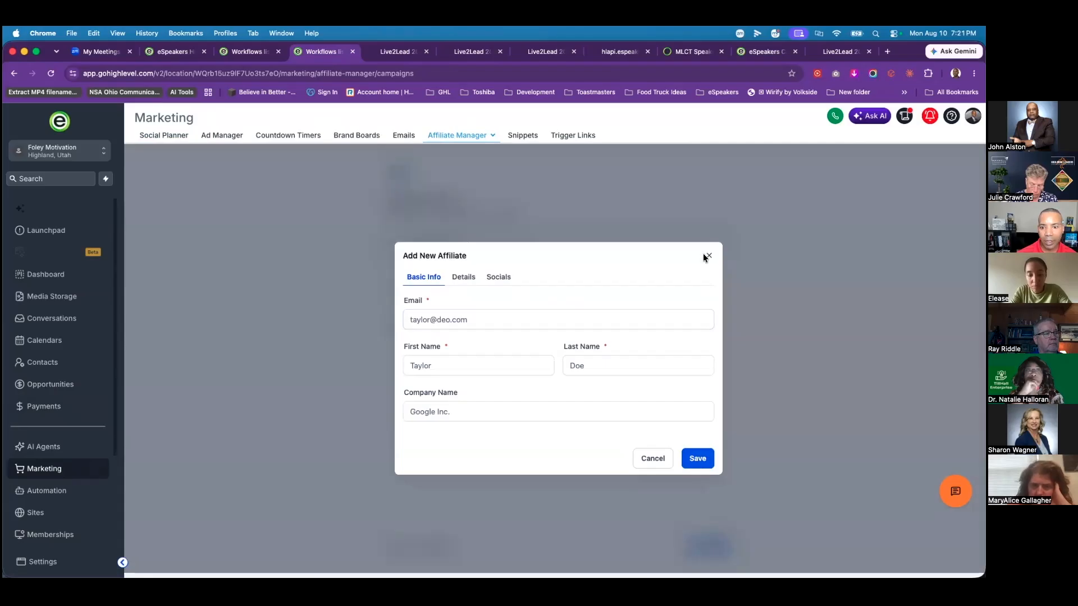
left_click(651, 463)
left_click(477, 331)
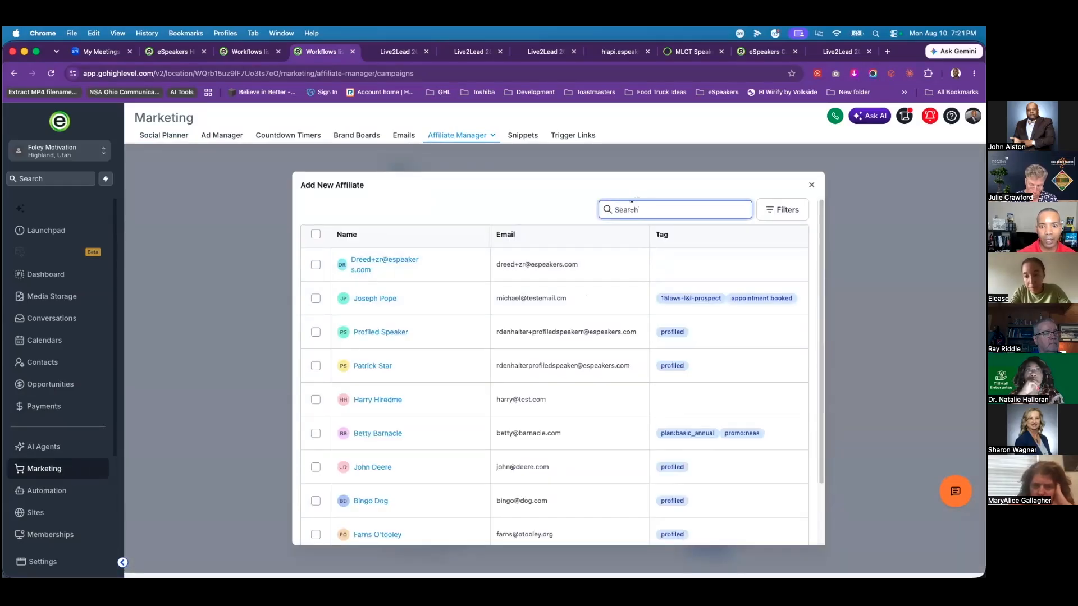
left_click(316, 302)
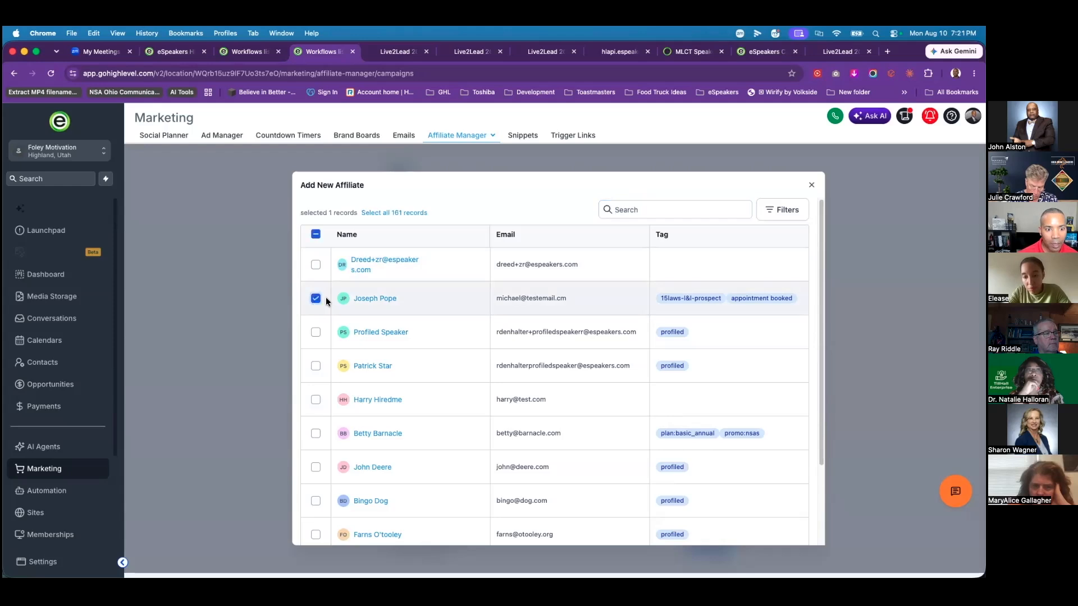
scroll(793, 365, "down", 3)
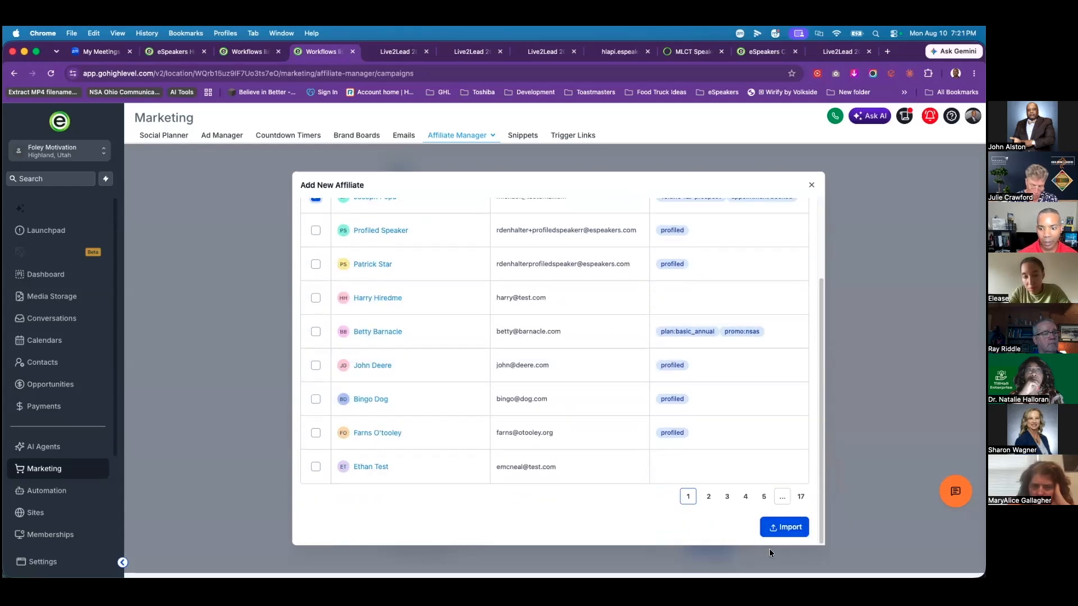
left_click(785, 529)
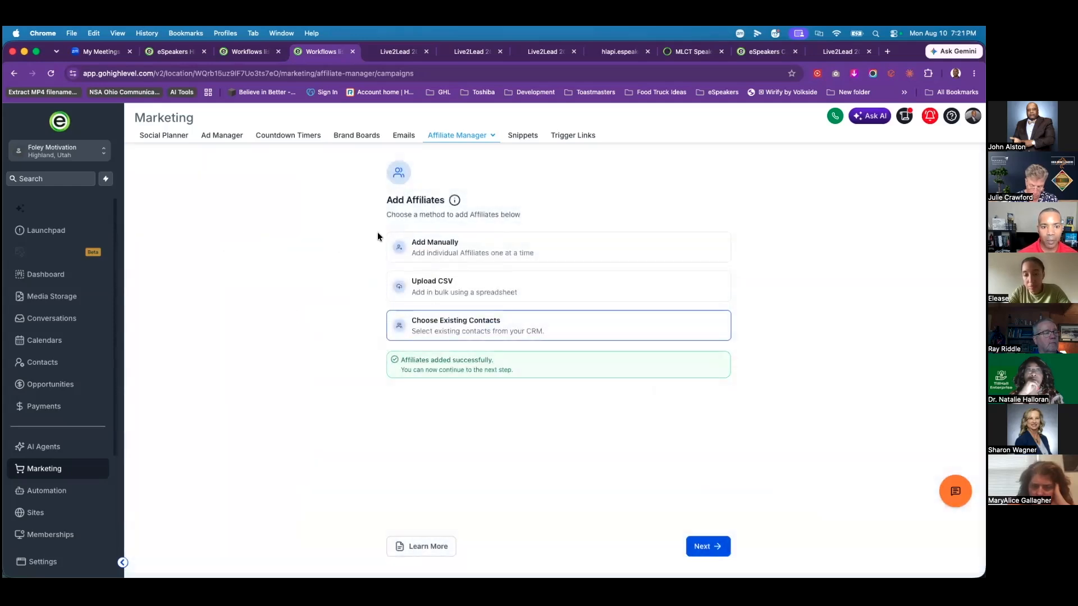
left_click(721, 547)
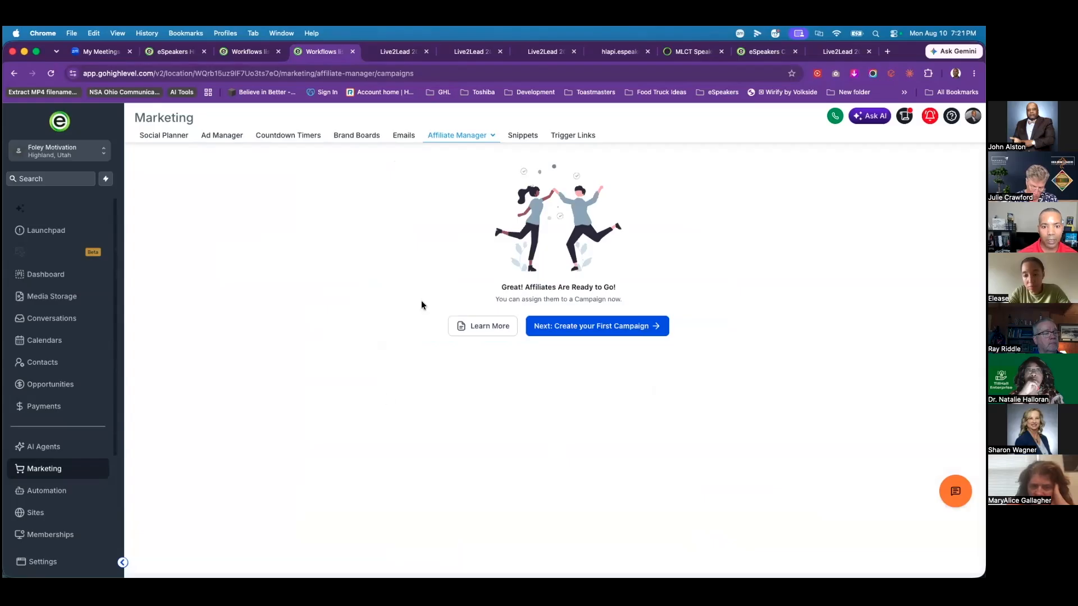
left_click(619, 333)
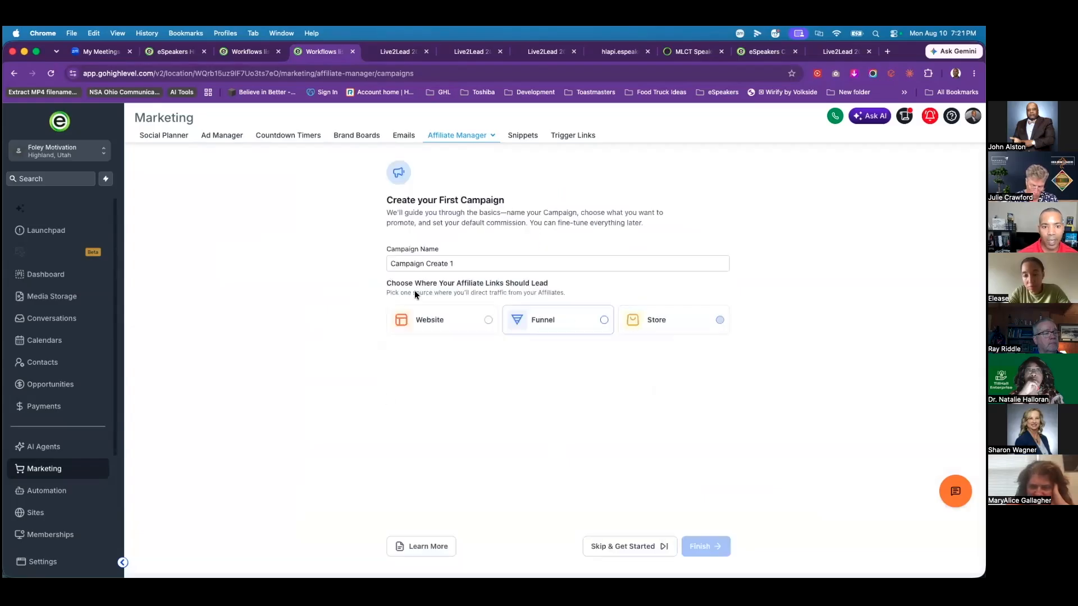
Step: Rename the campaign 'Campaign Create 1 L2L Test' and point it at the Live2Lead 2026 funnel
left_click(481, 263)
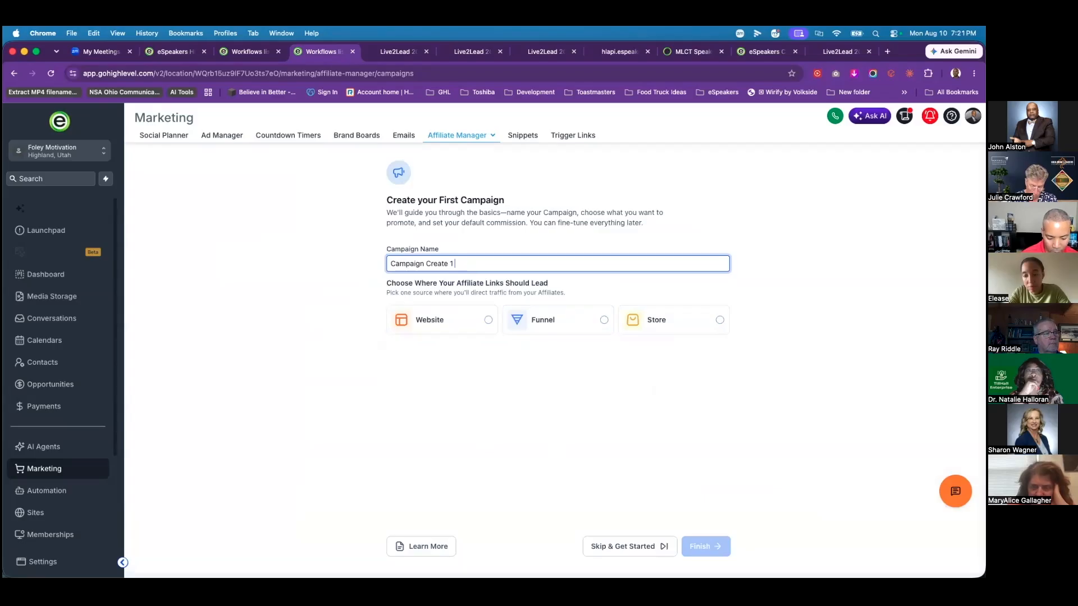
type("L2")
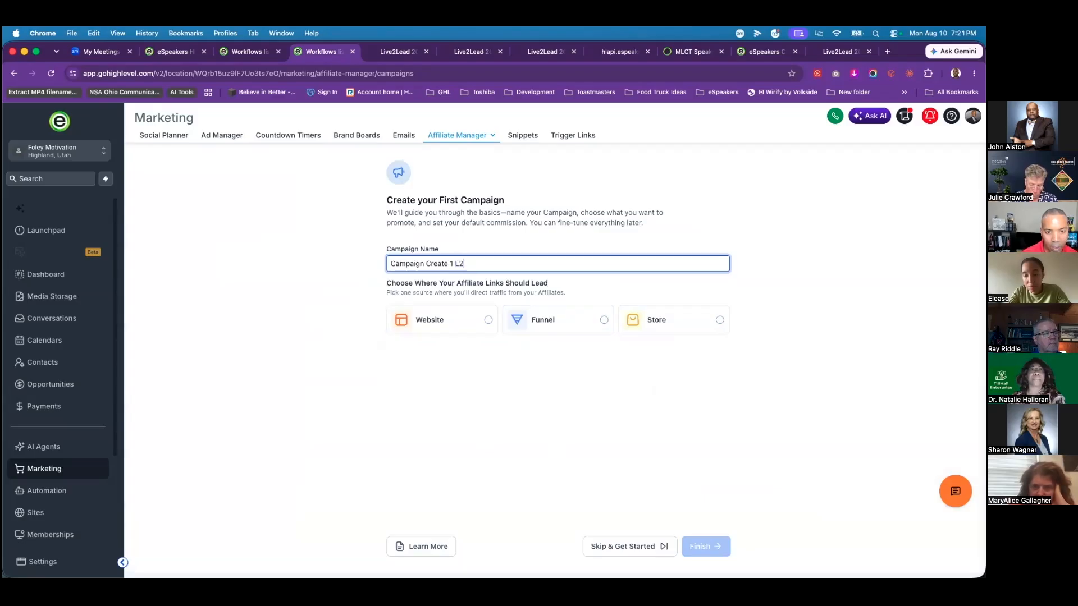
type("L Test")
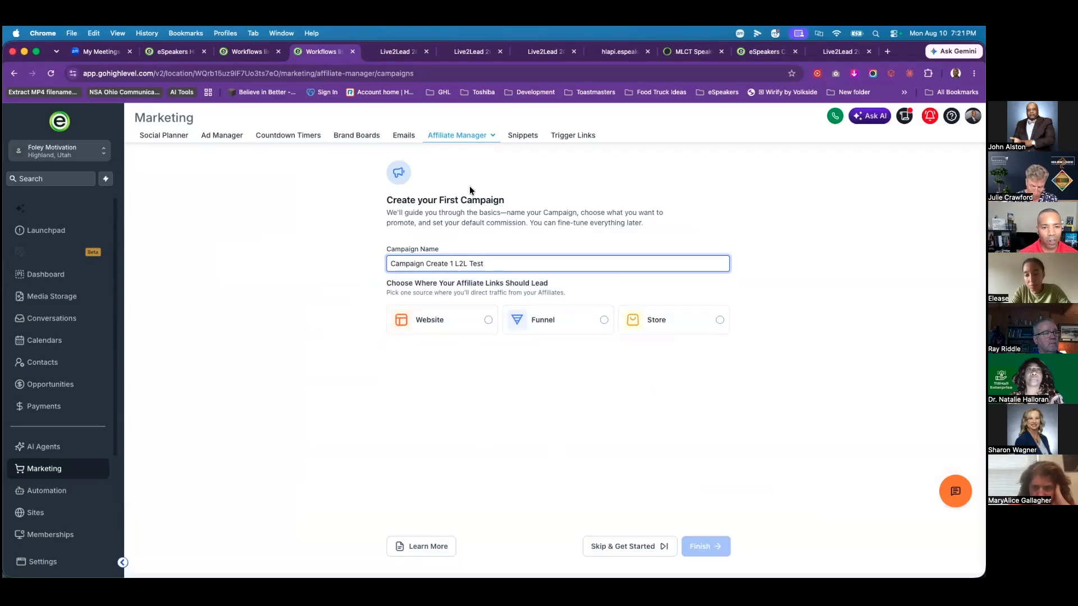
left_click(602, 320)
left_click(500, 374)
left_click(438, 393)
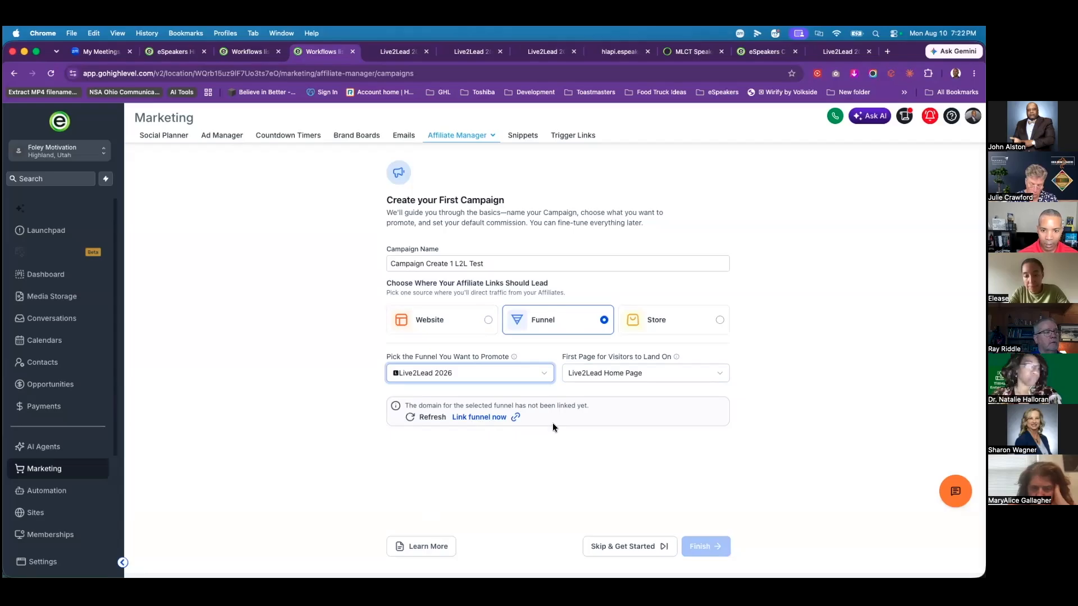
left_click(614, 465)
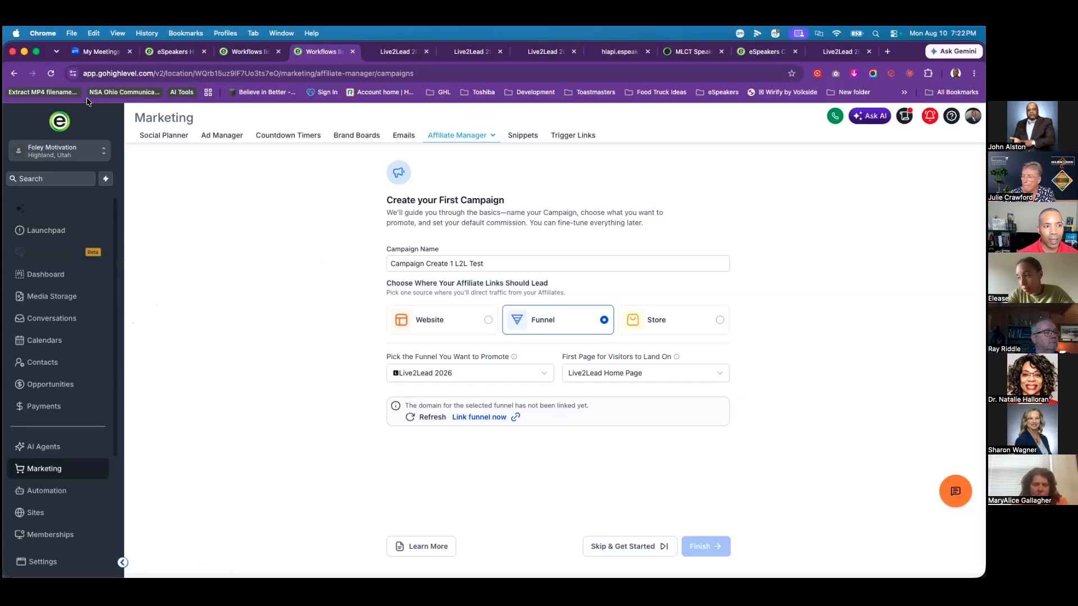
Step: Open the Calendars settings and look over the third-party calendar connection options
left_click(45, 345)
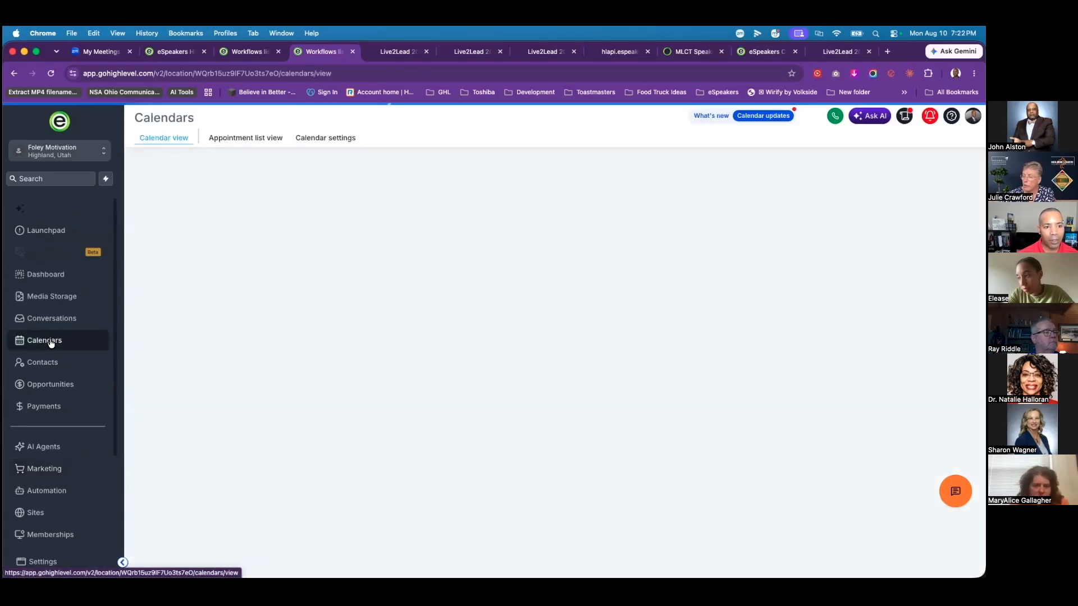
left_click(325, 138)
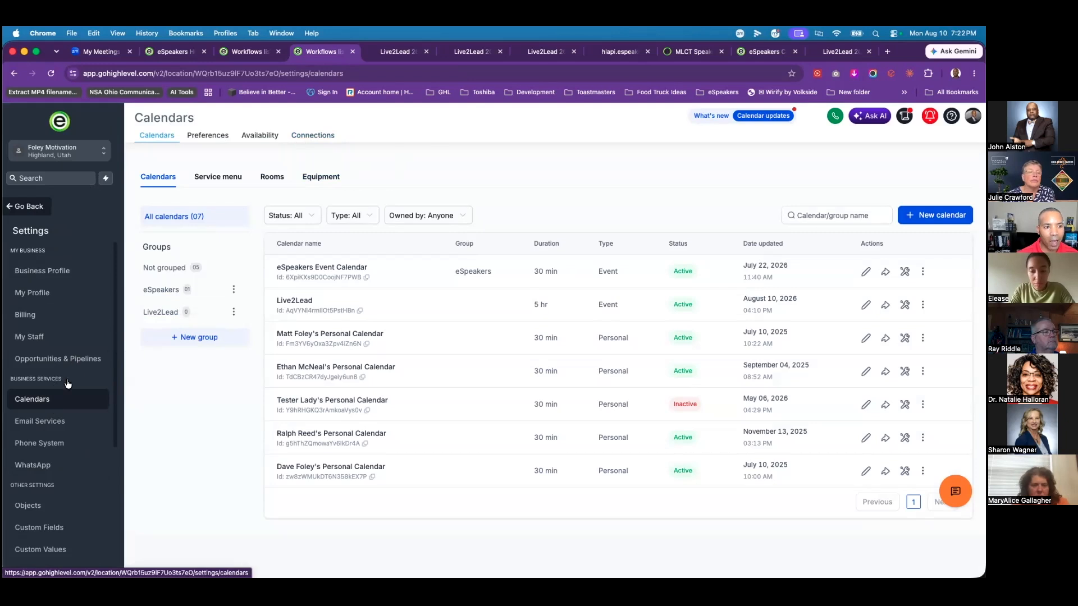
left_click(314, 138)
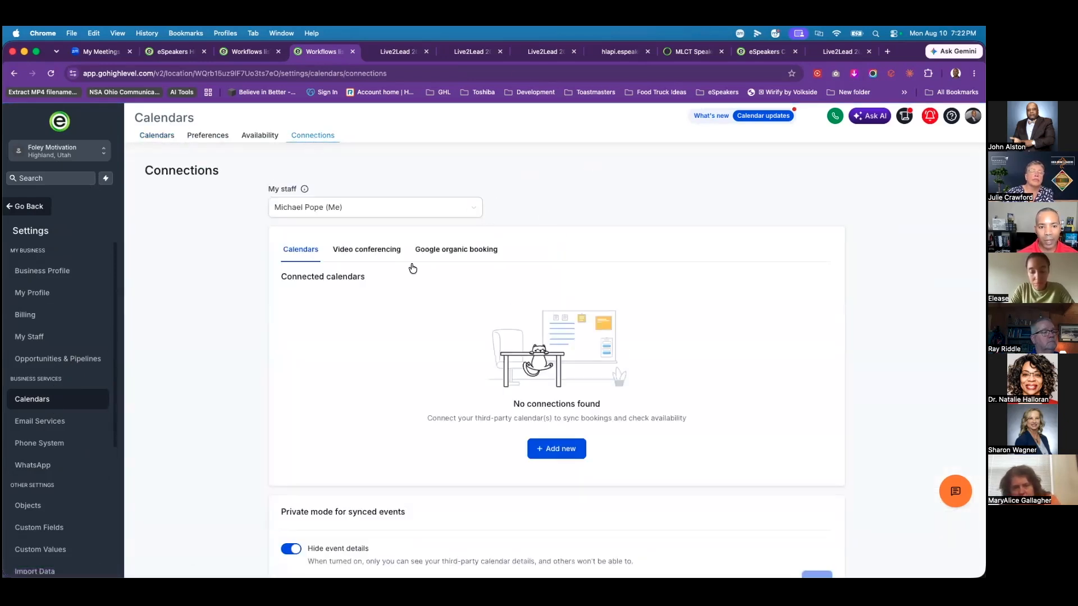
left_click(557, 448)
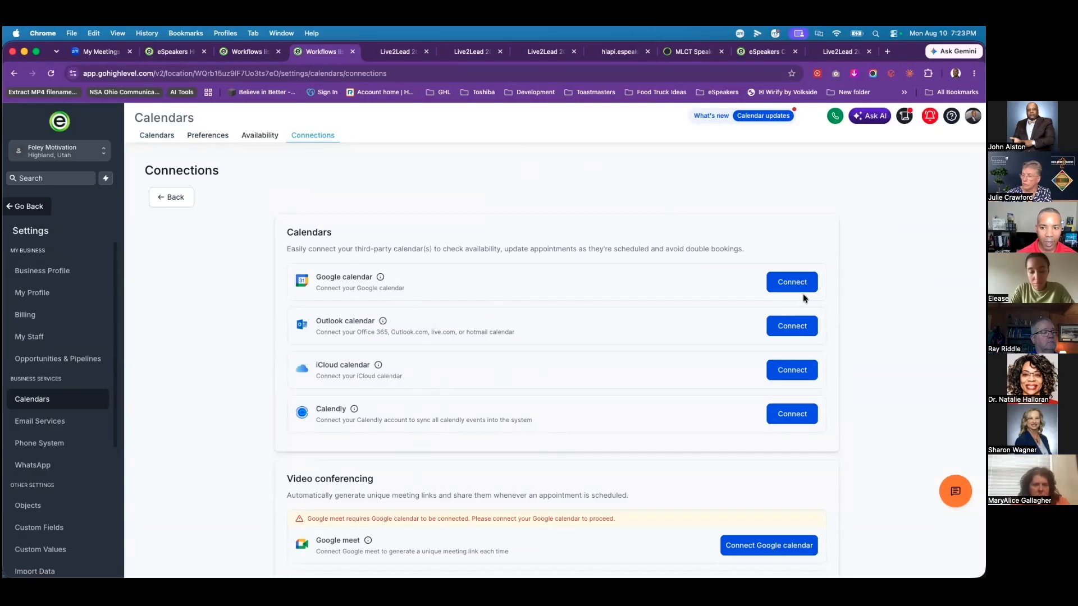
left_click(176, 200)
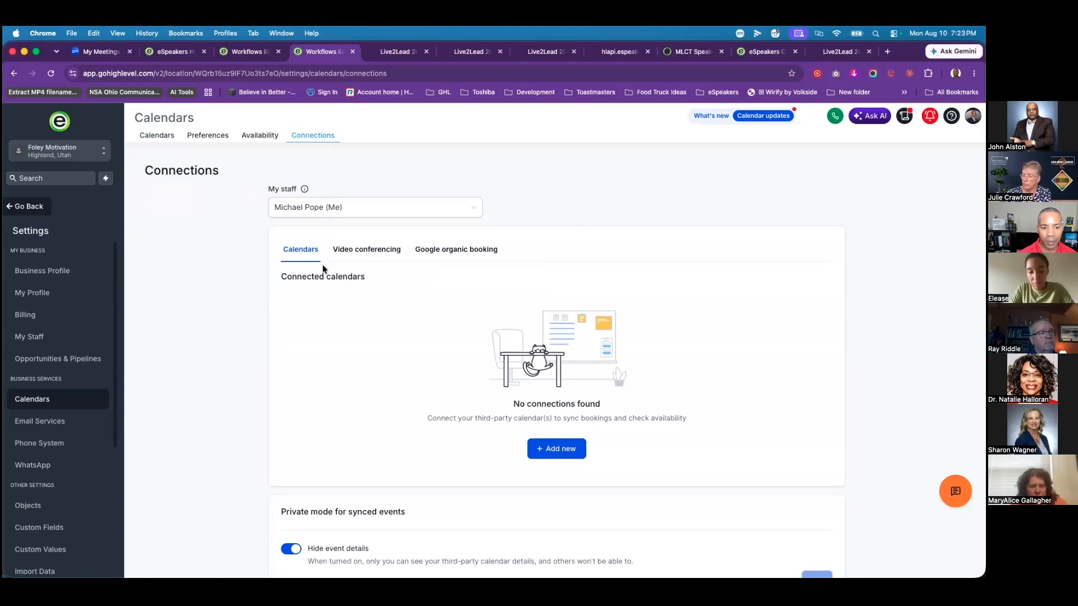
Step: Start a new Personal booking calendar from the calendars list
left_click(160, 140)
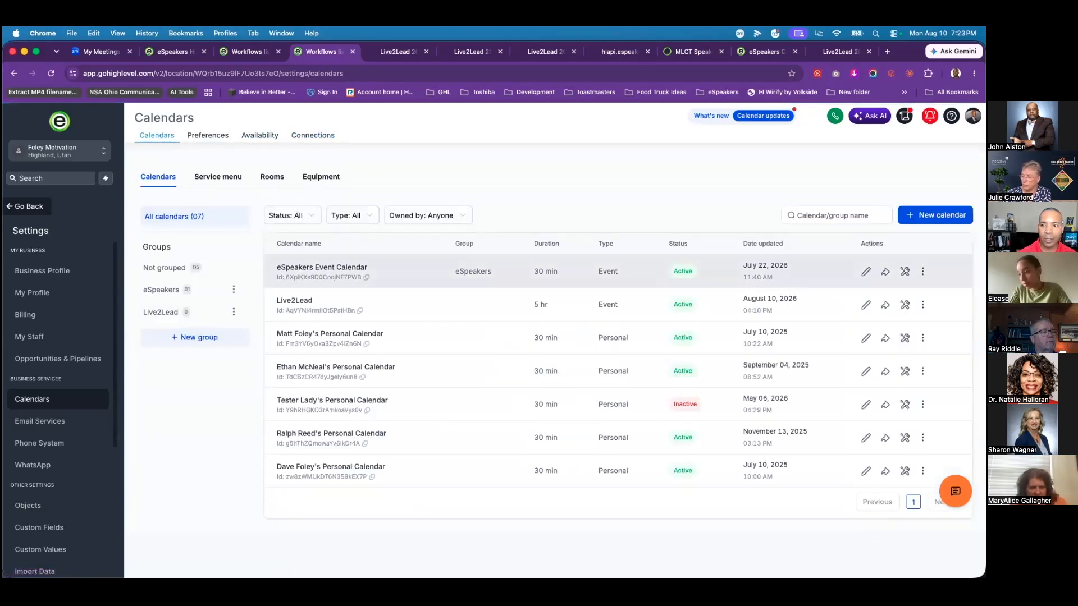
left_click(935, 216)
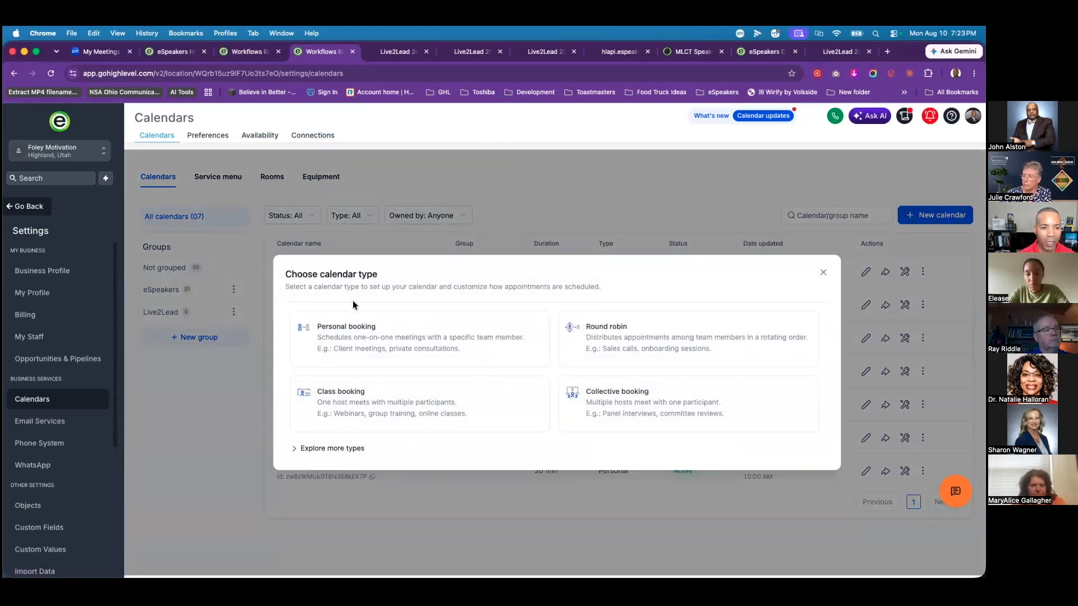
left_click(369, 333)
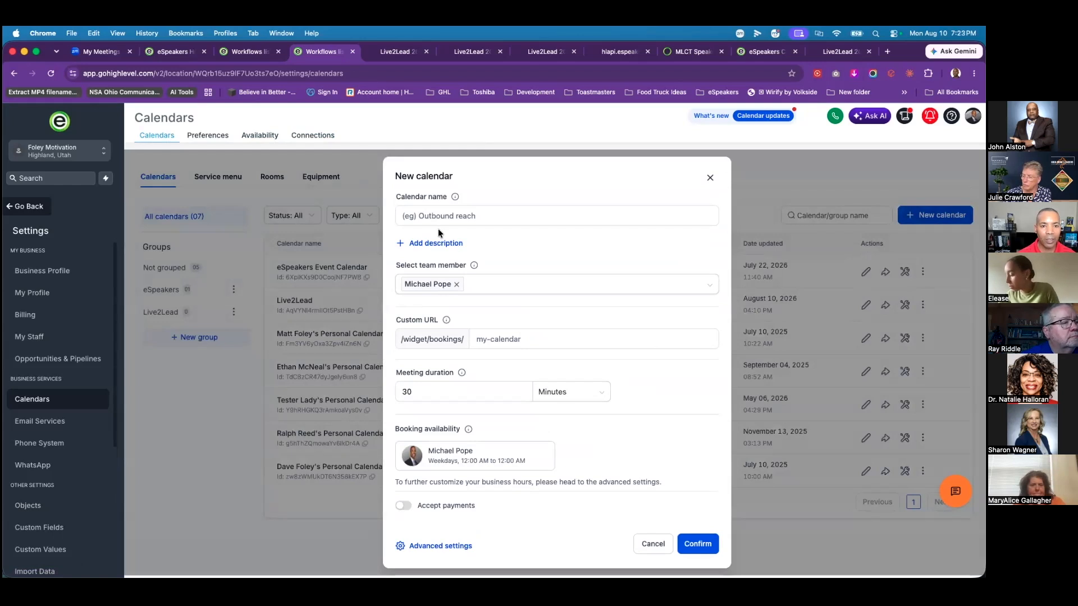
Step: Name the new calendar 'L2L Sponsor Chat', which auto-fills the URL l2l-sponsor-chat
type("L")
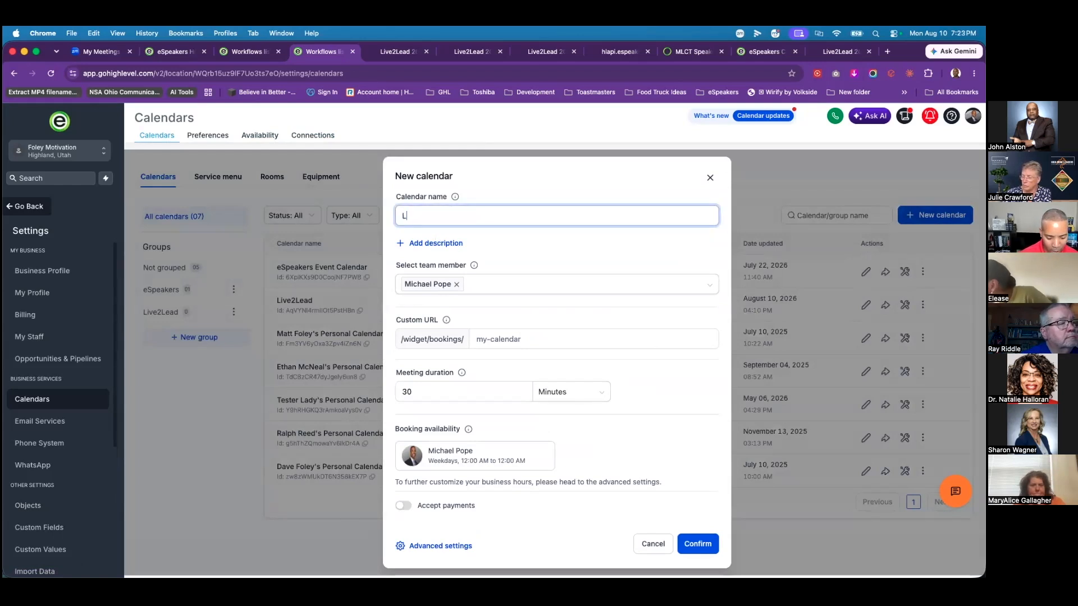
type("2L ")
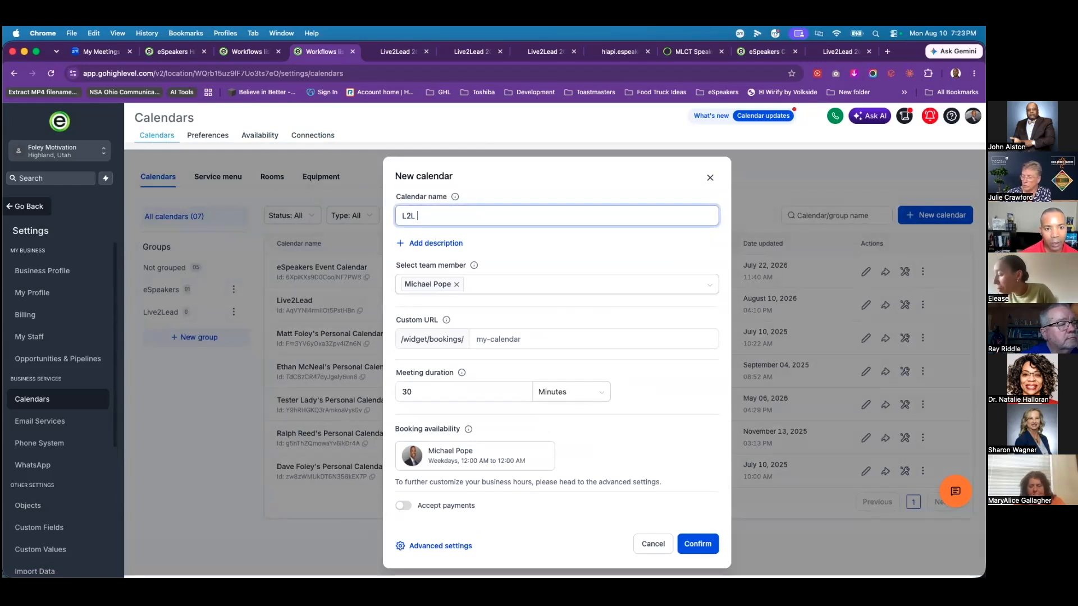
type("Sponsor Chat")
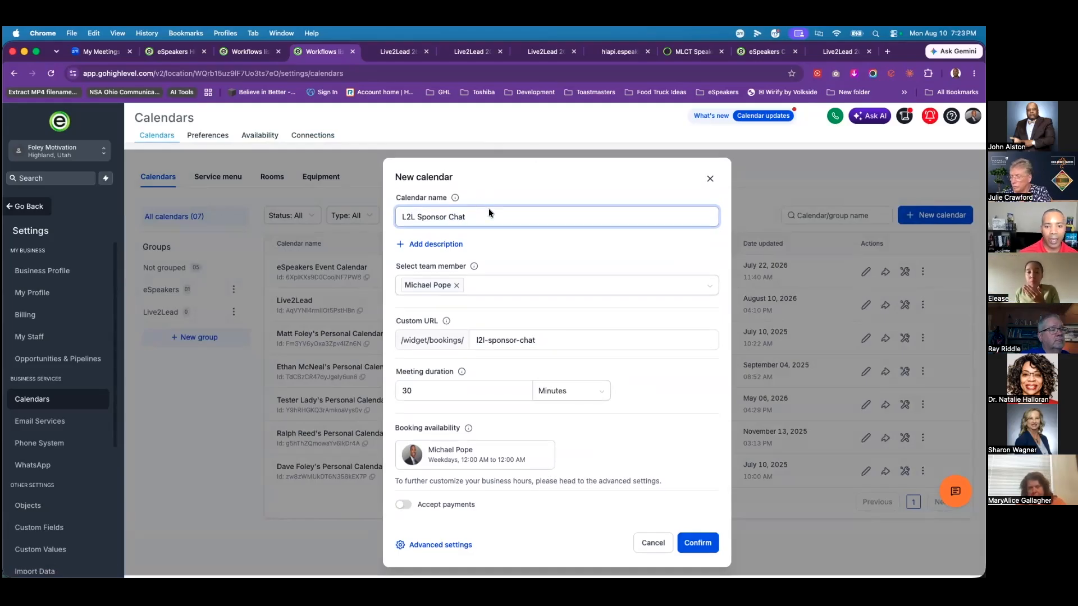
left_click(462, 388)
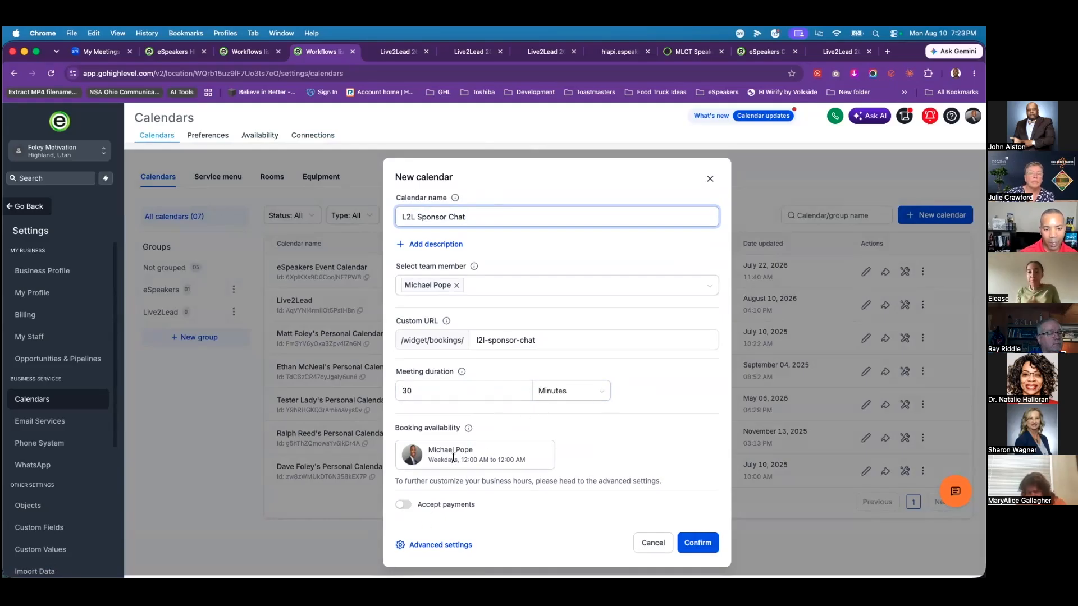
Step: In the calendar's Staff & location settings, set the meeting location to Phone
left_click(424, 547)
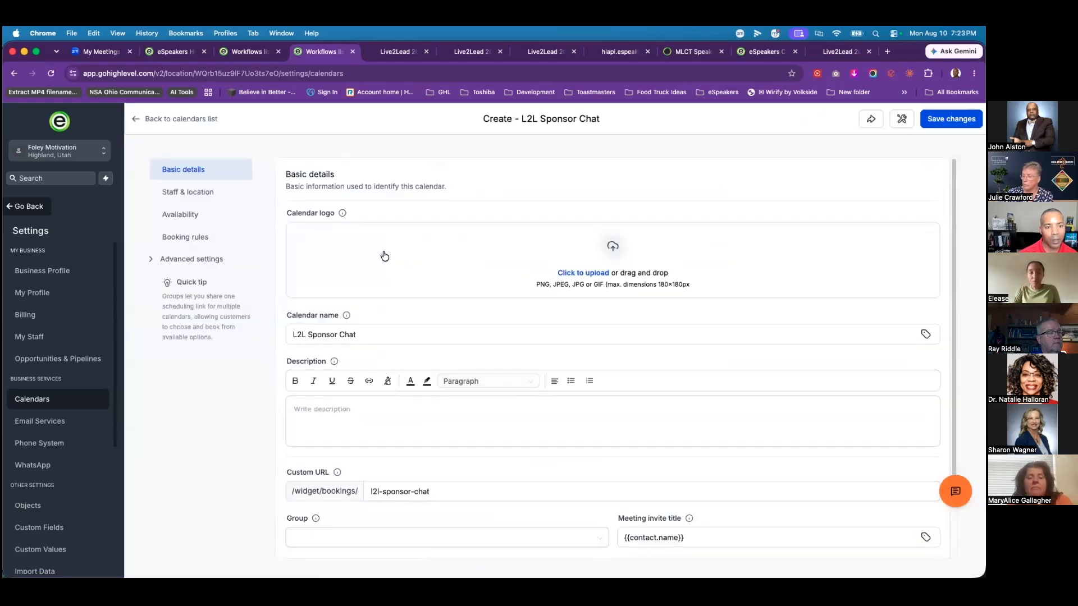
scroll(402, 271, "down", 3)
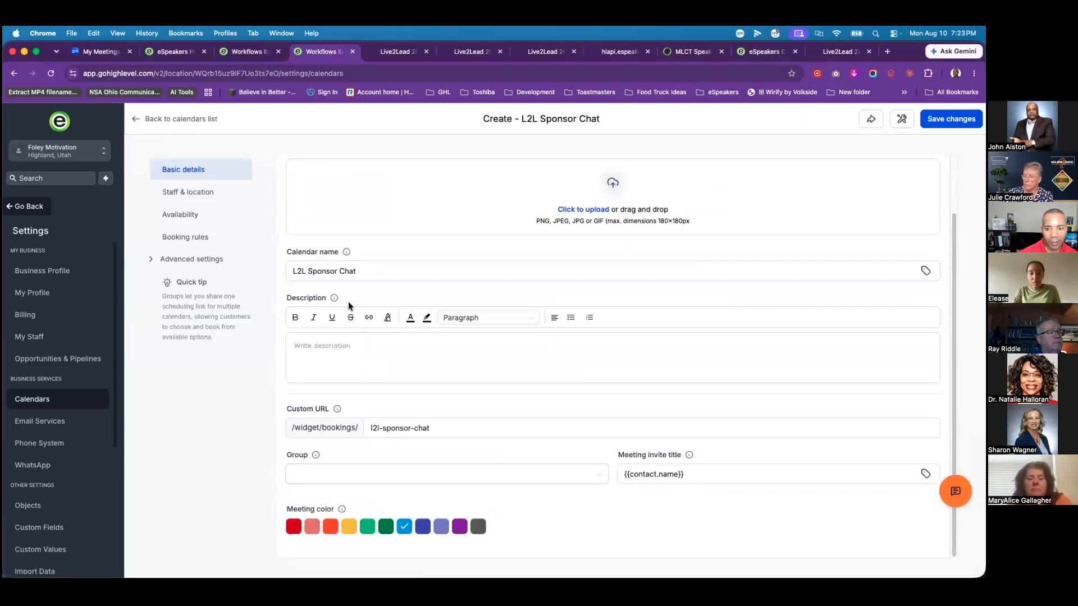
scroll(349, 301, "up", 3)
left_click(185, 192)
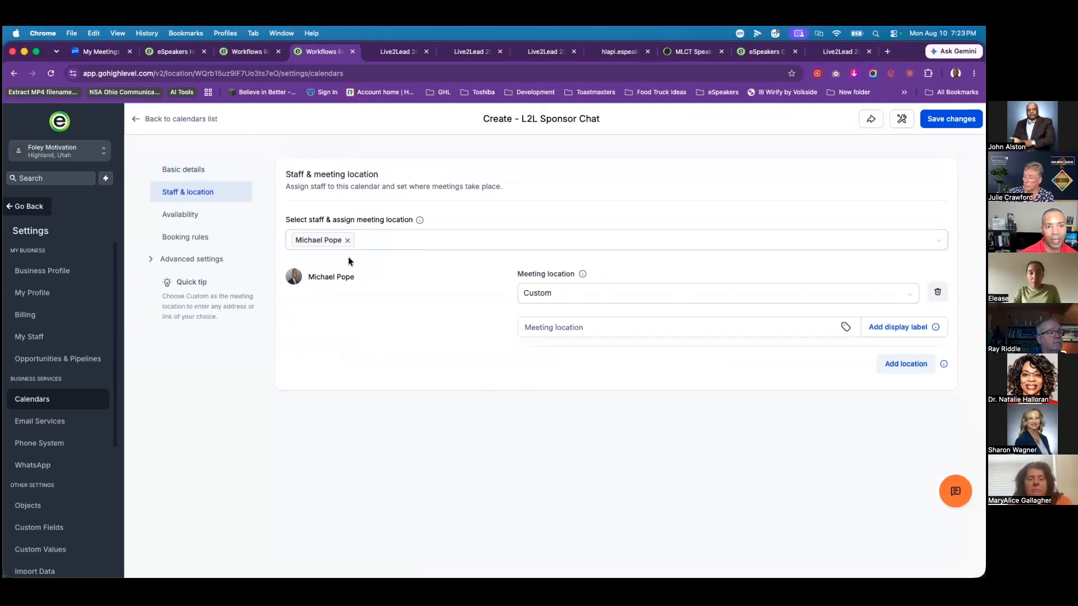
left_click(623, 296)
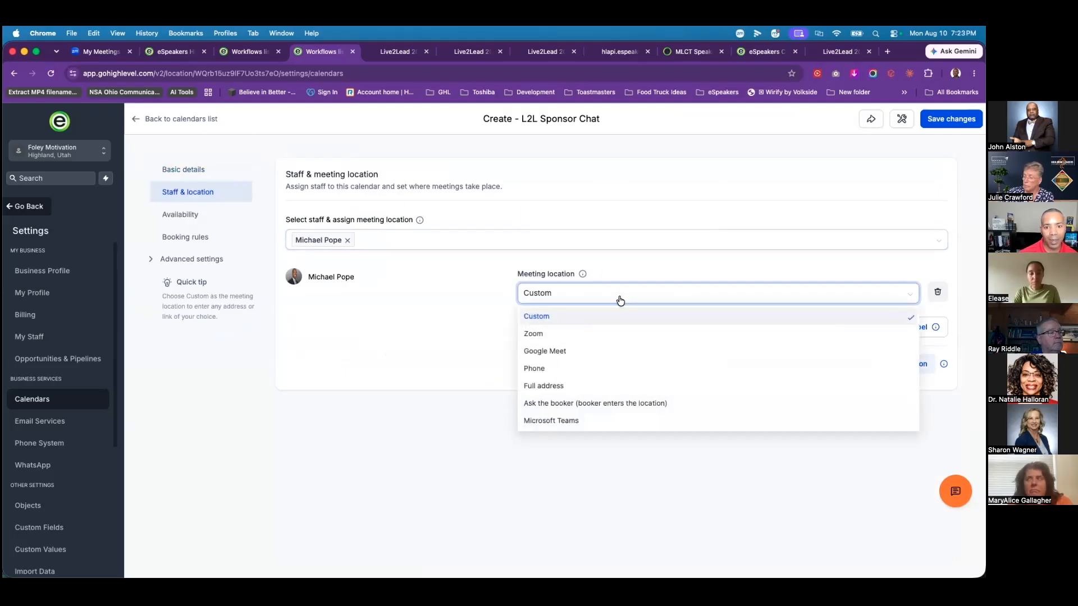
left_click(560, 336)
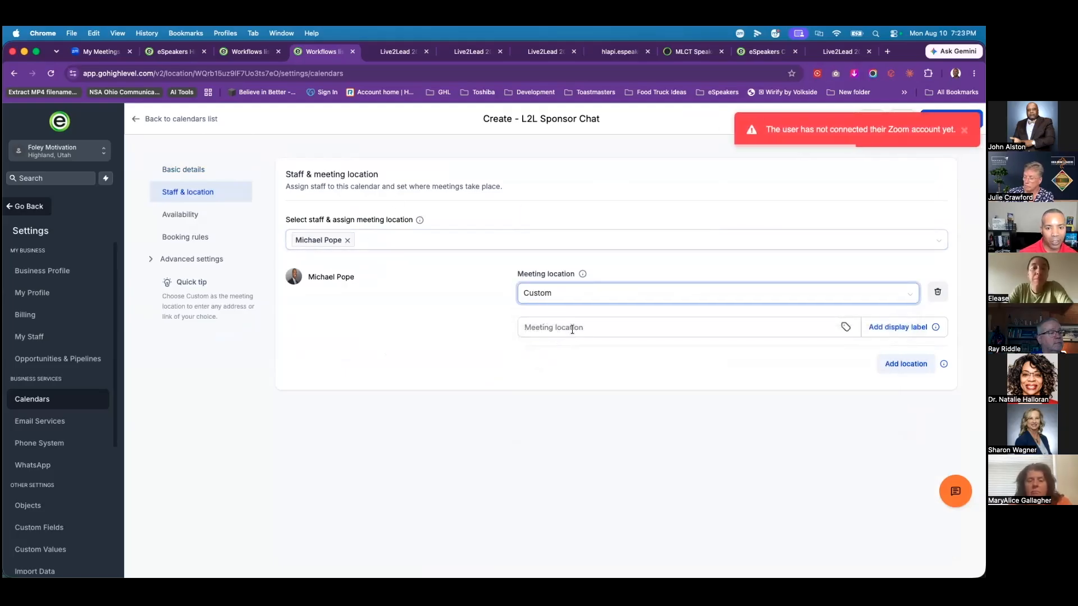
left_click(583, 303)
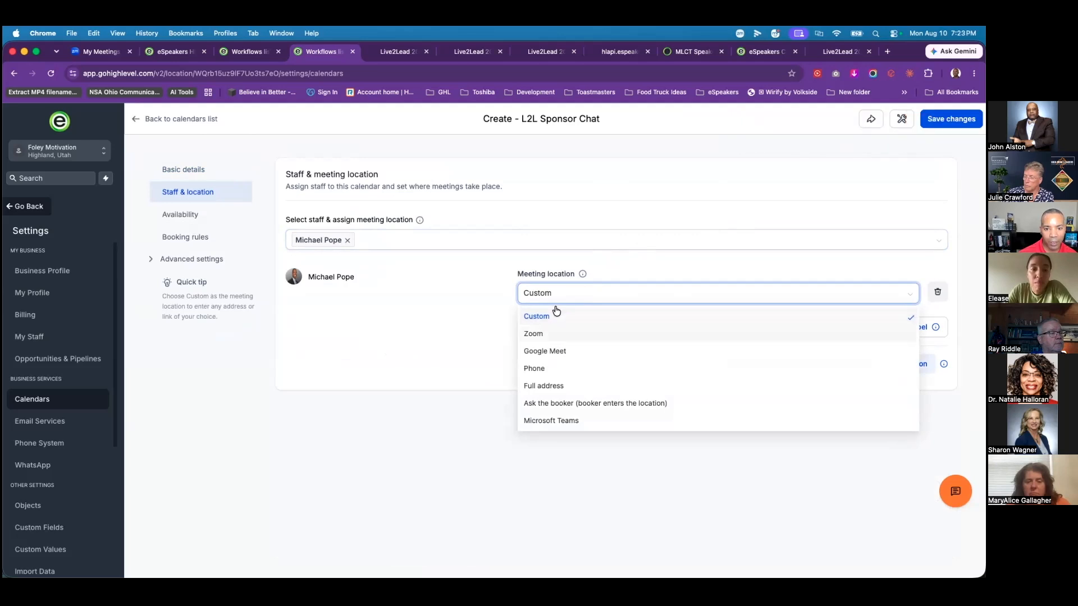
left_click(538, 369)
left_click(905, 361)
left_click(589, 364)
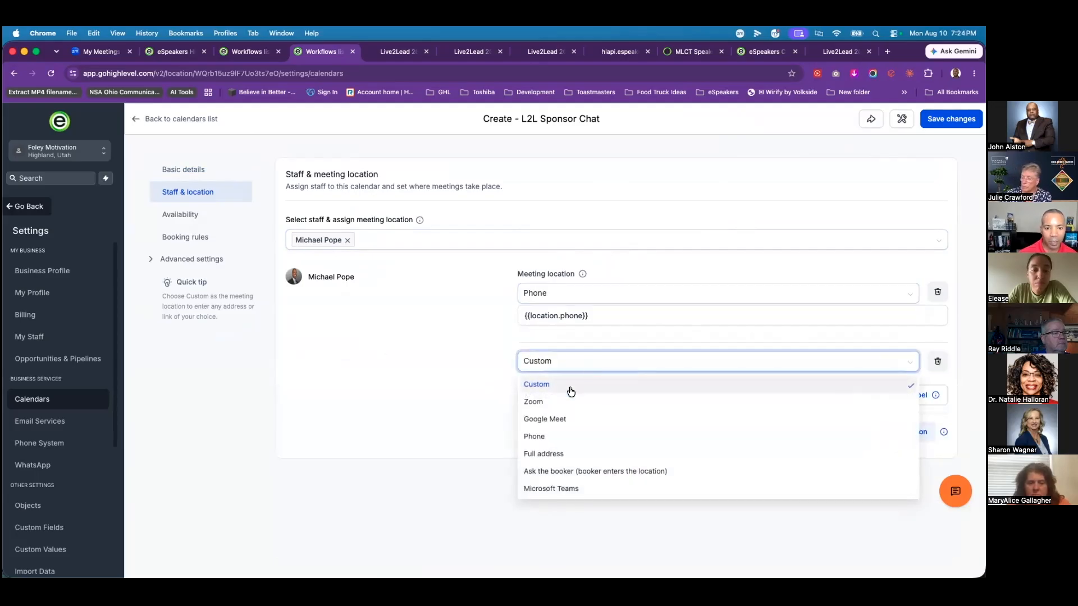
left_click(544, 383)
left_click(553, 397)
type("https://zome")
key("BackSpace")
type("om.com/123")
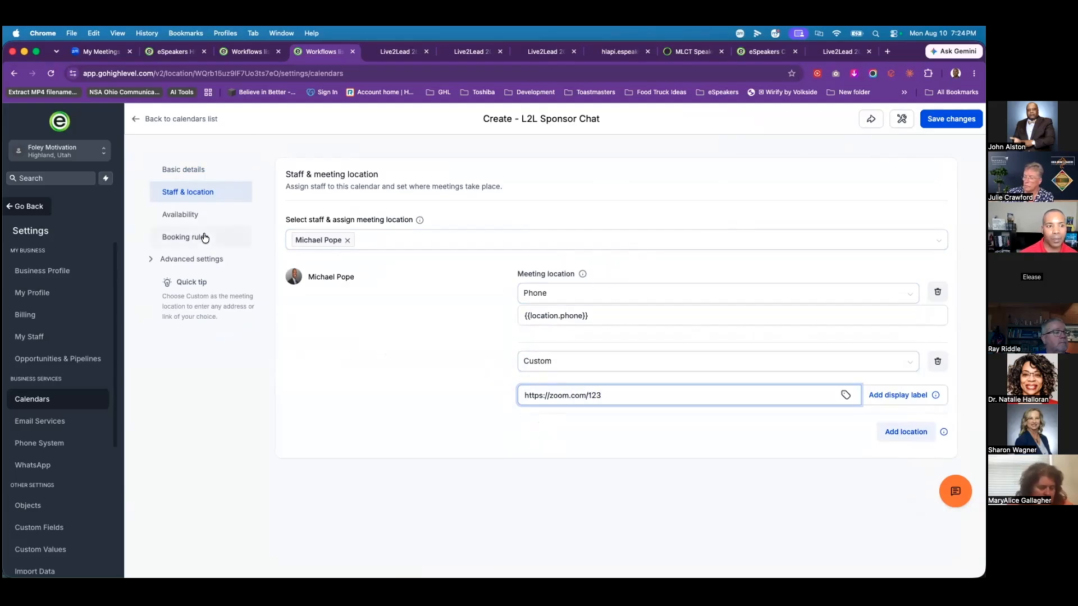
Step: Inspect the staff member's weekly work-hours schedule, close it unsaved, and go to Booking rules
left_click(181, 214)
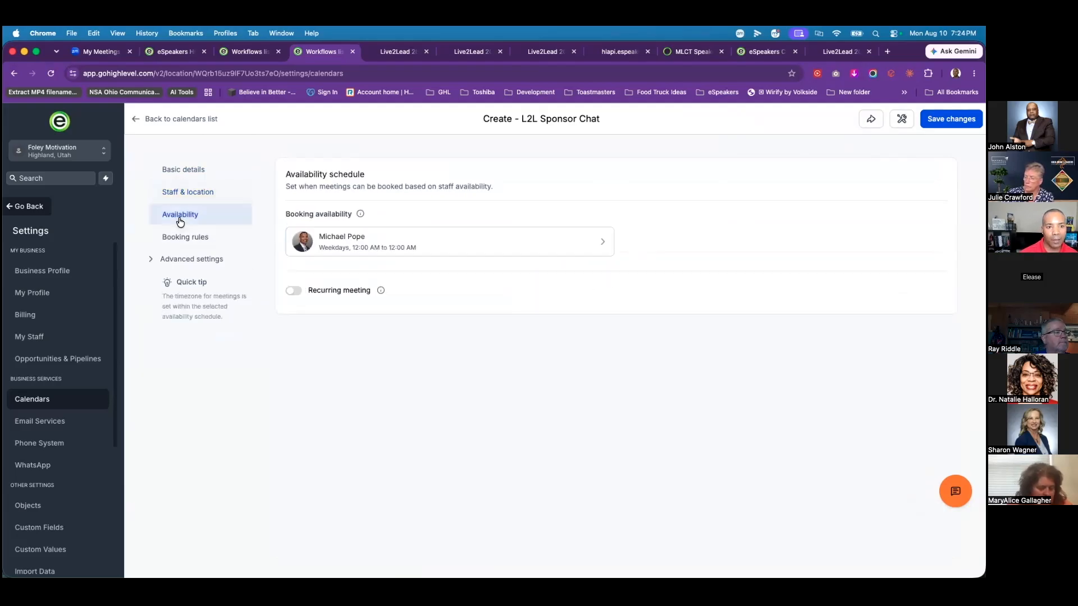
left_click(597, 242)
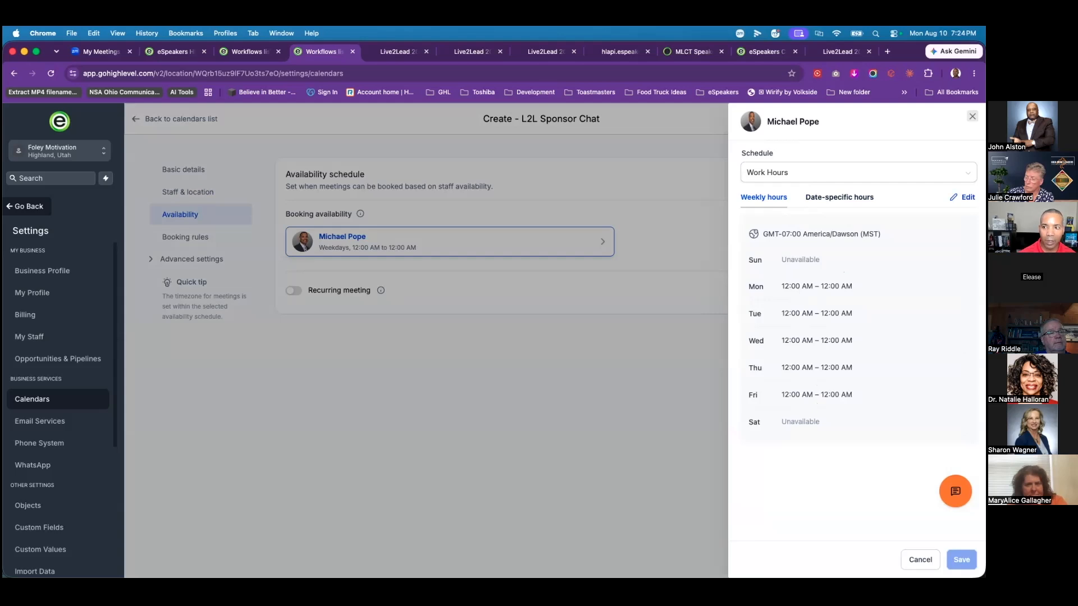
left_click(858, 173)
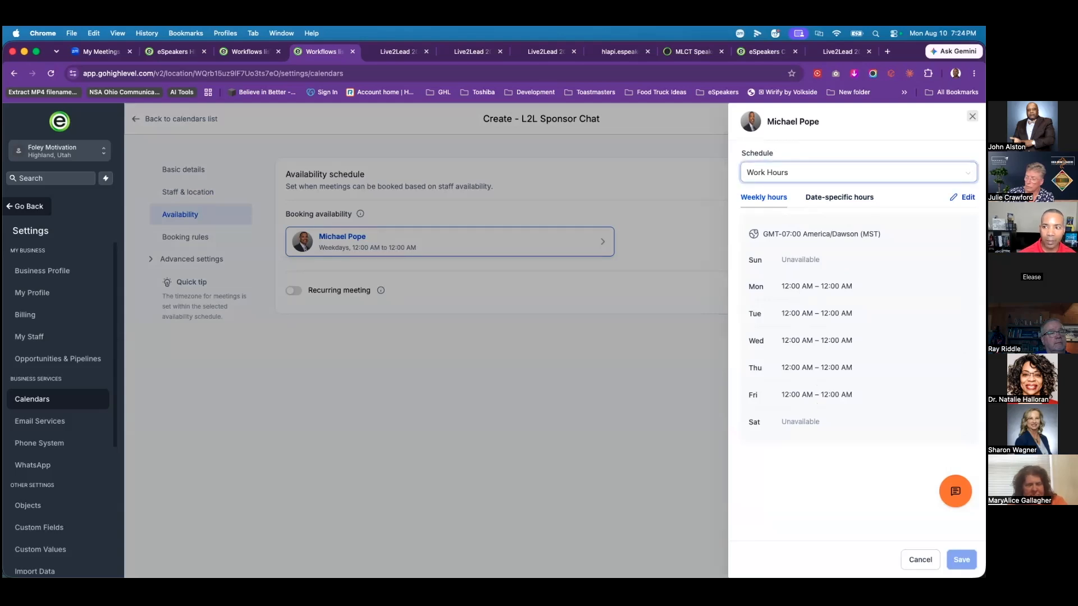
left_click(954, 197)
left_click(963, 197)
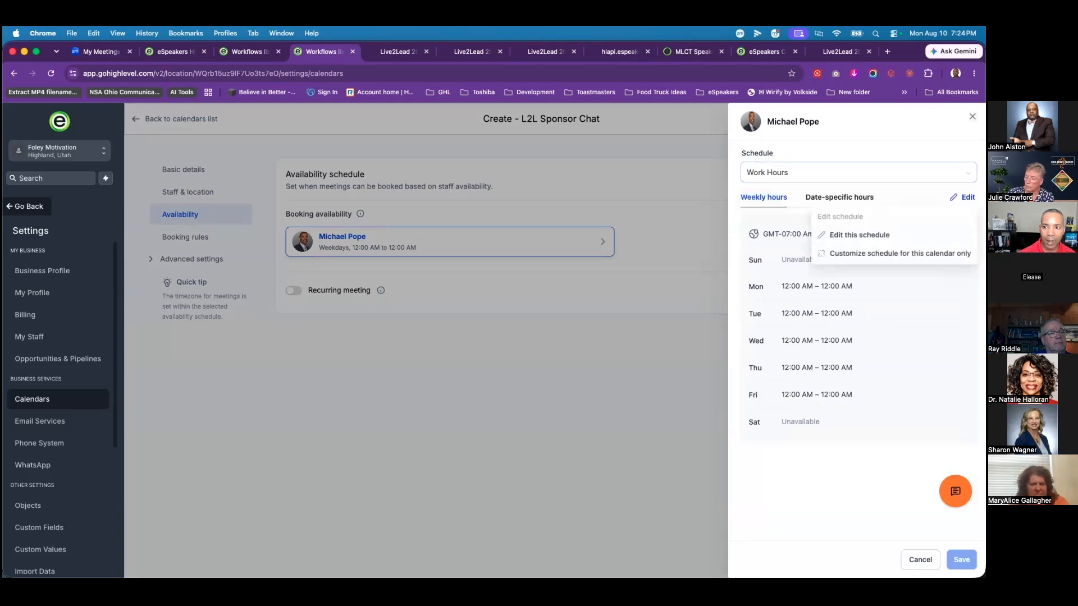
left_click(885, 235)
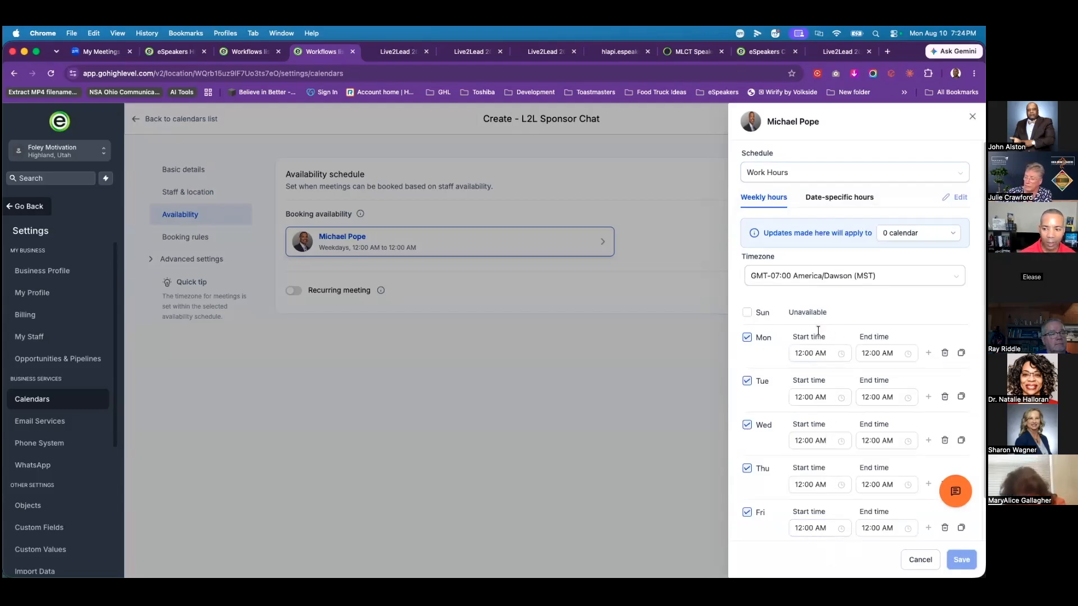
left_click(920, 560)
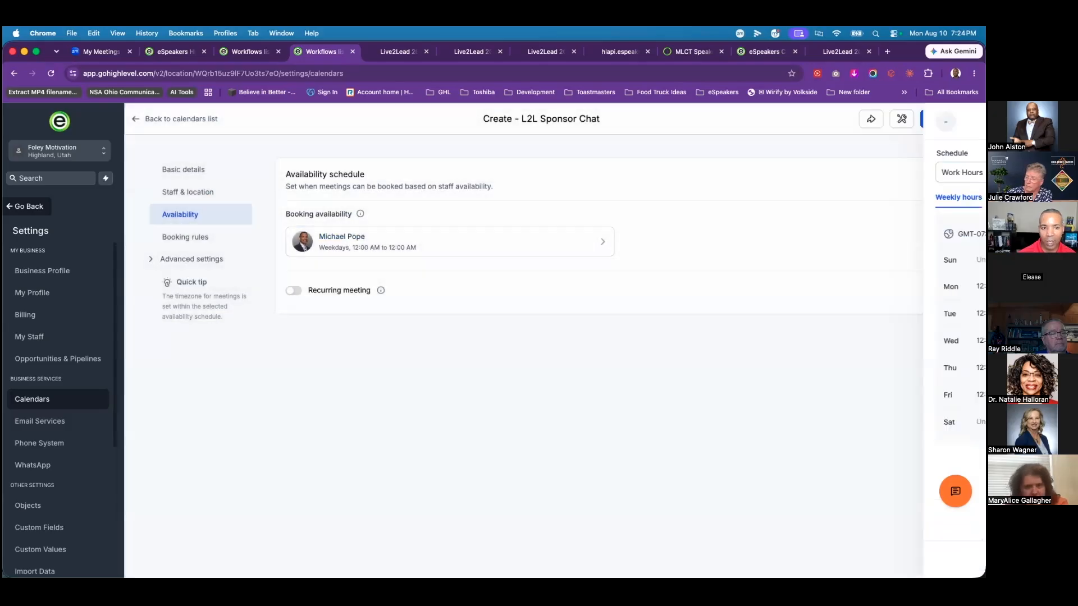
left_click(197, 238)
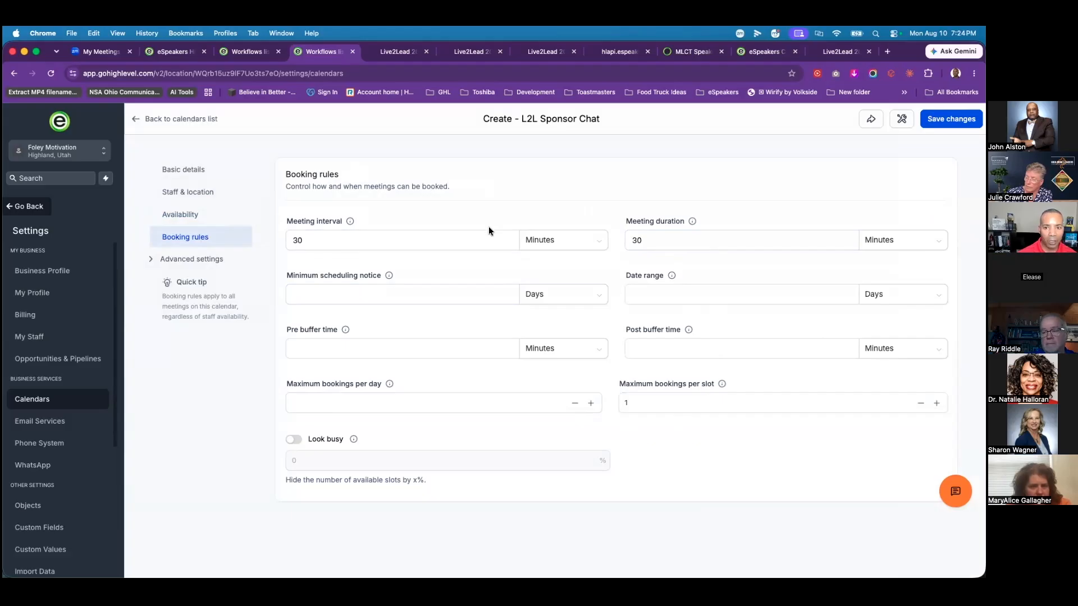
Step: Set the minimum scheduling notice to 1 day
left_click(654, 242)
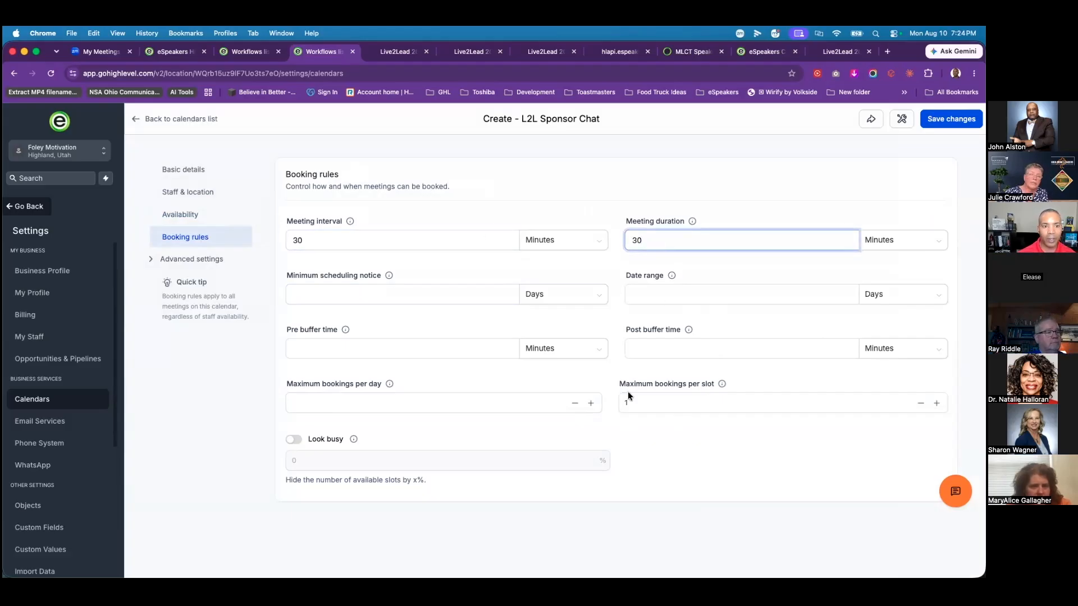
left_click(403, 292)
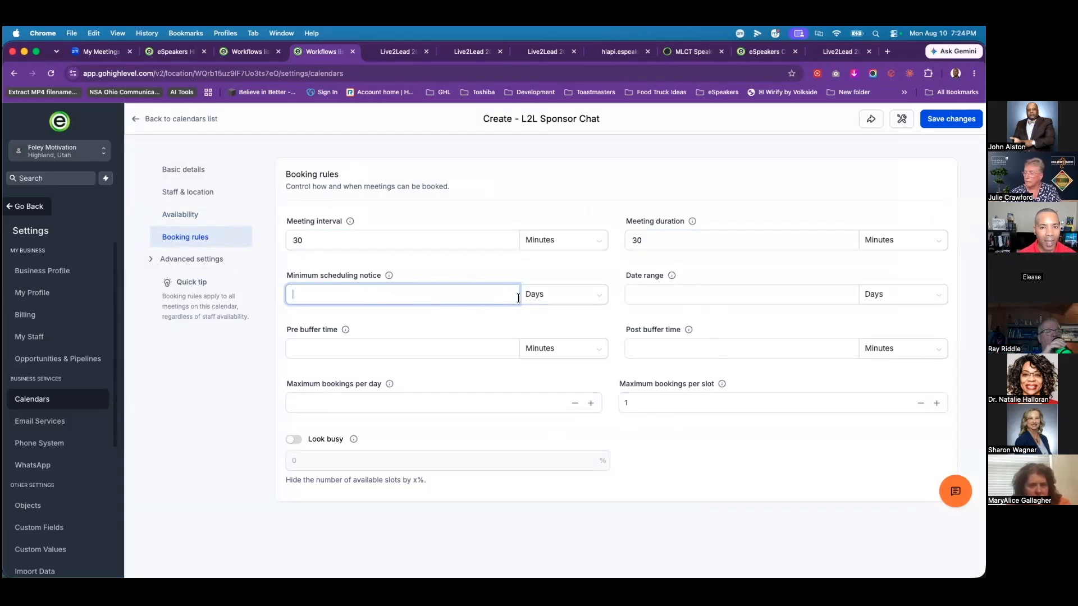
left_click(554, 296)
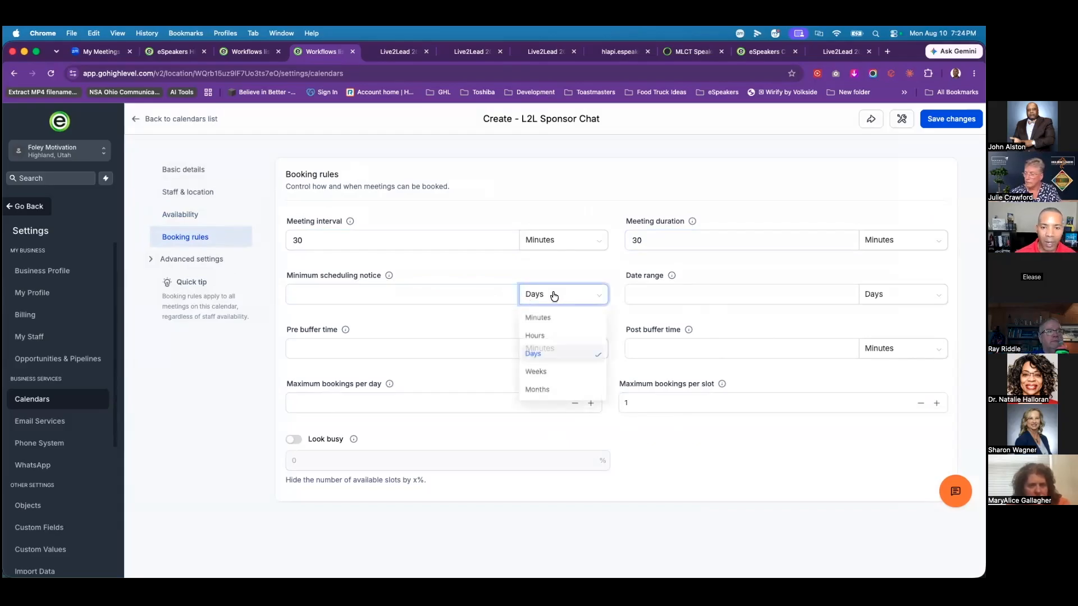
left_click(536, 336)
left_click(480, 292)
left_click(551, 296)
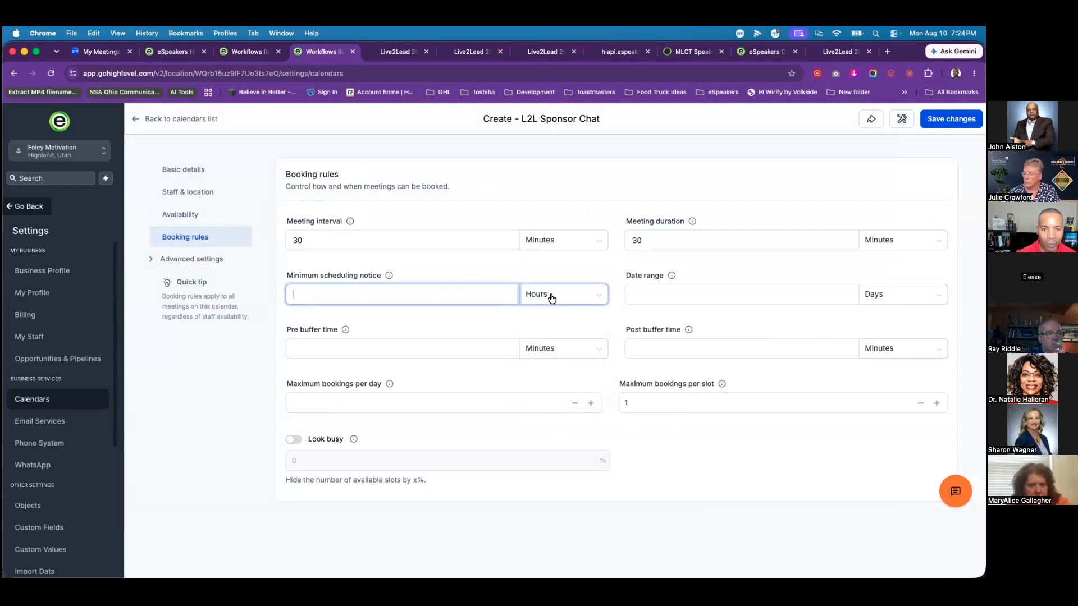
left_click(535, 354)
left_click(488, 298)
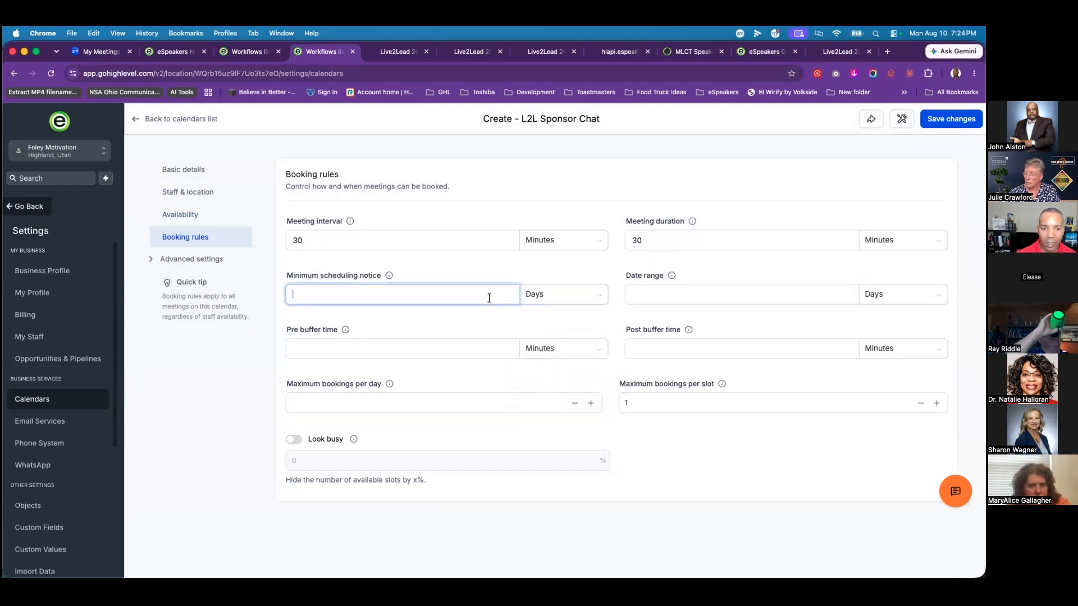
type("1")
Step: Set the booking date range to 1 month
left_click(665, 289)
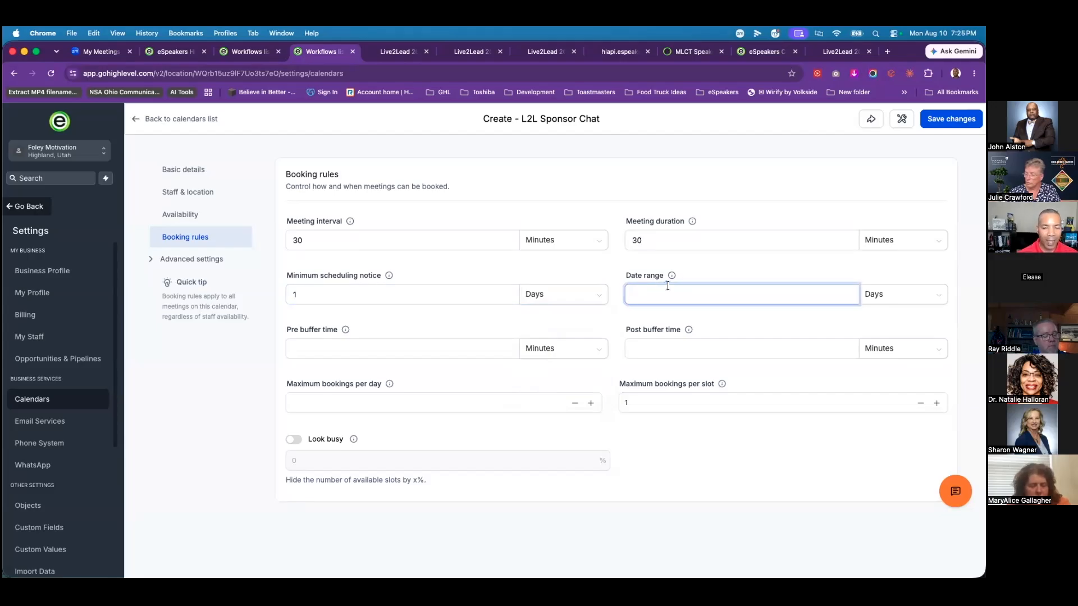
left_click(910, 294)
left_click(884, 356)
left_click(763, 294)
type("1")
mouse_move(684, 274)
left_click(610, 322)
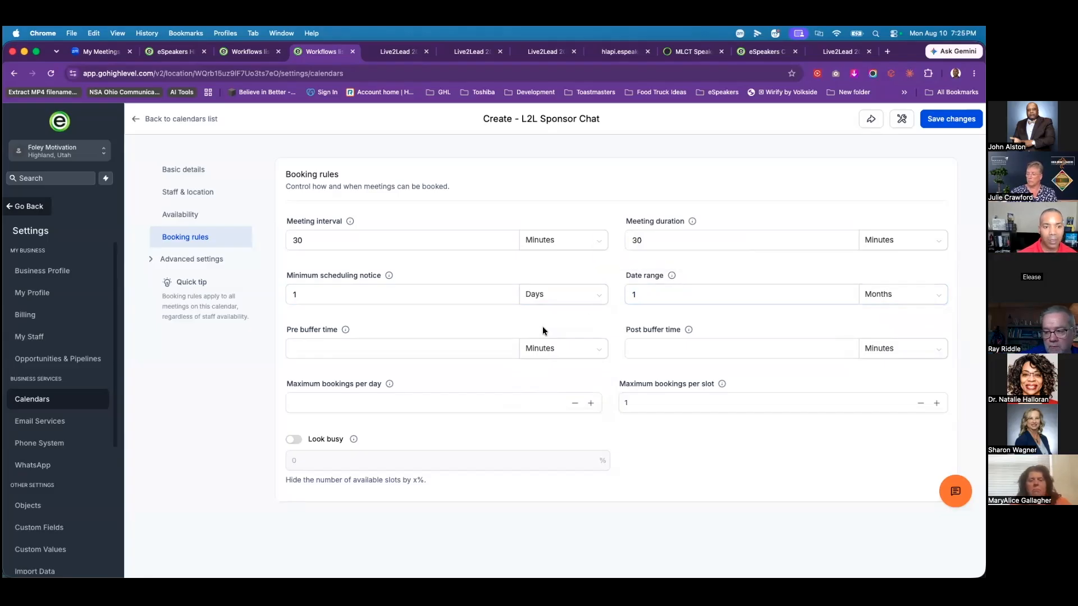
Step: Set 10-minute pre- and post-meeting buffers and review the daily and per-slot booking limits
left_click(359, 348)
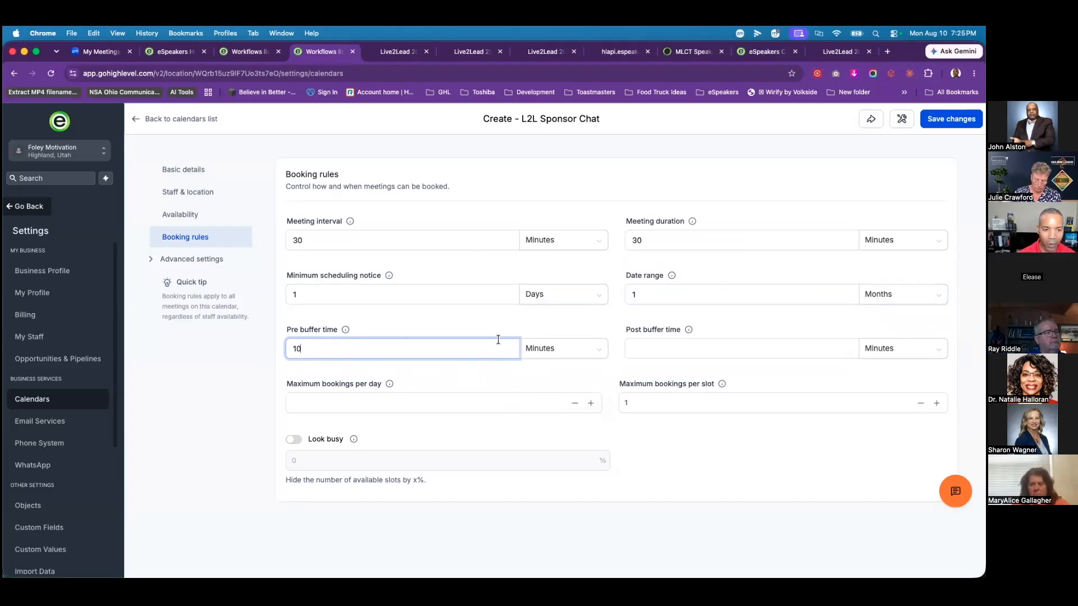
left_click(663, 348)
type("10")
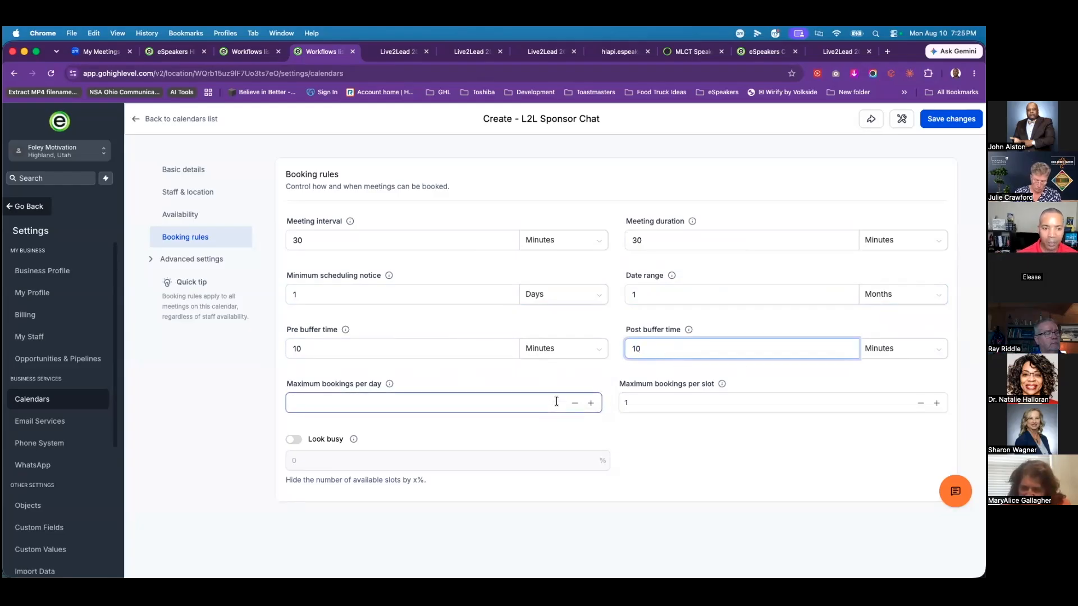
left_click(695, 451)
left_click(349, 409)
left_click(416, 408)
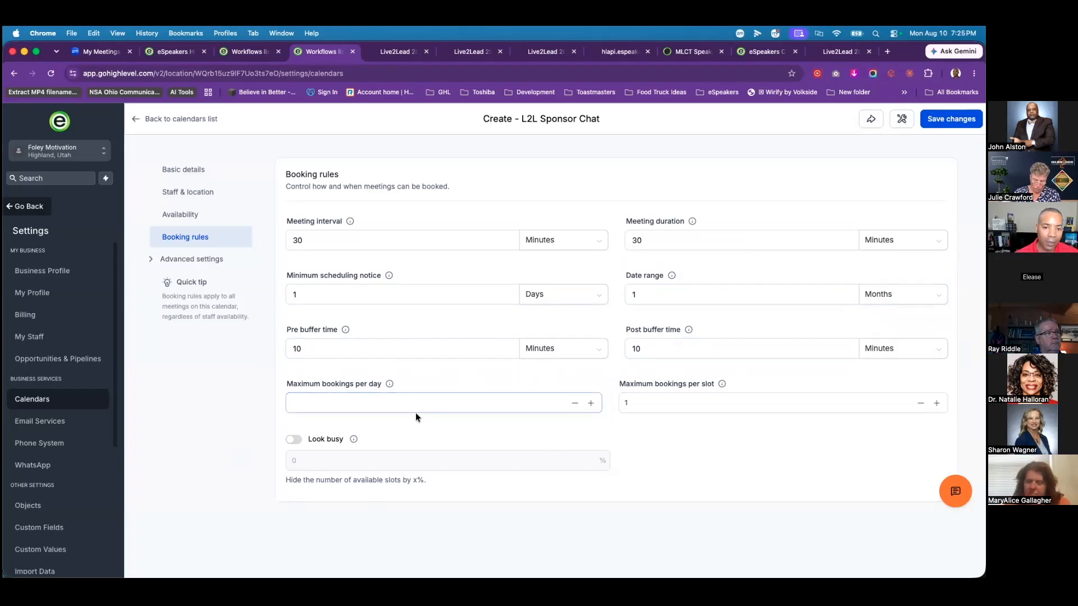
left_click(649, 402)
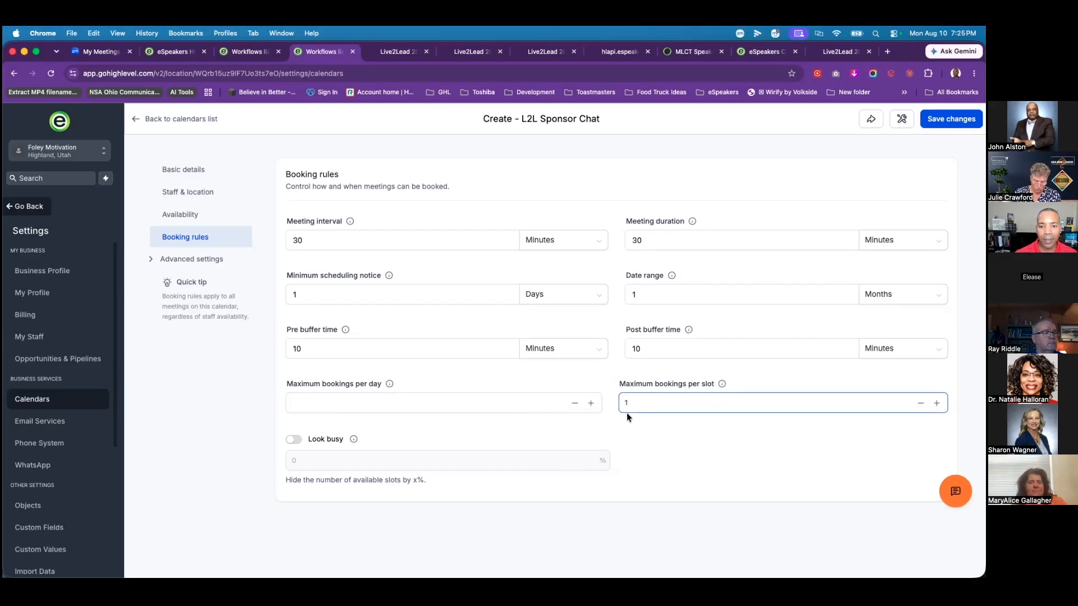
left_click(198, 264)
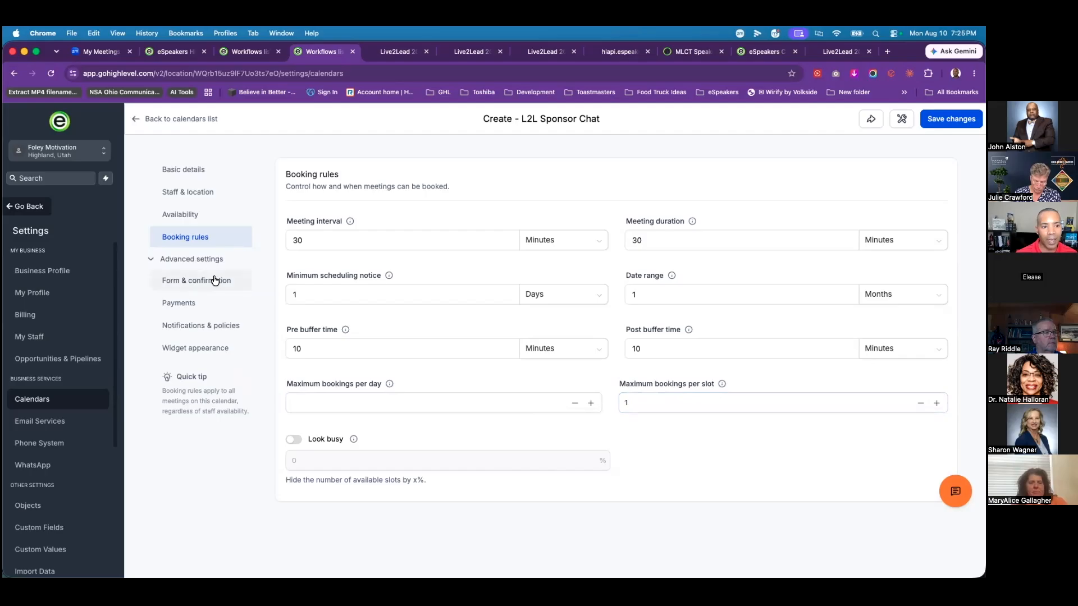
Step: Keep the Default booking form and turn on Add guests, collecting each guest's name and email
left_click(214, 281)
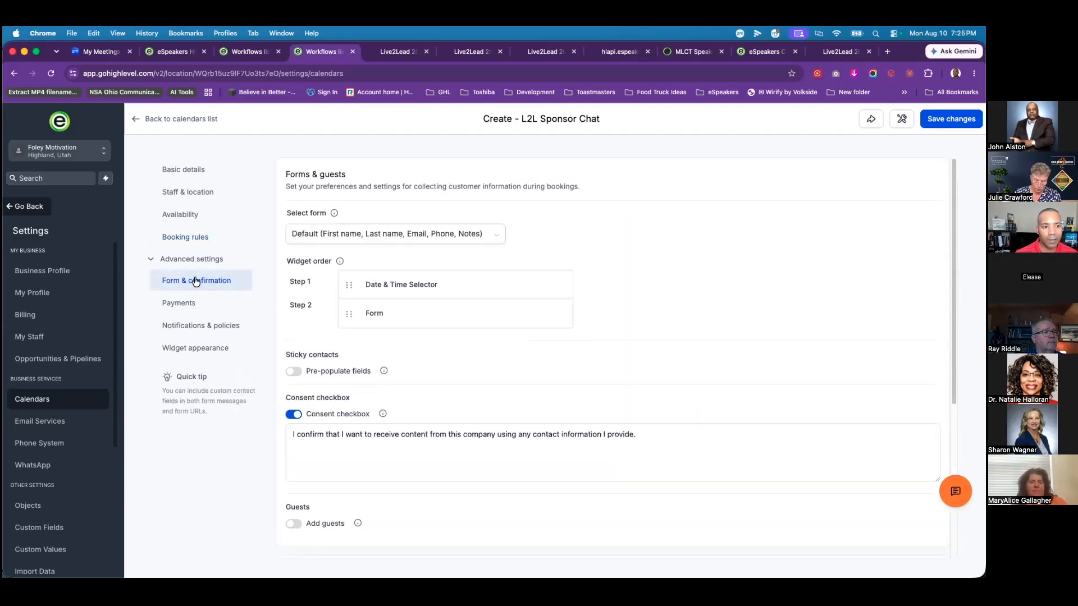
left_click(494, 234)
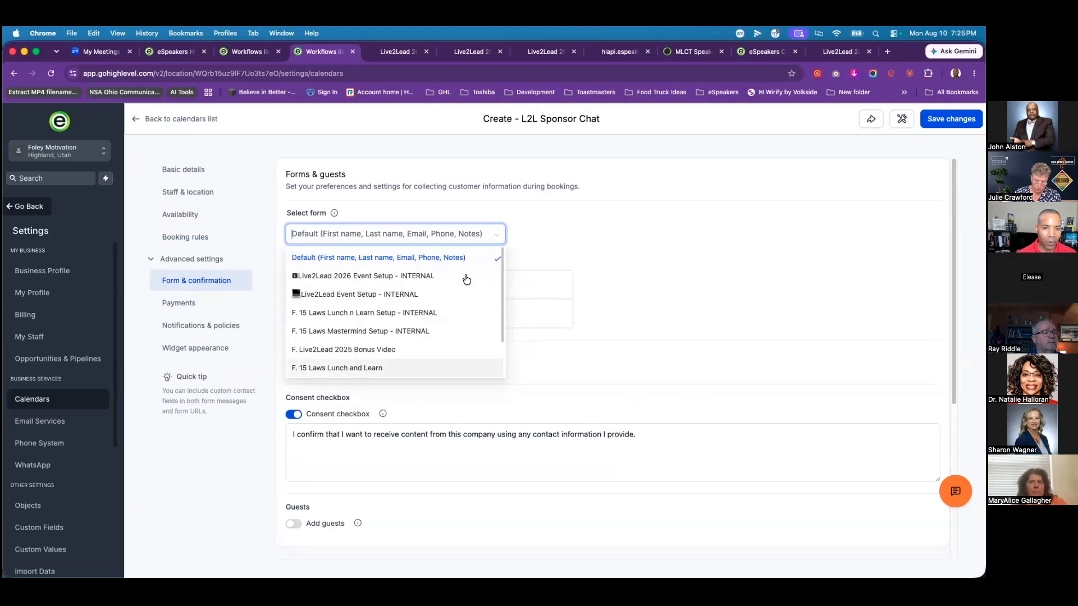
left_click(417, 228)
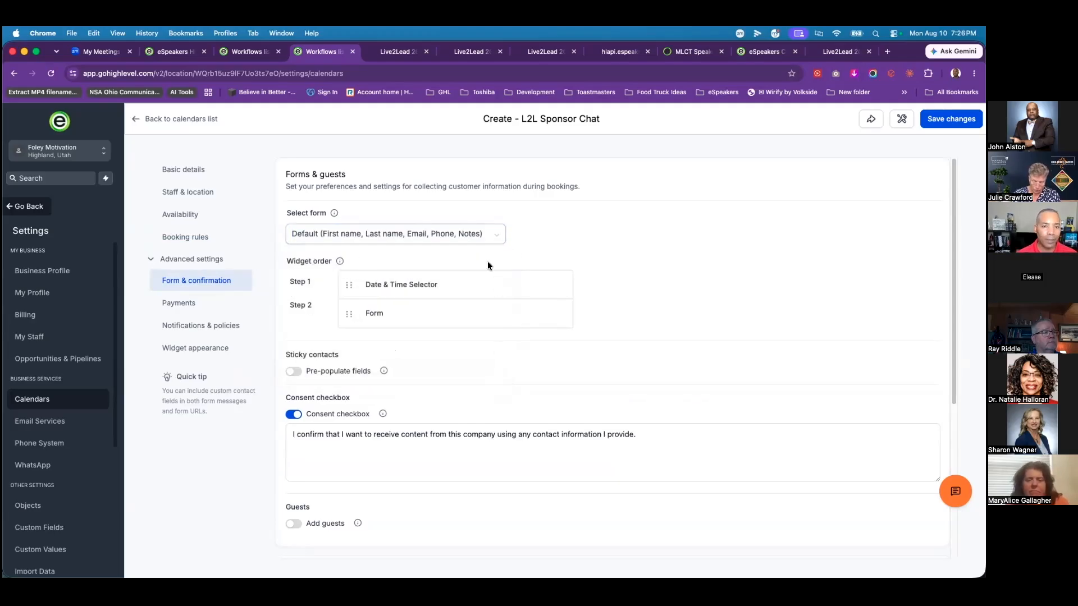
left_click(491, 237)
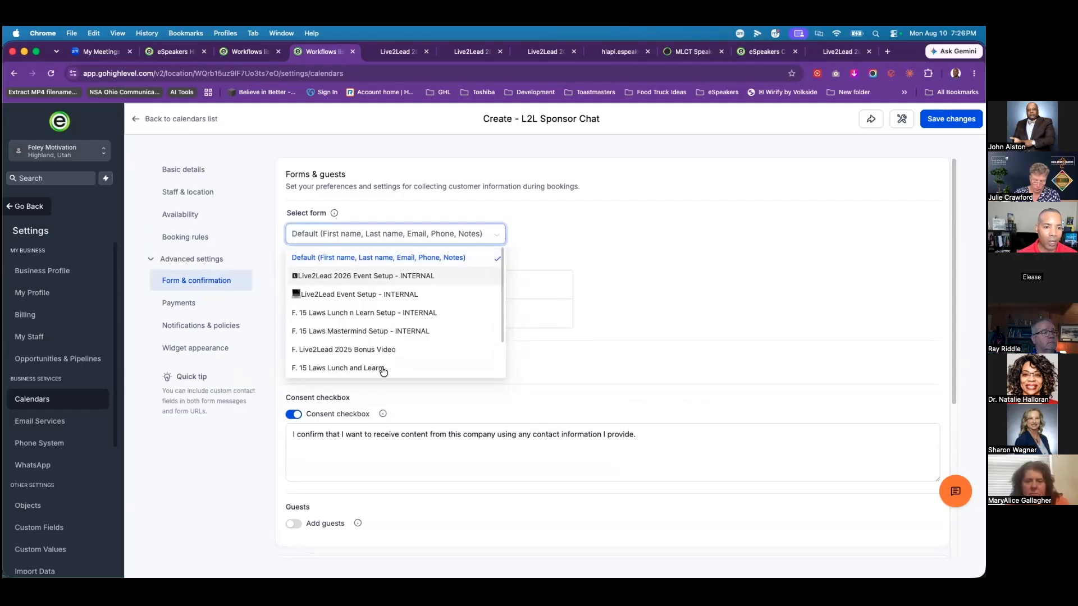
left_click(554, 223)
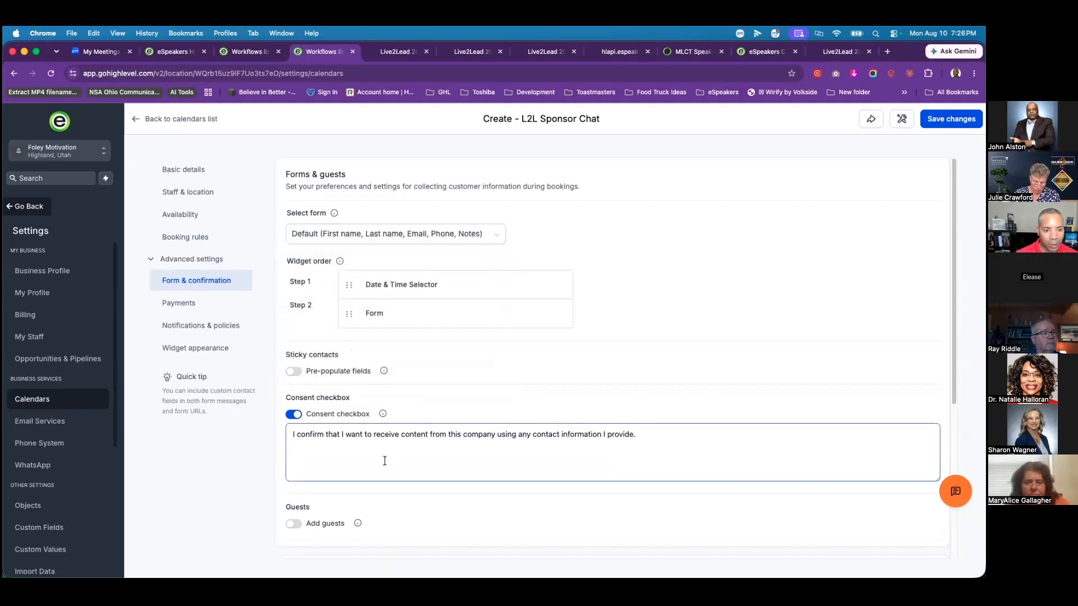
scroll(374, 481, "down", 3)
left_click(294, 355)
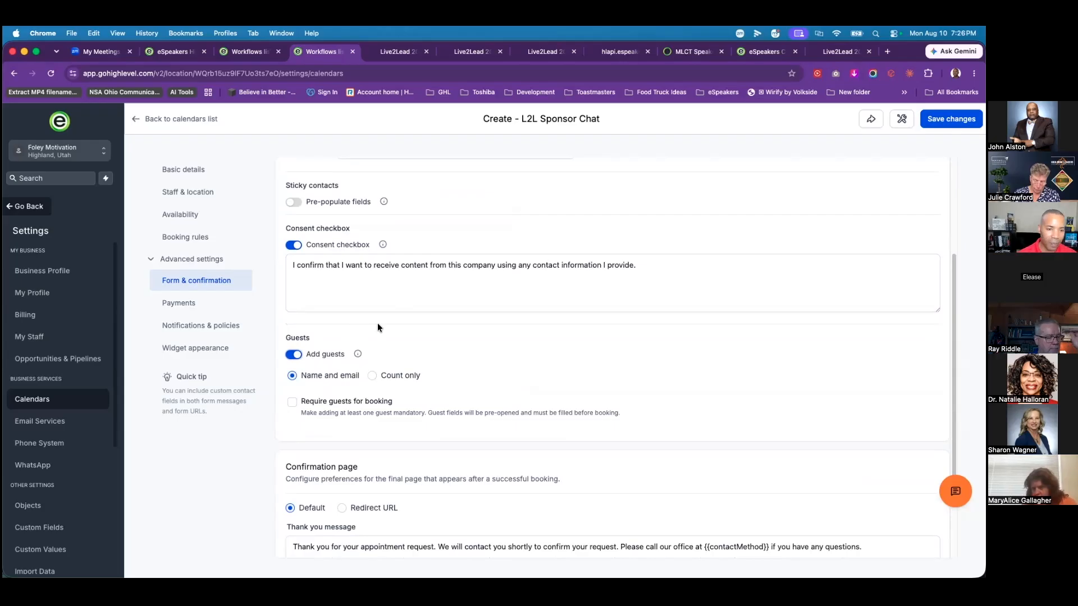
scroll(463, 396, "down", 5)
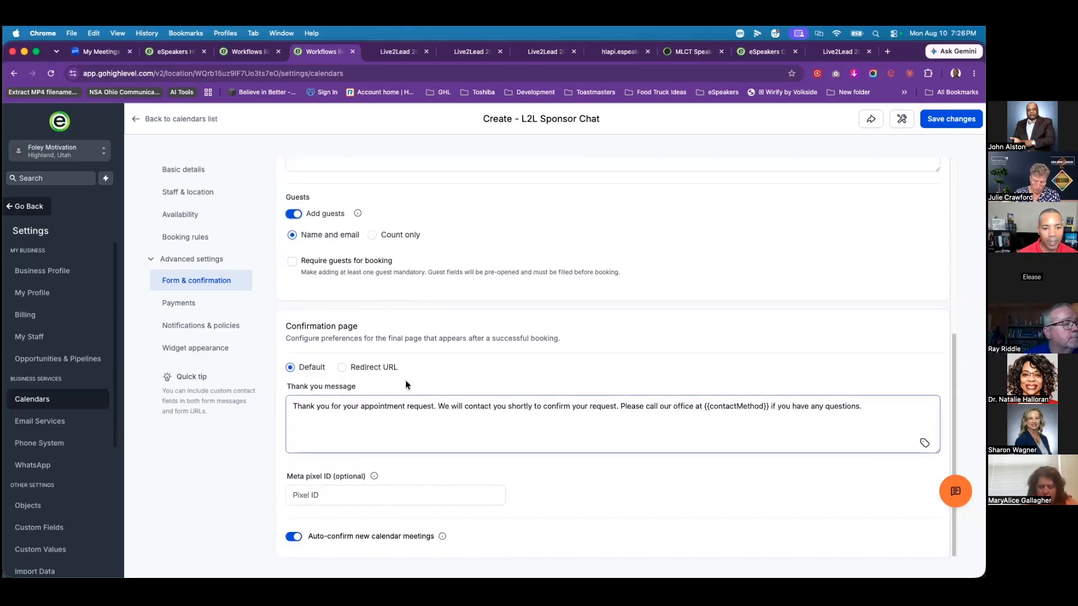
scroll(362, 328, "up", 2)
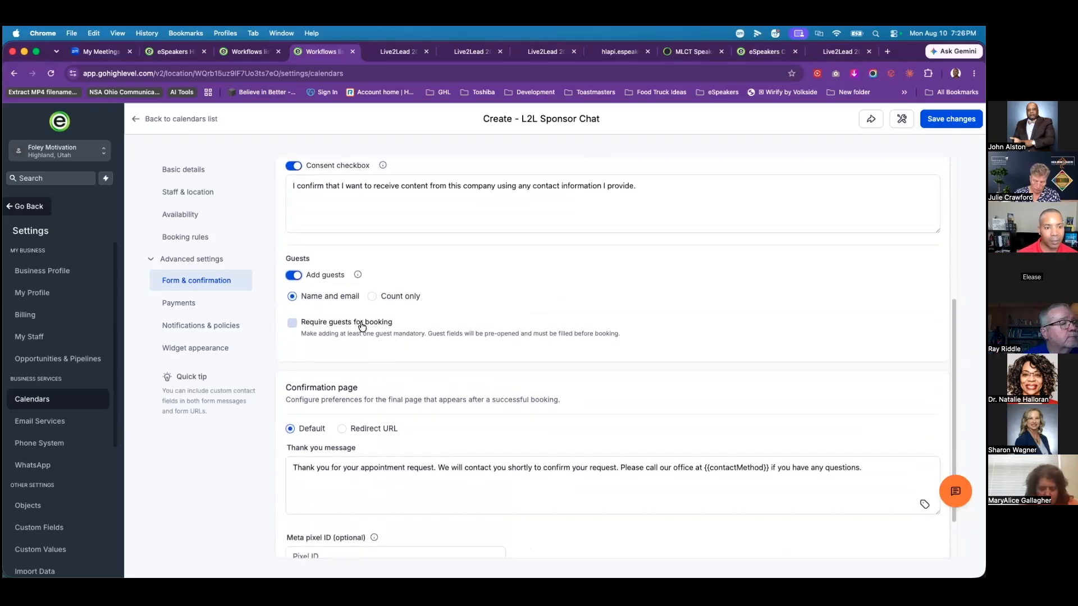
Step: Look over the Payments settings, then review Notifications & policies, where rescheduling and cancellation are allowed
left_click(191, 306)
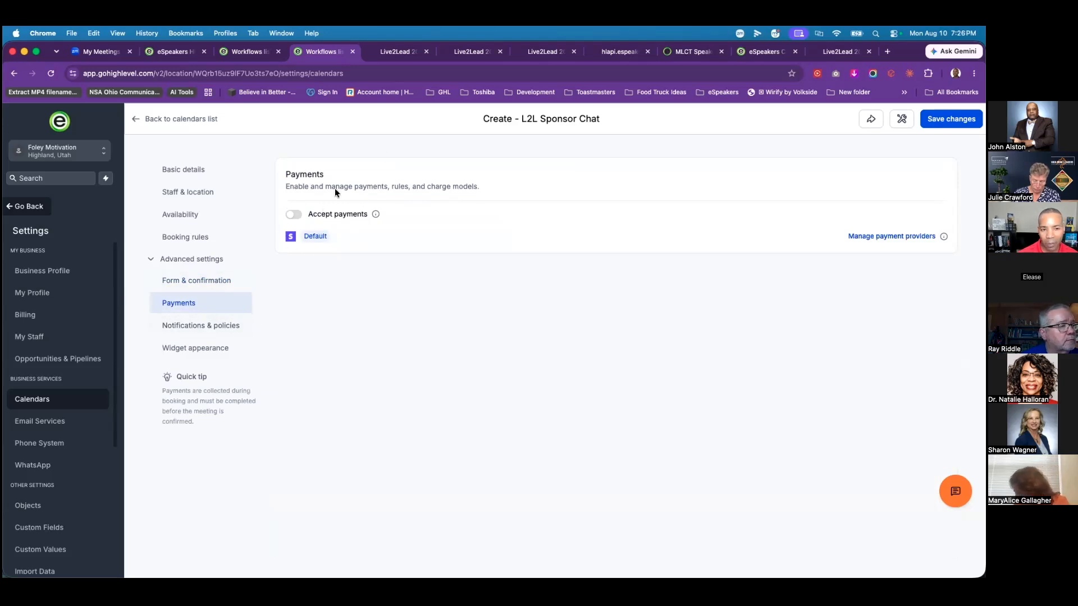
left_click(192, 332)
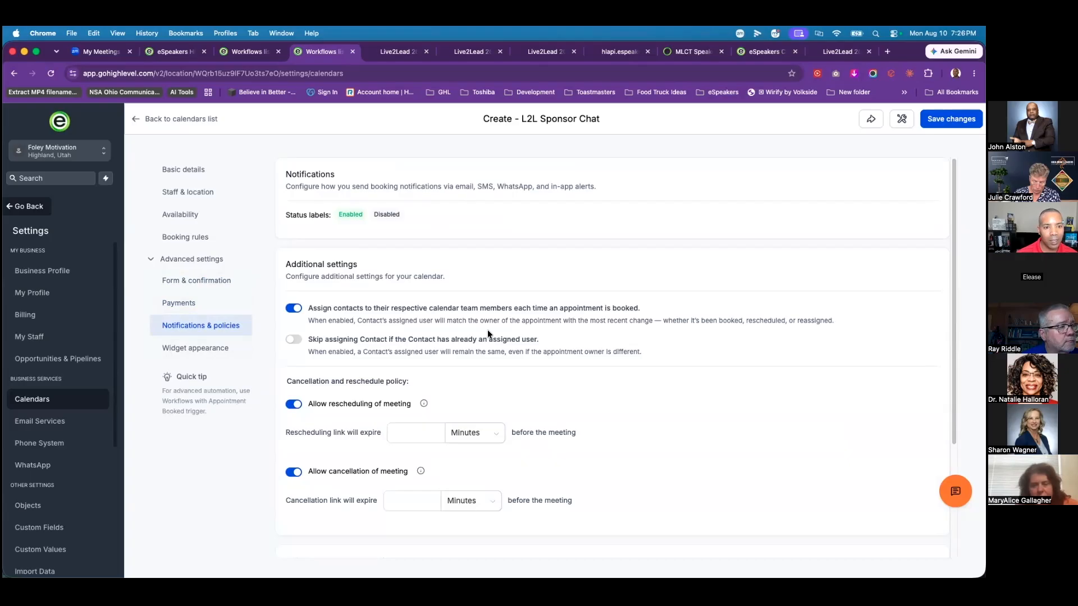
scroll(485, 327, "down", 3)
scroll(378, 379, "up", 2)
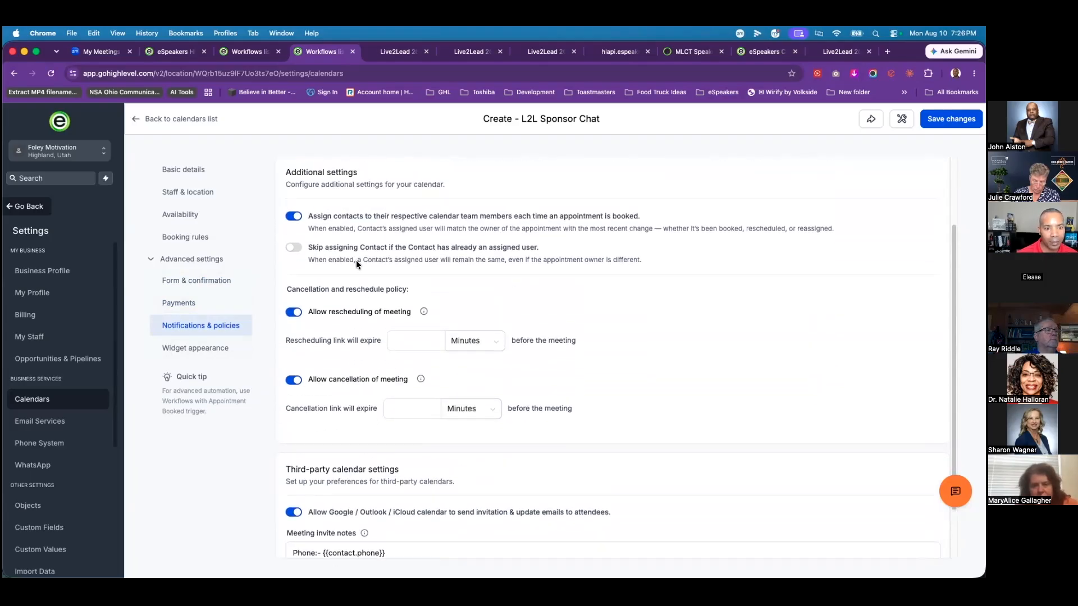
scroll(337, 349, "down", 2)
scroll(337, 346, "up", 3)
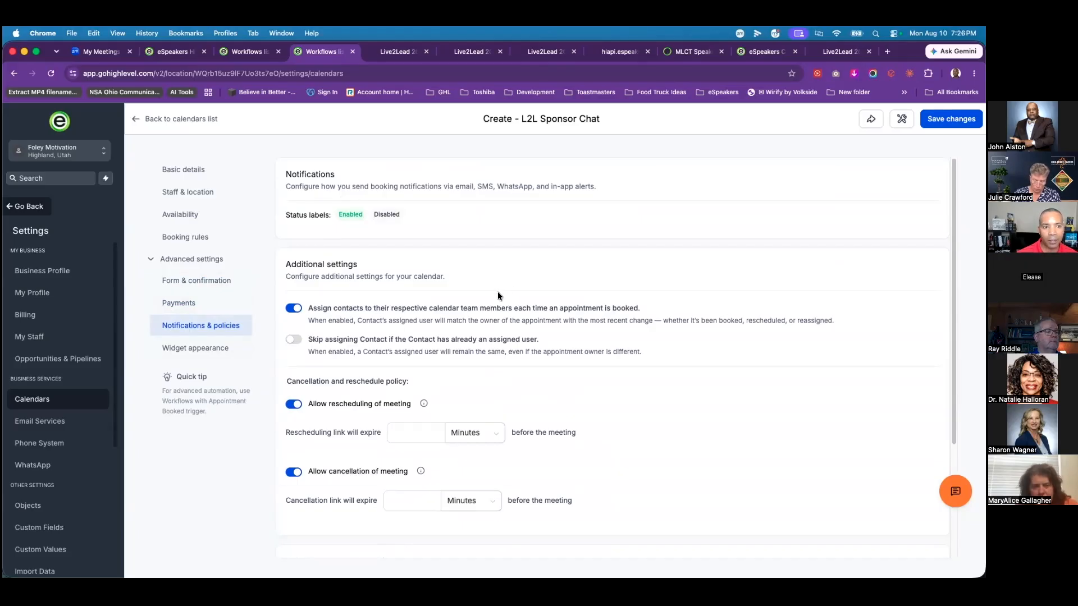
scroll(497, 297, "down", 3)
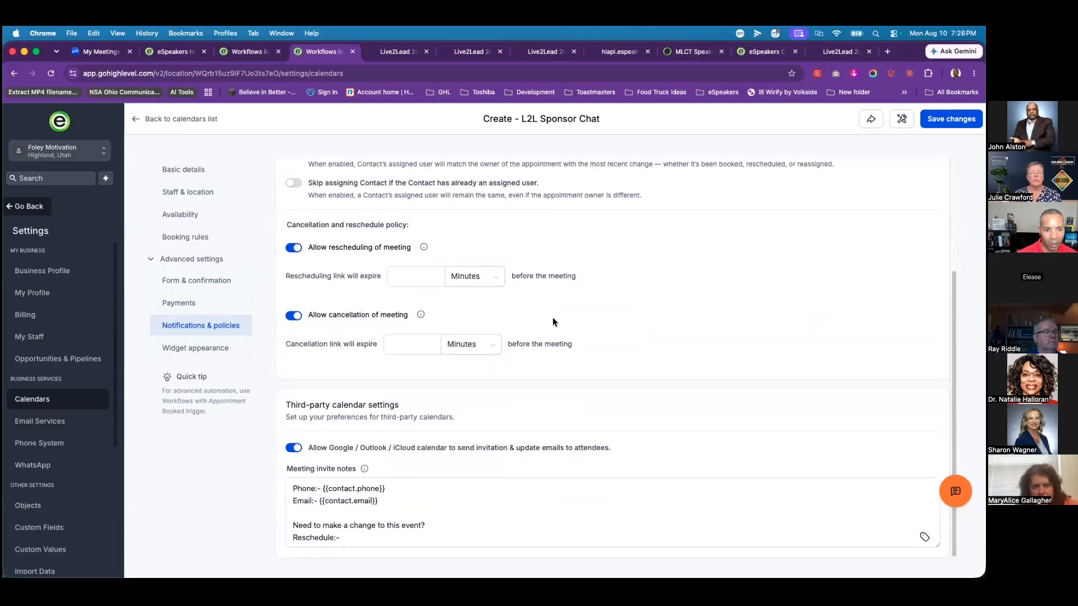
scroll(569, 339, "up", 3)
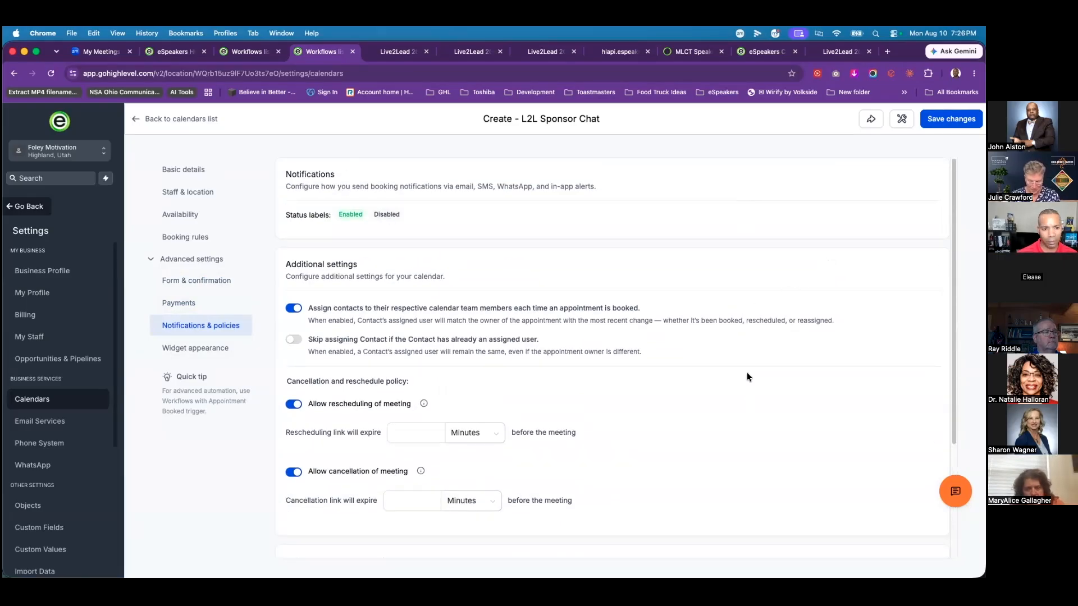
scroll(751, 419, "down", 3)
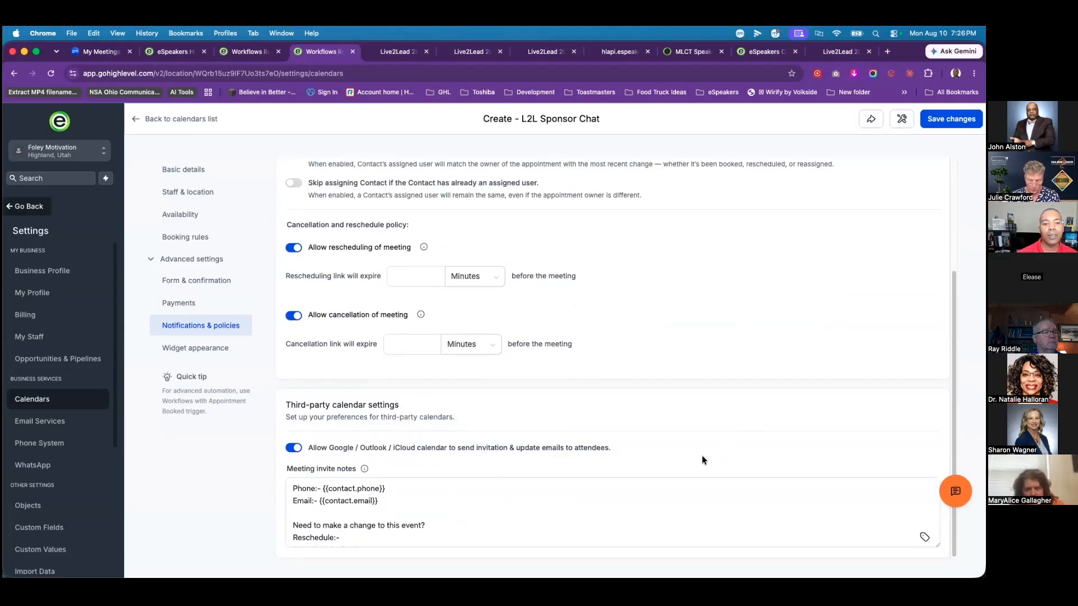
scroll(702, 456, "up", 3)
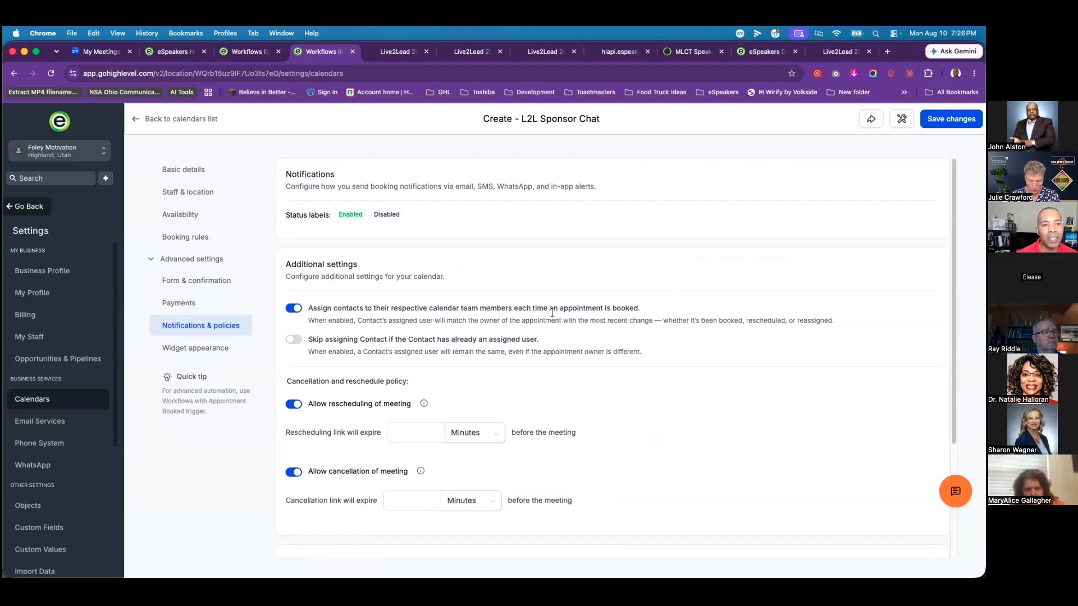
scroll(410, 391, "down", 3)
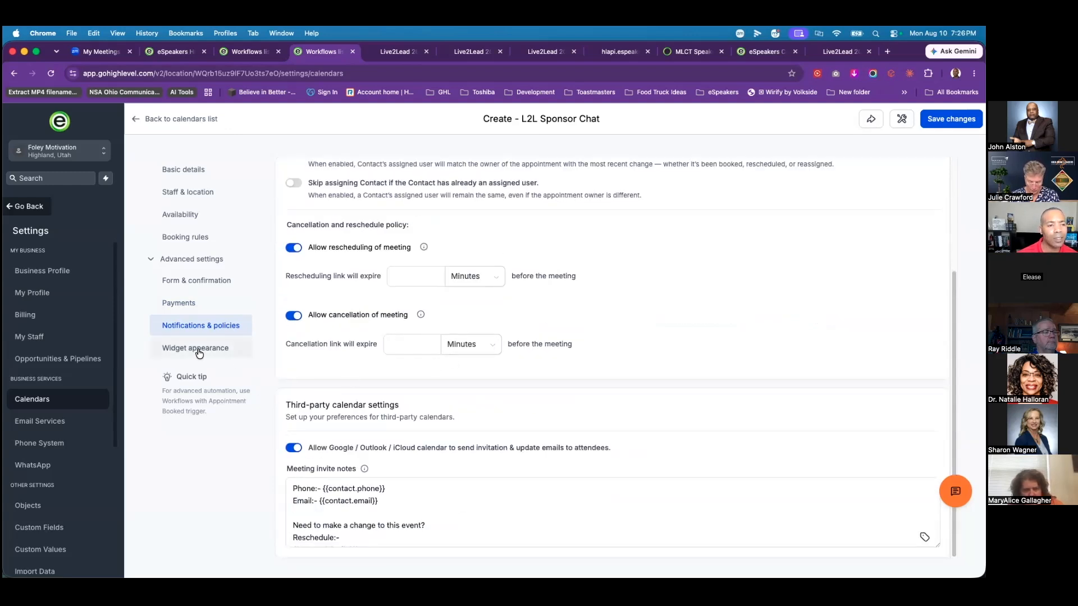
Step: Save the L2L Sponsor Chat calendar from Widget appearance and return to the calendars list
left_click(221, 349)
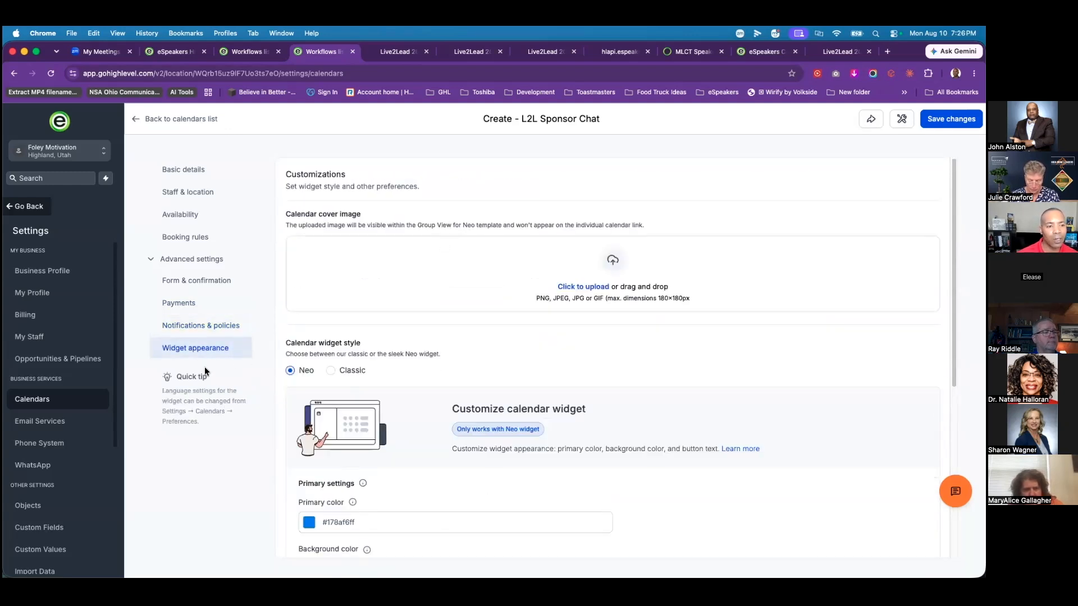
scroll(428, 279, "down", 1)
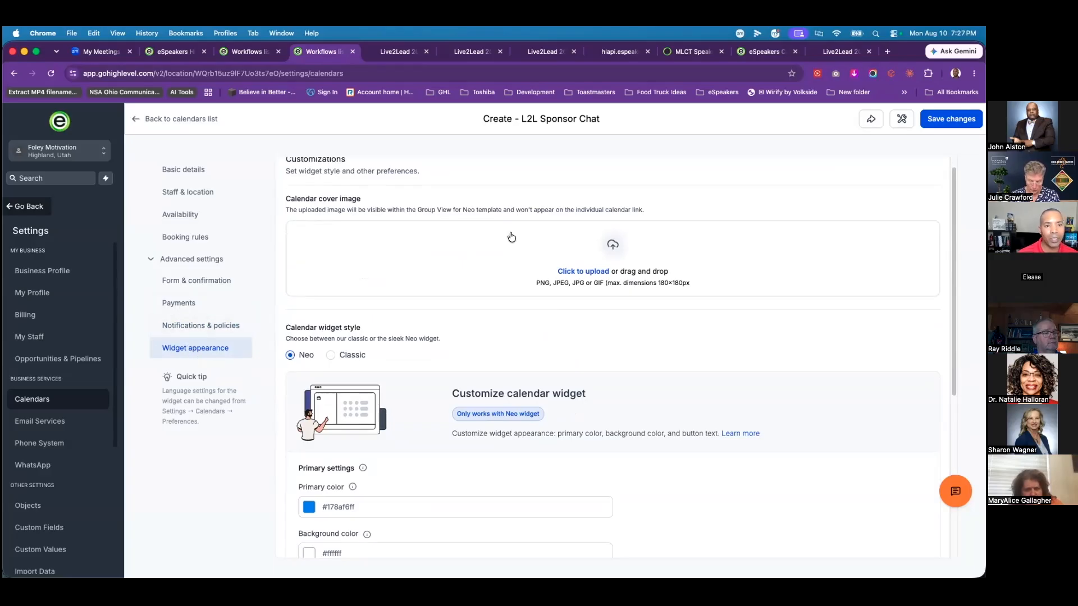
scroll(565, 217, "up", 1)
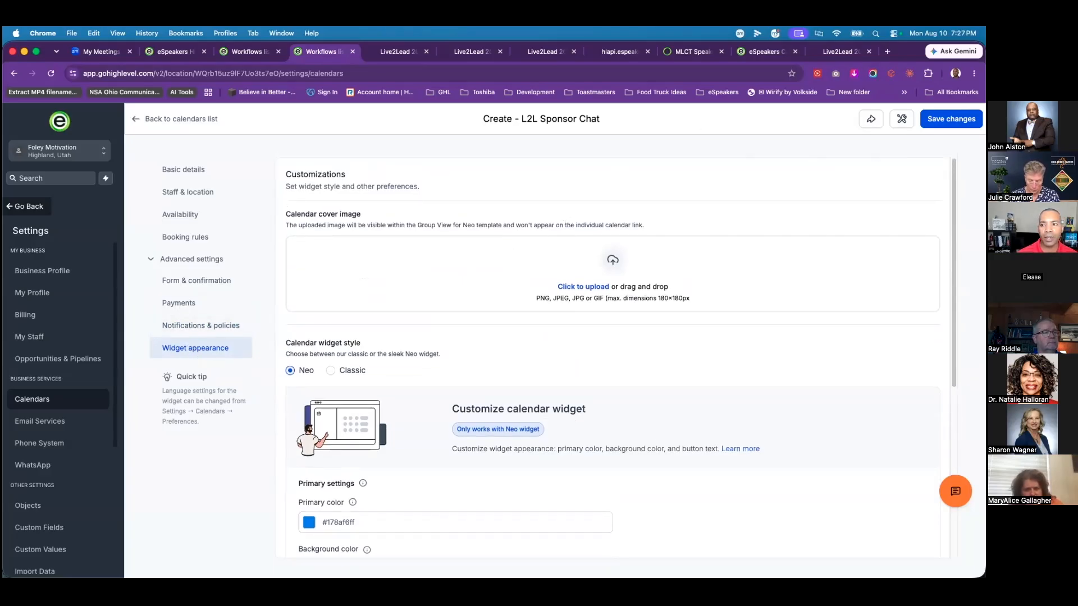
left_click(952, 119)
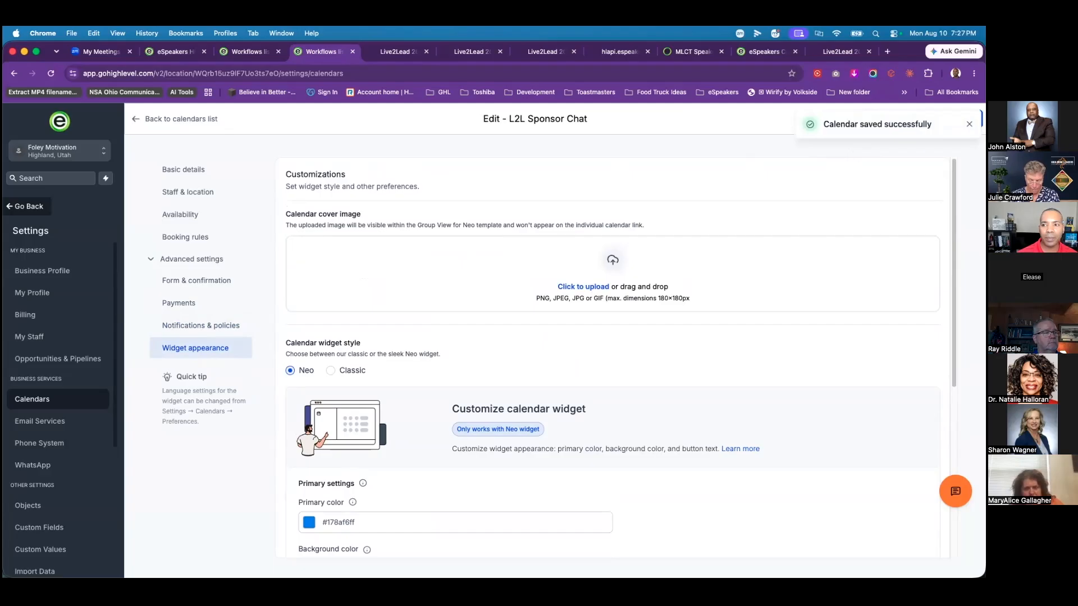
left_click(868, 119)
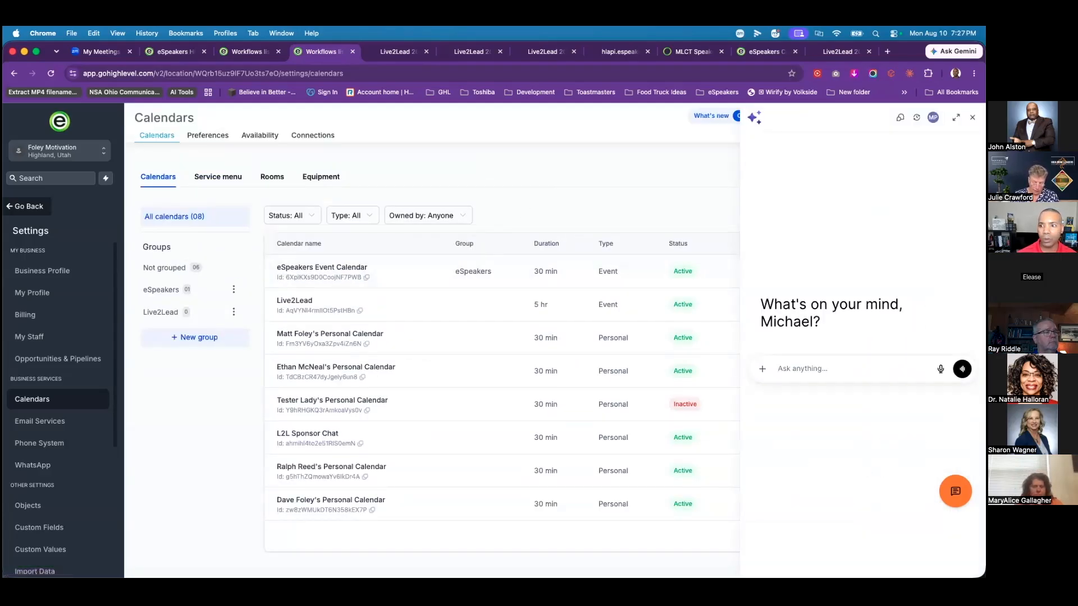
Step: Close the AI panel and copy the Live2Lead calendar's scheduling link
left_click(972, 117)
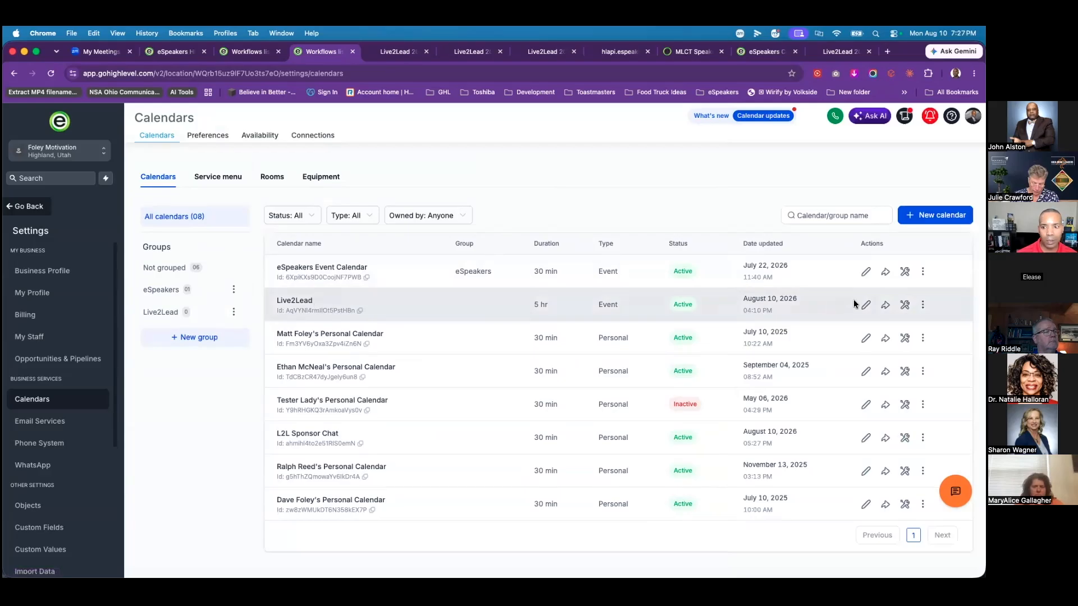
left_click(886, 305)
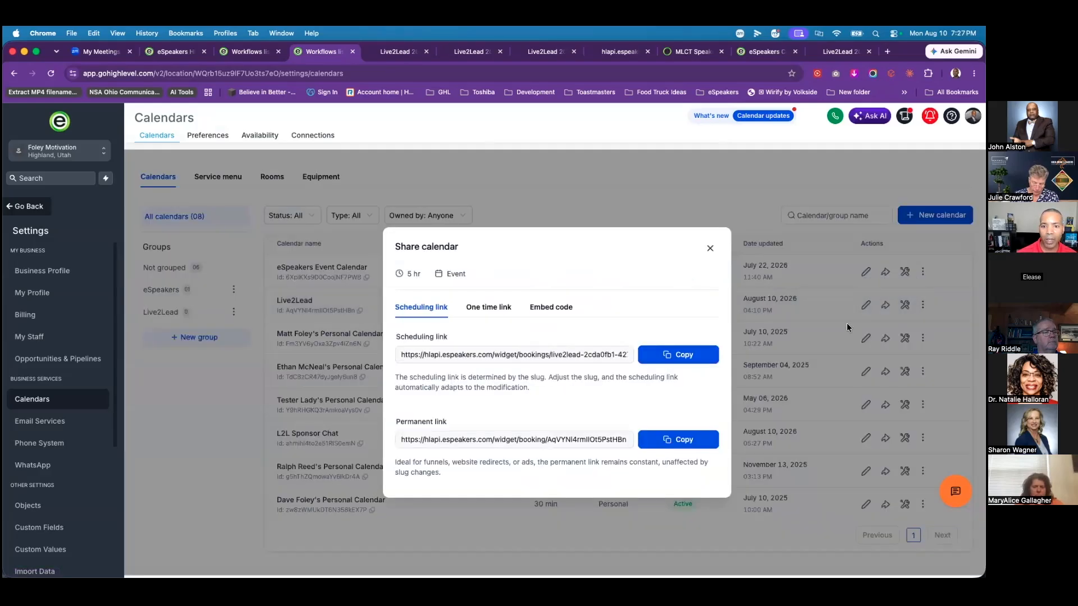
left_click(687, 363)
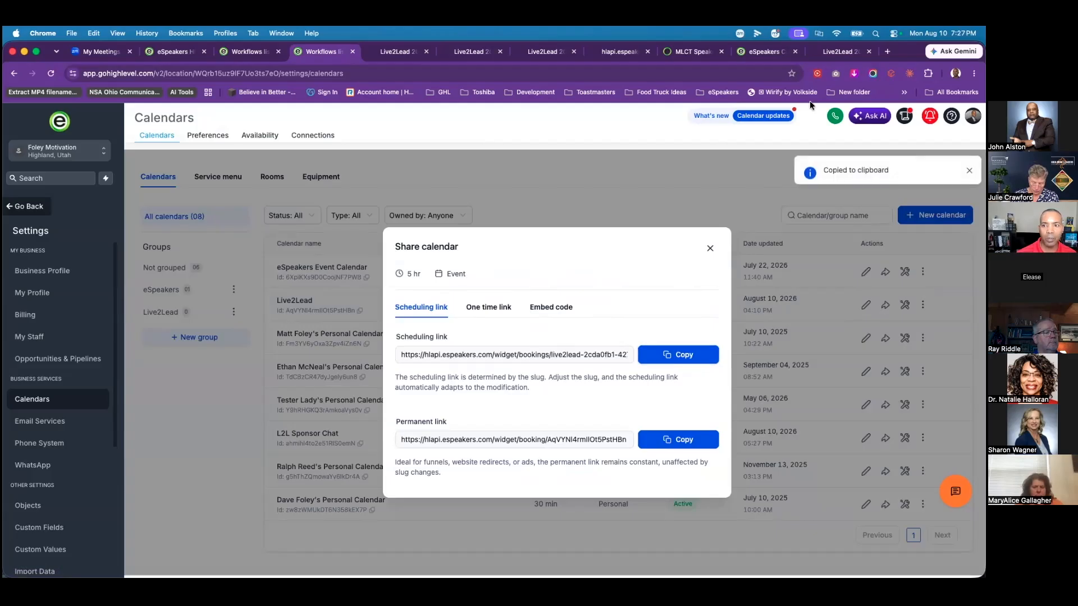
Step: Preview the Live2Lead booking page in a new tab, checking October–December 2026, then close it
left_click(887, 51)
key("cmd+v")
key("Return")
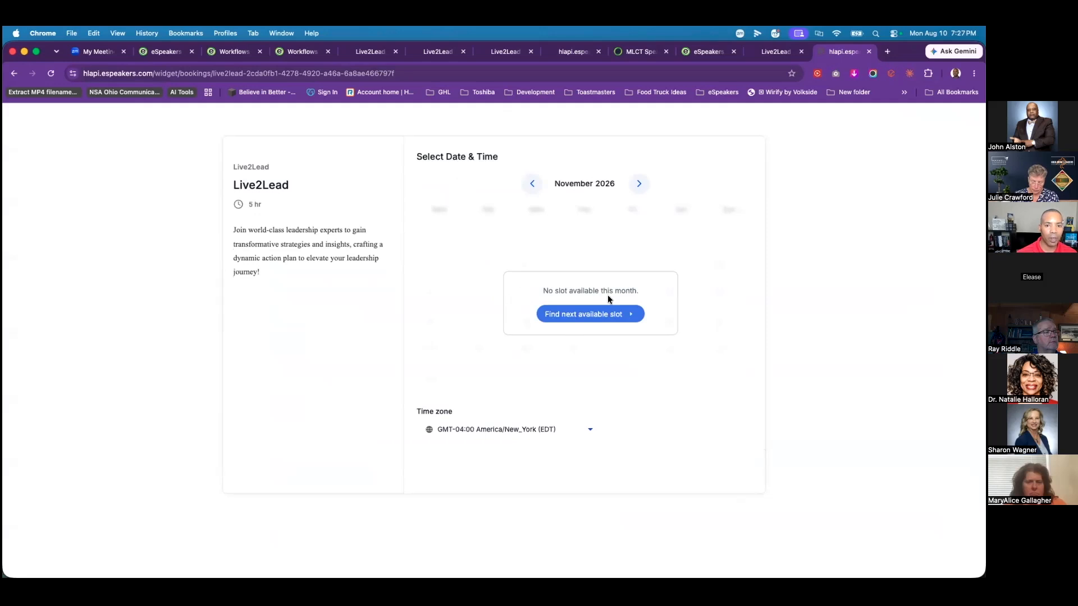
left_click(640, 184)
left_click(532, 183)
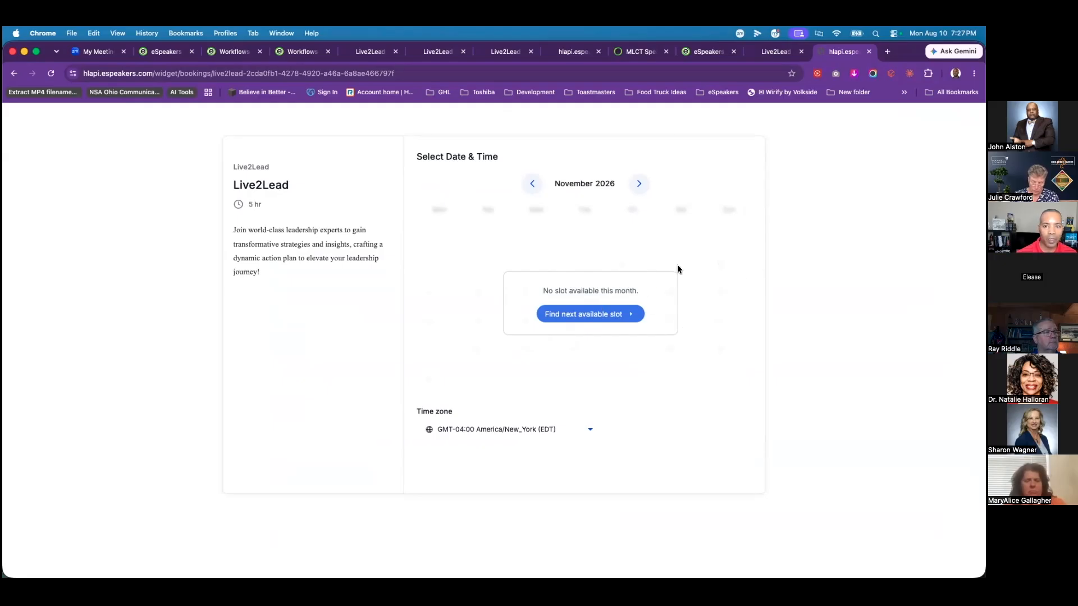
left_click(534, 185)
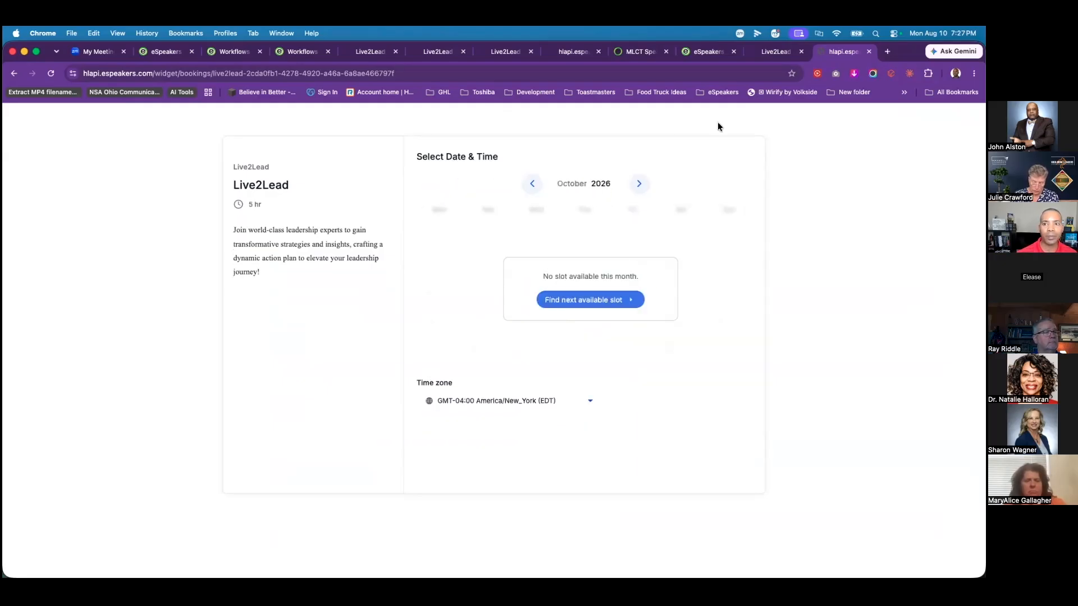
left_click(870, 52)
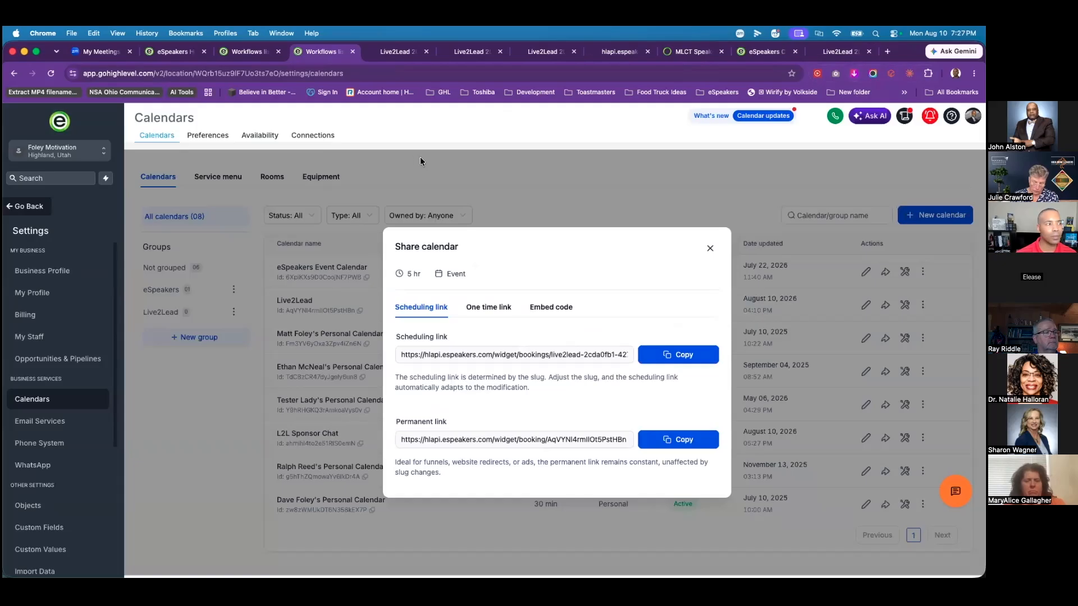
Step: Close the Live2Lead Share calendar dialog to see all 8 calendars again
left_click(710, 248)
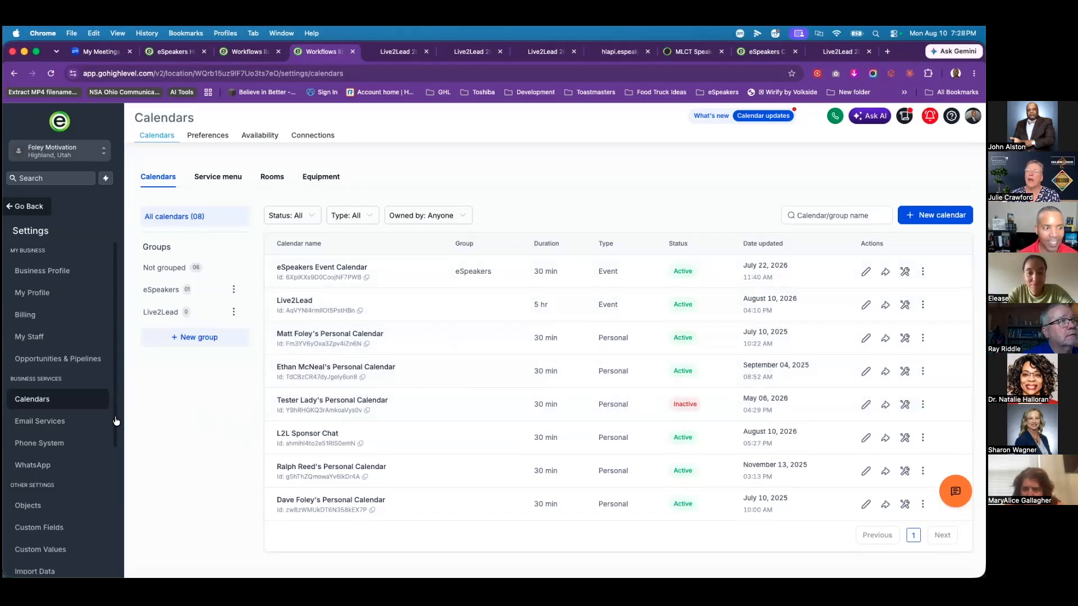
Step: Go to Payments > Integrations and open Stripe's management page, showing live and test modes enabled
left_click(32, 208)
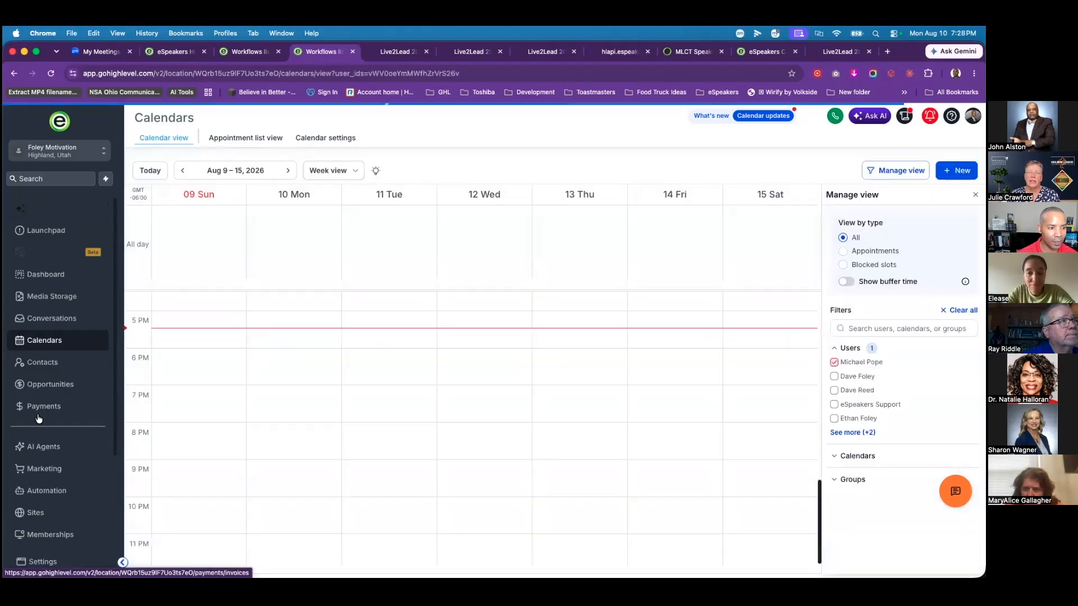
left_click(44, 406)
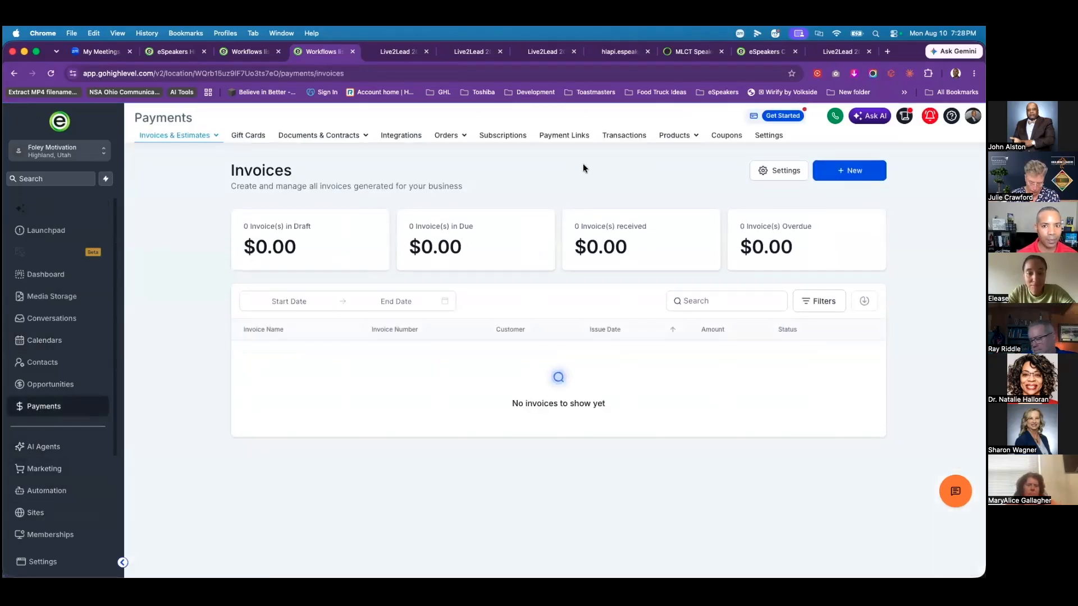
left_click(408, 136)
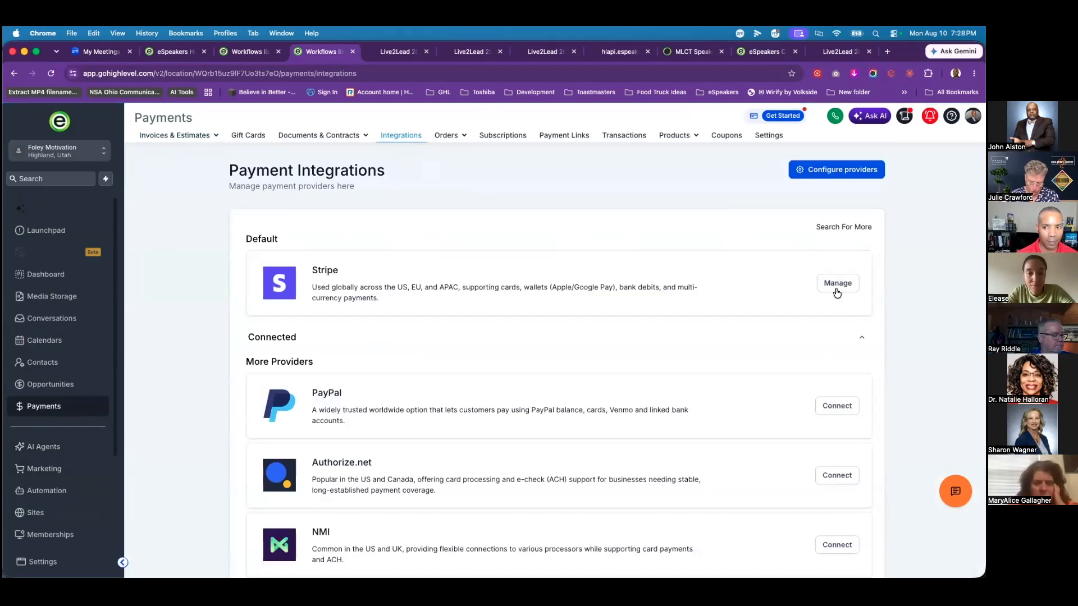
left_click(838, 284)
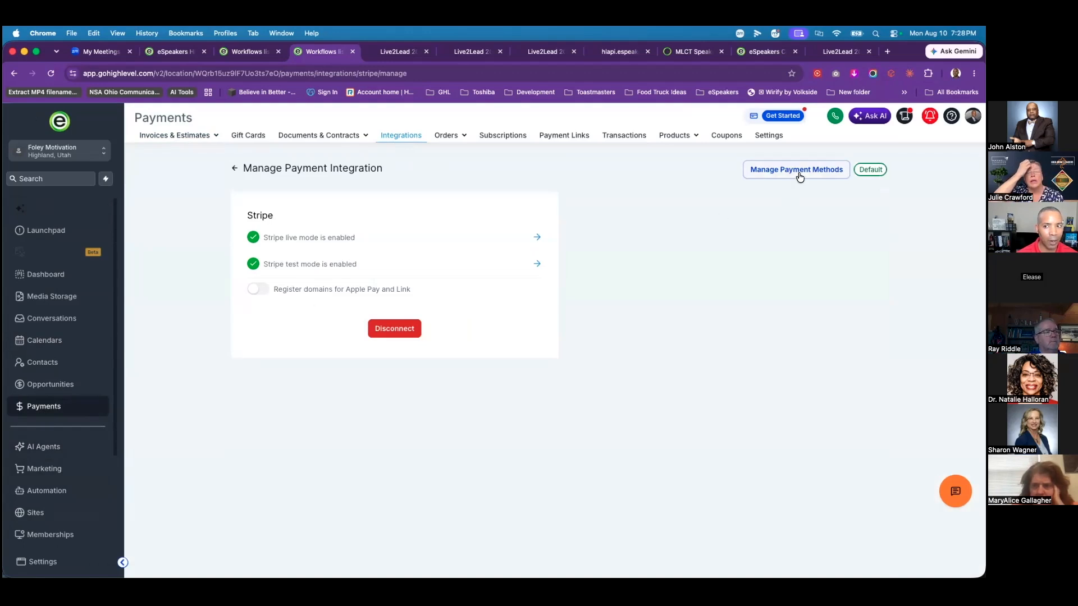
Step: Disable Amazon Pay and Apple Pay in Stripe payment methods for Funnels - One Step Order Forms
left_click(797, 171)
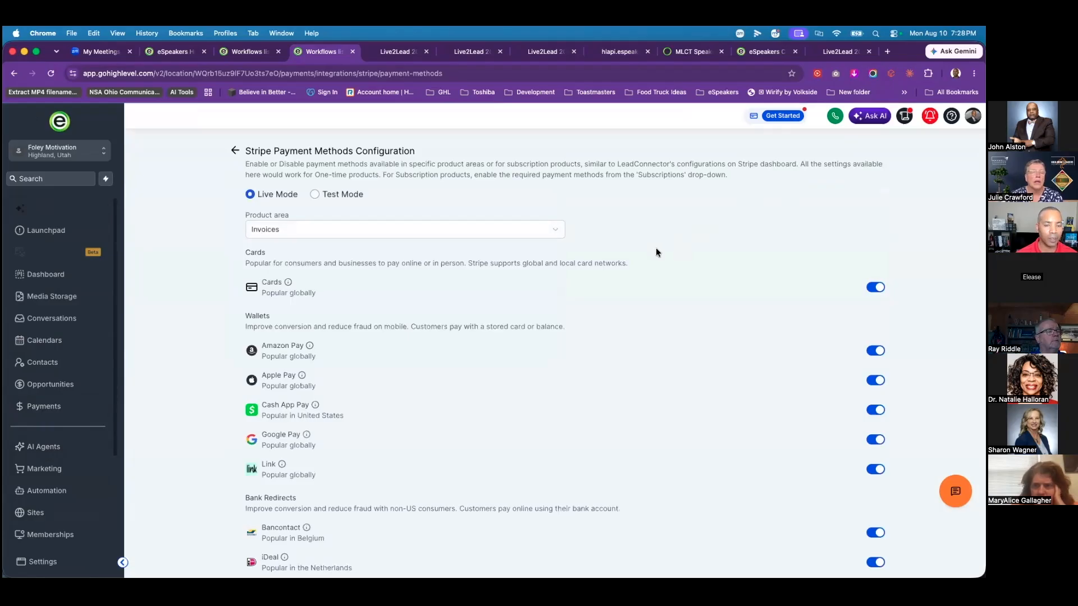
left_click(550, 233)
left_click(621, 226)
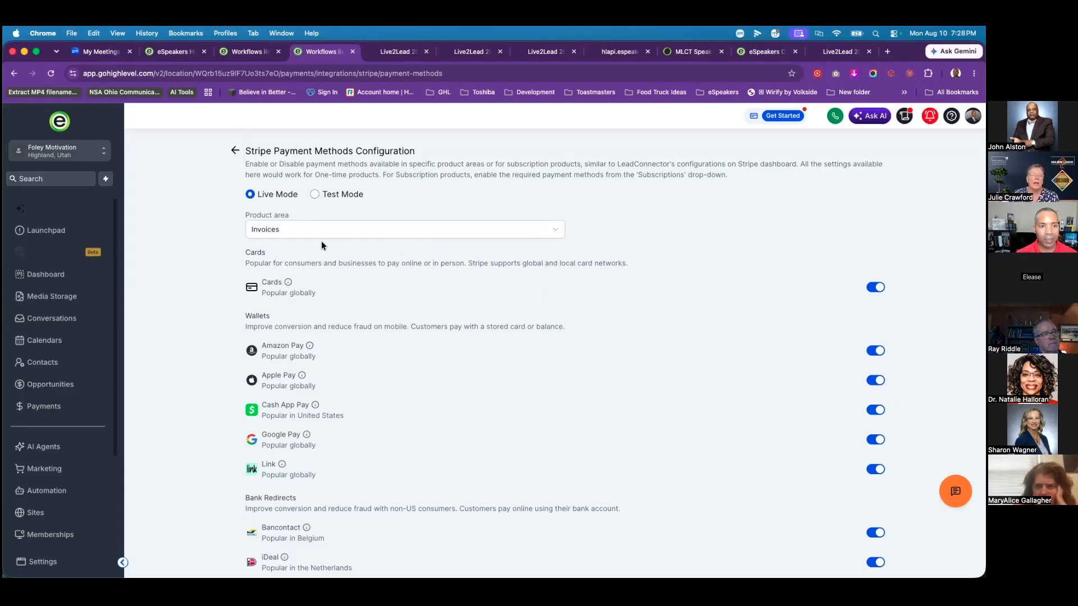
left_click(381, 239)
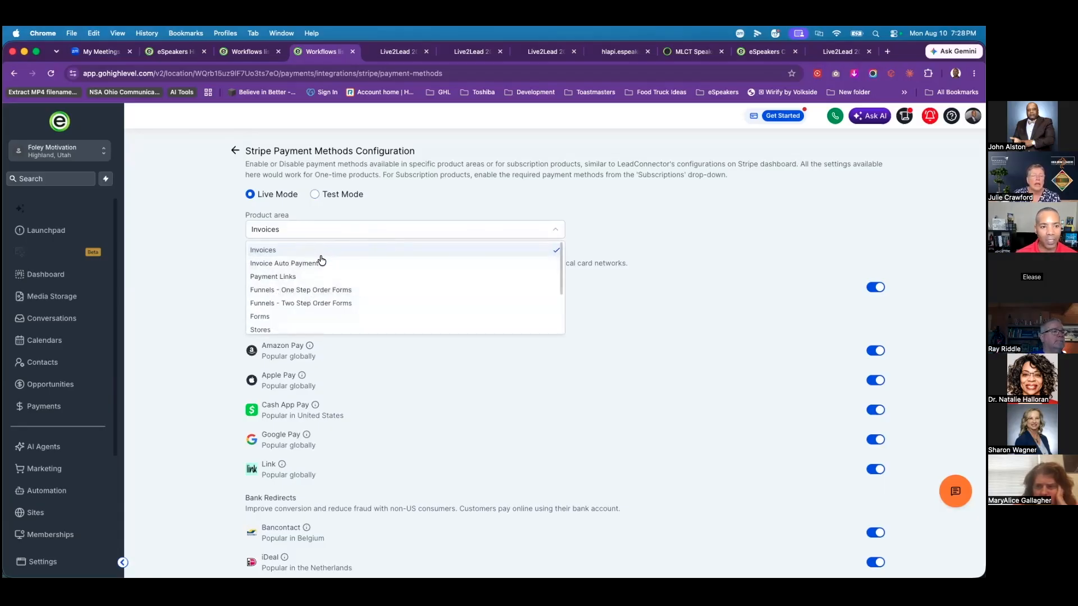
left_click(307, 291)
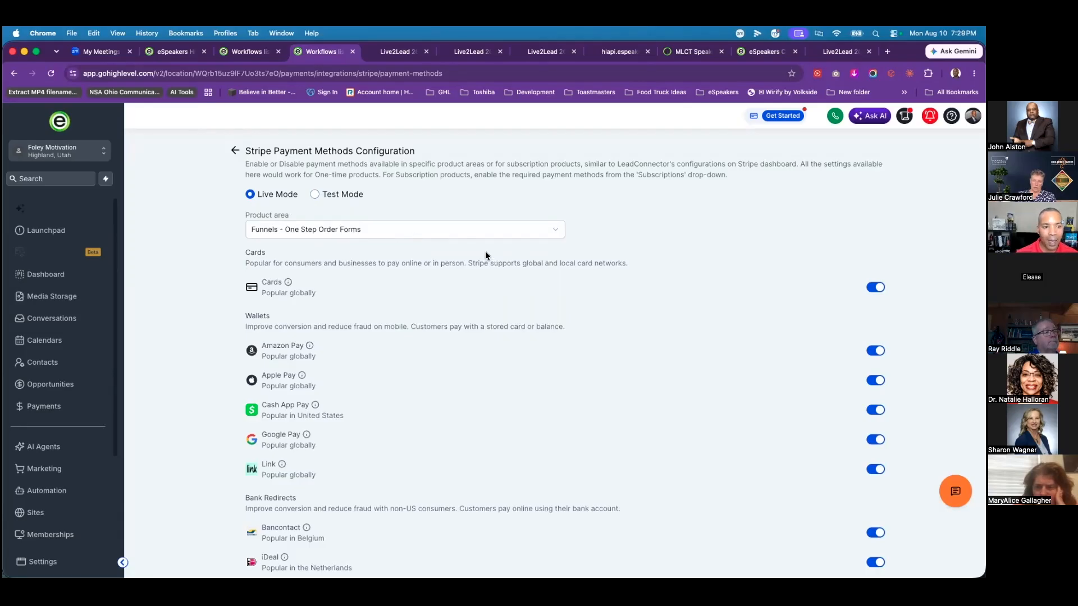
left_click(871, 351)
left_click(878, 383)
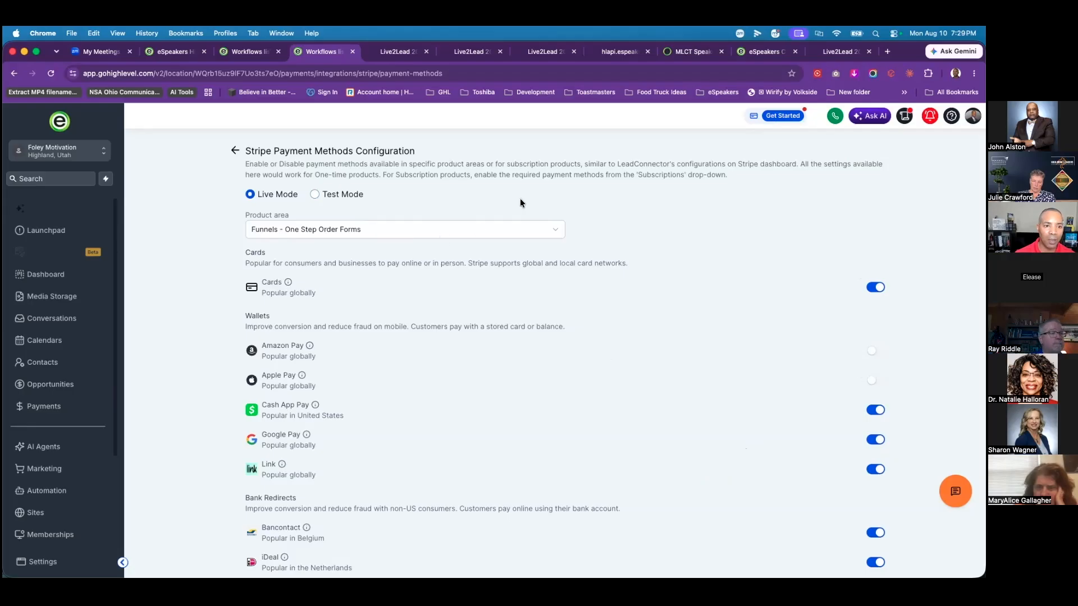
Step: Review the Live2Lead checkout preview, then move through the page builder to the Account Snapshots tab
left_click(392, 54)
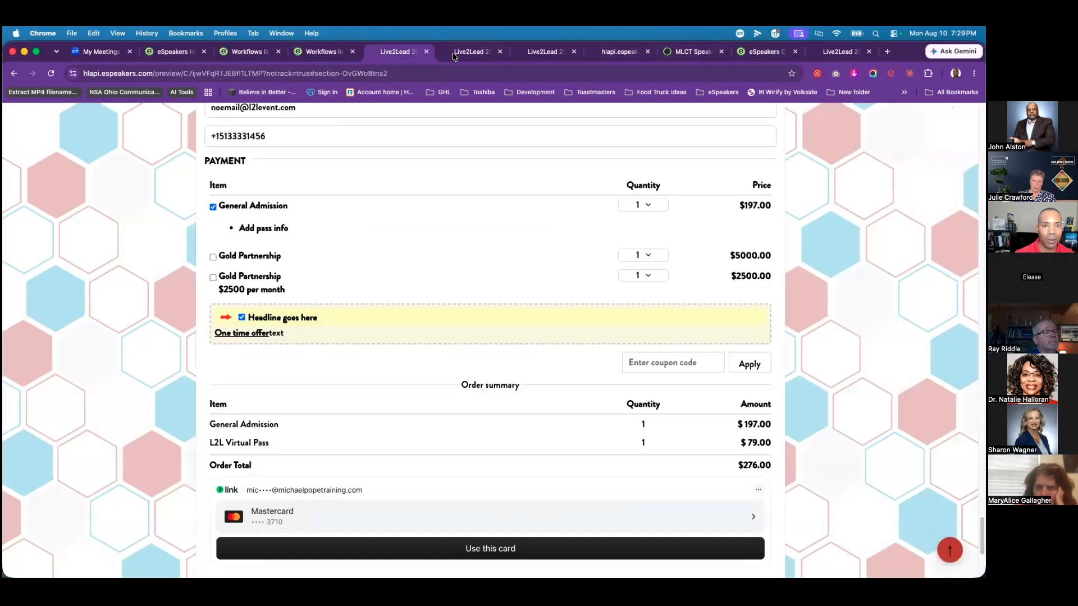
scroll(551, 423, "down", 5)
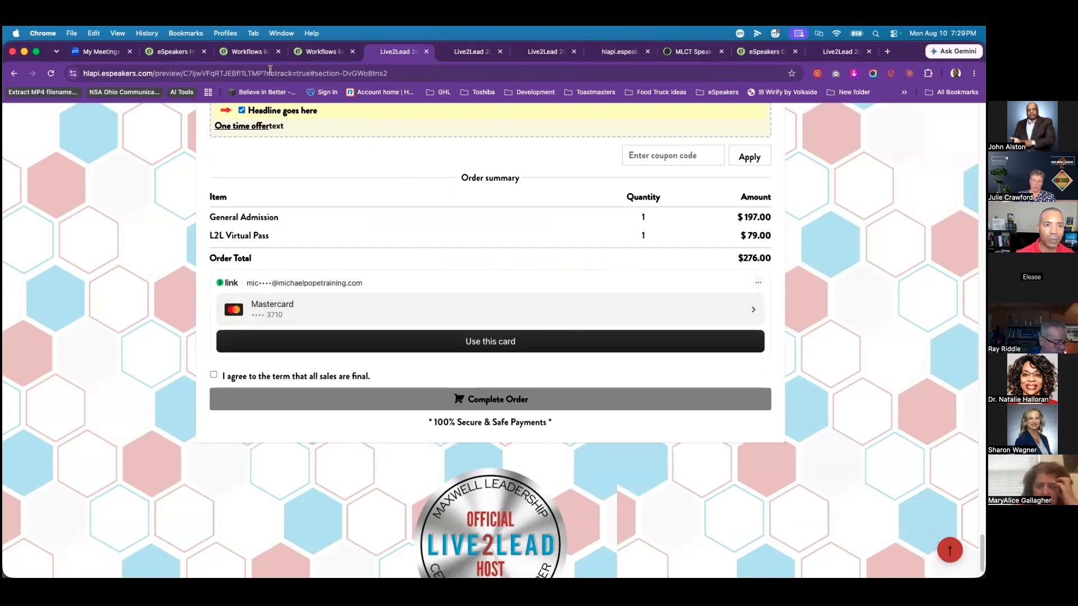
left_click(247, 52)
left_click(171, 51)
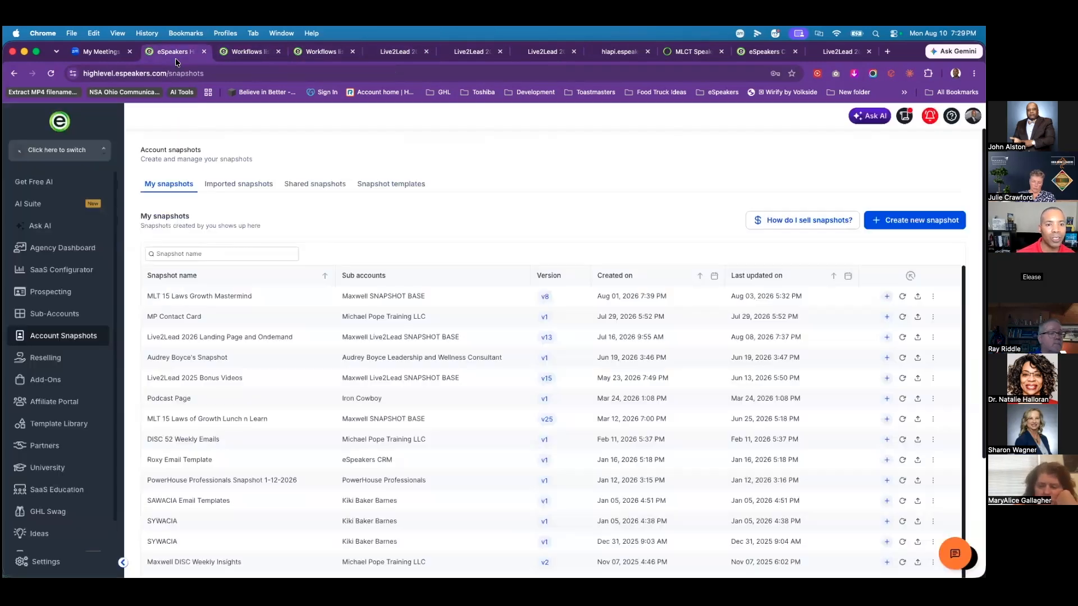
Step: View Stripe payment methods for Invoices, confirming Cards, Amazon Pay, Apple Pay and wallets stay enabled
left_click(319, 51)
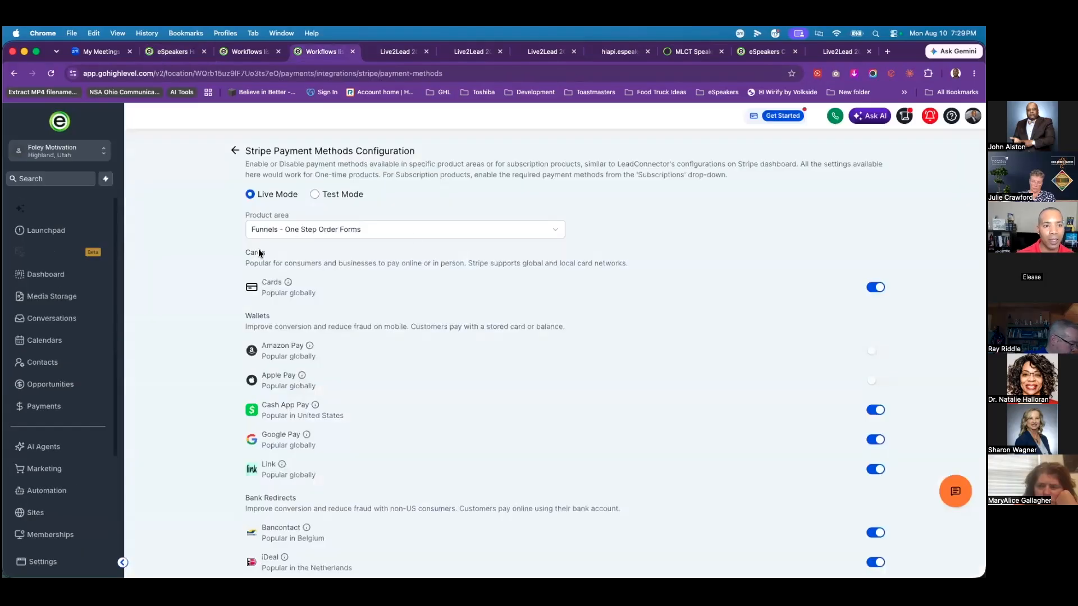
left_click(387, 237)
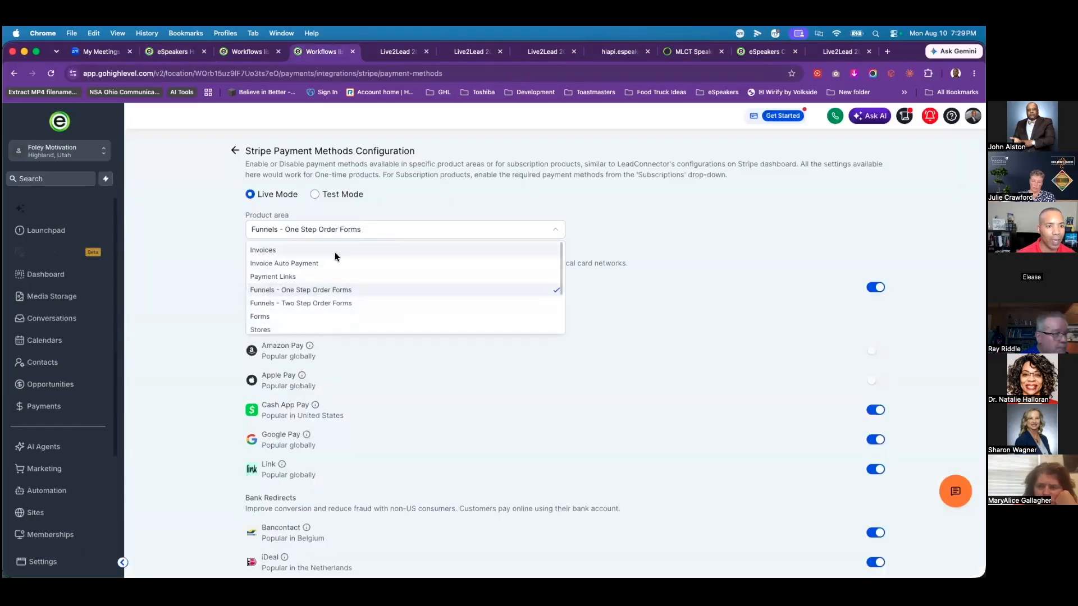
left_click(329, 249)
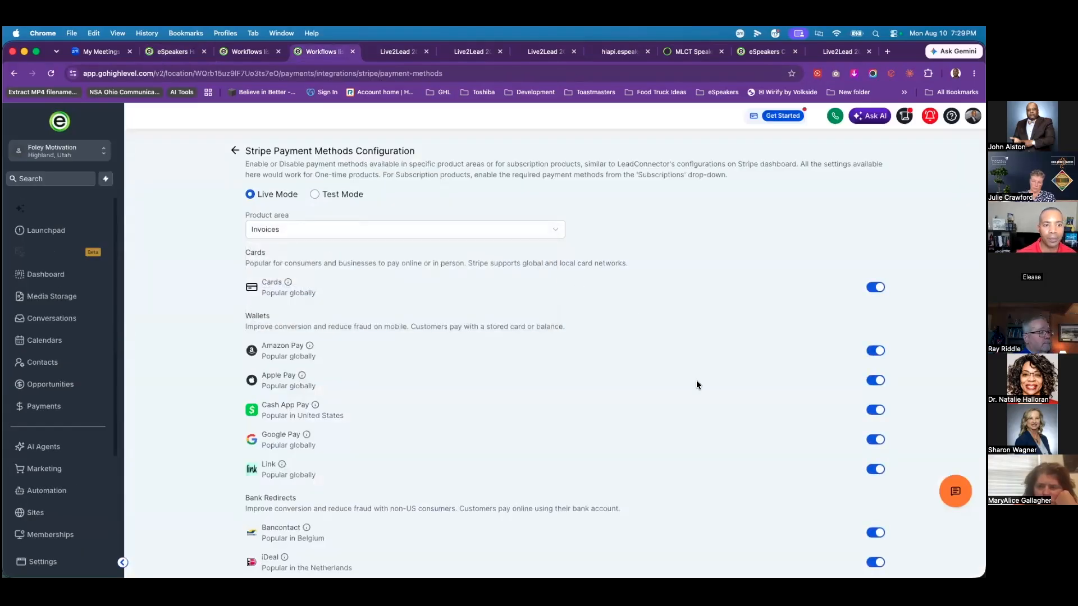
scroll(679, 452, "down", 5)
scroll(448, 415, "up", 5)
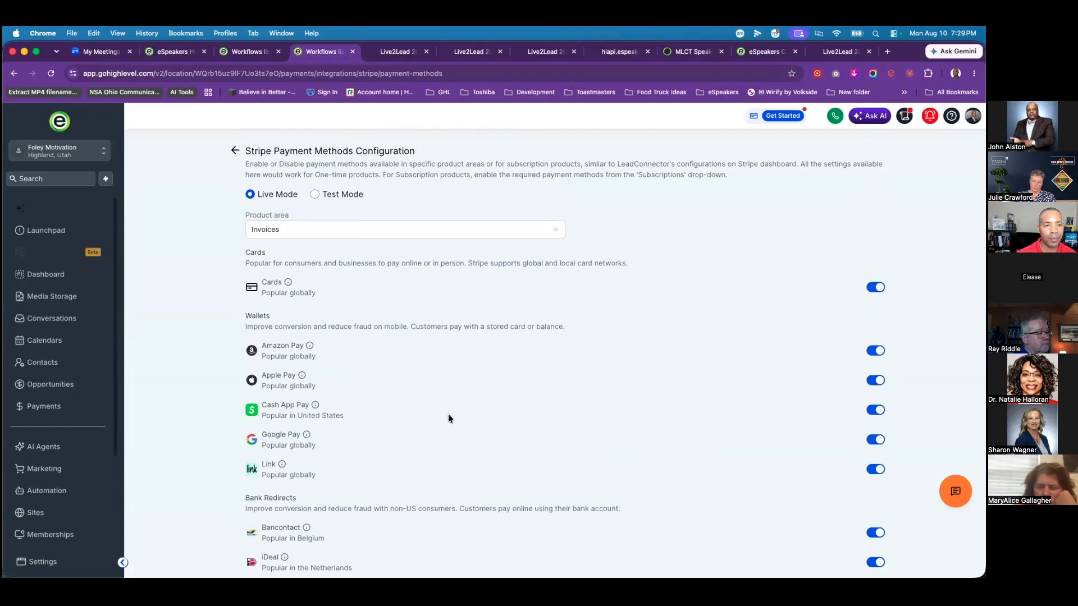
left_click(235, 151)
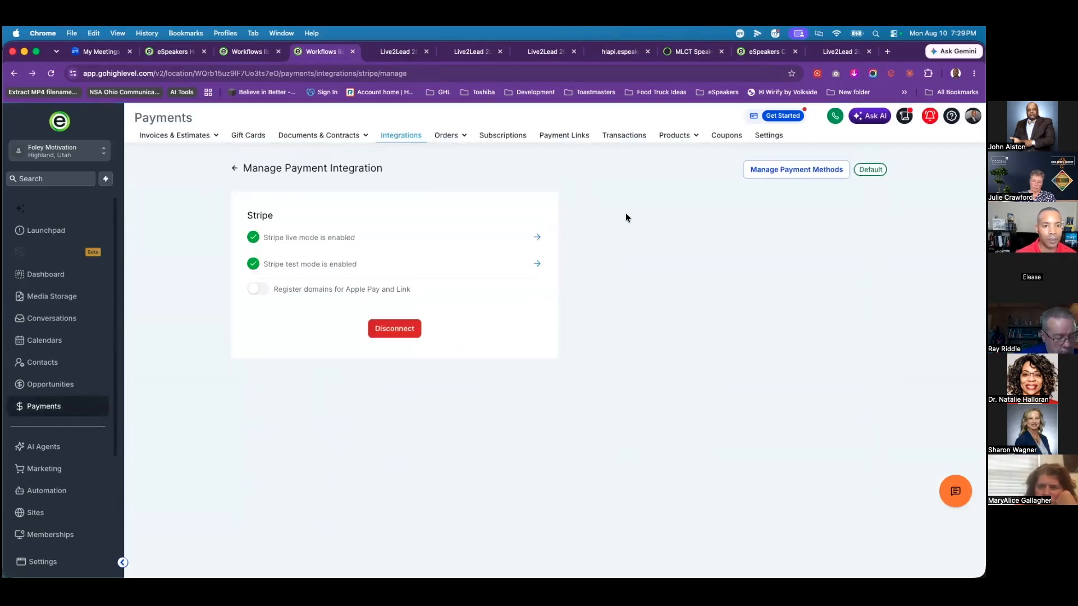
left_click(772, 170)
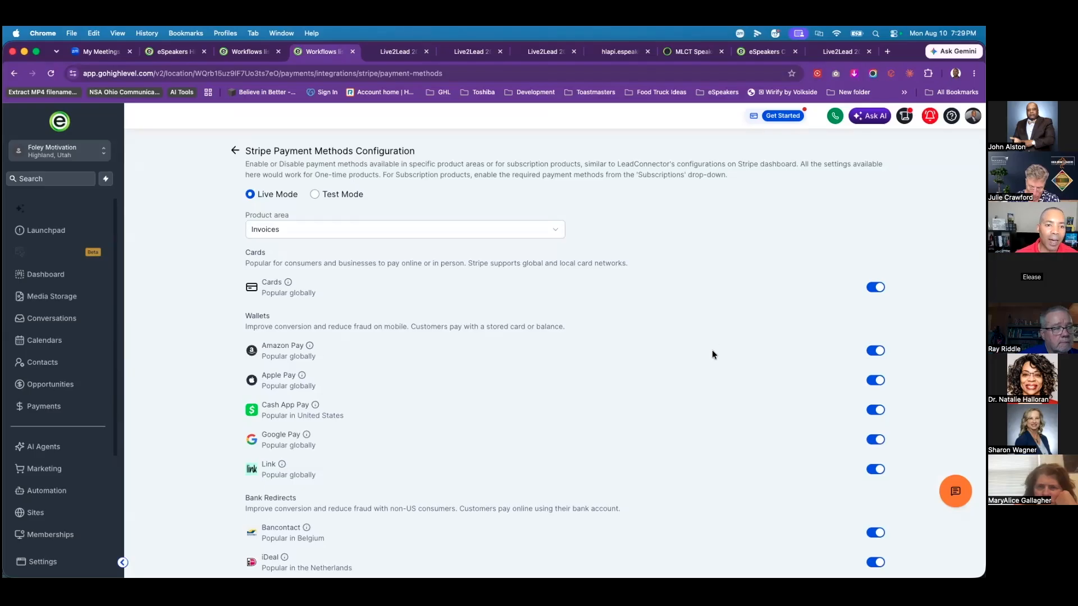
scroll(720, 372, "down", 1)
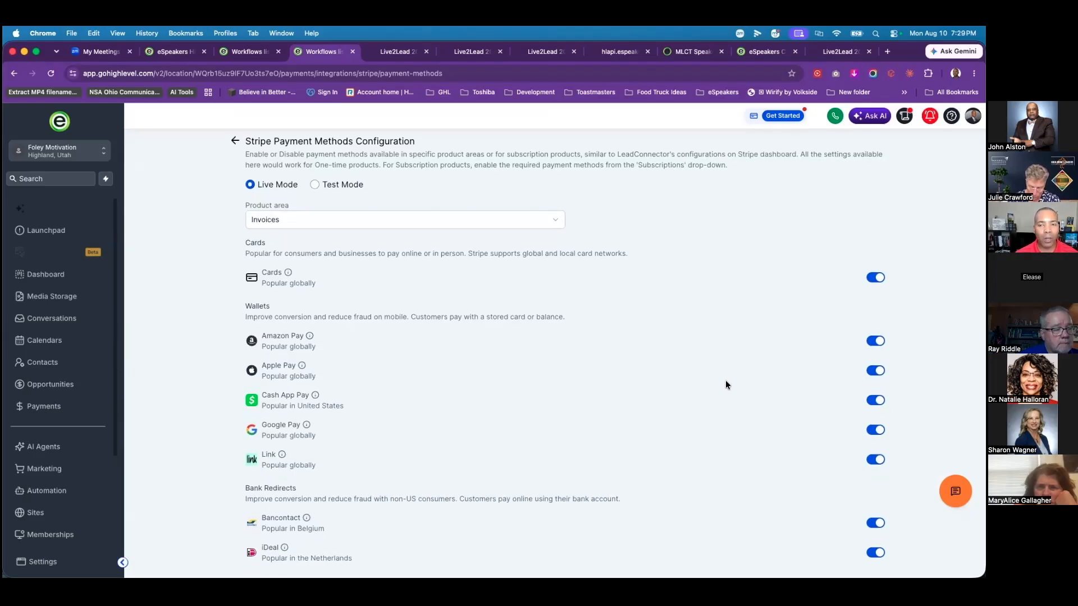
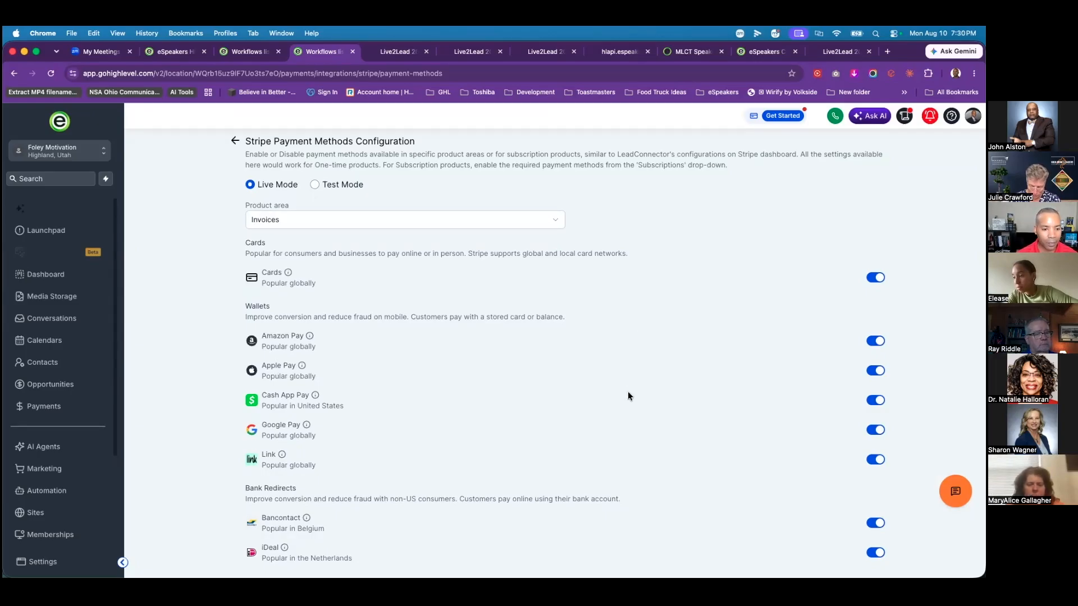
Step: Scroll through the invoice payment methods, then return to the Payments Invoices overview showing $0.00 totals
scroll(628, 396, "down", 5)
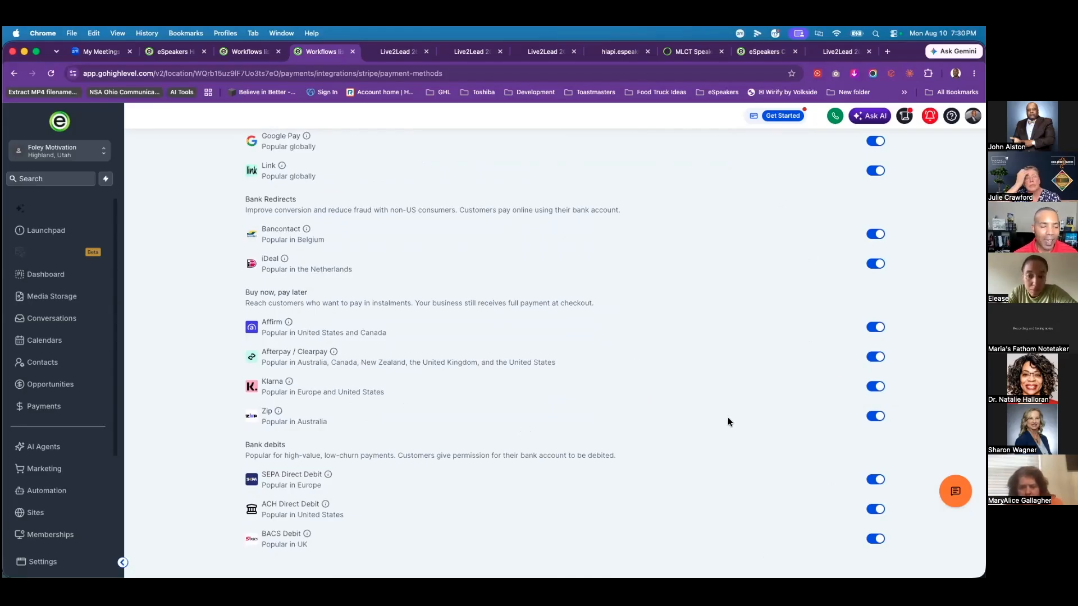
scroll(720, 402, "up", 5)
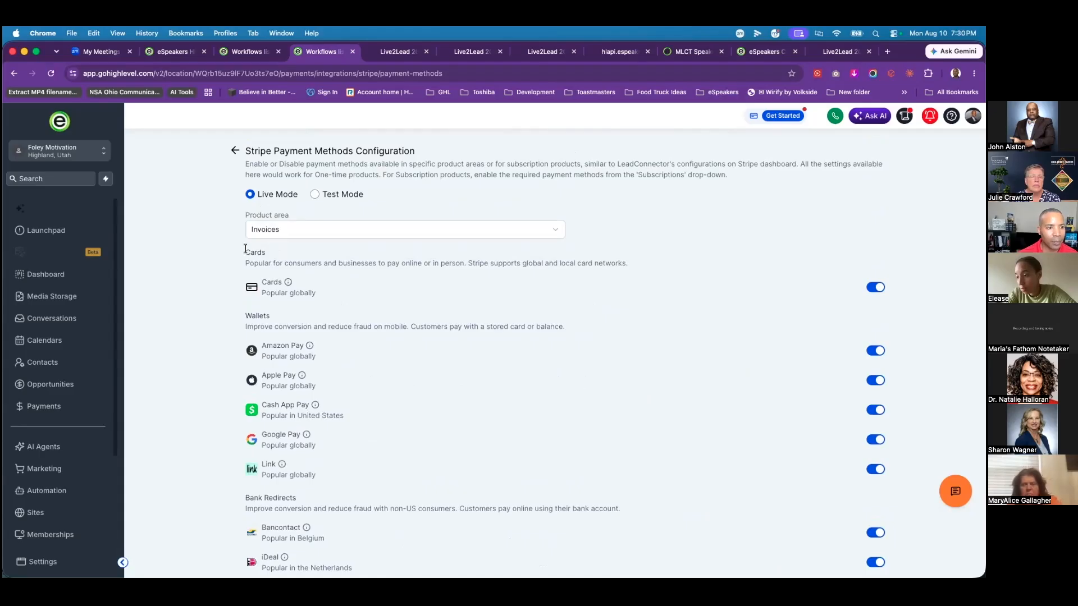
left_click(44, 406)
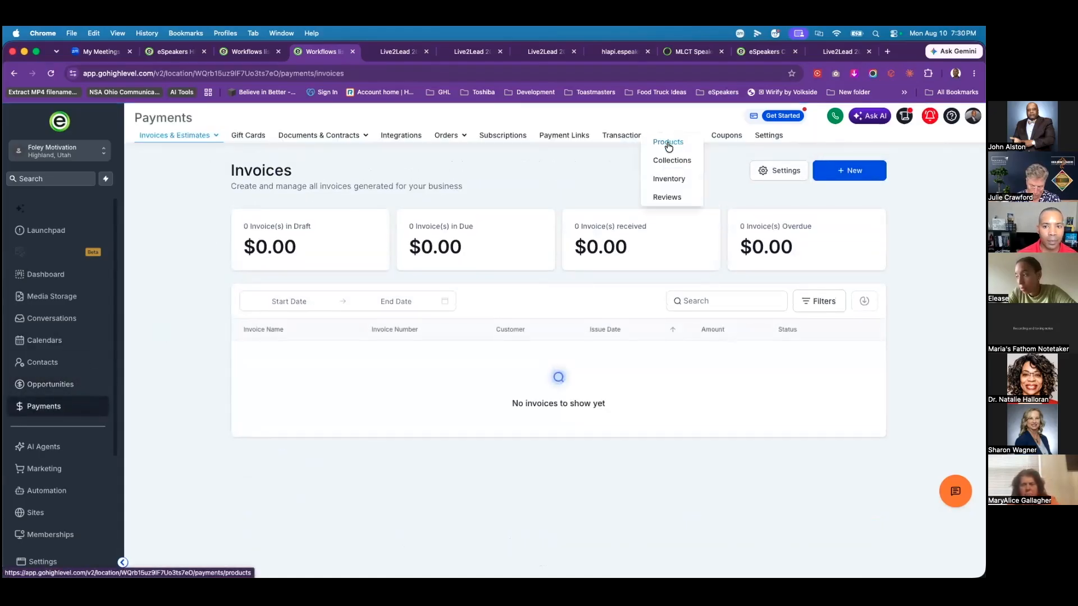
Step: Check Live2Lead General Admission's $197 price and Stripe test/live sync, then go back to the products
left_click(666, 142)
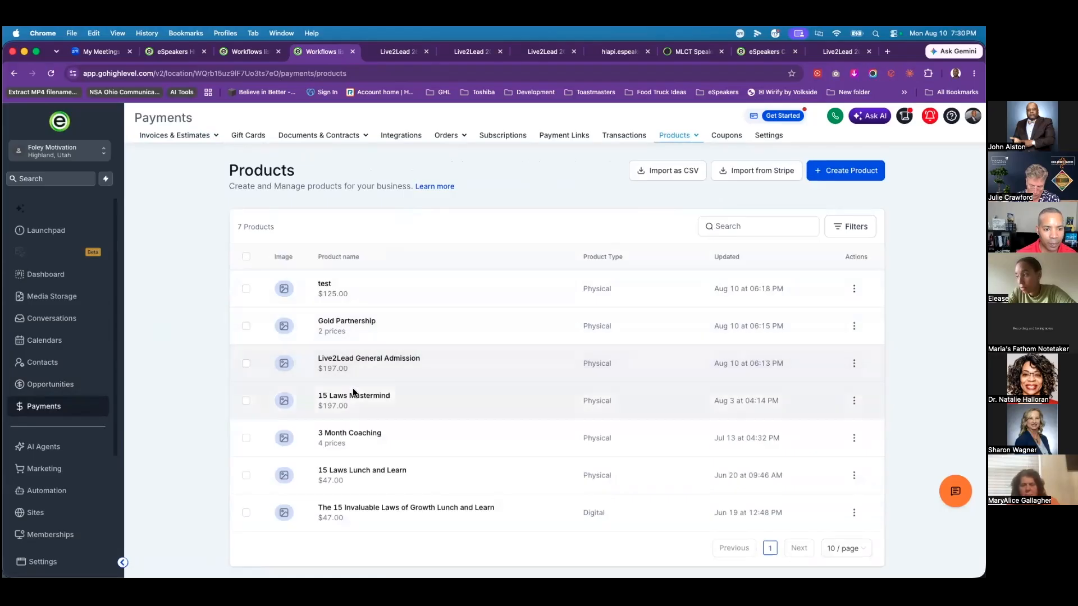
left_click(388, 361)
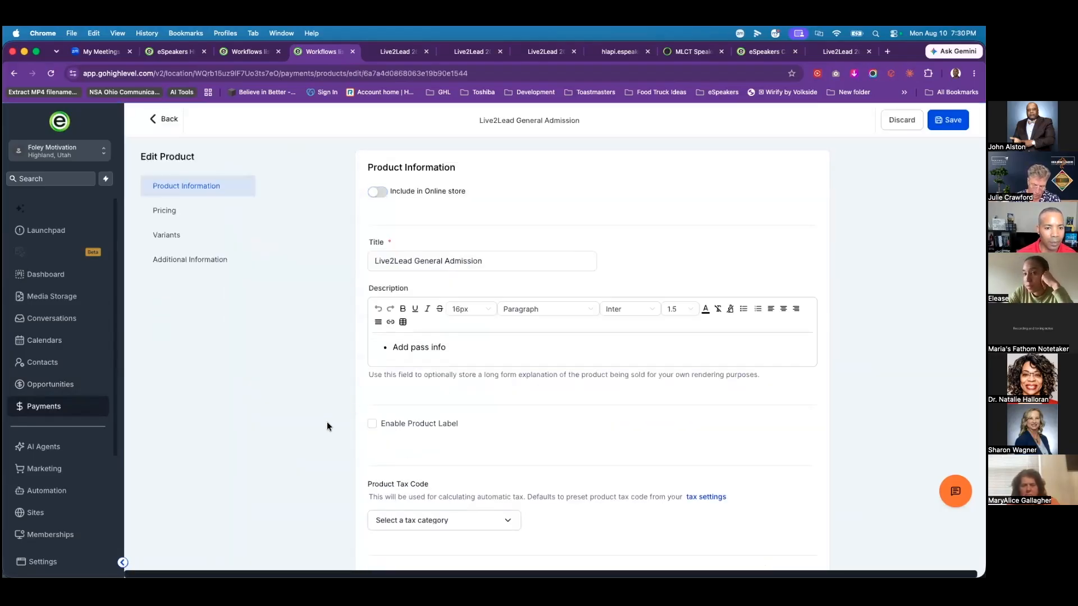
scroll(328, 422, "down", 4)
scroll(328, 425, "down", 10)
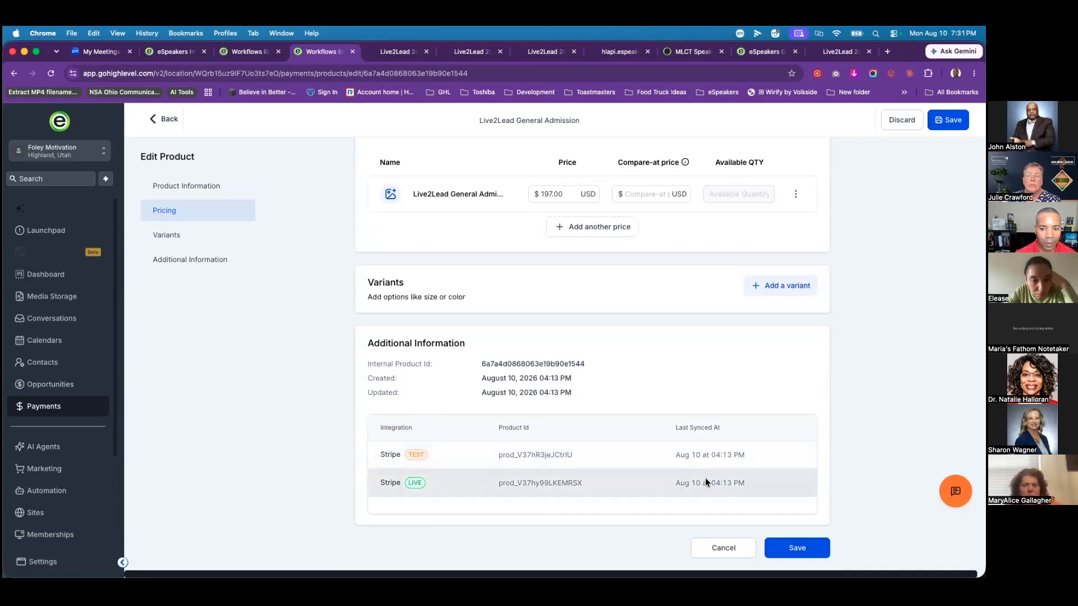
scroll(706, 478, "up", 1)
scroll(705, 469, "up", 10)
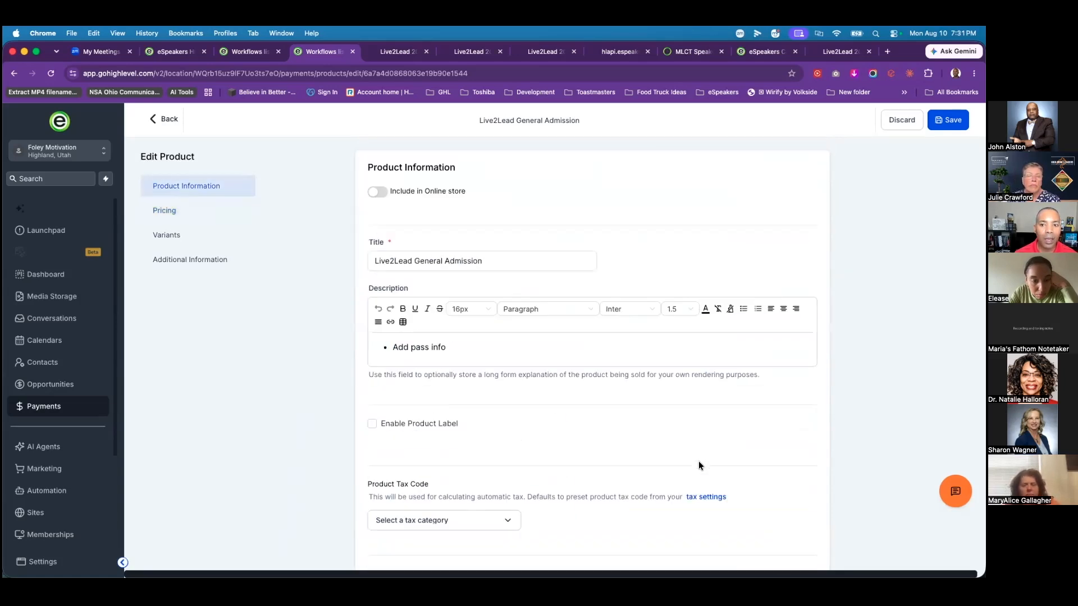
scroll(700, 459, "down", 15)
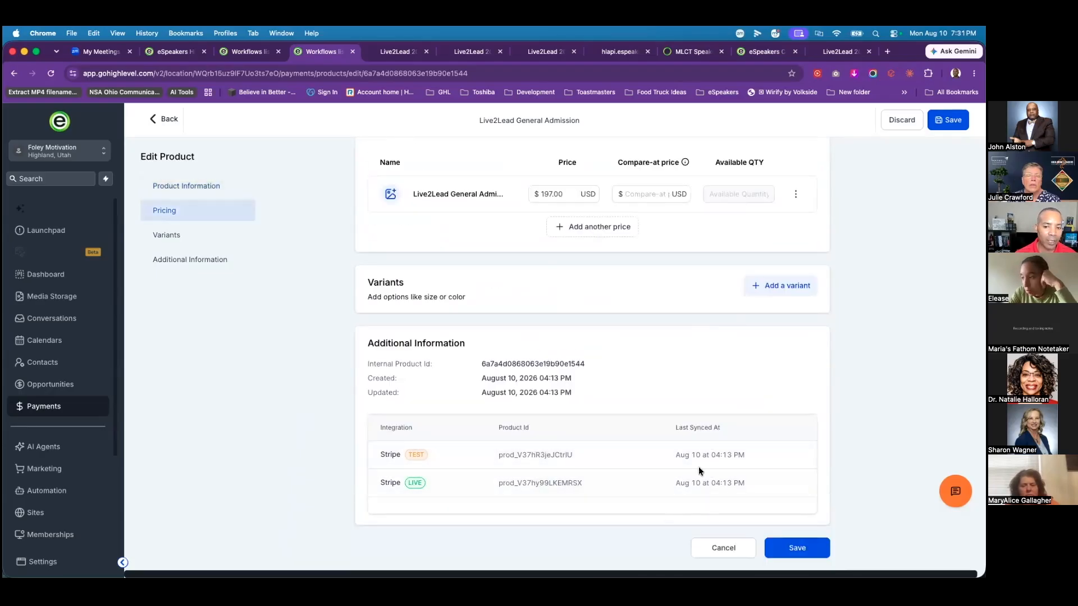
scroll(674, 483, "up", 3)
scroll(627, 504, "up", 10)
left_click(158, 121)
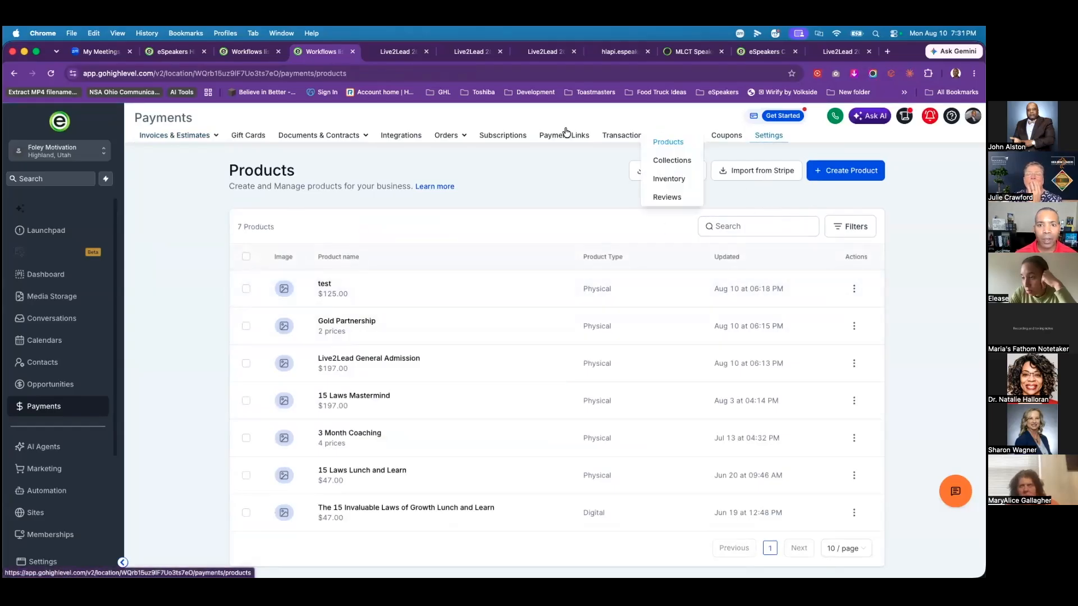
Step: Inspect the Stripe integration's live-mode account details, then go back to Payment Integrations
left_click(393, 137)
left_click(845, 284)
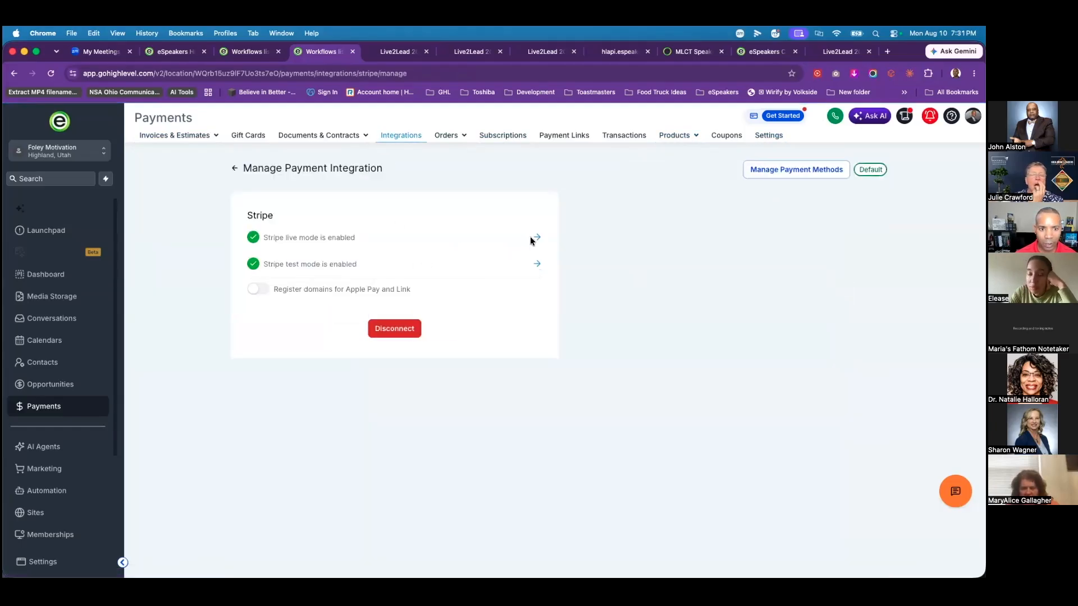
left_click(536, 239)
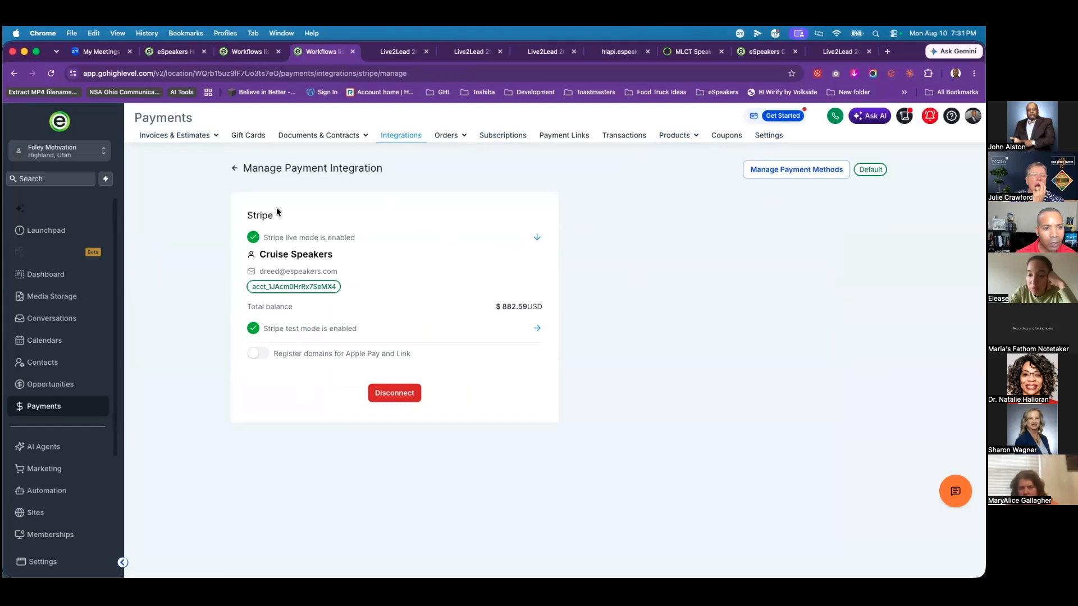
left_click(235, 170)
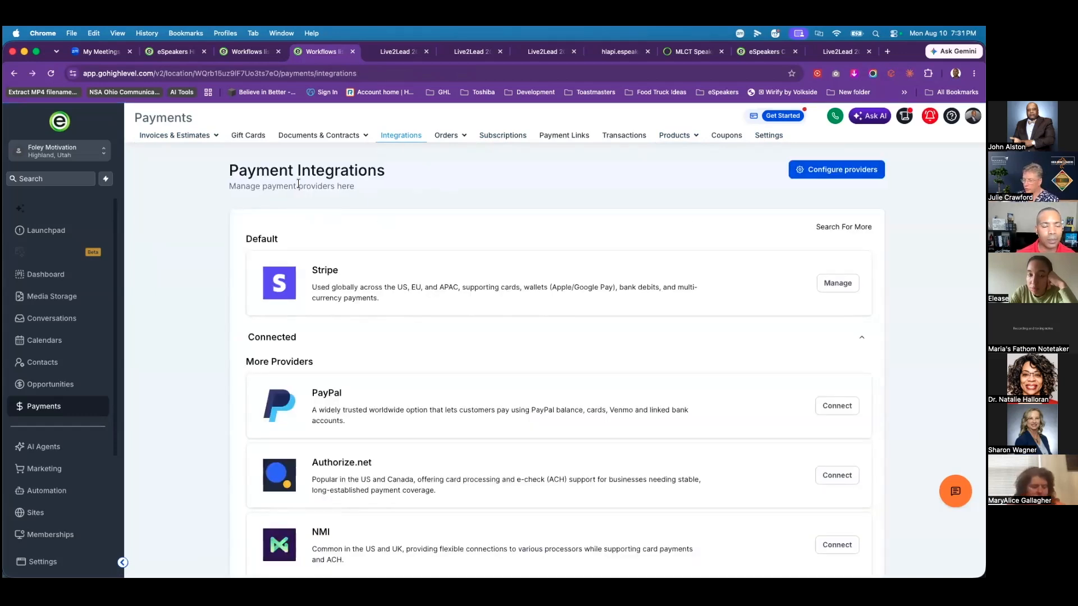
Step: Return to the Products list with its seven products, including Live2Lead General Admission
left_click(676, 138)
left_click(672, 142)
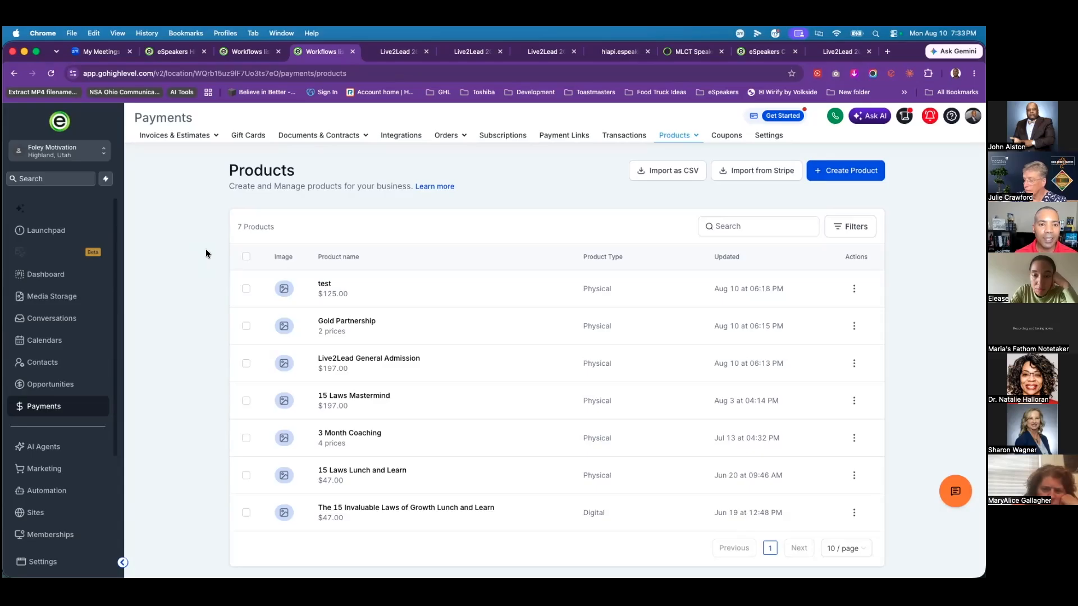
Step: View the Receipts settings, then the integrations list offering Stripe, PayPal, Authorize.net and NMI
left_click(772, 136)
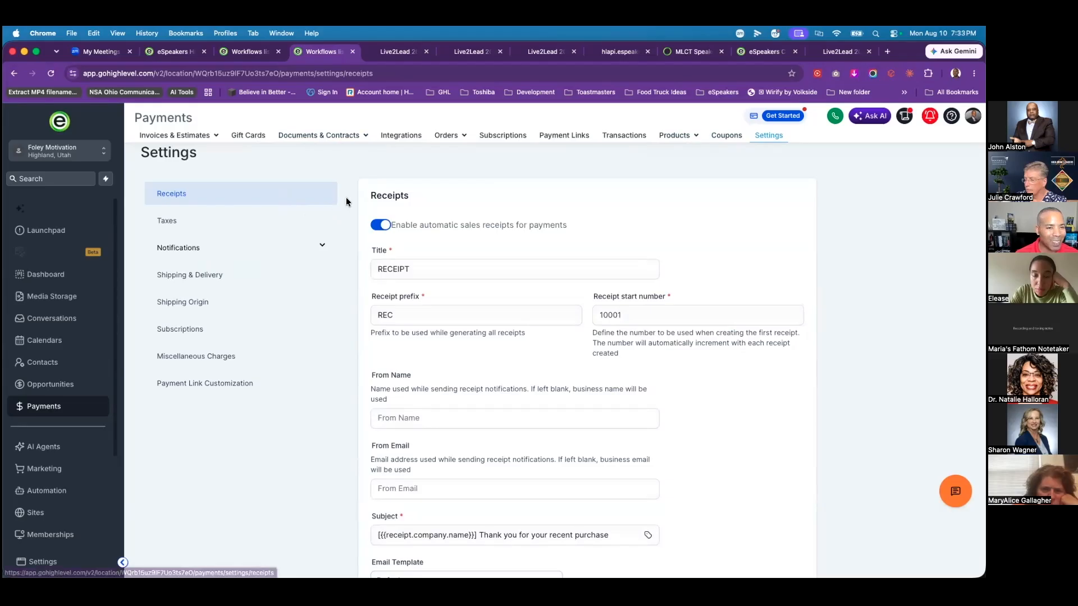
left_click(401, 135)
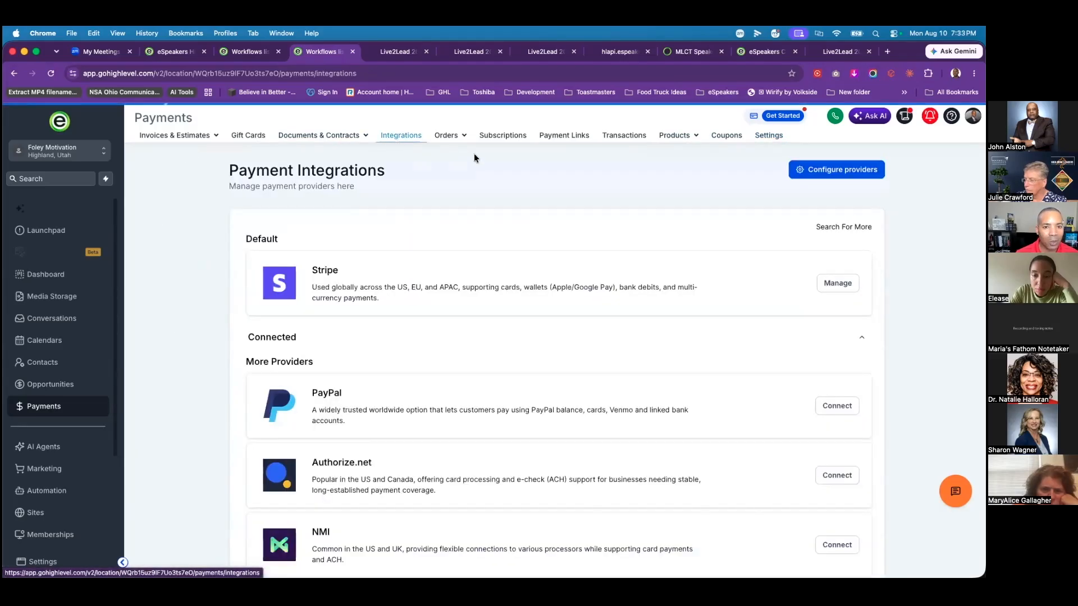
Step: In provider configurations, cancel resetting the Payment links provider so Stripe stays on every live channel
left_click(843, 171)
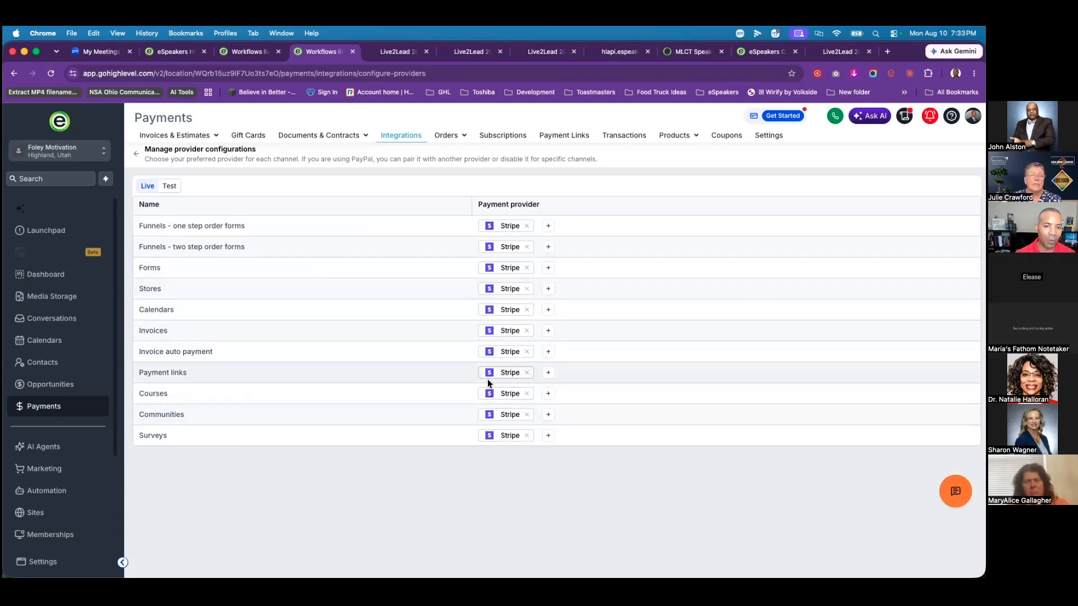
left_click(528, 374)
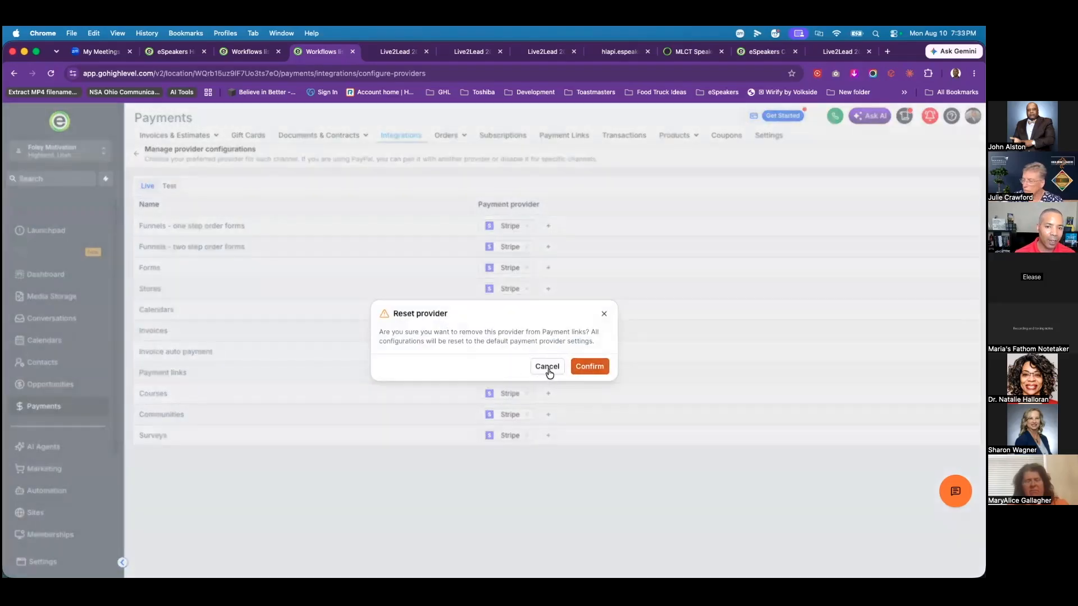
left_click(548, 369)
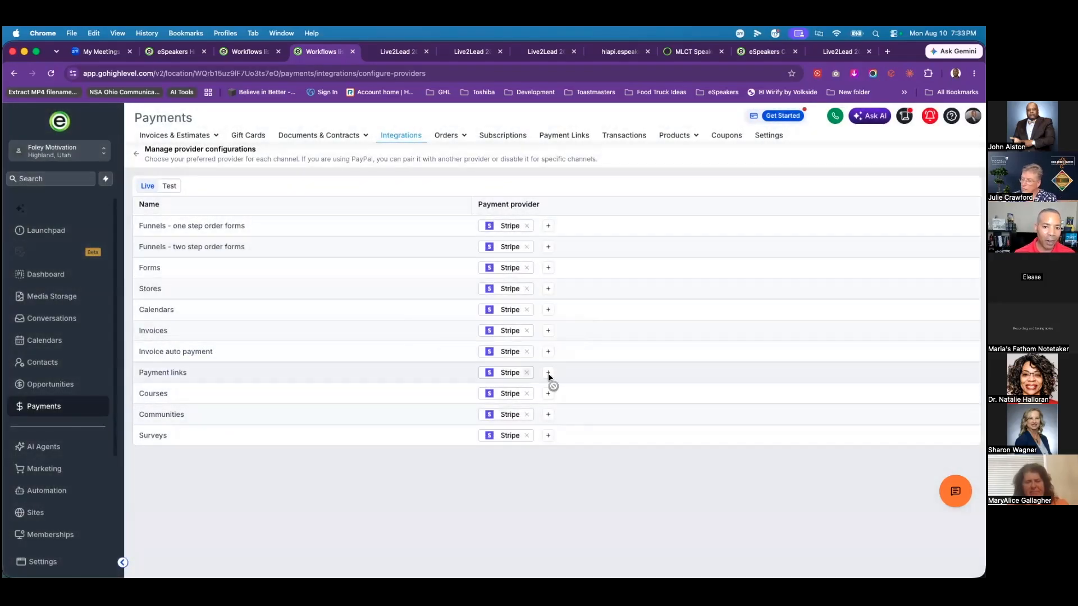
mouse_move(549, 374)
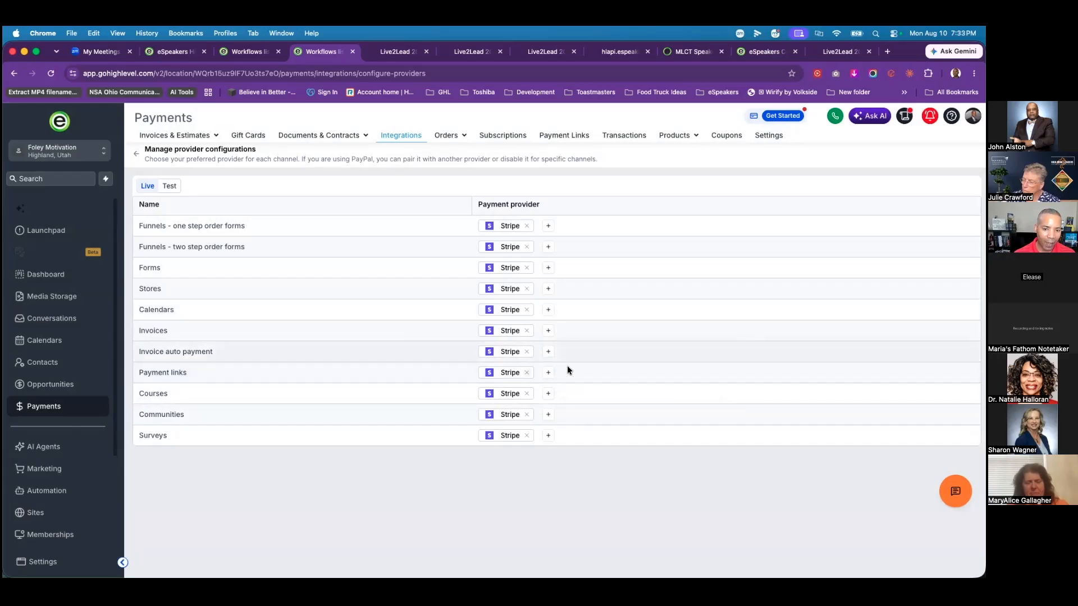